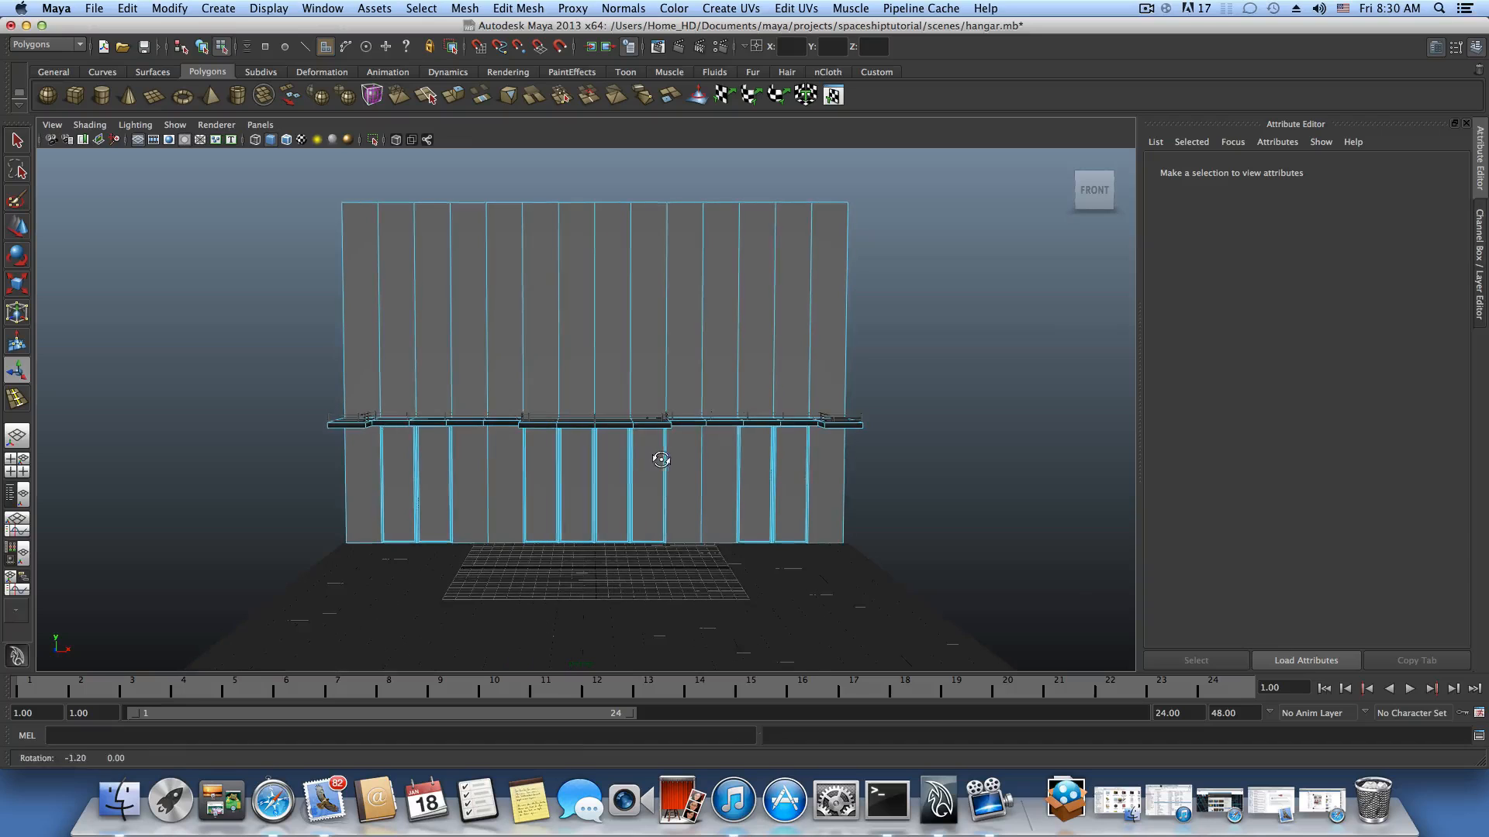
Insert two closely spaced horizontal edge loops across the hangar wall above the balcony.
alt+middle_drag(659, 460, 665, 445)
alt+drag(666, 442, 857, 365)
right_drag(857, 365, 775, 378)
click(857, 363)
drag(892, 350, 894, 347)
alt+drag(929, 400, 827, 406)
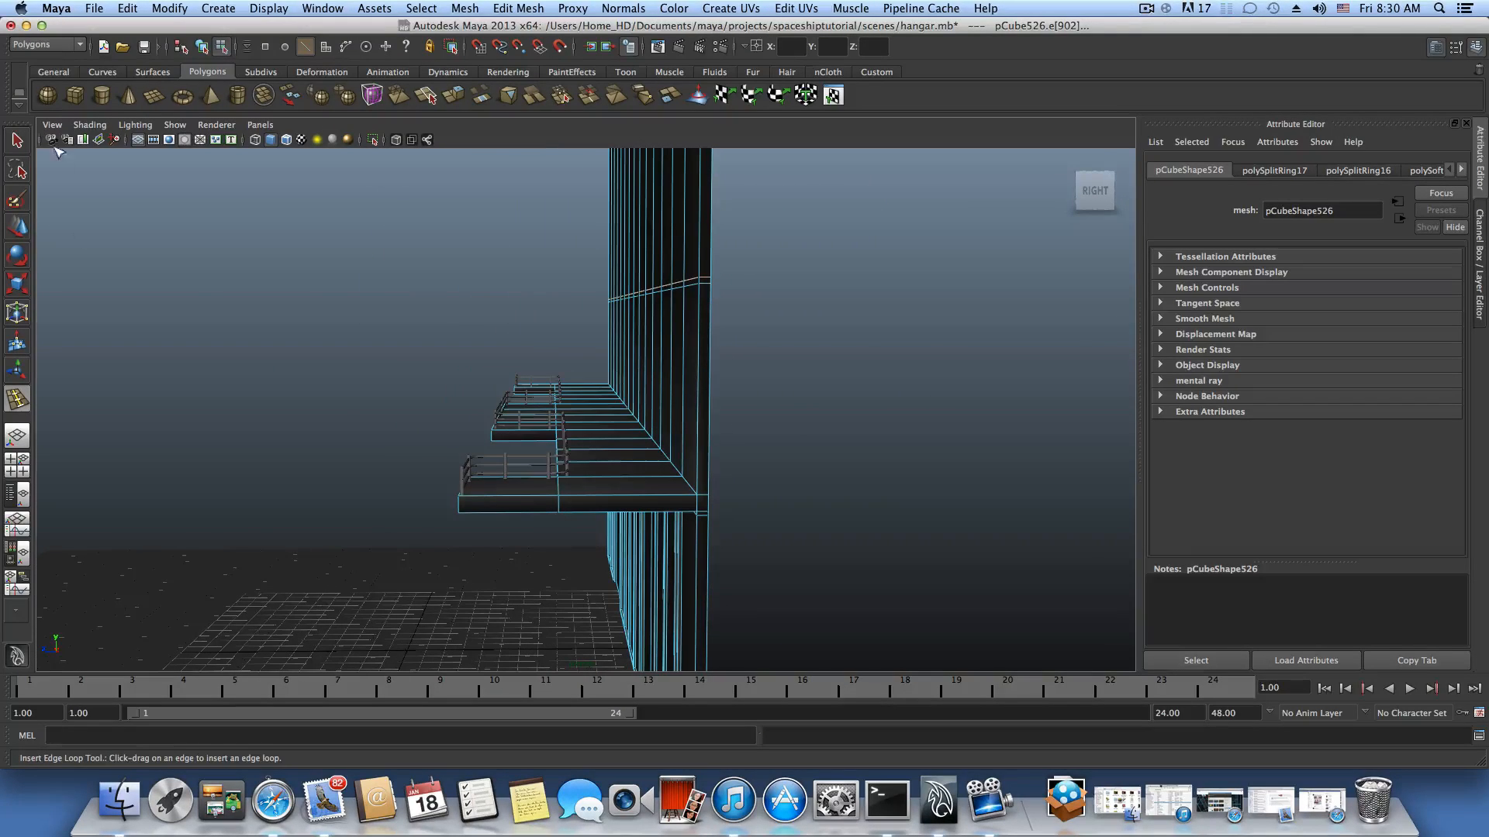
In object mode, select all the balcony railing pieces and move them outward from the wall to a Translate Z of -6.179.
click(20, 139)
alt+drag(576, 419, 617, 401)
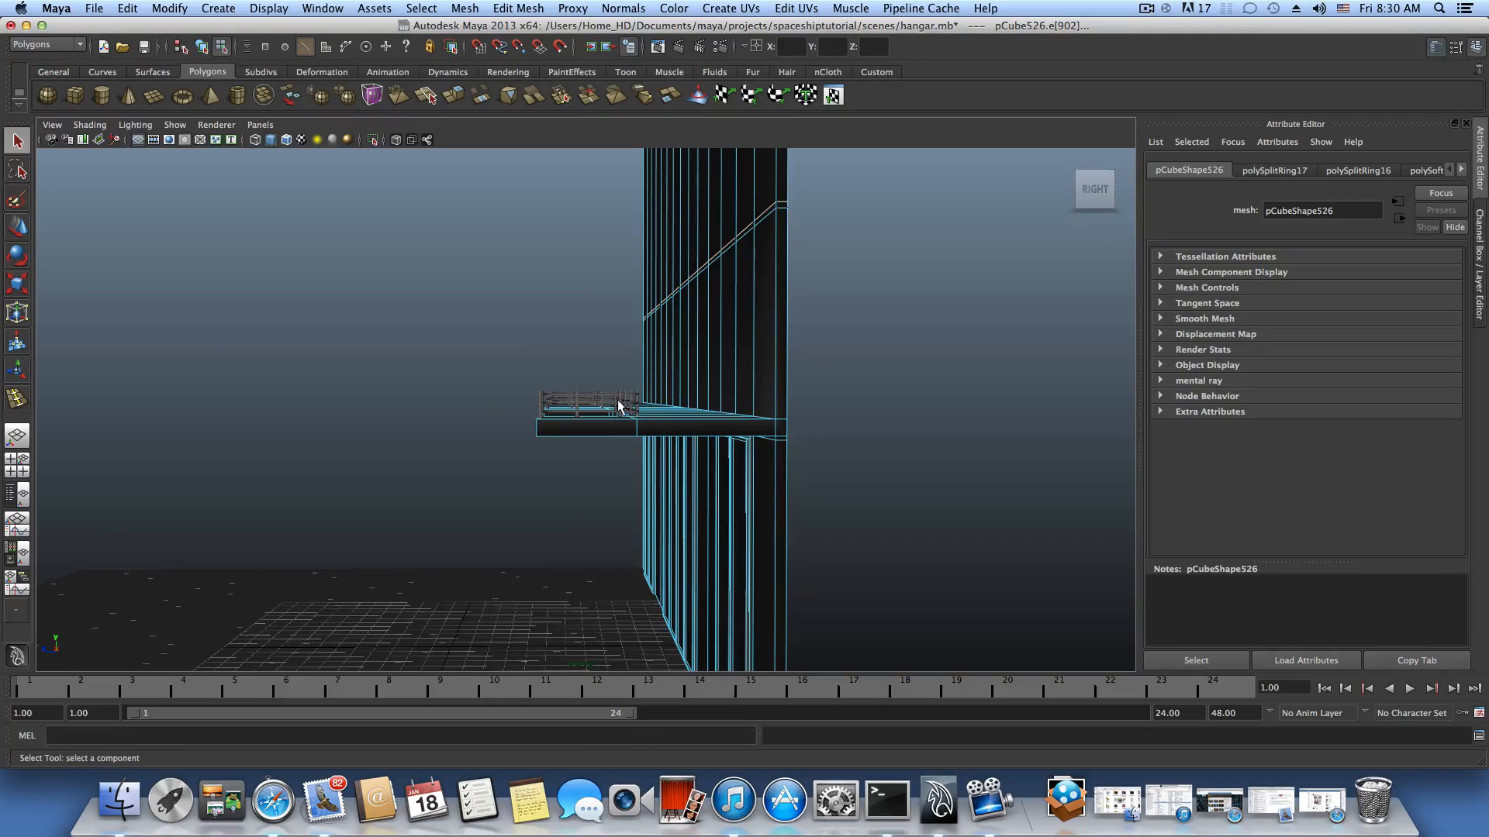
key(F8)
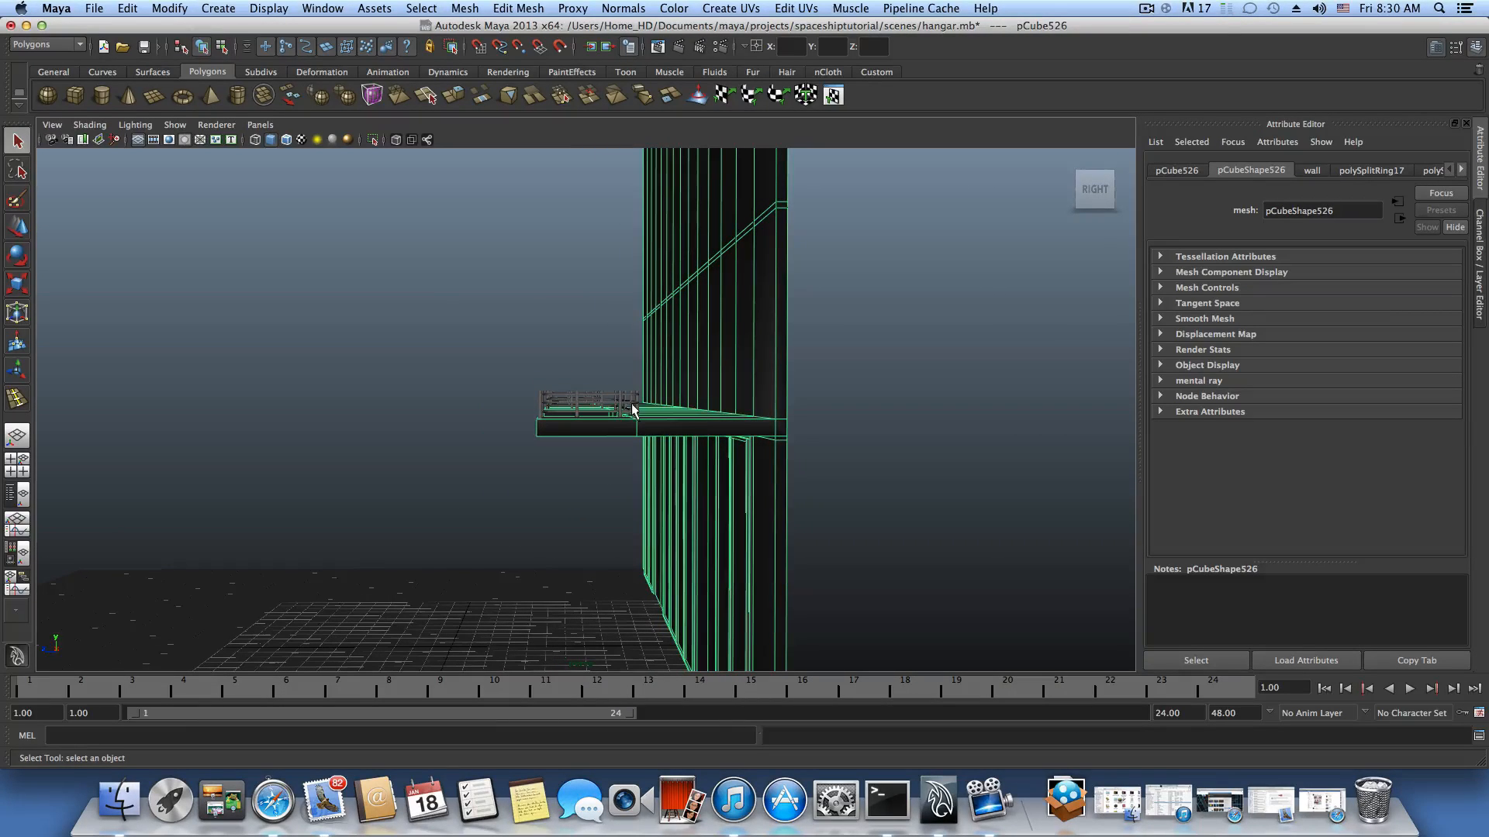
alt+drag(631, 407, 596, 407)
alt+middle_drag(595, 407, 607, 396)
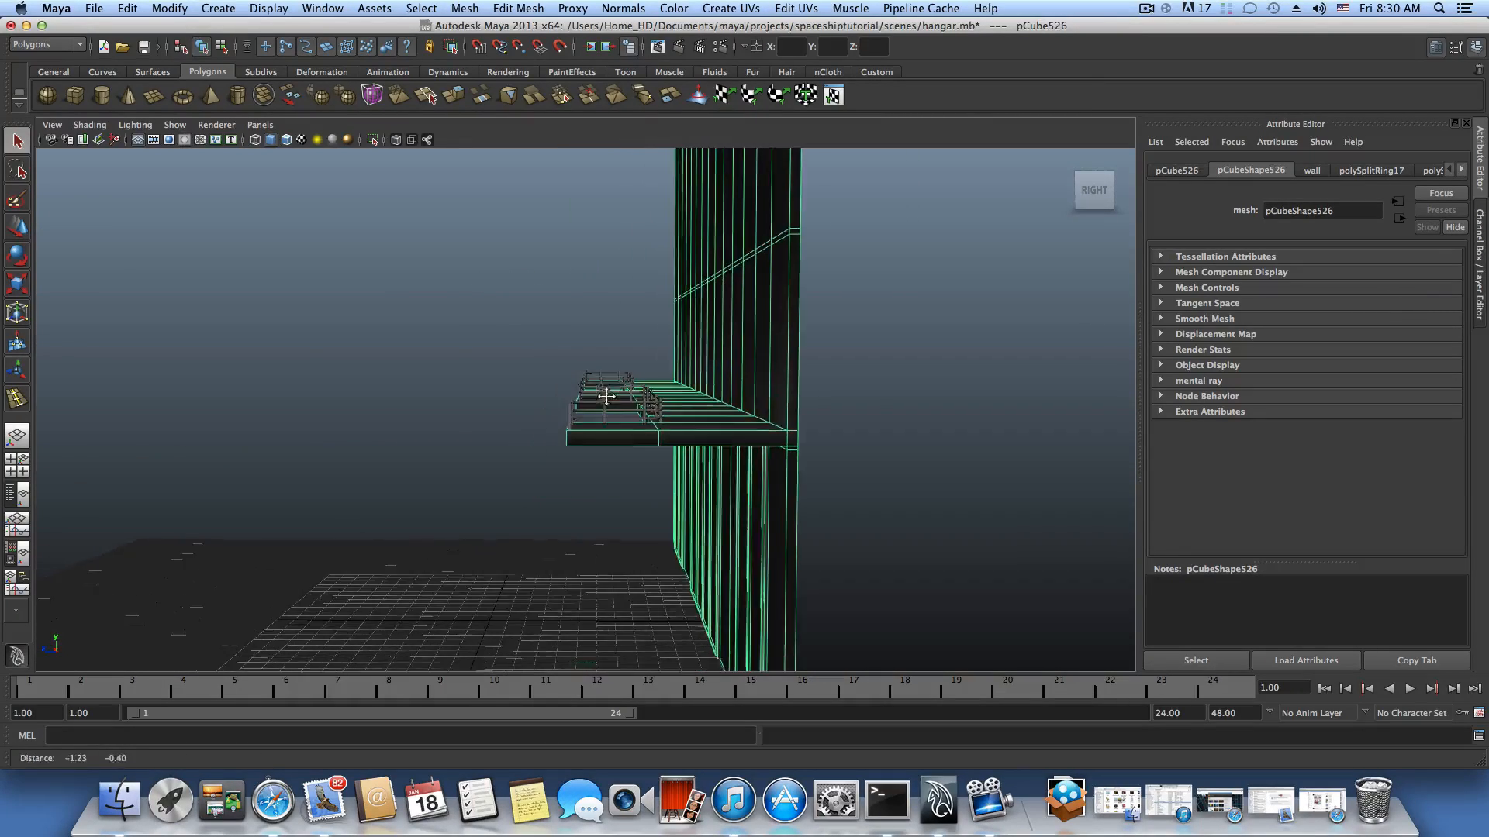
alt+drag(607, 396, 598, 398)
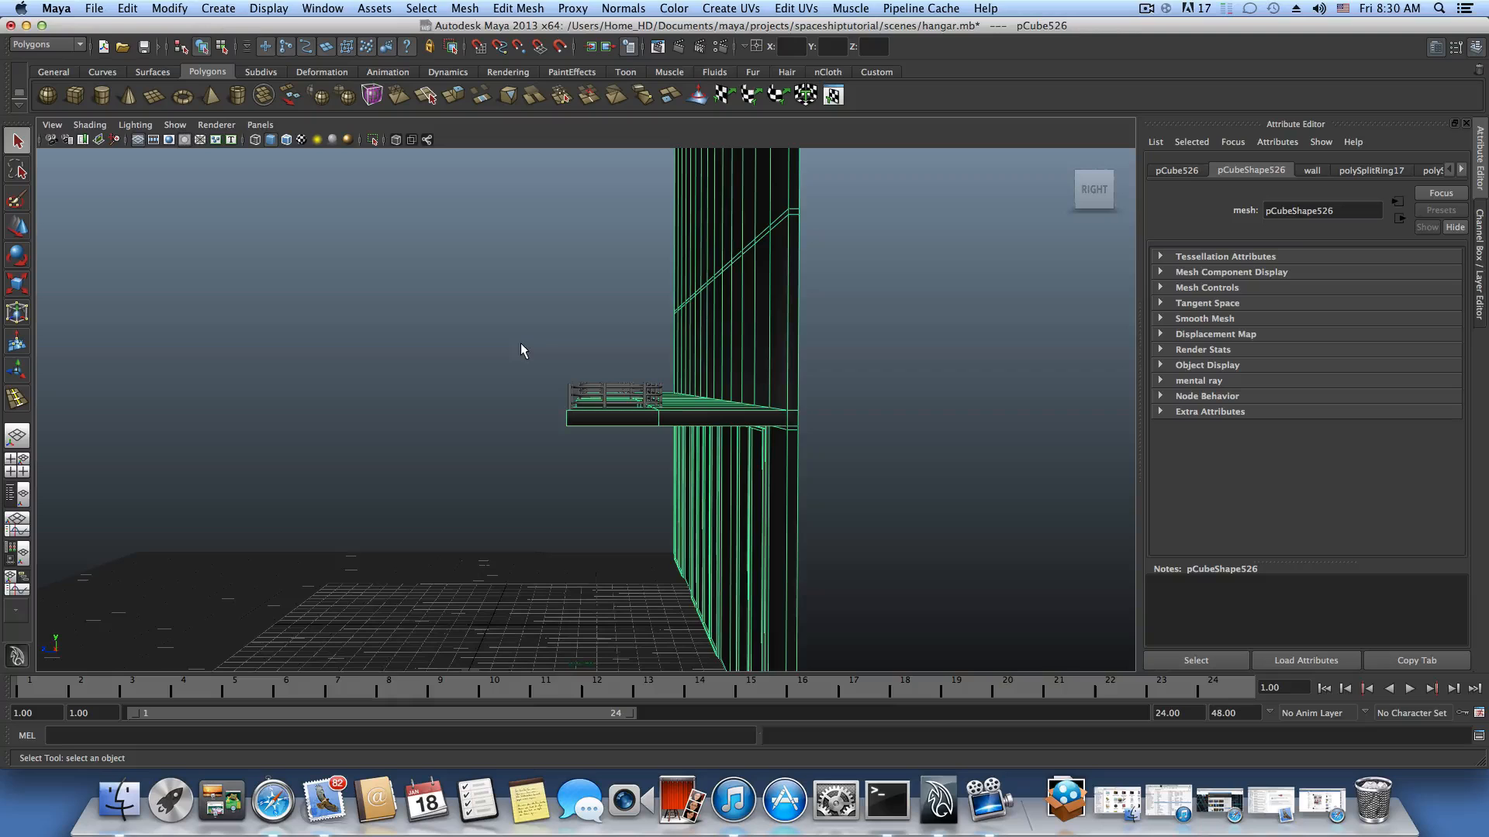
drag(520, 343, 713, 459)
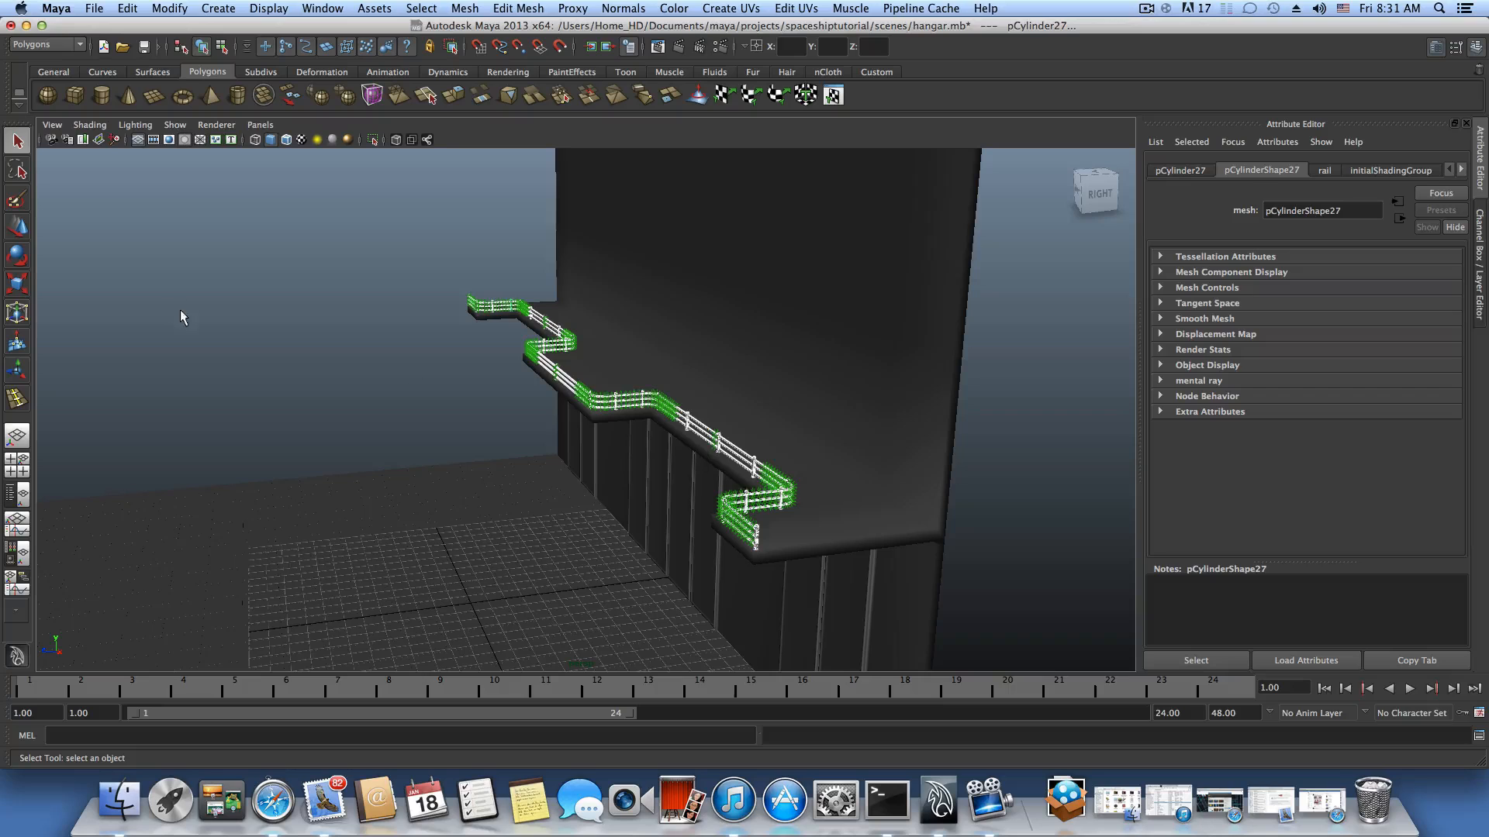
click(1477, 48)
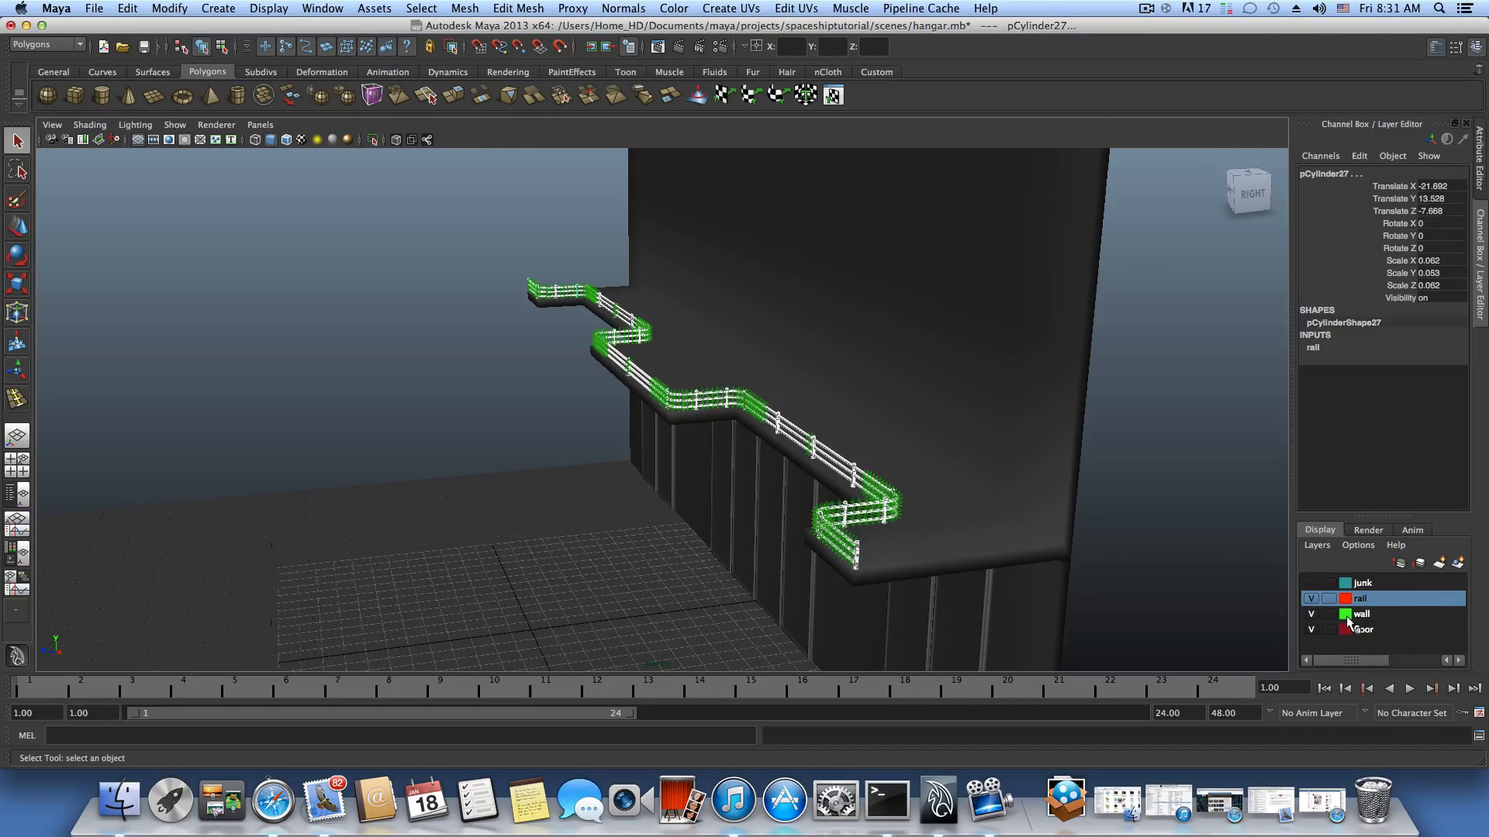
alt+drag(795, 512, 748, 489)
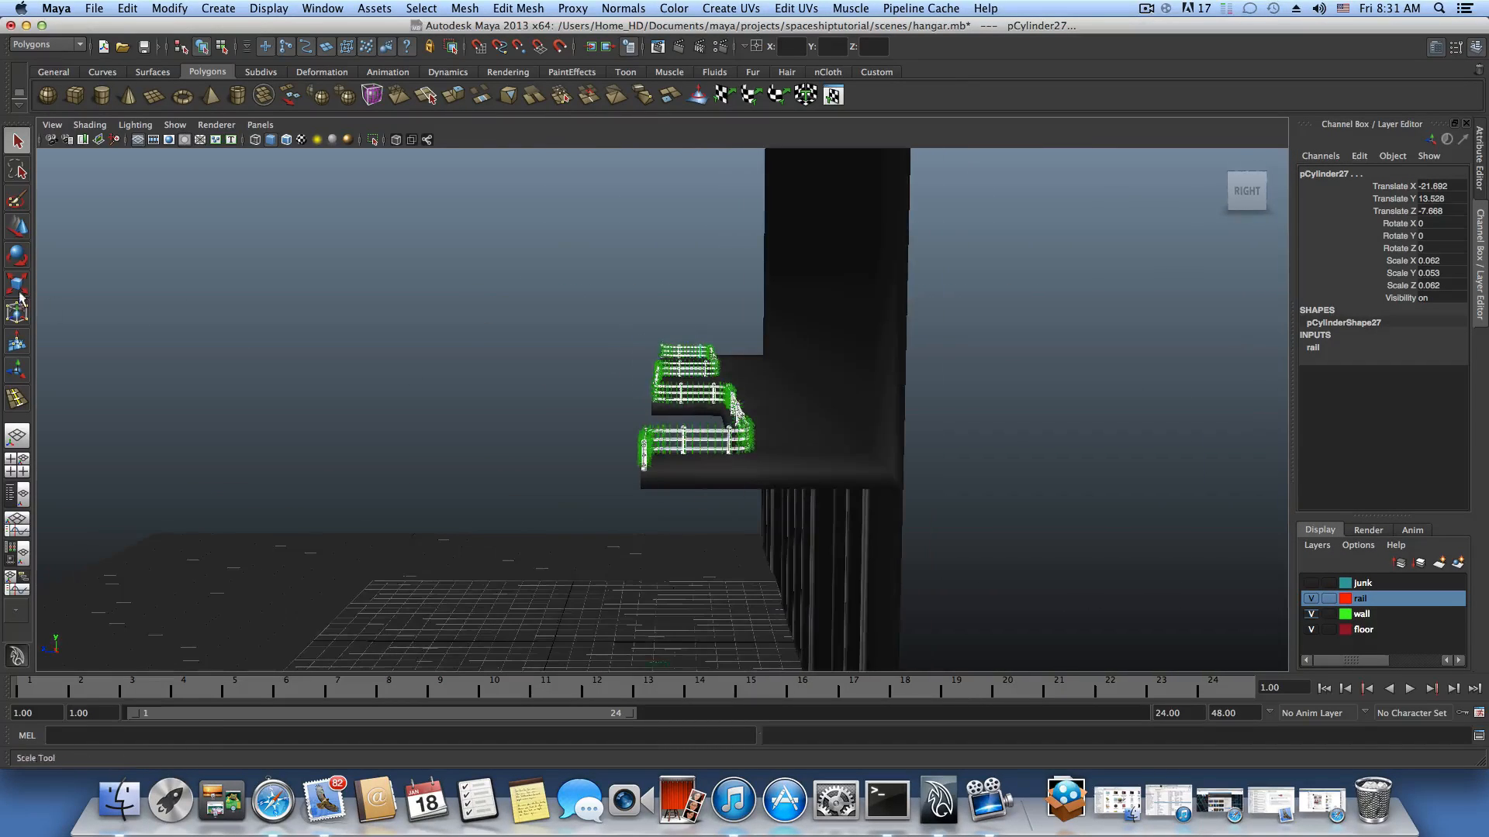
click(20, 227)
drag(647, 343, 626, 345)
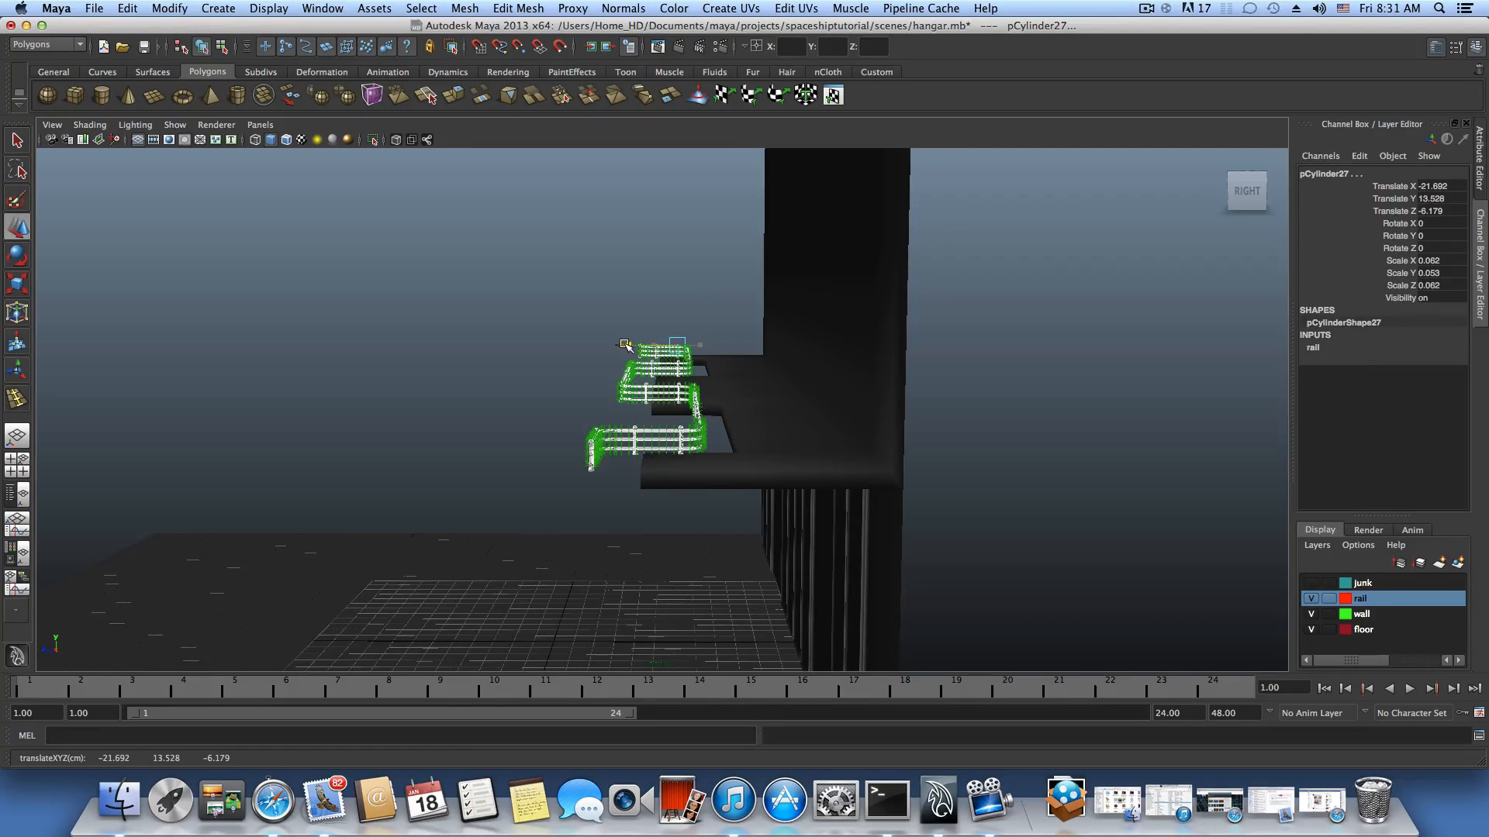
Select the balcony's outer vertices on the wall mesh and move them outward until the ledge sits under the shifted railing.
alt+middle_drag(677, 458, 674, 447)
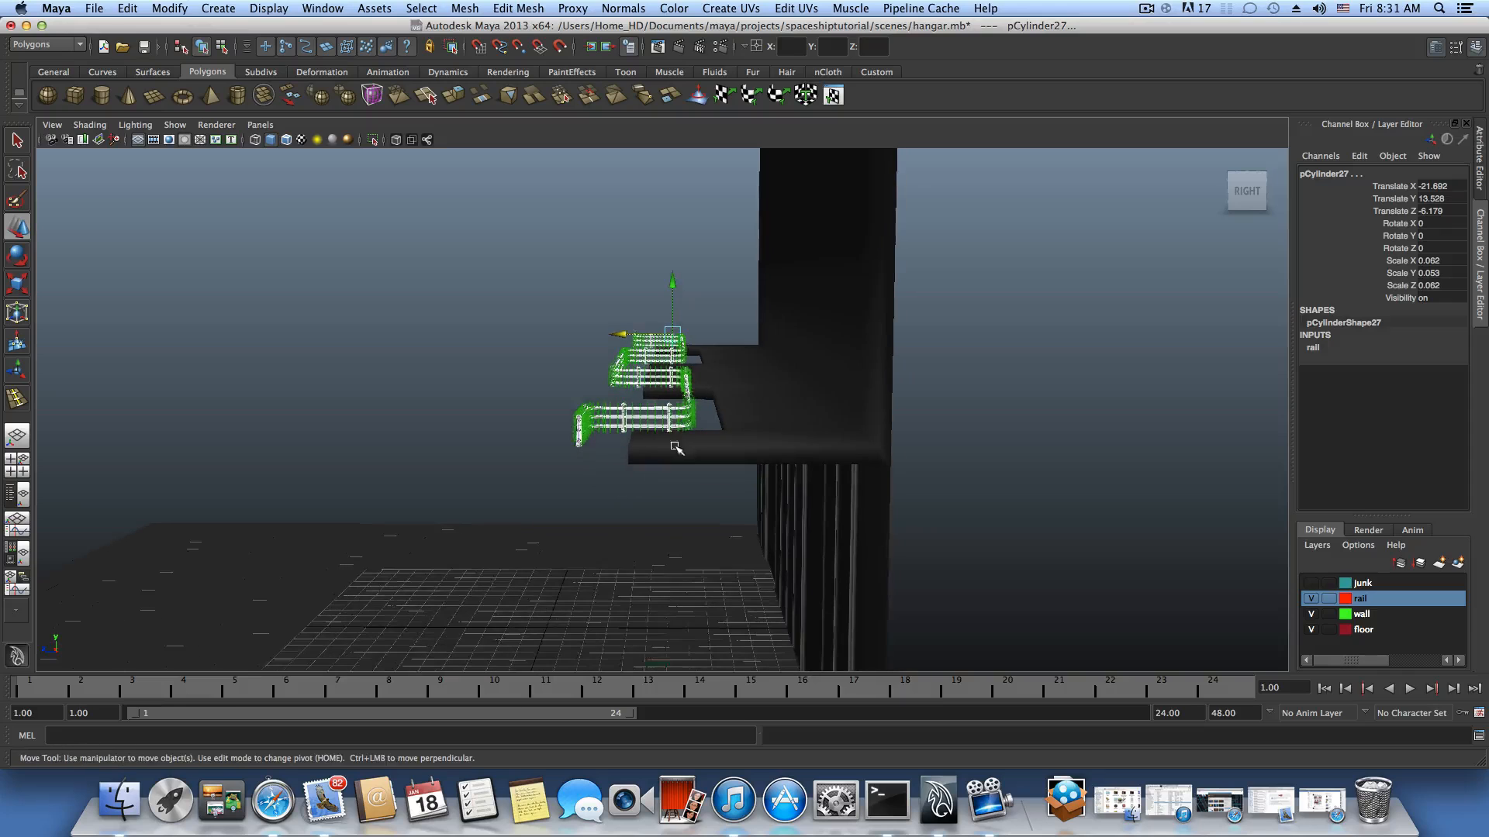
click(760, 425)
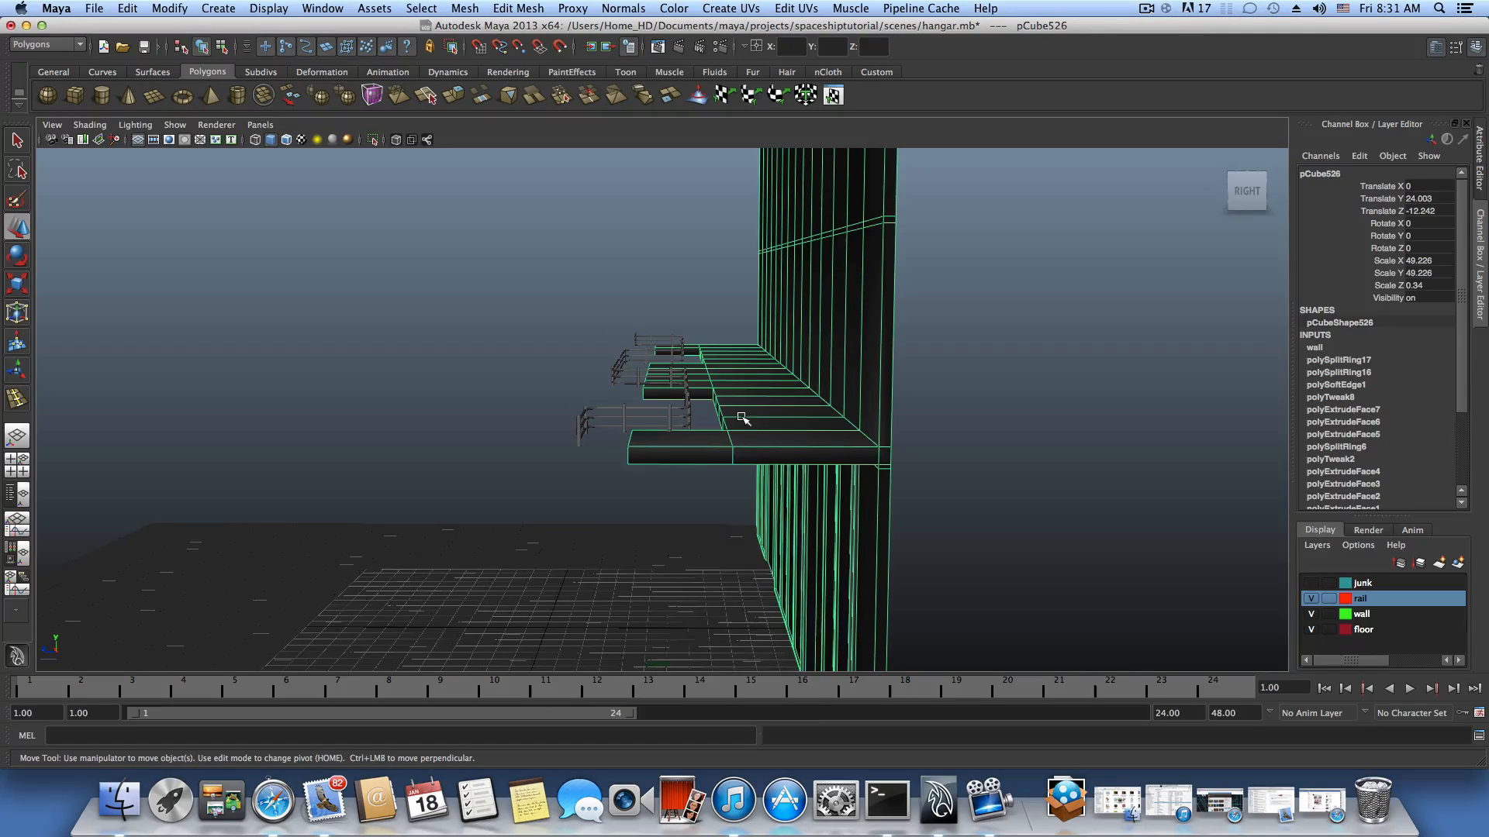
right_click(742, 419)
alt+drag(742, 419, 718, 392)
right_drag(718, 392, 687, 397)
alt+drag(685, 417, 695, 424)
drag(587, 359, 737, 497)
drag(631, 385, 599, 384)
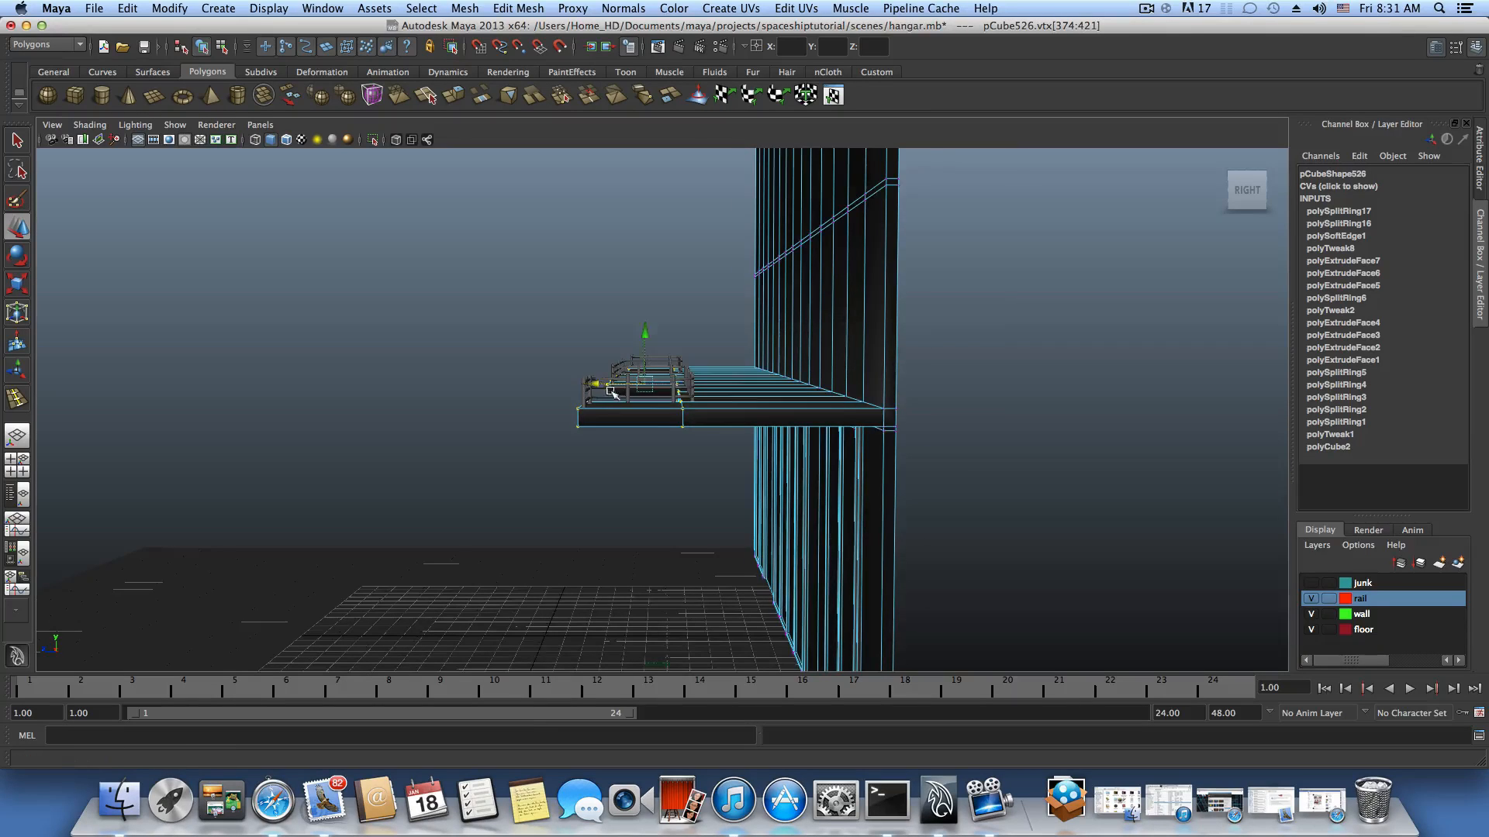
Select the five wall faces directly above the balcony at the wall's right end.
alt+drag(601, 384, 823, 395)
right_drag(892, 405, 889, 426)
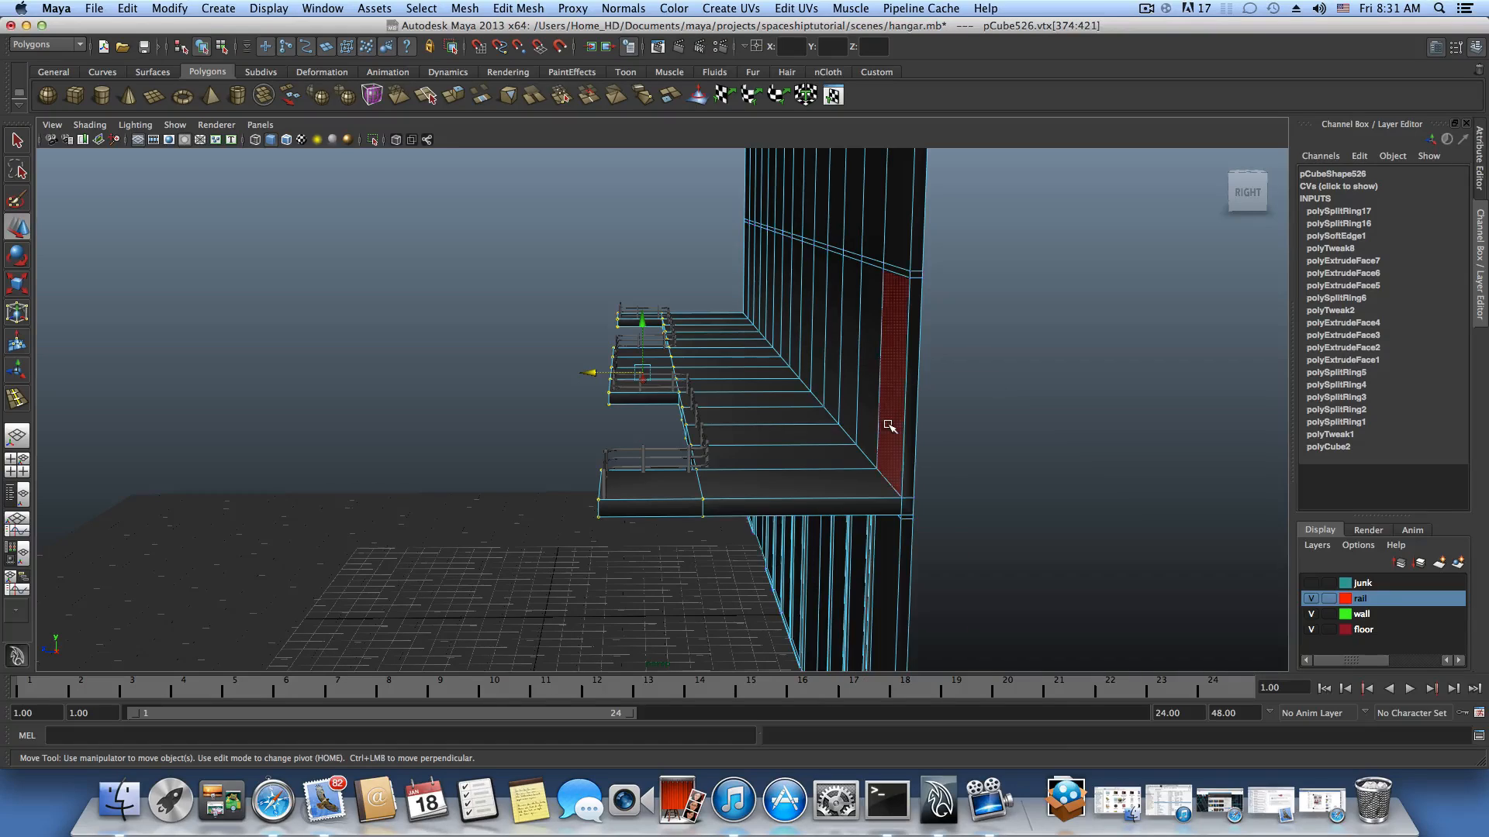
alt+drag(883, 428, 913, 428)
click(988, 417)
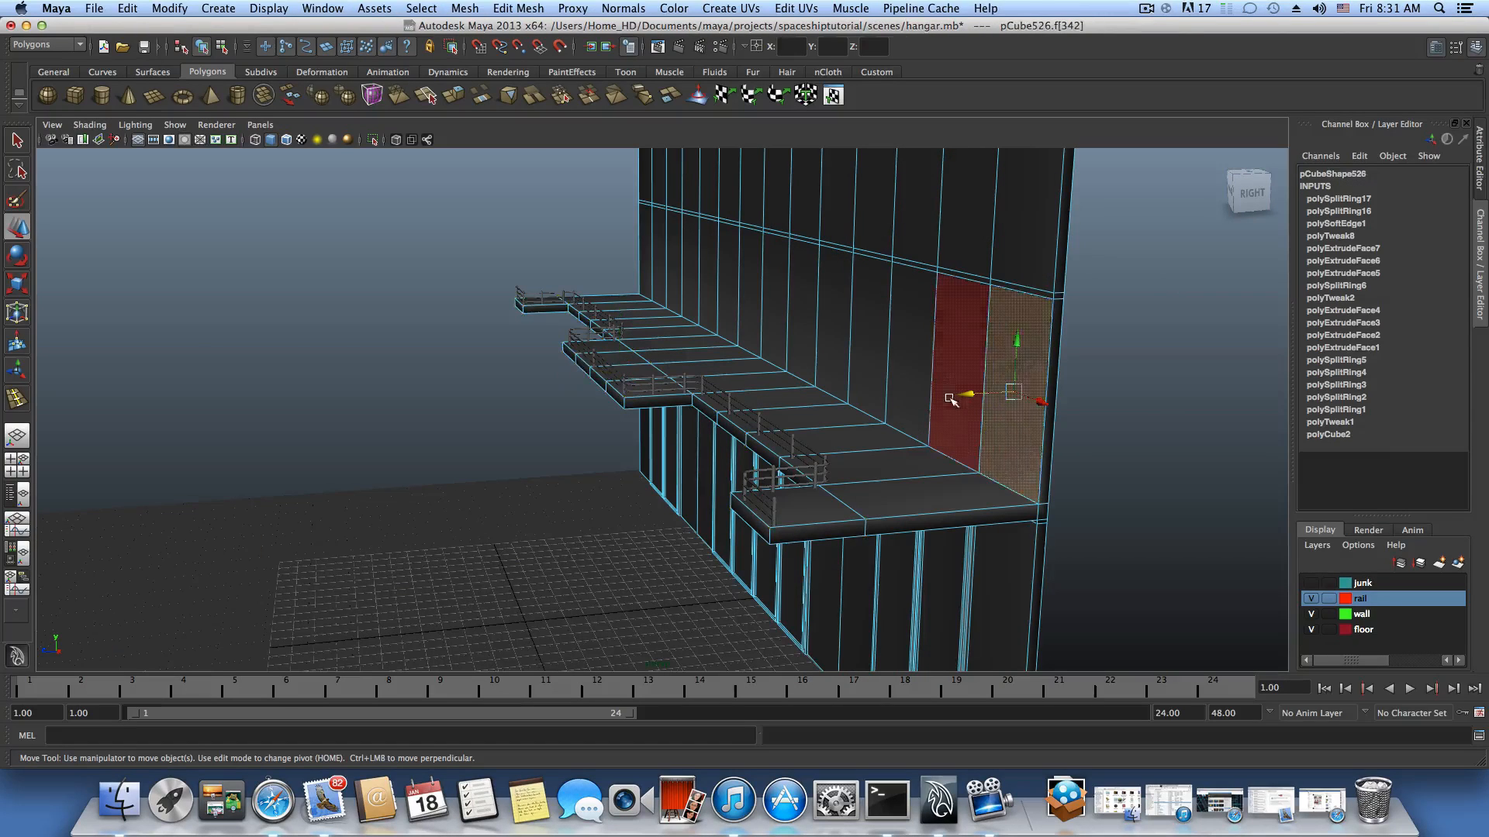
shift+click(934, 373)
shift+click(899, 359)
shift+click(868, 363)
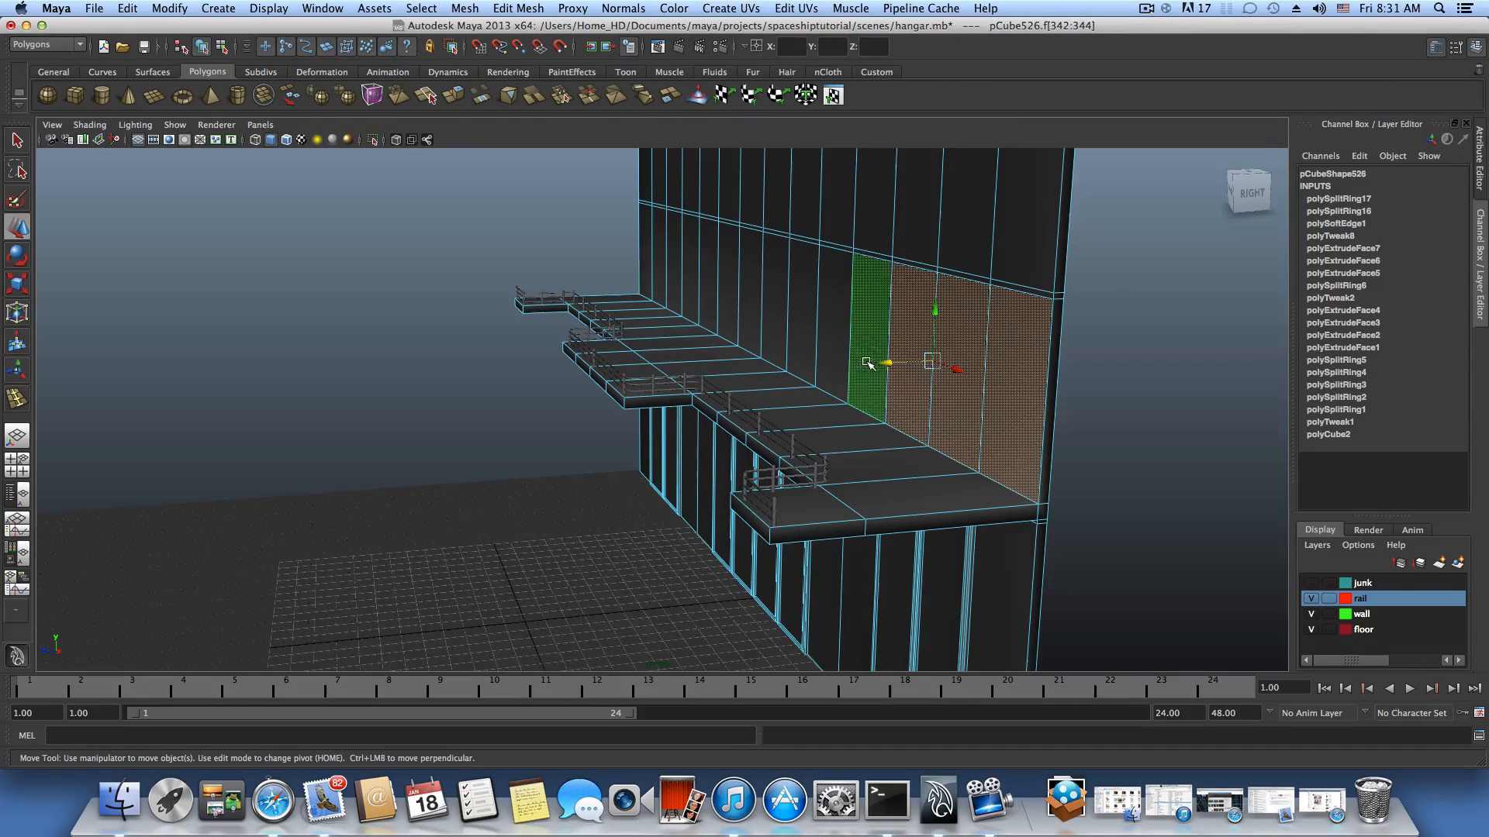
alt+drag(819, 421, 946, 390)
alt+drag(824, 329, 911, 310)
shift+click(911, 310)
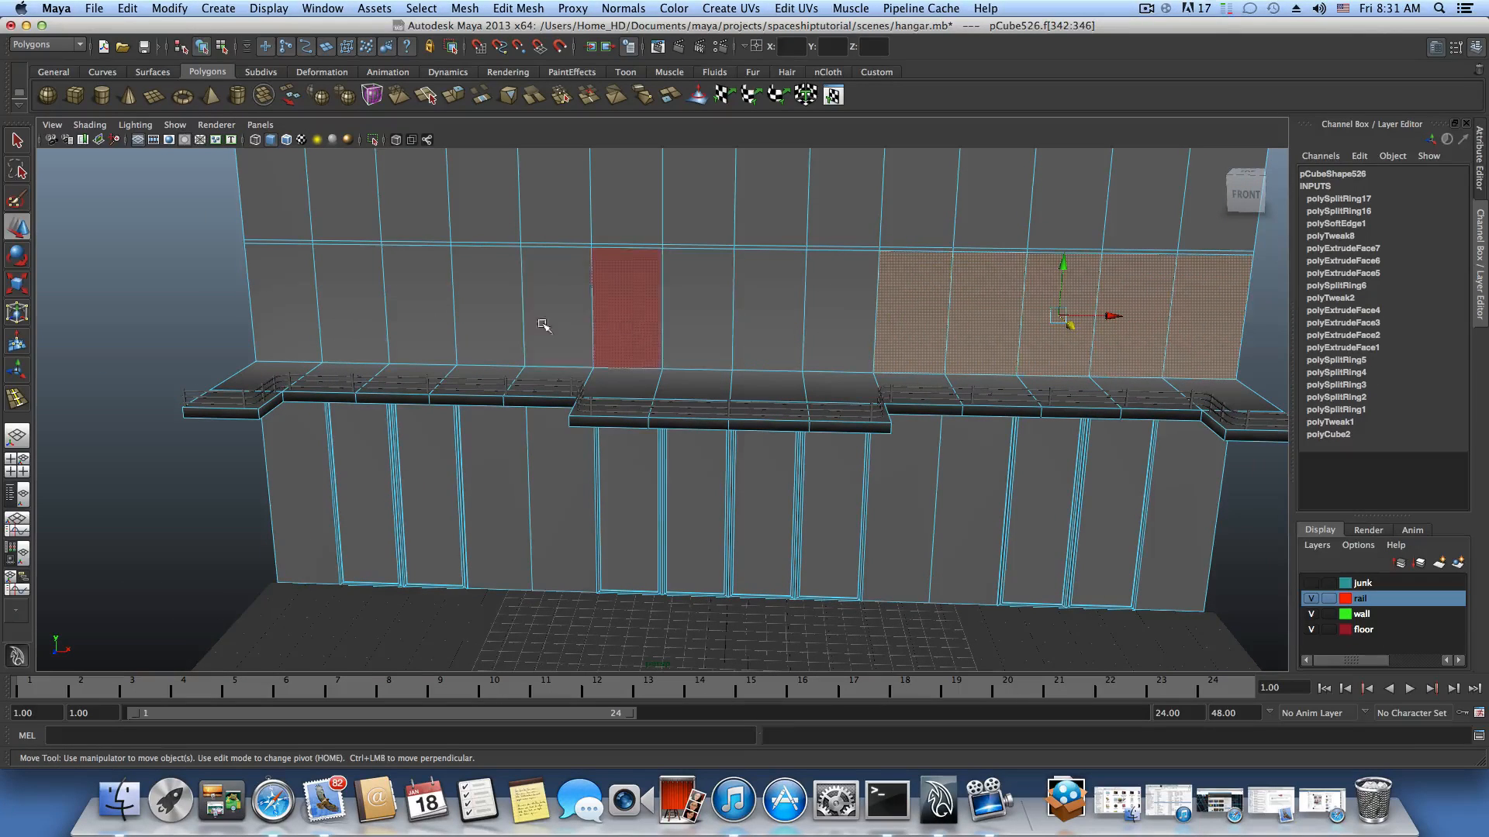
Add the five matching faces at the wall's left end and extrude both groups outward with a Local Translate Z of 1.756.
shift+click(541, 324)
shift+click(489, 319)
shift+click(428, 322)
shift+click(358, 318)
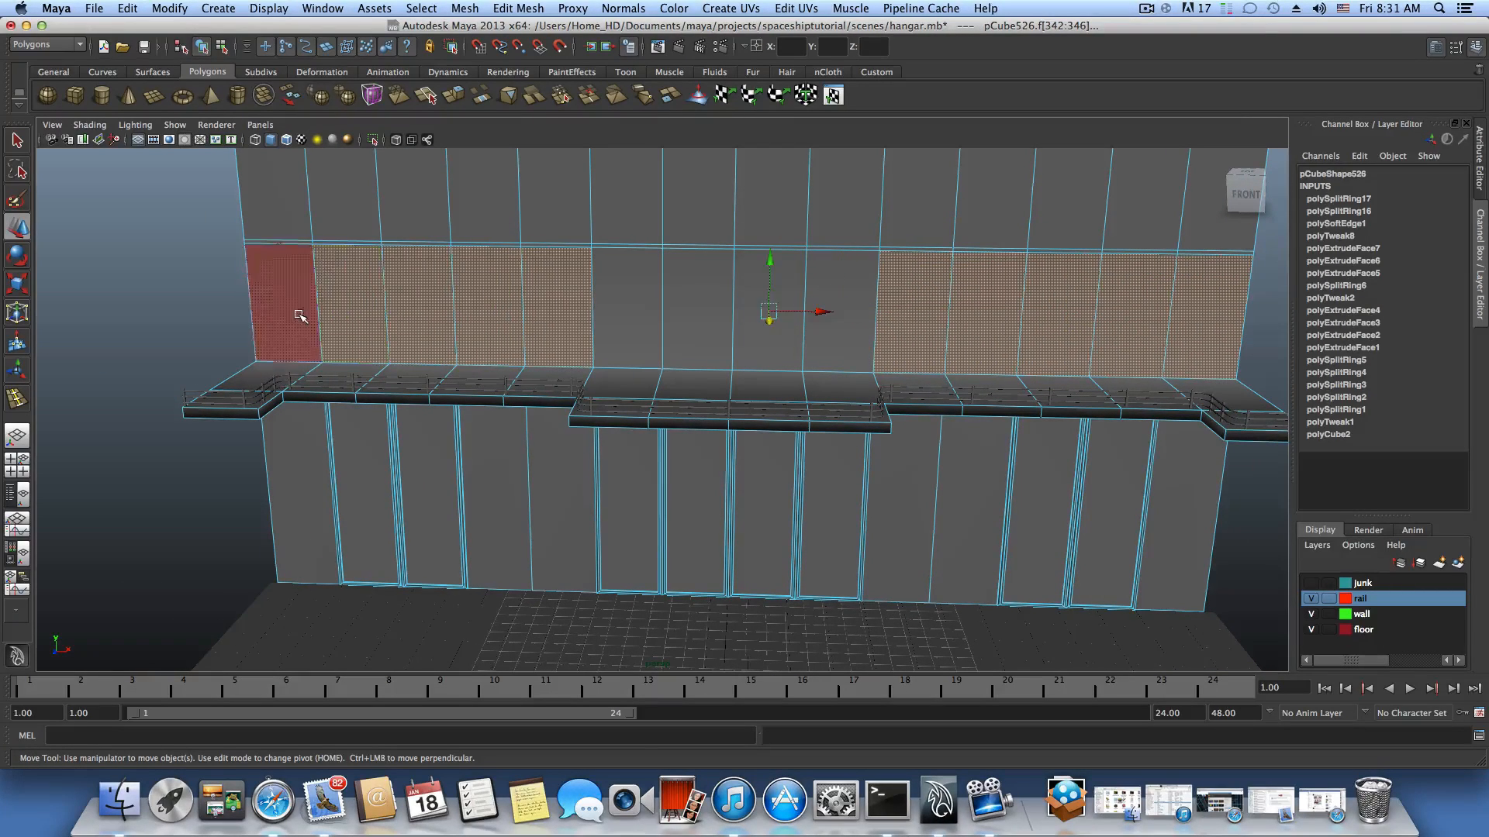
shift+click(300, 316)
alt+drag(665, 376, 504, 380)
alt+drag(810, 443, 776, 468)
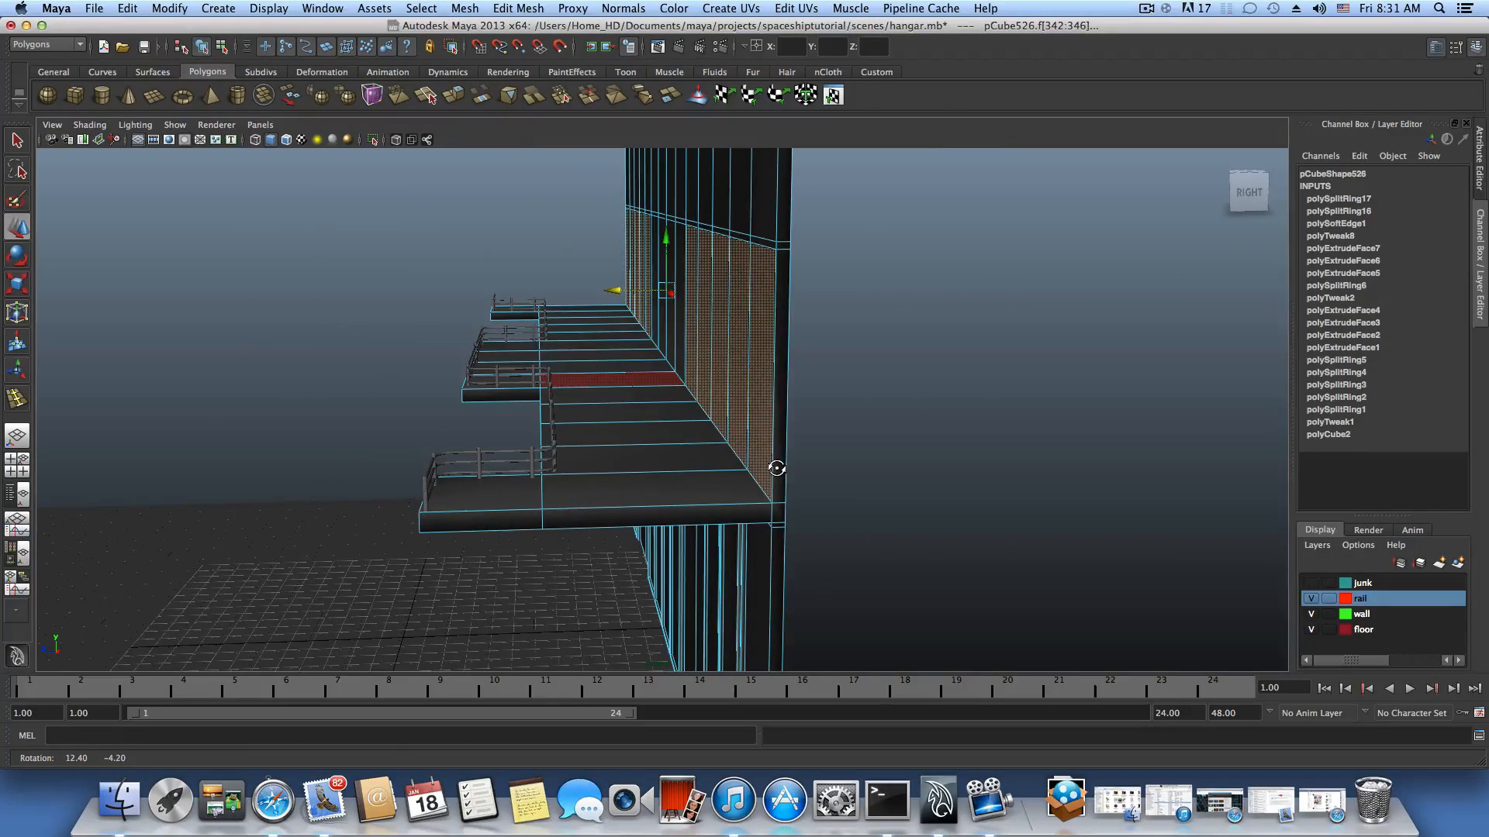
click(454, 96)
drag(715, 373, 969, 439)
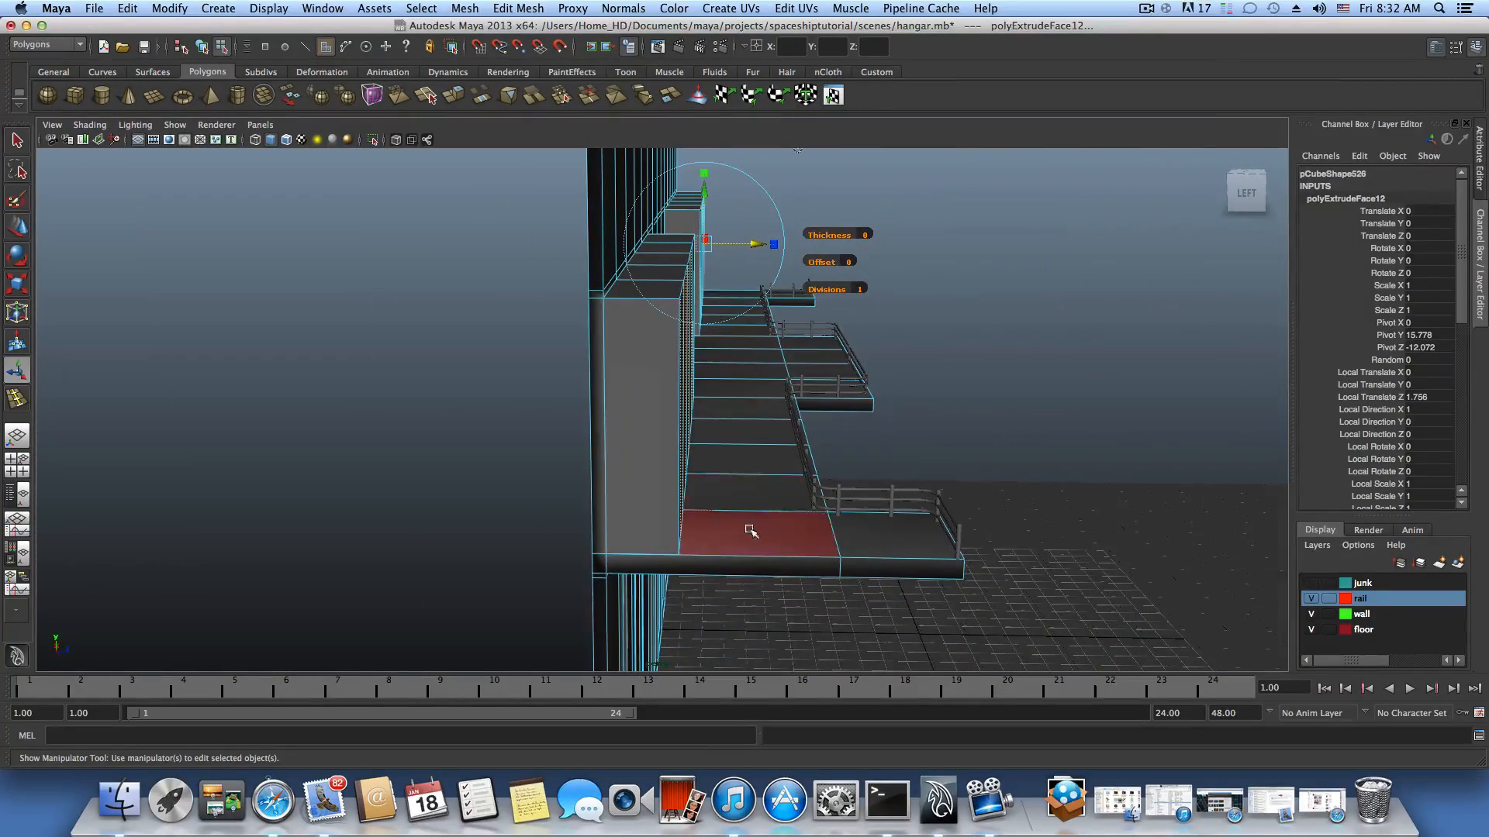
End the extrusion, put the wall mesh in face selection mode and turn on X-Ray shading.
alt+drag(744, 480, 475, 500)
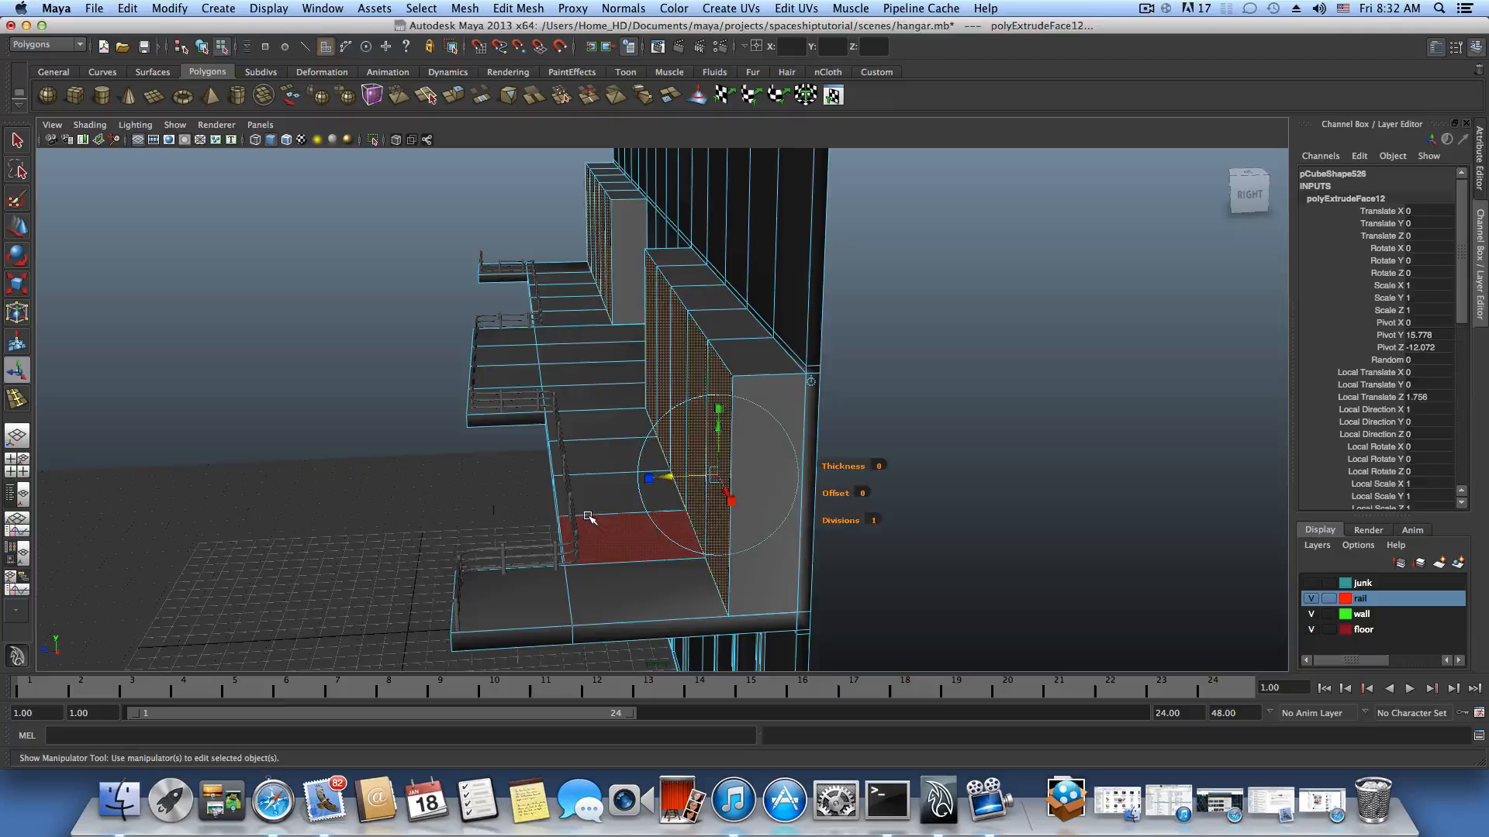
key(F8)
alt+drag(685, 535, 665, 535)
right_drag(650, 564, 658, 588)
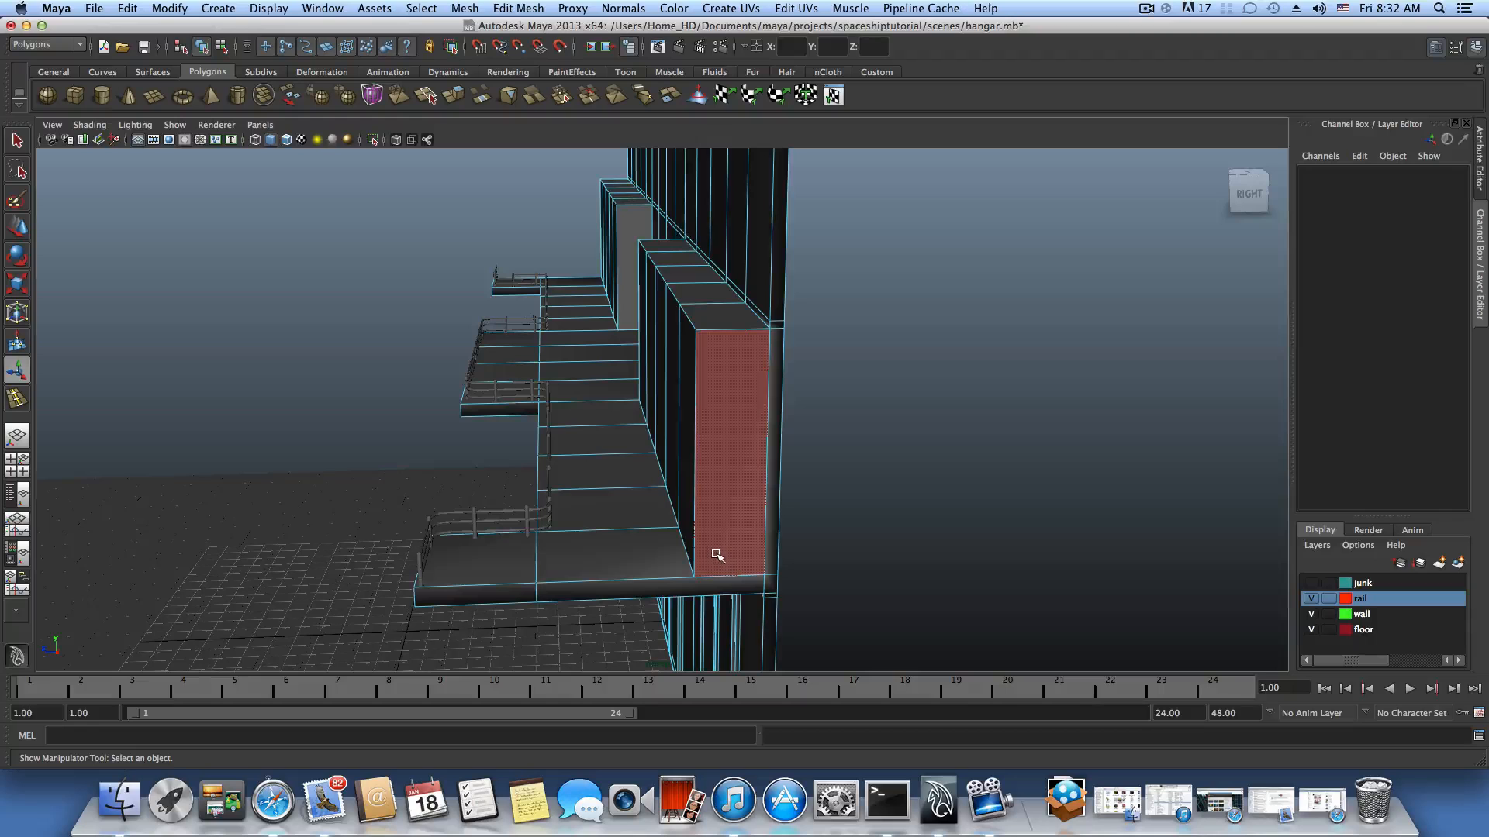
alt+drag(688, 550, 761, 545)
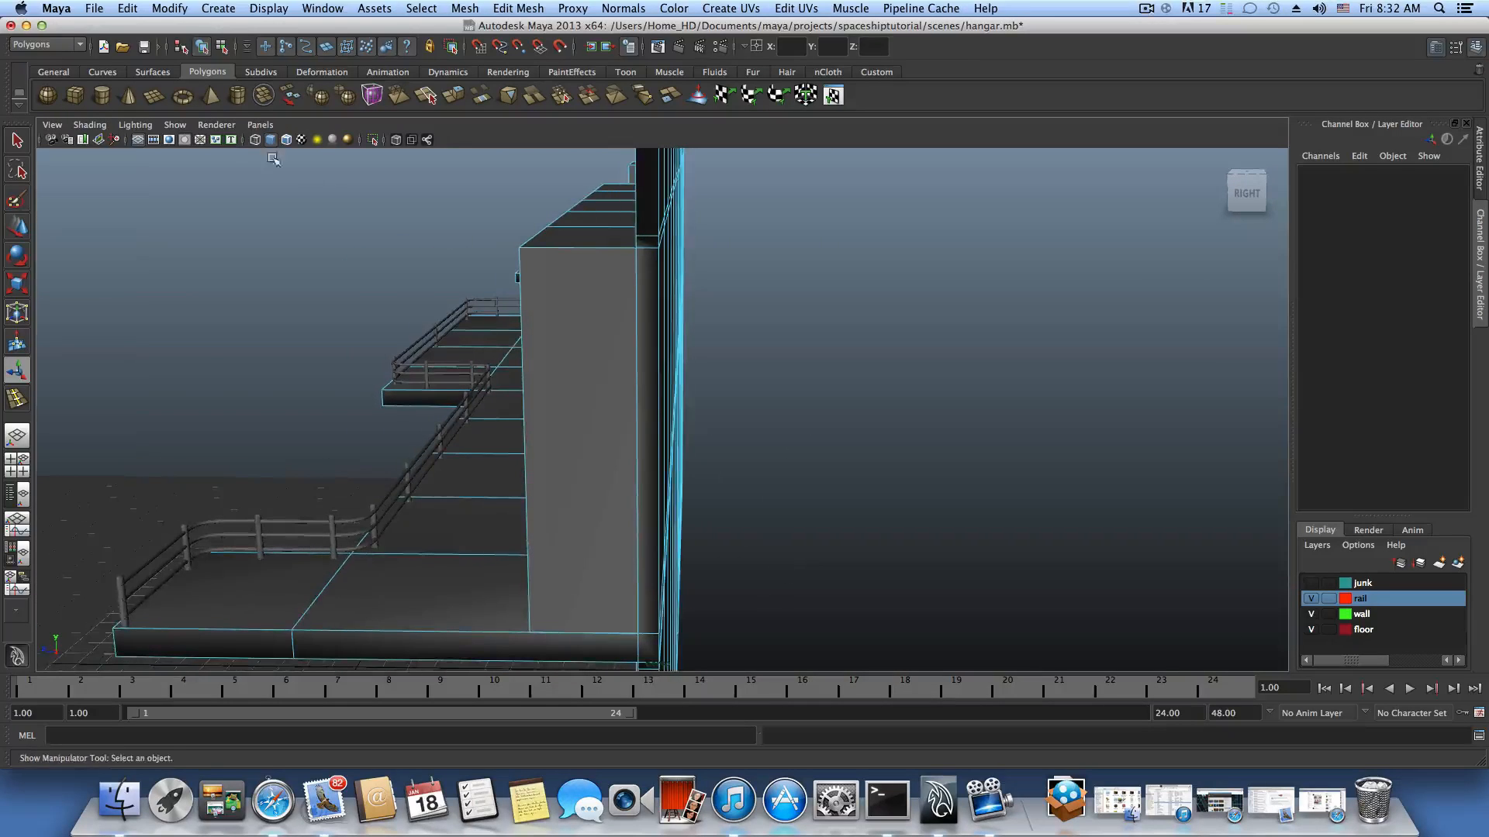
click(90, 125)
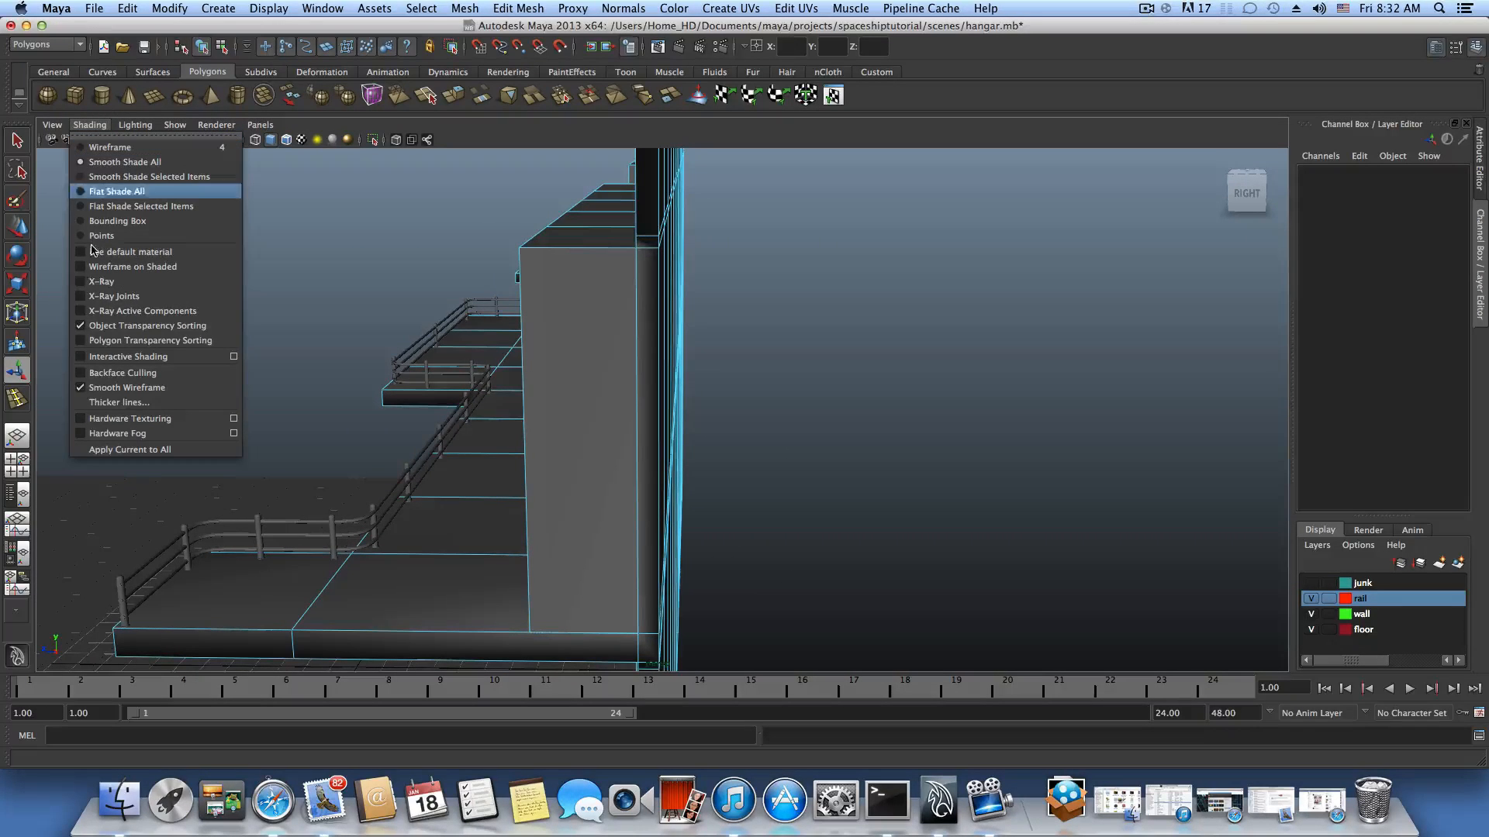
click(102, 283)
Select the hidden bottom faces of the right-hand extruded block, working inward from its outer end.
alt+middle_drag(415, 422, 496, 359)
mouse_move(497, 359)
alt+mouse_down()
mouse_move(513, 367)
mouse_move(501, 366)
alt+mouse_up()
alt+right_drag(501, 365, 728, 395)
alt+drag(728, 395, 720, 396)
alt+right_drag(720, 395, 825, 412)
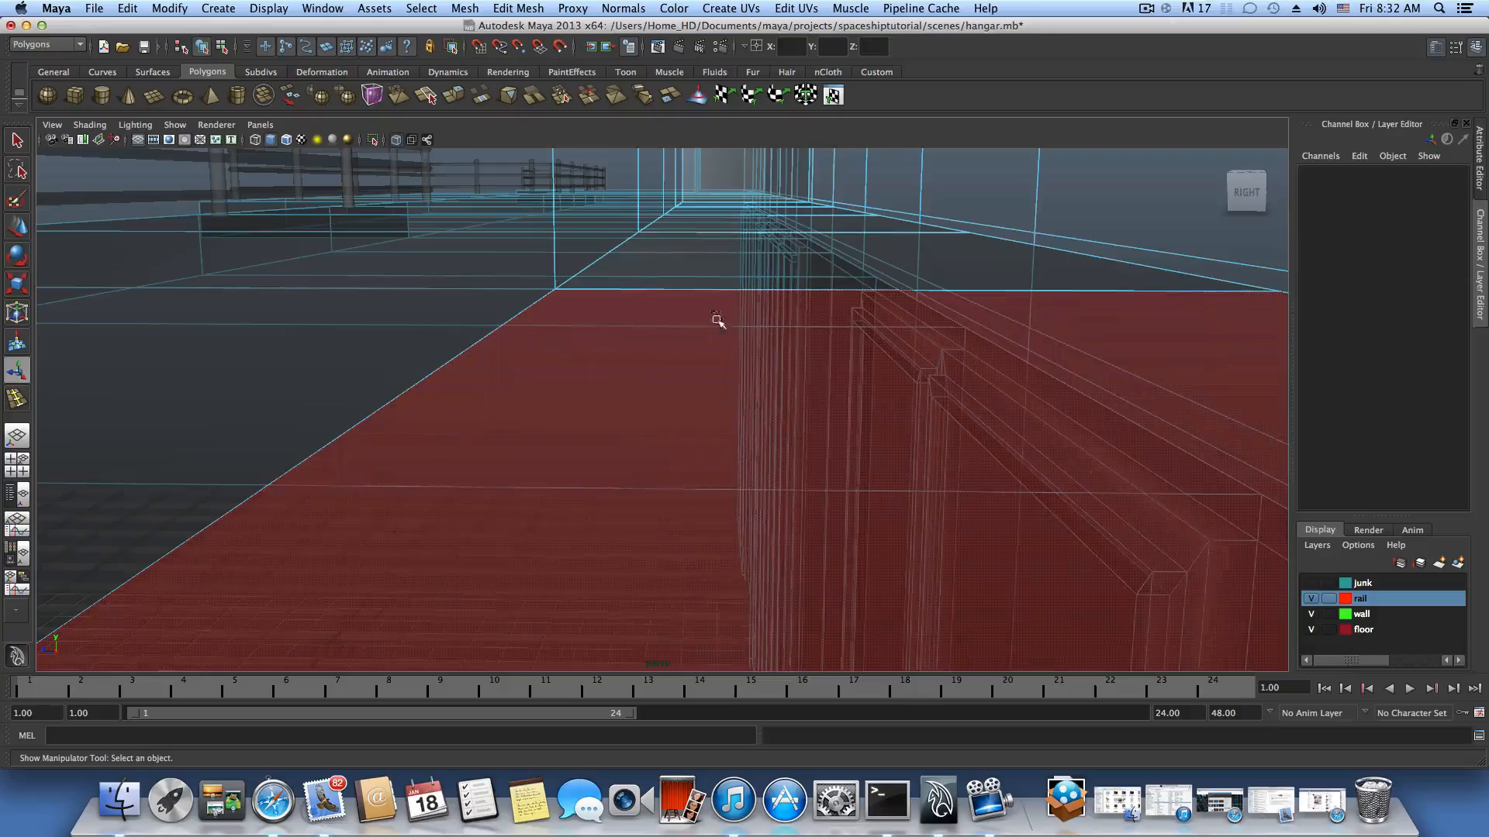
click(713, 344)
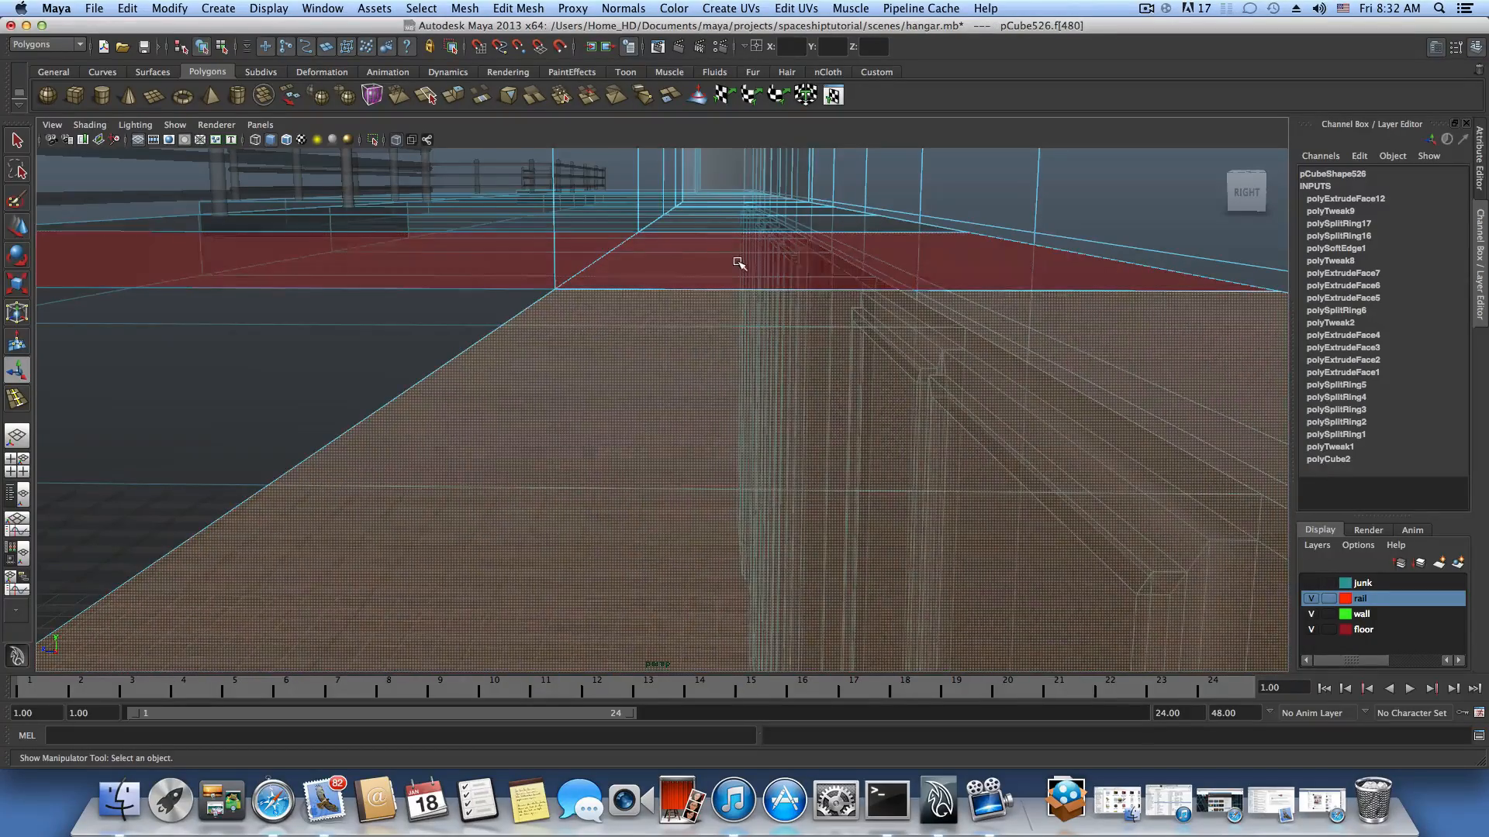
click(726, 284)
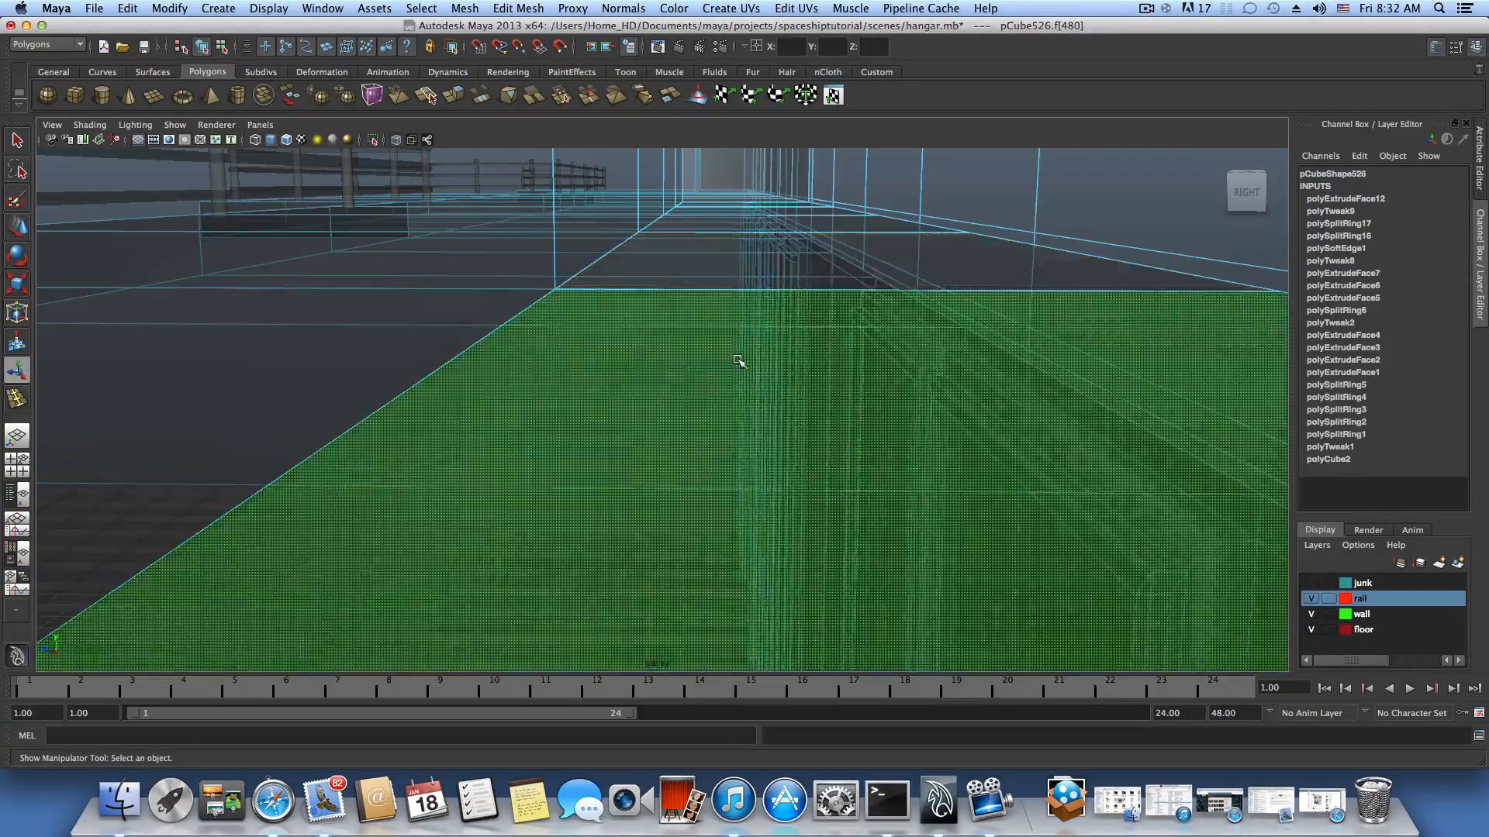
shift+click(735, 355)
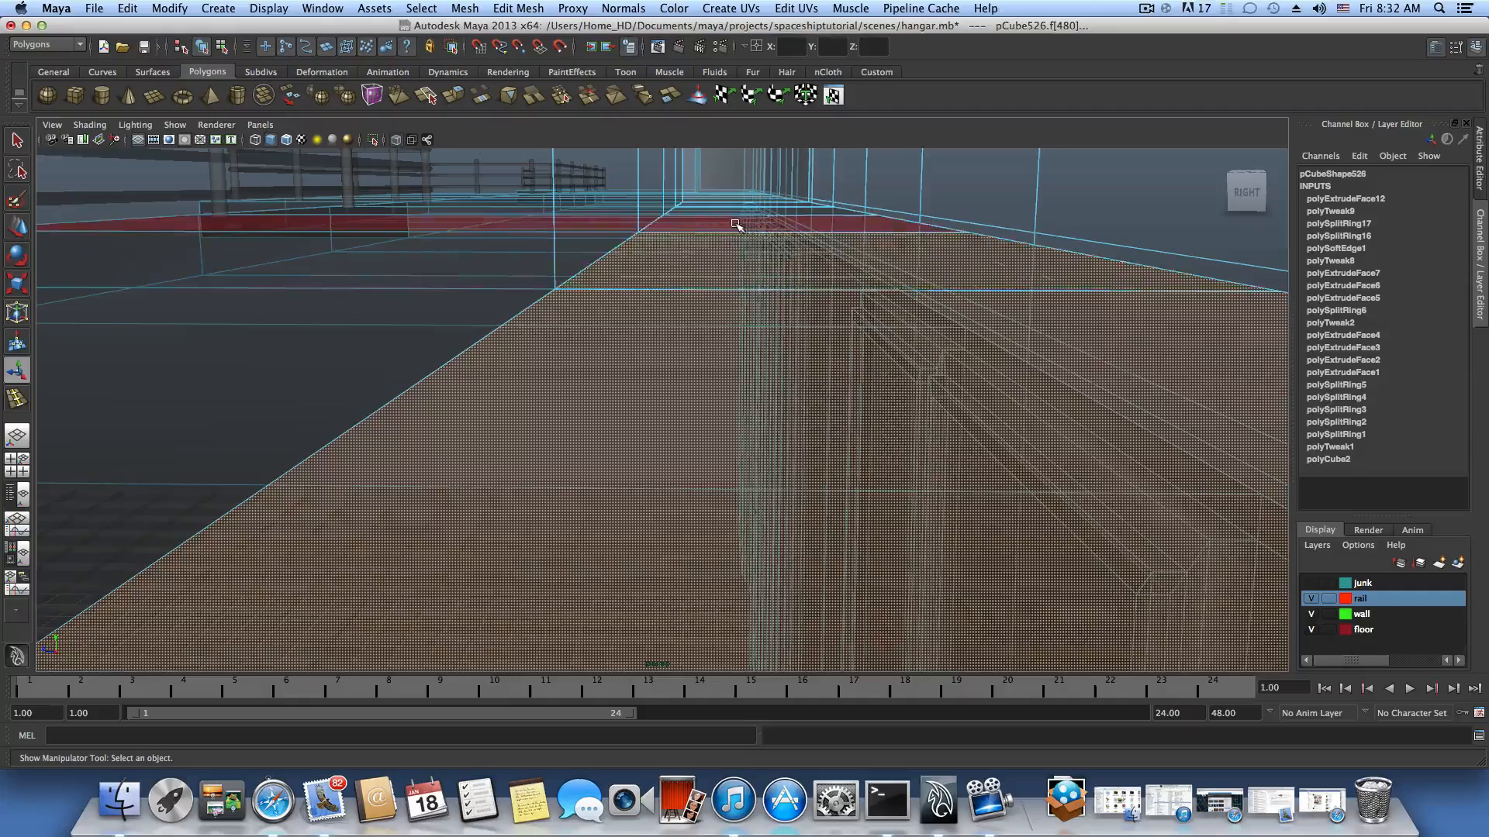
shift+click(737, 223)
Extend the selection to the remaining bottom faces of the right-hand extruded block, keeping the faces already picked.
alt+drag(745, 238, 738, 249)
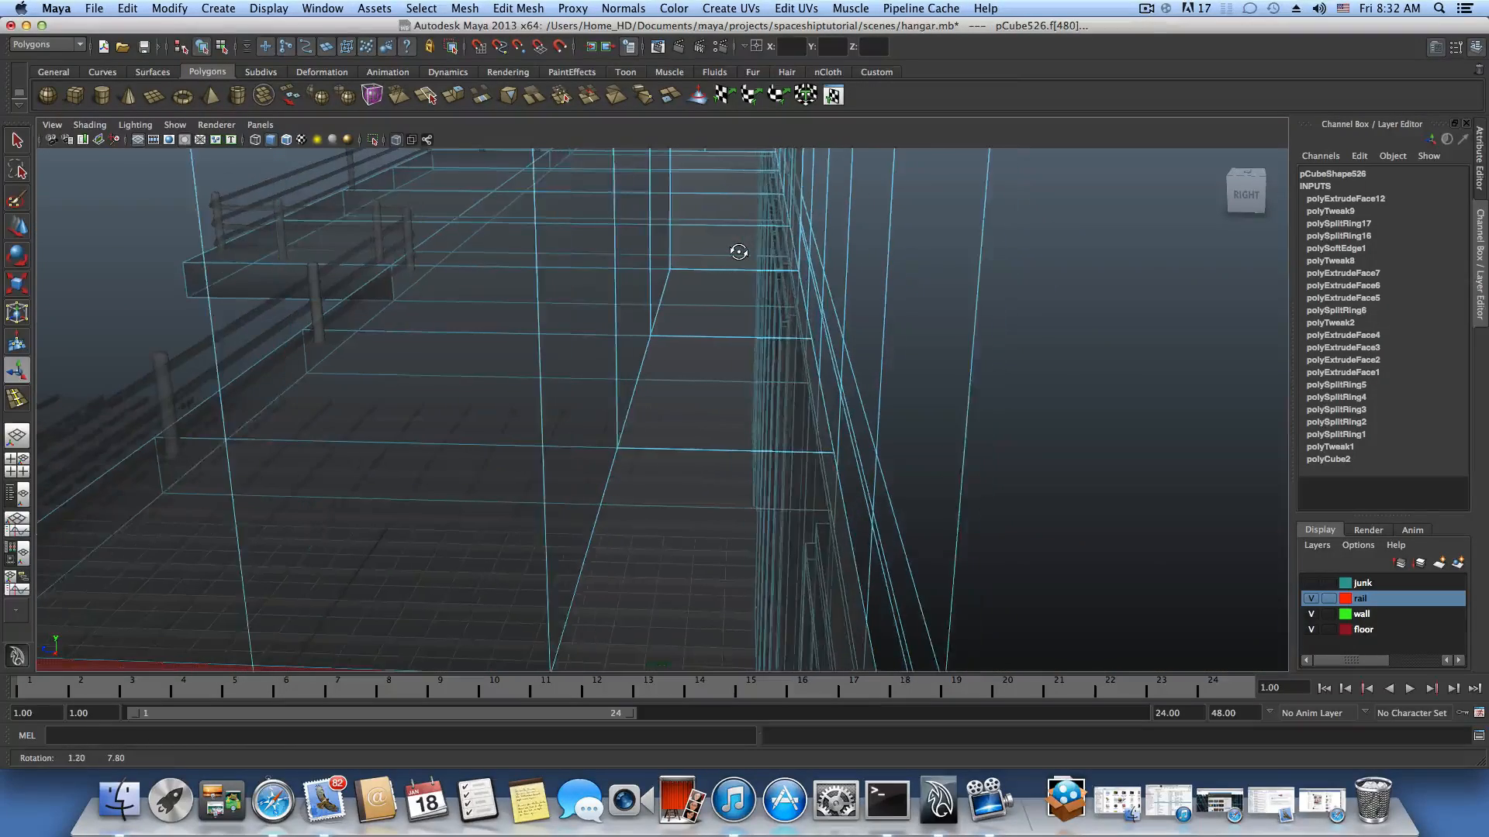
alt+right_drag(739, 304, 695, 302)
alt+drag(697, 304, 728, 252)
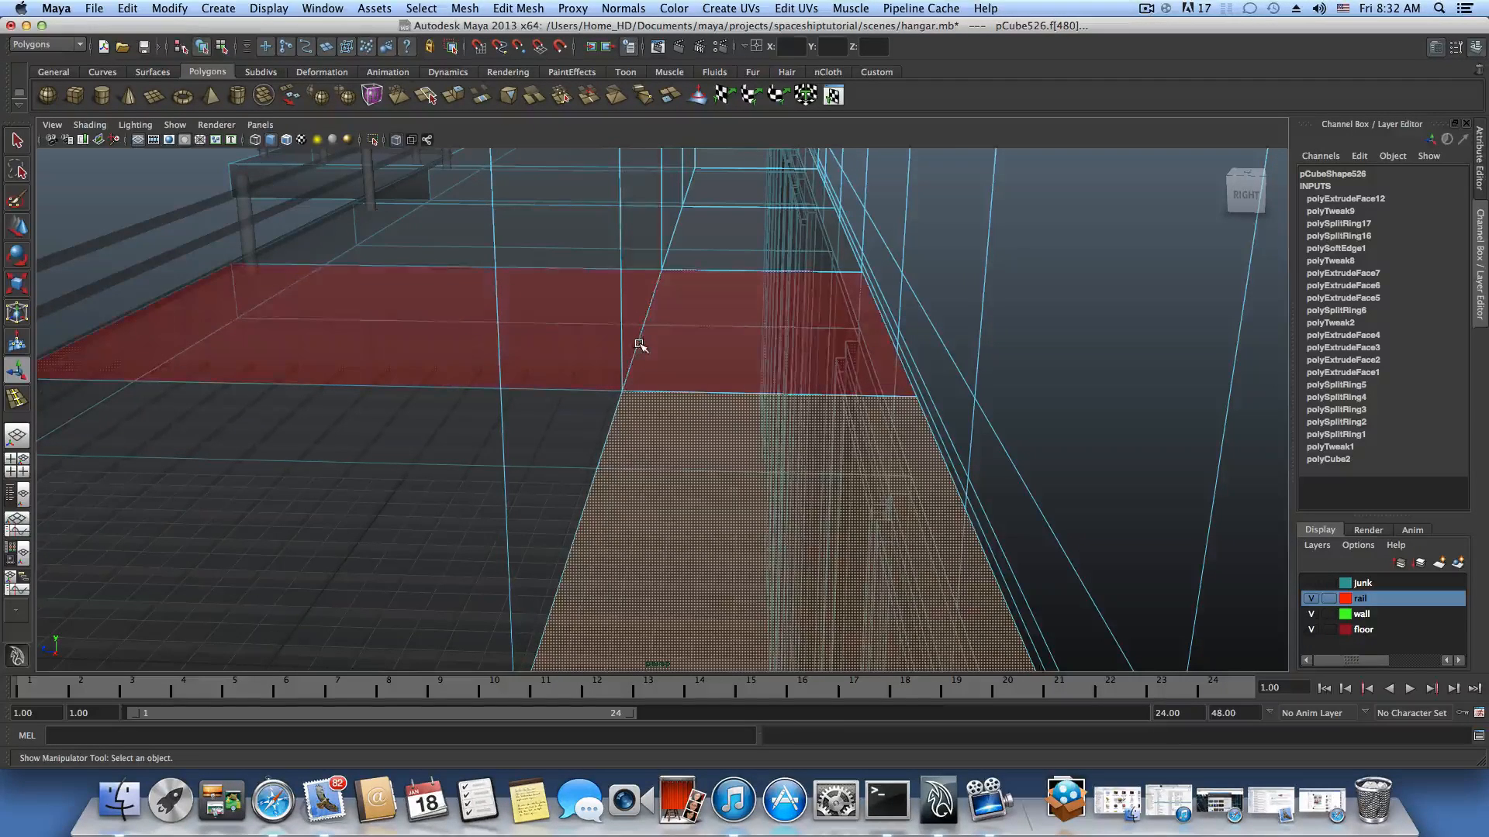
click(691, 350)
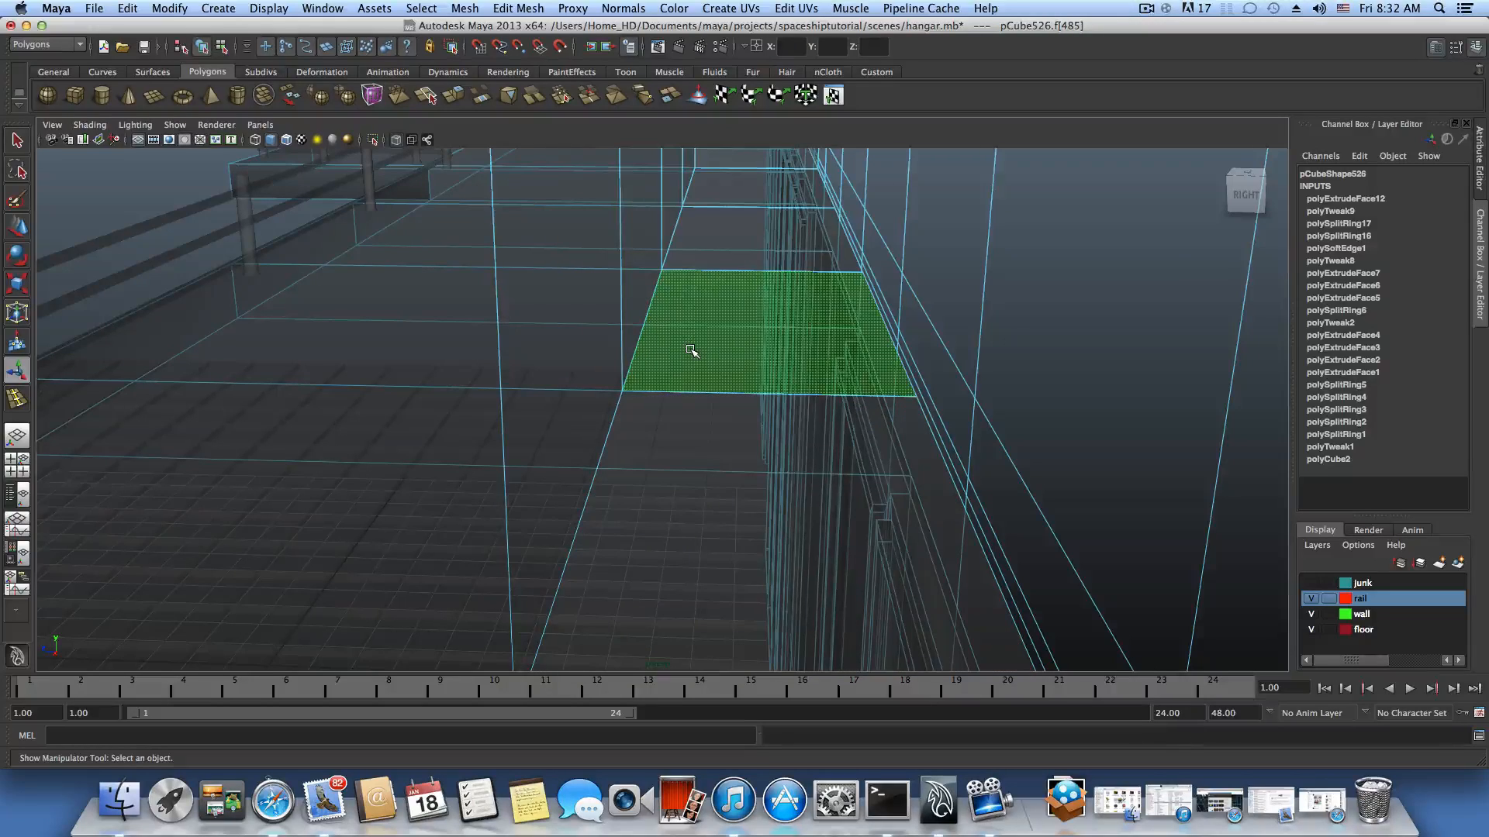
key(ctrl+z)
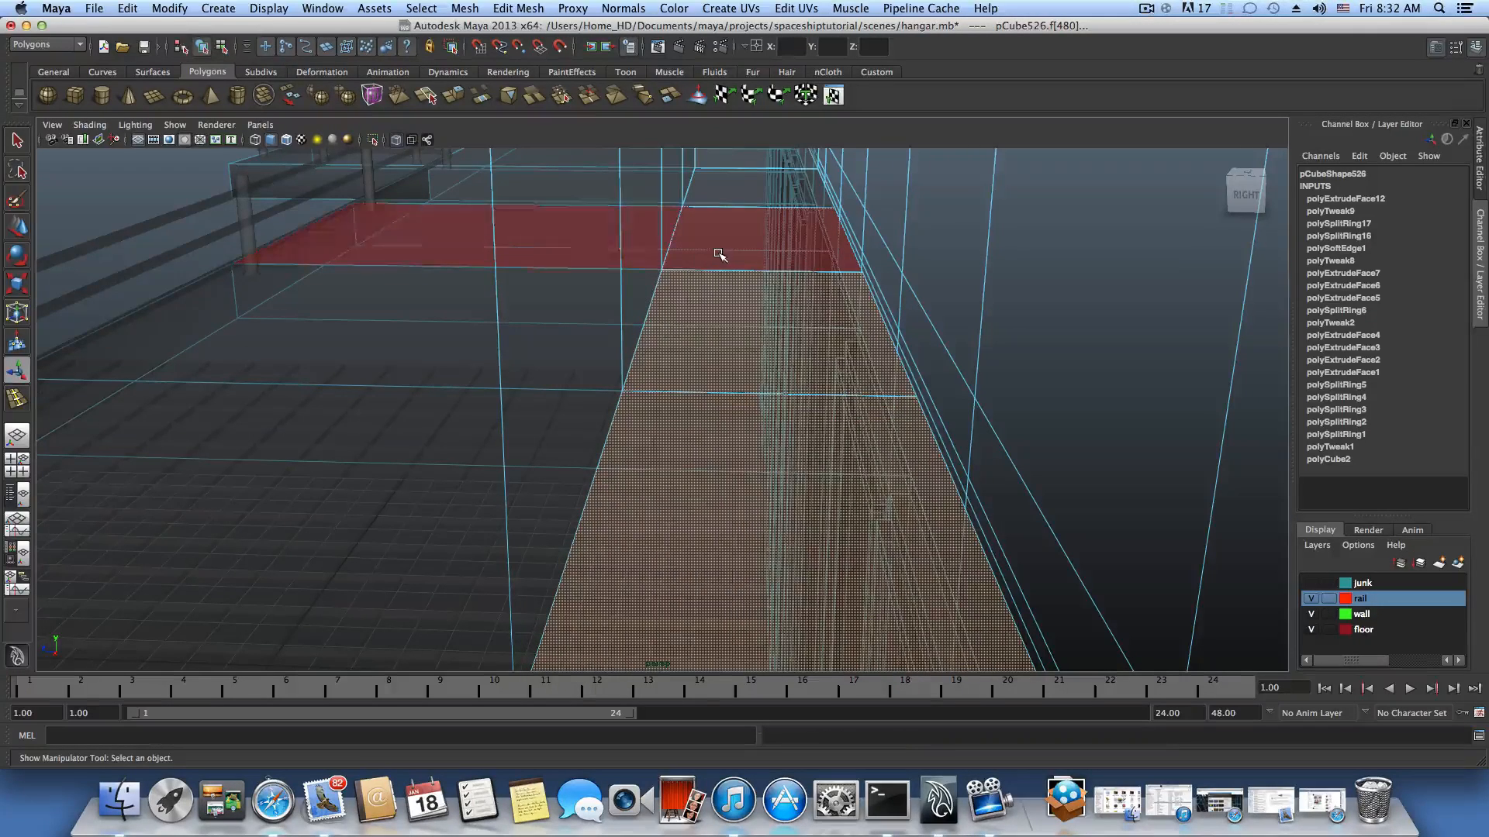
Add the hidden bottom faces of the left-hand extruded block to the selection, keeping the right-hand block's faces selected.
alt+drag(722, 254, 705, 426)
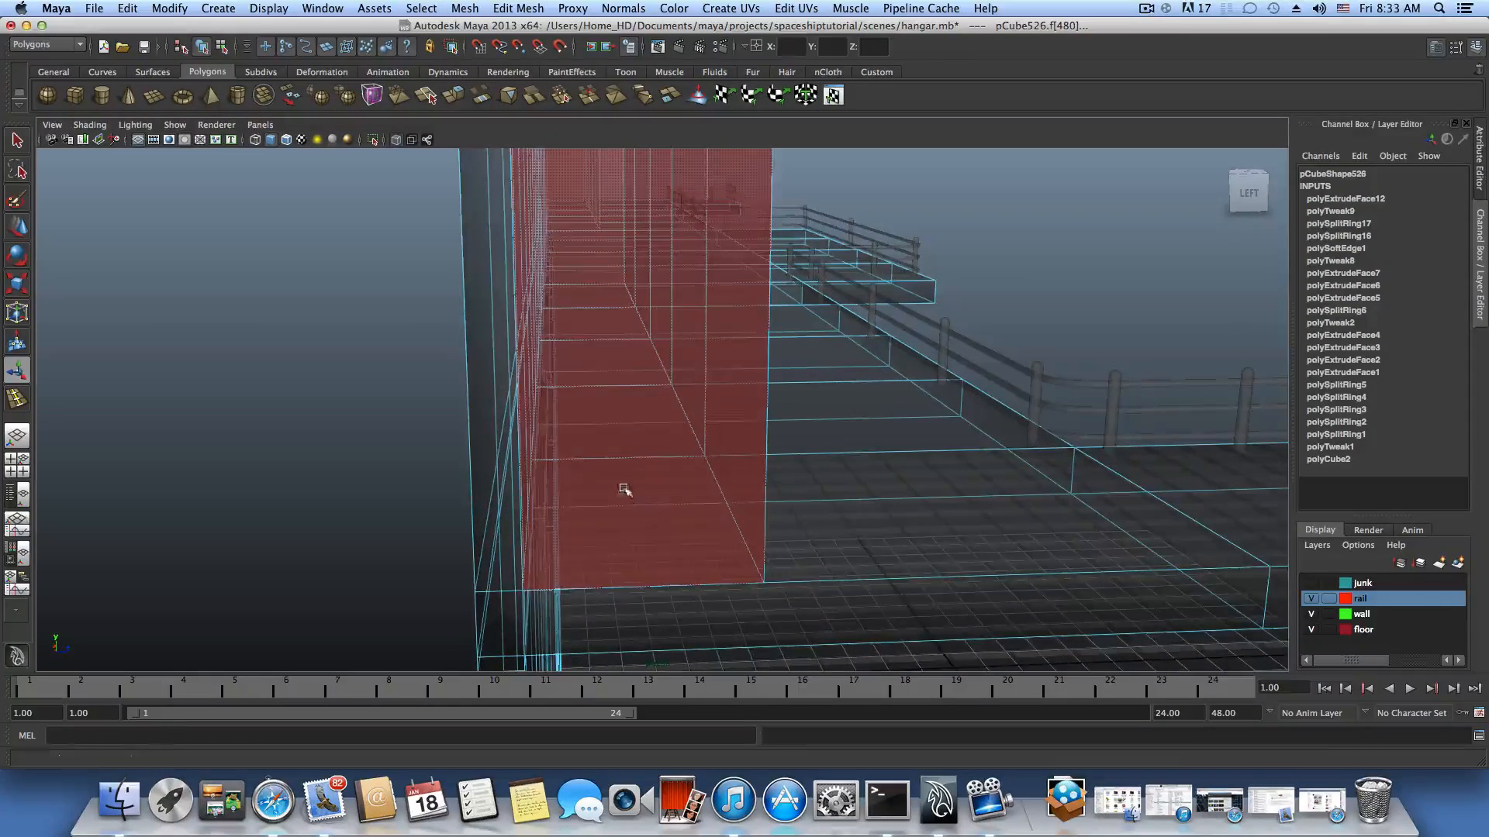
alt+drag(624, 489, 788, 511)
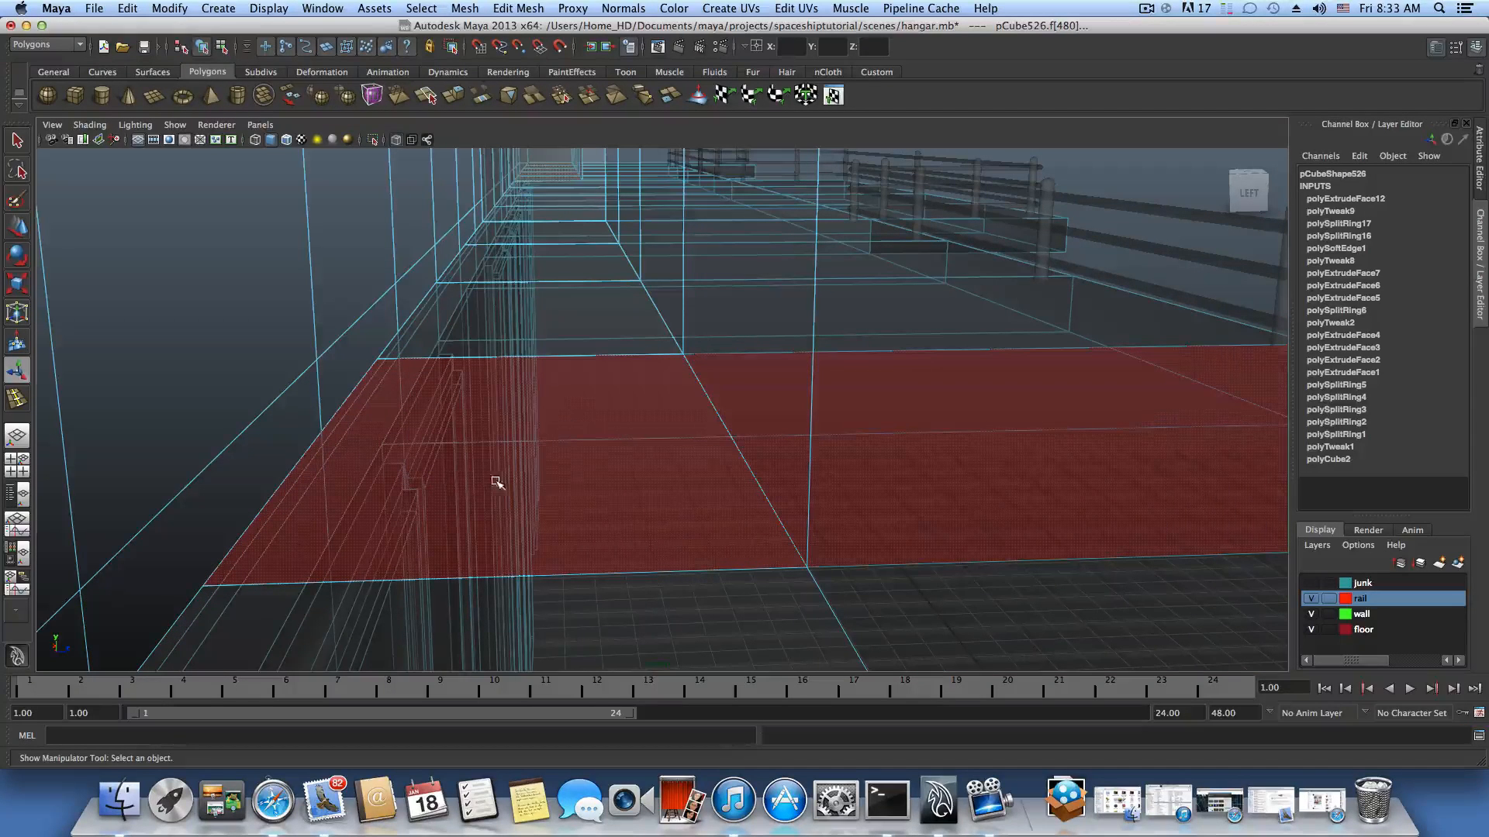
click(651, 361)
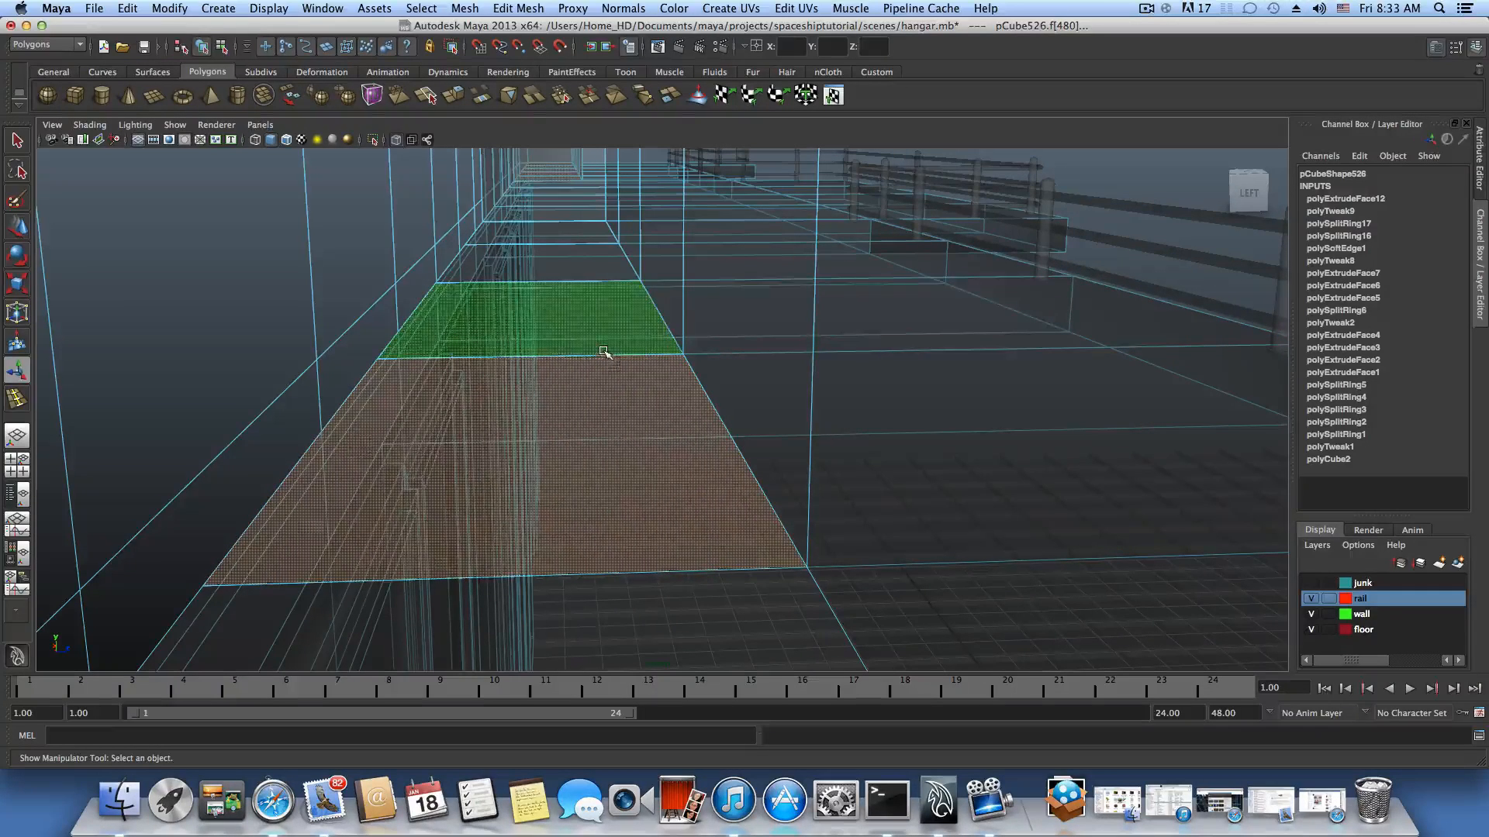
shift+click(587, 291)
shift+click(580, 272)
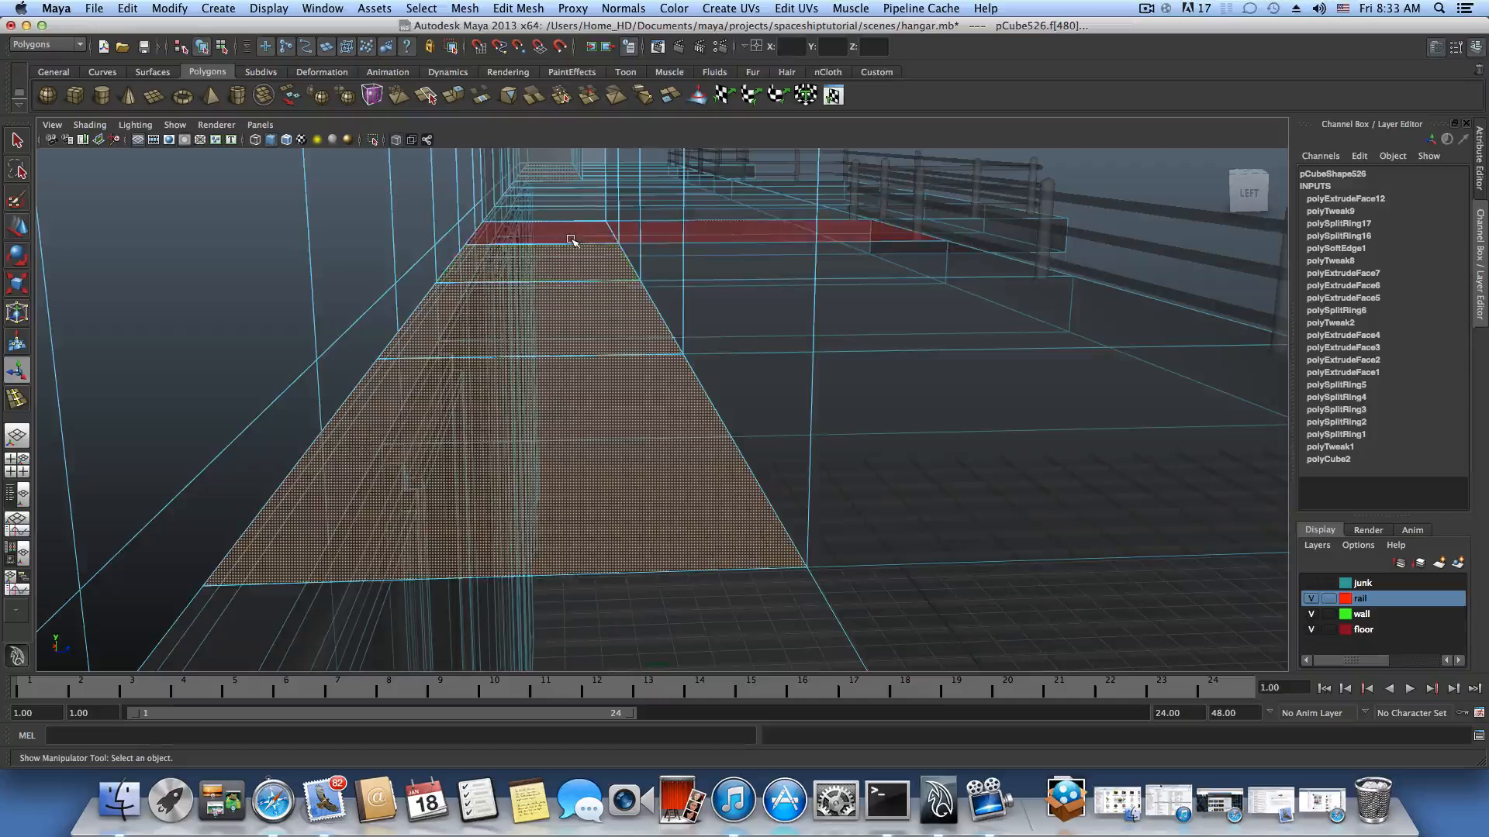
shift+click(571, 241)
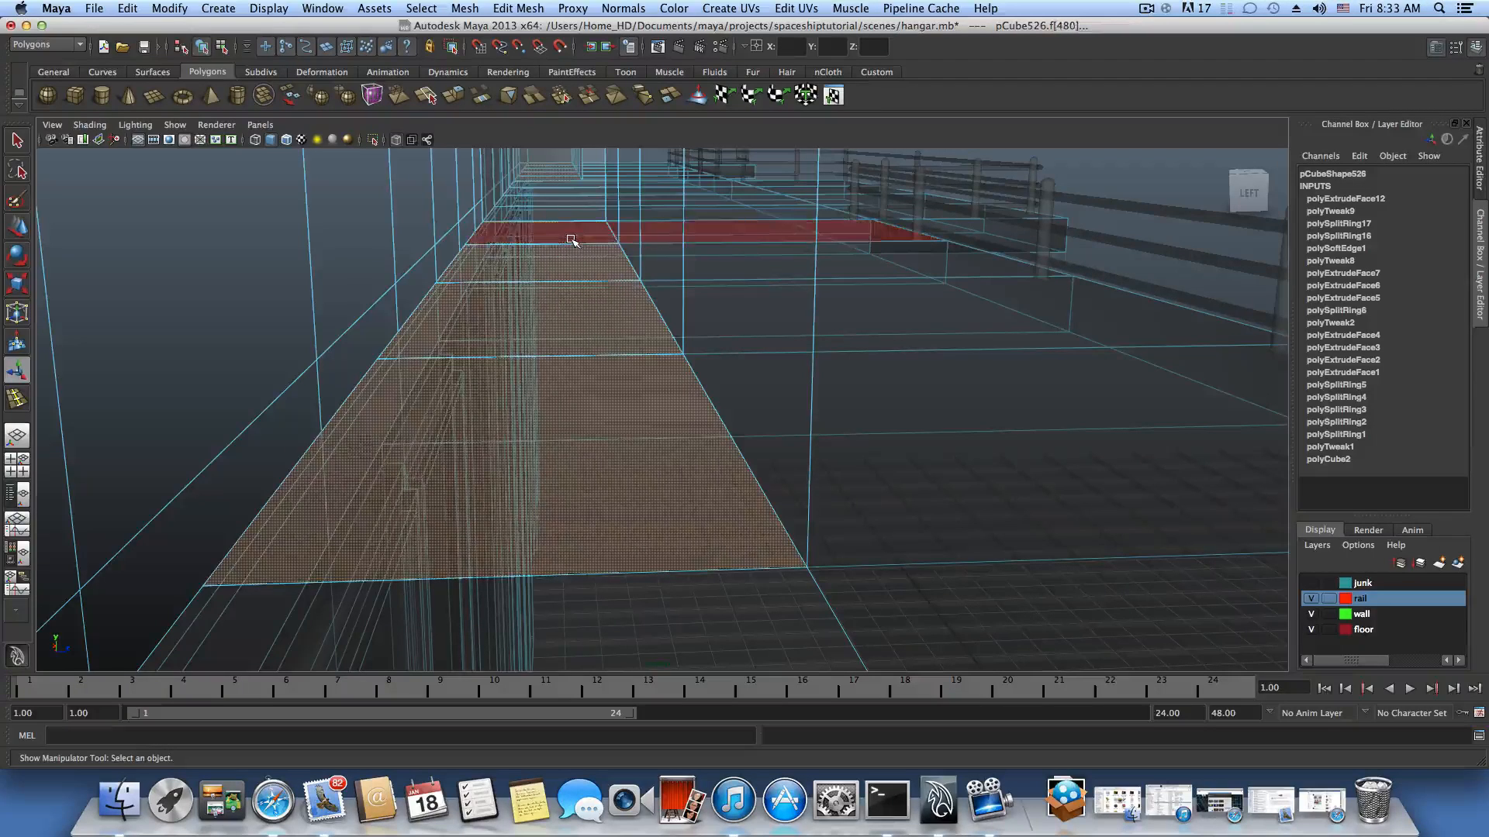
shift+click(561, 237)
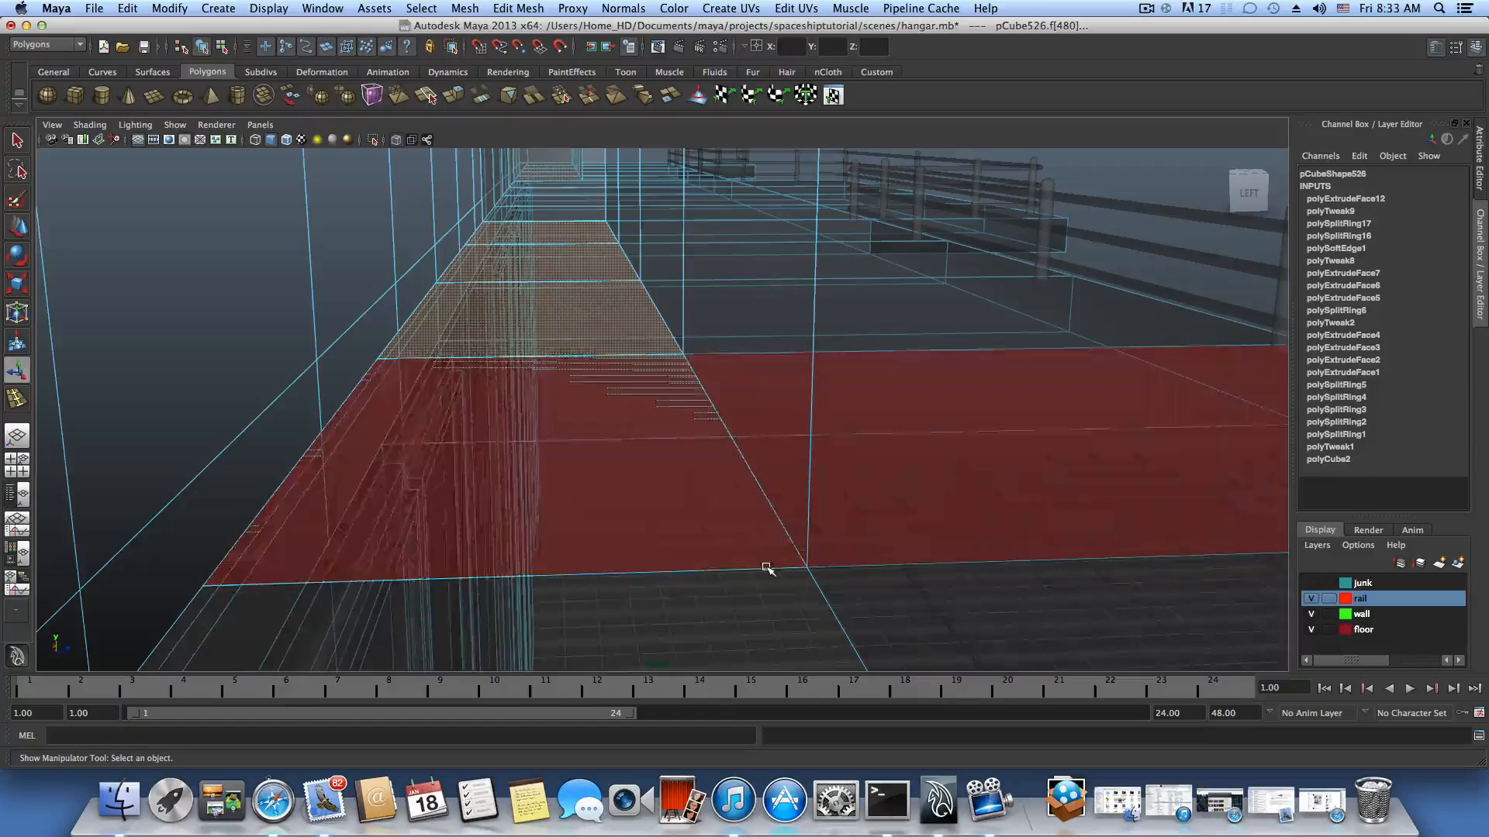
Add the left-hand block's outermost bottom face to the selection and delete the selected bottom faces of both blocks.
alt+middle_drag(688, 621, 681, 592)
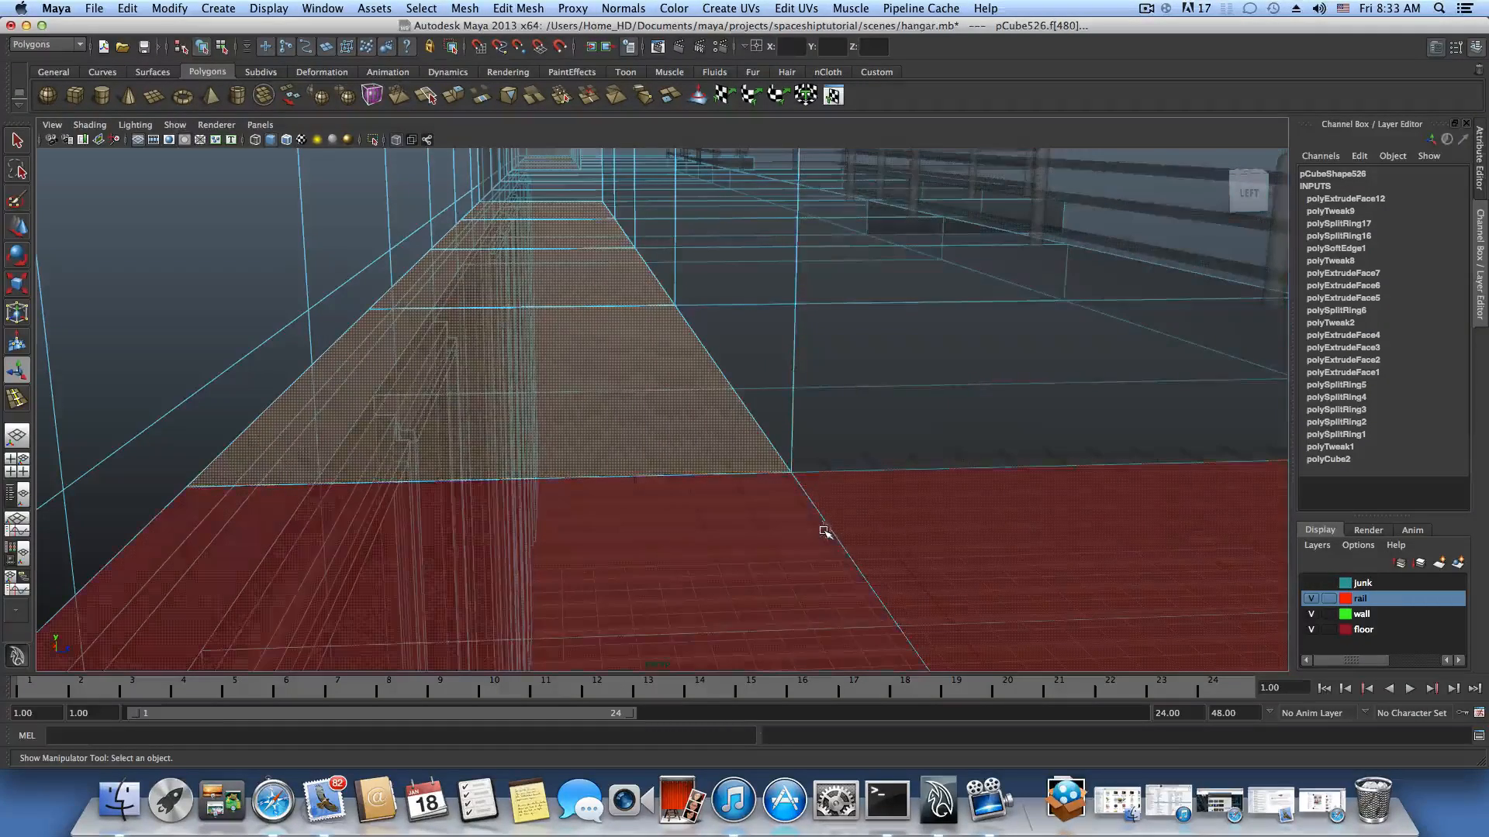
alt+drag(708, 558, 492, 346)
alt+middle_drag(492, 346, 640, 582)
alt+right_drag(585, 429, 652, 455)
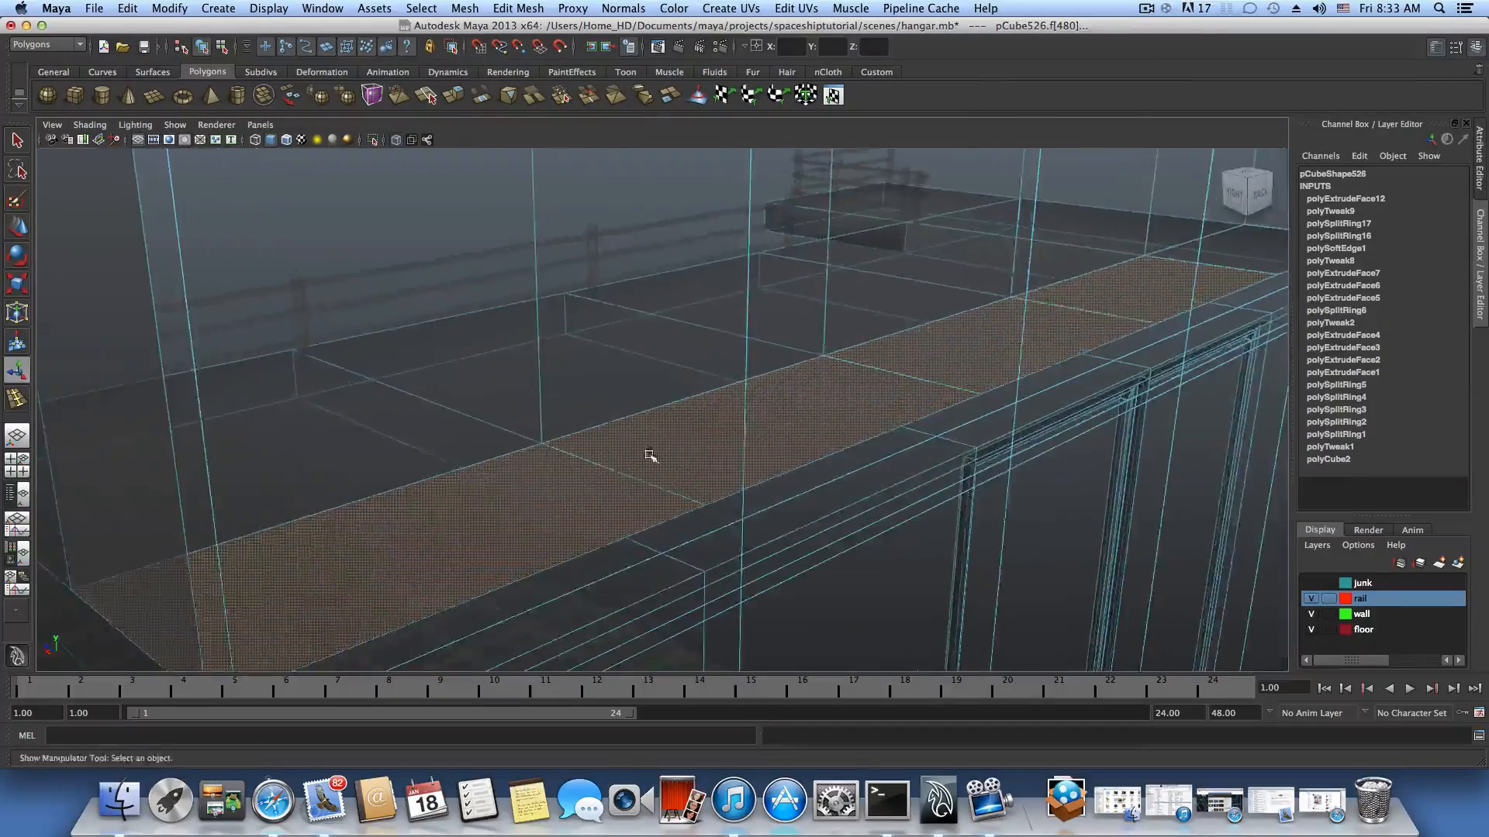
alt+drag(651, 455, 754, 452)
alt+middle_drag(599, 447, 783, 447)
alt+middle_drag(445, 439, 554, 439)
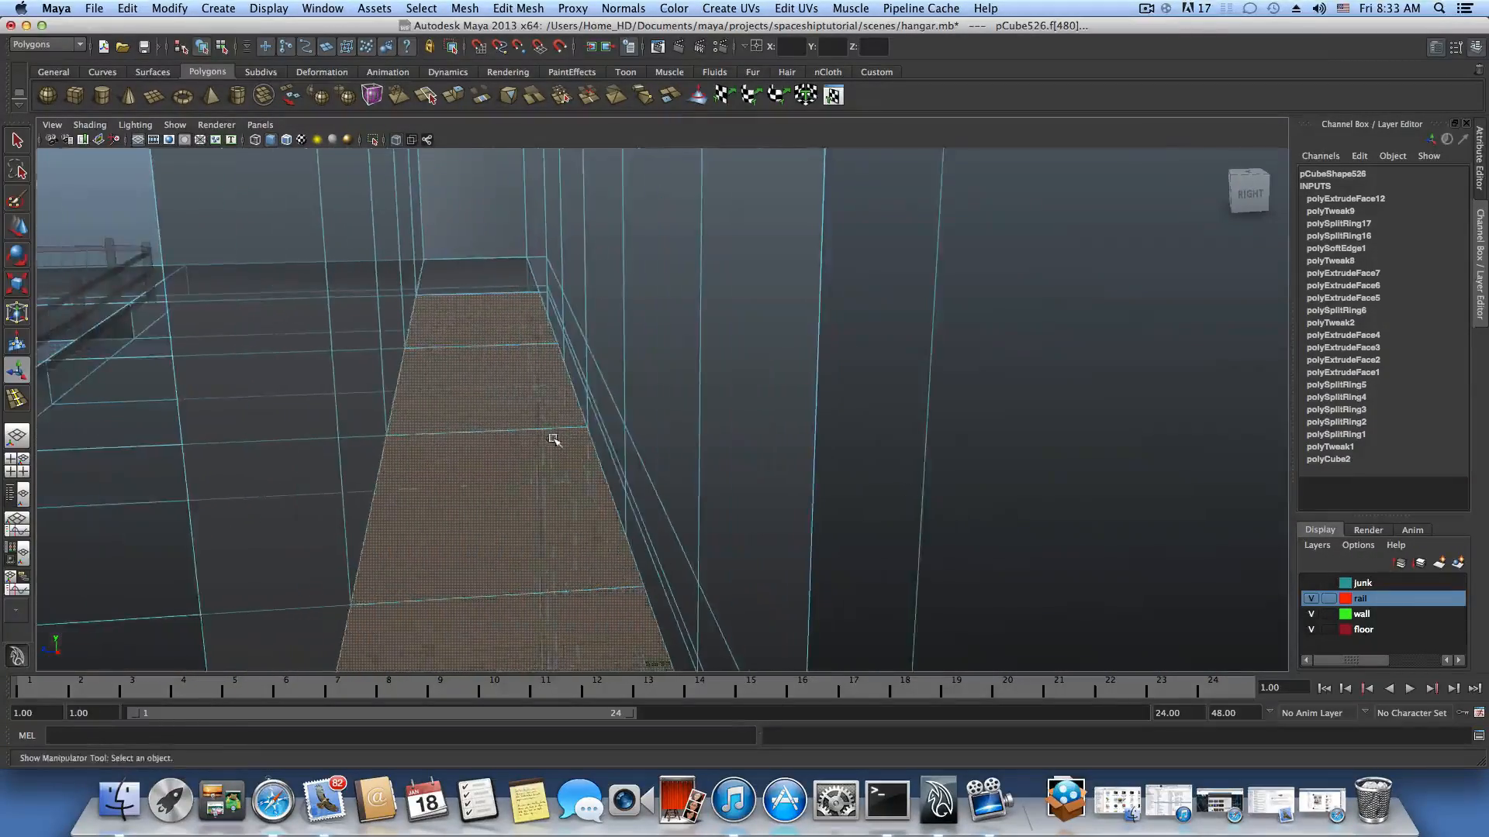
alt+drag(476, 414, 545, 525)
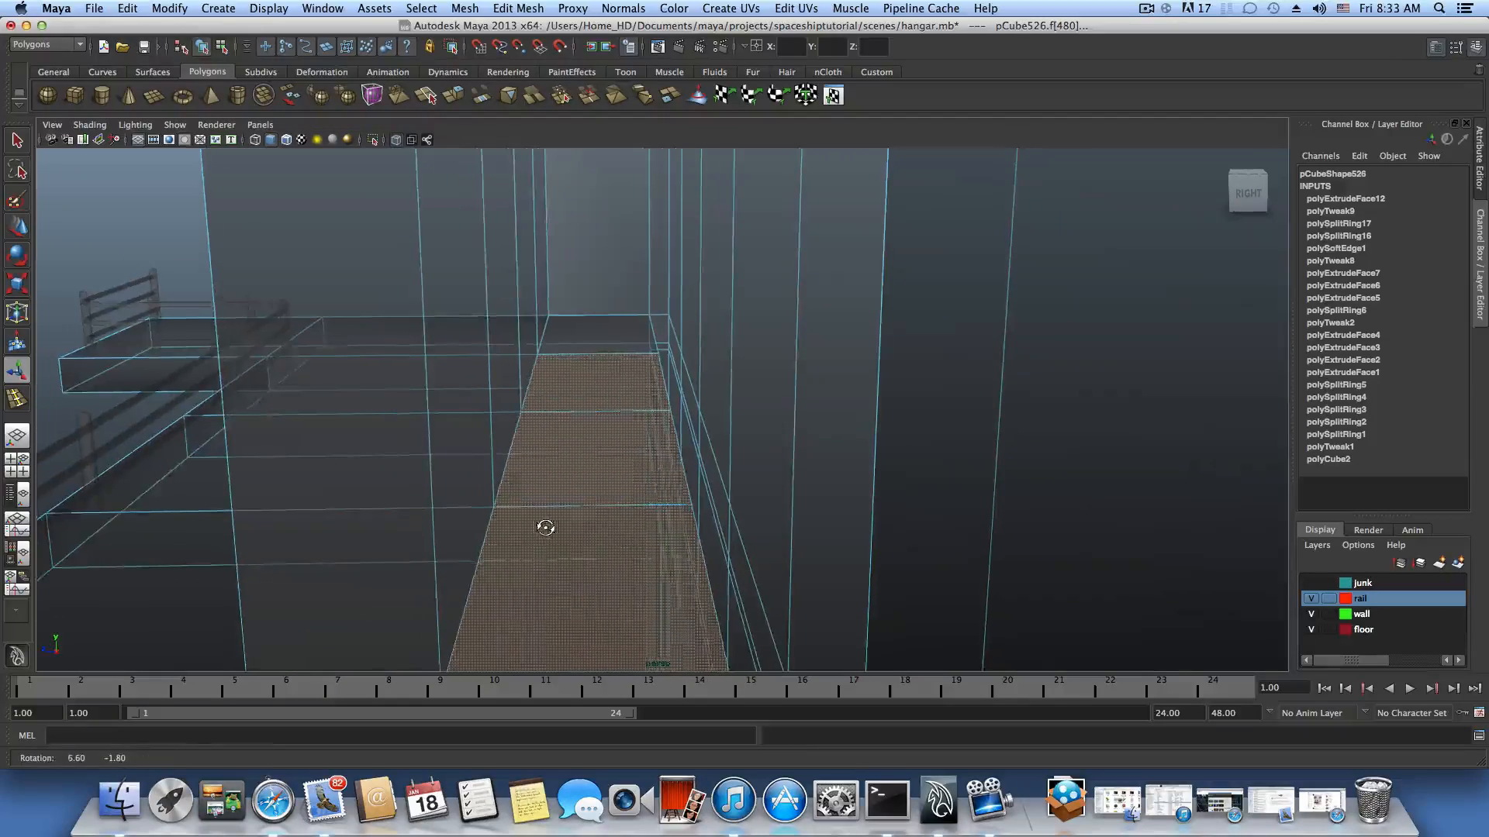
alt+right_drag(545, 525, 593, 399)
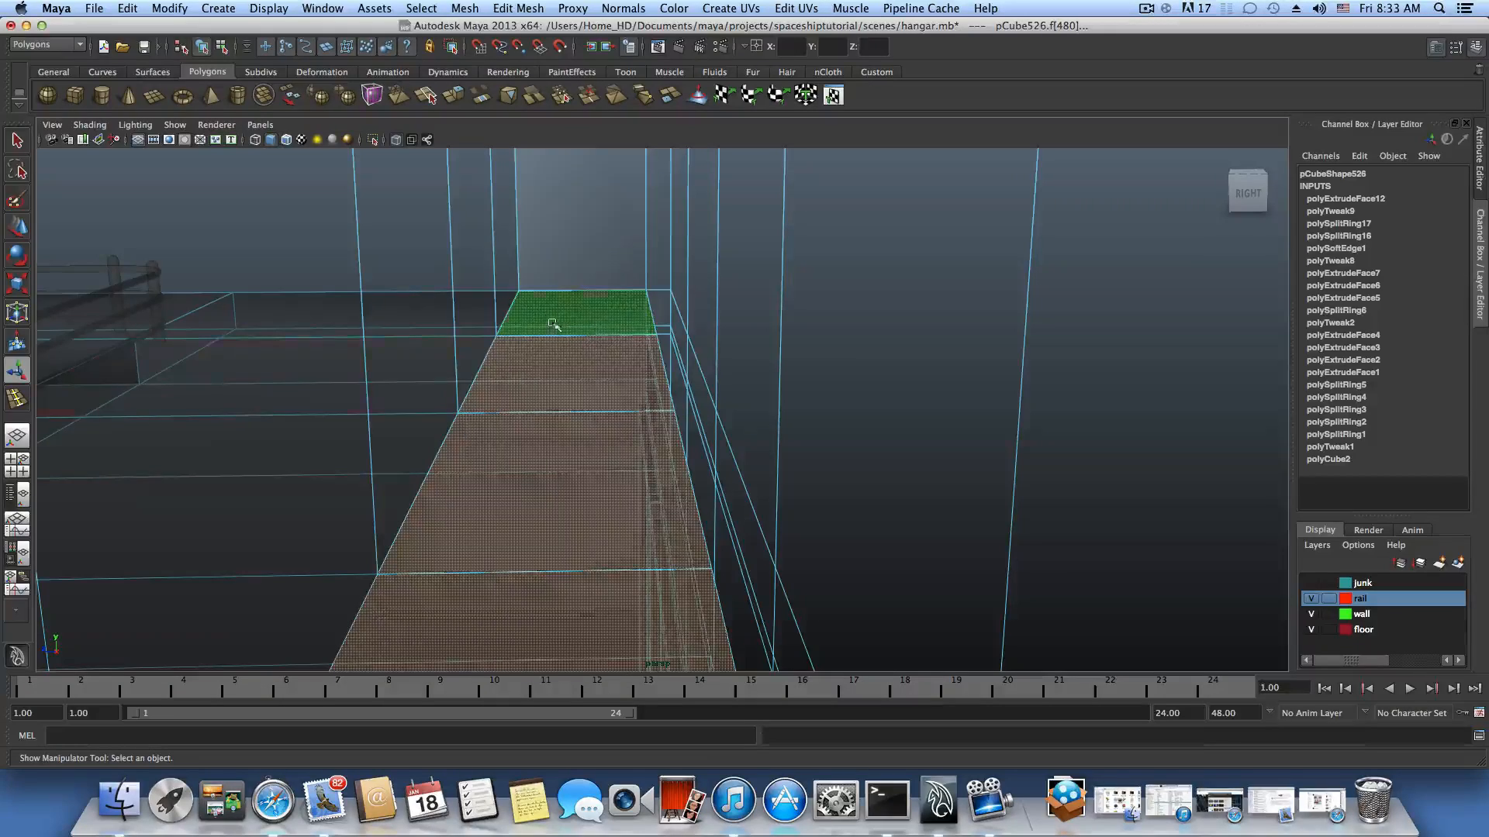
alt+drag(554, 324, 457, 500)
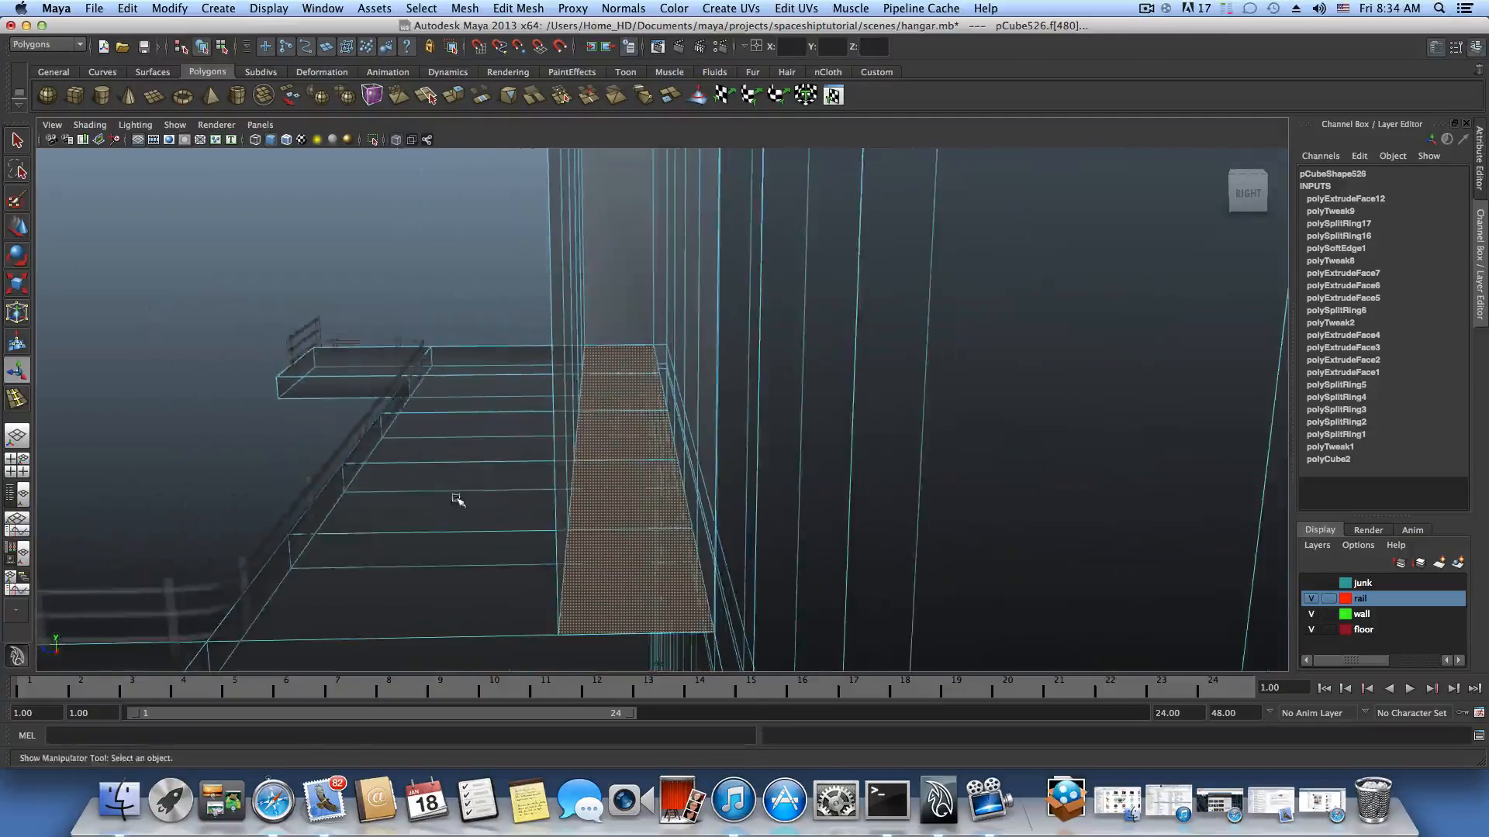
alt+drag(600, 540, 463, 502)
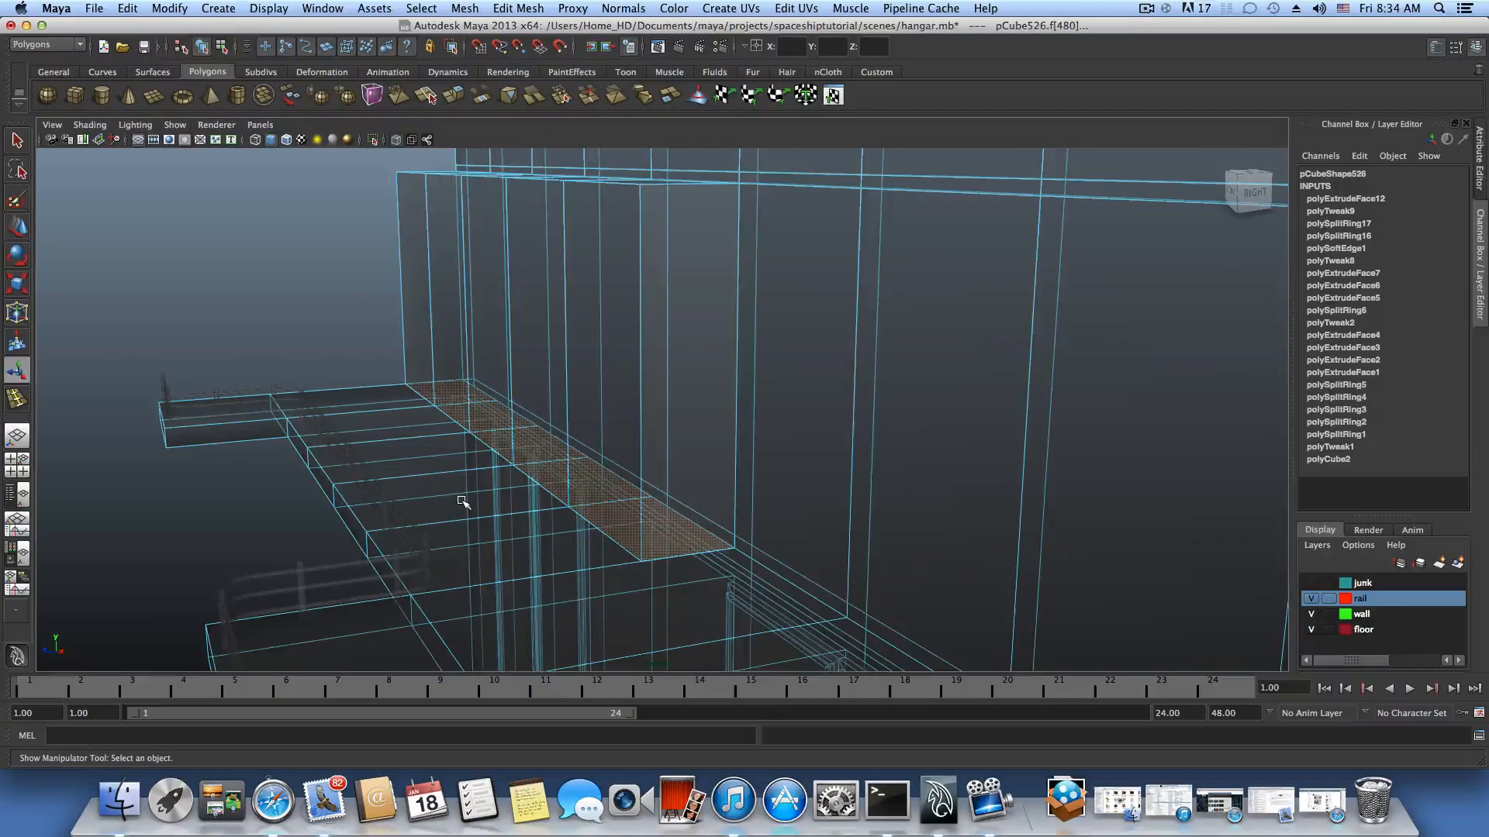
click(463, 502)
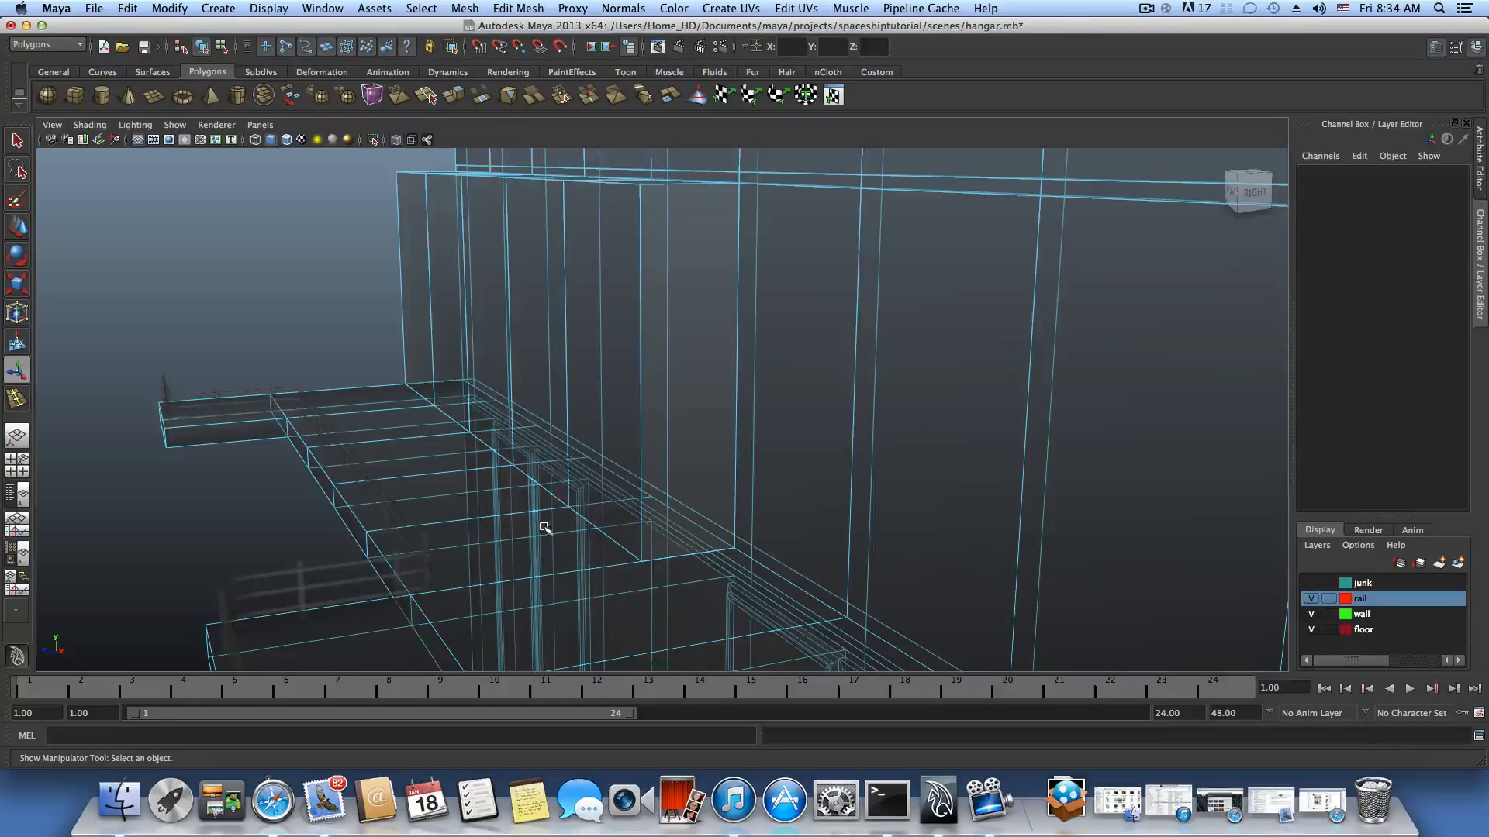
Pick single balcony top faces near the base of the extruded block to check how far they run beneath it.
alt+drag(545, 528, 446, 510)
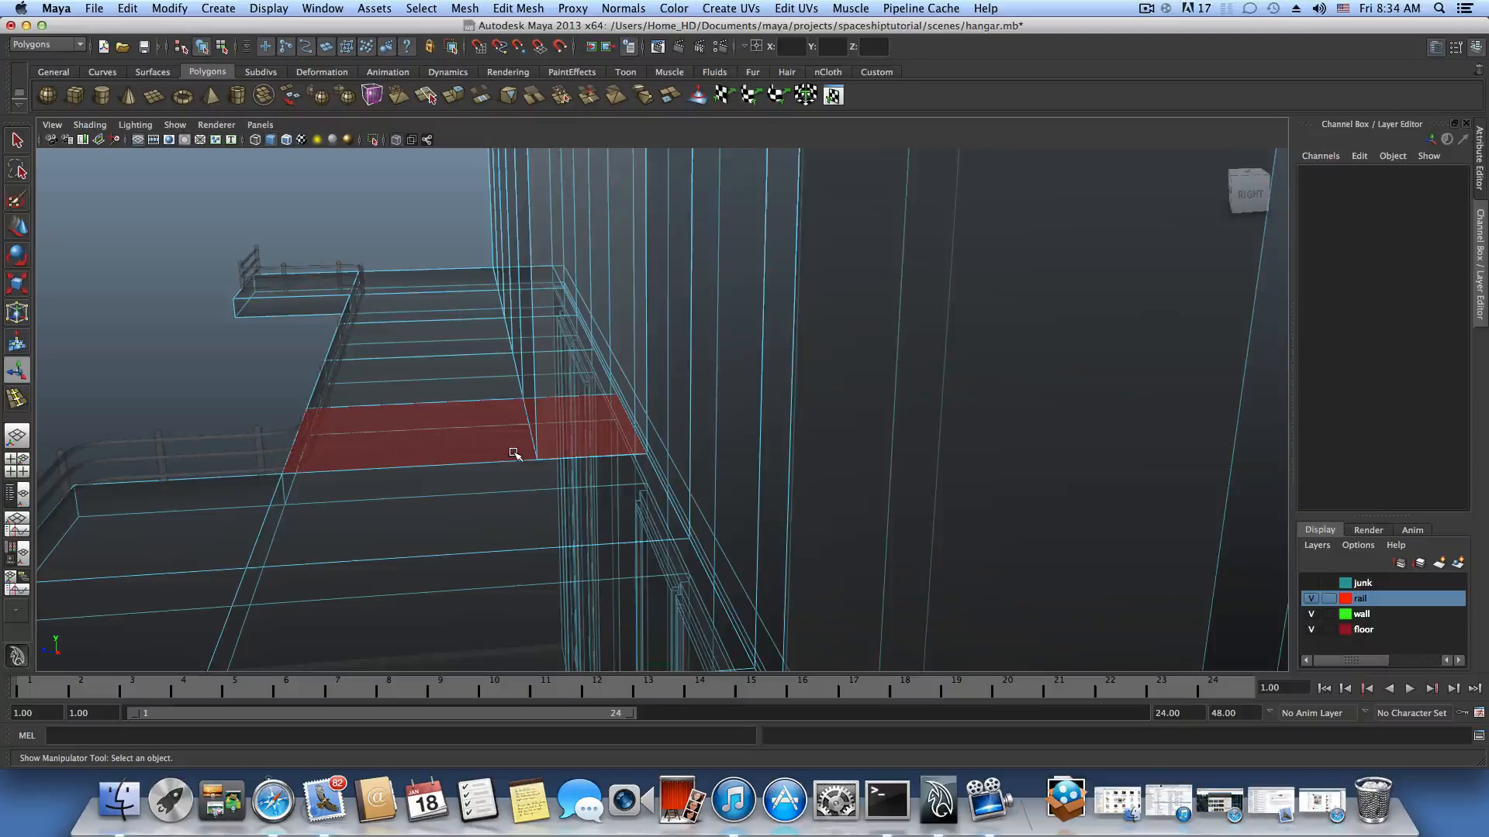
click(495, 446)
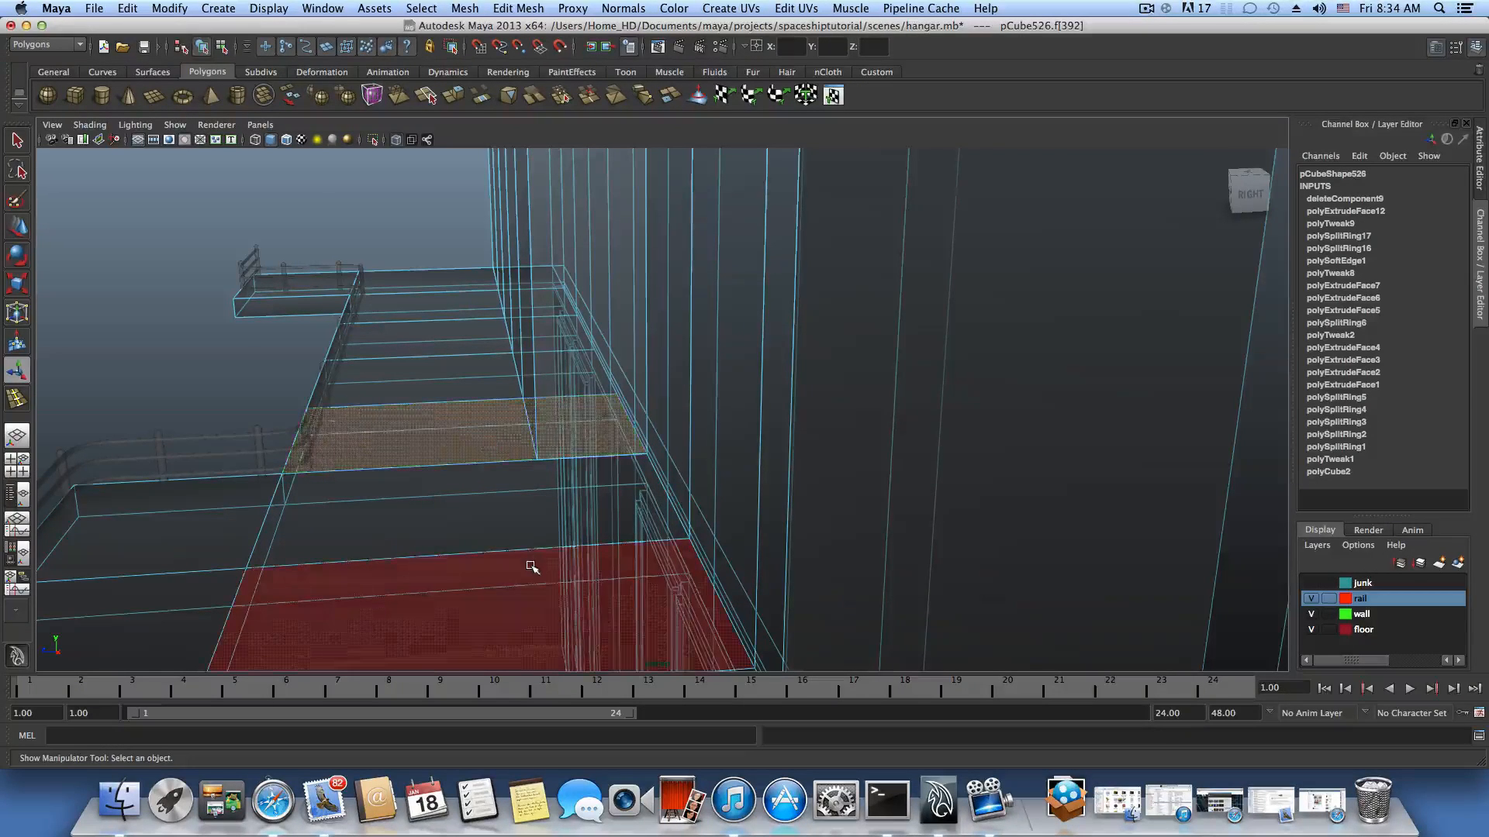
alt+drag(530, 568, 455, 458)
click(299, 438)
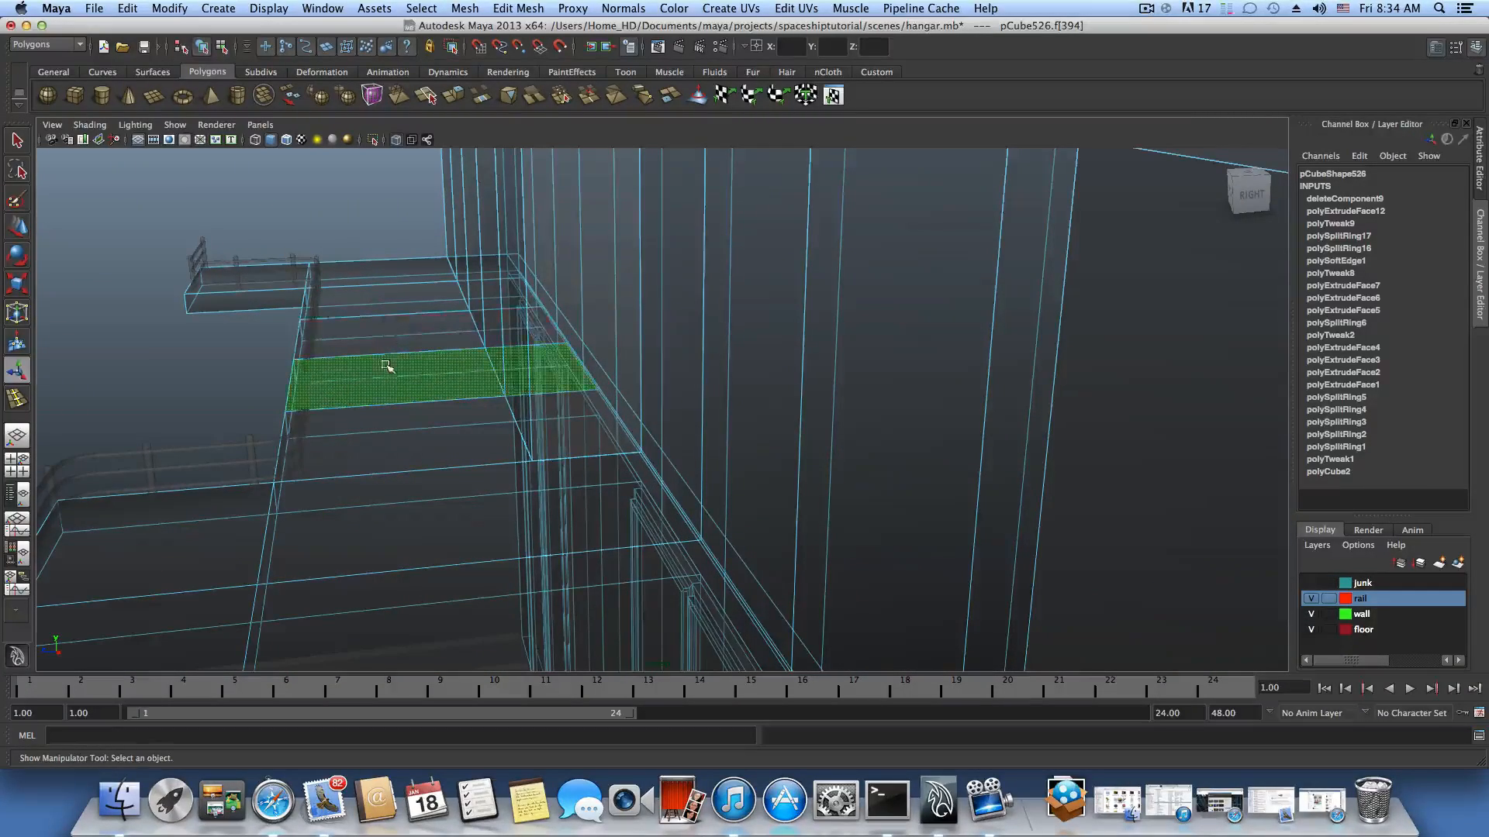
Select the five balcony top faces that run beneath the left-hand extruded block, starting from its outer end.
alt+drag(385, 364, 535, 382)
alt+right_drag(535, 382, 368, 394)
alt+drag(368, 394, 497, 457)
click(453, 458)
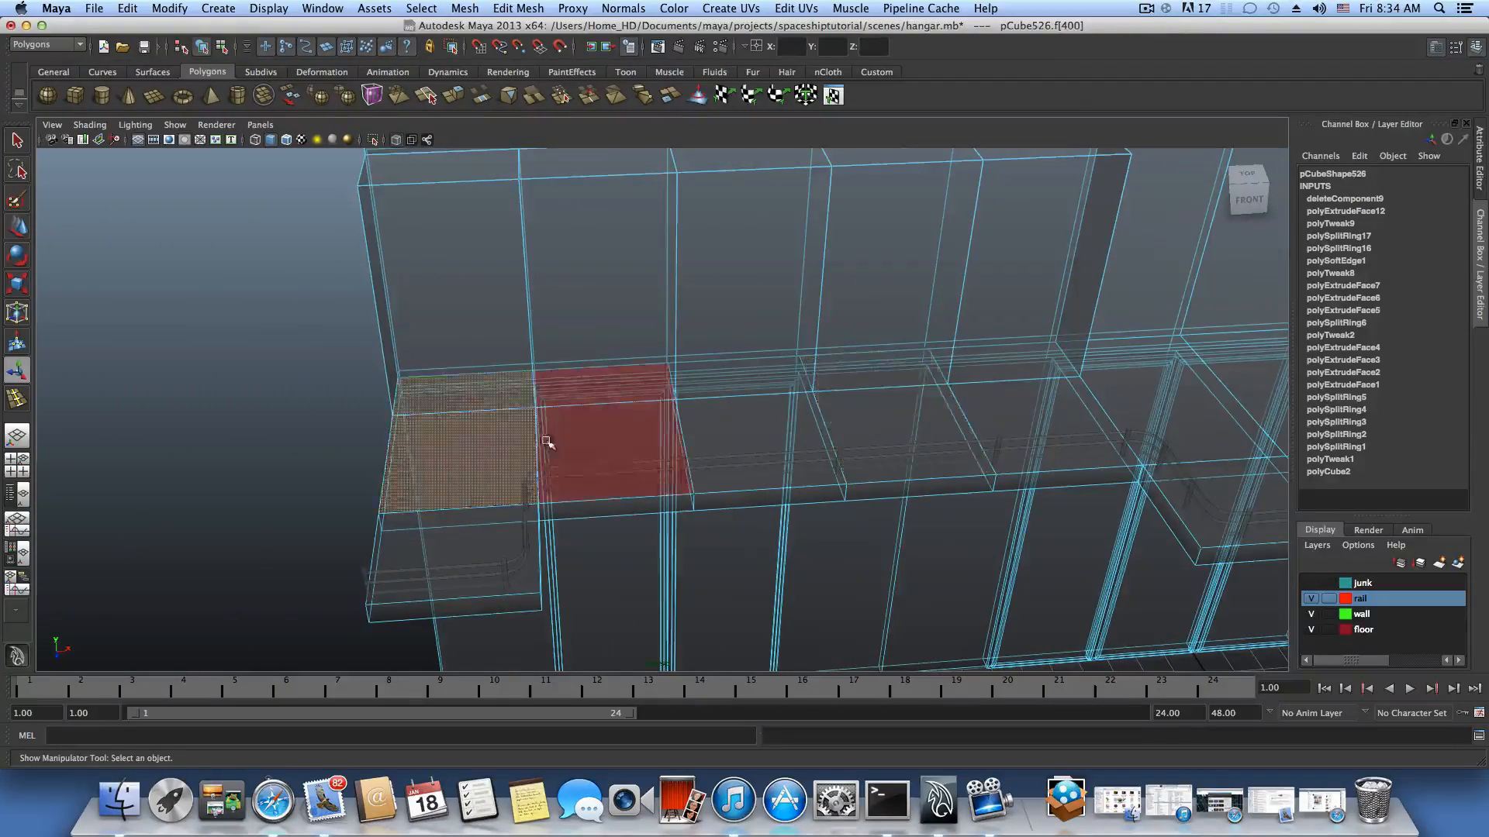
shift+click(608, 434)
shift+click(756, 419)
shift+click(869, 410)
shift+click(992, 400)
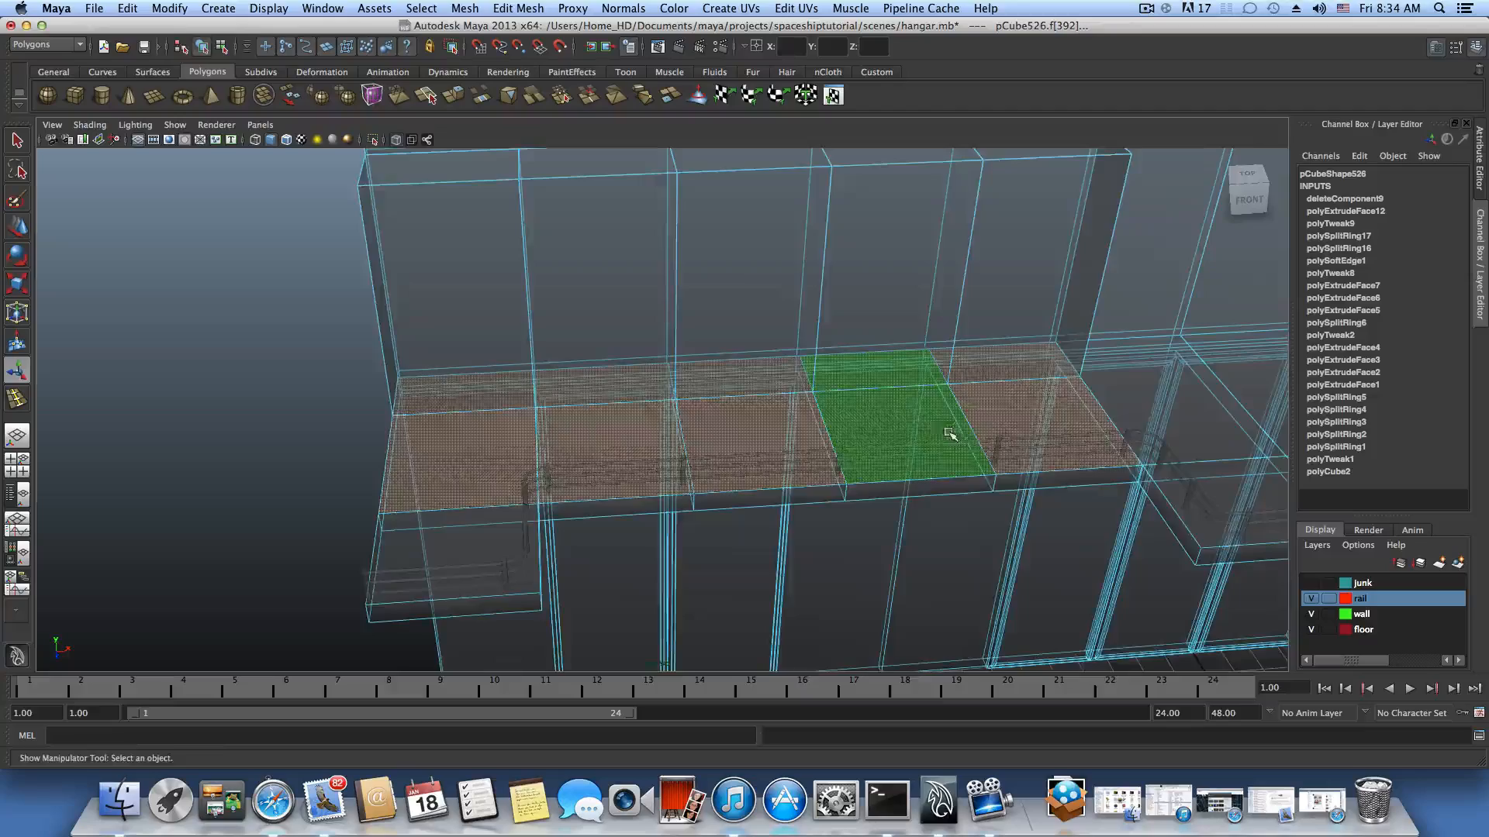
Add the five balcony top faces beneath the right-hand extruded block to the selection and delete both groups of faces.
alt+middle_drag(947, 431, 348, 451)
shift+click(653, 426)
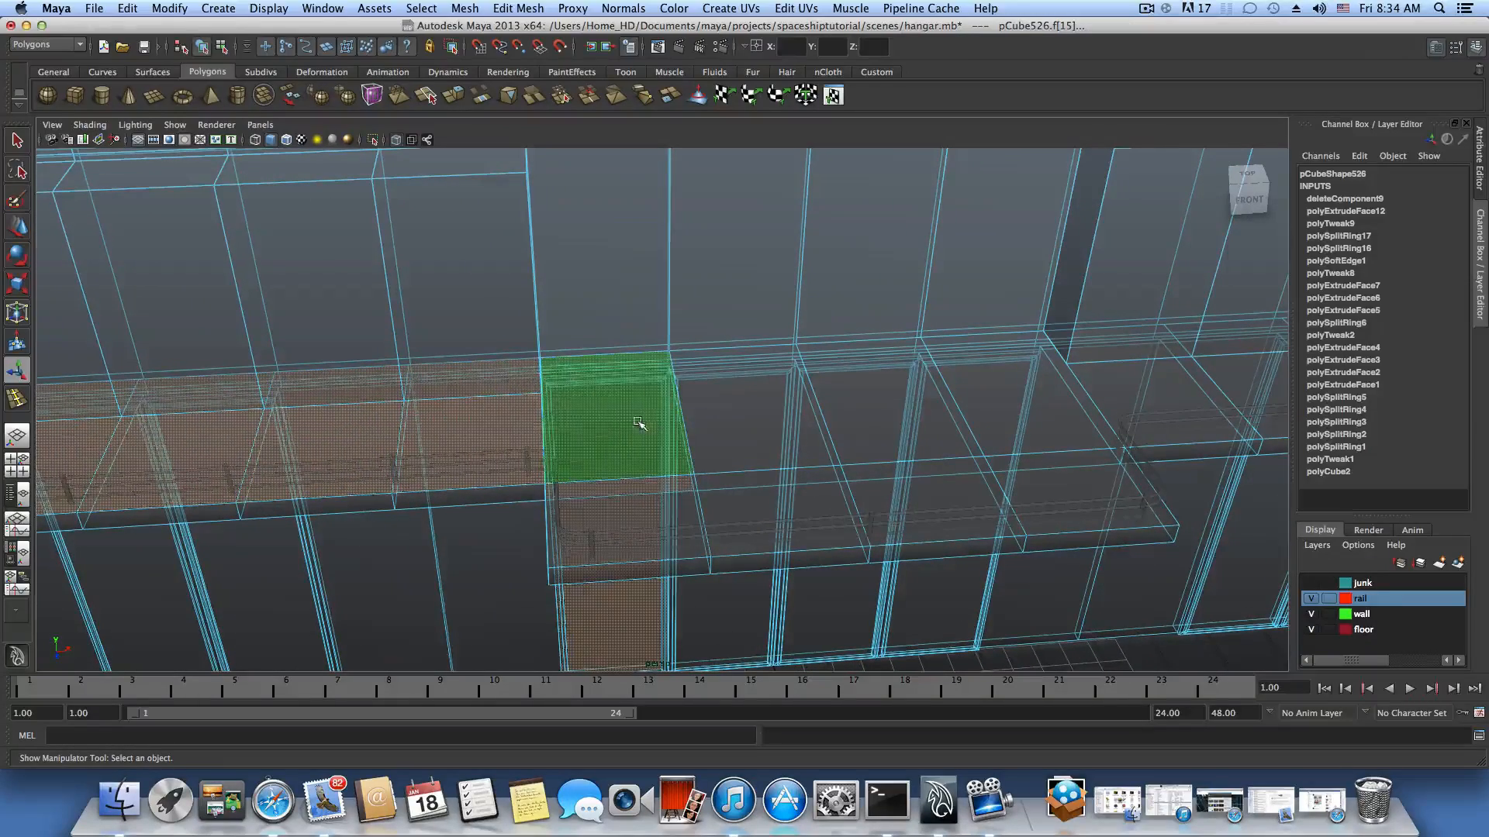
key(ctrl+z)
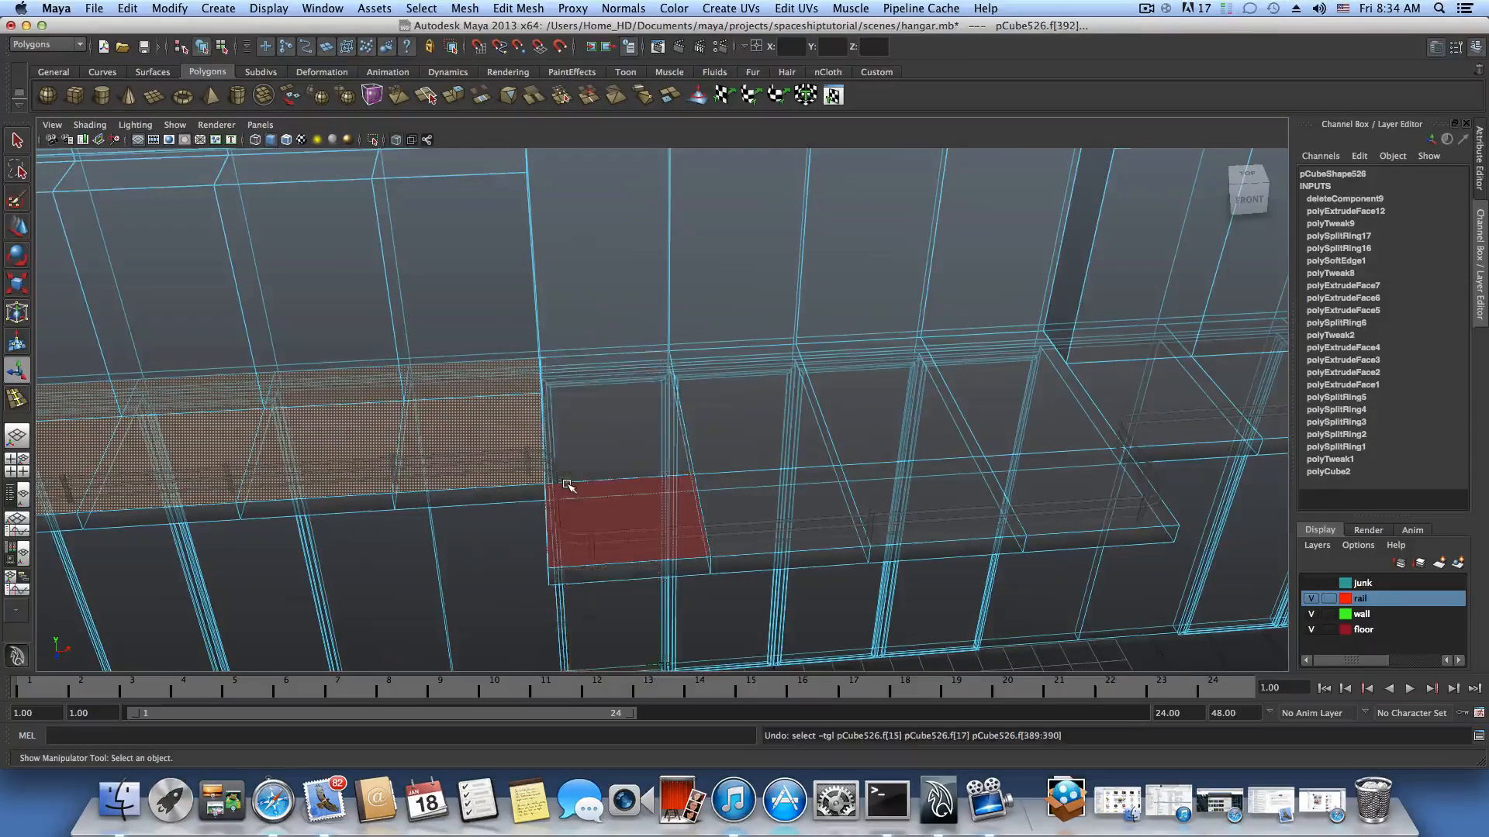
alt+right_drag(705, 499, 657, 519)
alt+middle_drag(1008, 470, 491, 527)
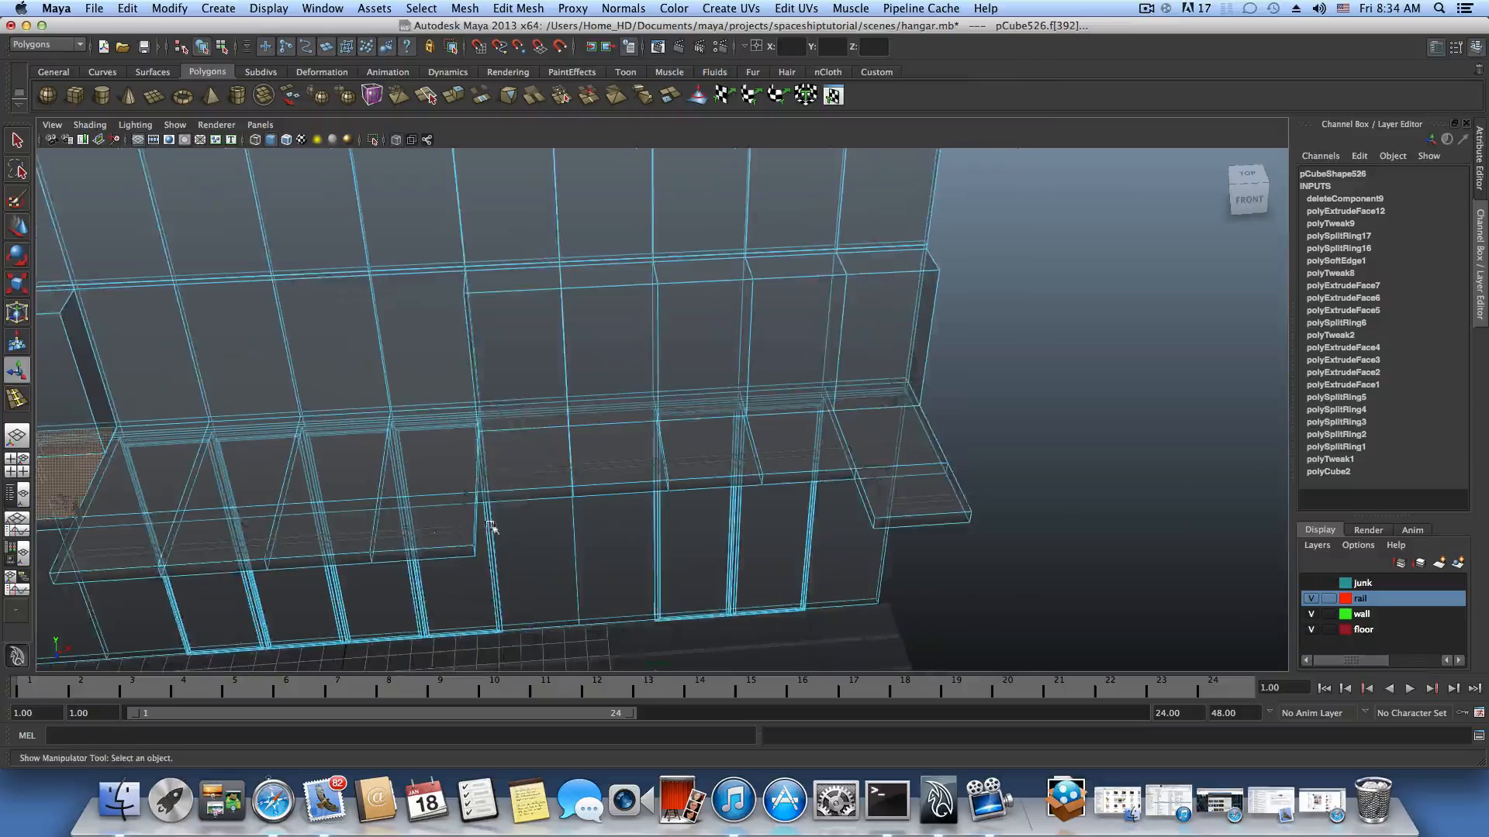
shift+click(702, 441)
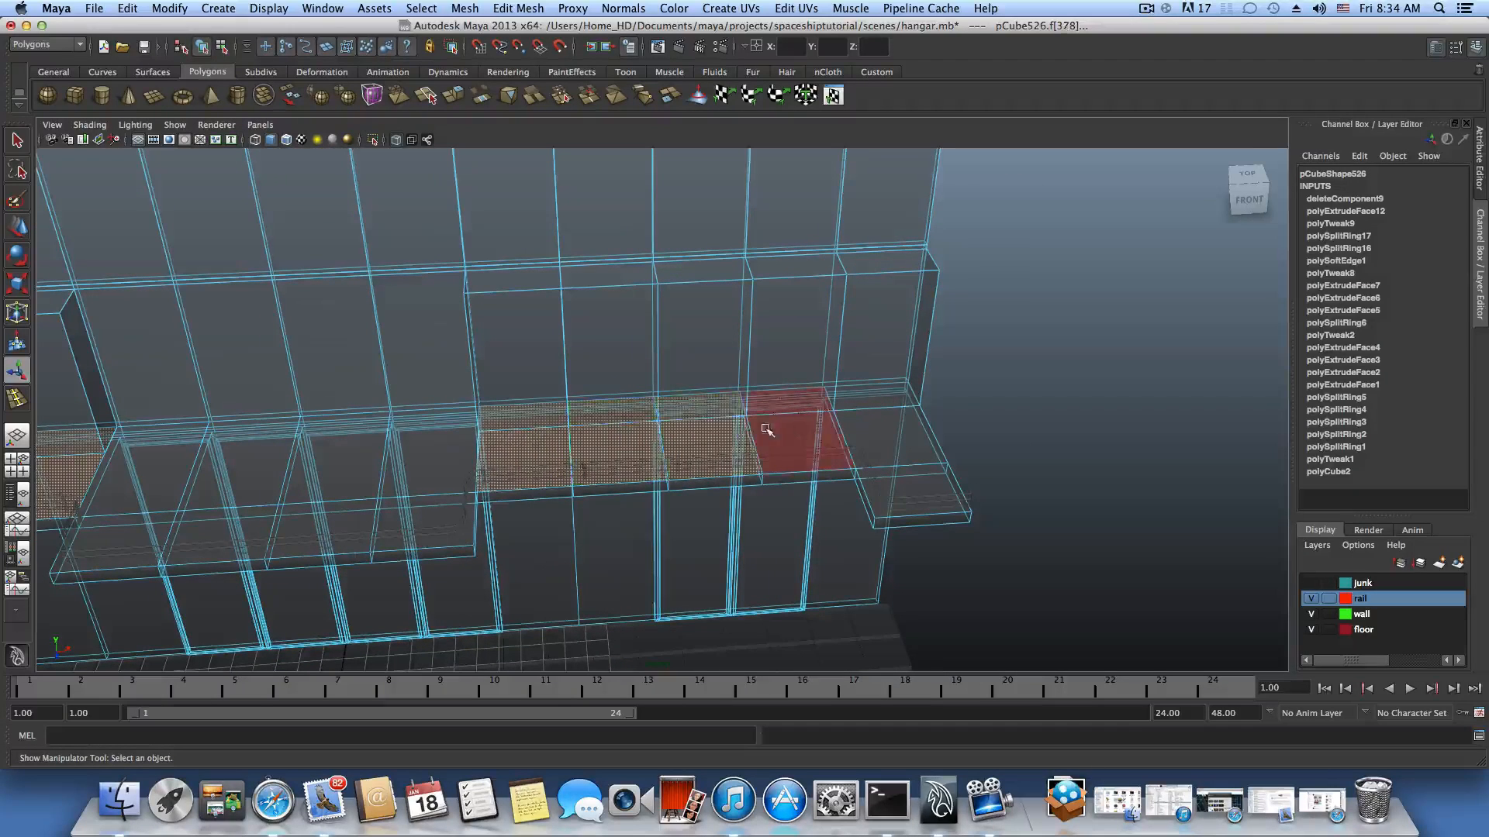
shift+click(787, 436)
shift+click(870, 431)
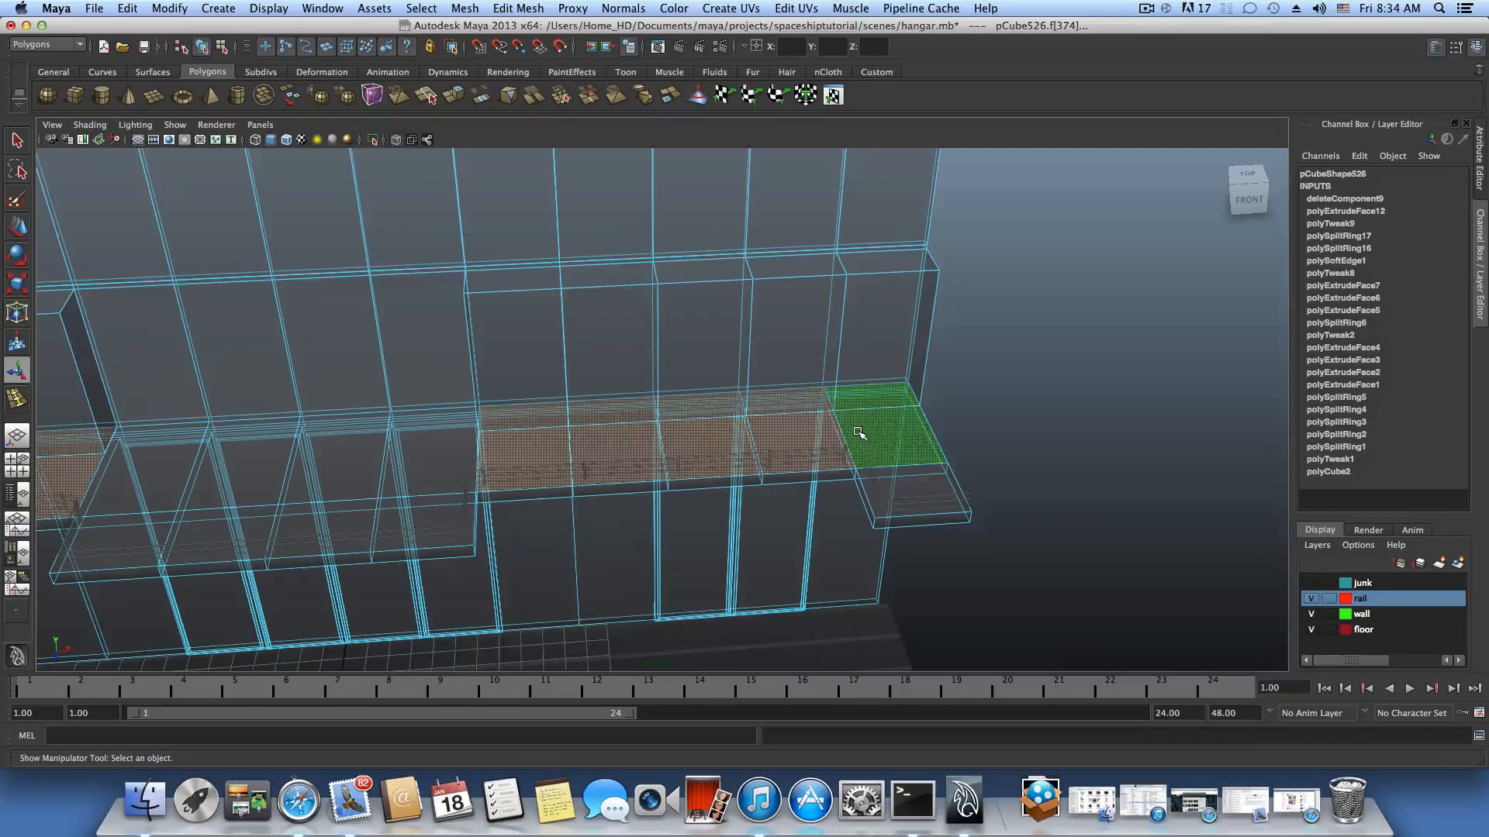
key(Delete)
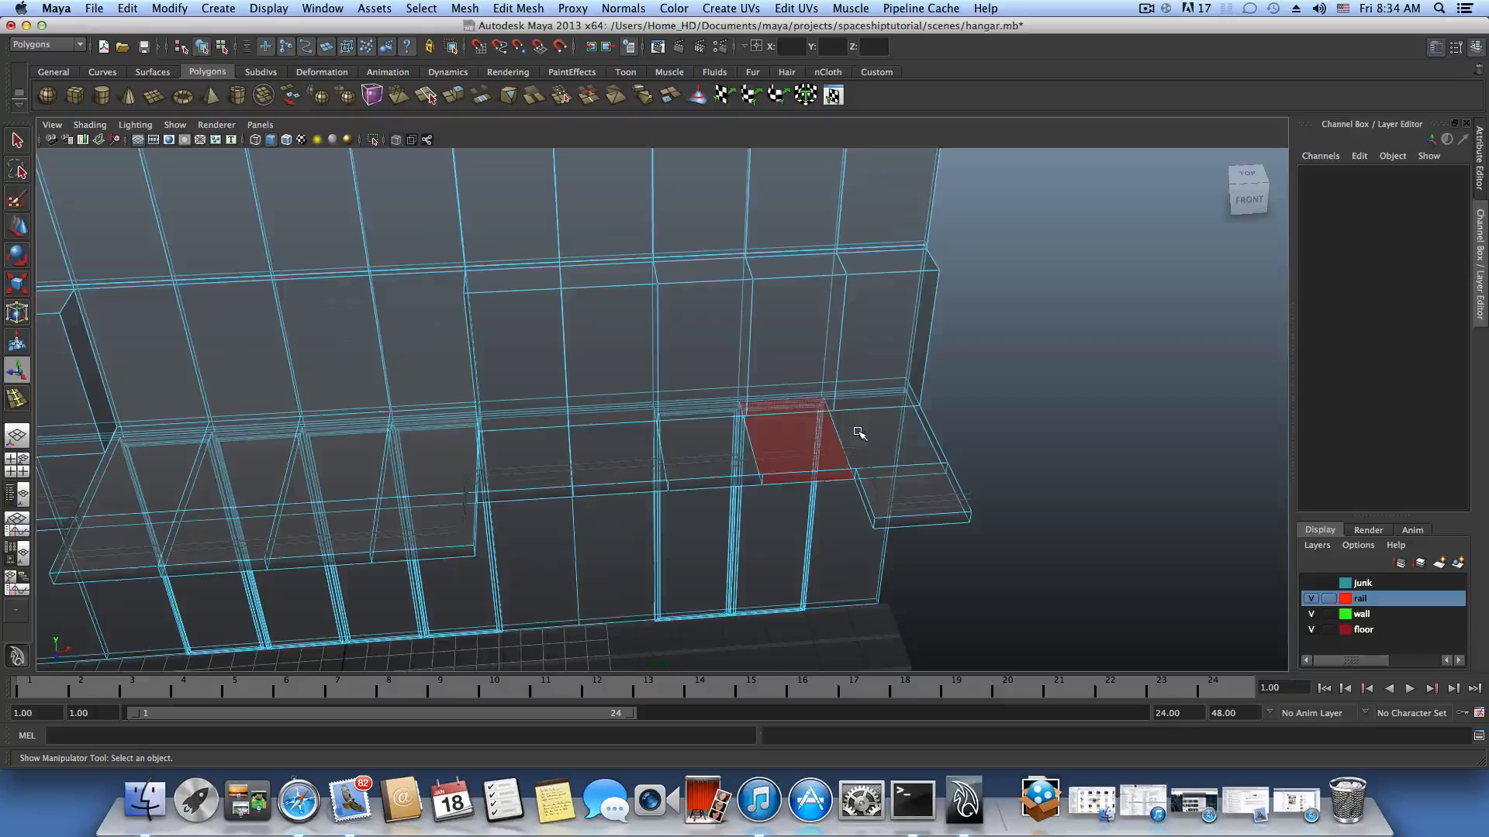
Turn off X-Ray shading in the perspective view.
alt+drag(1076, 542, 899, 545)
scroll(737, 523, down, 2)
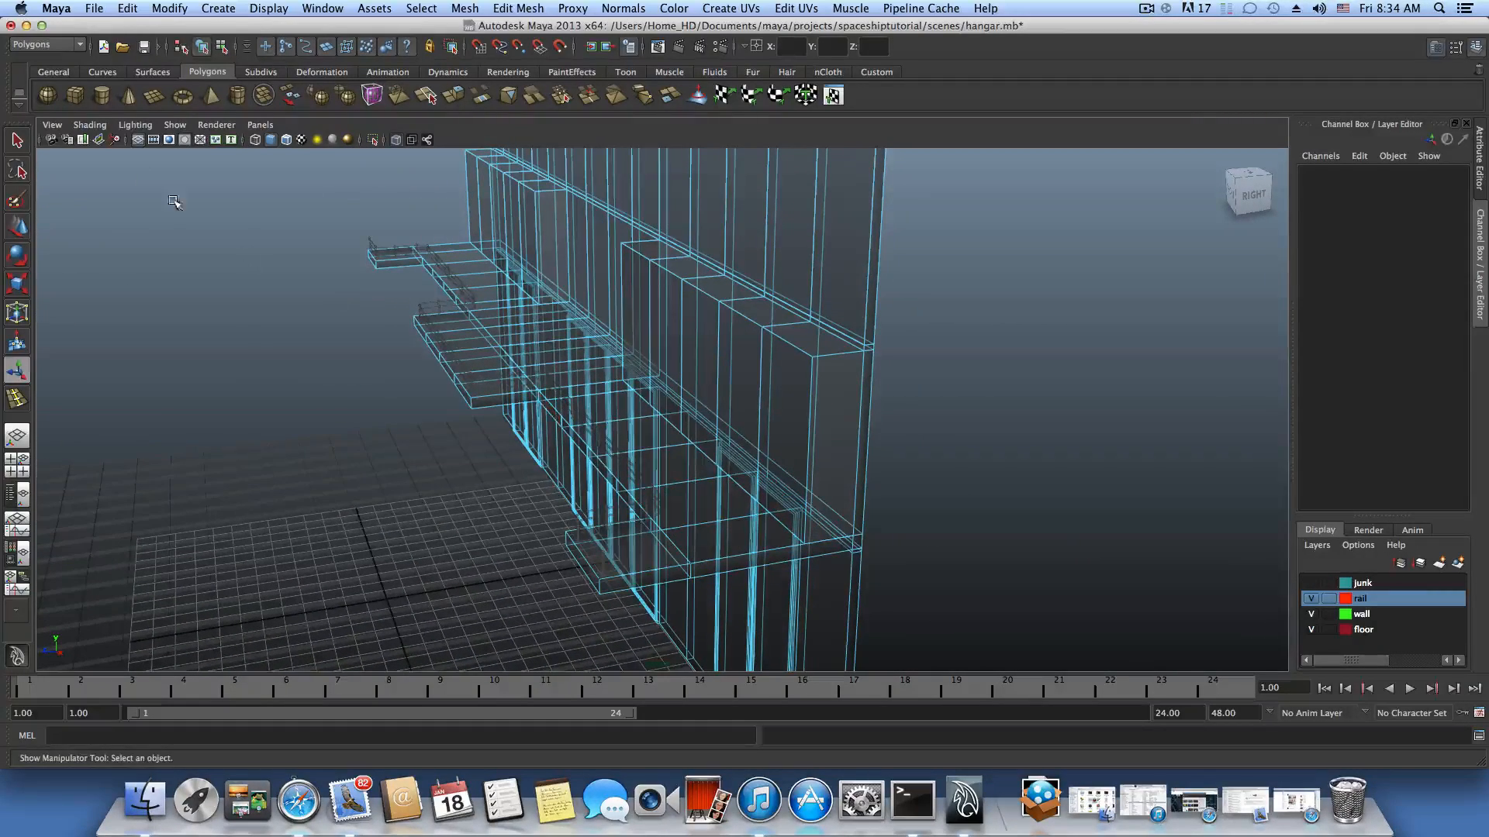
click(90, 125)
click(108, 281)
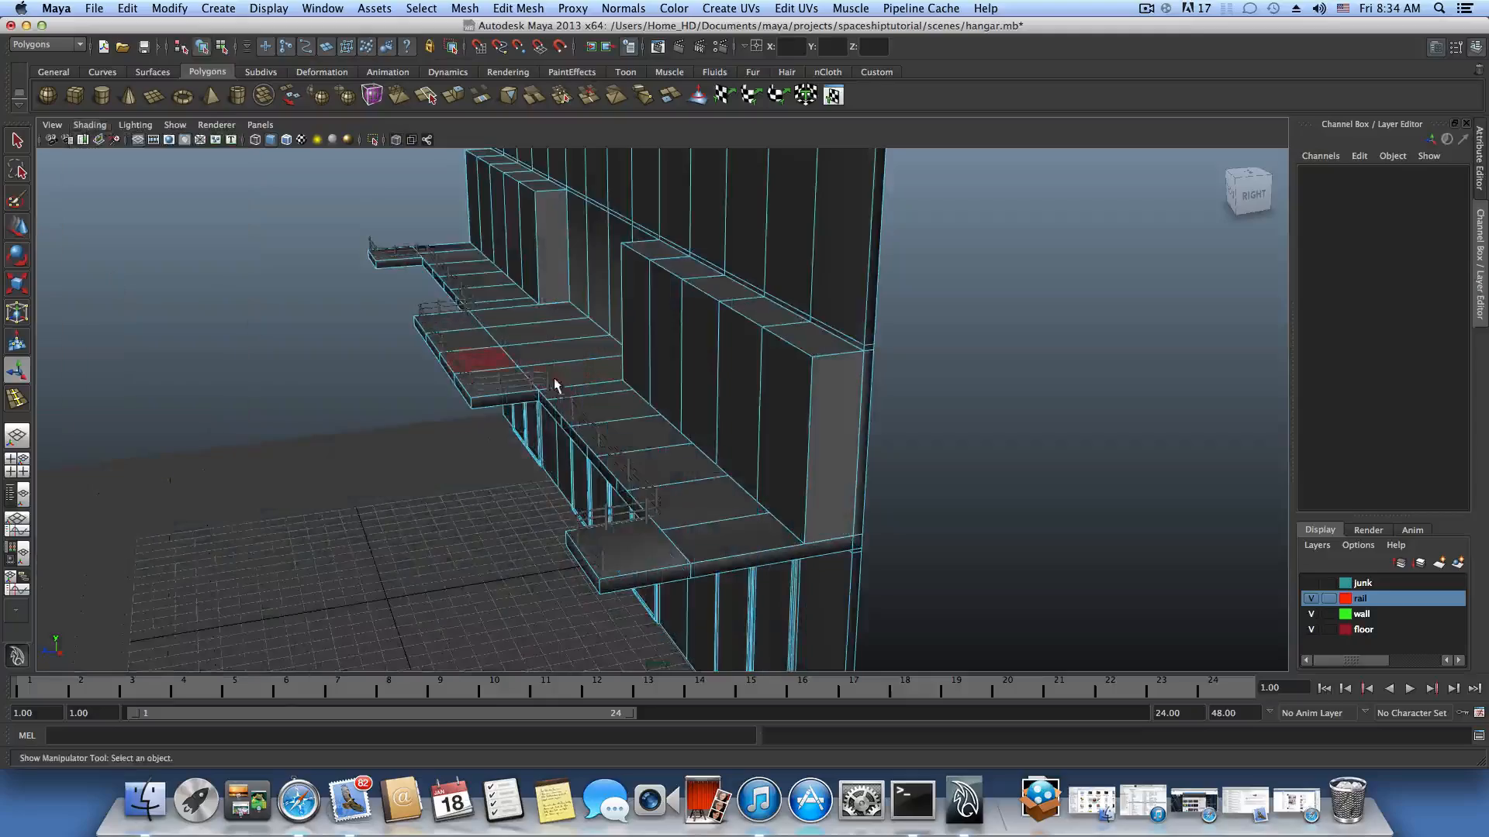
Put the wall mesh in edge selection mode and select the front edges along the base of the right-hand block.
mouse_move(555, 383)
alt+mouse_down()
mouse_move(853, 452)
mouse_move(814, 411)
alt+mouse_up()
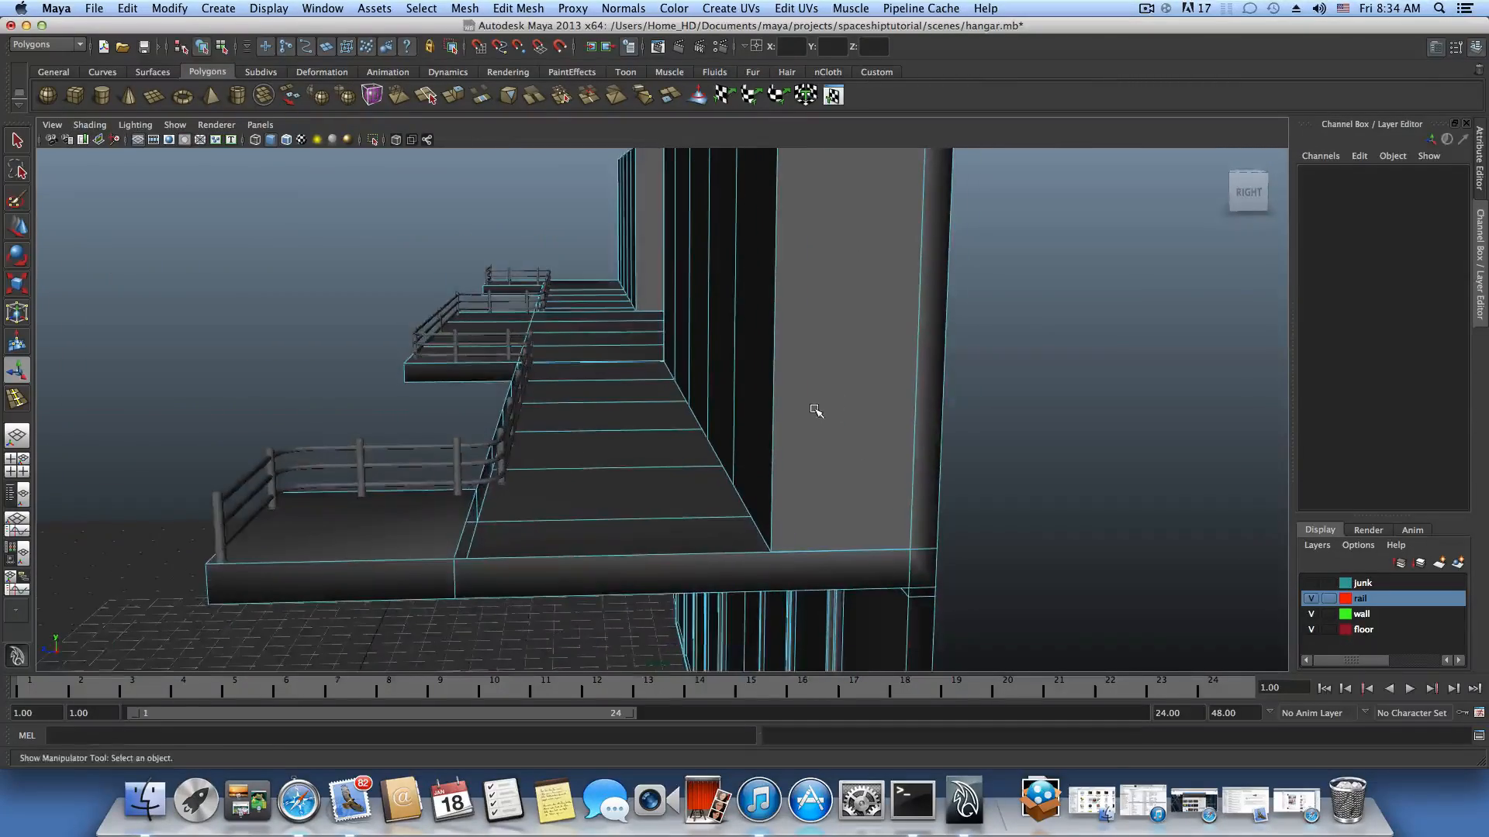
alt+right_drag(814, 411, 602, 354)
alt+drag(602, 354, 438, 342)
alt+right_drag(438, 342, 880, 452)
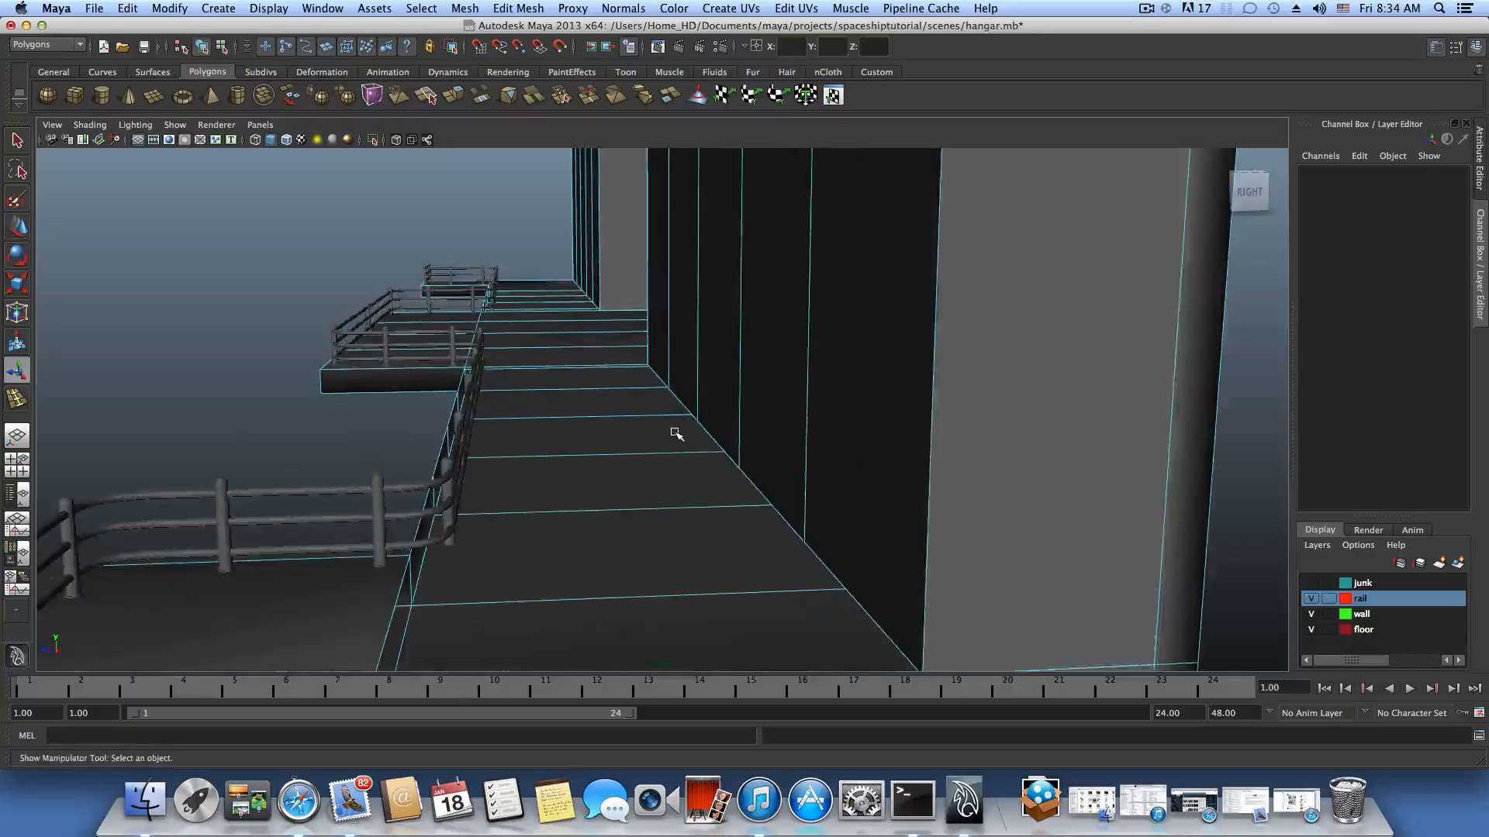
alt+drag(676, 435, 427, 547)
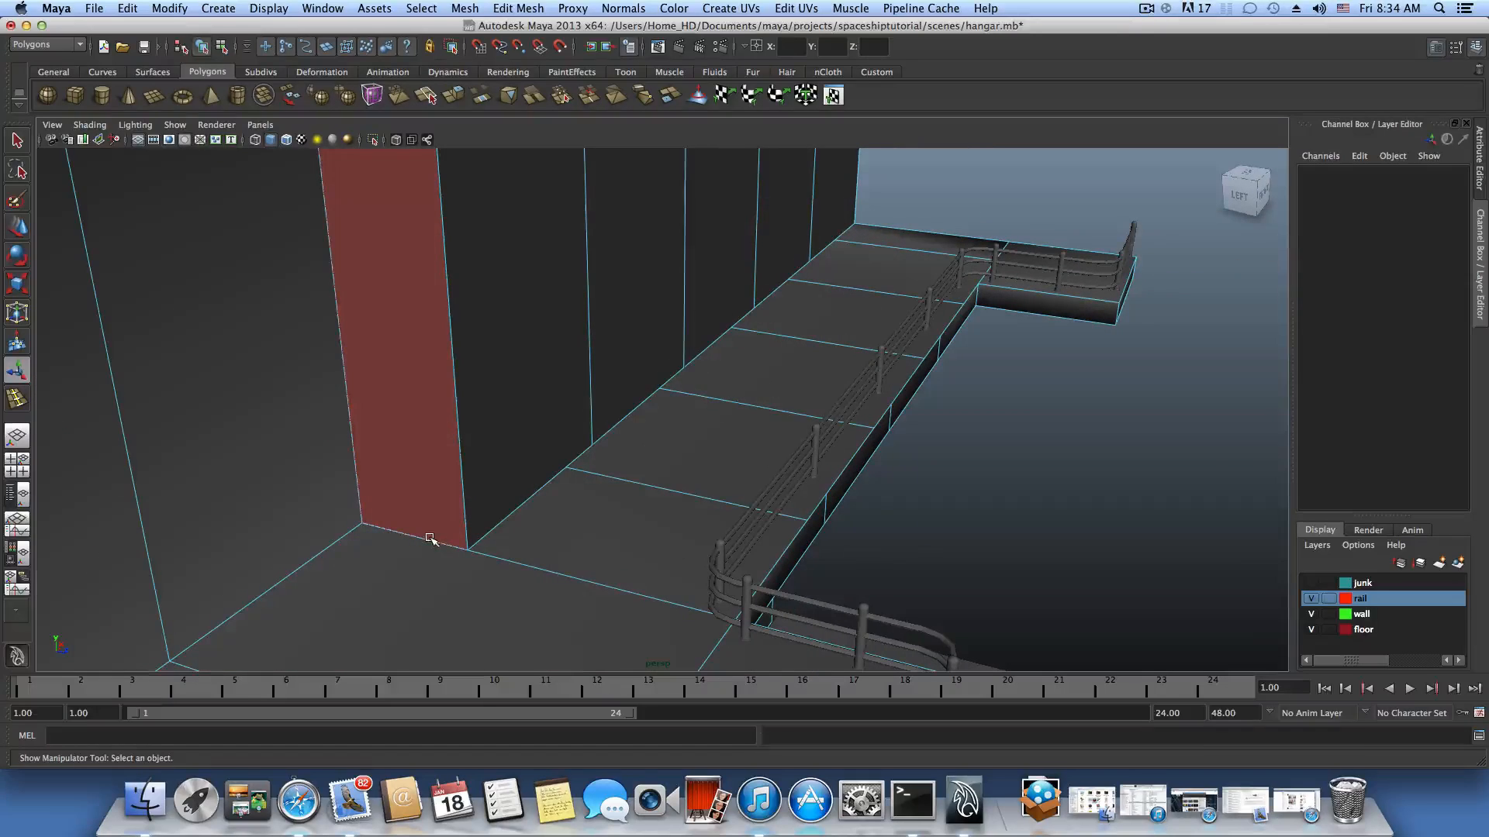
right_drag(488, 505, 493, 473)
click(520, 513)
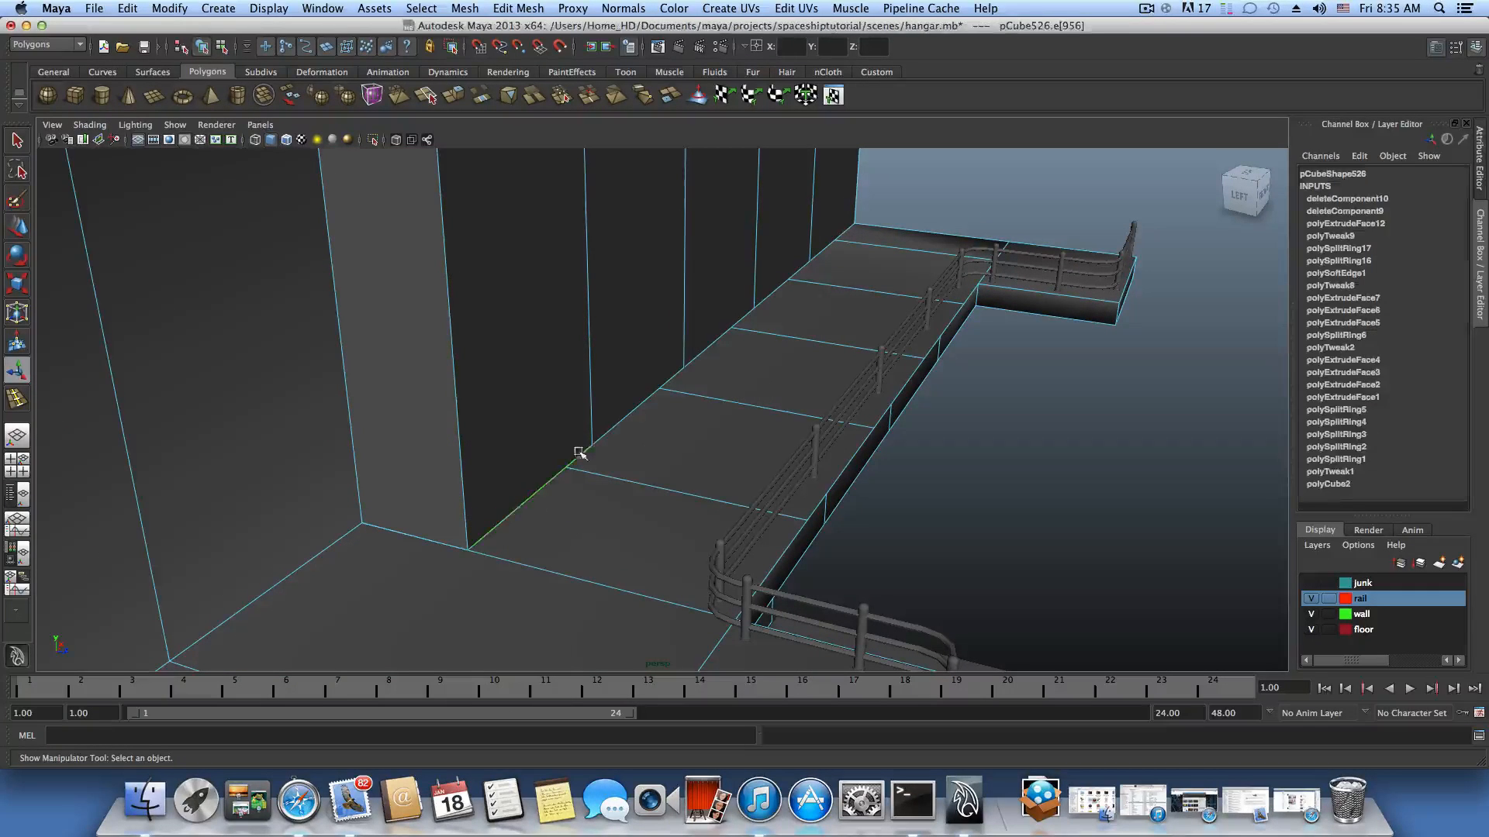
shift+click(616, 427)
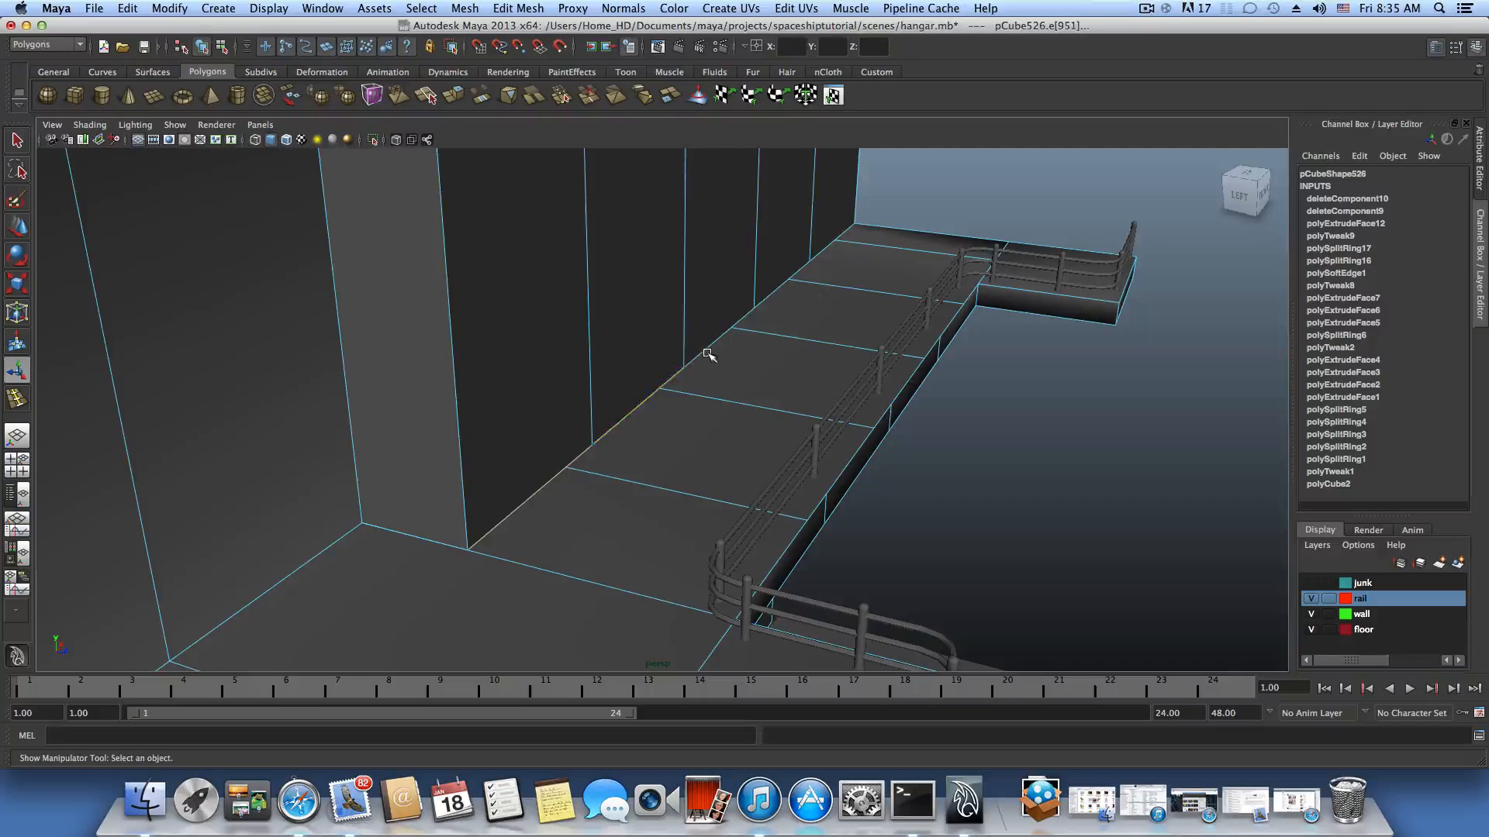
shift+click(708, 352)
Extend the edge selection to the front edges along the base of the left-hand block.
alt+right_drag(849, 328, 462, 359)
alt+middle_drag(543, 512, 661, 296)
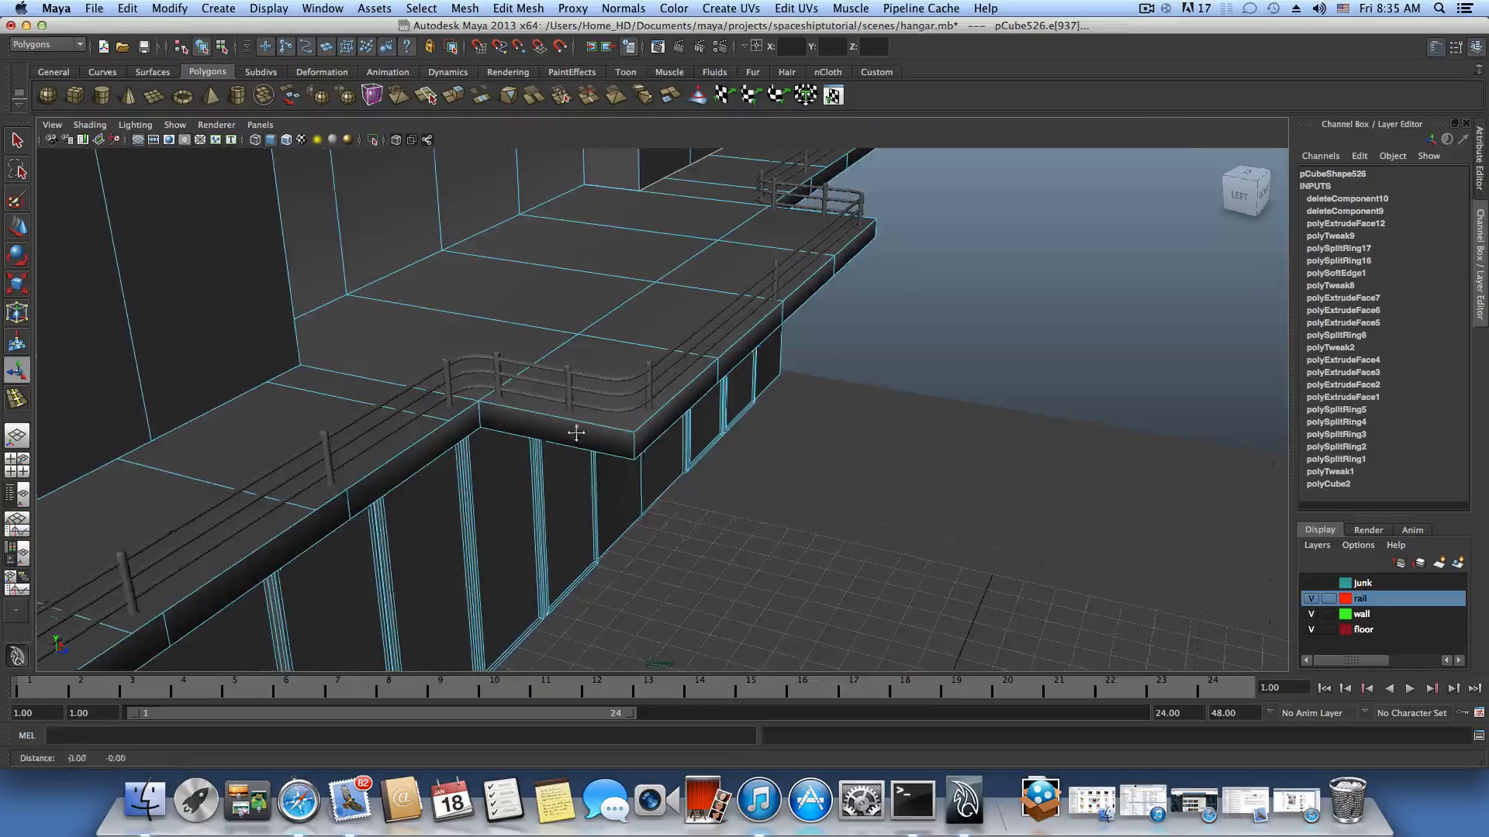
alt+middle_drag(575, 432, 852, 310)
alt+right_drag(651, 392, 593, 439)
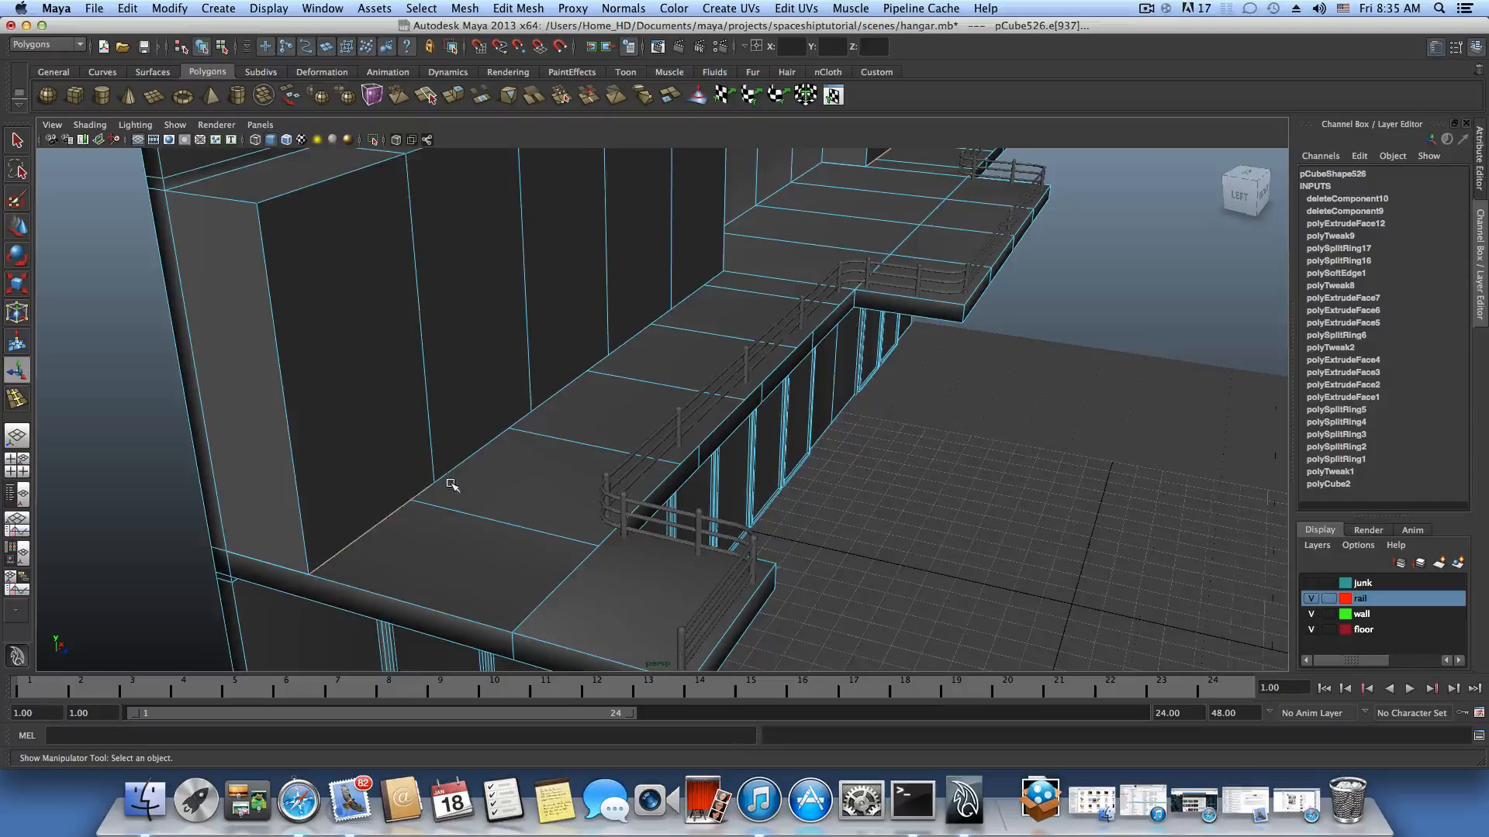
shift+click(539, 407)
alt+drag(714, 360, 574, 424)
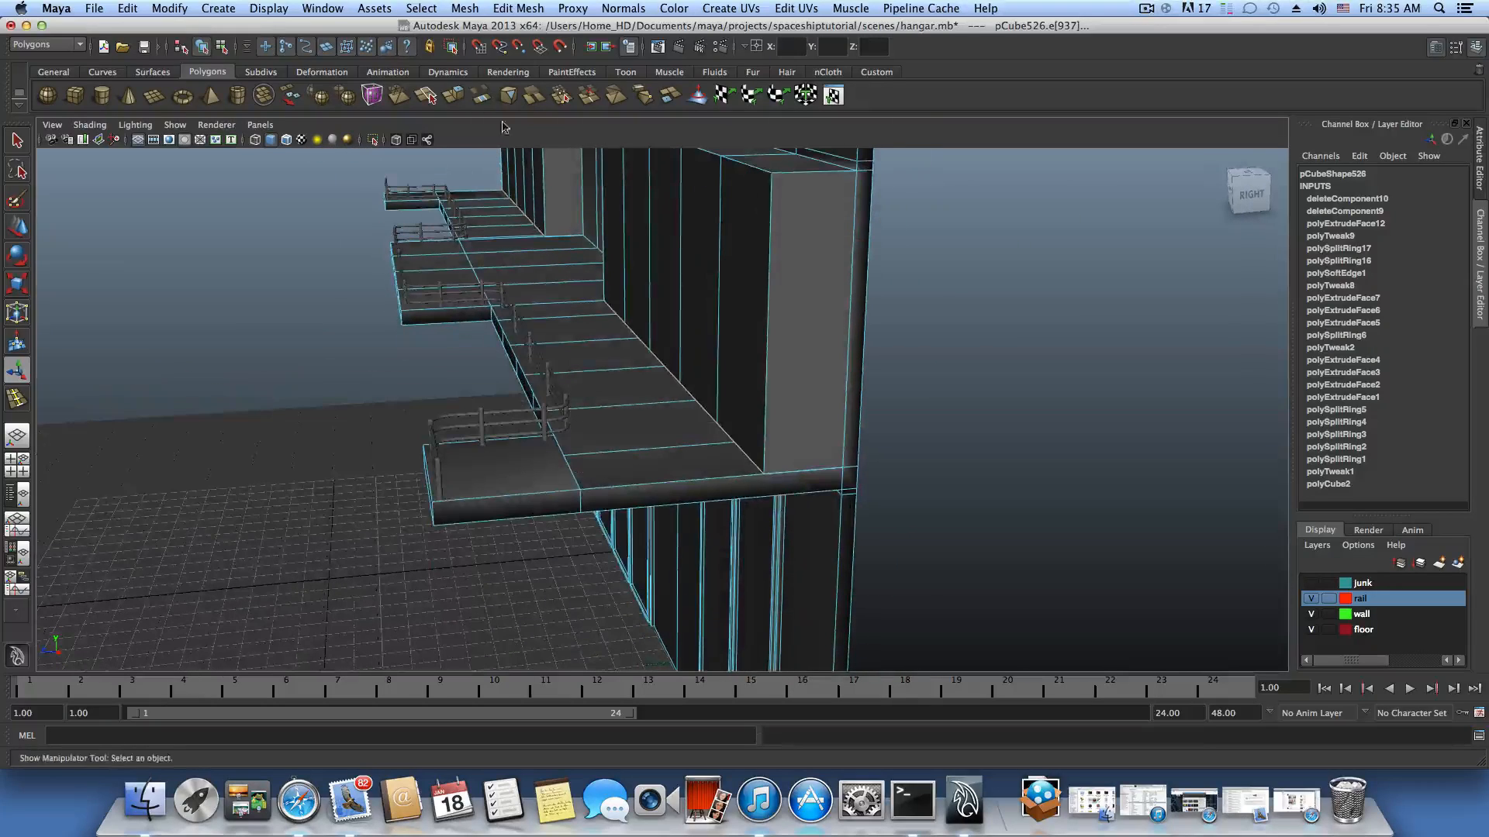
Extrude the selected block base edges and move them outward over the balcony to about Z -6.74 cm.
click(455, 97)
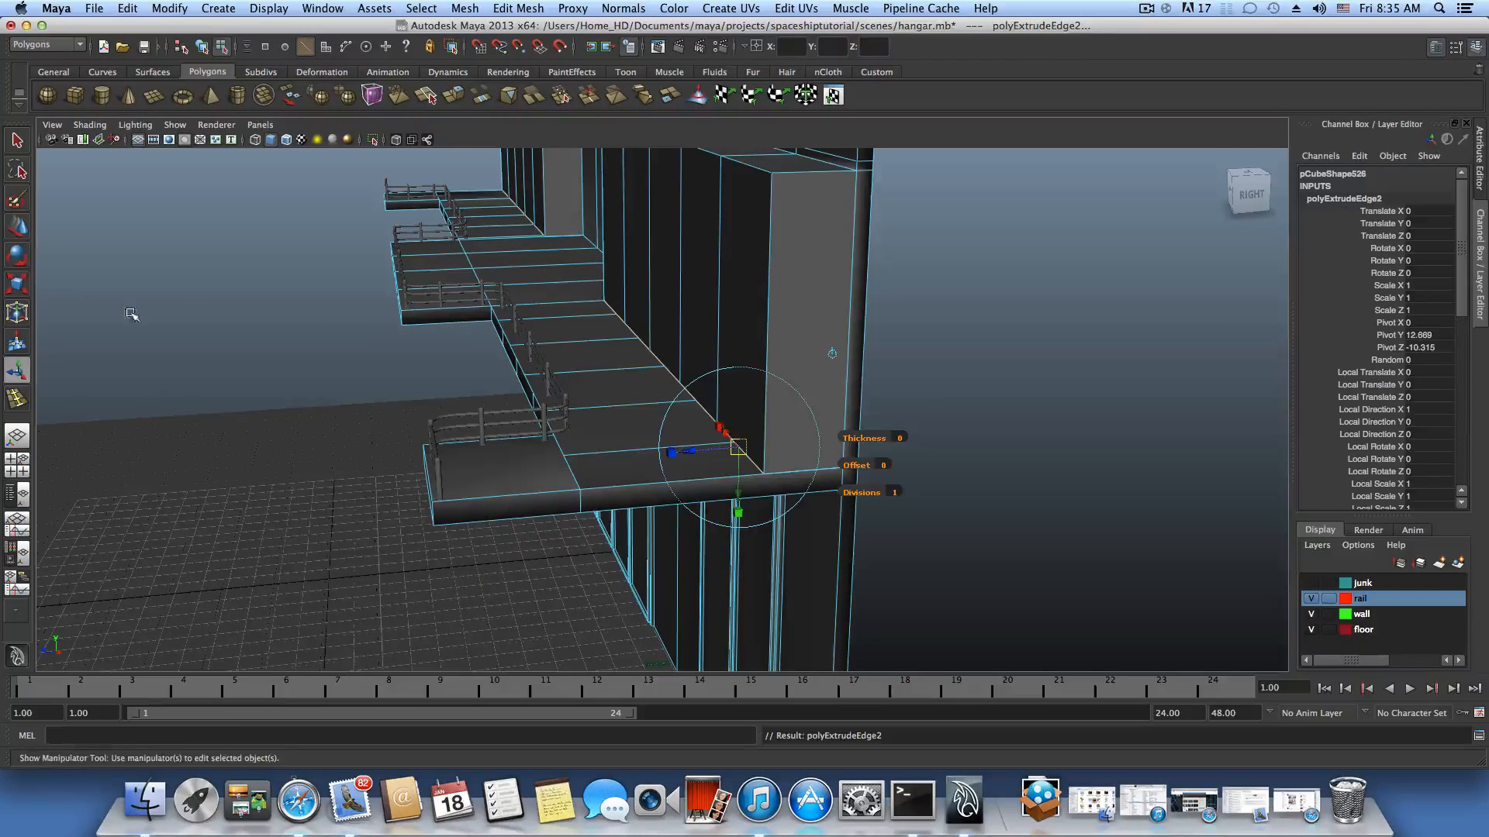
click(17, 233)
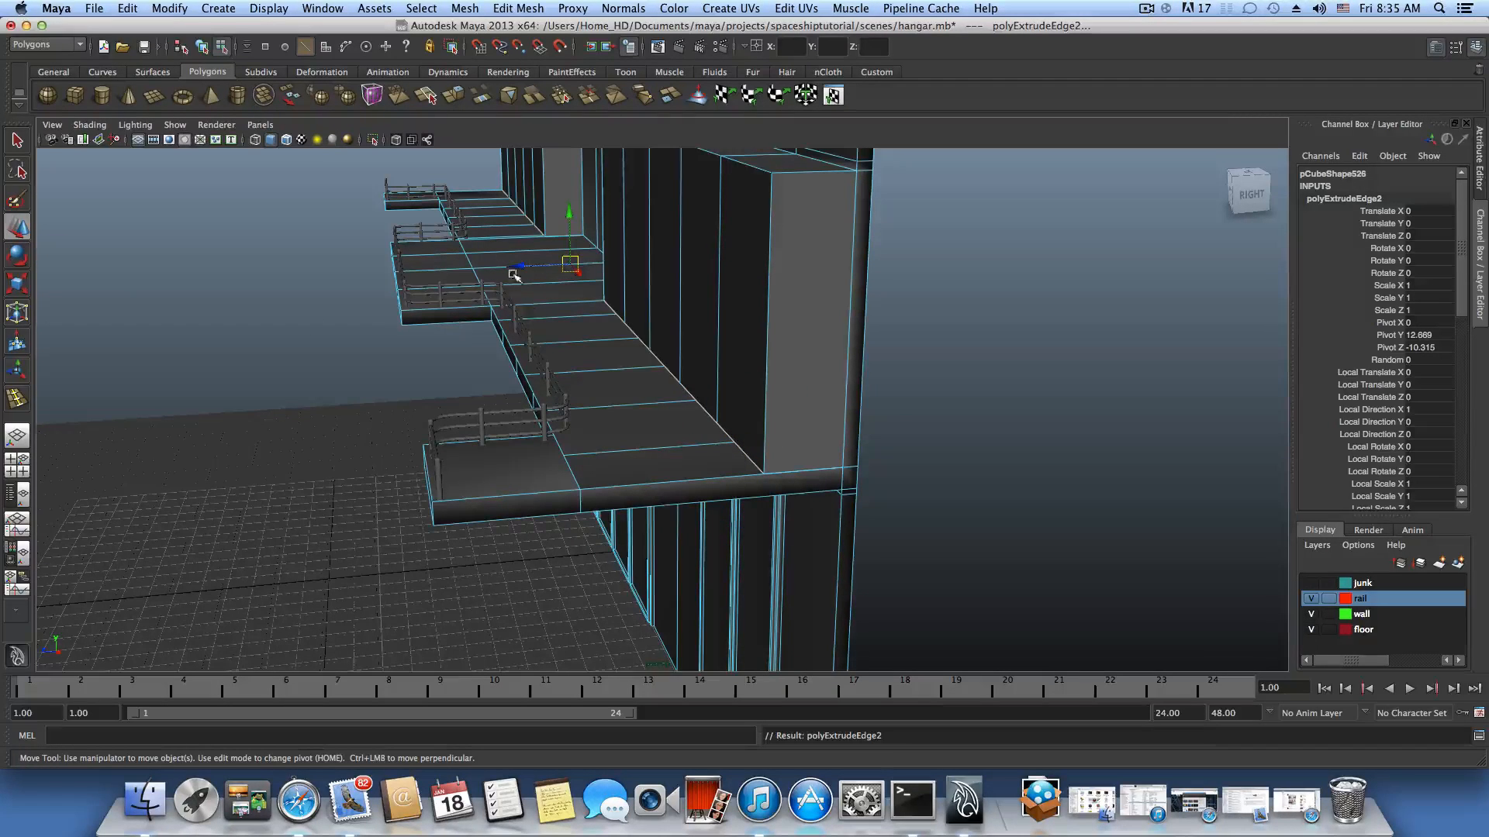
drag(518, 268, 433, 282)
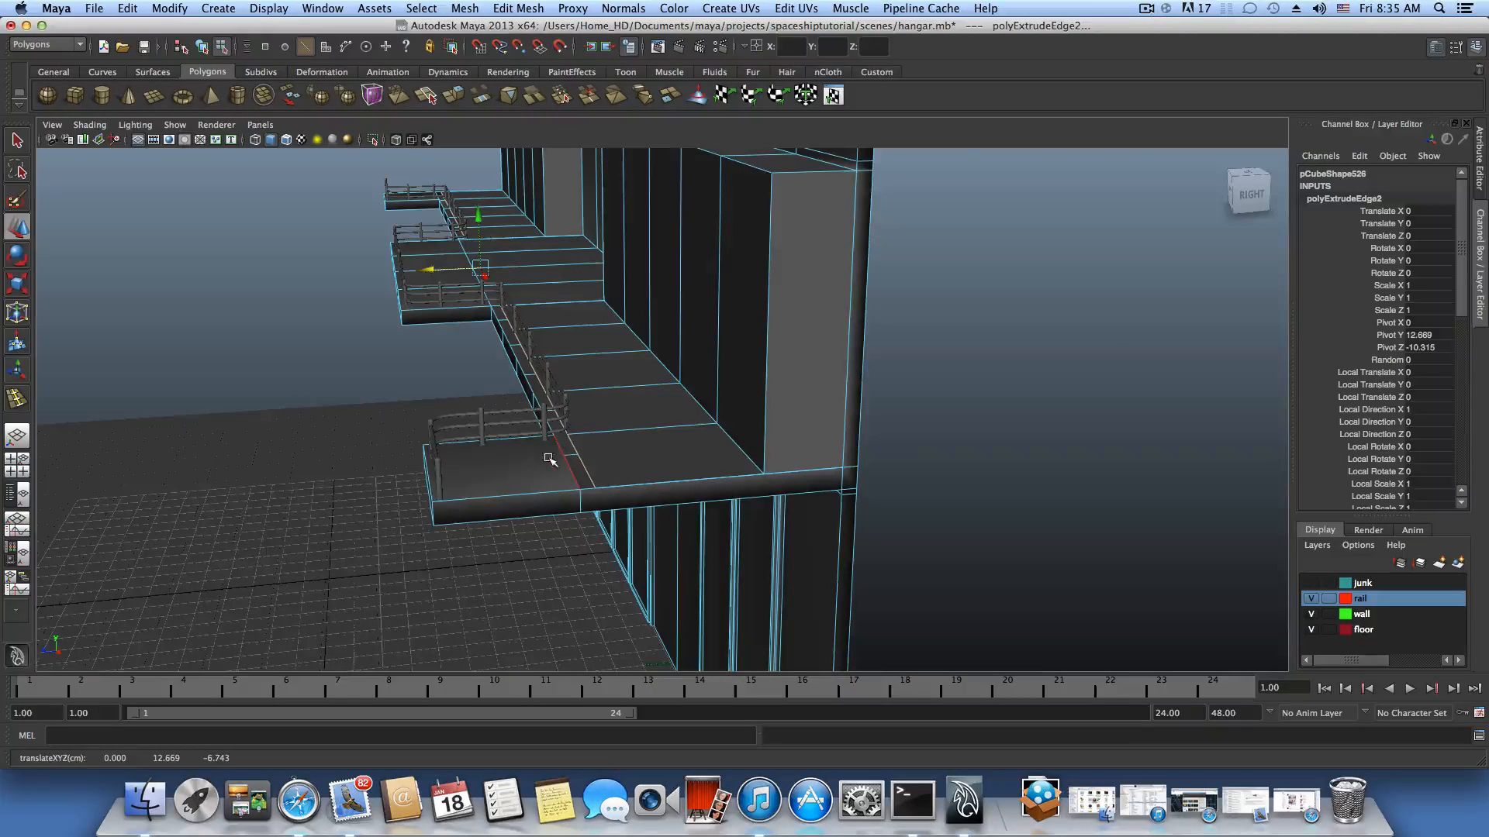
With the Merge Vertex Tool, merge the extruded strip's end vertex into the balcony edge vertex at the near end.
alt+right_drag(549, 458, 718, 492)
alt+middle_drag(617, 504, 686, 489)
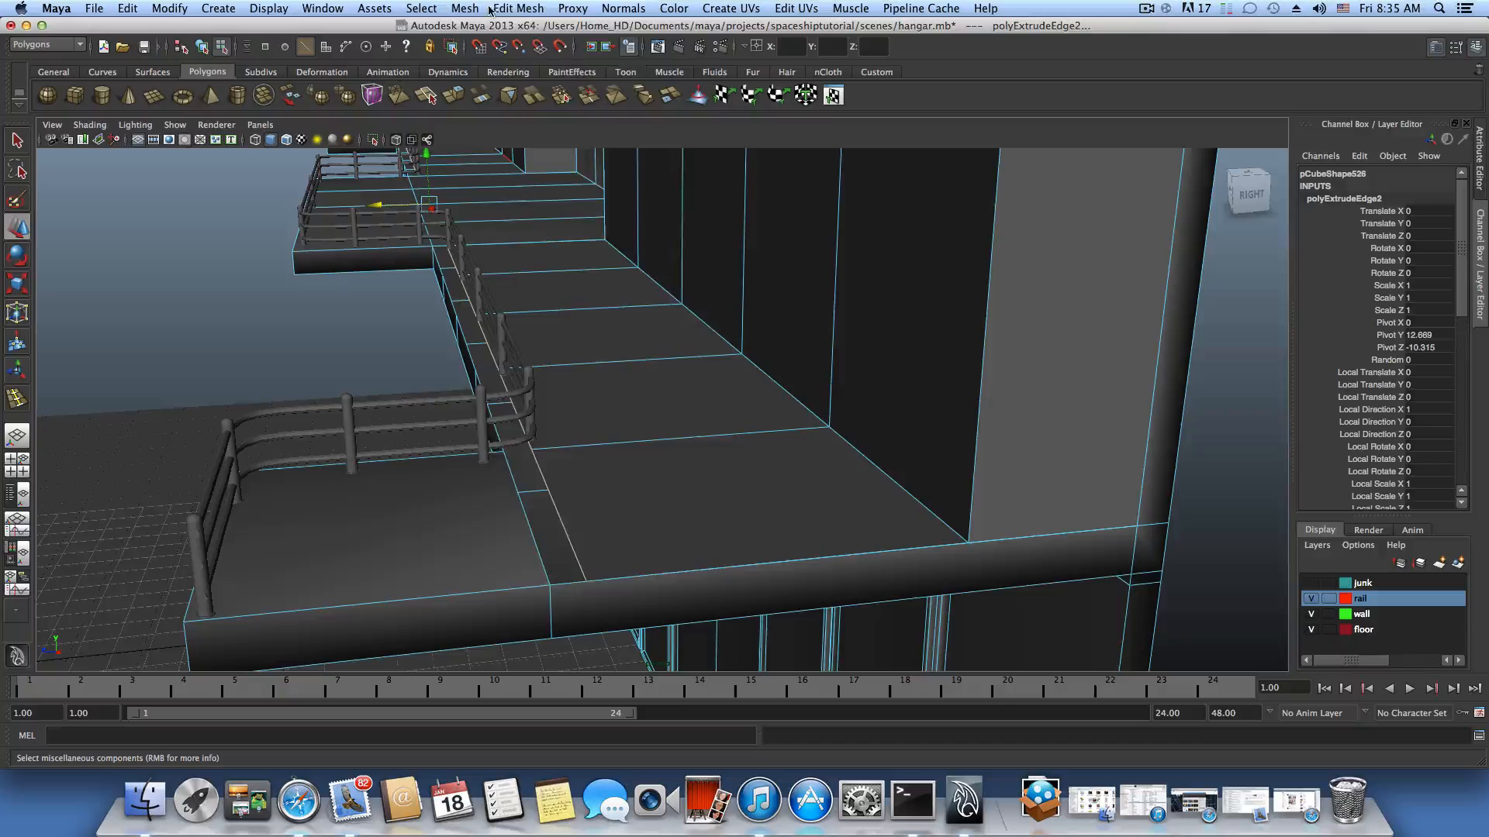
click(513, 10)
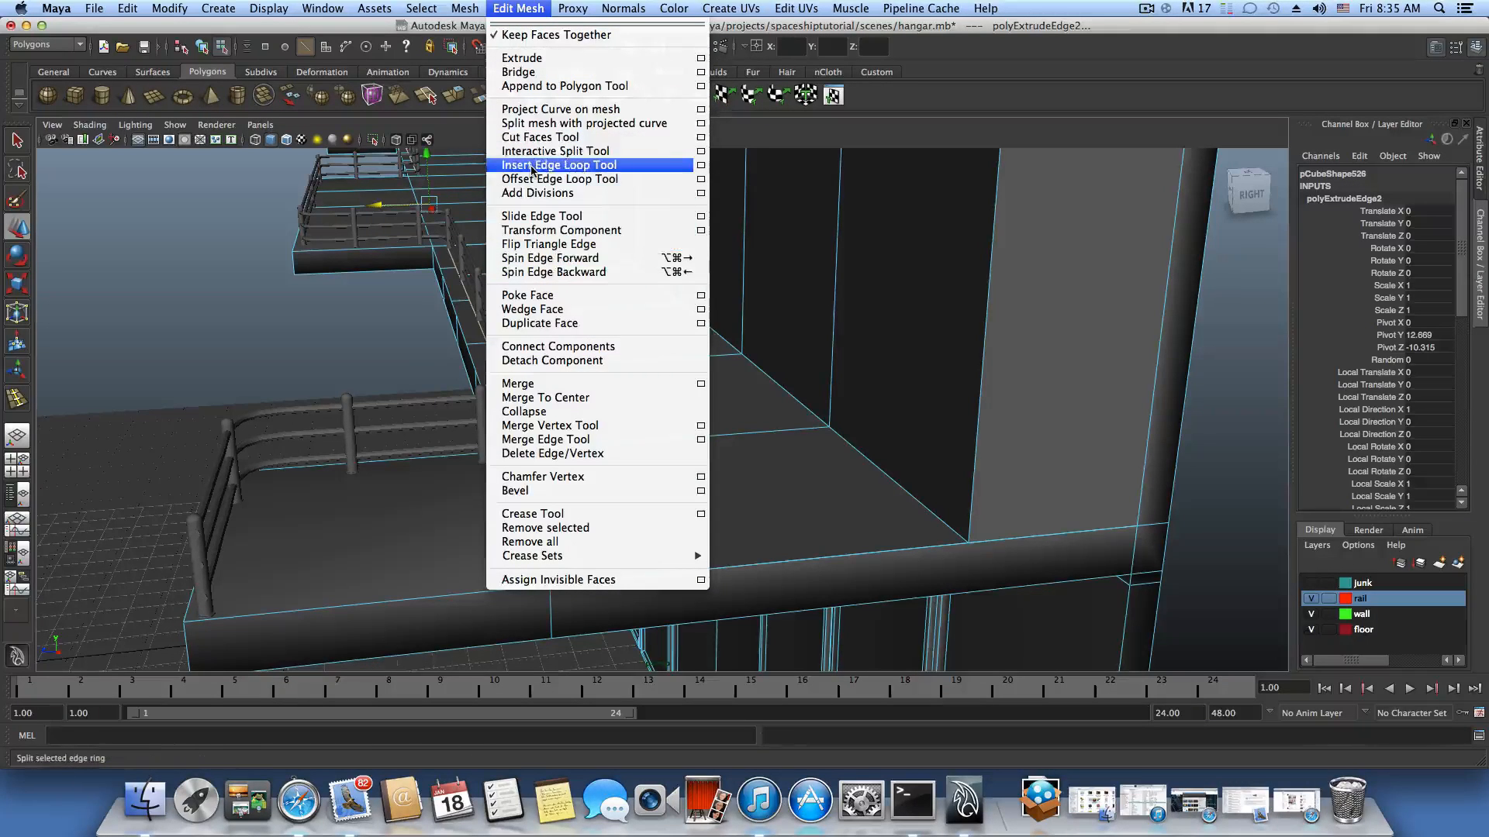
click(570, 426)
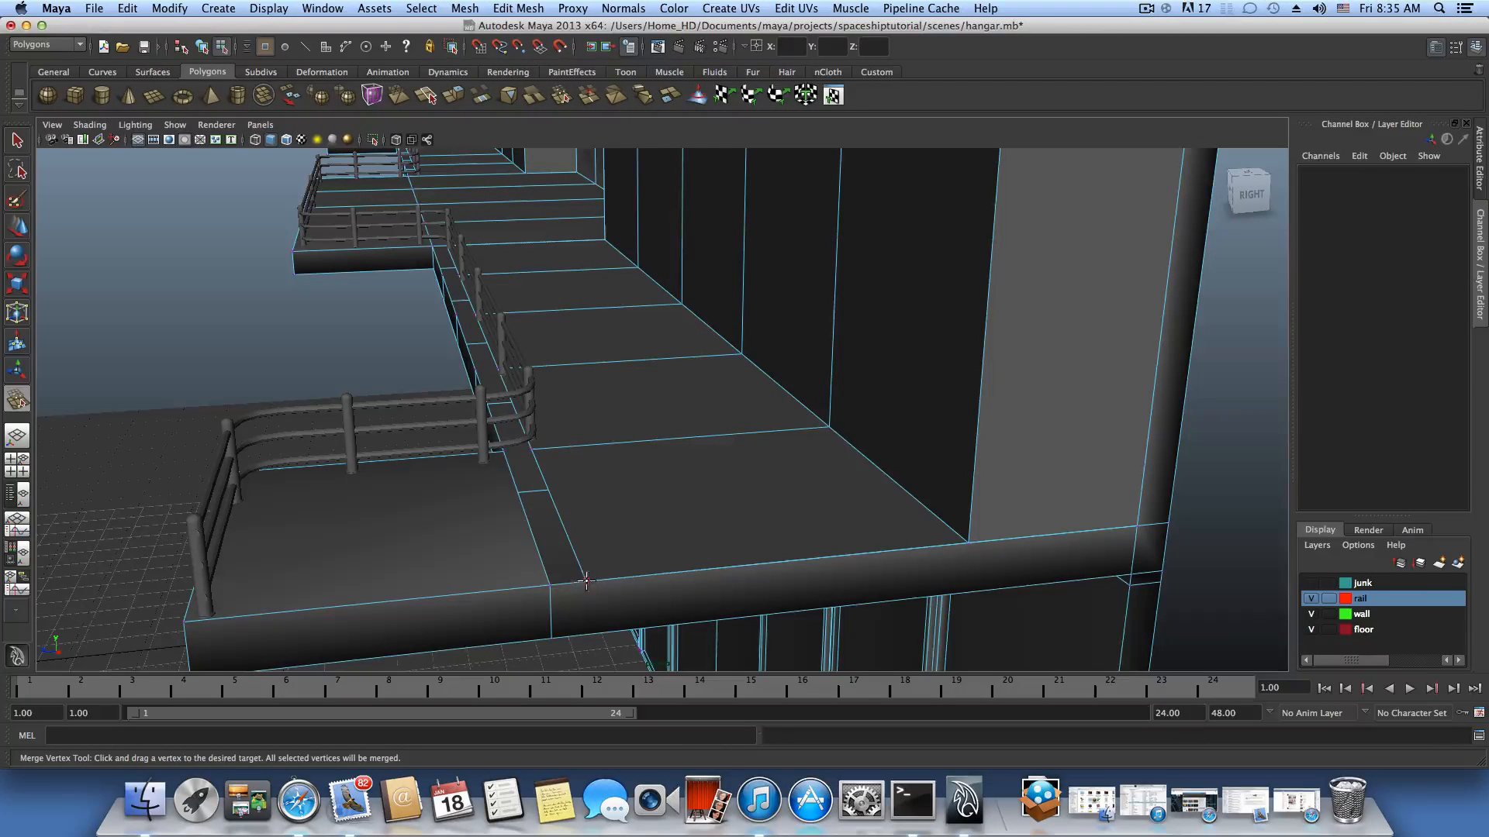
drag(557, 586, 550, 585)
drag(533, 449, 503, 450)
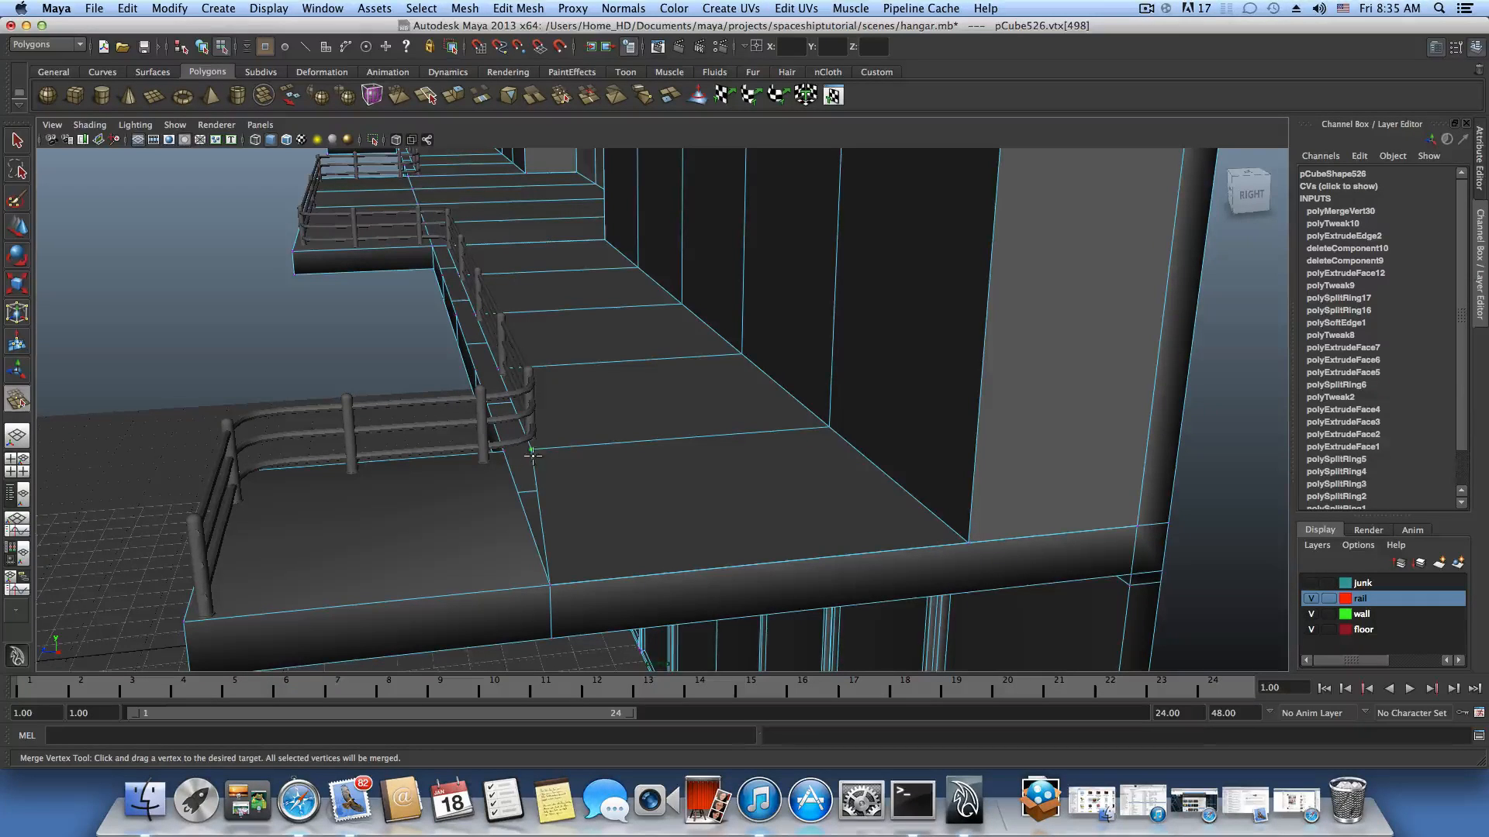
key(q)
click(14, 144)
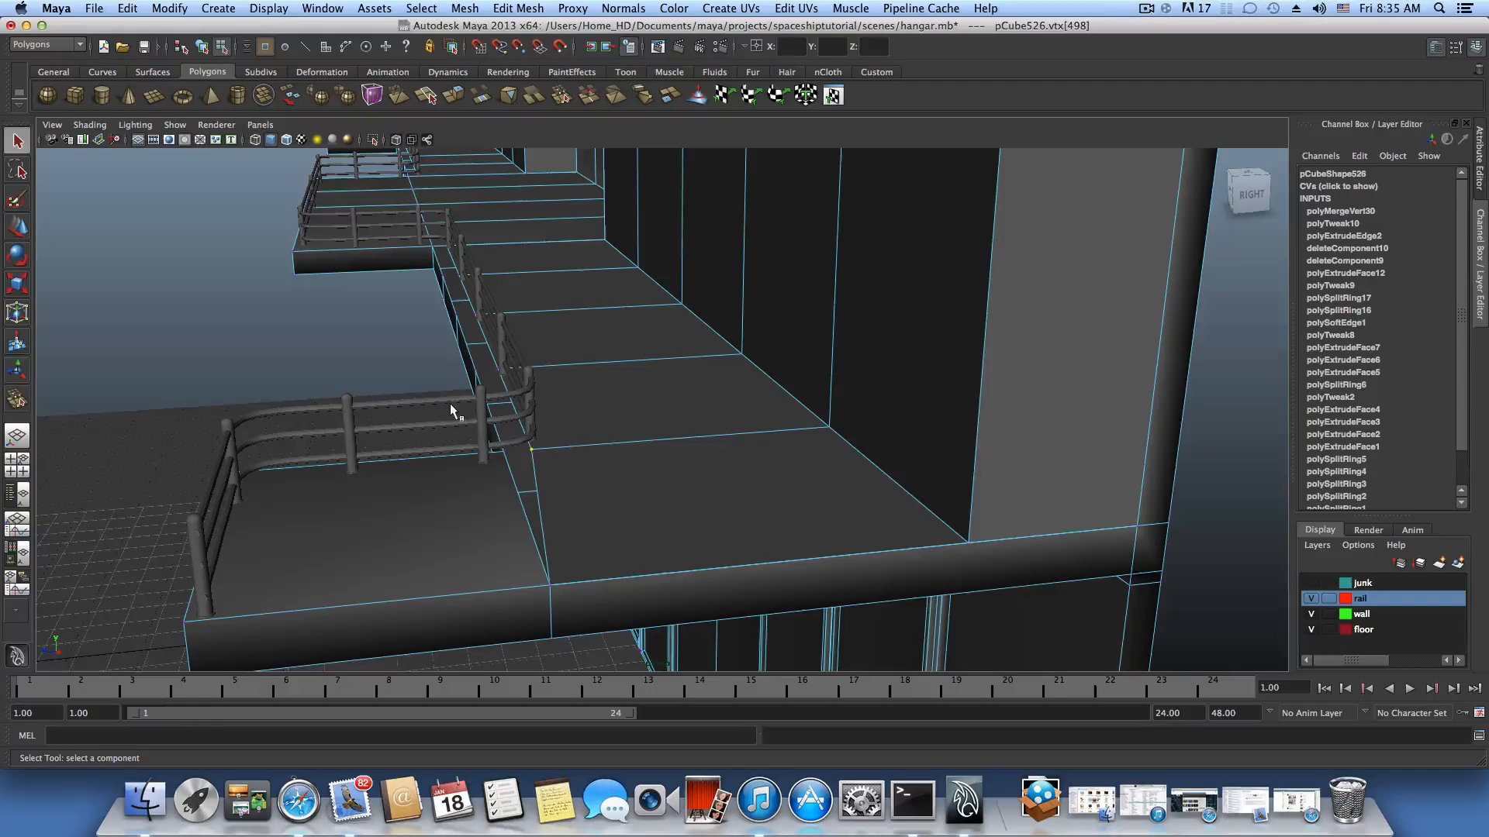
click(533, 457)
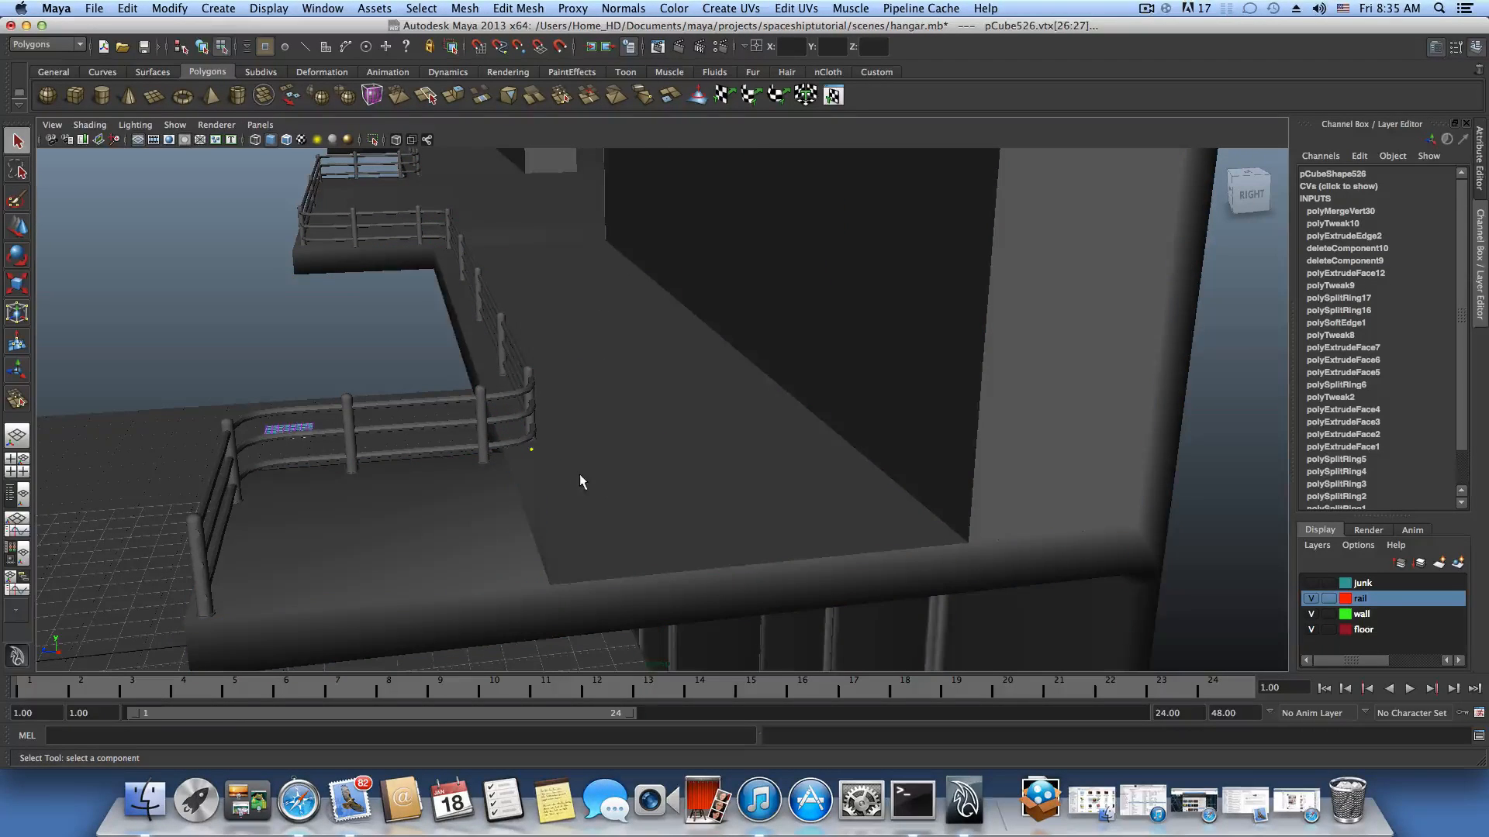
right_drag(579, 474, 521, 448)
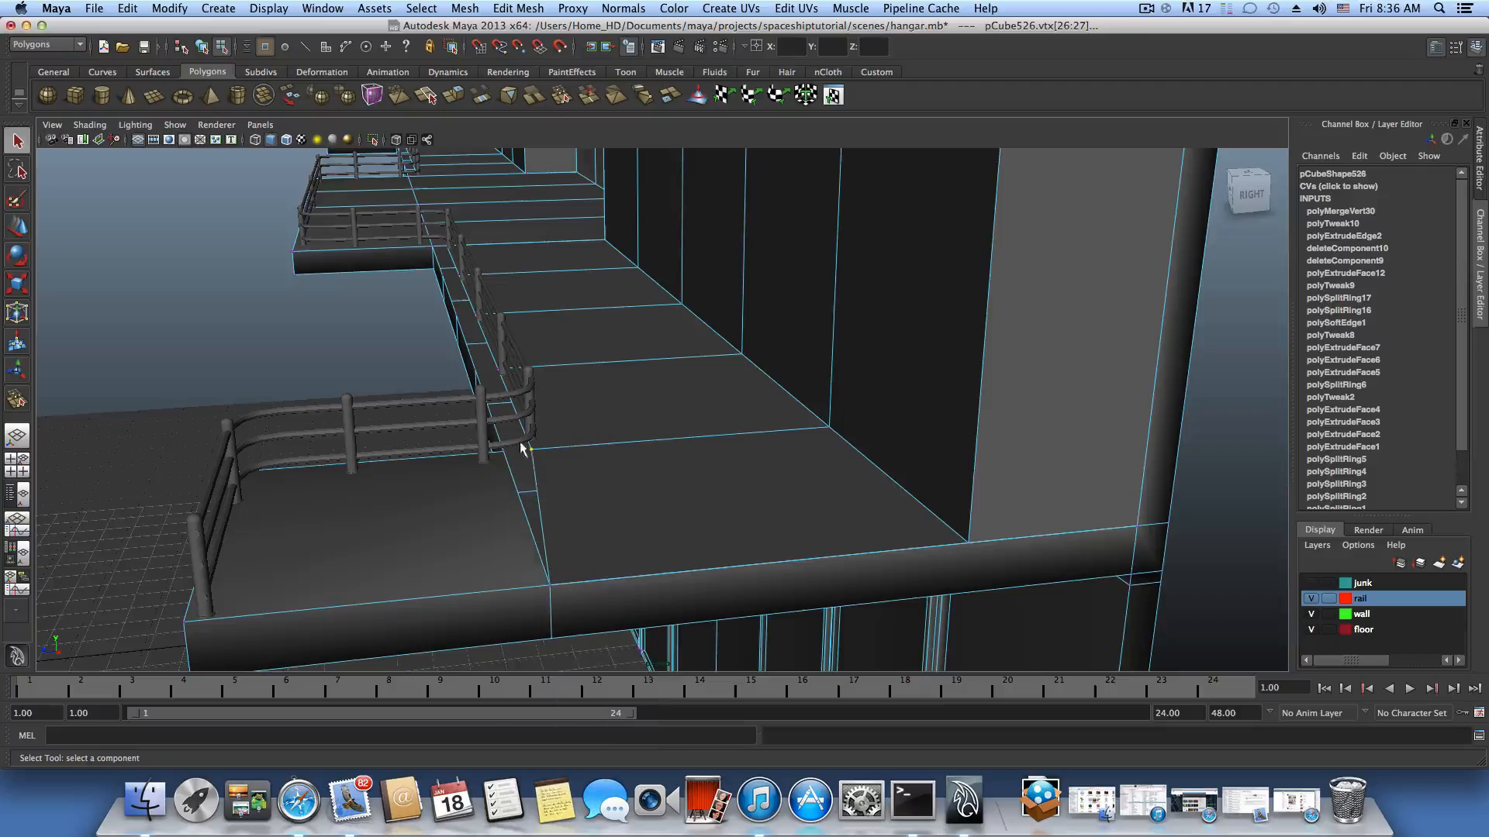
click(532, 450)
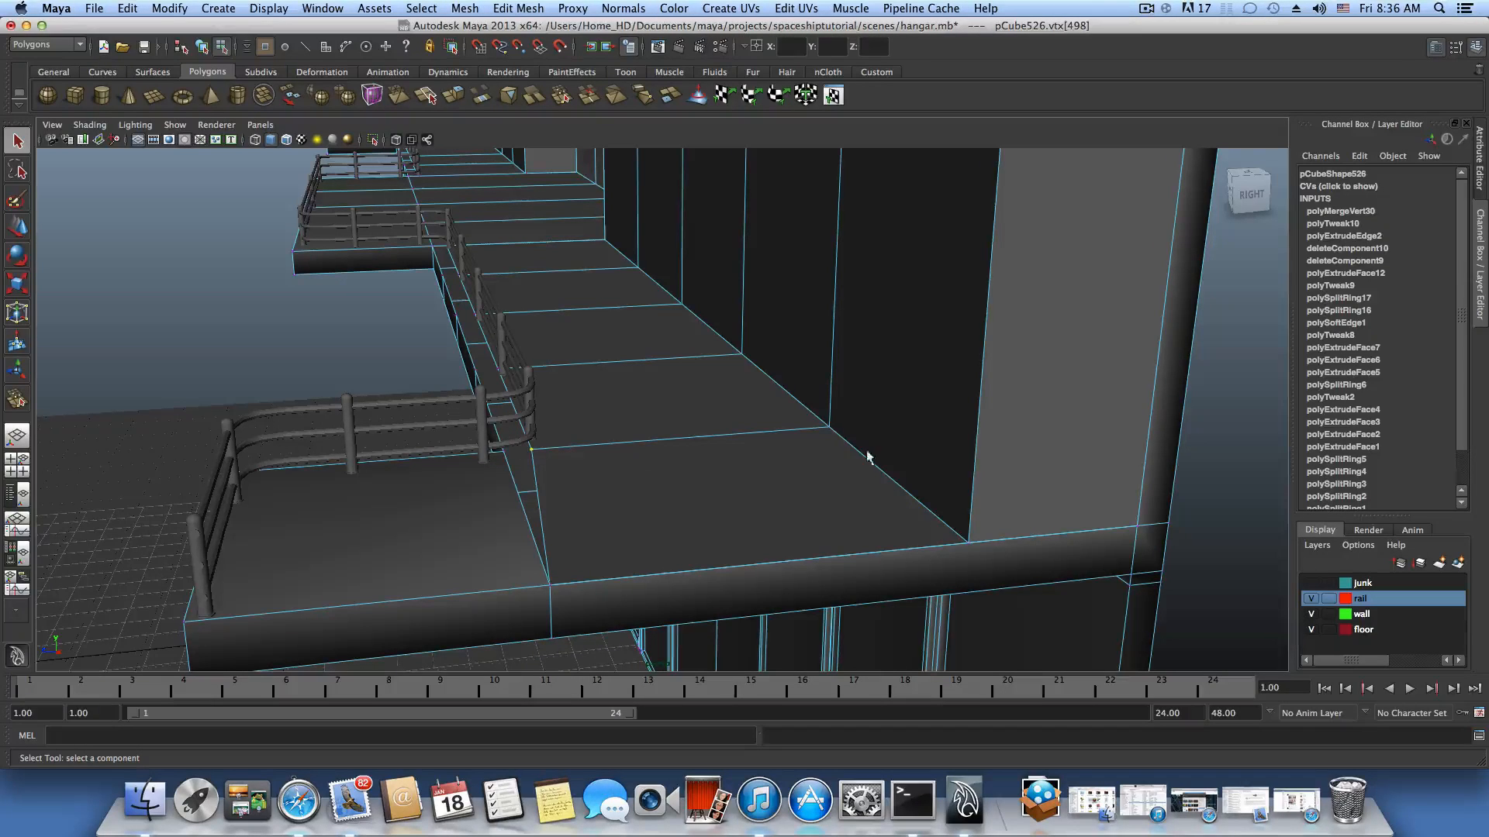
drag(811, 401, 871, 455)
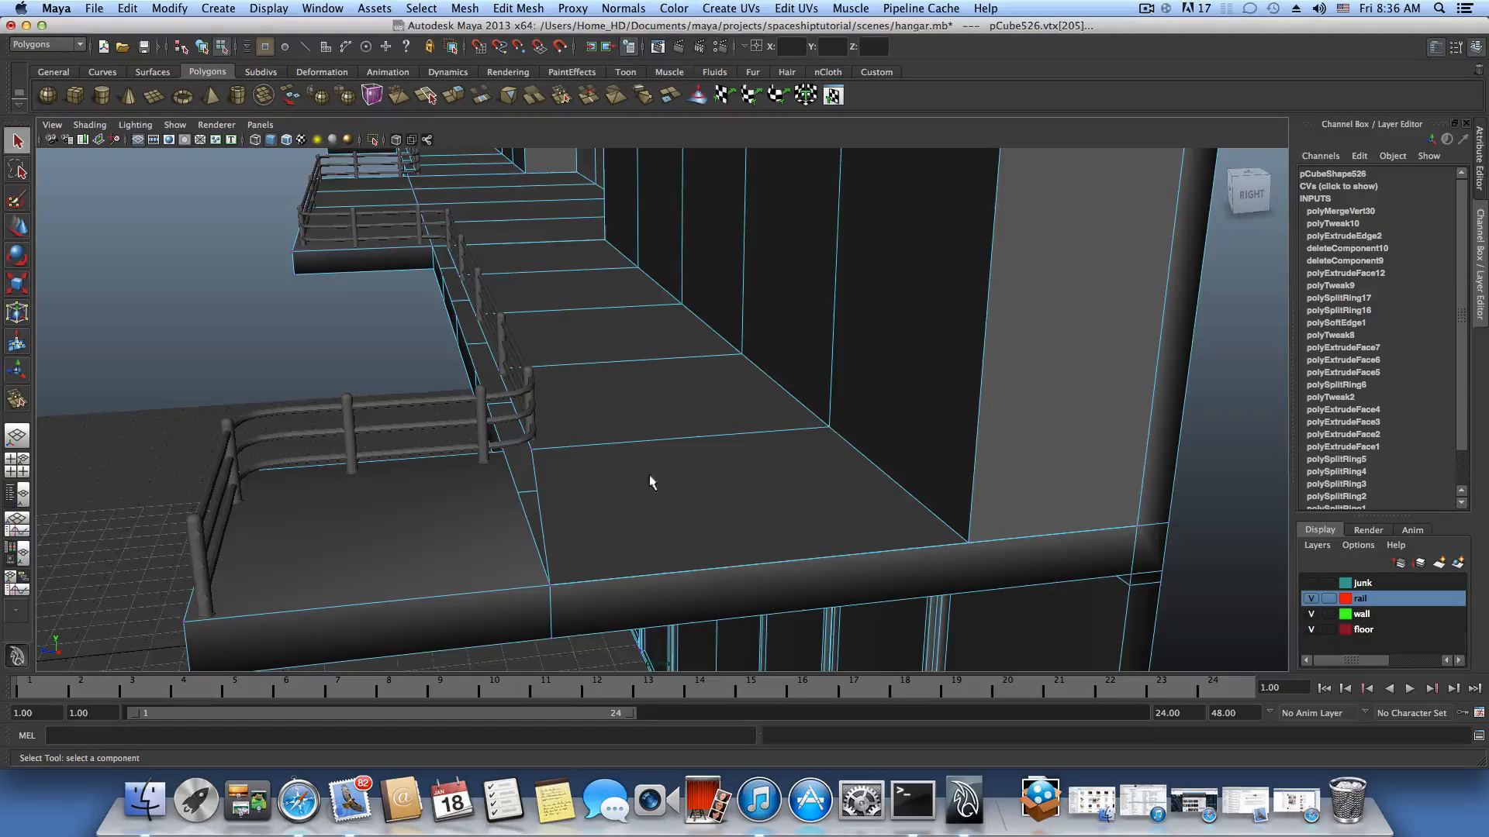
Merge the strip's second vertex, beside the curved end of the railing, into the adjacent balcony edge vertex.
key(y)
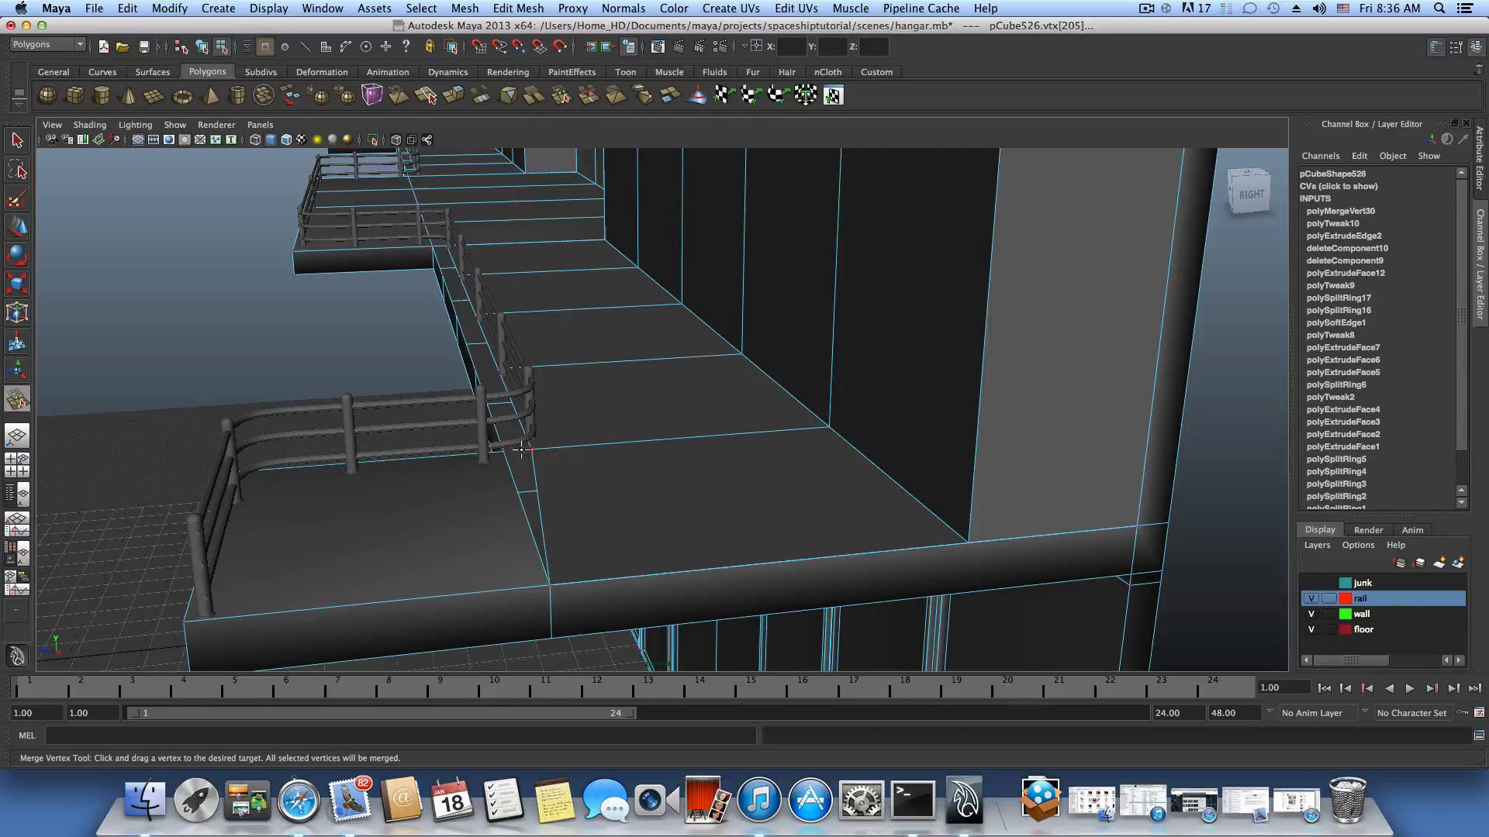
click(521, 450)
alt+right_drag(517, 464, 624, 474)
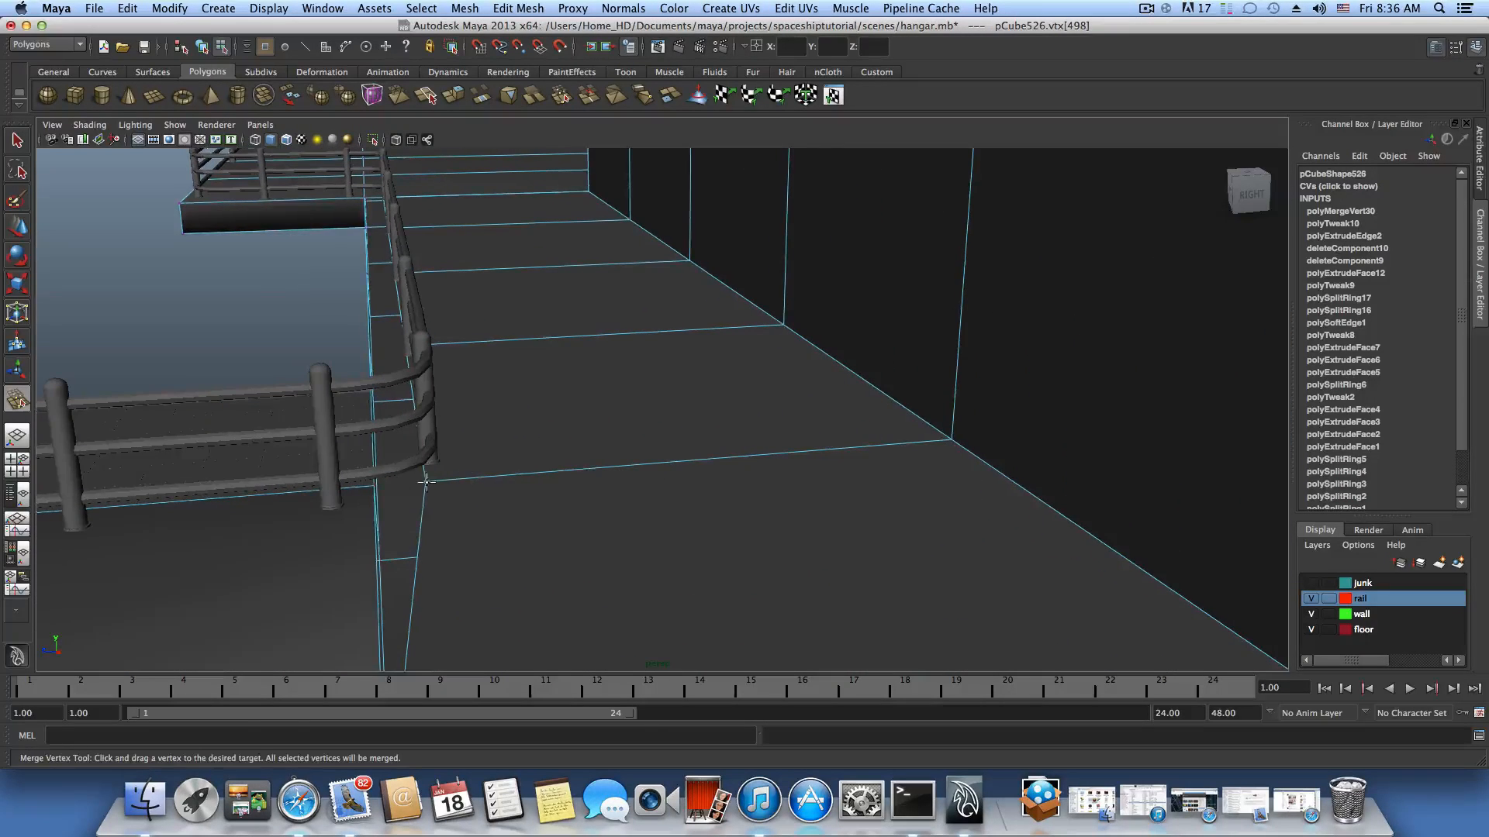
drag(374, 489, 538, 497)
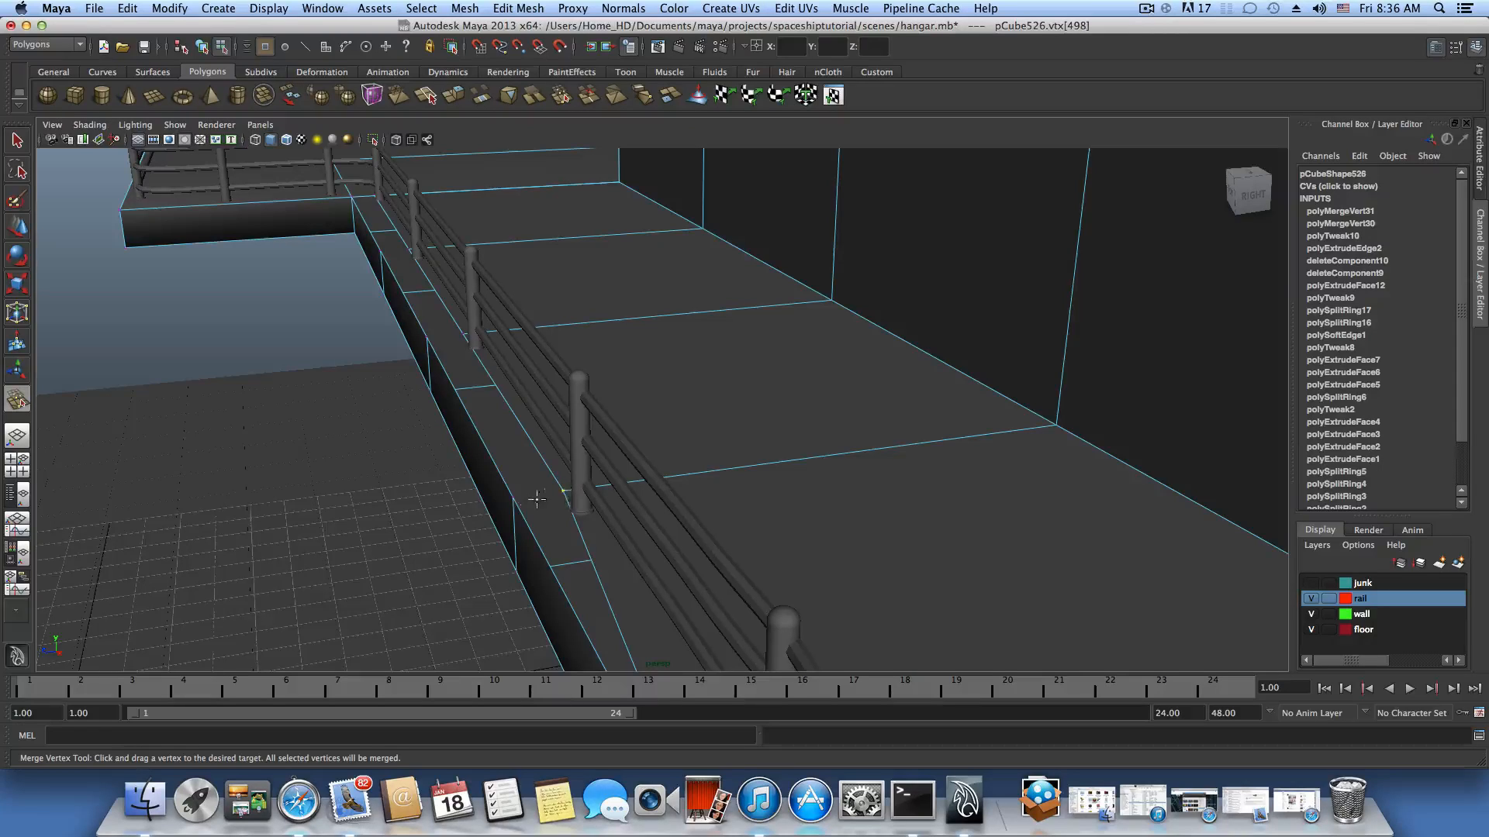
mouse_move(513, 502)
mouse_down()
mouse_move(525, 505)
mouse_move(455, 474)
mouse_move(601, 458)
mouse_move(529, 497)
mouse_move(488, 489)
mouse_move(578, 448)
mouse_up()
click(15, 142)
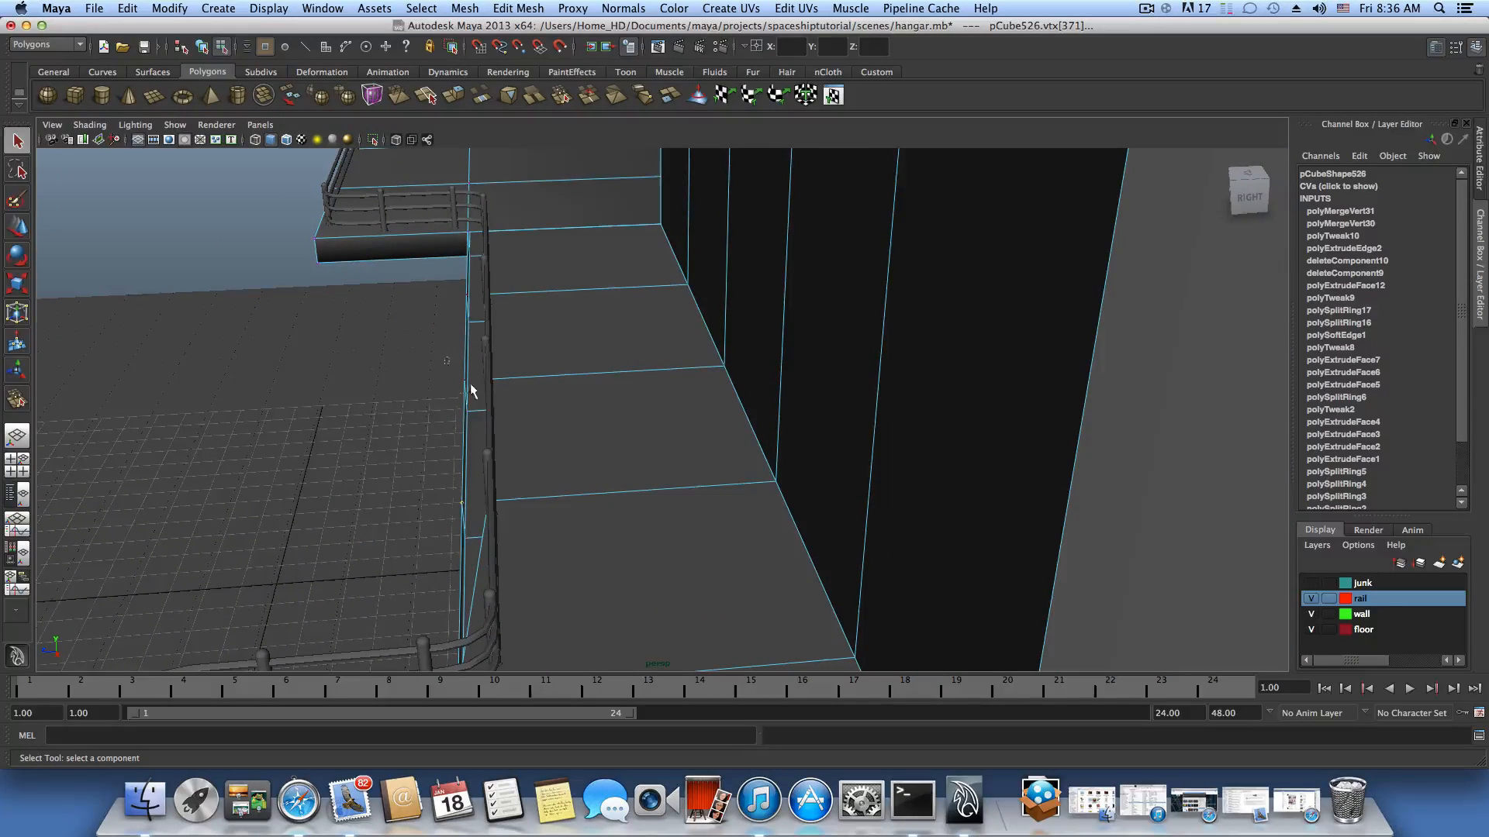
key(Right)
drag(389, 298, 435, 313)
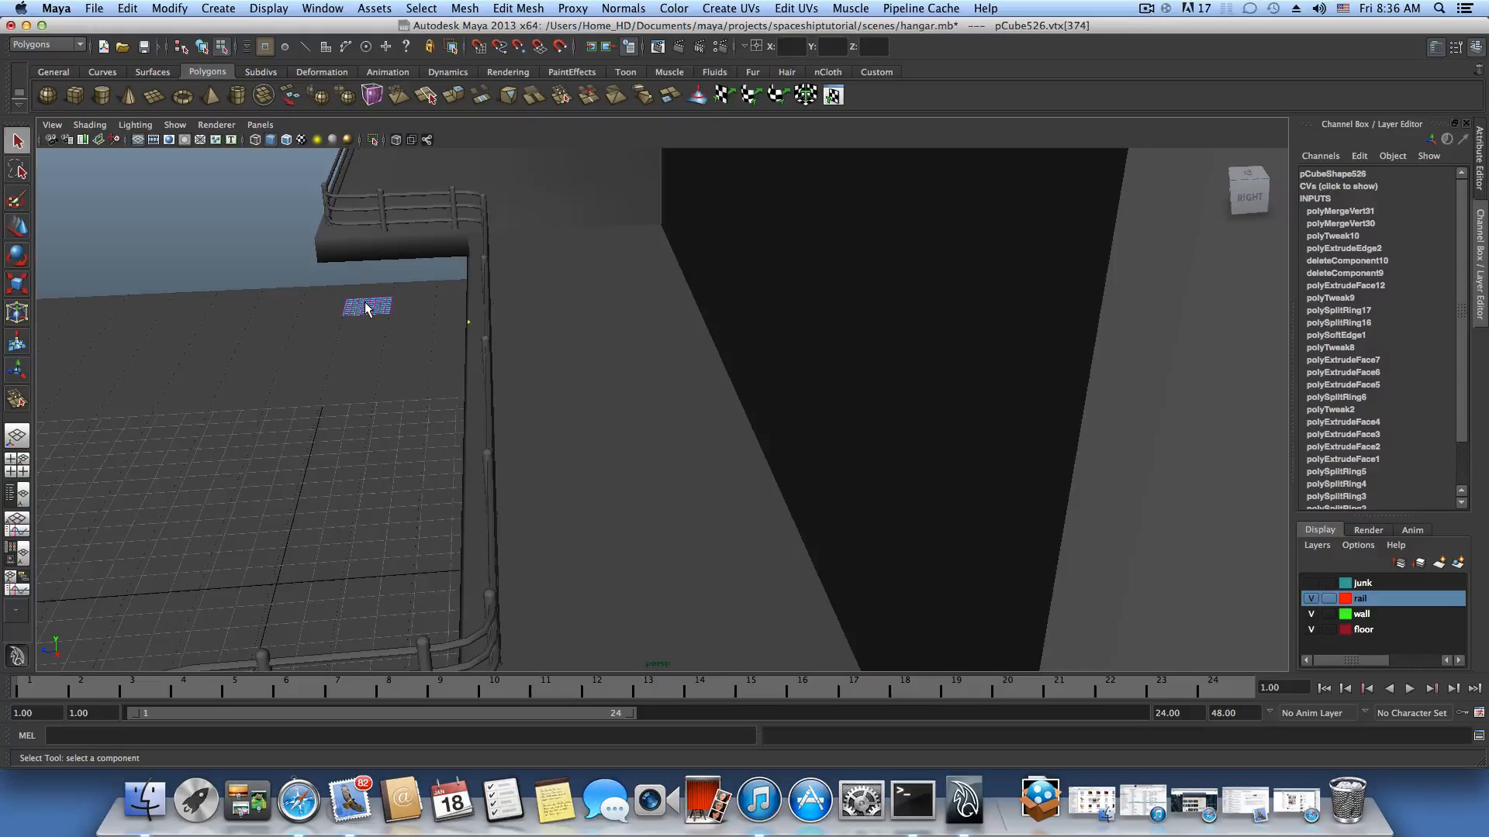
click(364, 307)
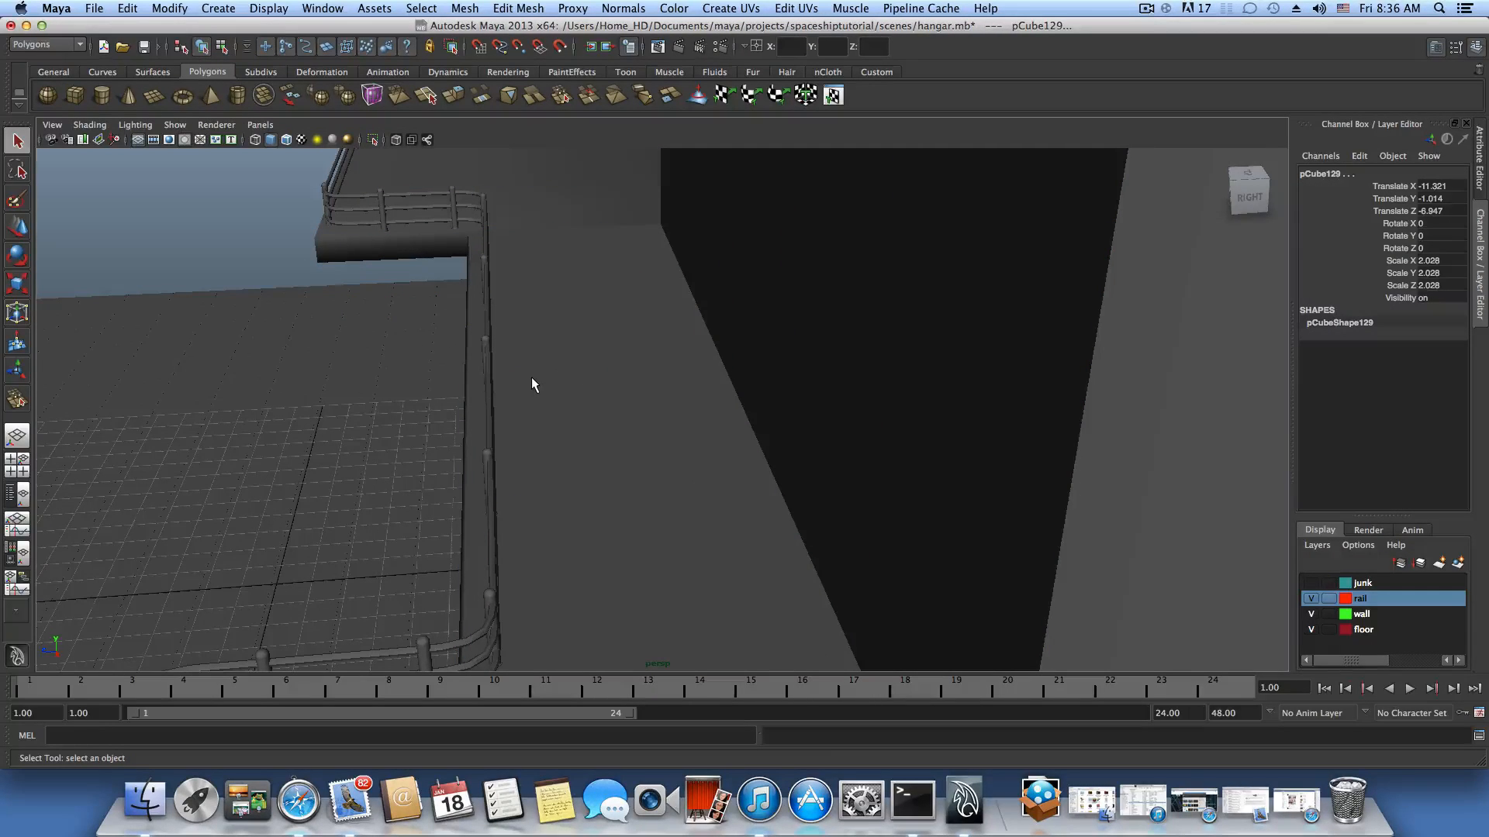
key(F8)
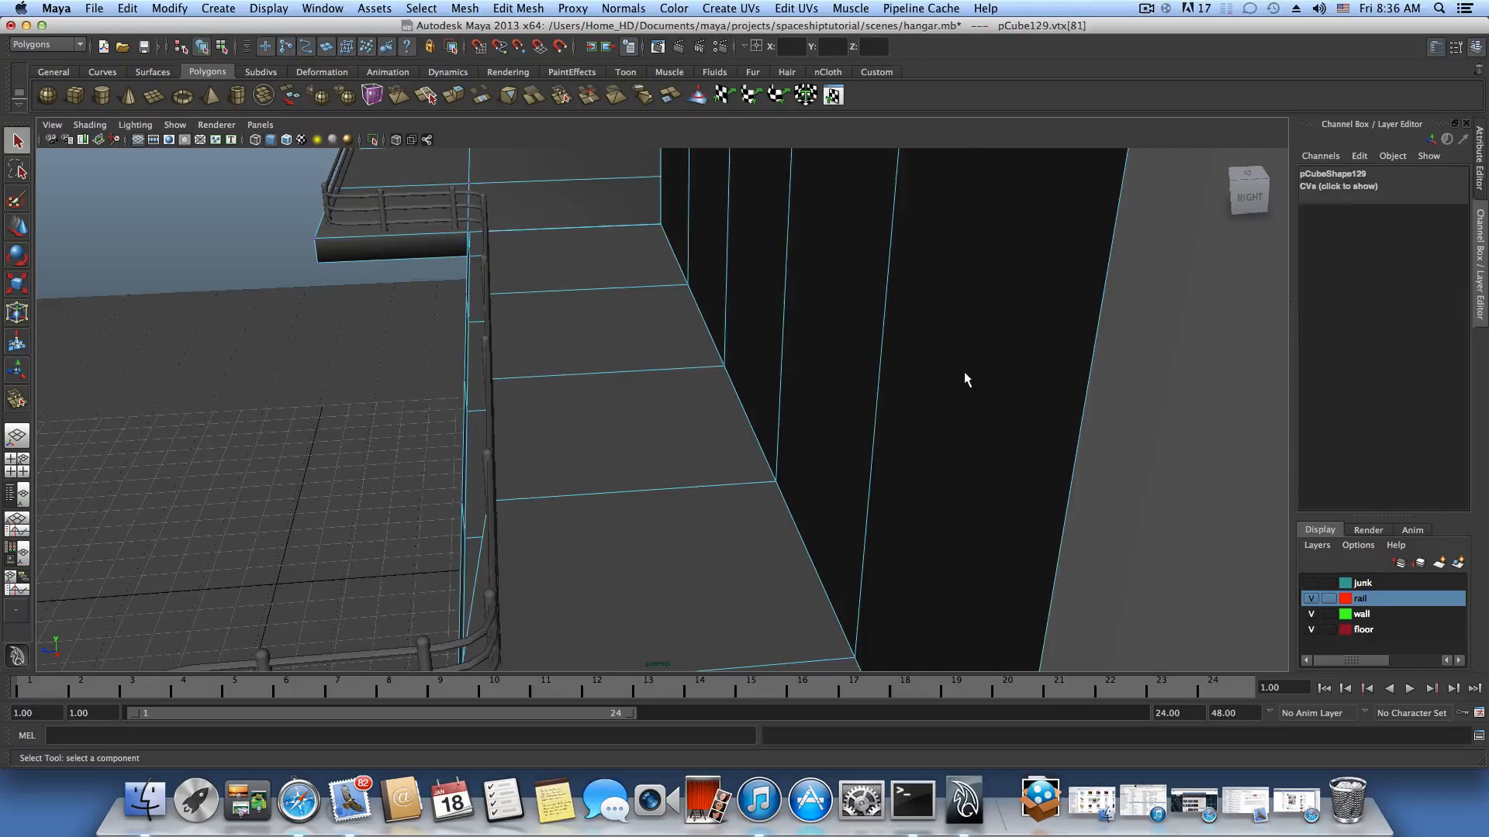
click(964, 373)
Restart vertex merging on the wall mesh and merge the strip's third vertex, by the railing post, into the balcony edge.
click(515, 10)
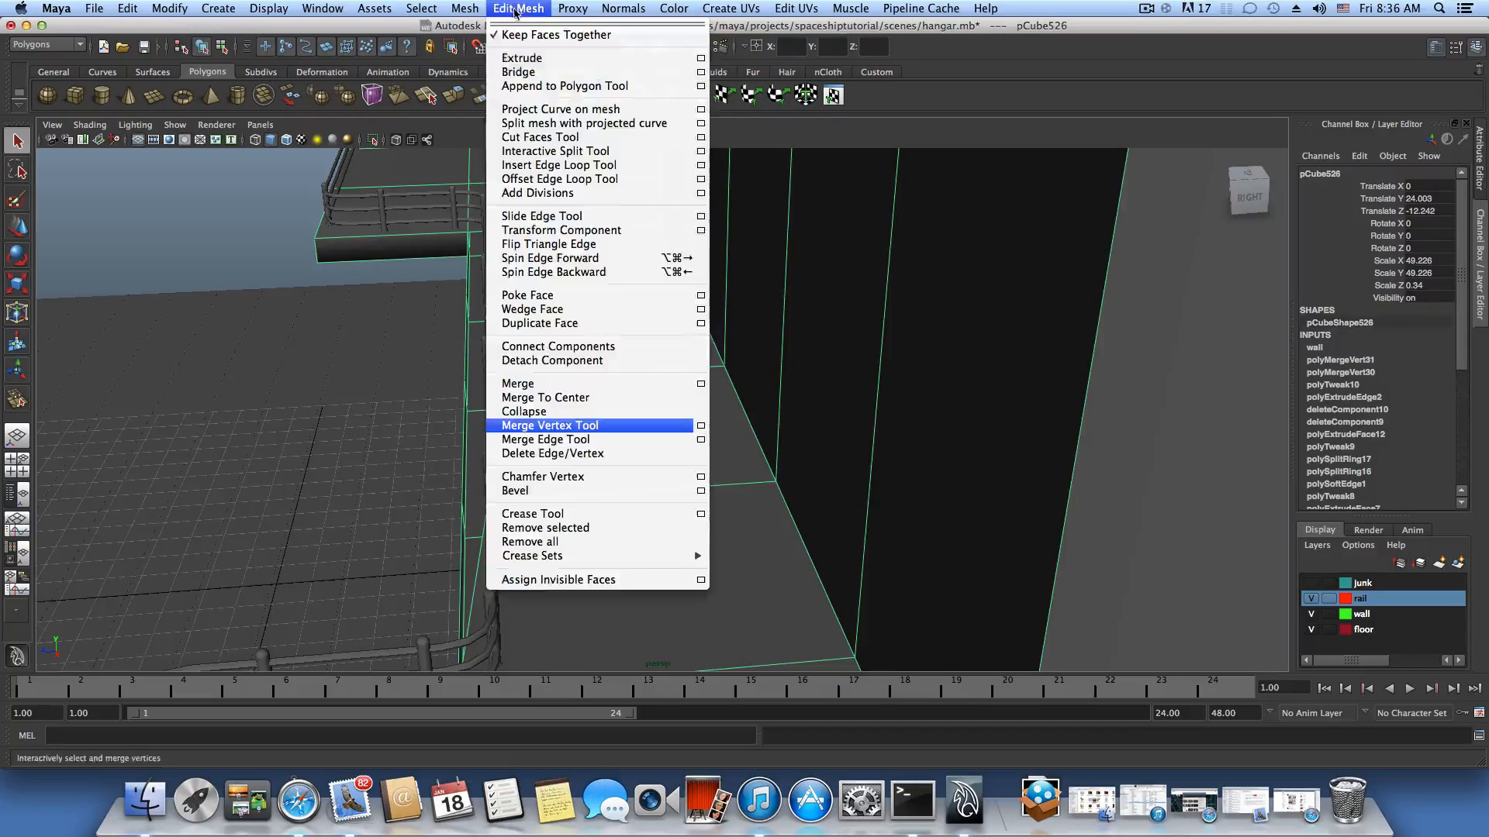
click(550, 425)
alt+drag(538, 415, 597, 352)
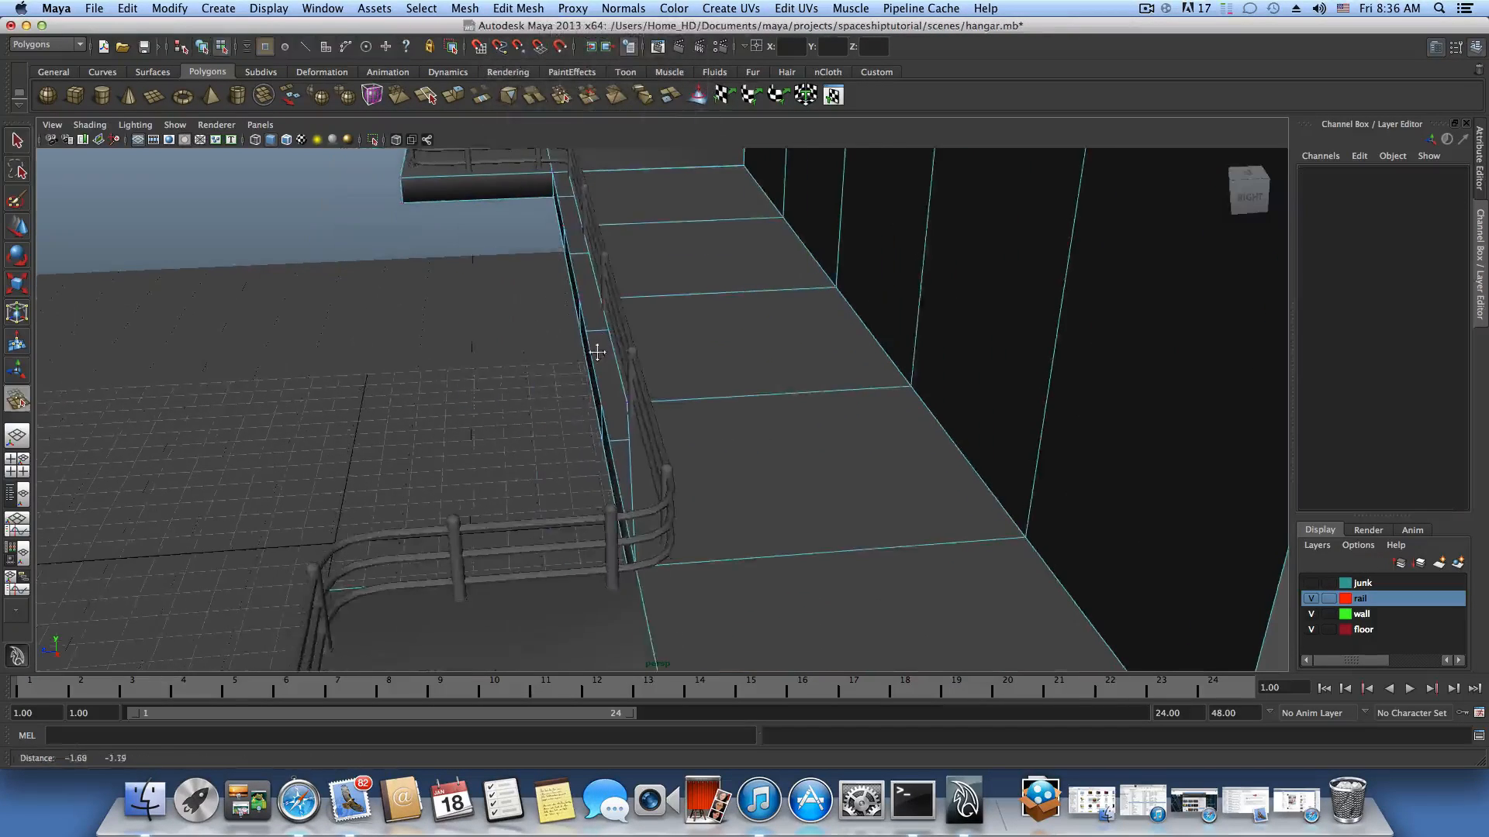
alt+right_drag(597, 352, 750, 375)
alt+drag(586, 396, 609, 403)
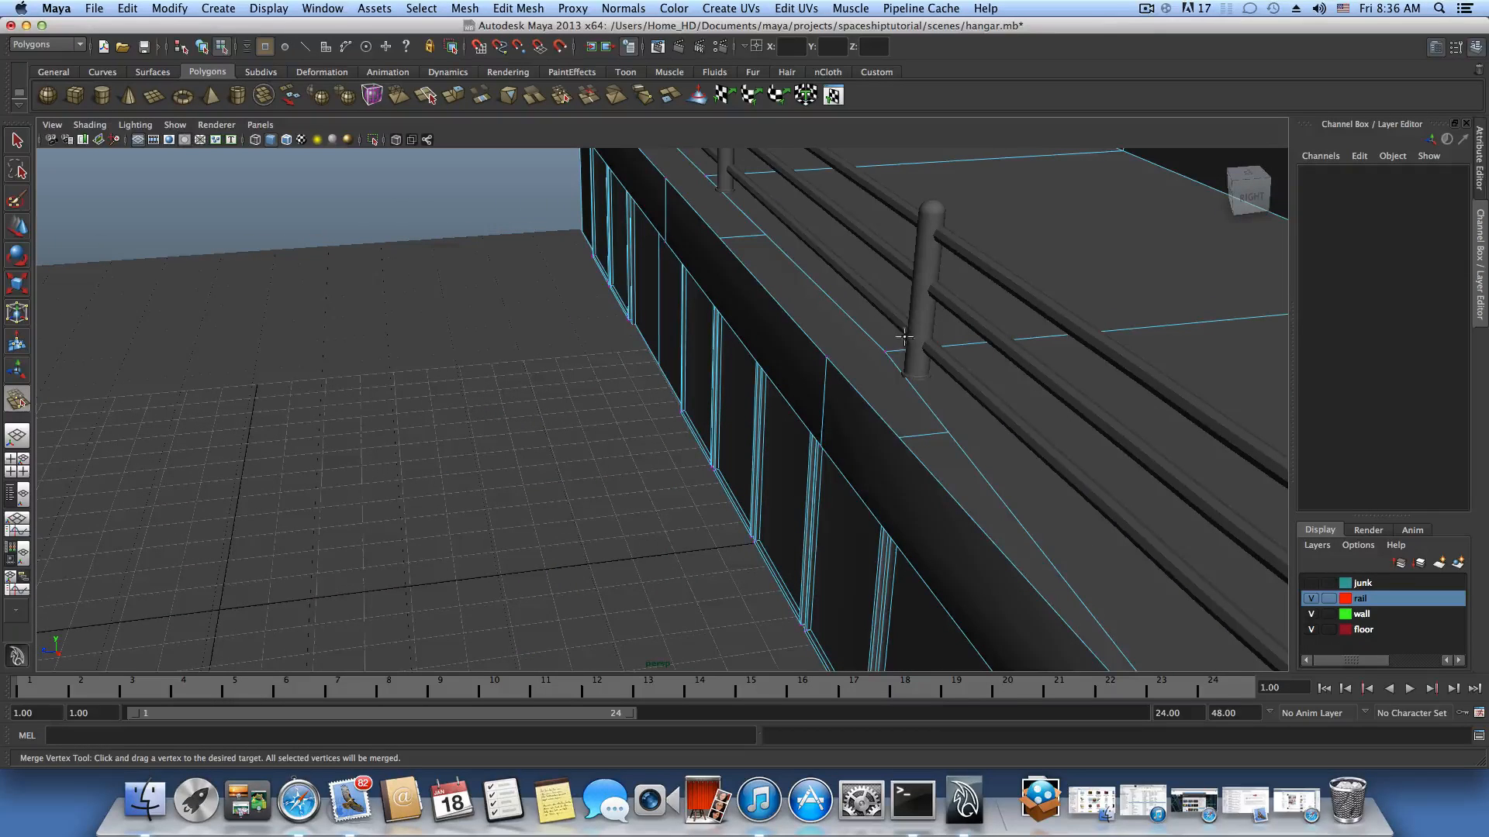
click(828, 358)
alt+right_drag(827, 358, 671, 328)
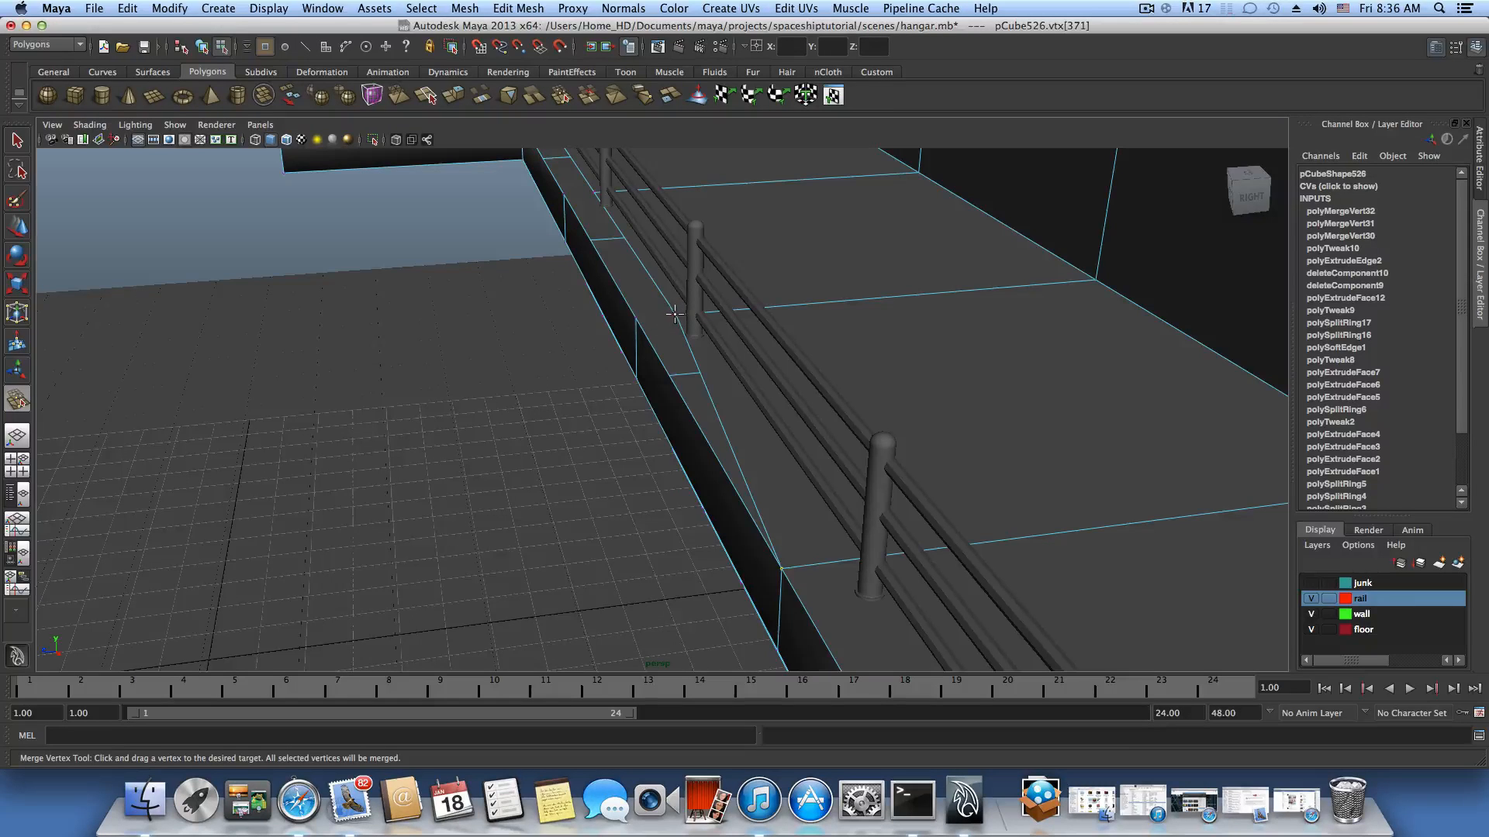
Merge the next two strip vertices along the straight railing into their matching balcony edge vertices.
click(673, 313)
drag(666, 317, 744, 348)
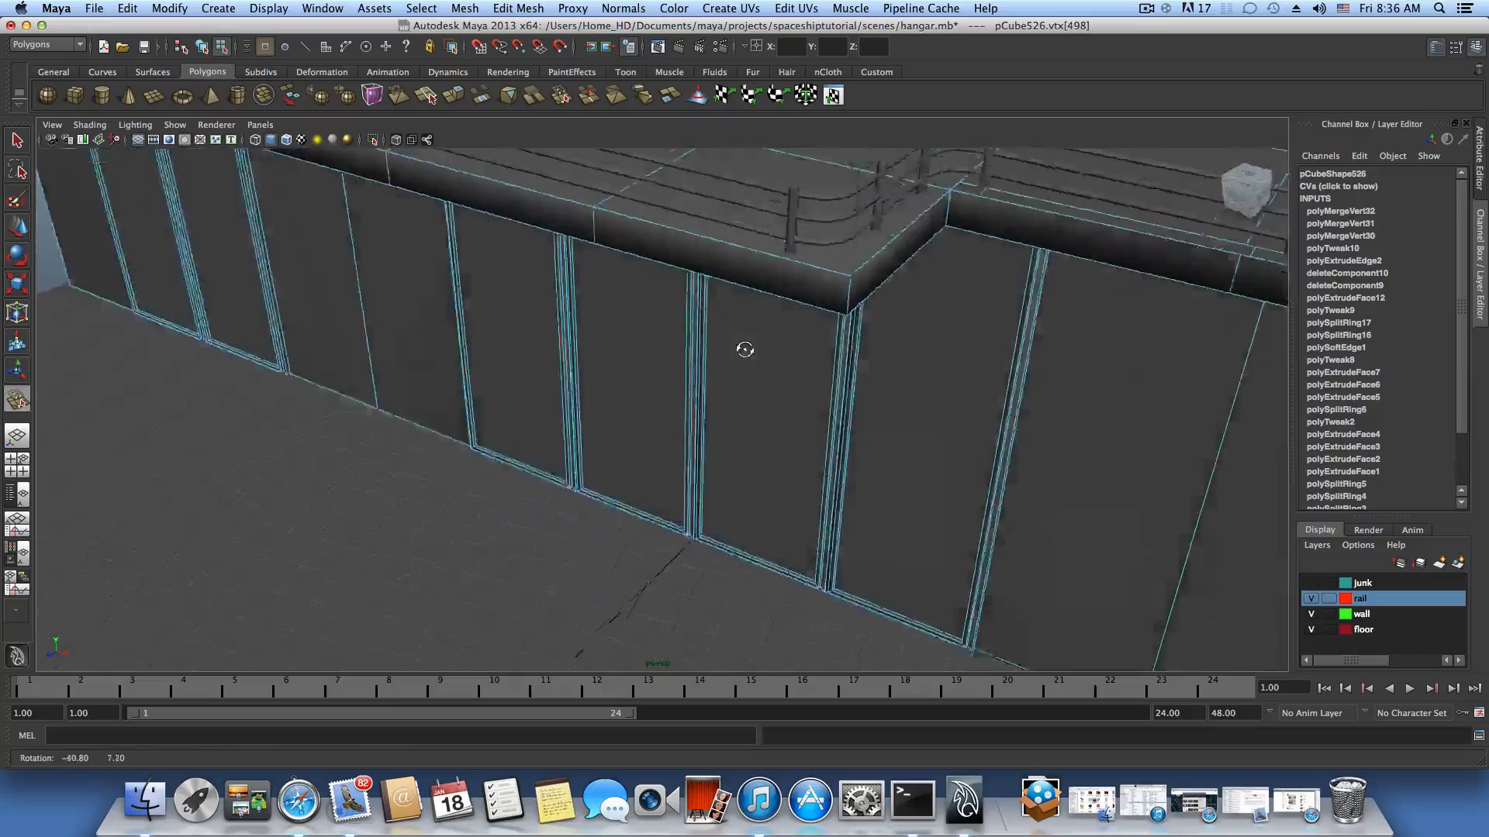
alt+middle_drag(745, 347, 565, 406)
alt+right_drag(564, 405, 699, 407)
alt+middle_drag(698, 407, 510, 456)
alt+right_drag(740, 414, 656, 402)
alt+middle_drag(655, 402, 568, 428)
click(717, 467)
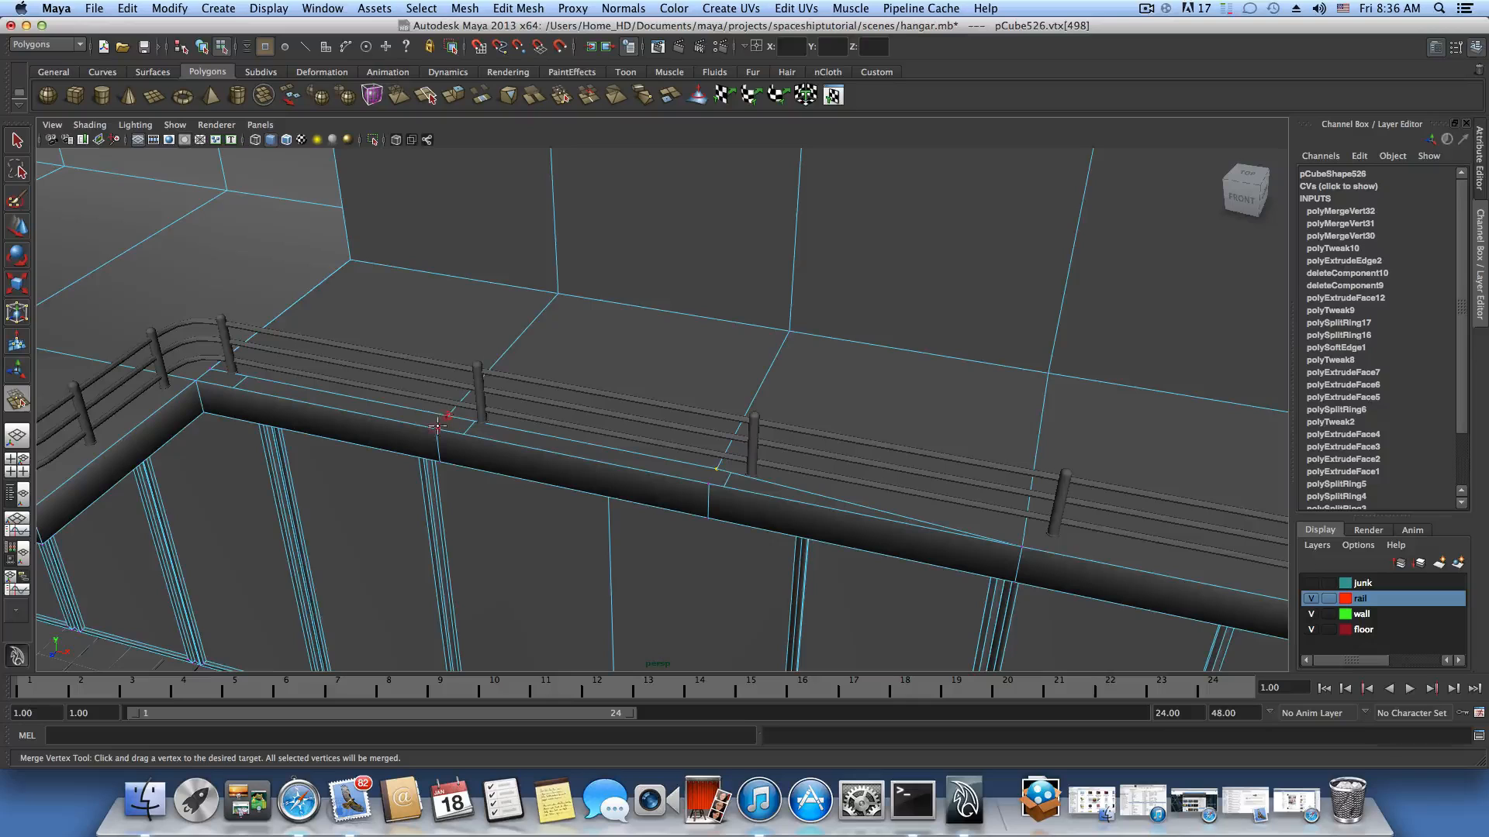
drag(438, 427, 716, 469)
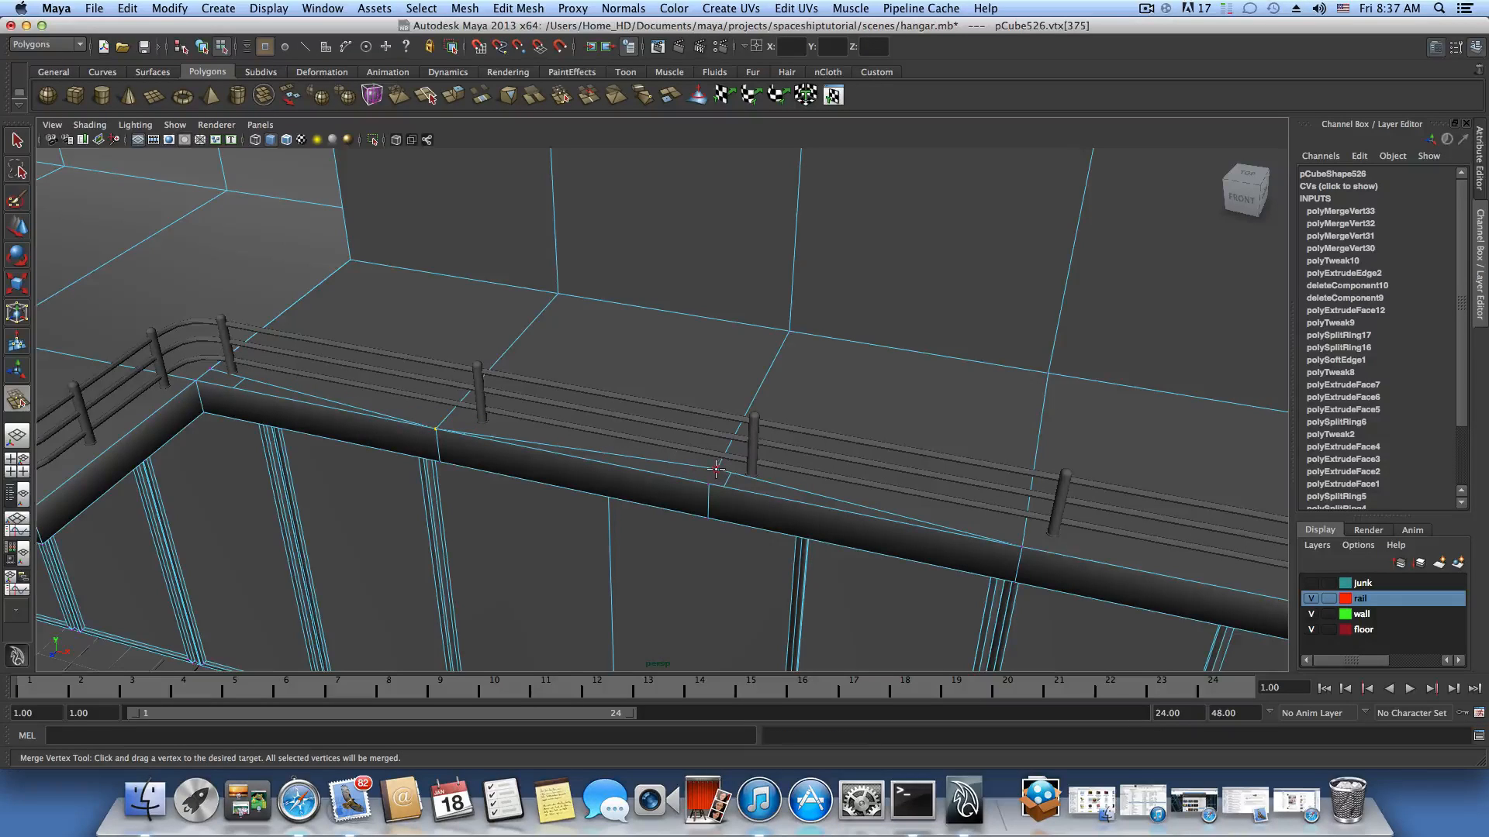
drag(714, 470, 704, 485)
alt+middle_drag(301, 384, 490, 366)
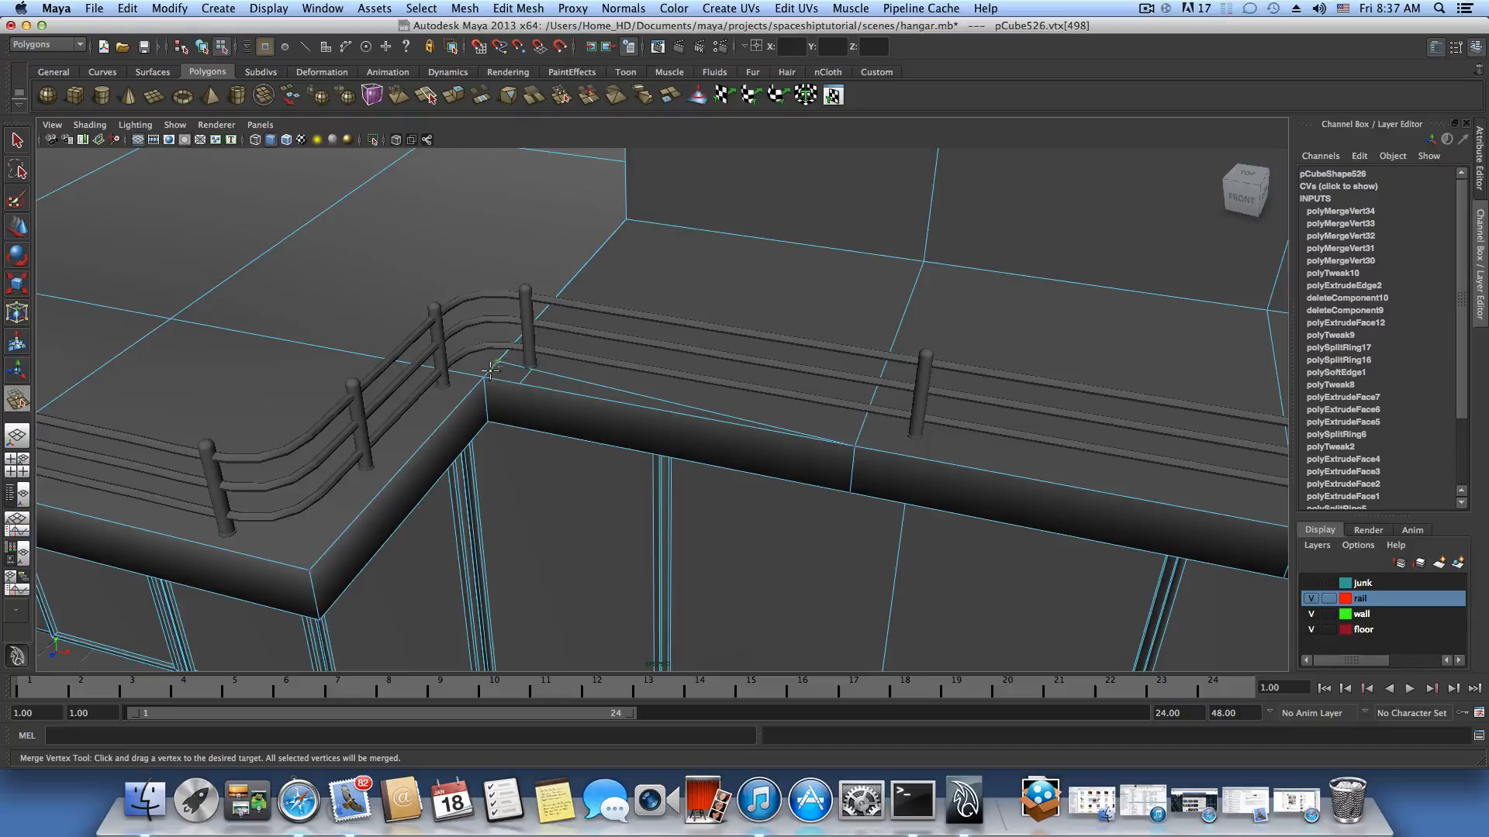
drag(800, 436, 865, 462)
click(502, 360)
key(q)
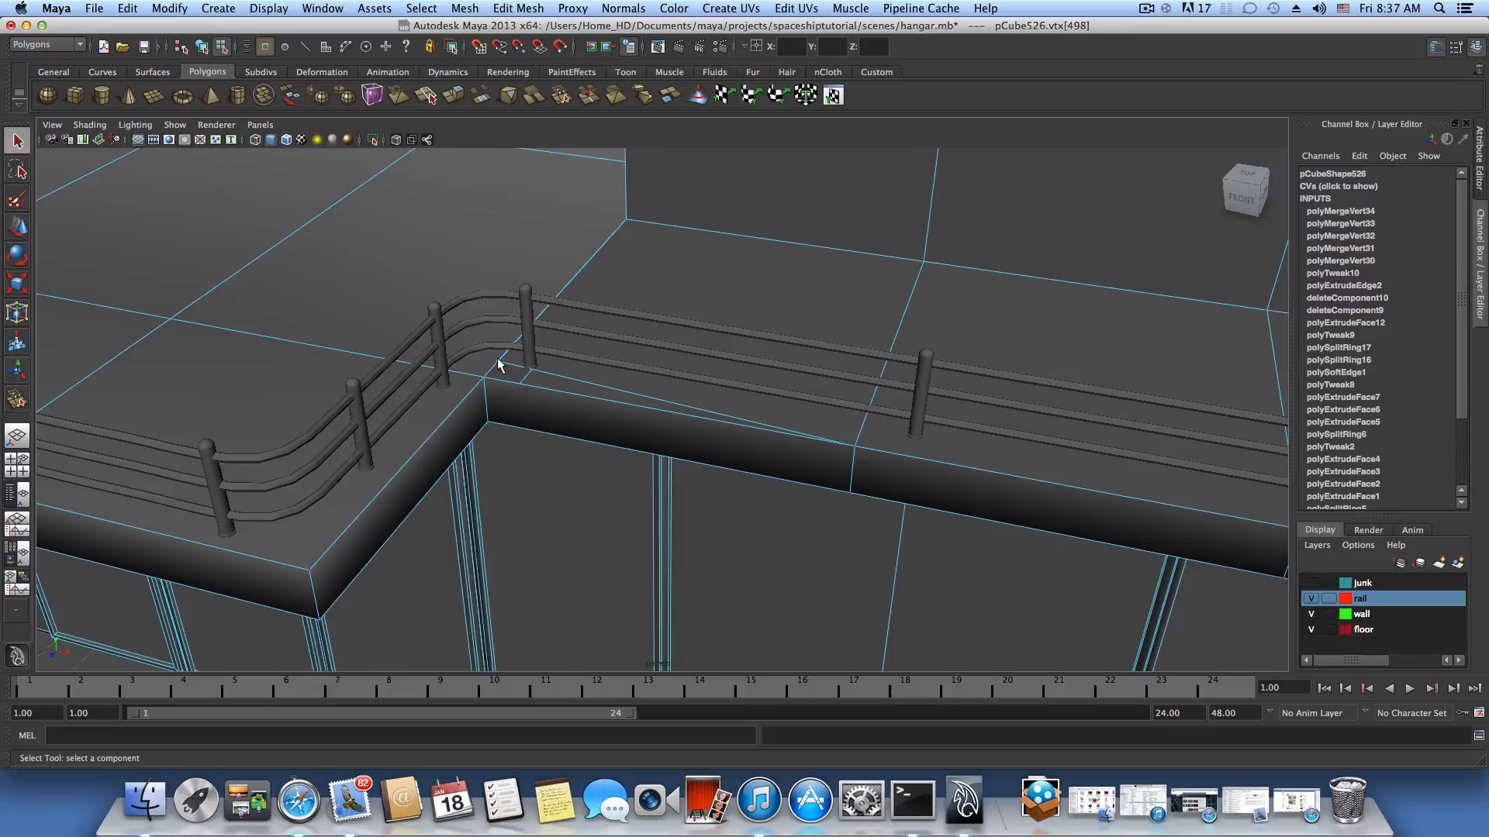
drag(801, 429, 898, 472)
click(518, 8)
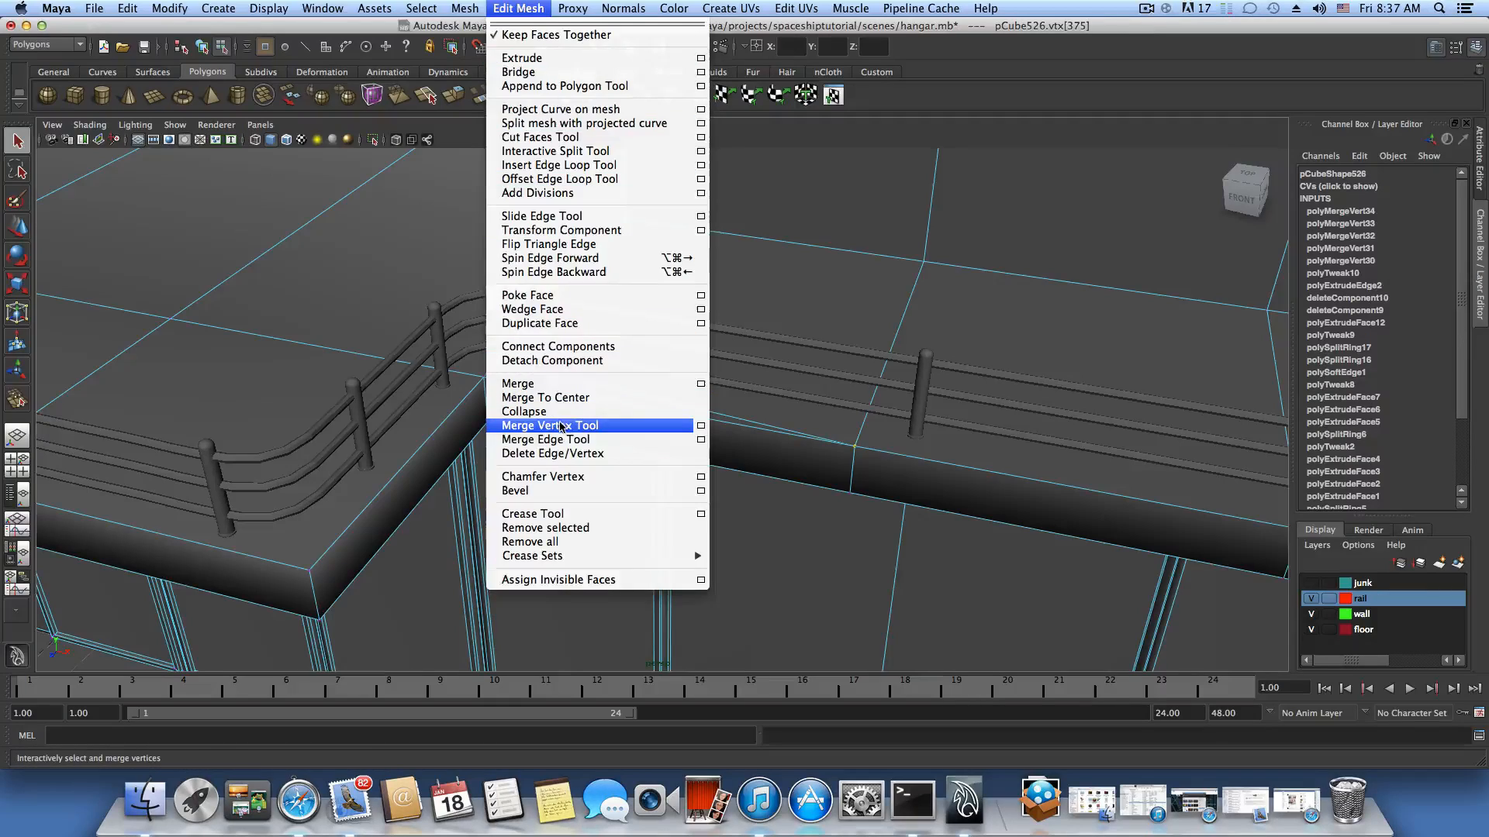
click(560, 425)
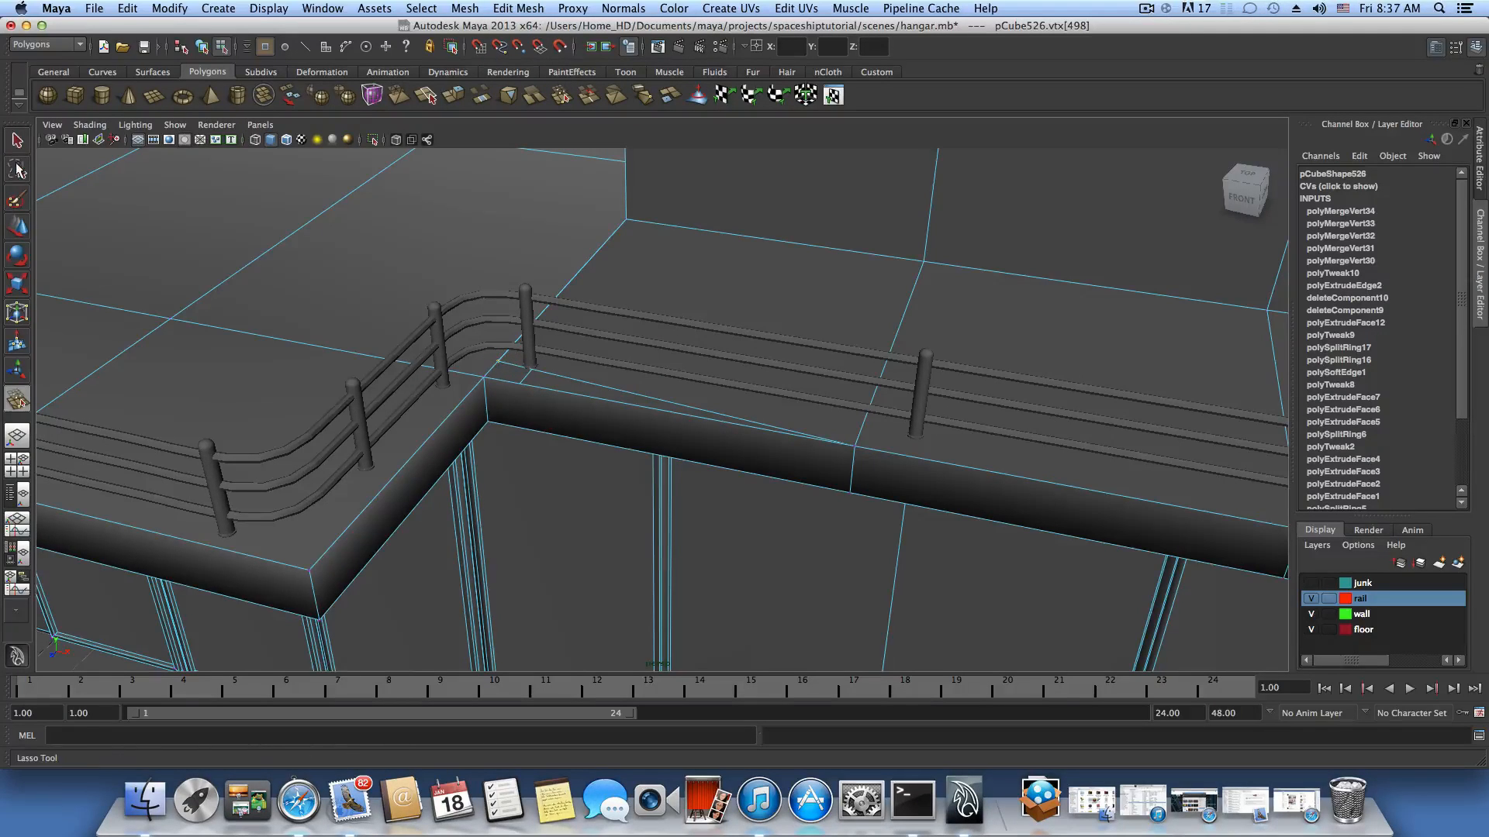
key(q)
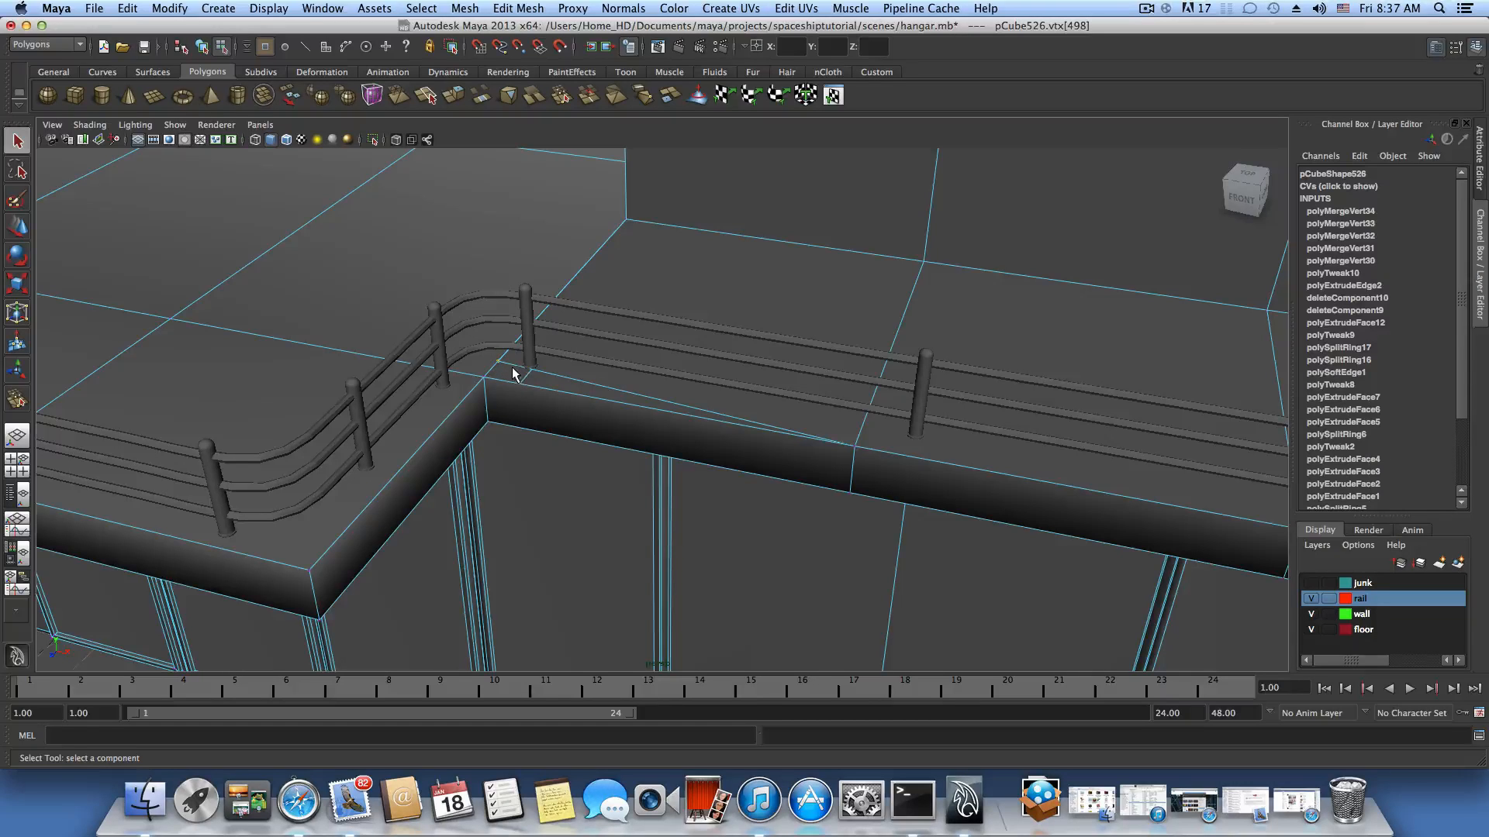
Adjust the strip vertex at the balcony's inner corner with the Move Tool and merge it into the corner vertex.
key(w)
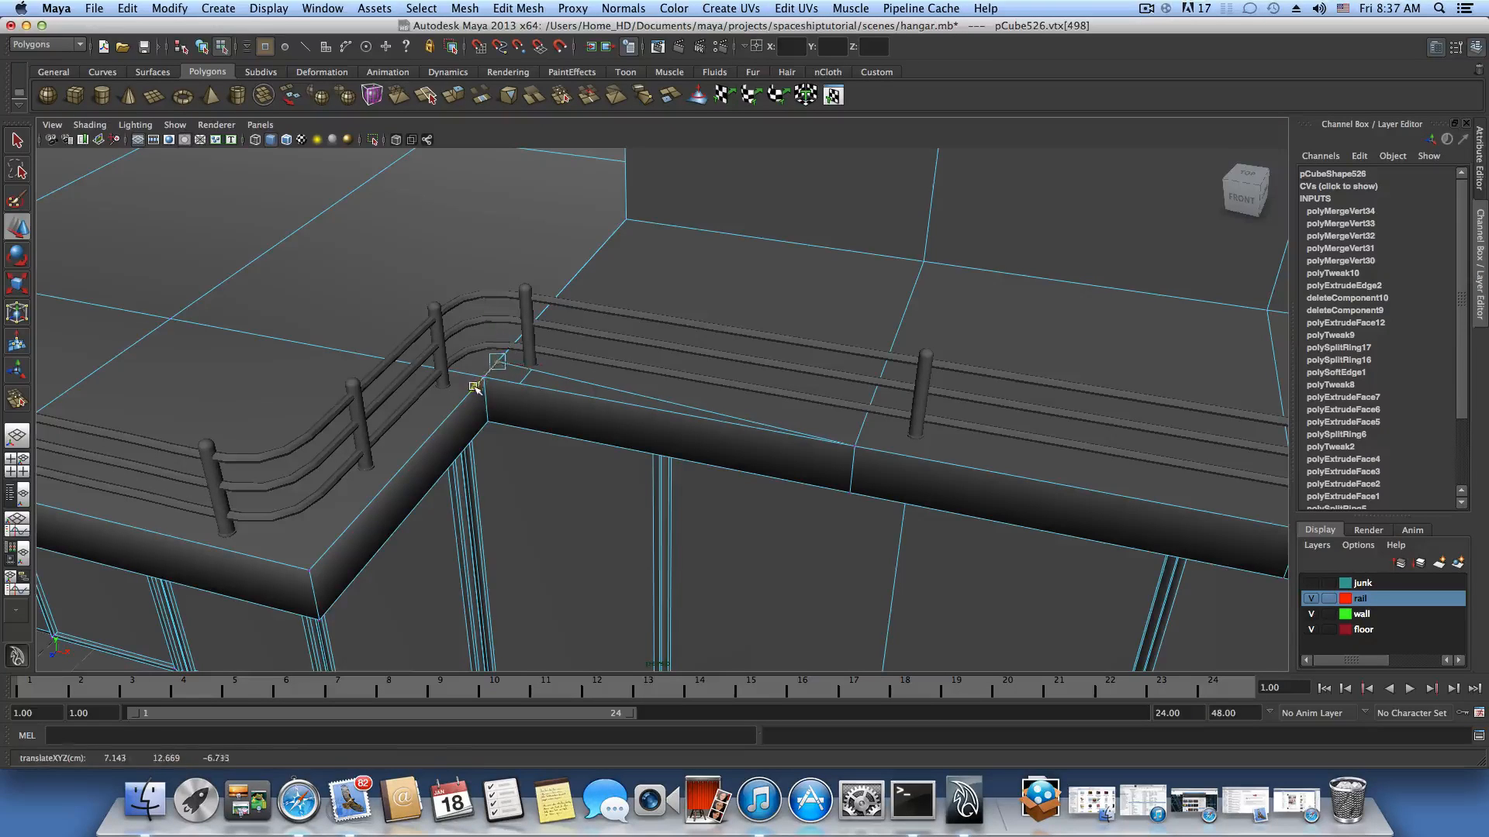
alt+right_drag(474, 391, 596, 383)
alt+middle_drag(508, 349, 603, 381)
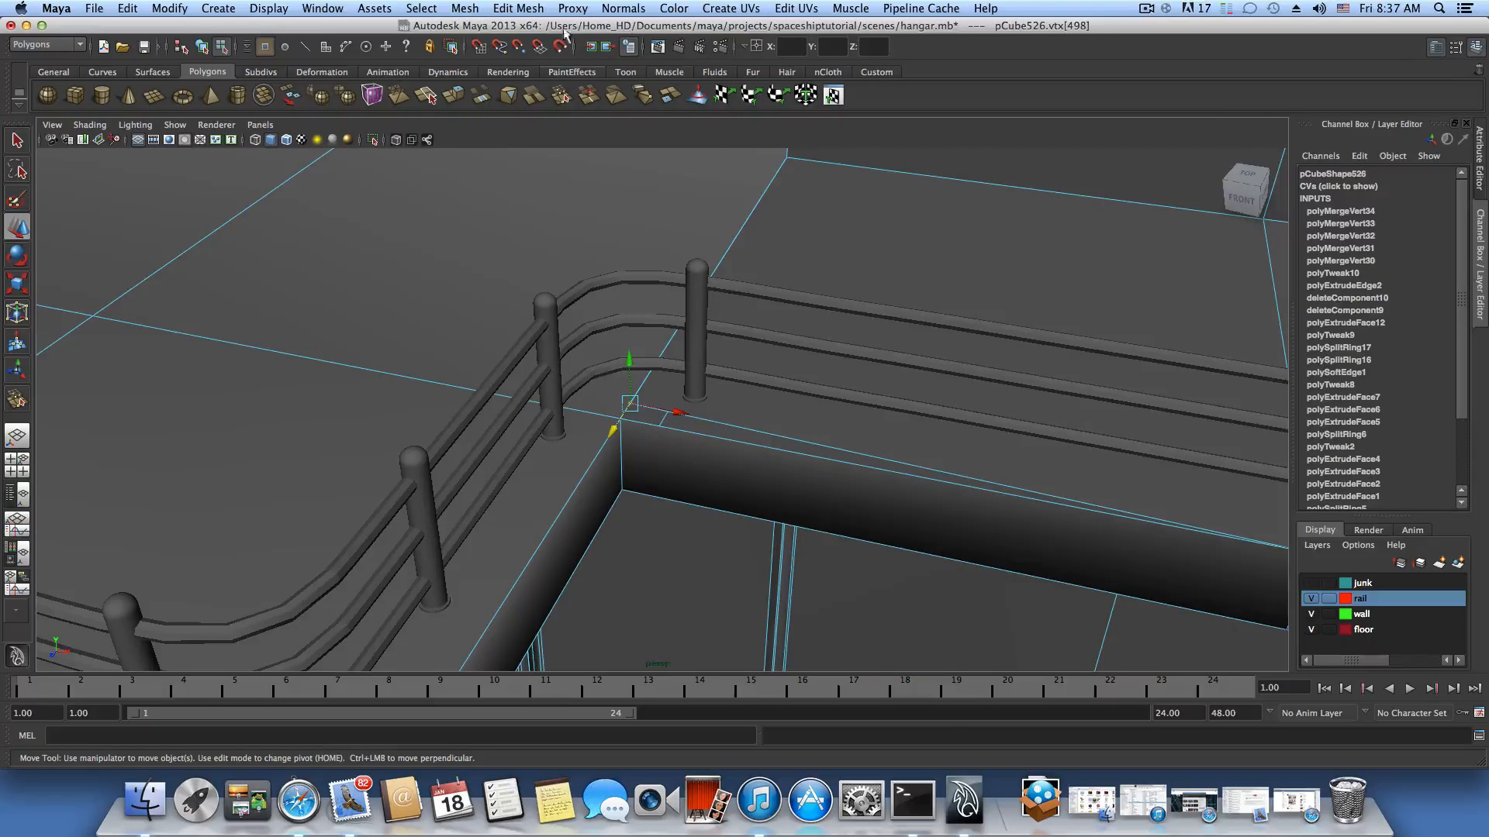
click(518, 8)
click(585, 427)
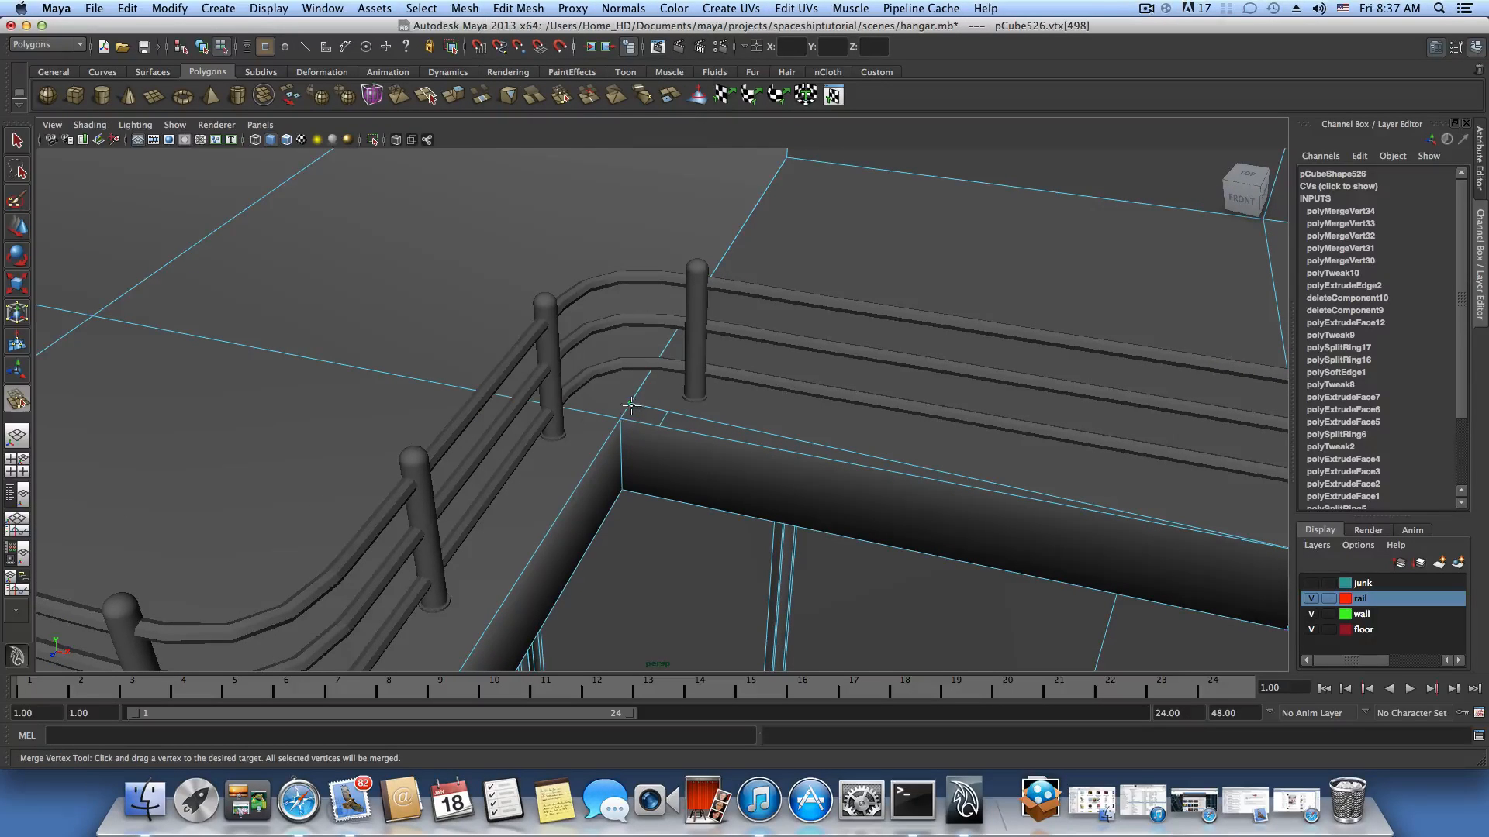
drag(623, 417, 621, 419)
Try to merge further strip vertices into the balcony edge beside the railing posts near the corner.
alt+right_drag(744, 435, 369, 365)
alt+middle_drag(369, 366, 434, 308)
alt+drag(434, 309, 758, 454)
alt+right_drag(759, 455, 837, 487)
alt+middle_drag(838, 487, 683, 458)
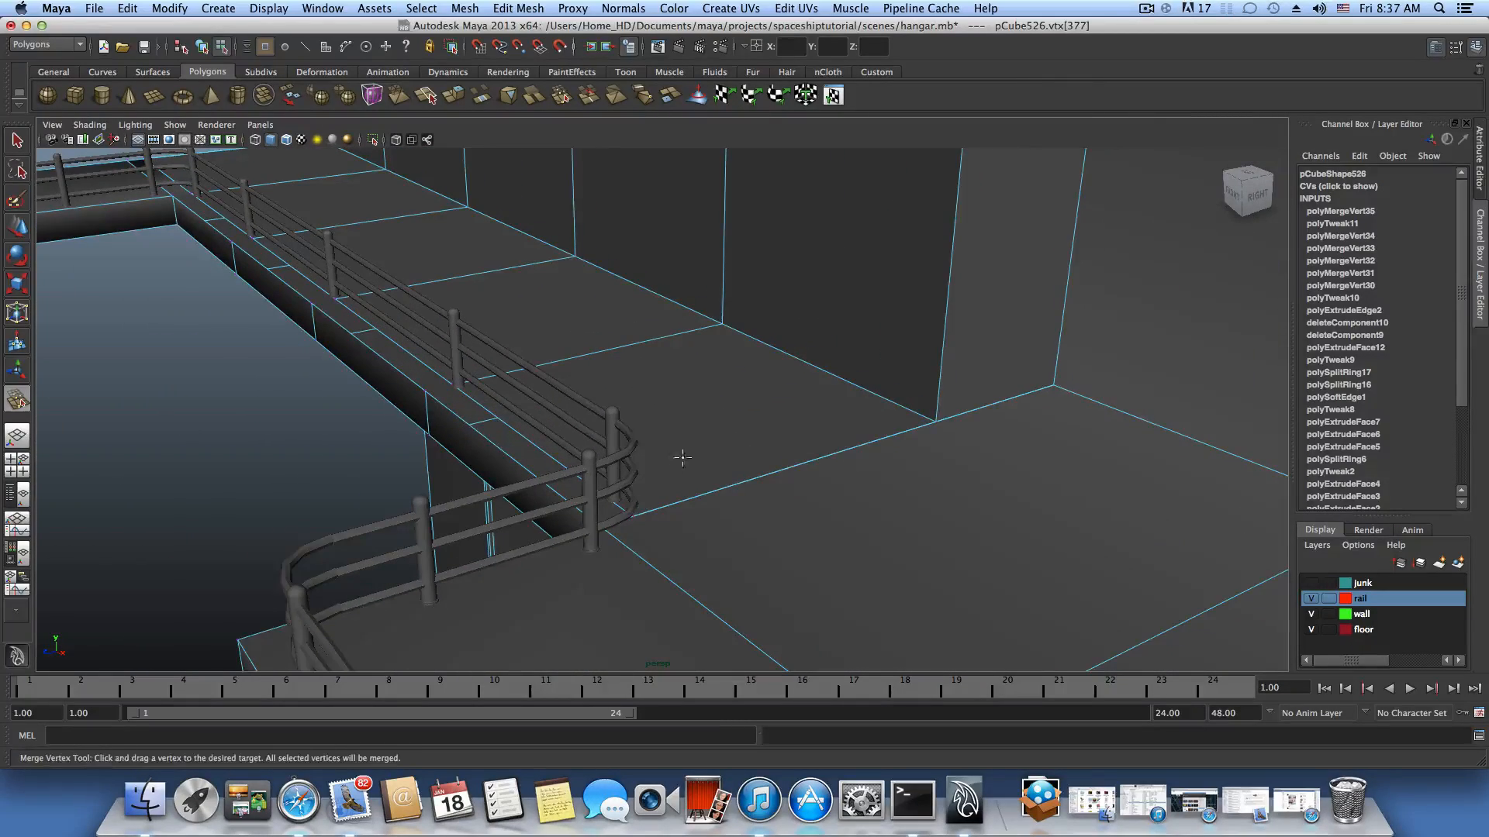
click(618, 520)
alt+drag(623, 513, 582, 436)
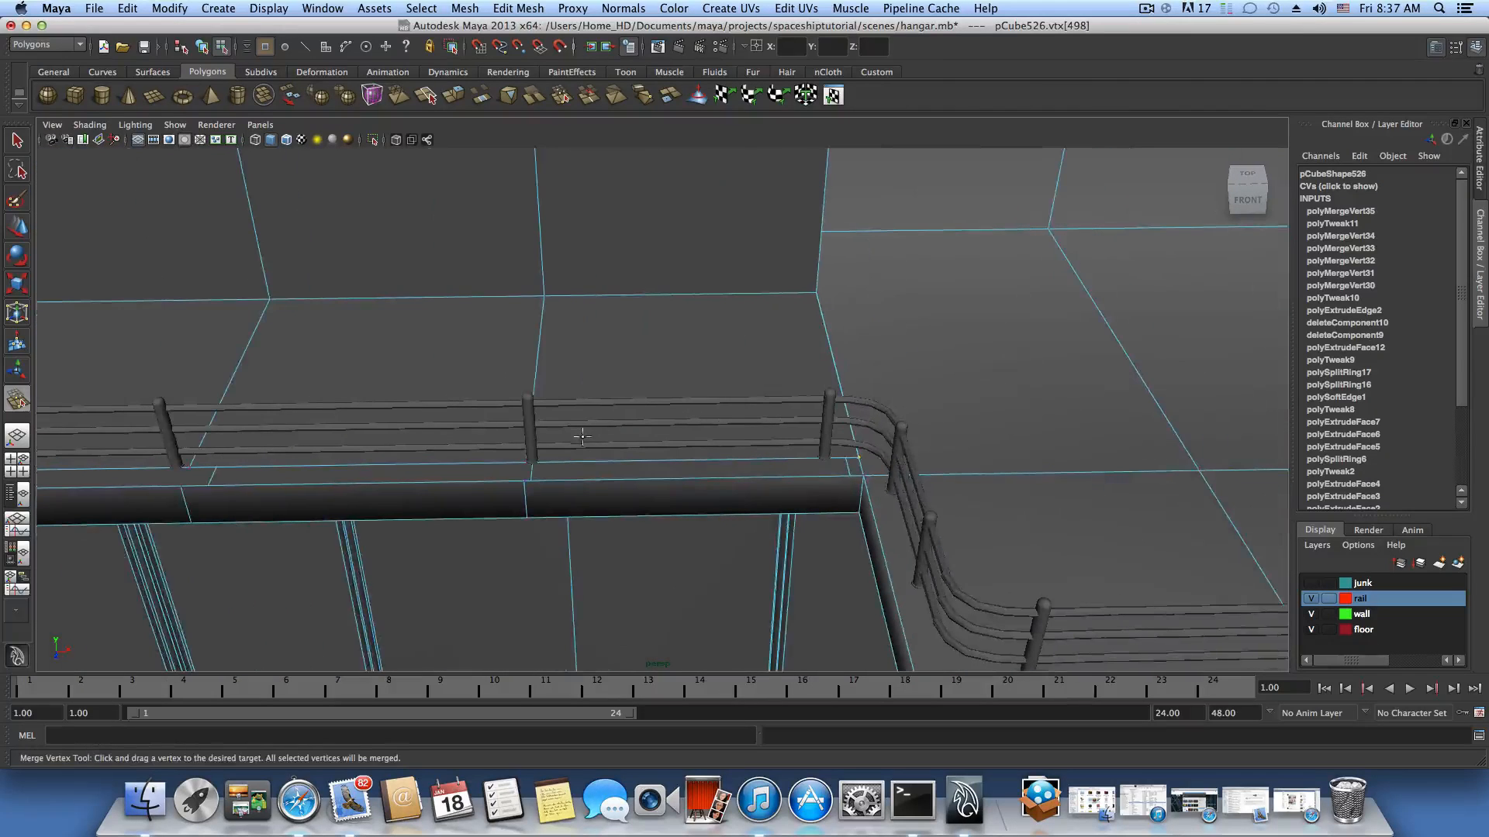
click(864, 478)
drag(521, 484, 524, 481)
Leave vertex editing, return to object selection, and hide the rail and floor layers, keeping the wall layer visible.
key(q)
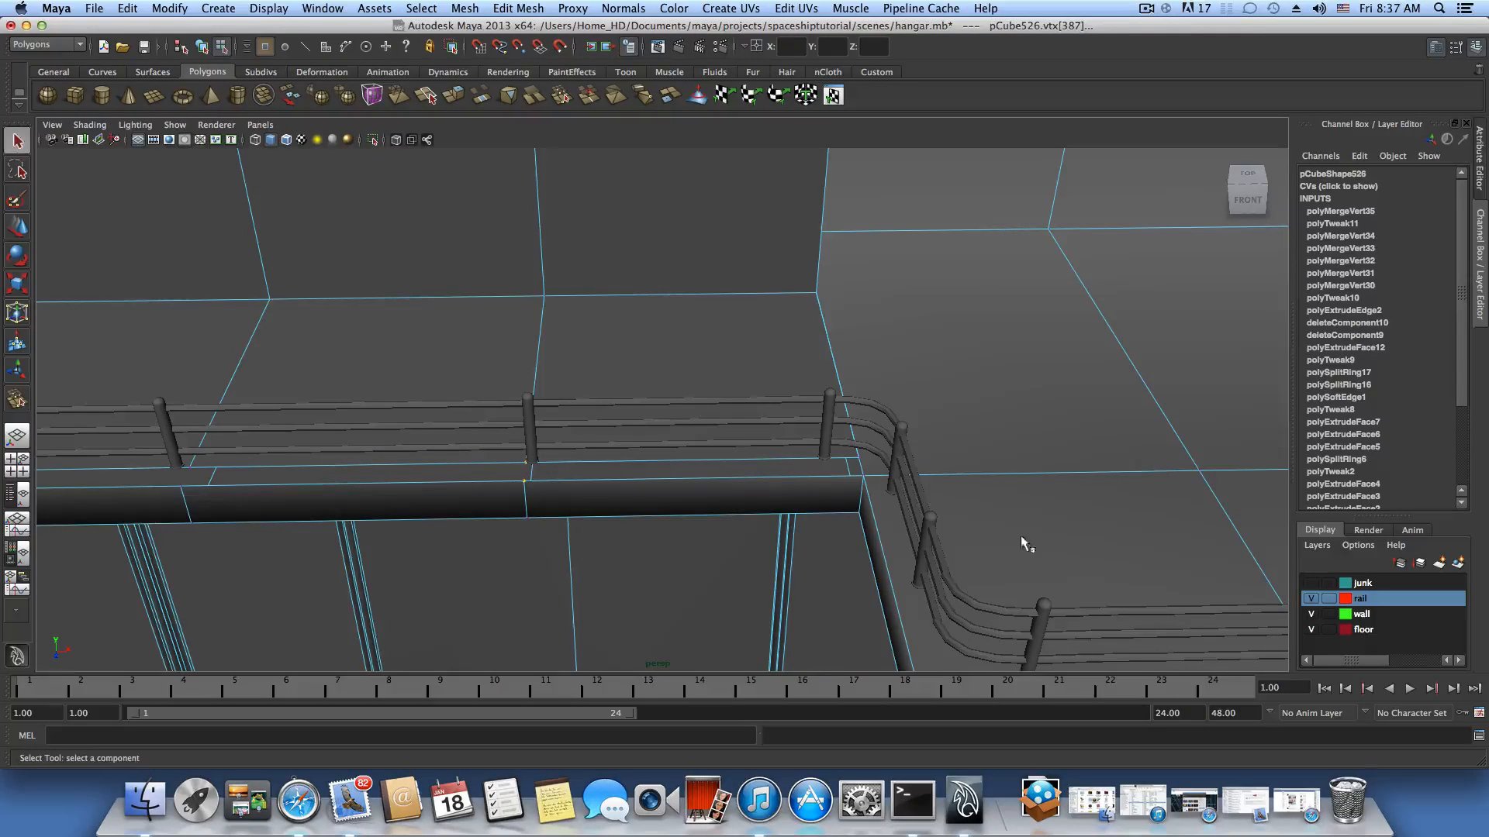
drag(1068, 528, 808, 344)
right_drag(595, 407, 592, 571)
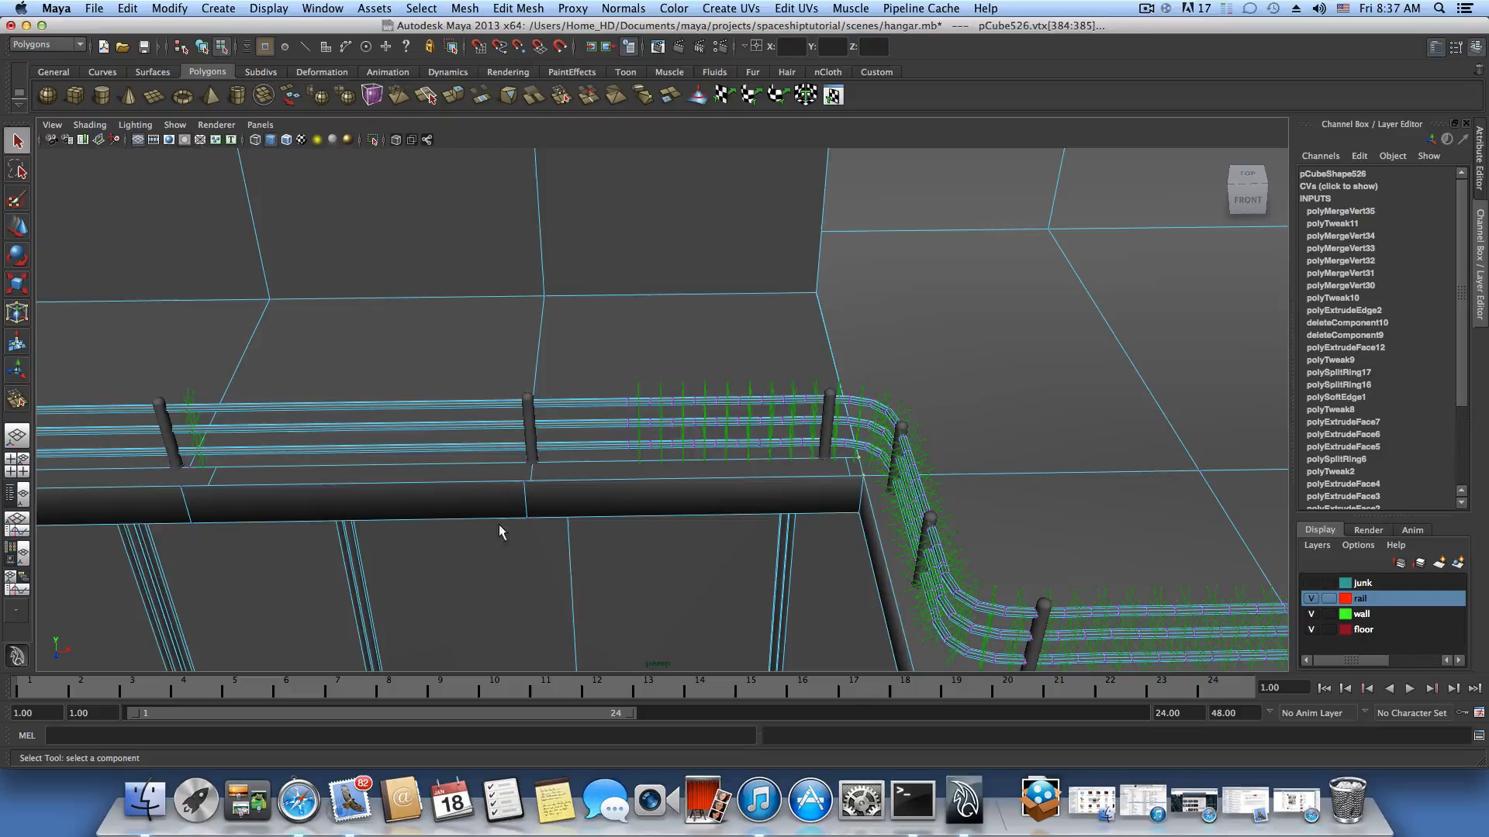
key(F8)
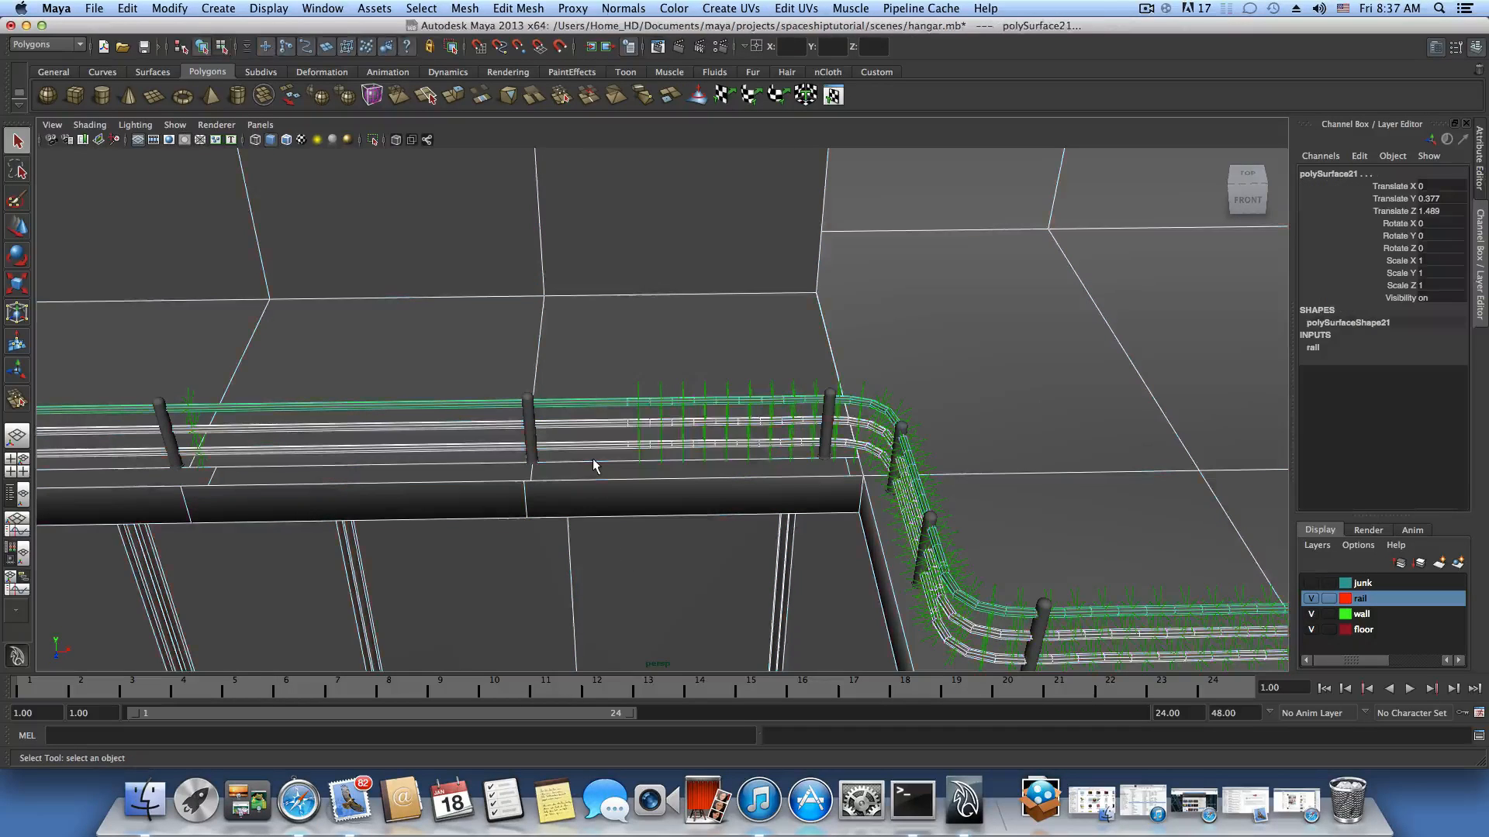
scroll(598, 473, down, 6)
click(1311, 599)
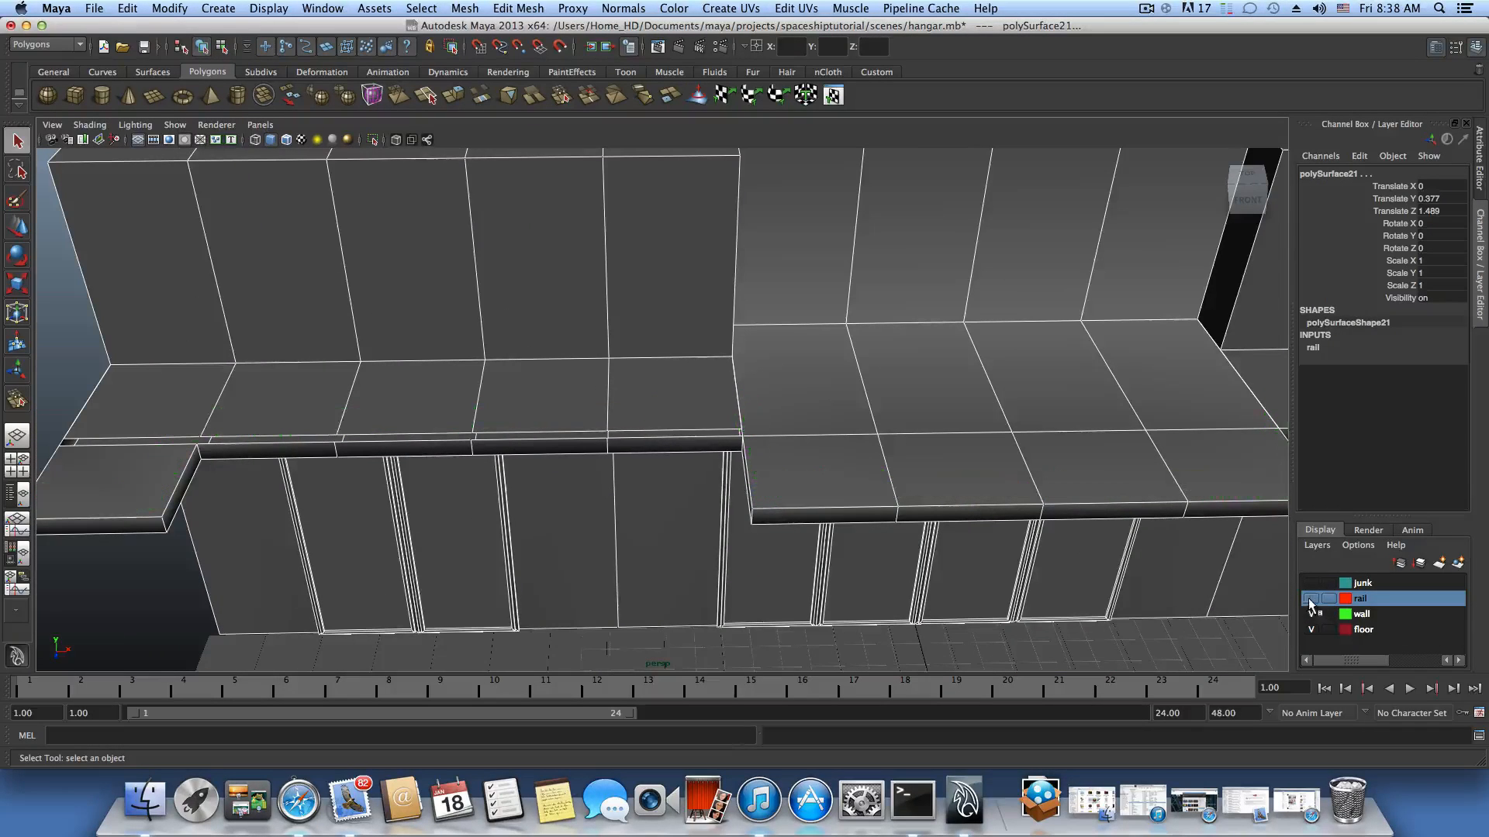
click(1311, 613)
click(1311, 613)
click(1311, 630)
Select the wall mesh and merge the strip's end vertex into the balcony's inner corner vertex with the Merge Vertex Tool.
alt+drag(899, 564, 746, 381)
click(744, 380)
alt+drag(708, 442, 405, 338)
click(518, 8)
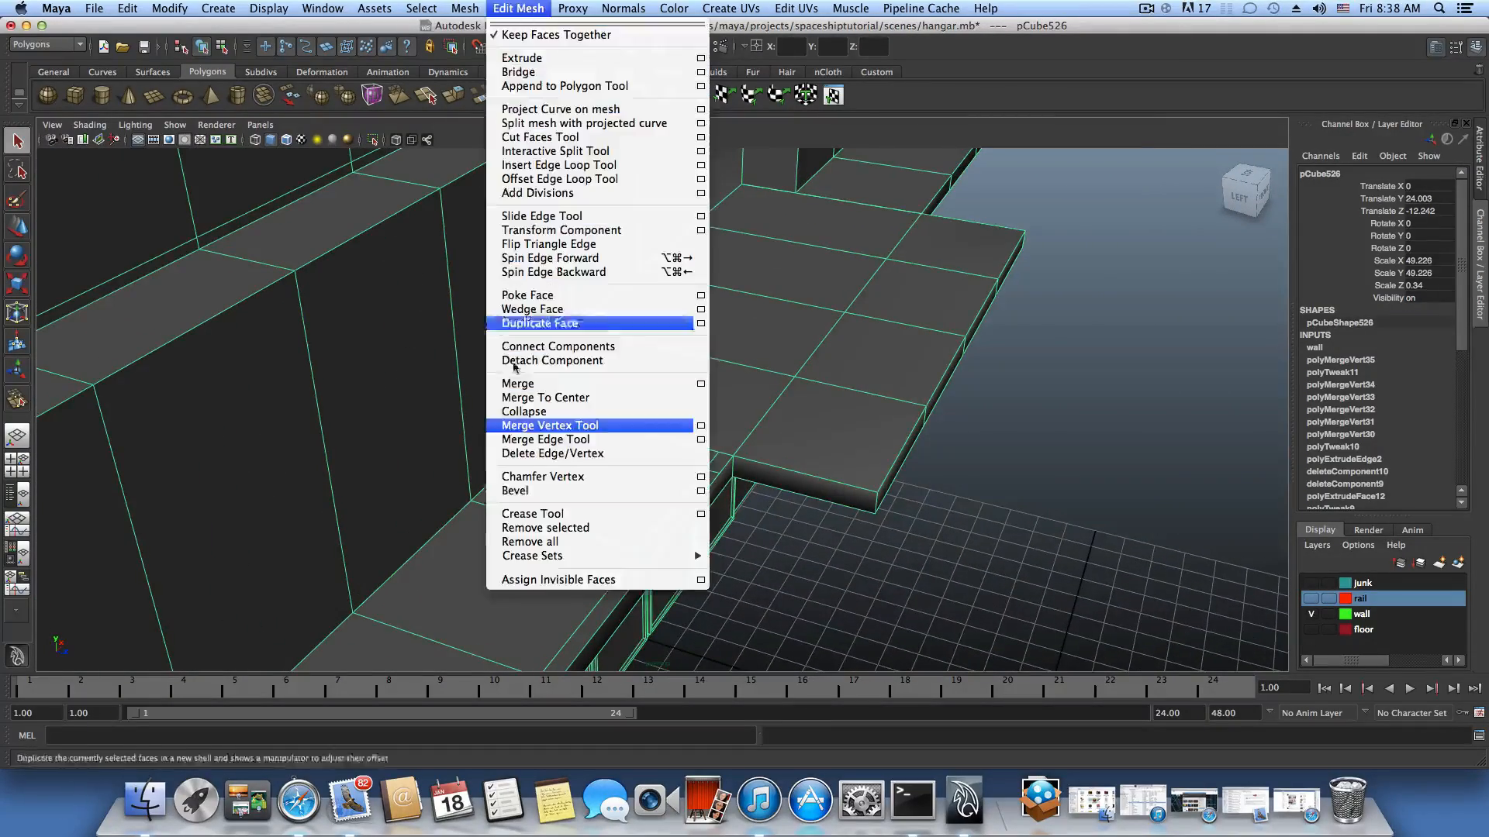
click(550, 425)
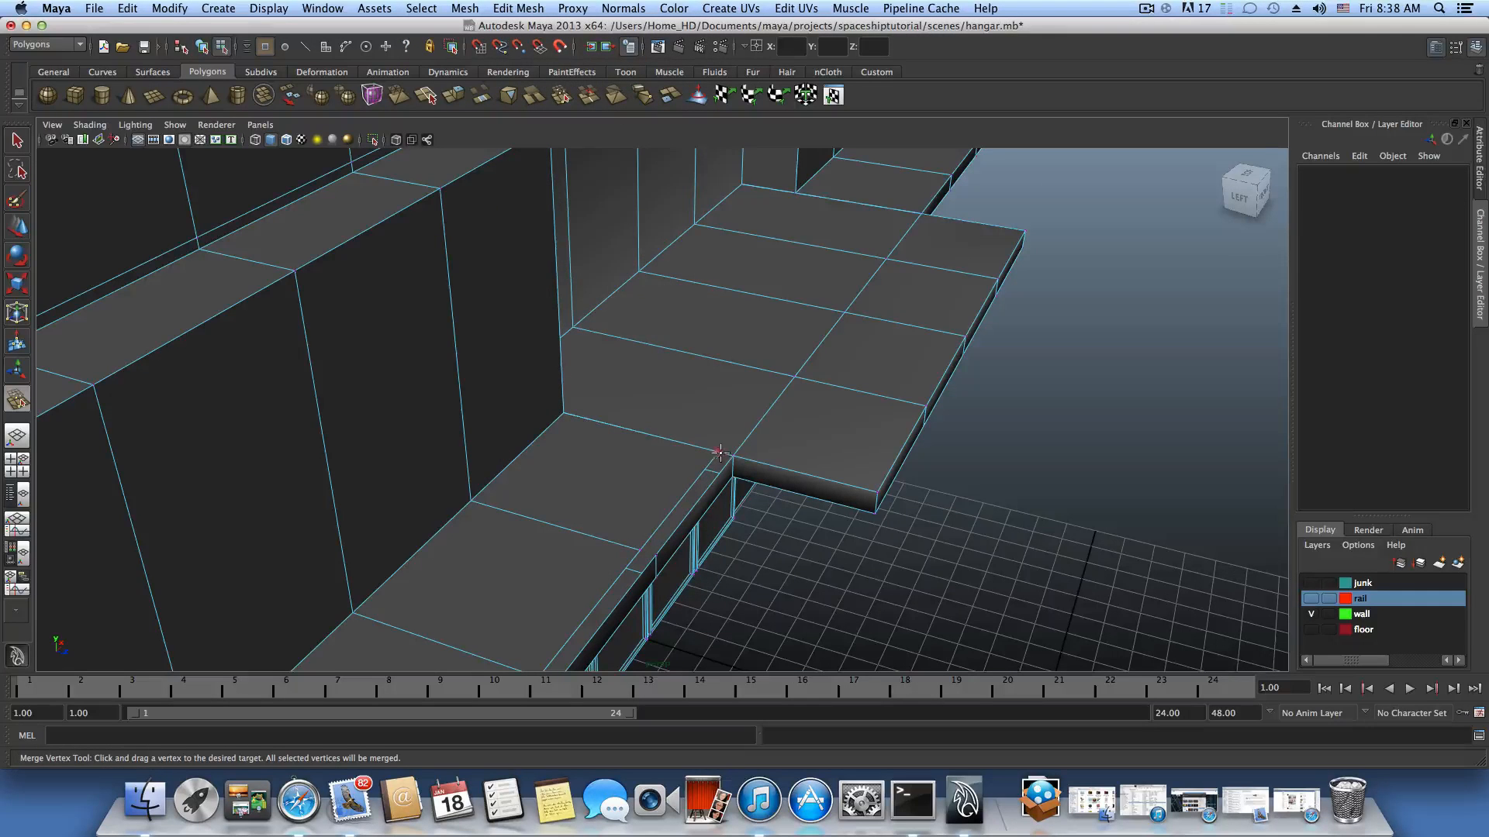
drag(729, 453, 732, 455)
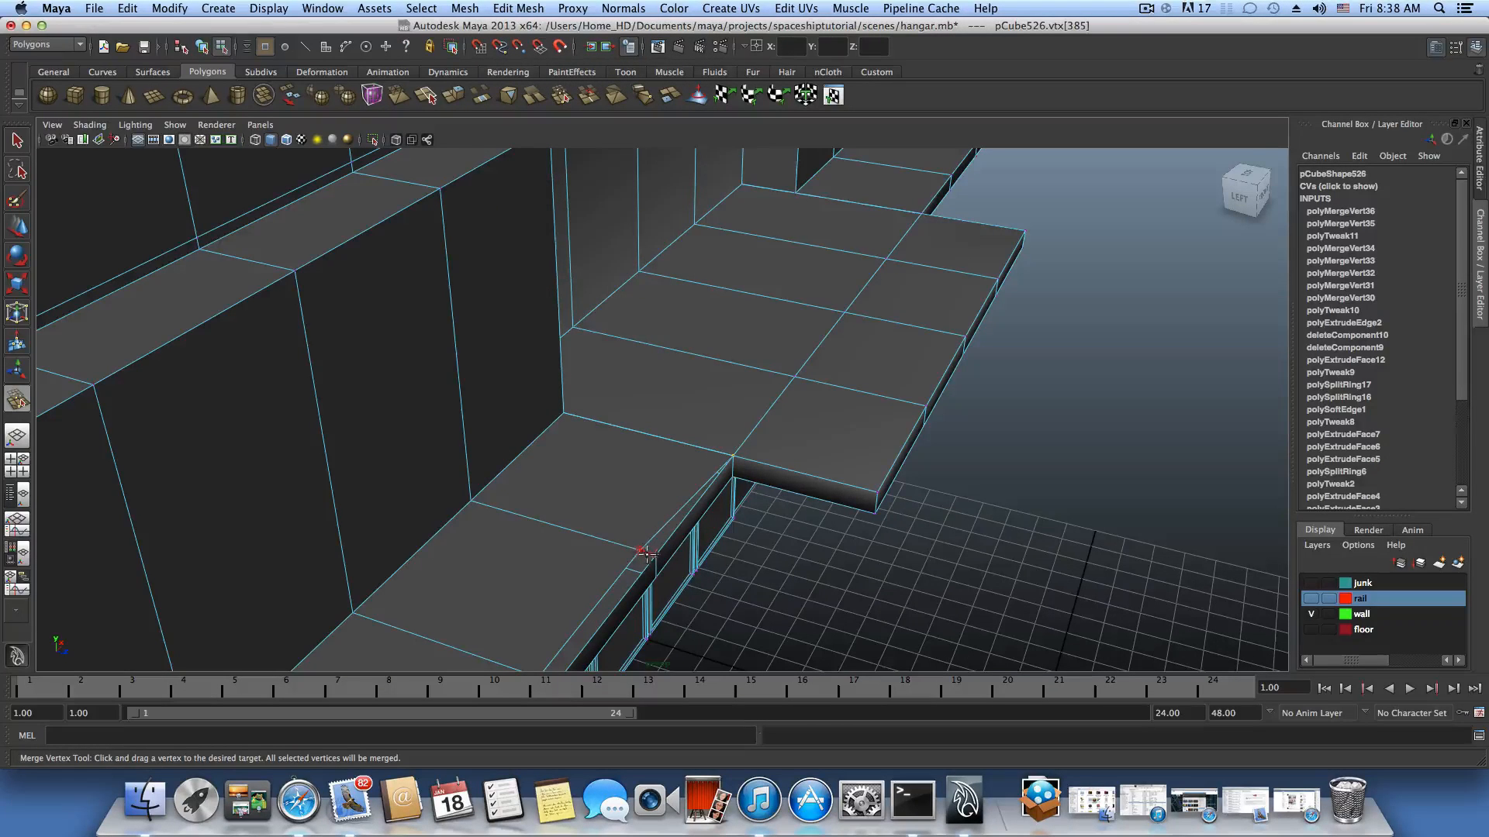
Merge the remaining strip vertices one by one into the balcony edge, as far as the outer end of the wall.
drag(640, 550, 718, 518)
alt+middle_drag(729, 547, 763, 494)
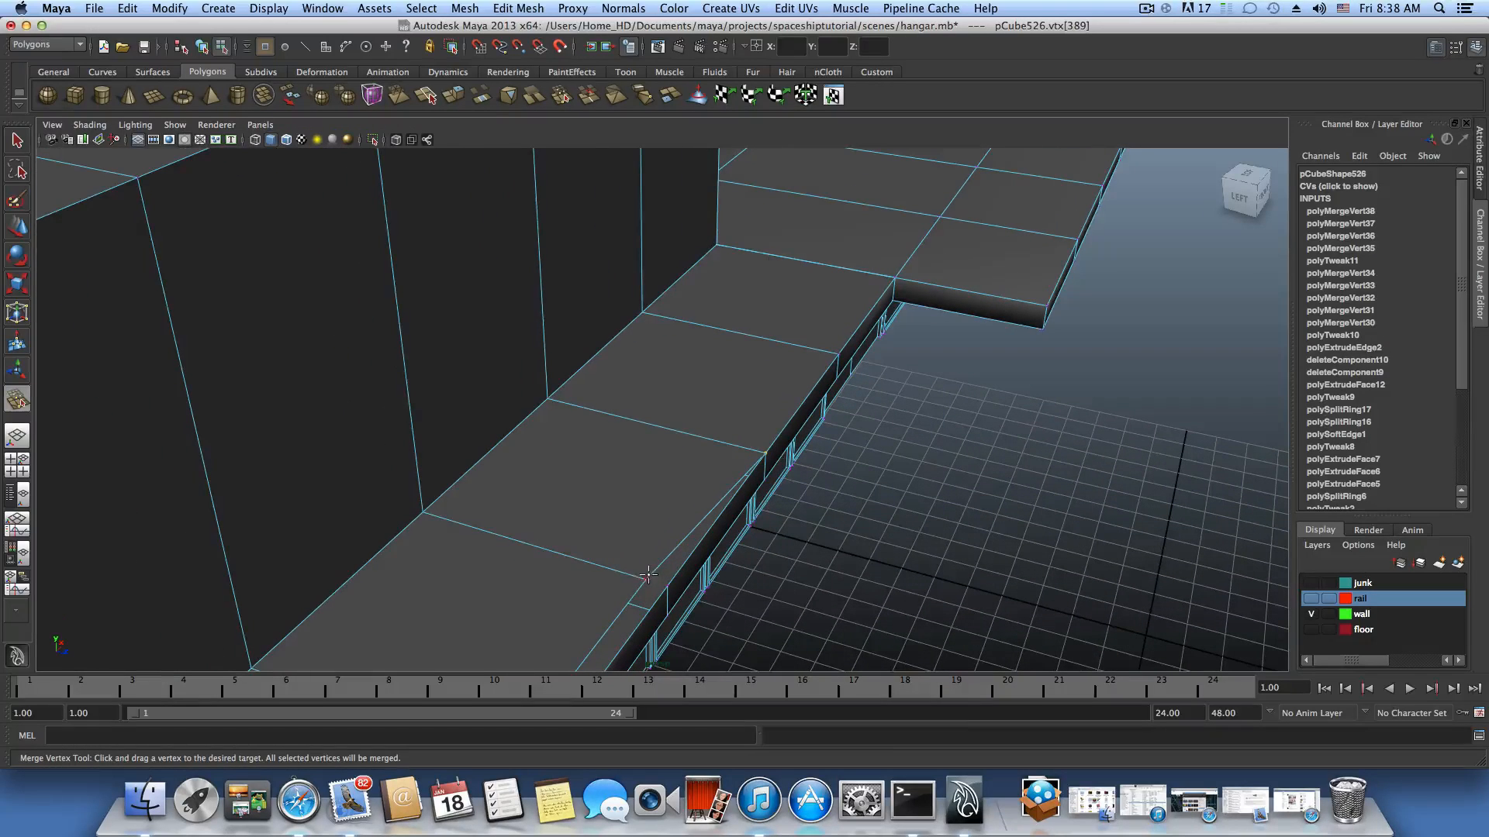
drag(643, 578, 652, 595)
alt+drag(771, 611, 626, 474)
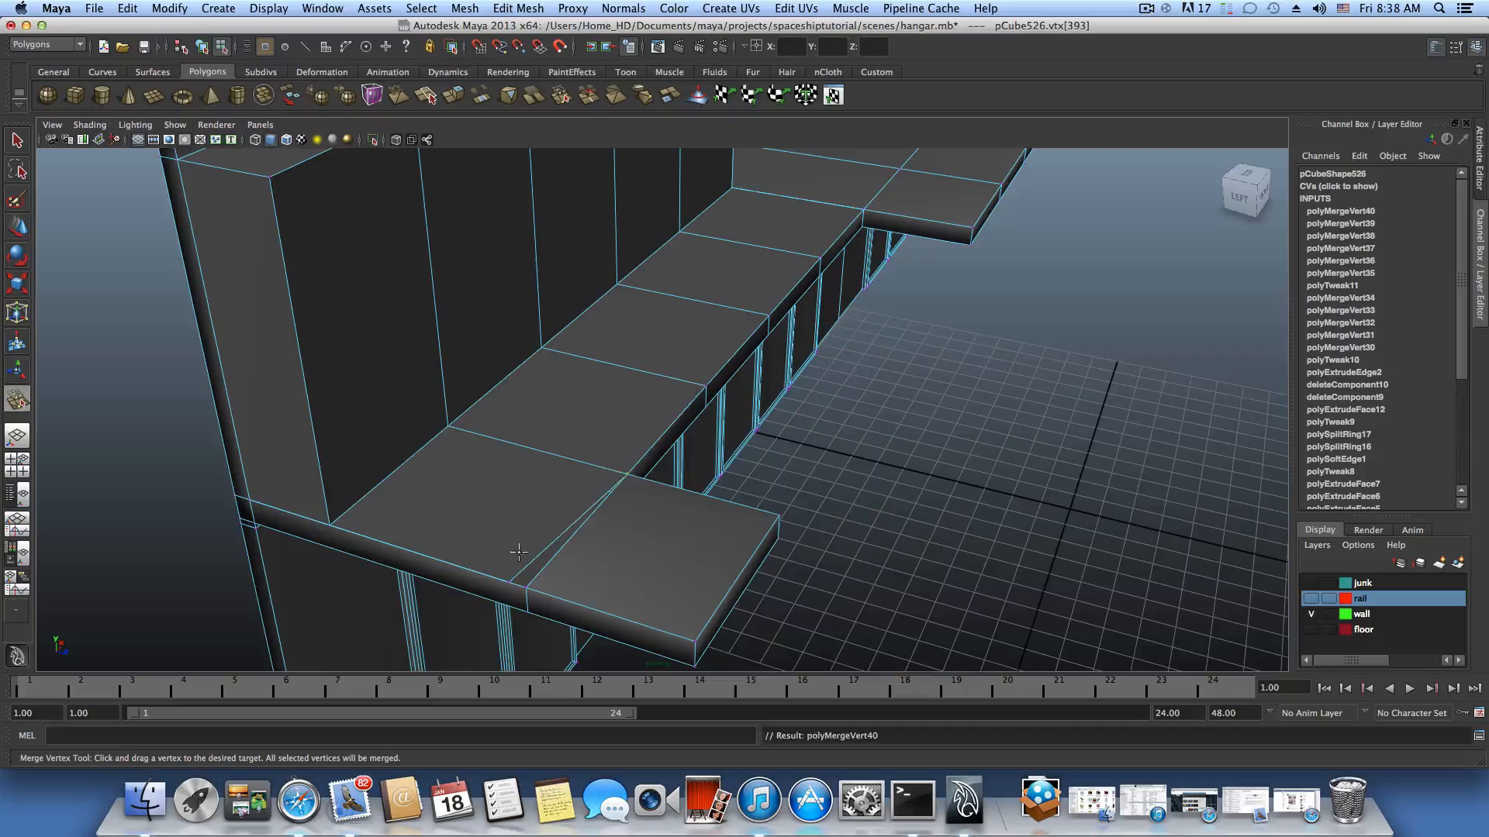
drag(515, 581, 542, 543)
alt+drag(643, 469, 478, 463)
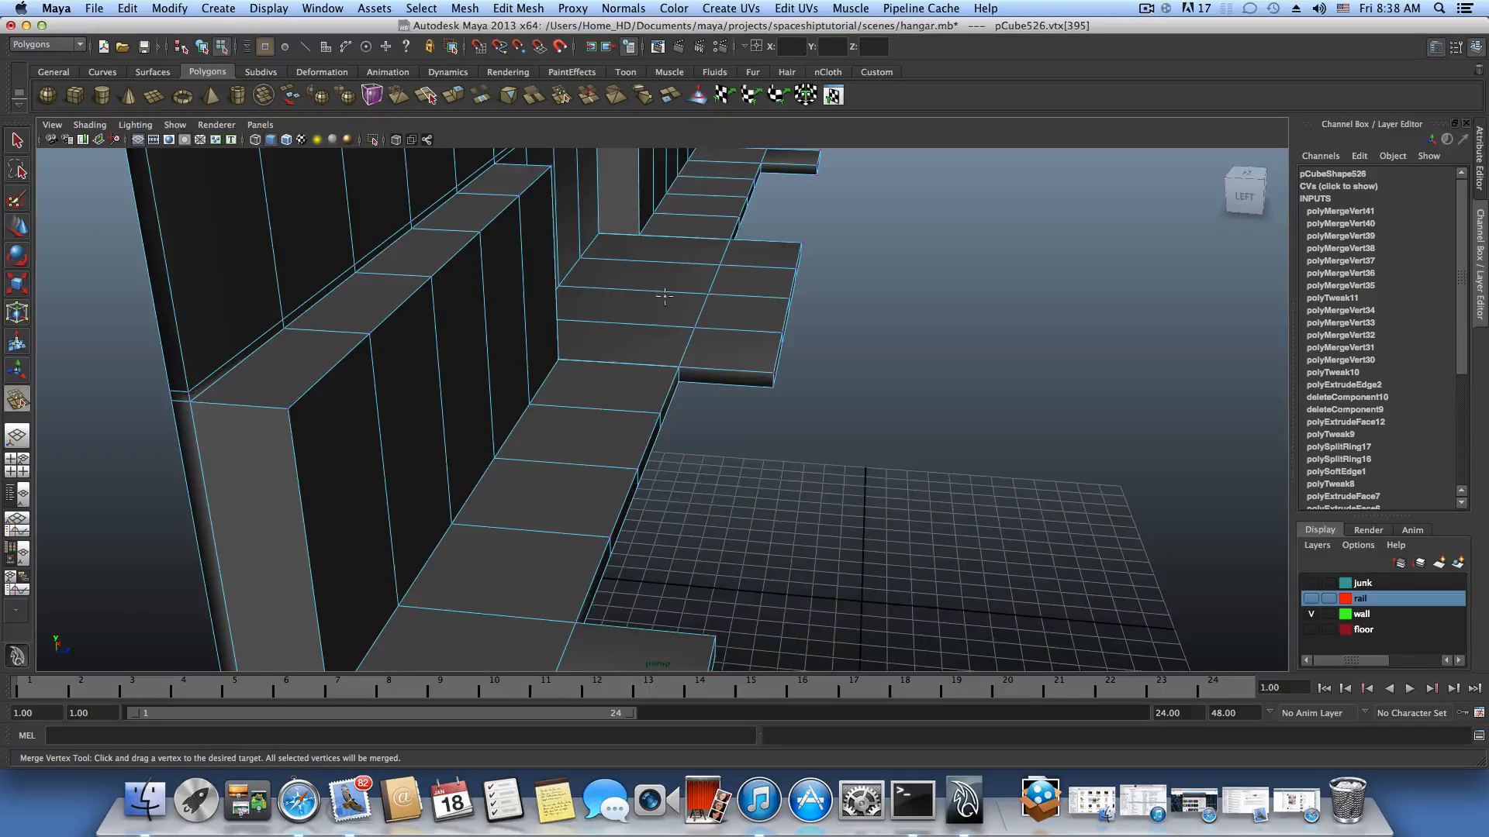
Start an Interactive Split across the recessed bay's floor from the base corner of the right-hand wall block.
alt+drag(491, 450, 353, 447)
alt+drag(812, 447, 395, 435)
alt+drag(655, 450, 505, 452)
alt+right_drag(505, 452, 847, 505)
alt+drag(721, 482, 628, 489)
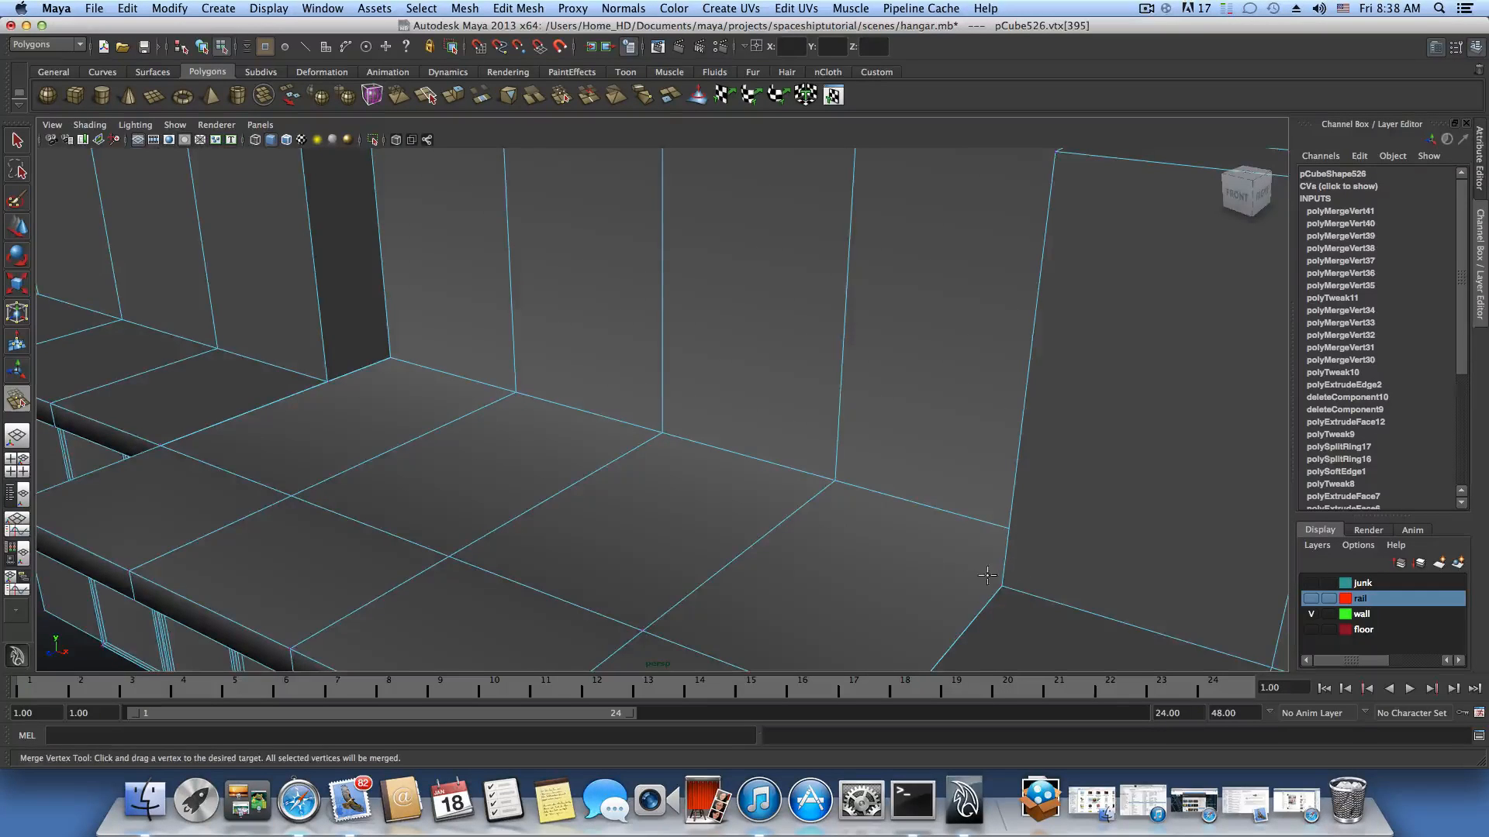
alt+drag(987, 574, 1079, 597)
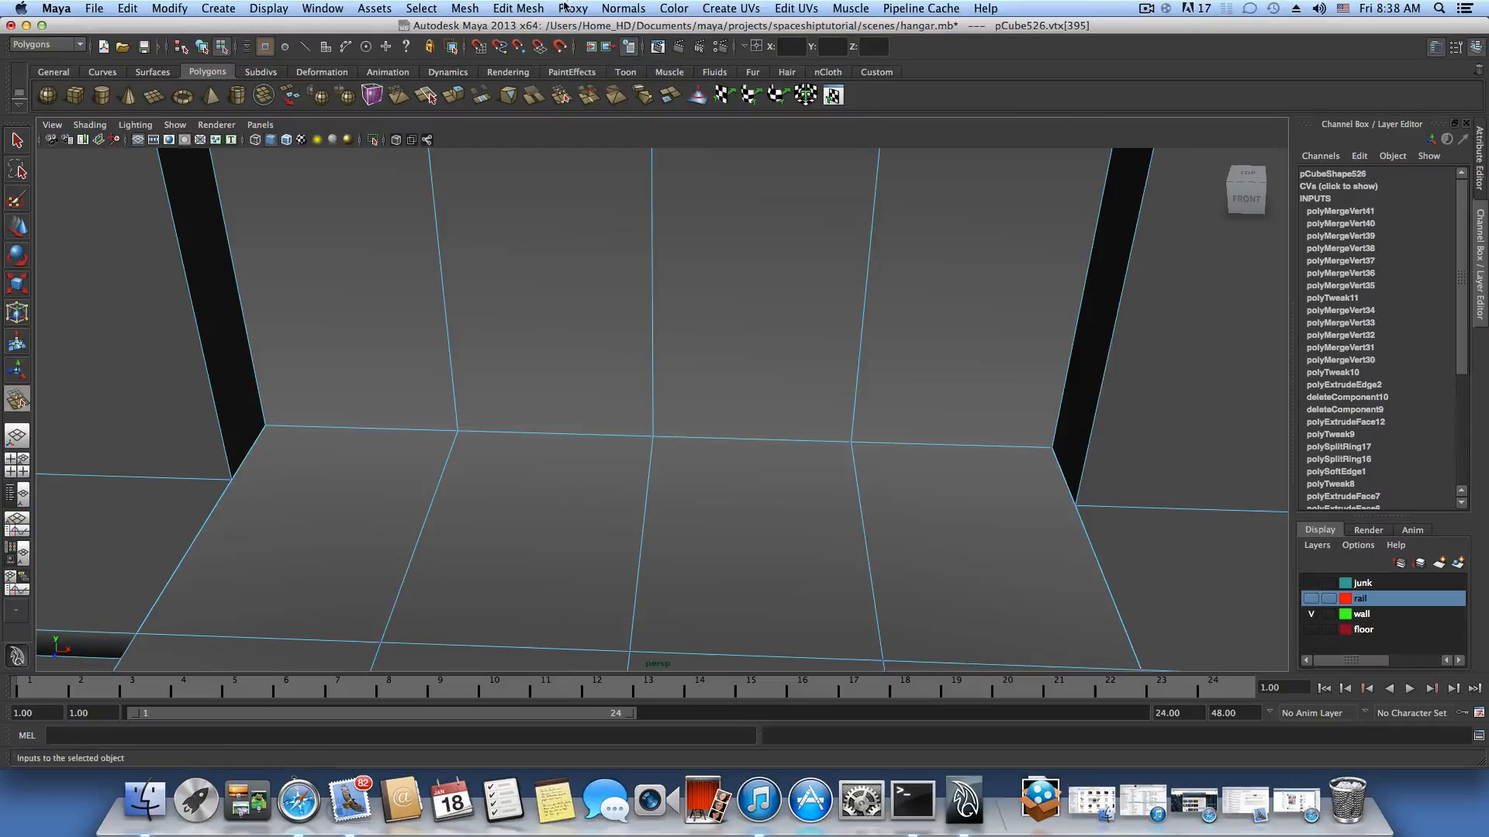
click(530, 7)
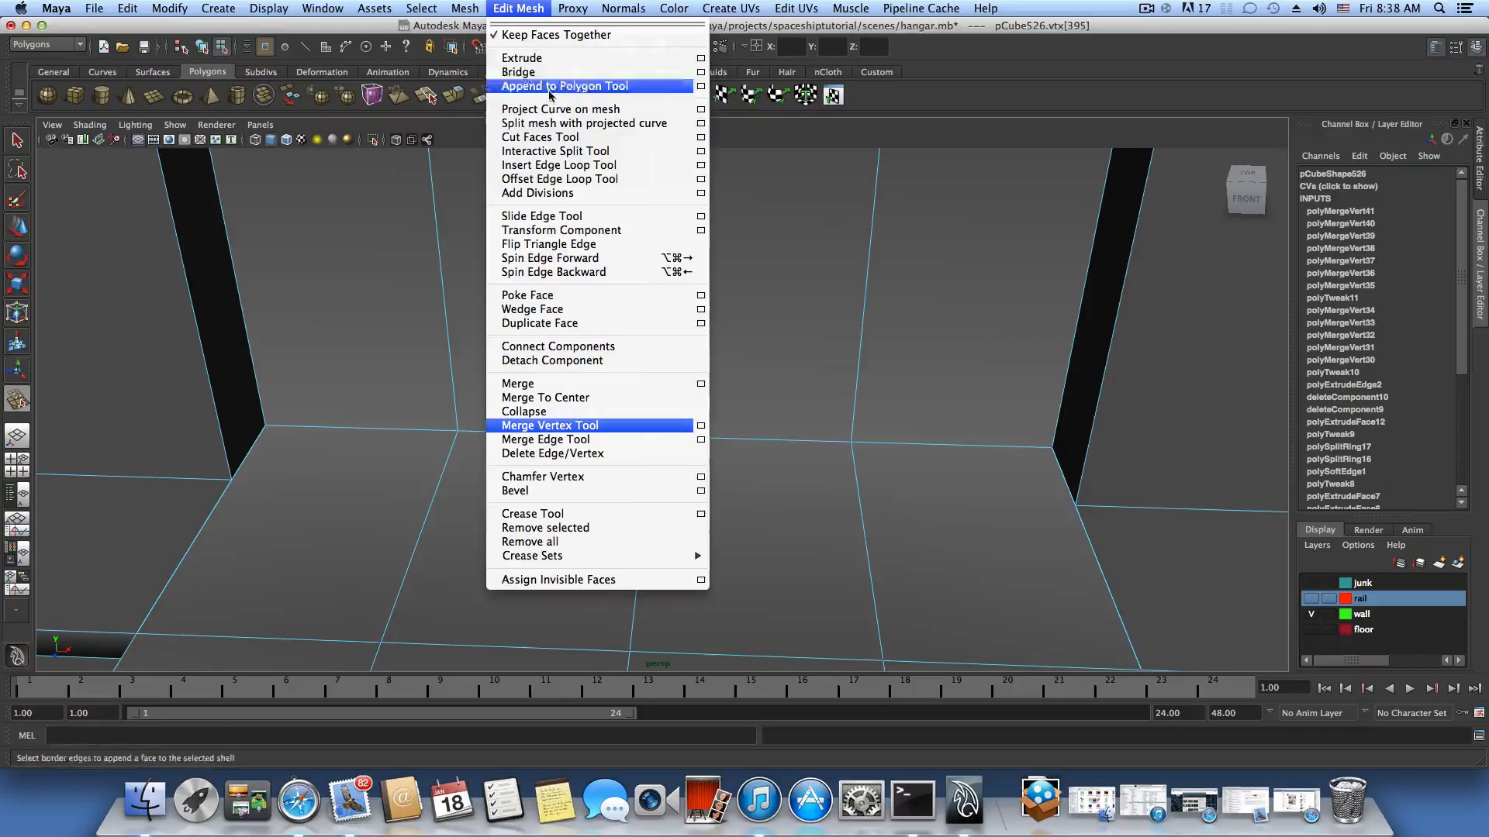
click(564, 151)
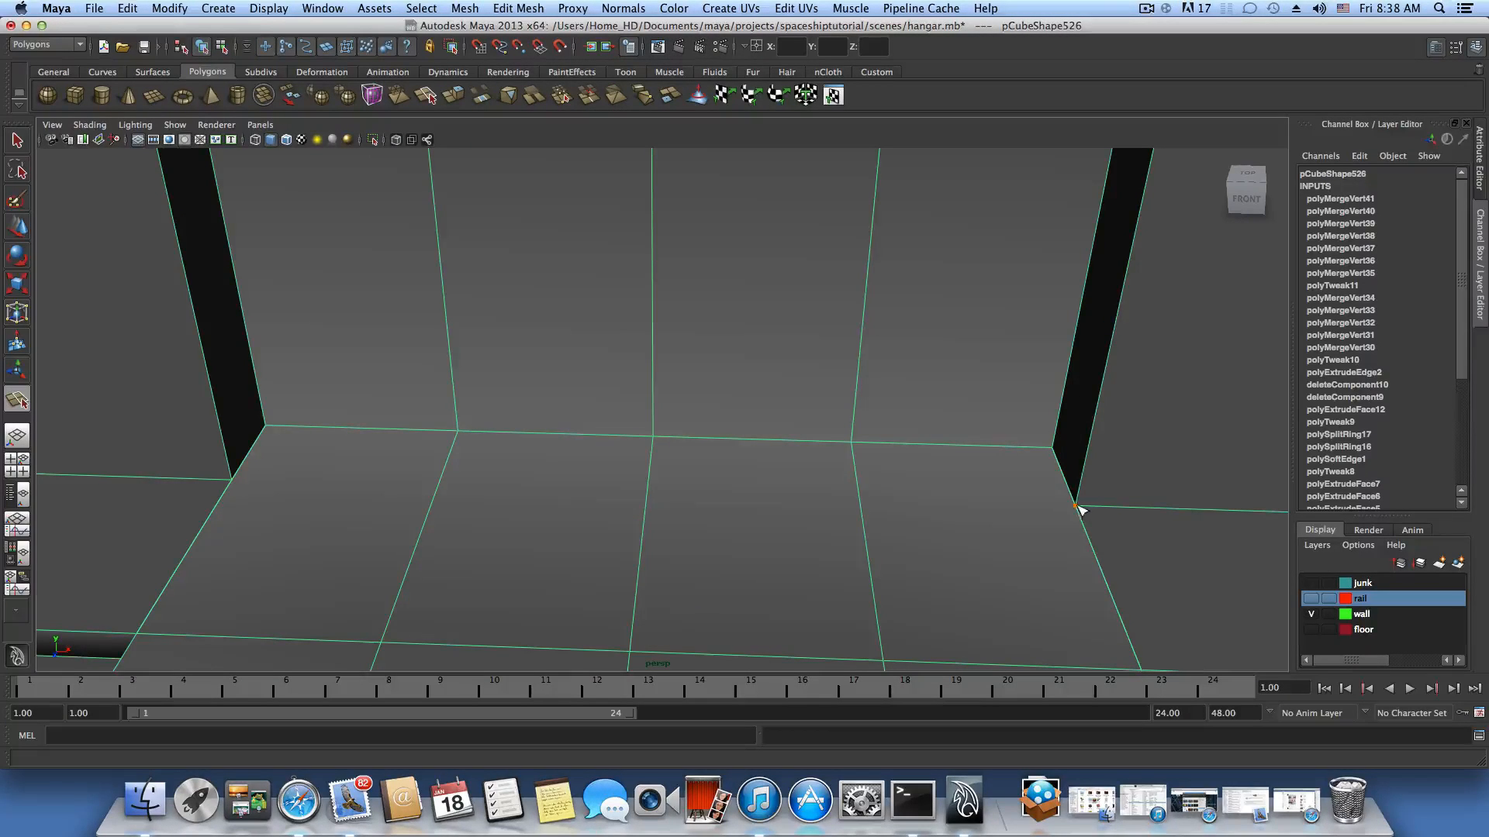
click(1040, 515)
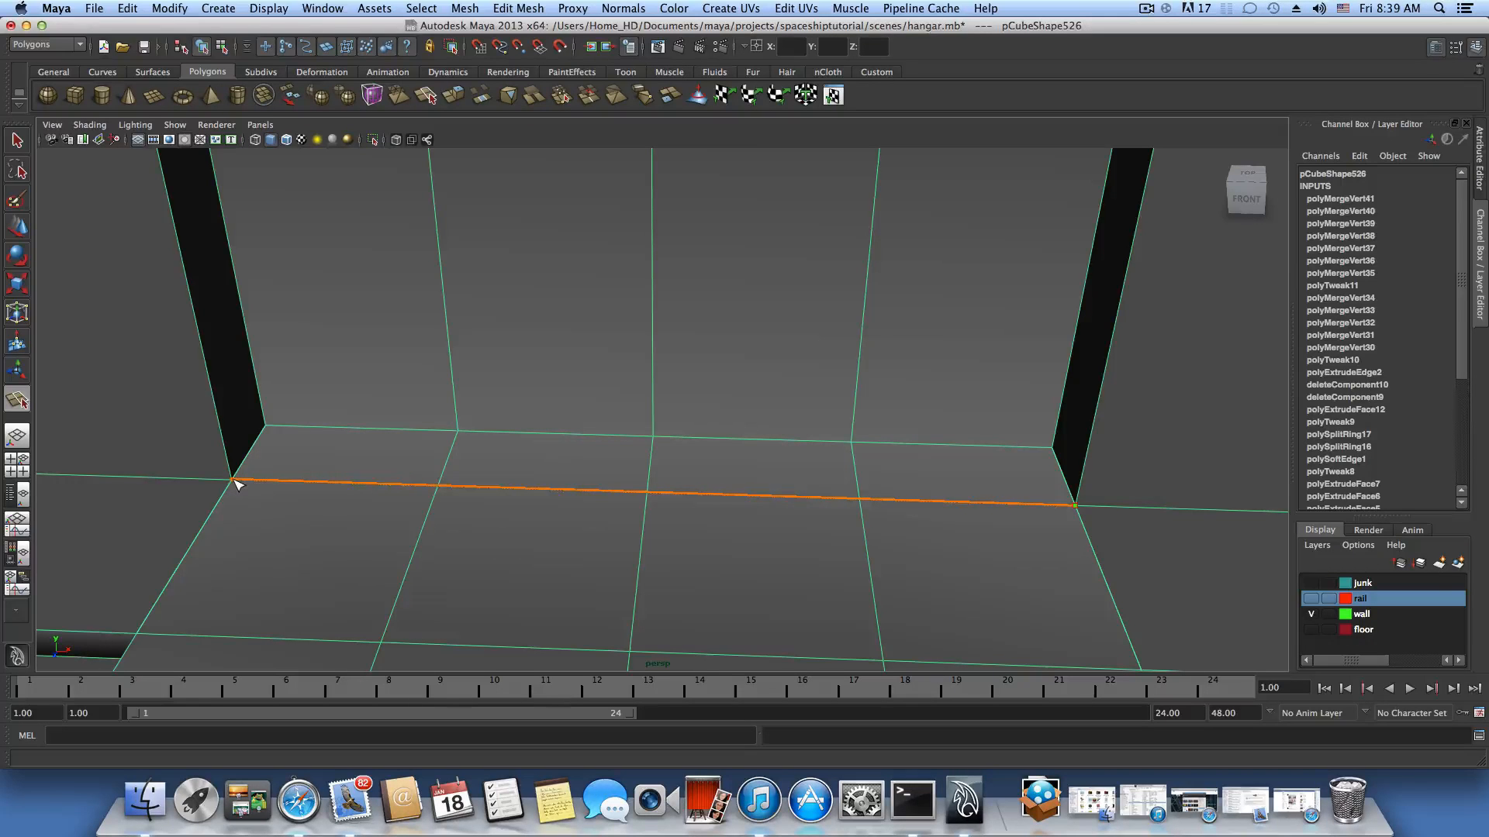
Try to end the split line at the left-hand wall block's base corner and commit the cut.
alt+drag(235, 480, 226, 565)
alt+middle_drag(325, 521, 463, 425)
alt+right_drag(463, 425, 426, 445)
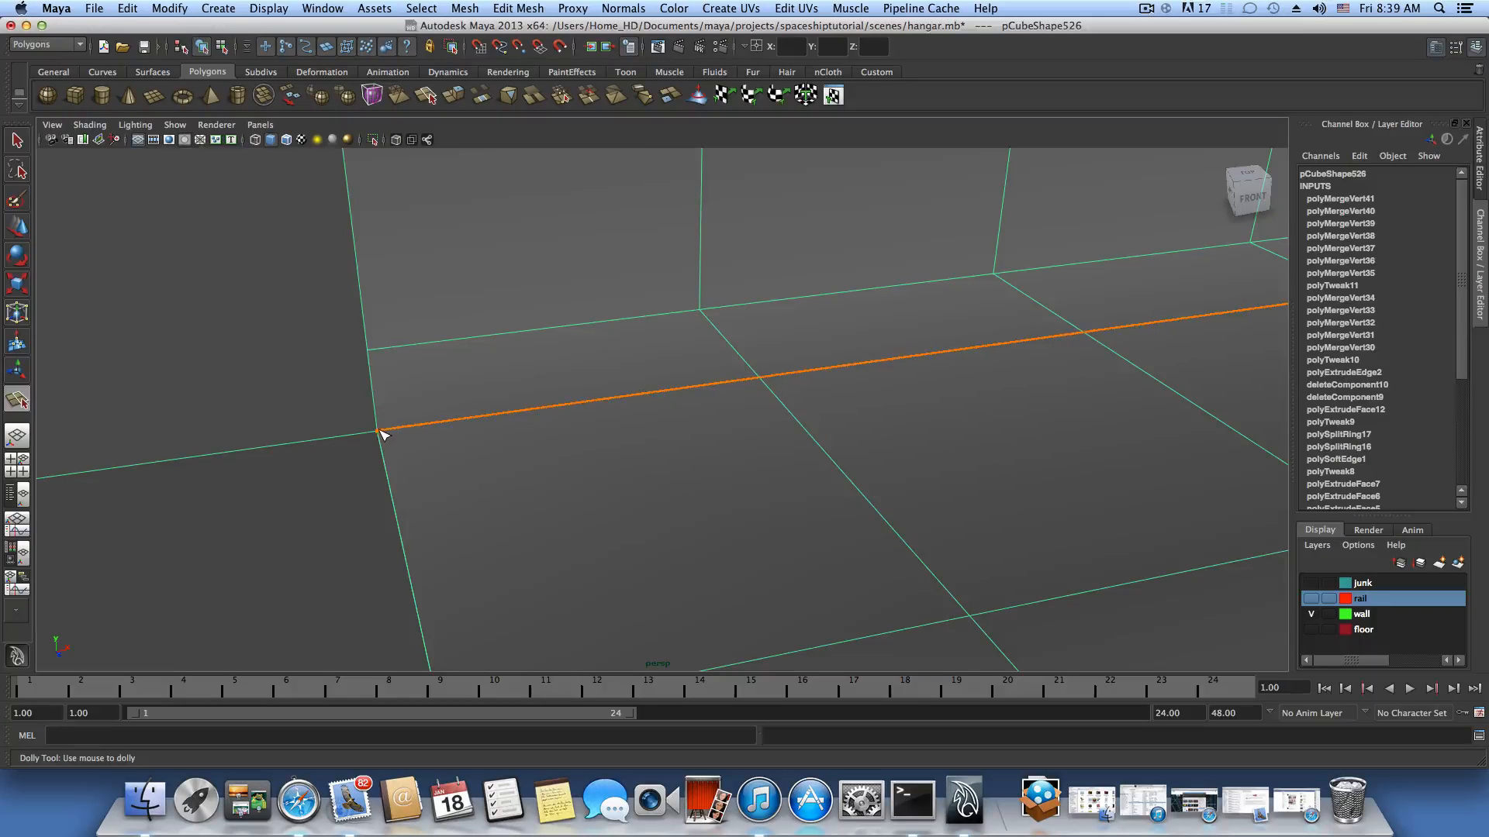
alt+drag(382, 428, 436, 442)
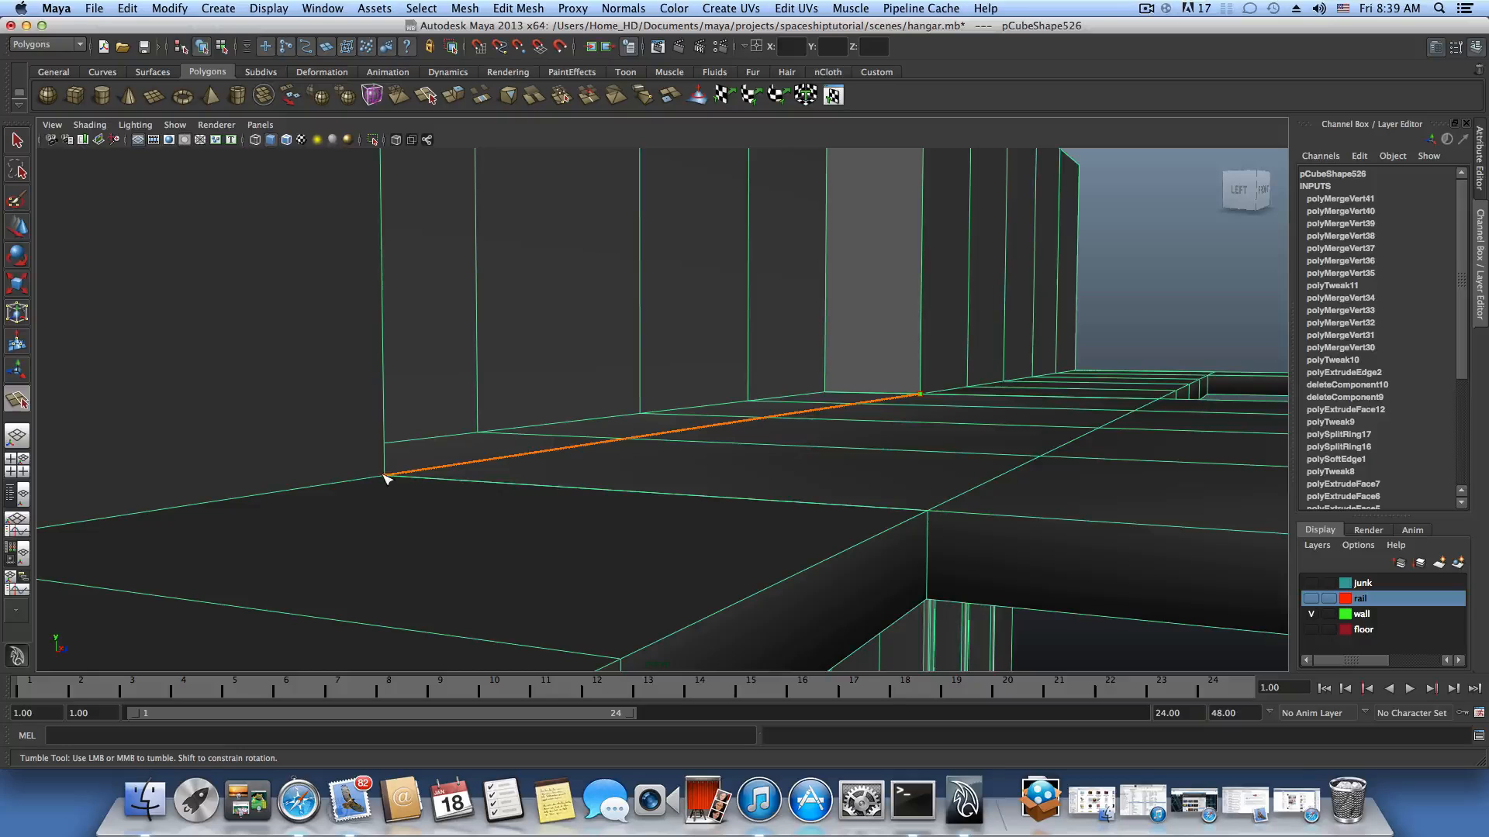
alt+drag(390, 481, 355, 512)
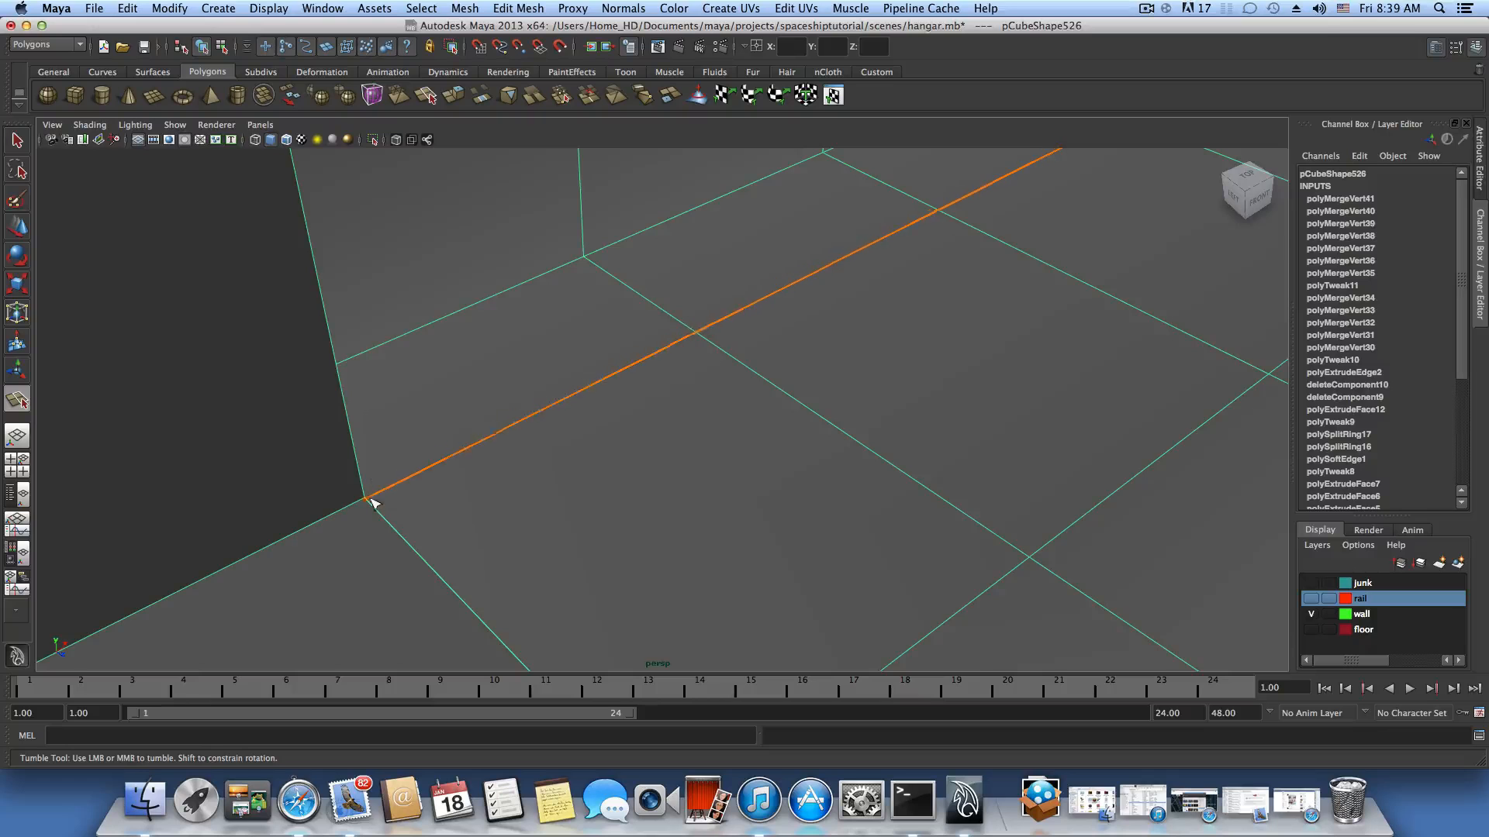
click(387, 459)
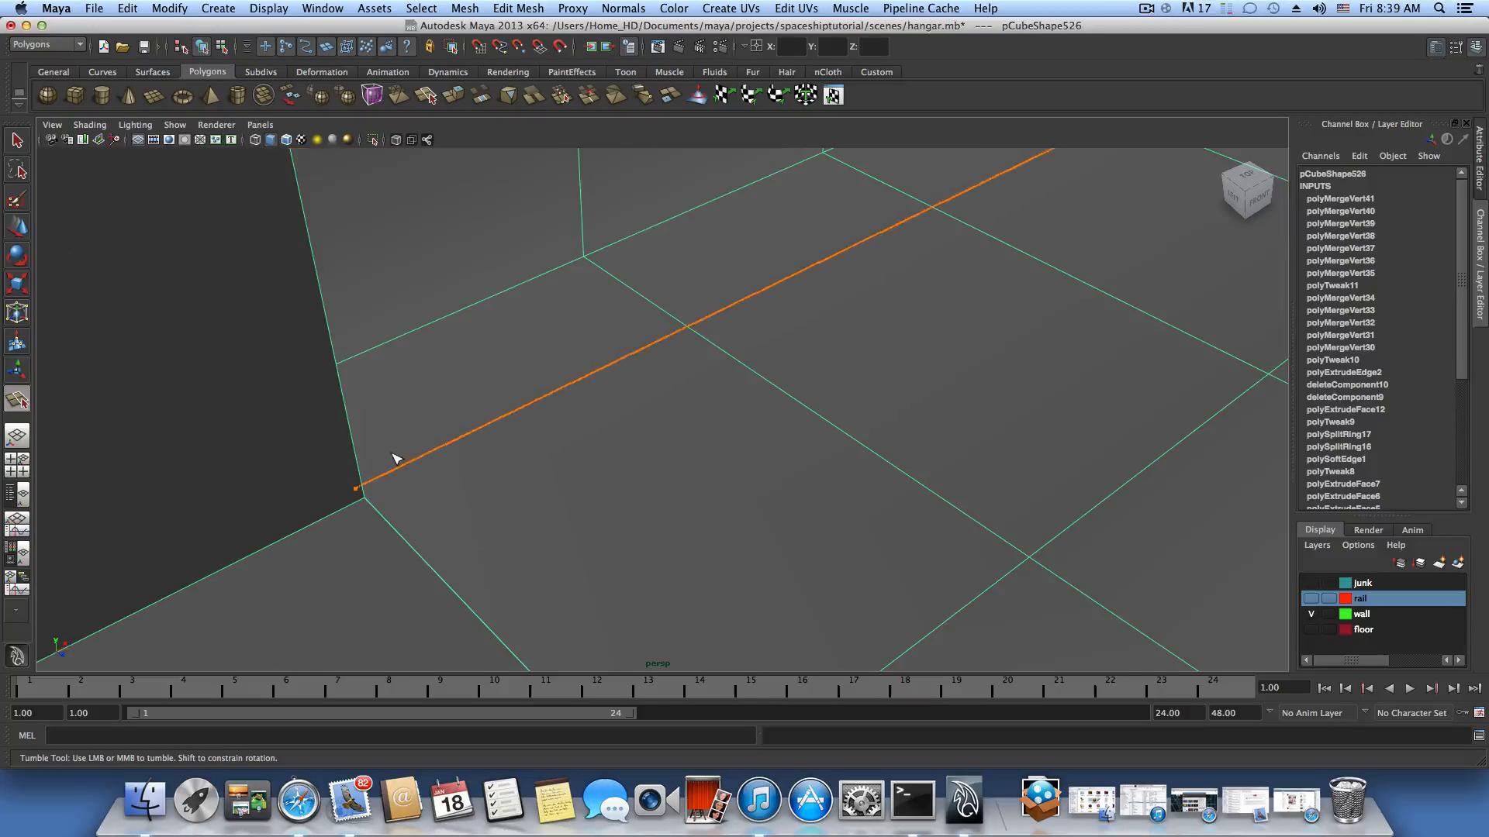
key(Return)
alt+drag(726, 433, 498, 416)
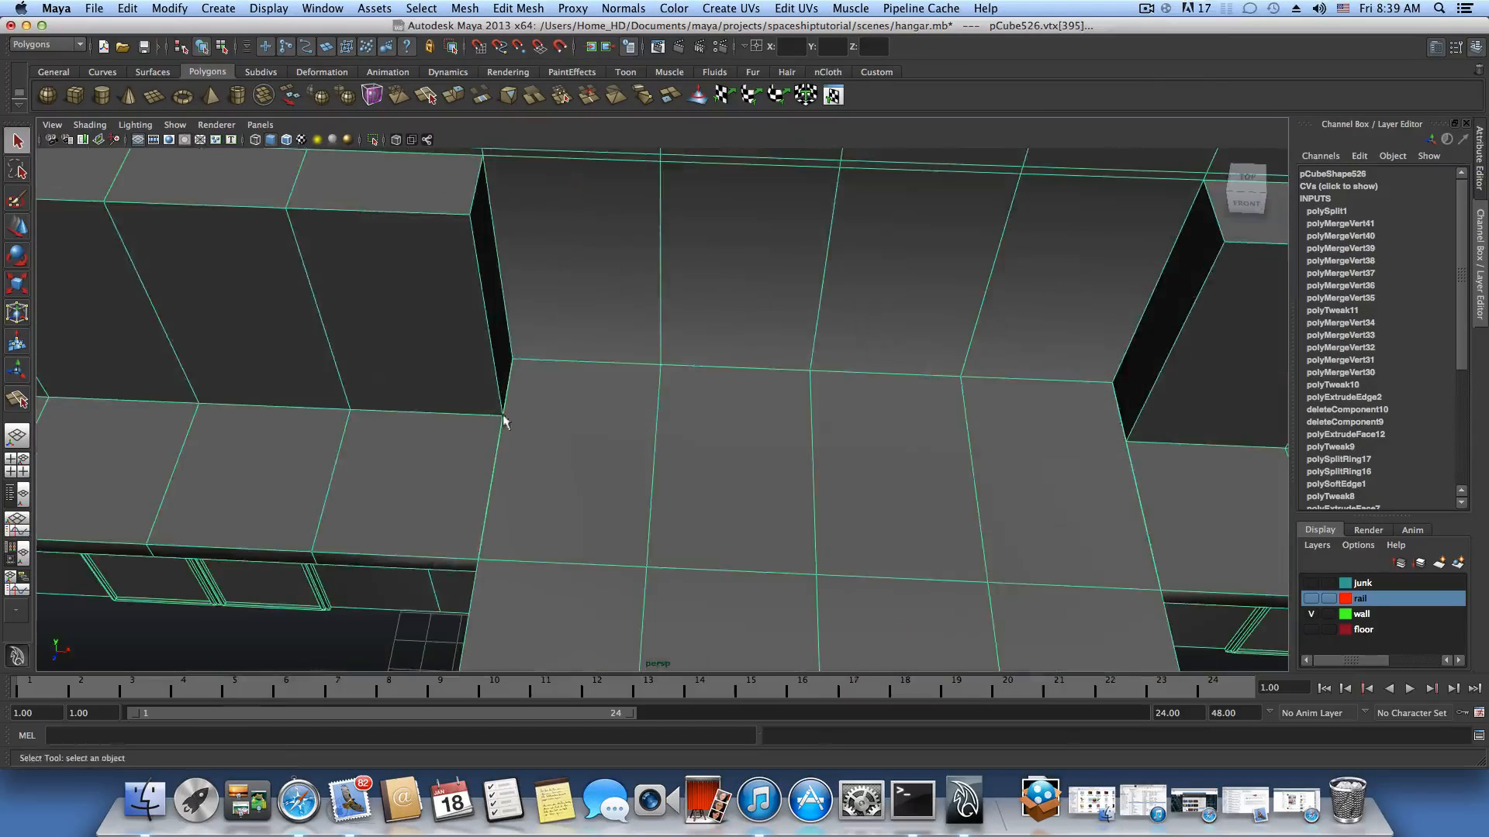
click(513, 11)
click(558, 150)
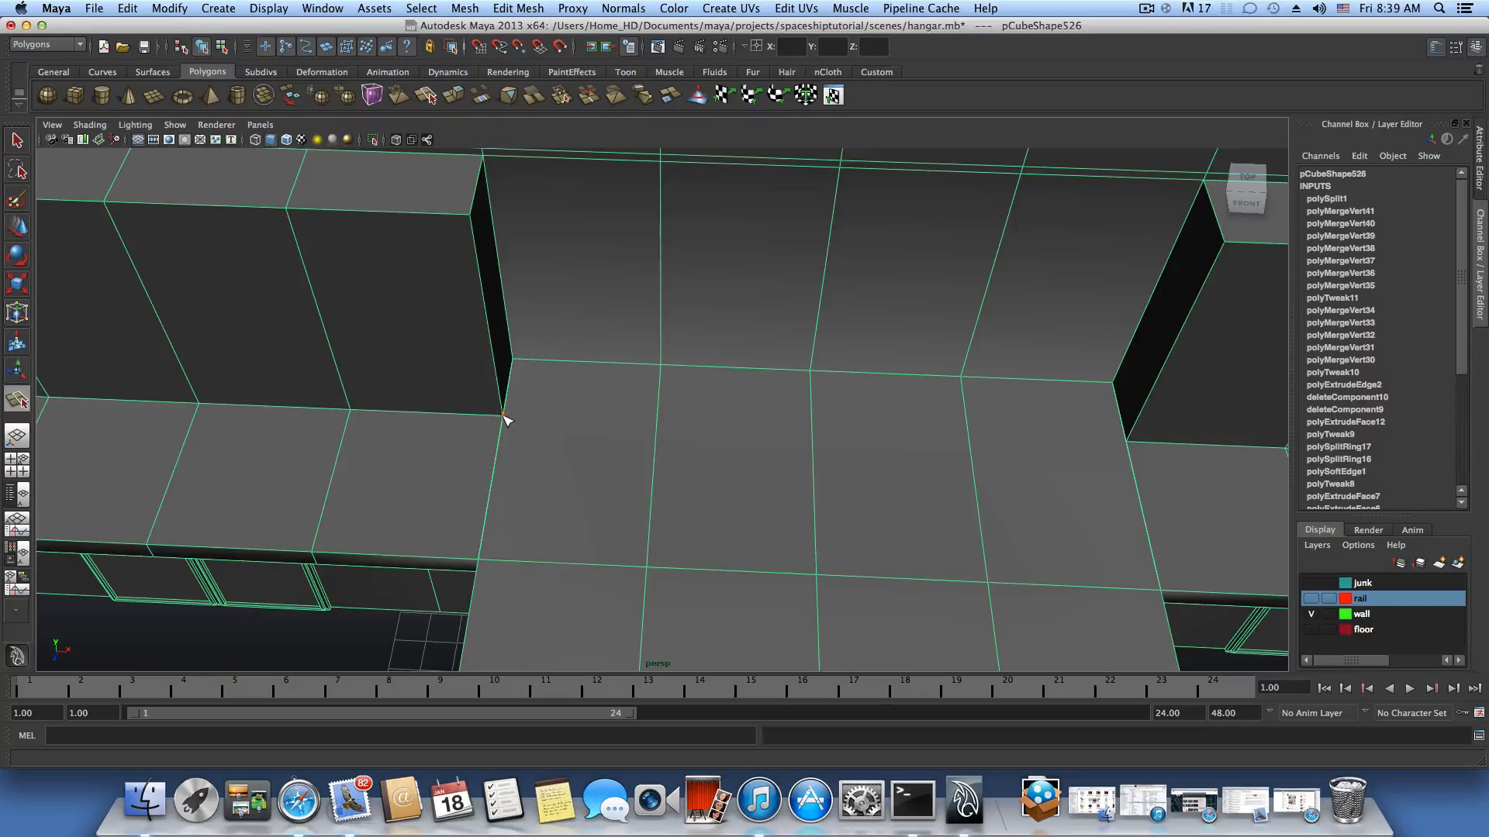
alt+drag(520, 453, 399, 465)
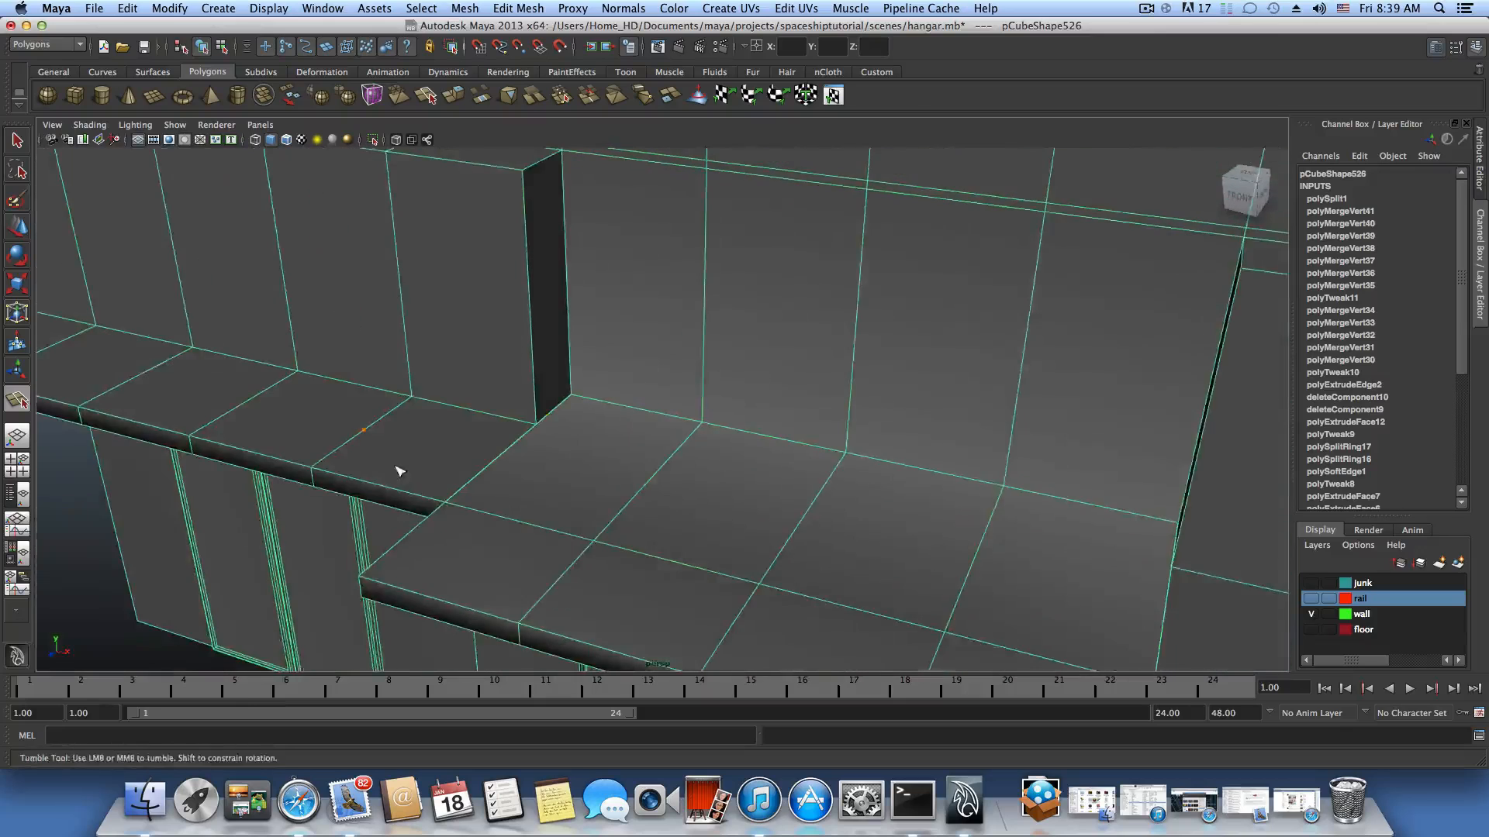
alt+right_drag(398, 465, 552, 440)
right_click(520, 428)
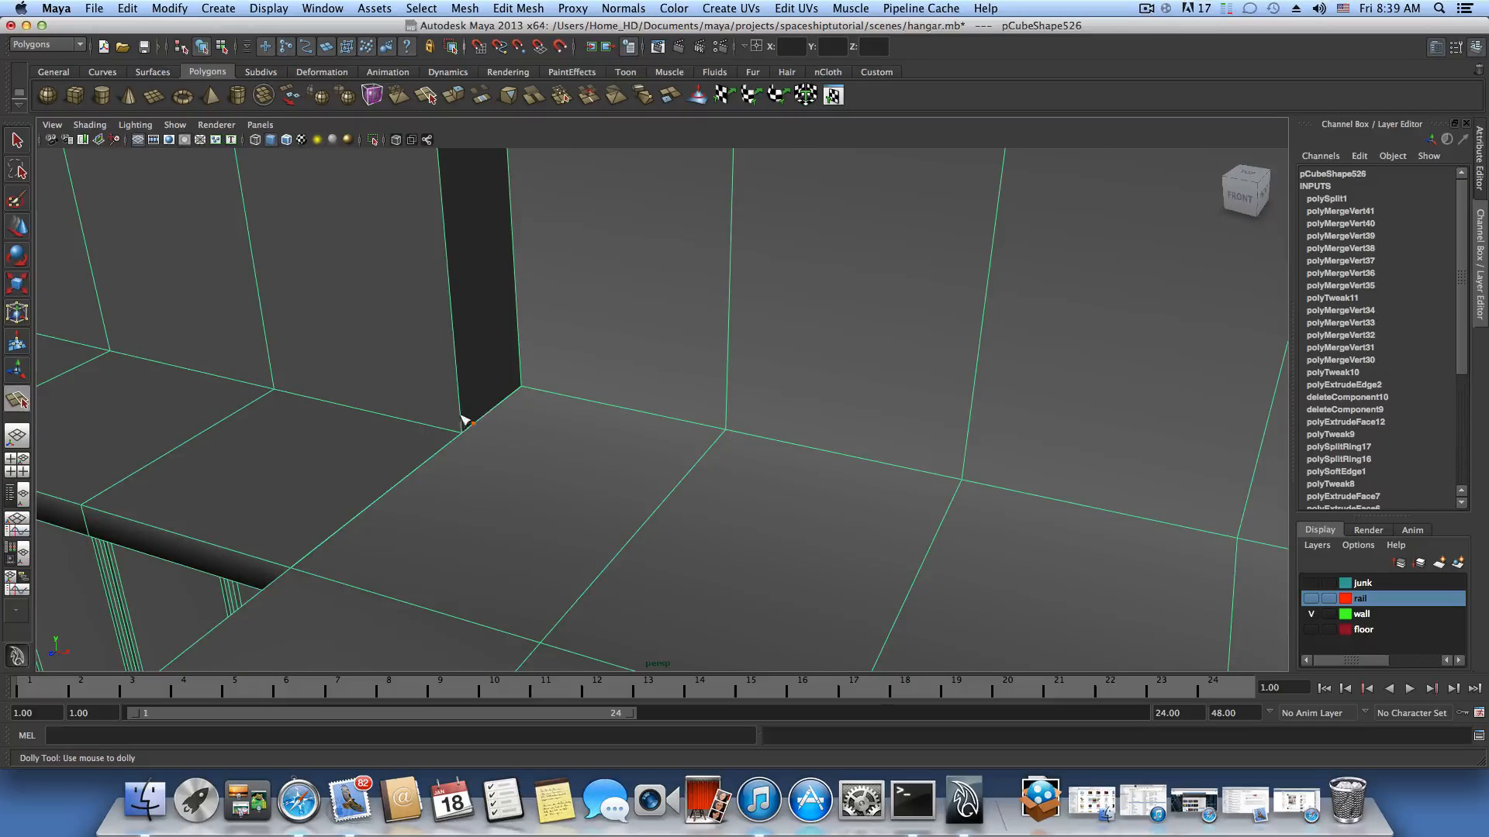
key(q)
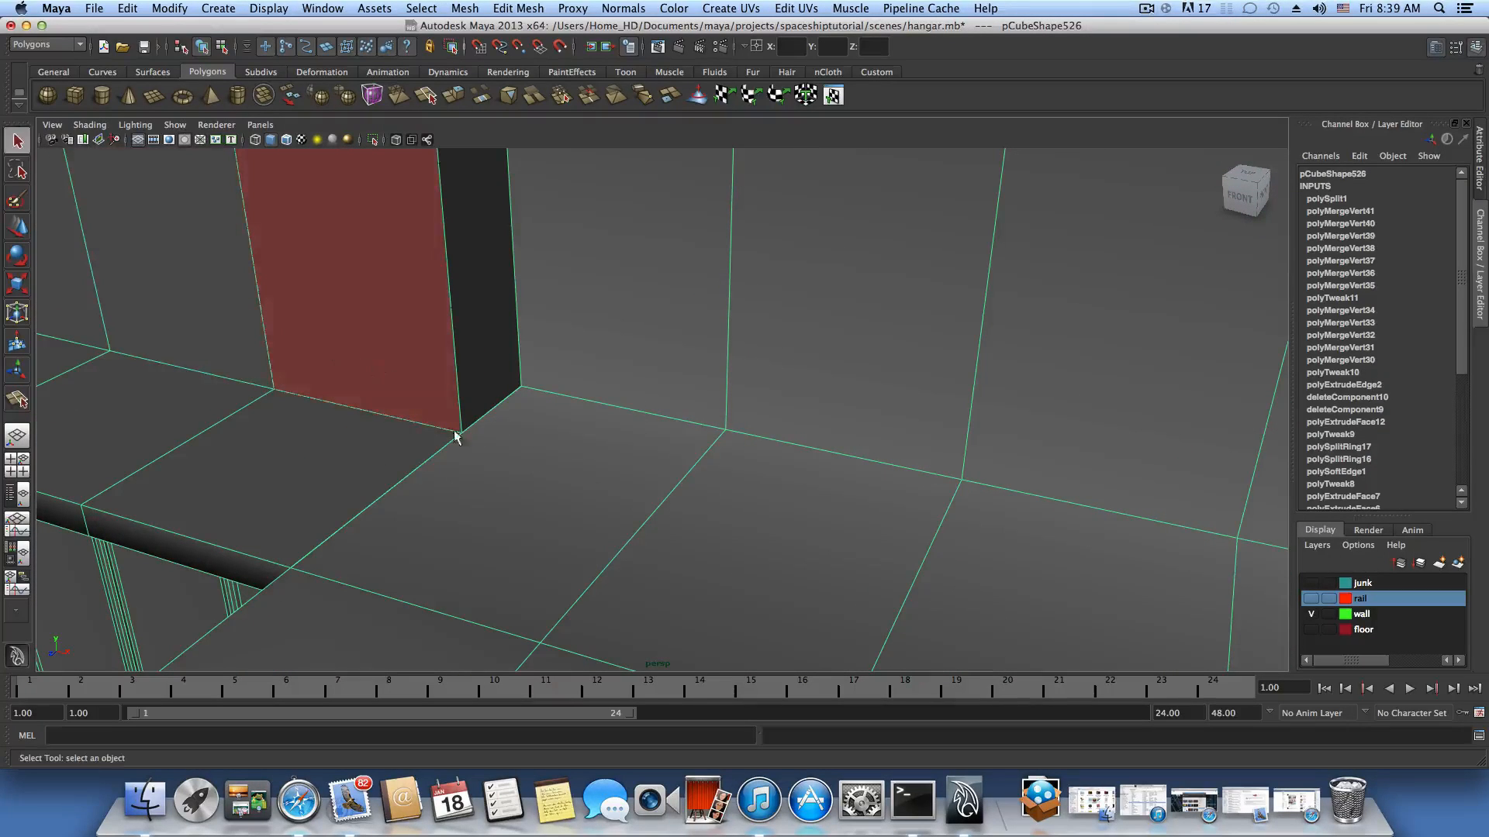
Try another Interactive Split across the recessed bay's floor, from the left-hand block's base corner to the right-hand one.
click(511, 9)
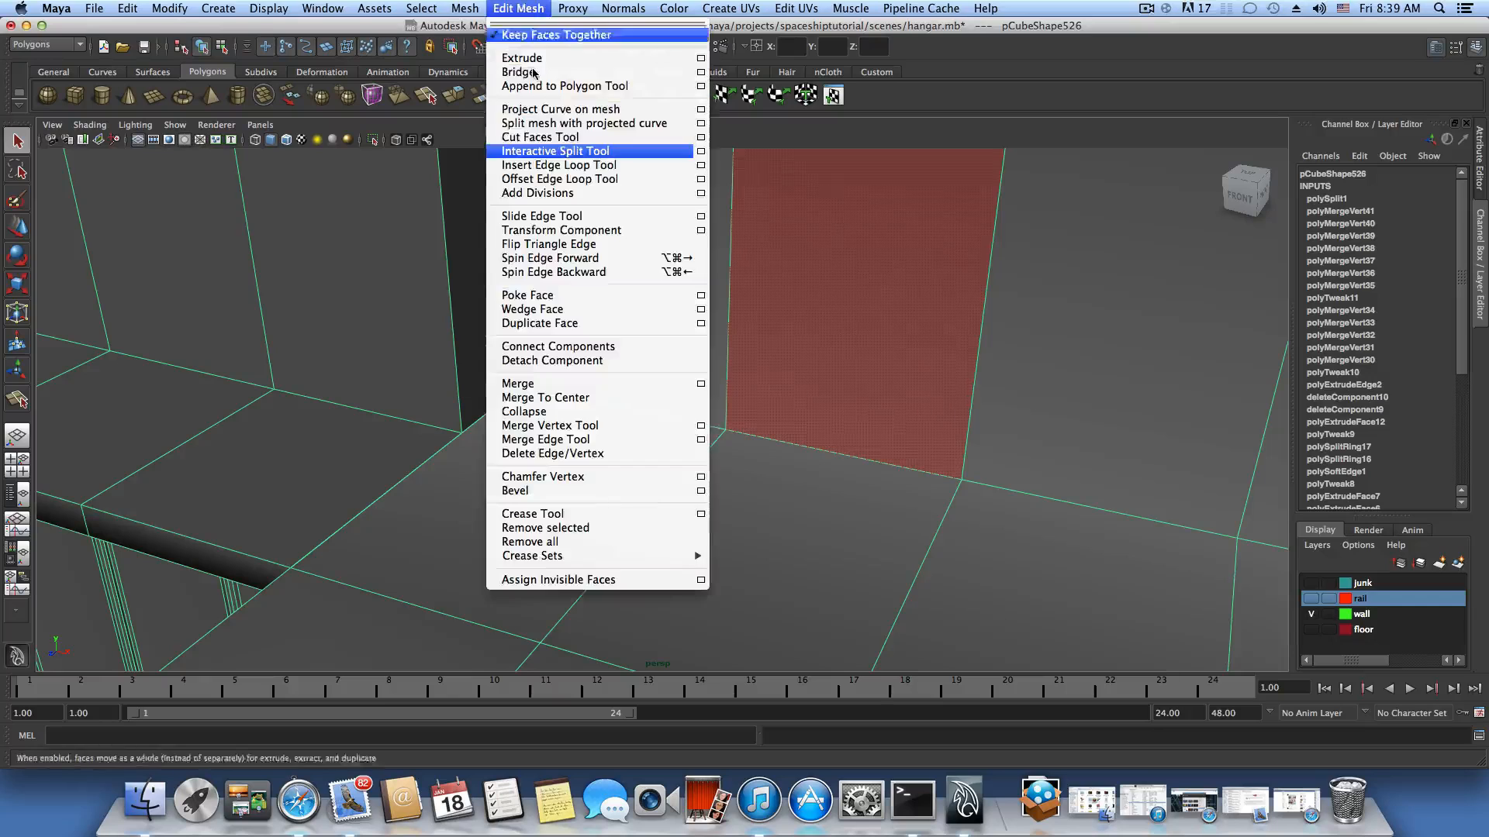
click(543, 150)
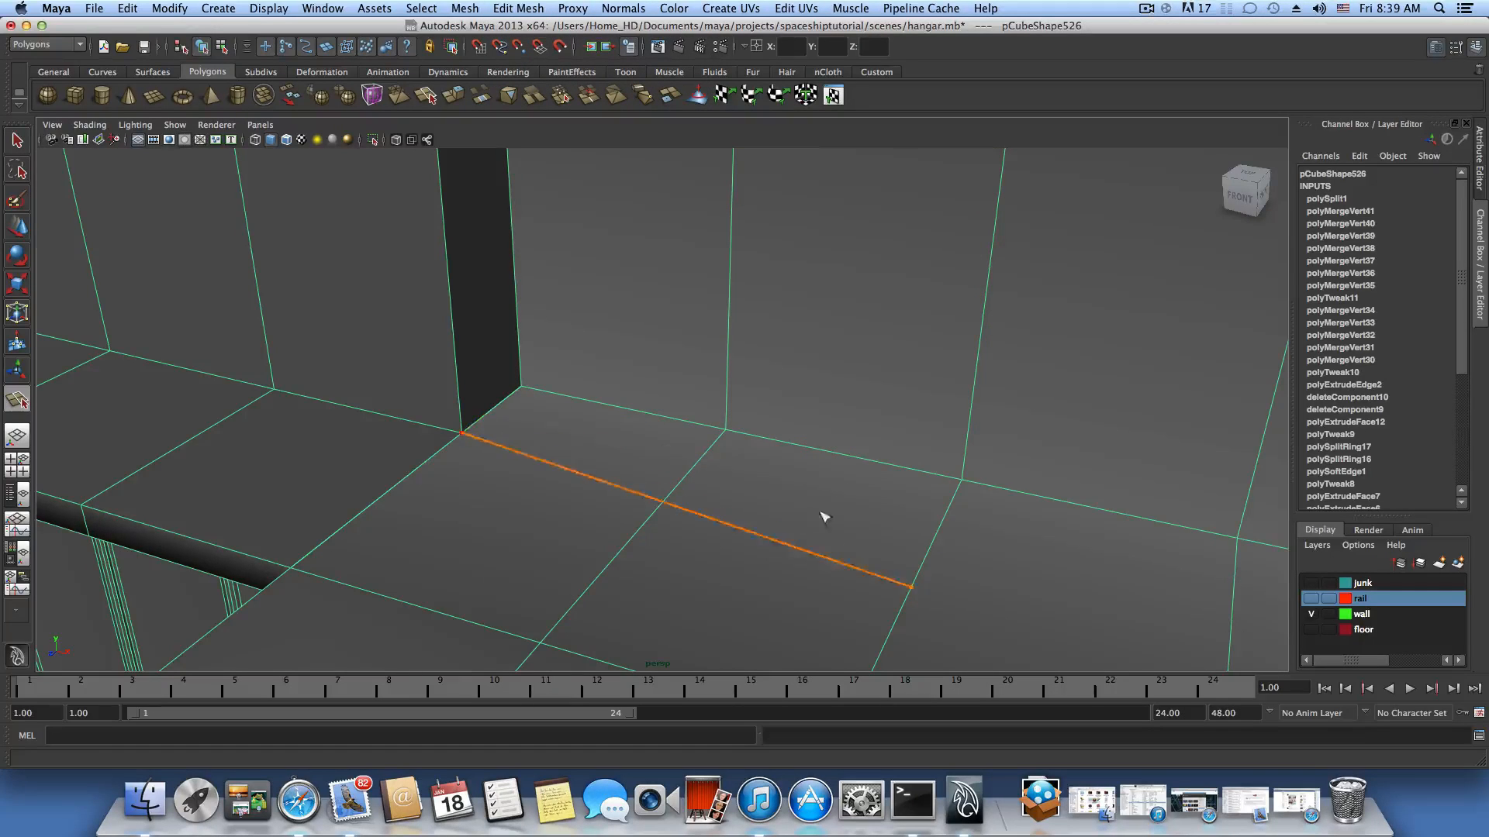
alt+middle_drag(1033, 558, 477, 445)
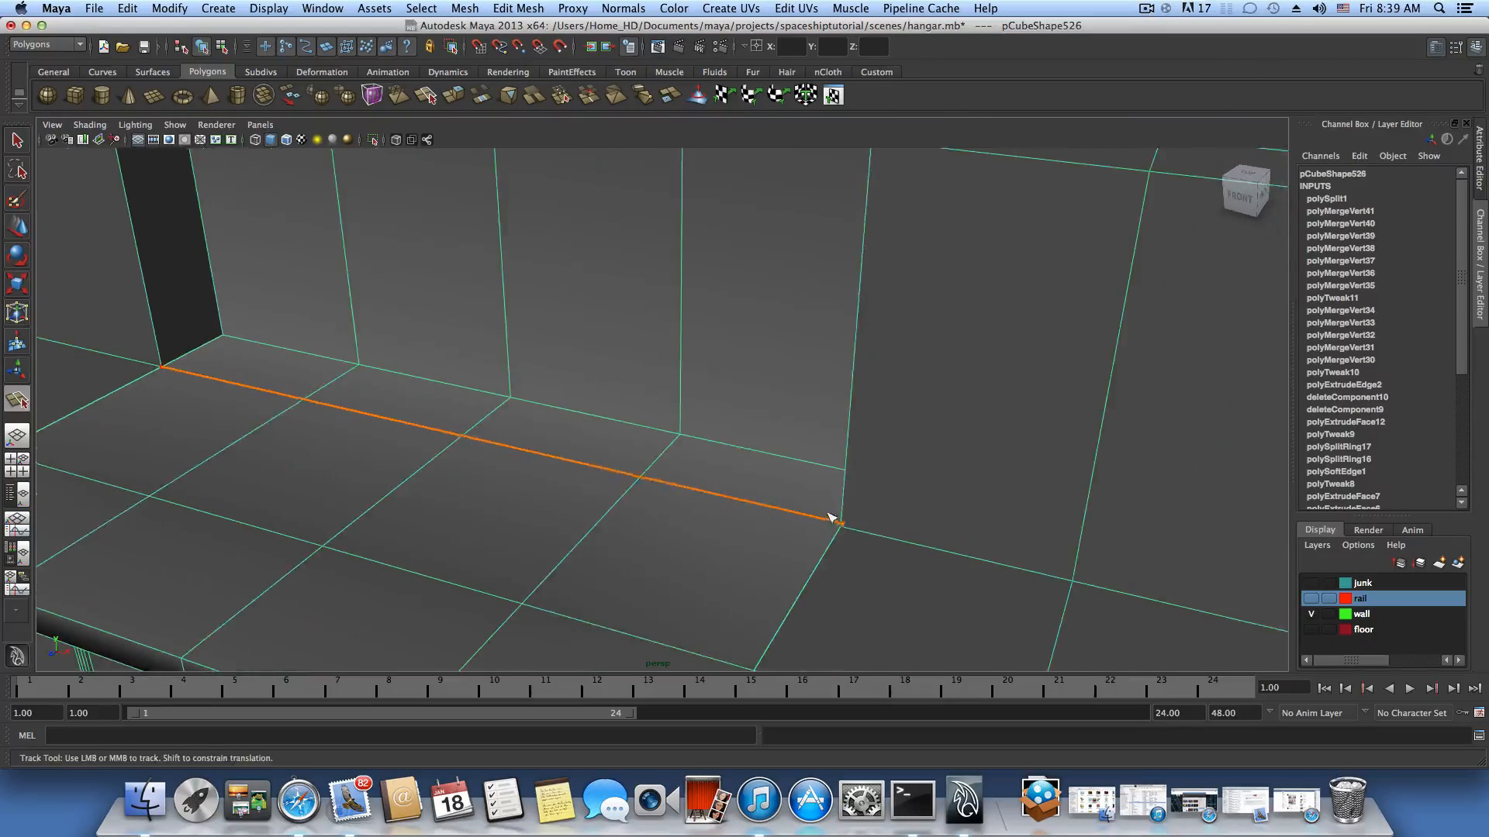
click(848, 529)
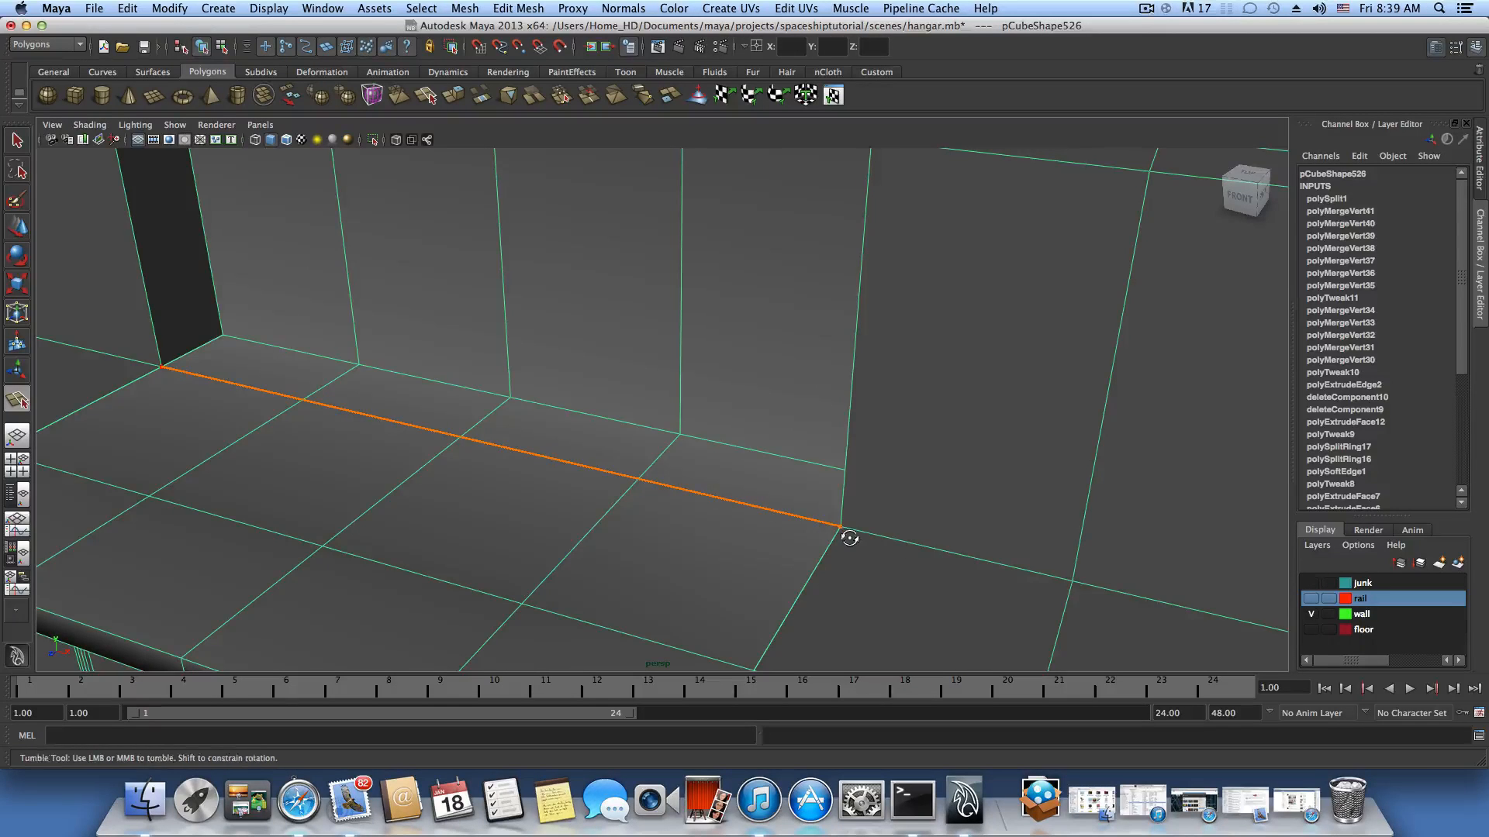
alt+drag(848, 531, 893, 469)
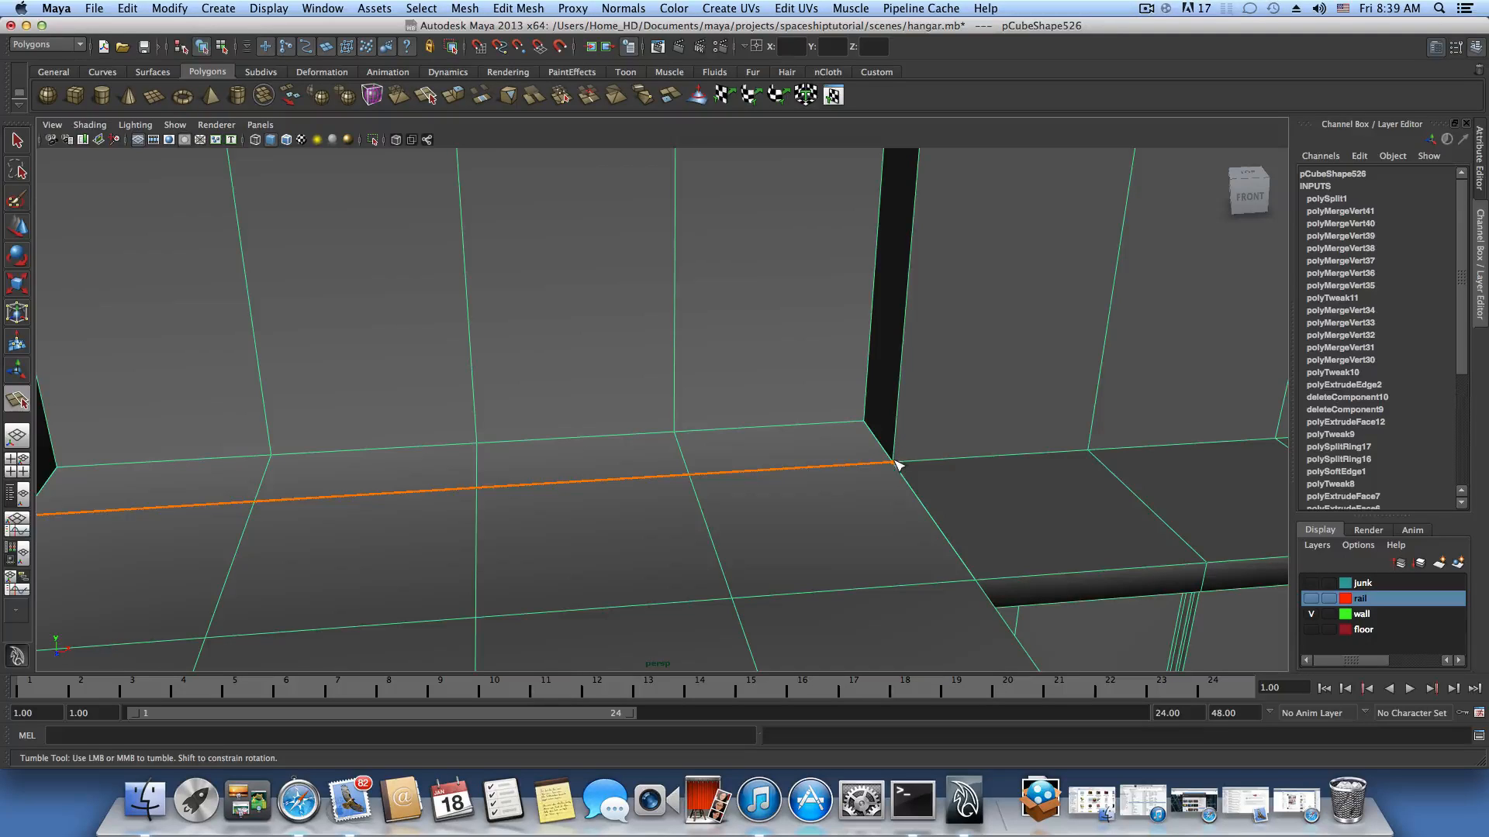
key(Return)
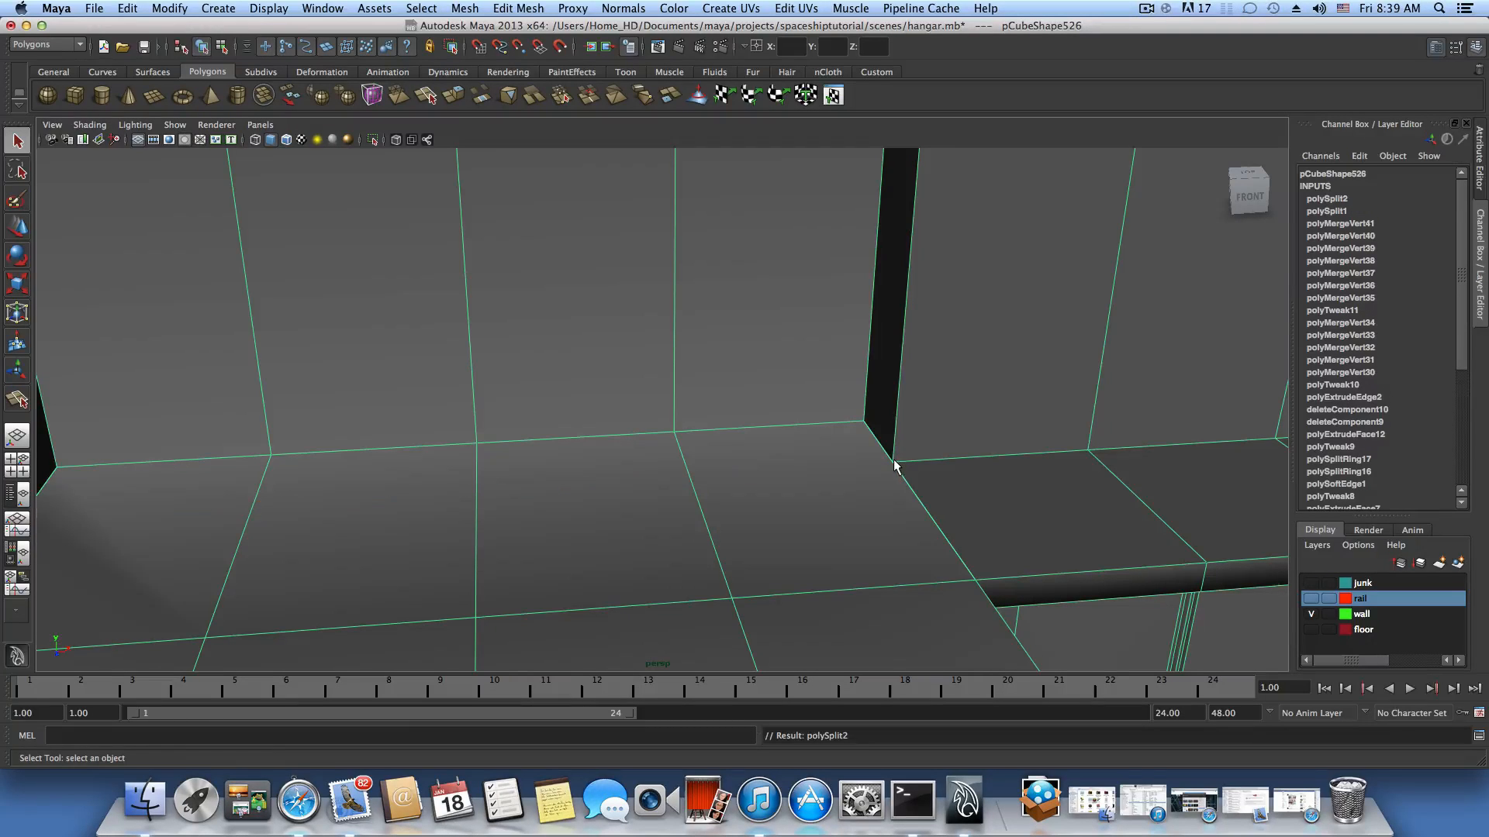
Undo the last split across the recessed bay's floor.
alt+right_drag(892, 460, 581, 447)
alt+middle_drag(582, 446, 723, 481)
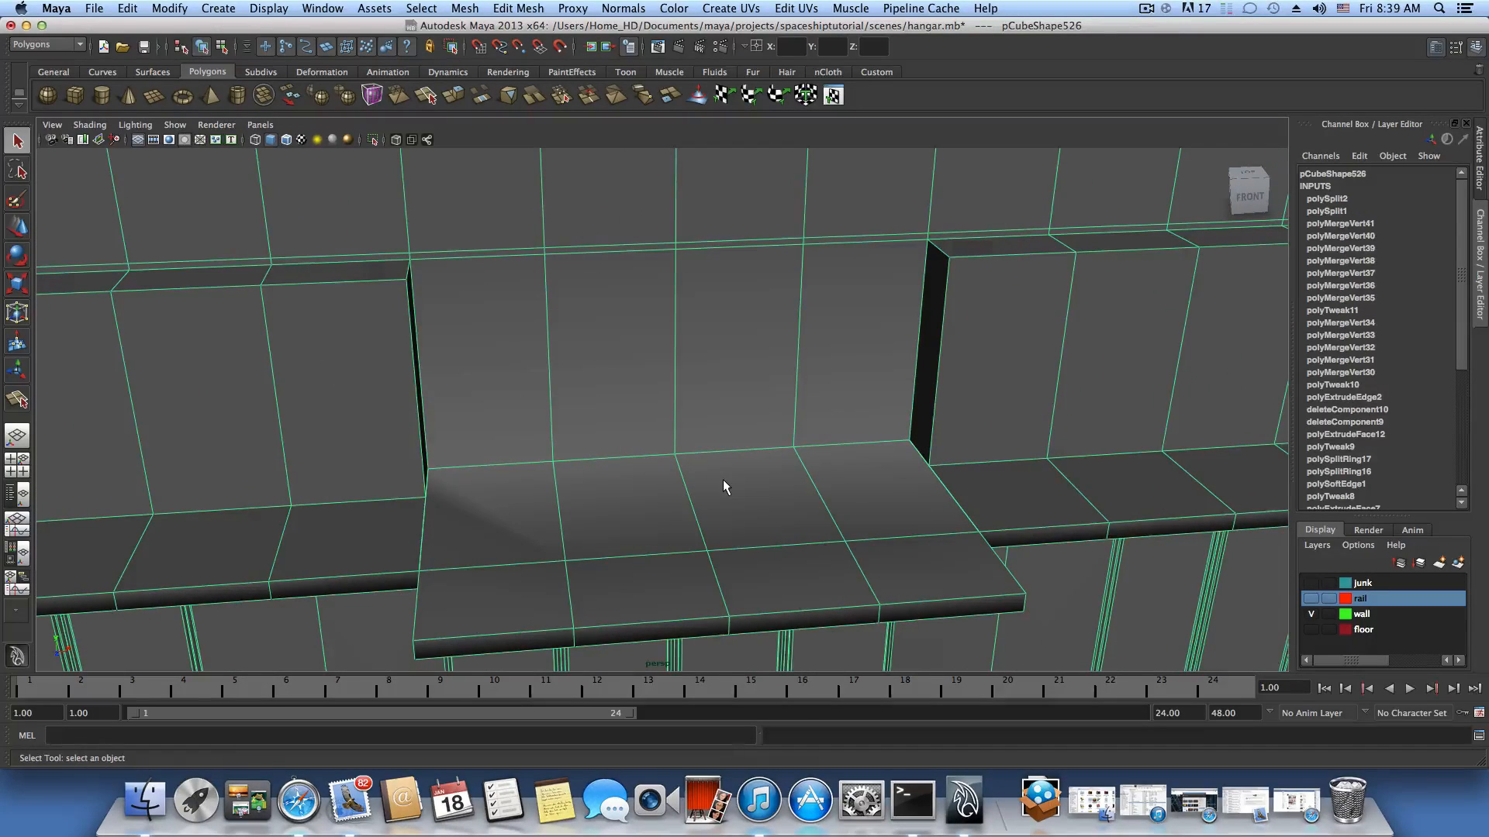
key(ctrl+z)
alt+drag(682, 505, 601, 495)
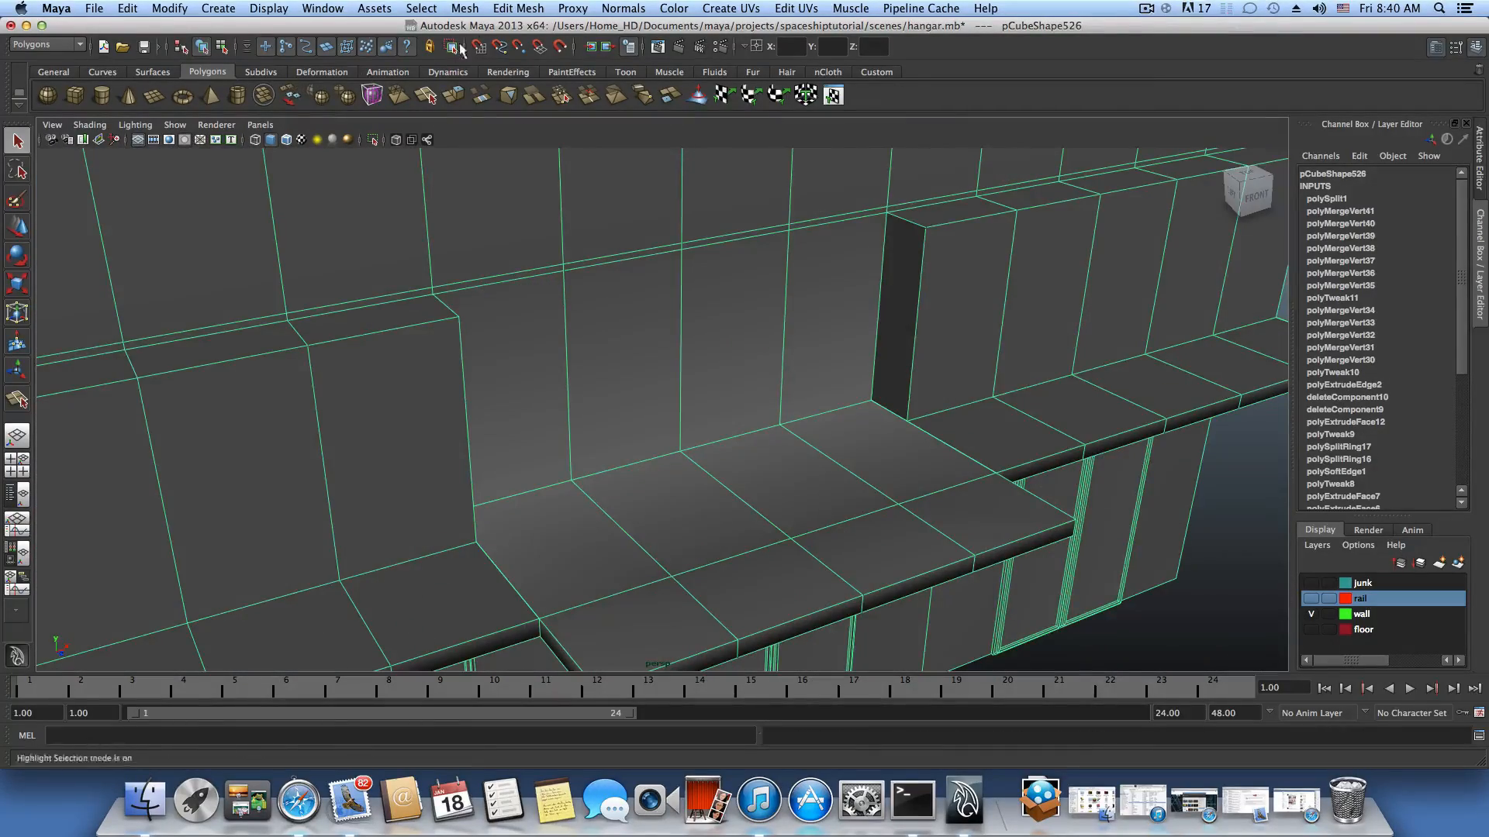
click(518, 8)
click(573, 150)
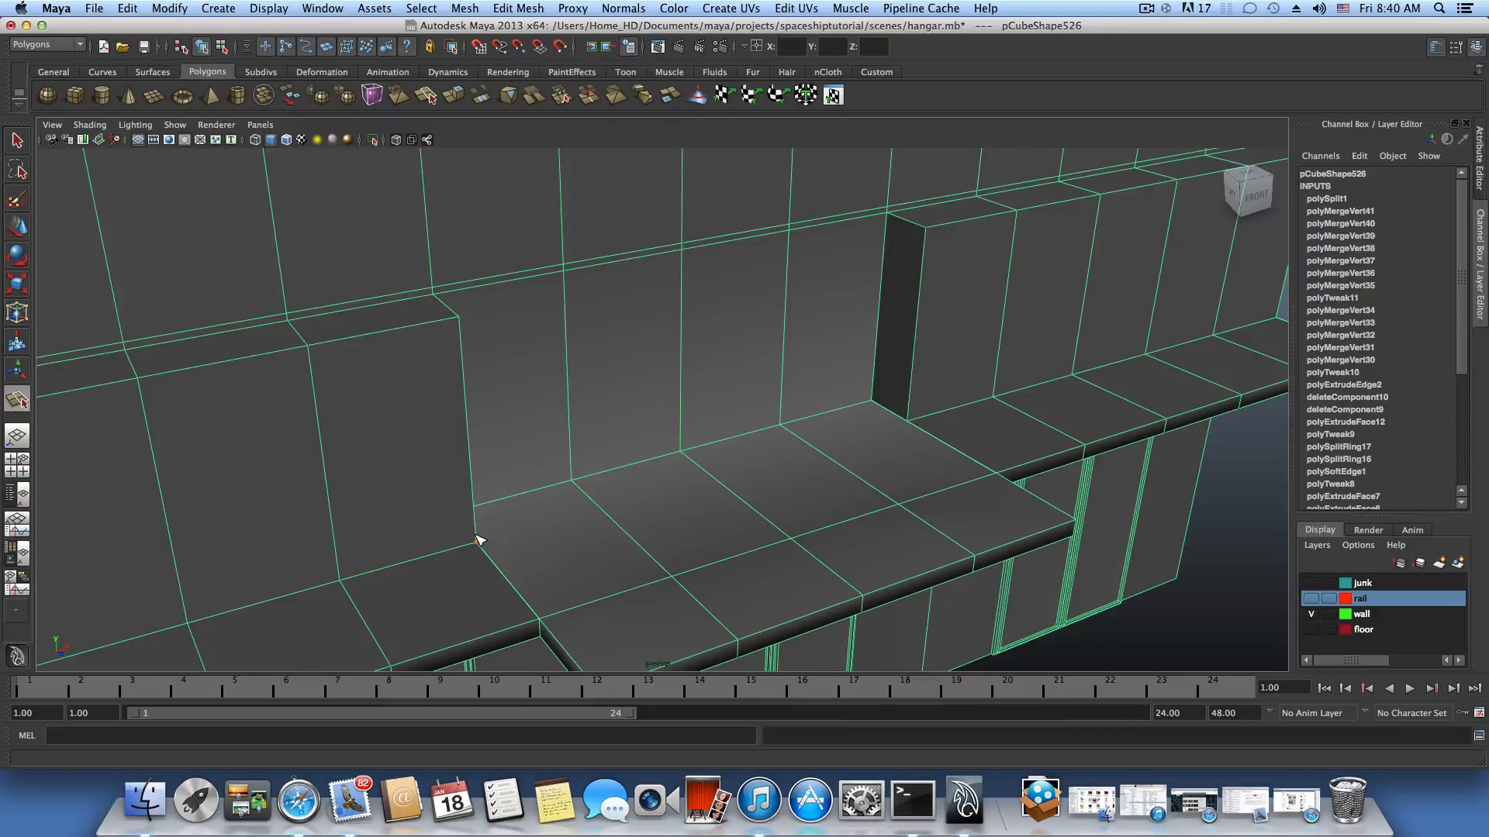
drag(685, 478, 910, 420)
key(w)
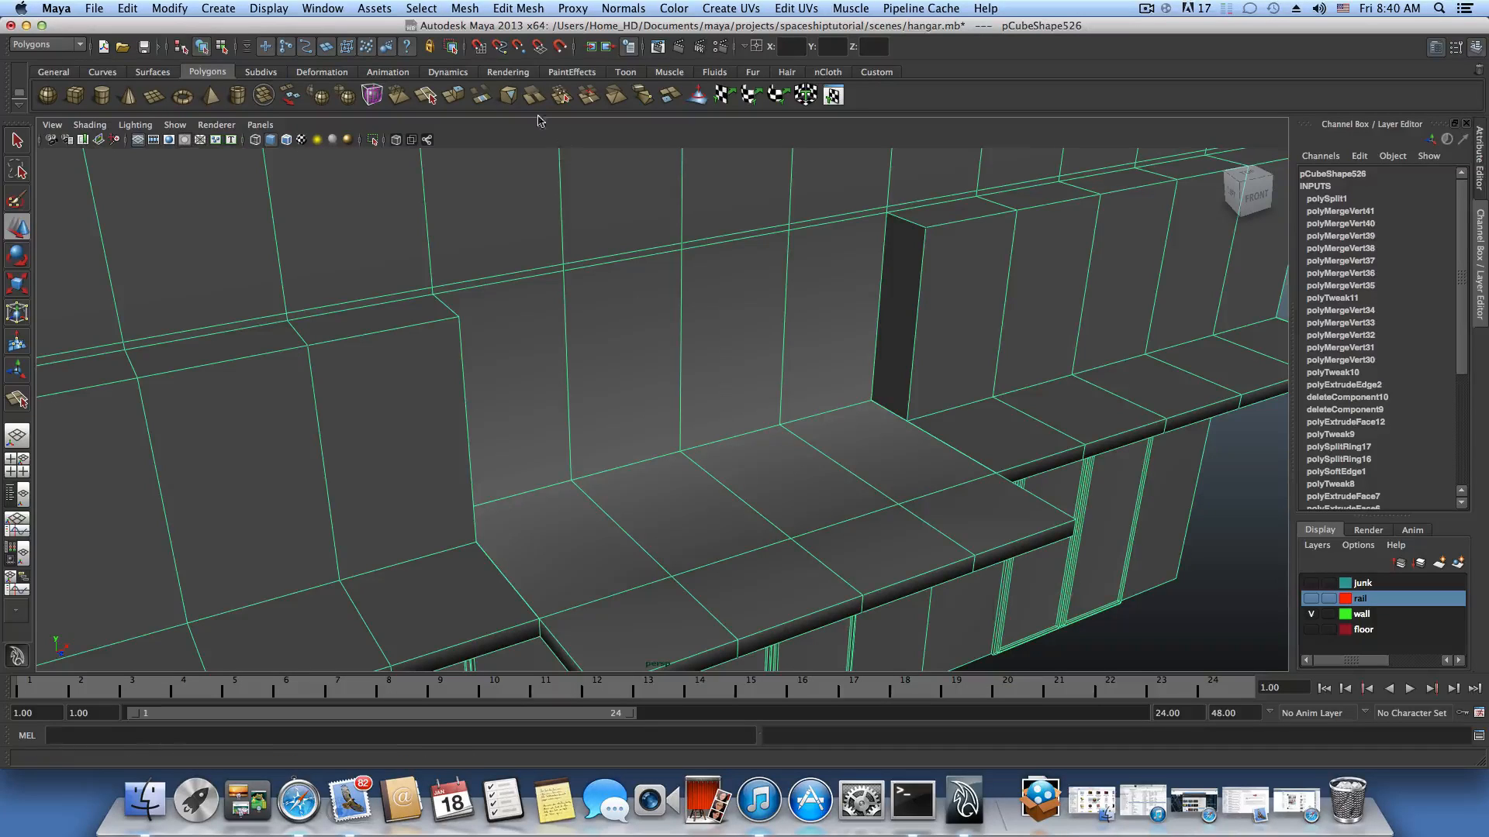
key(q)
Delete the bay floor's side edge running forward from the left-hand wall block's base corner.
alt+drag(900, 415, 939, 524)
alt+drag(595, 489, 498, 478)
right_drag(499, 473, 505, 448)
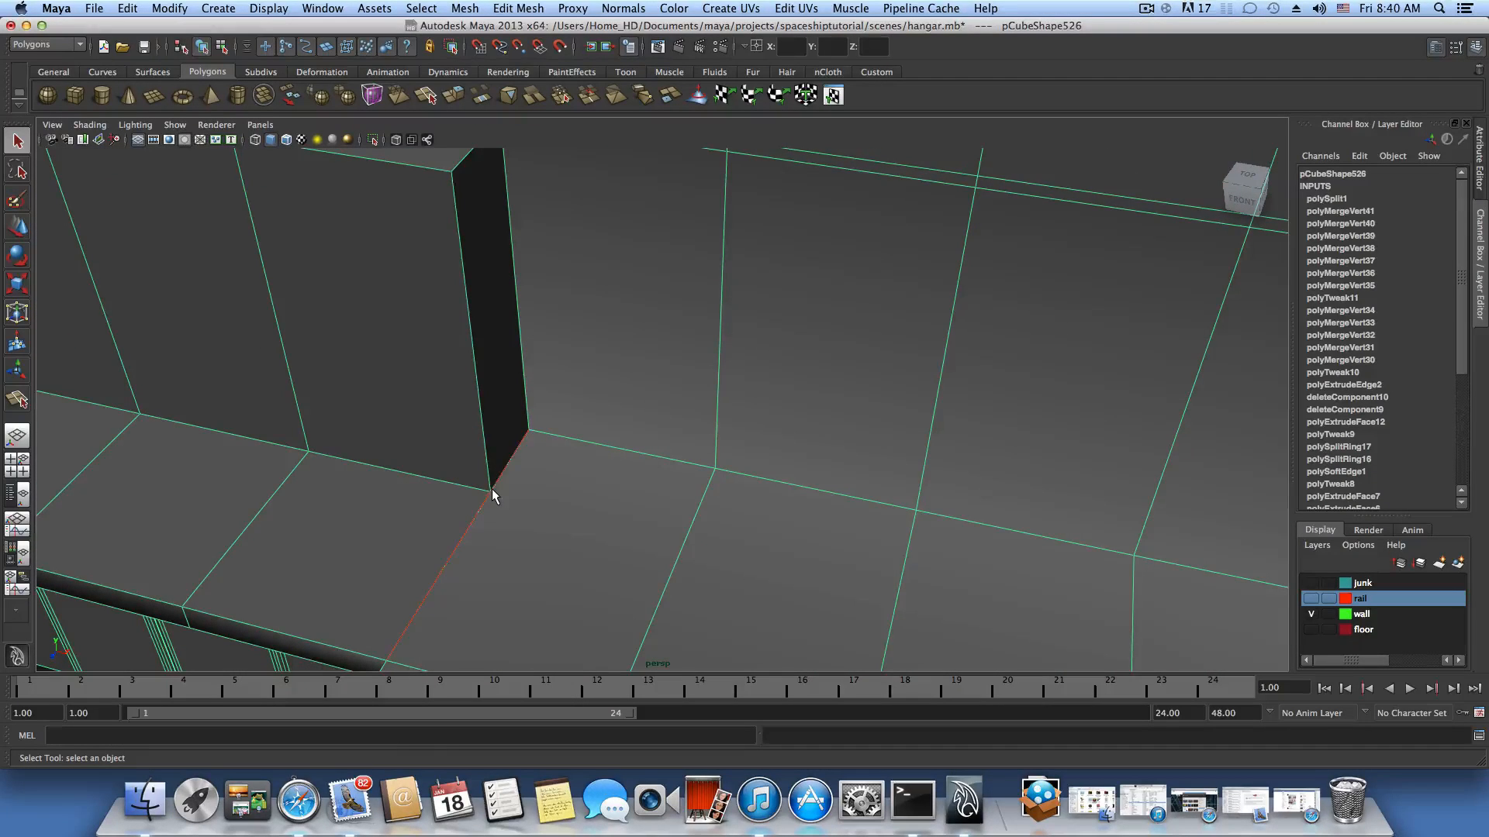
click(491, 488)
alt+drag(491, 488, 546, 543)
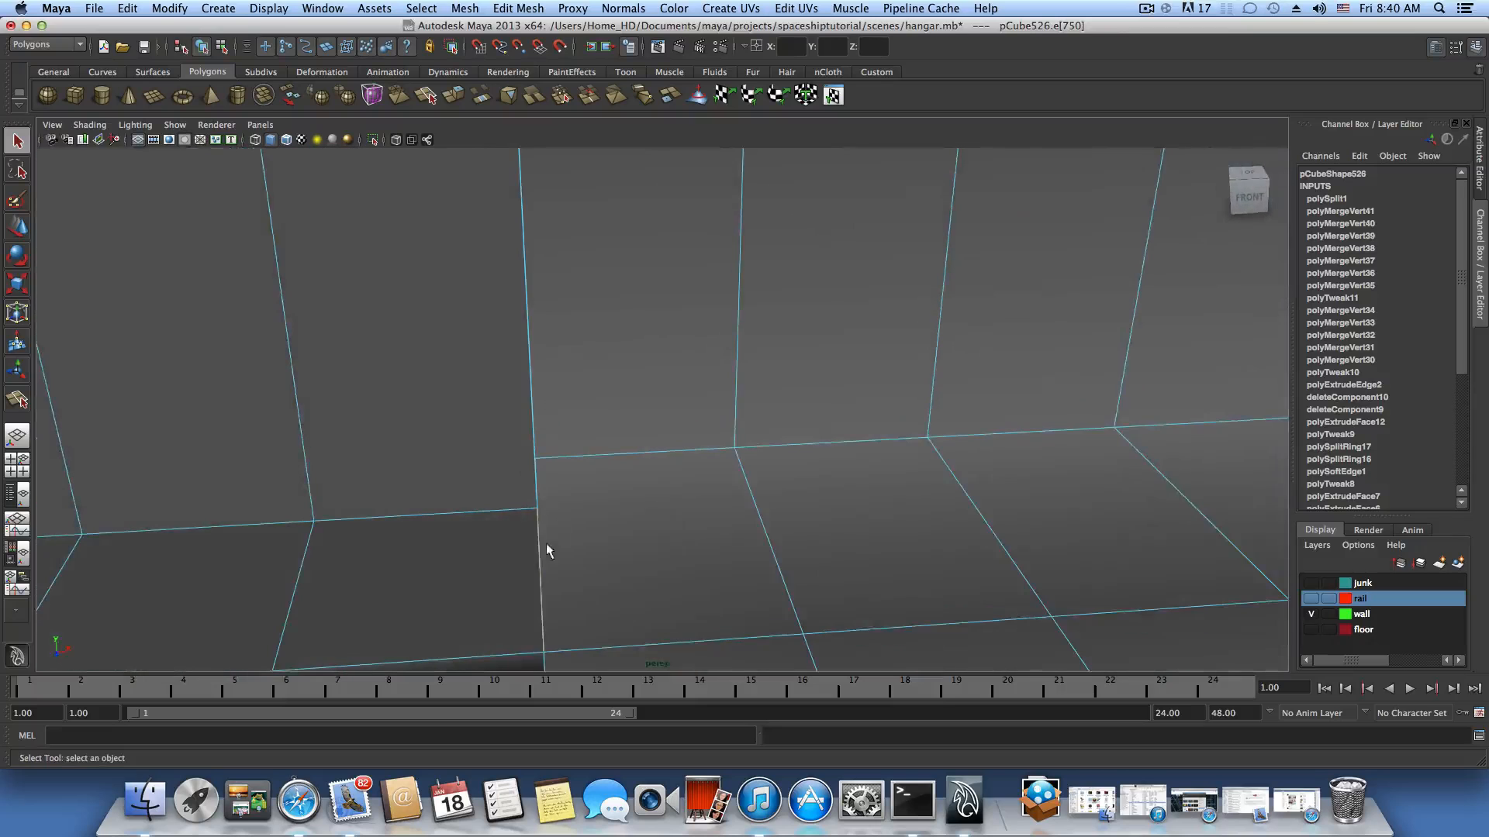
key(Delete)
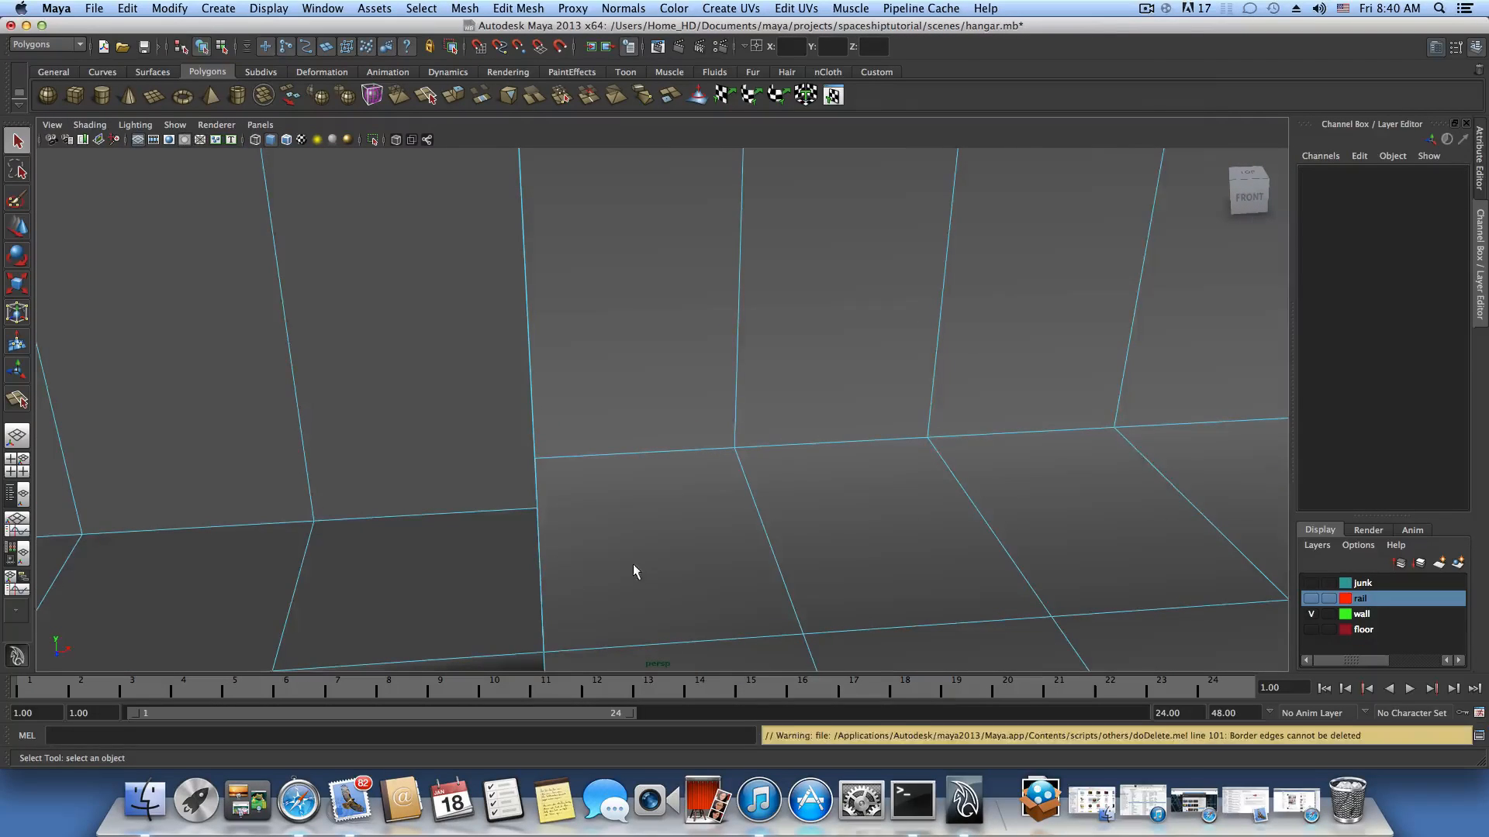
Delete the bay floor's side edge running forward from the right-hand wall block's base corner.
scroll(775, 527, down, 5)
alt+middle_drag(861, 494, 881, 488)
scroll(784, 525, up, 5)
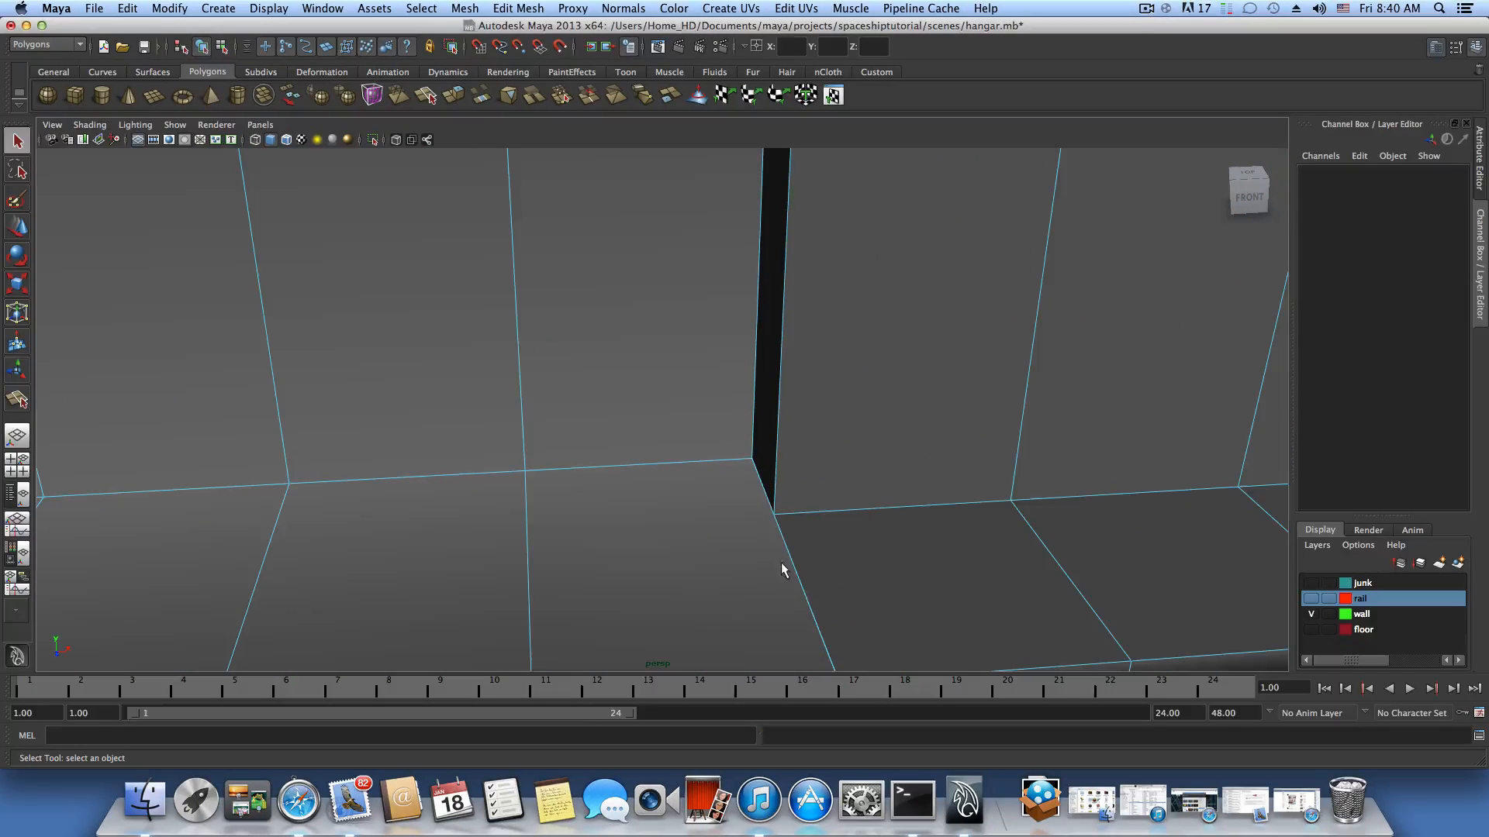
click(793, 560)
key(Delete)
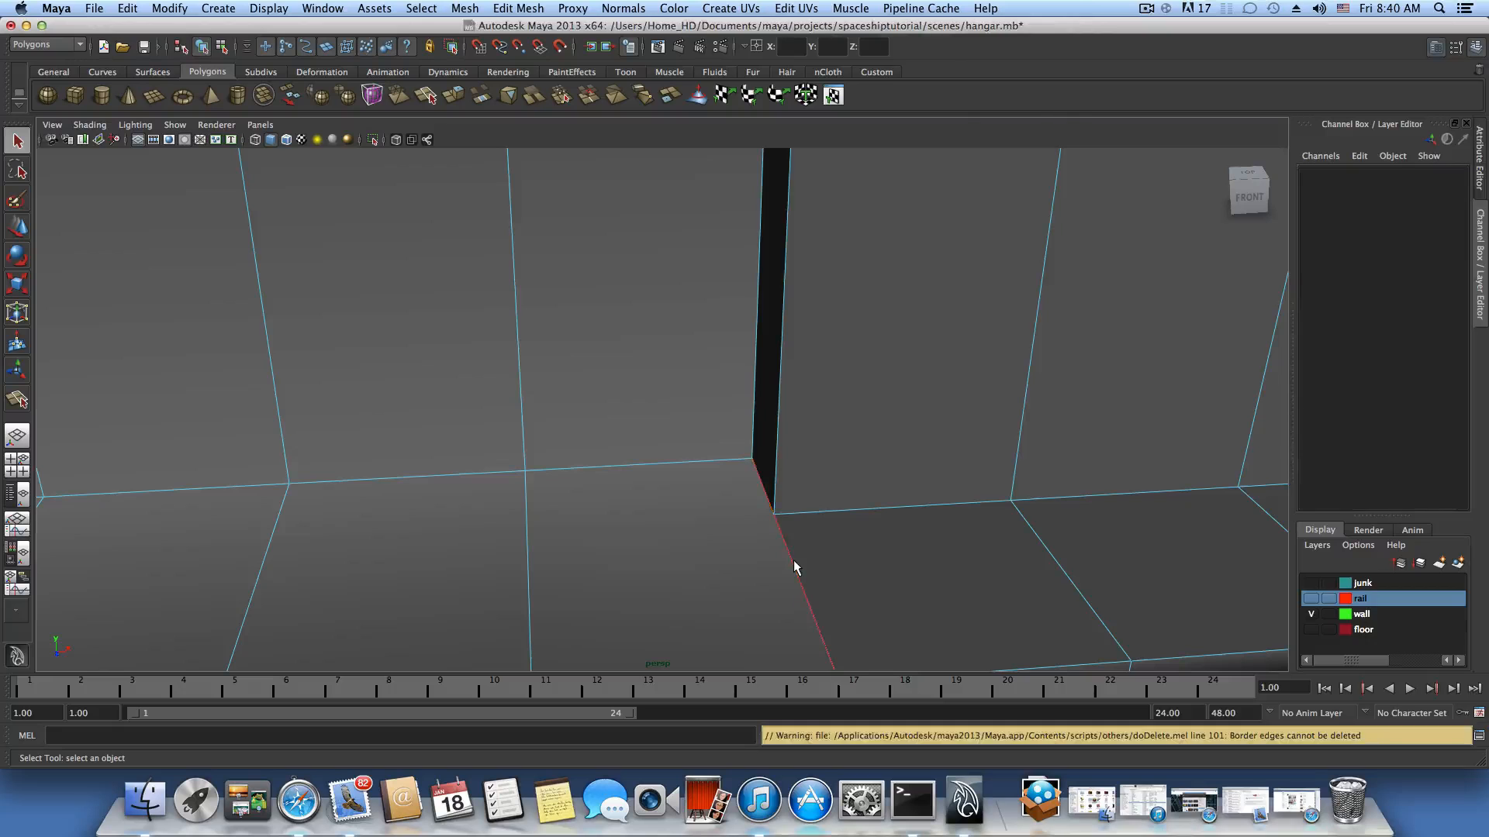
scroll(793, 559, down, 3)
click(766, 553)
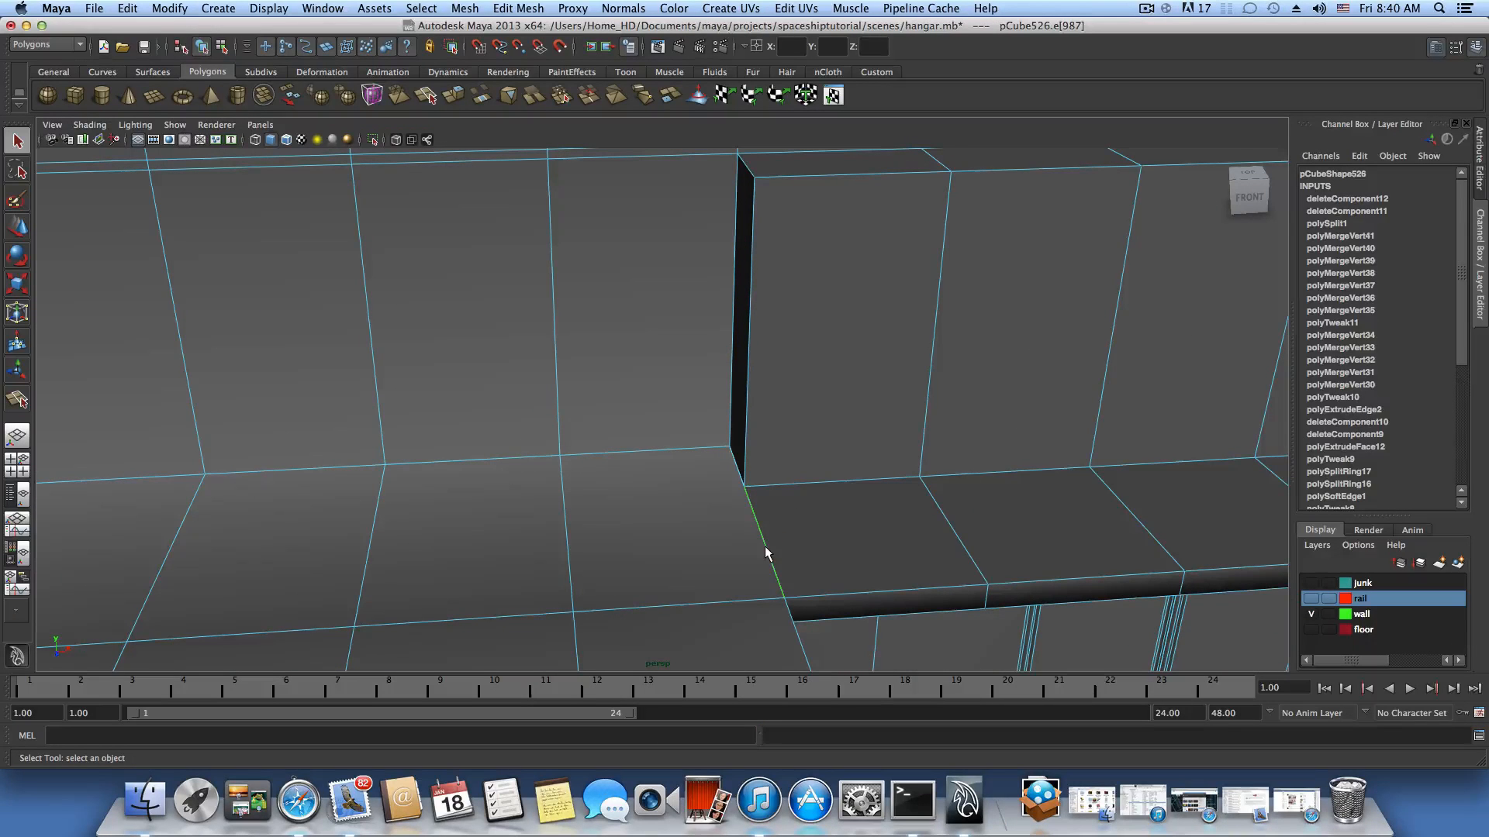
key(Delete)
Insert an edge loop along the recessed bay's floor, lined up with the front base corners of both wall blocks.
alt+drag(737, 548, 551, 530)
shift+right_click(507, 483)
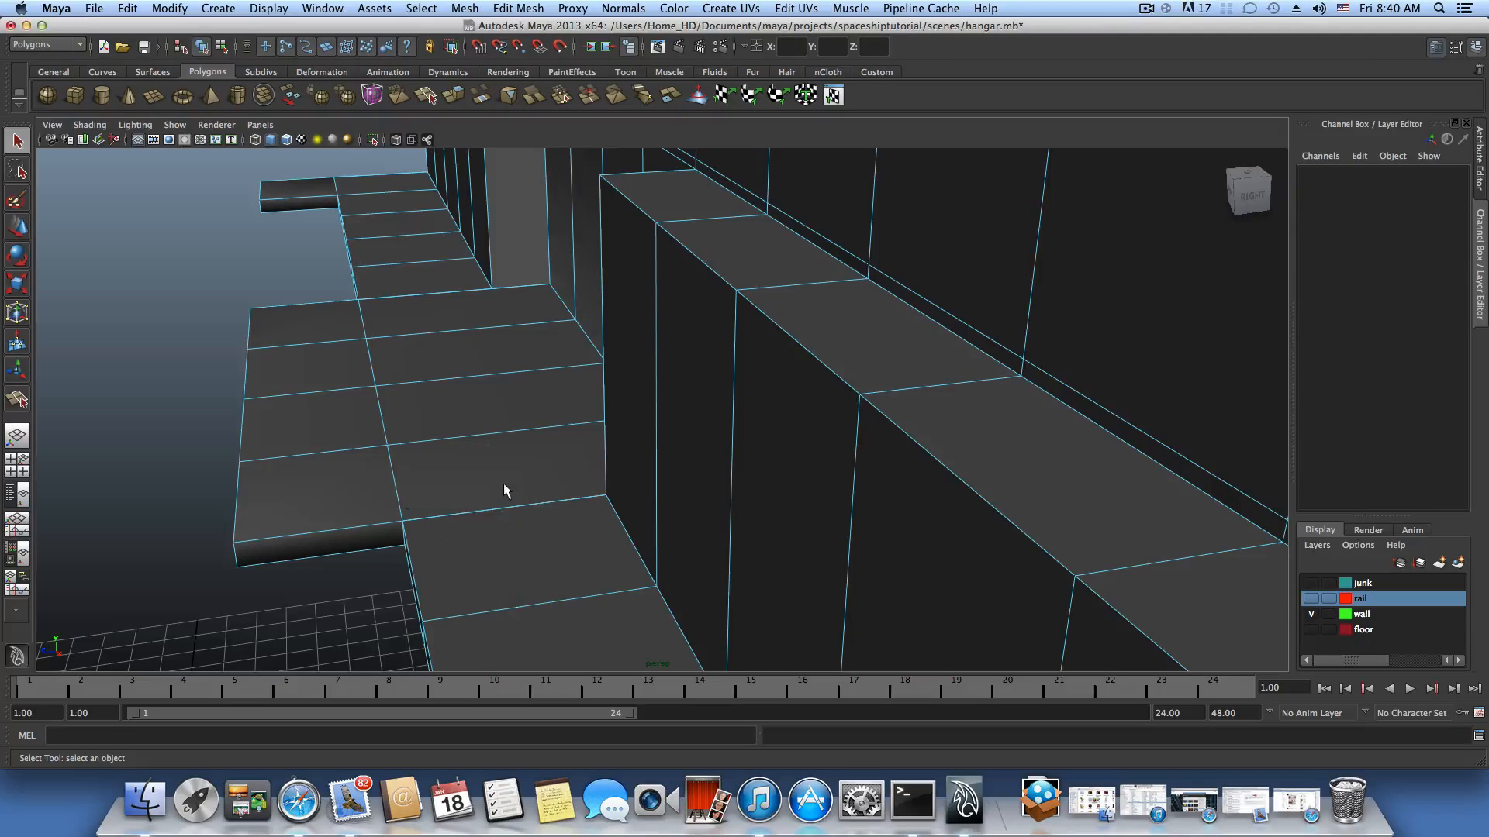
key(F8)
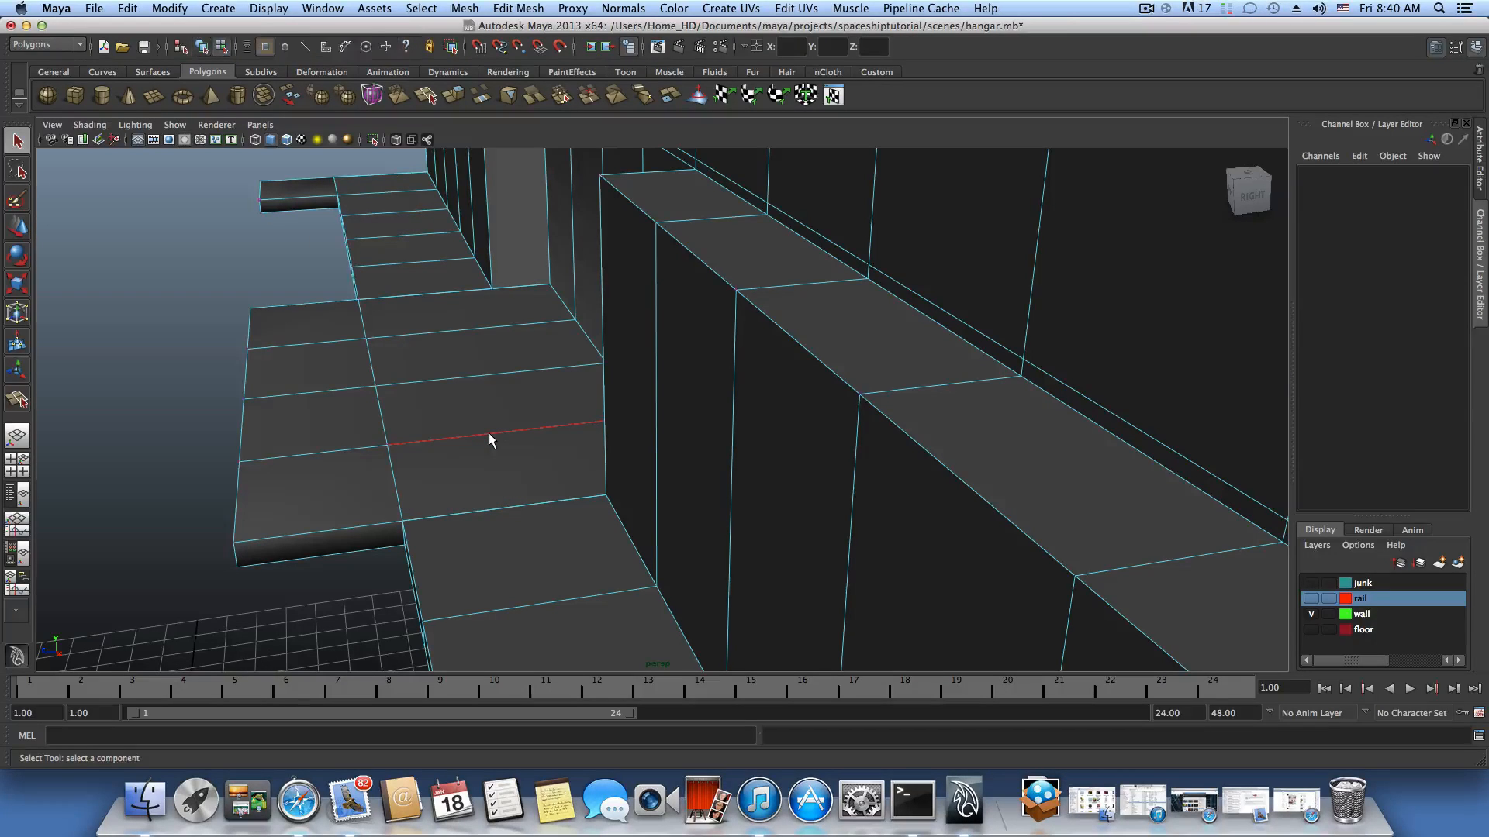
click(489, 440)
shift+right_drag(495, 445, 477, 464)
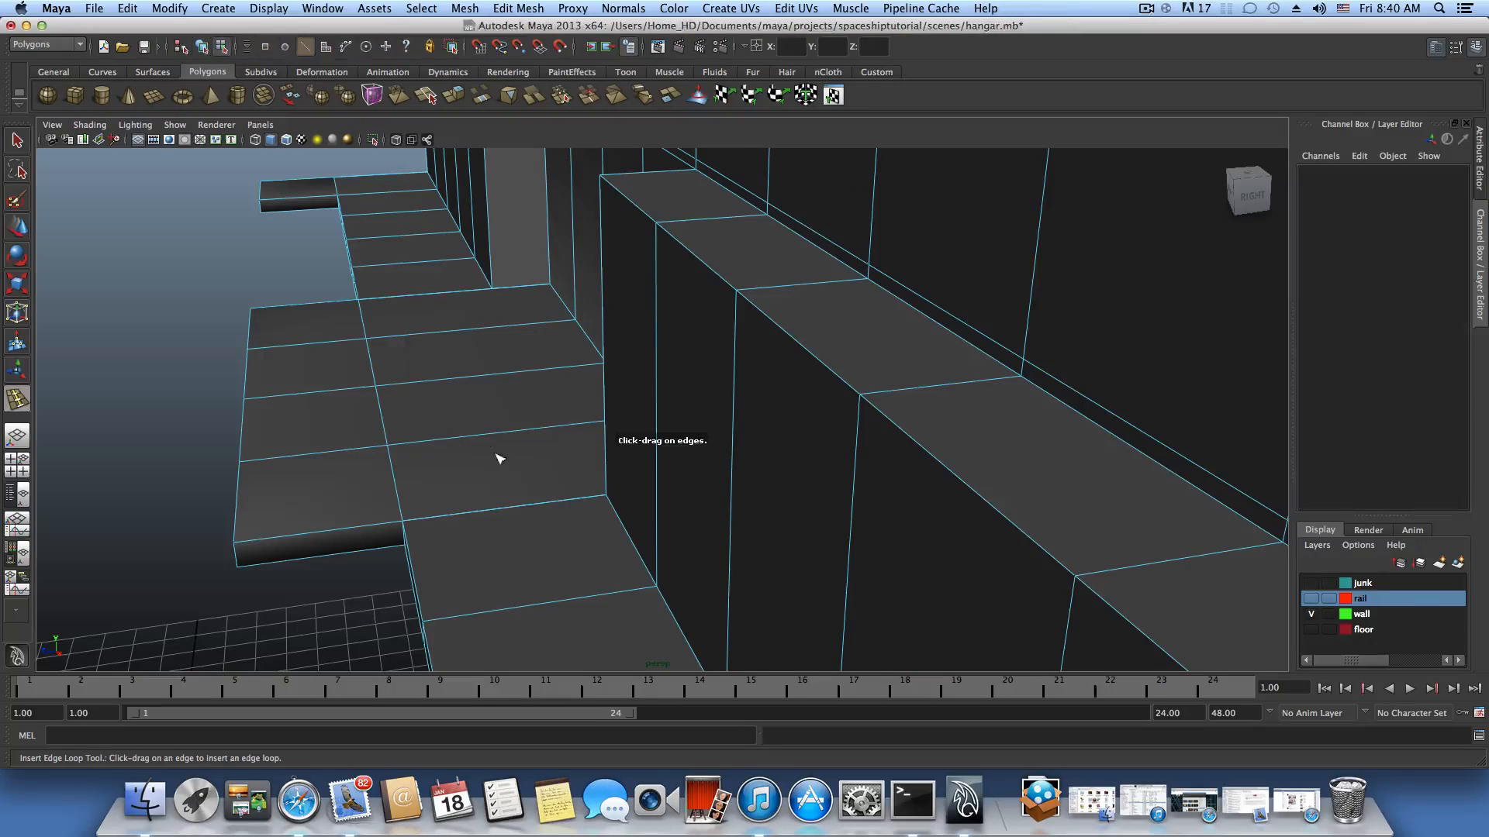
click(570, 433)
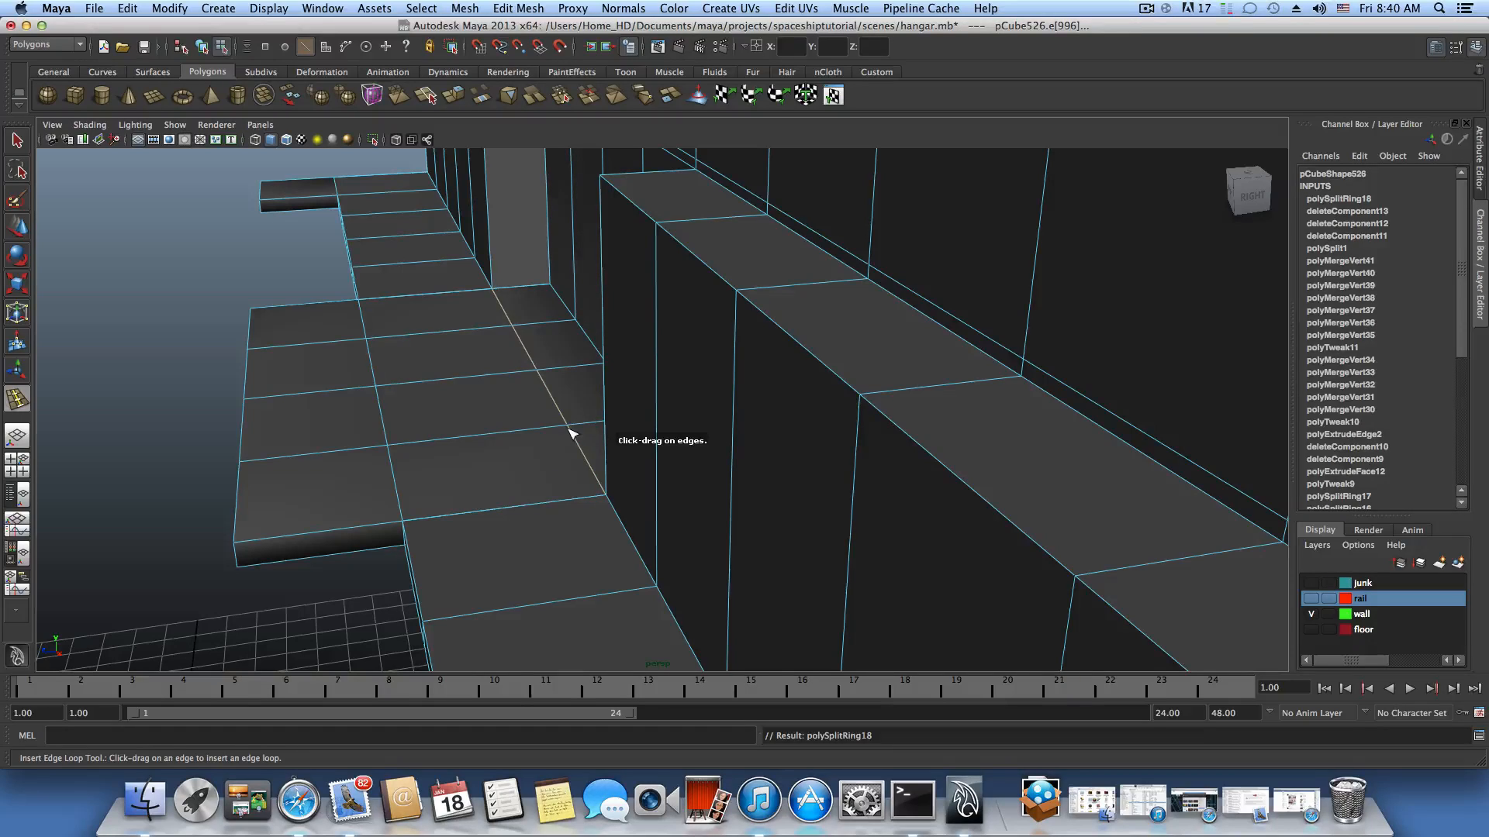
Merge the overlapping vertices where the new edge loop meets the right-hand wall block's base corner.
alt+drag(571, 432, 834, 468)
right_click(806, 461)
right_drag(806, 461, 784, 450)
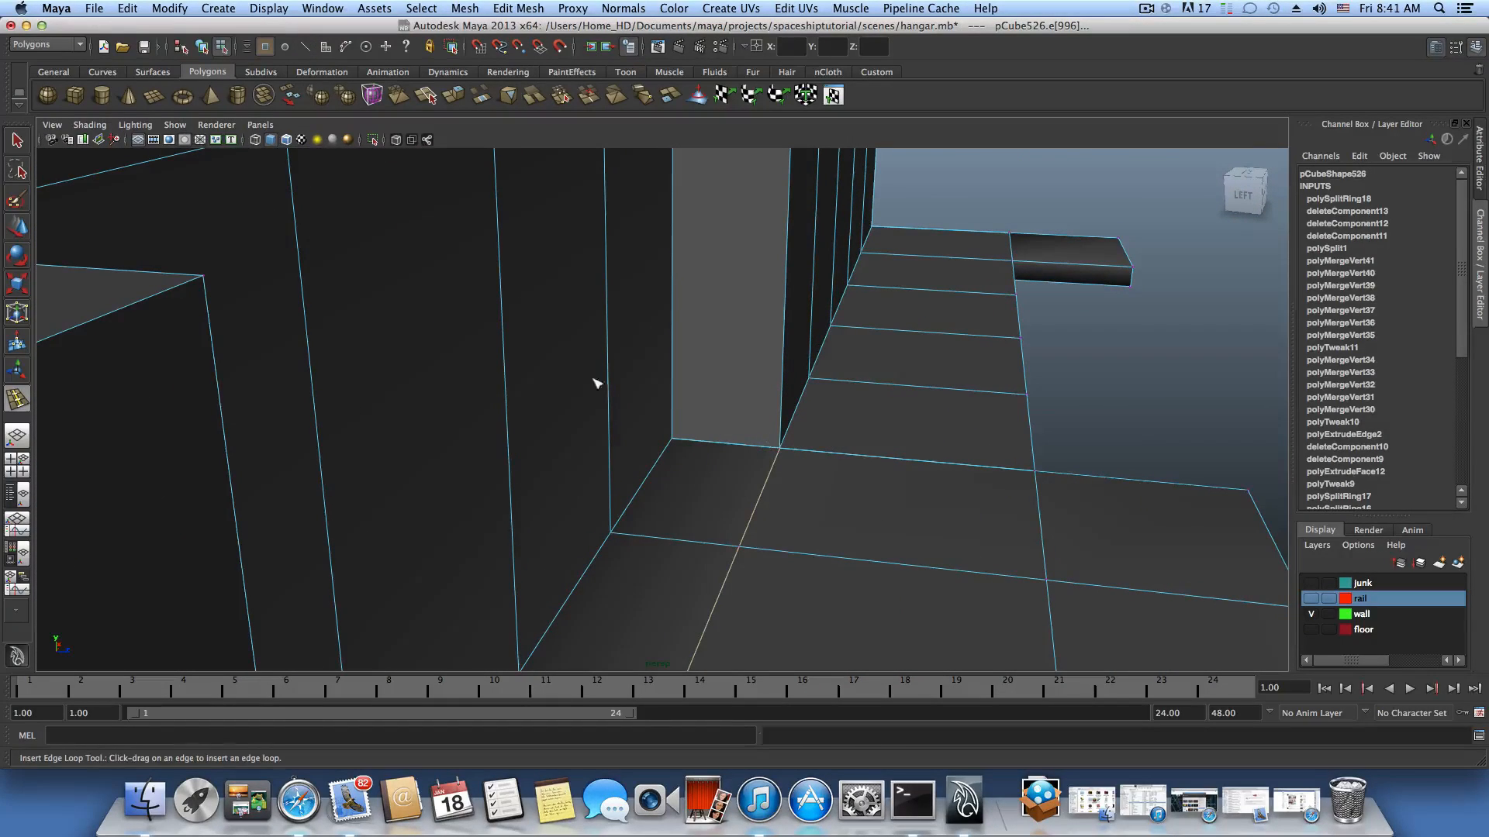
key(q)
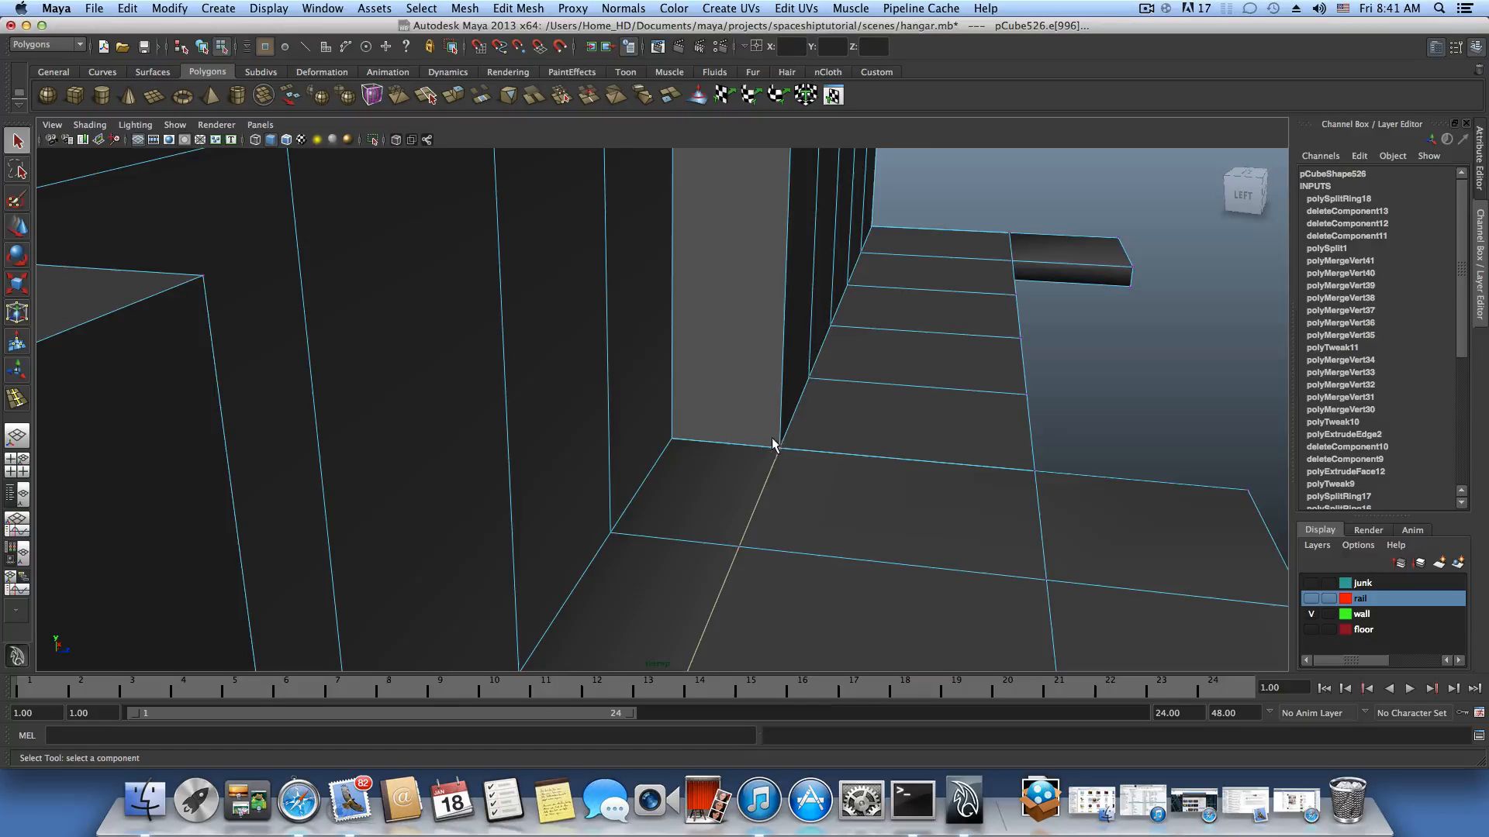
drag(773, 440, 610, 505)
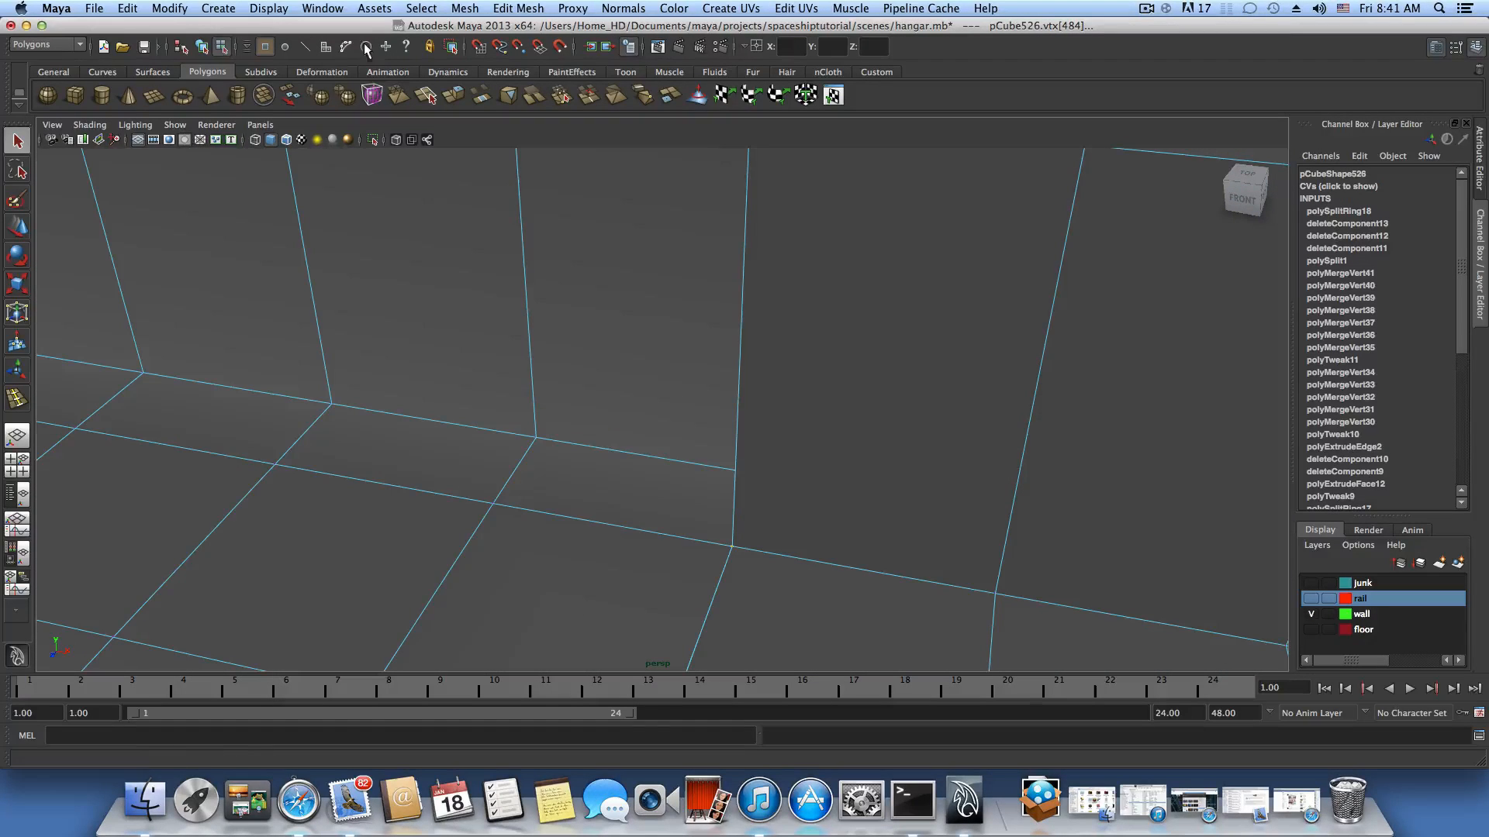
click(518, 7)
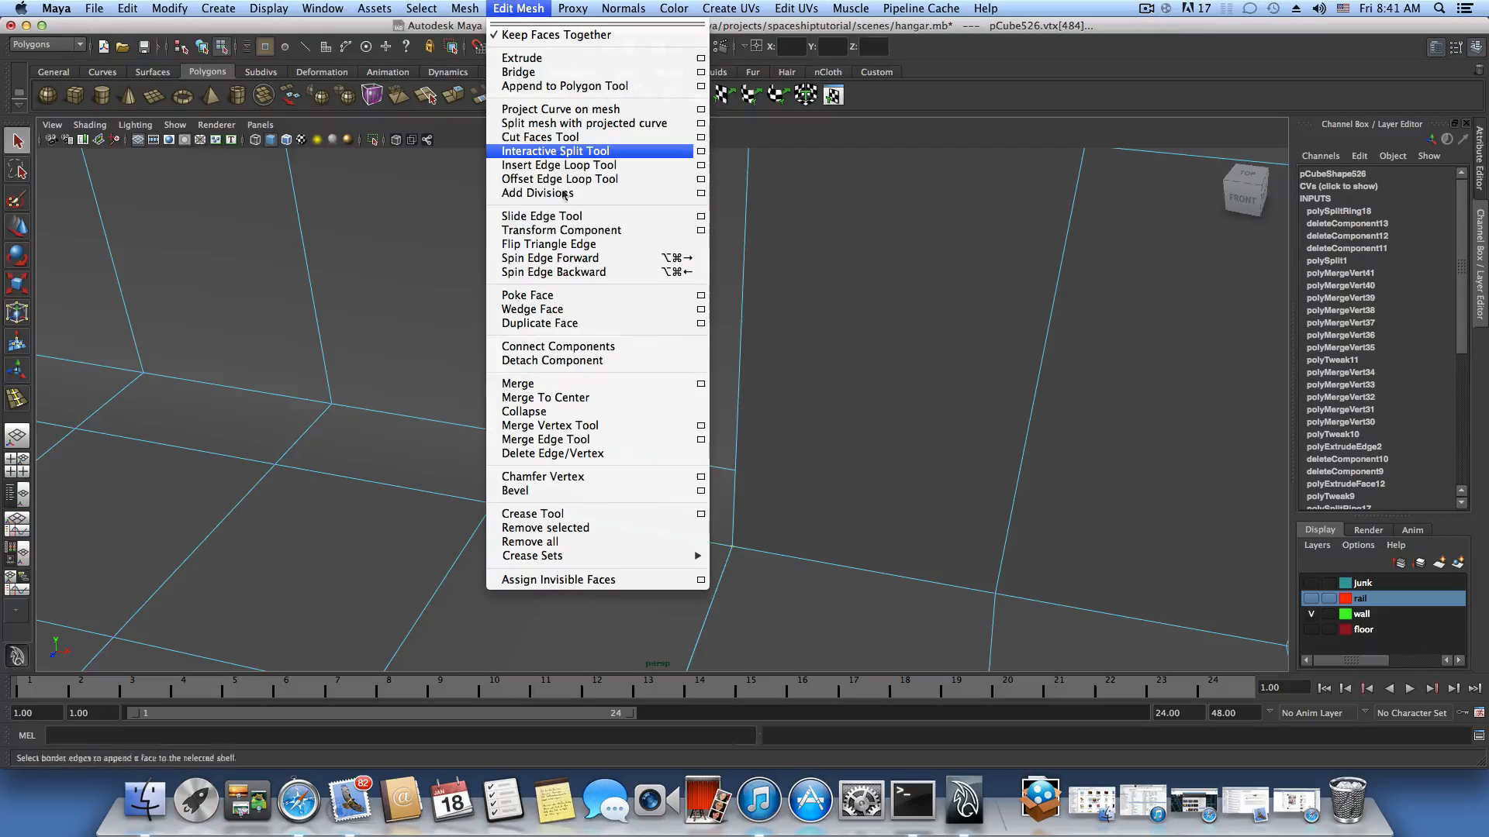
click(551, 398)
Merge the overlapping vertices where the new edge loop meets the left-hand wall block's base corner.
alt+middle_drag(724, 548, 856, 506)
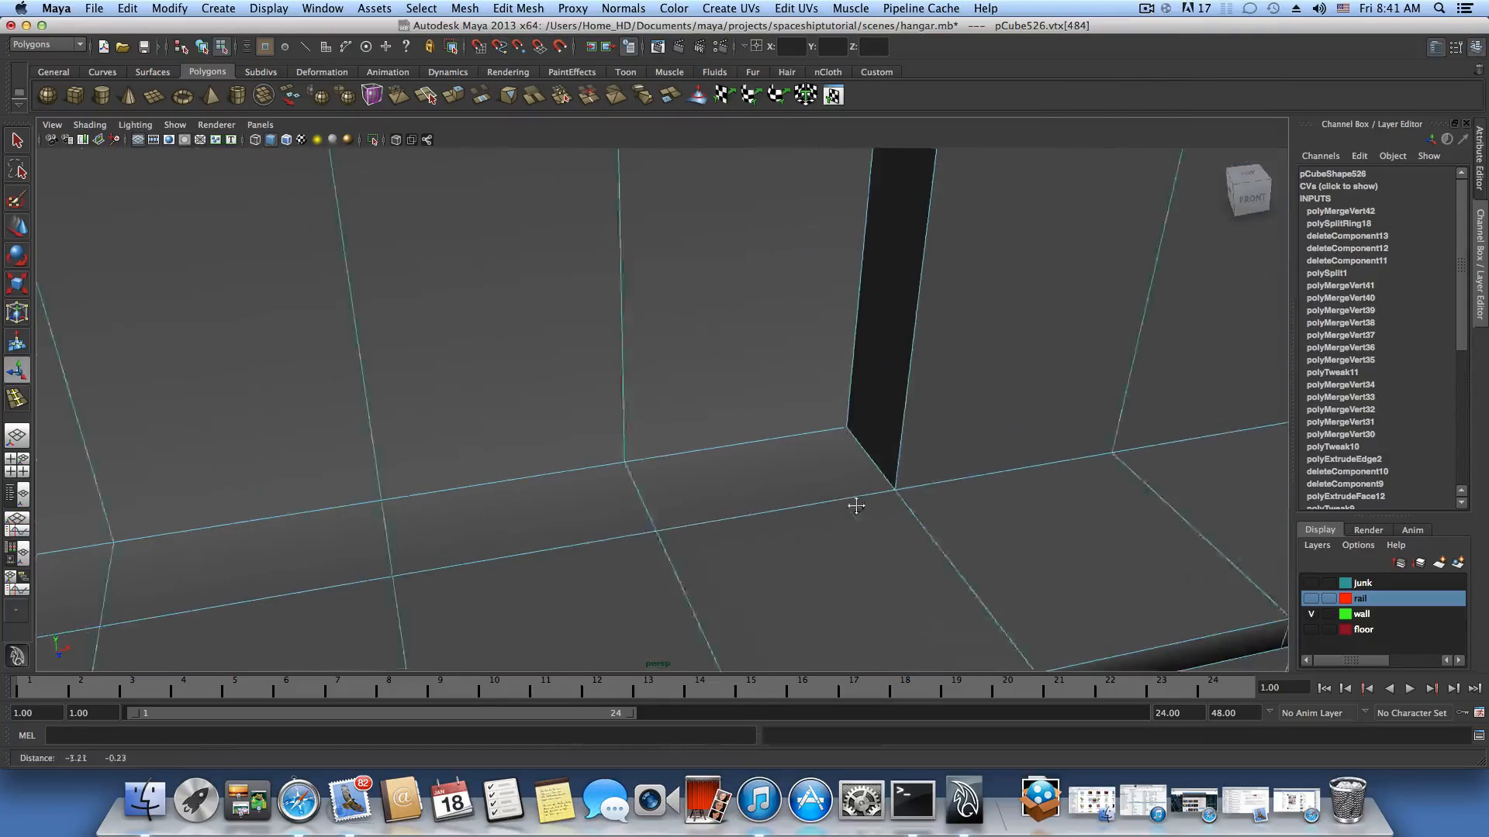
alt+drag(856, 507, 467, 408)
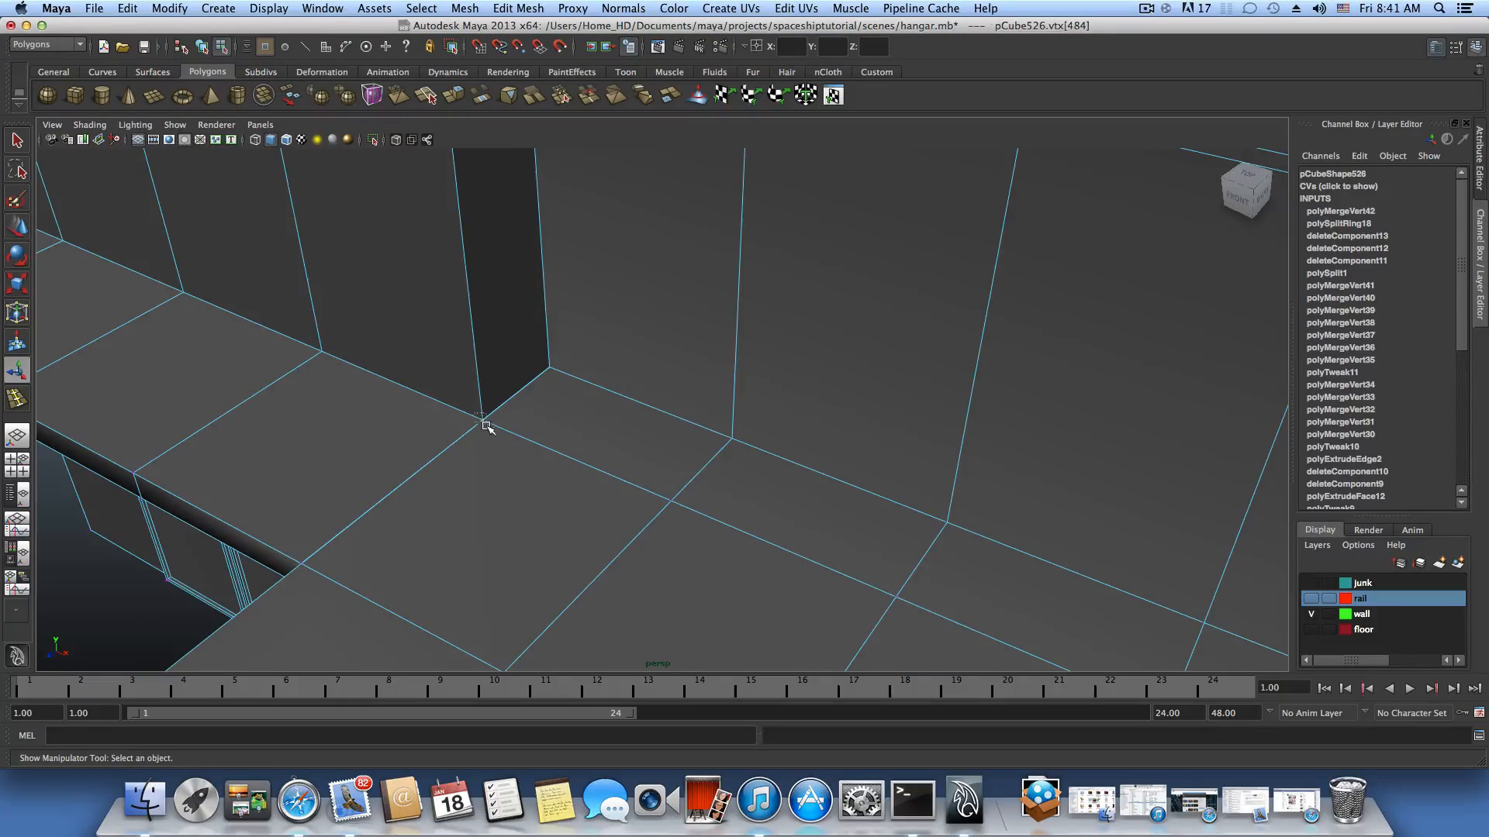
click(483, 422)
alt+drag(598, 442, 688, 475)
alt+right_drag(688, 475, 779, 579)
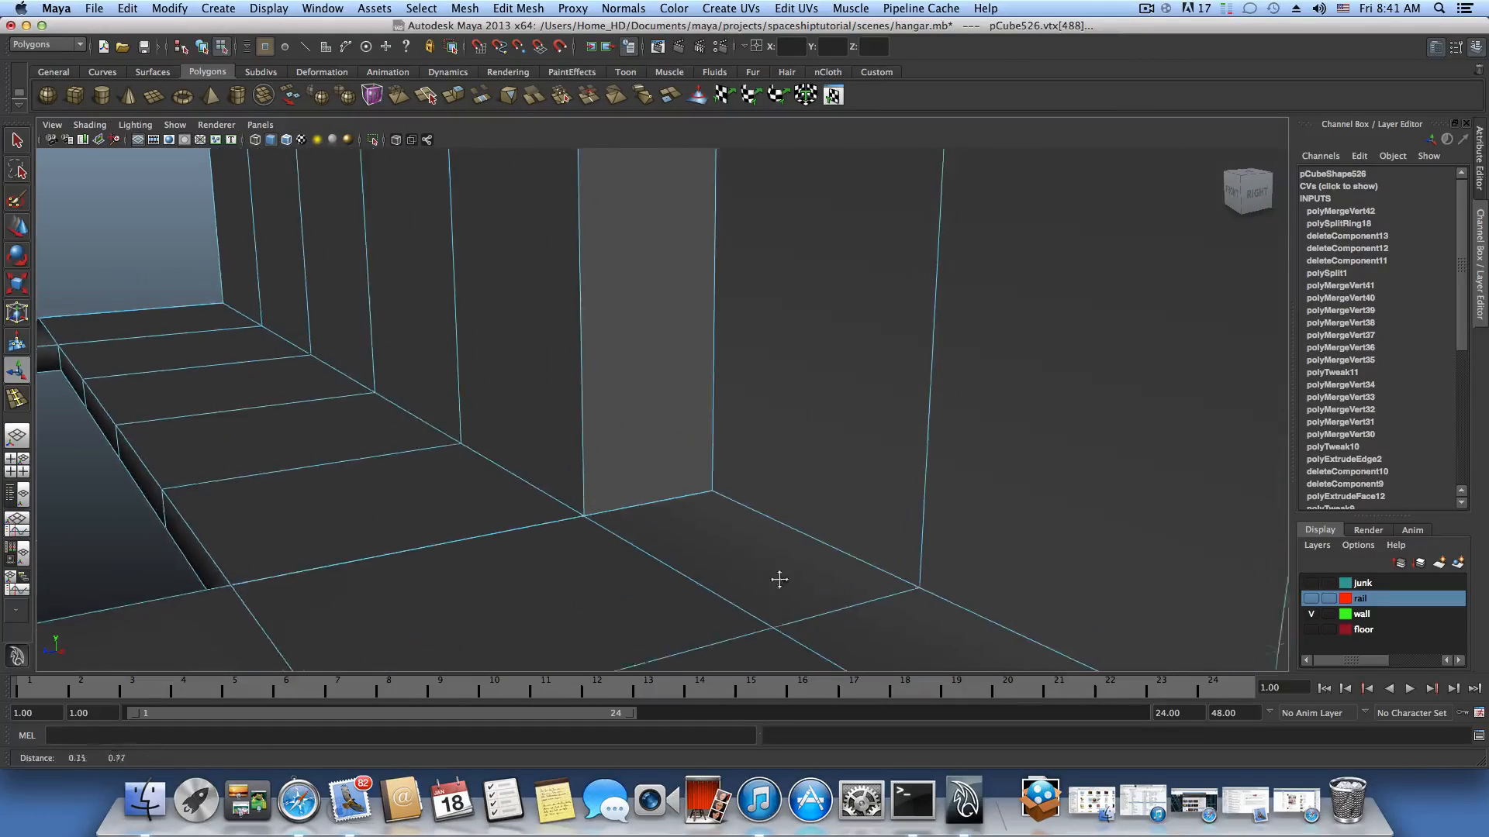
alt+middle_drag(779, 579, 791, 582)
click(519, 10)
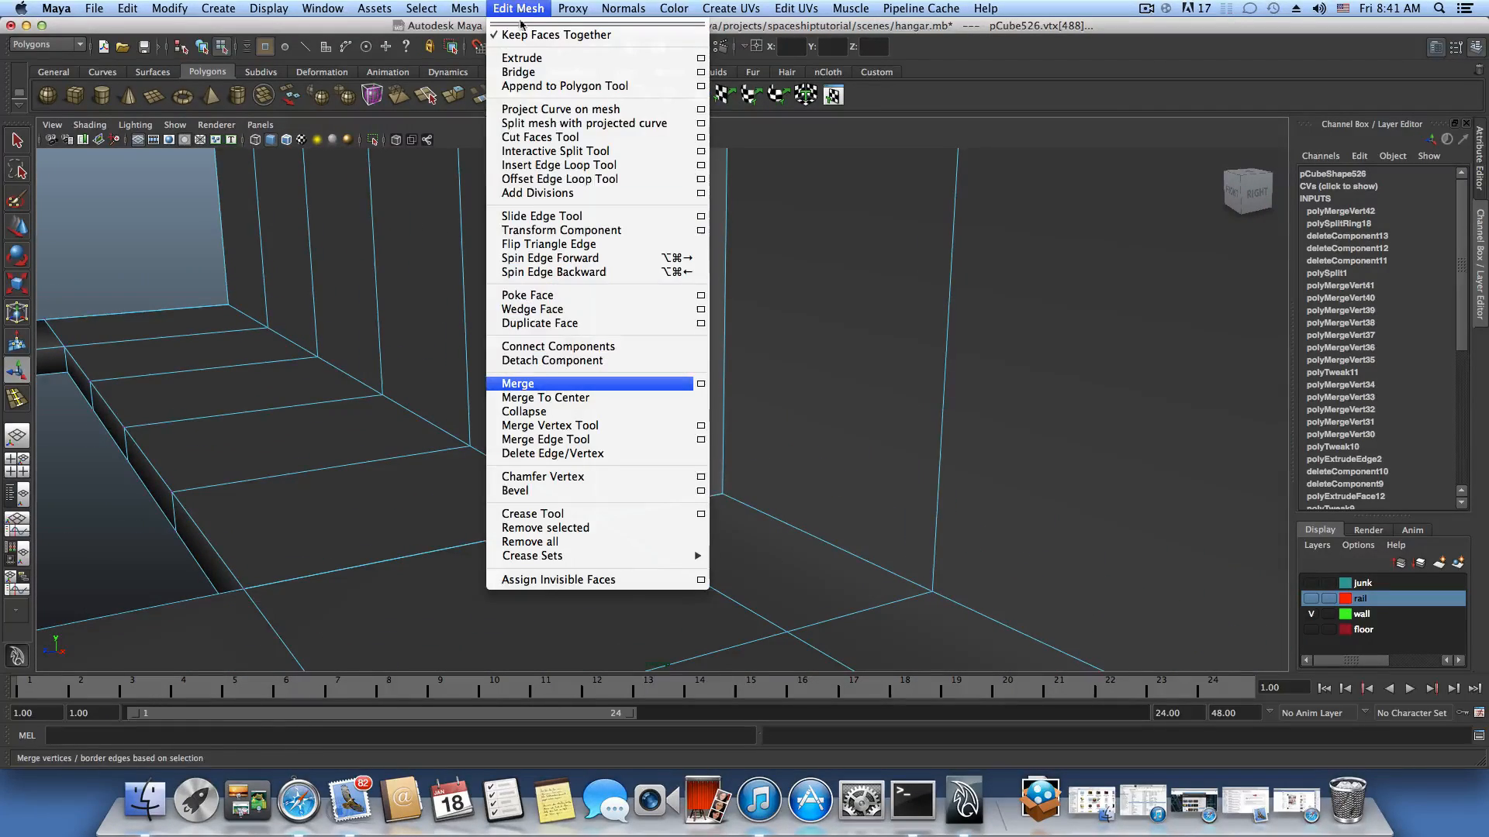
click(543, 383)
Check the bay's floor faces beside the left-hand block's base corner by selecting them in face mode.
scroll(634, 527, down, 3)
right_click(618, 490)
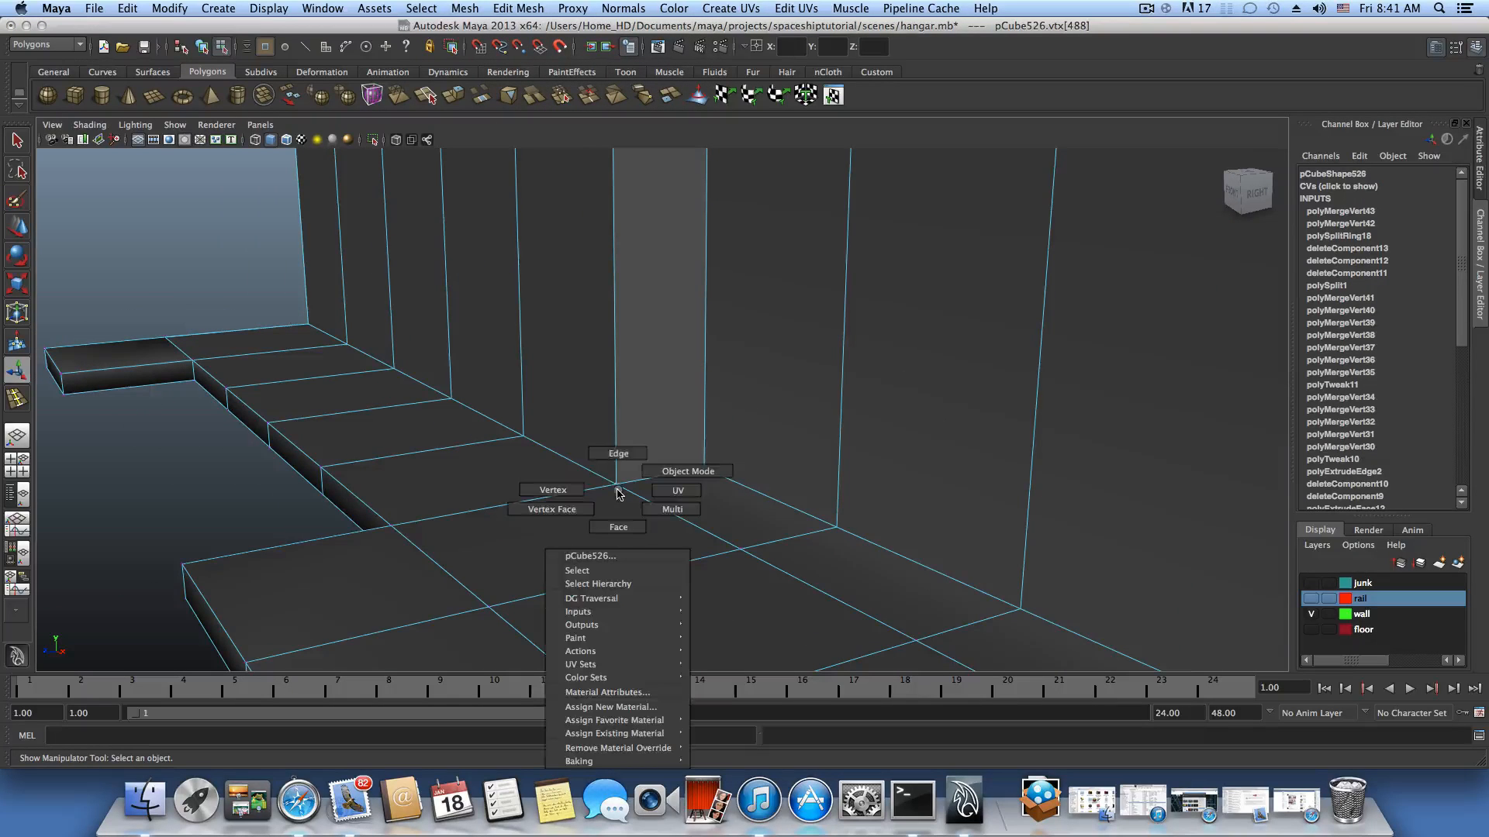
click(618, 527)
click(566, 509)
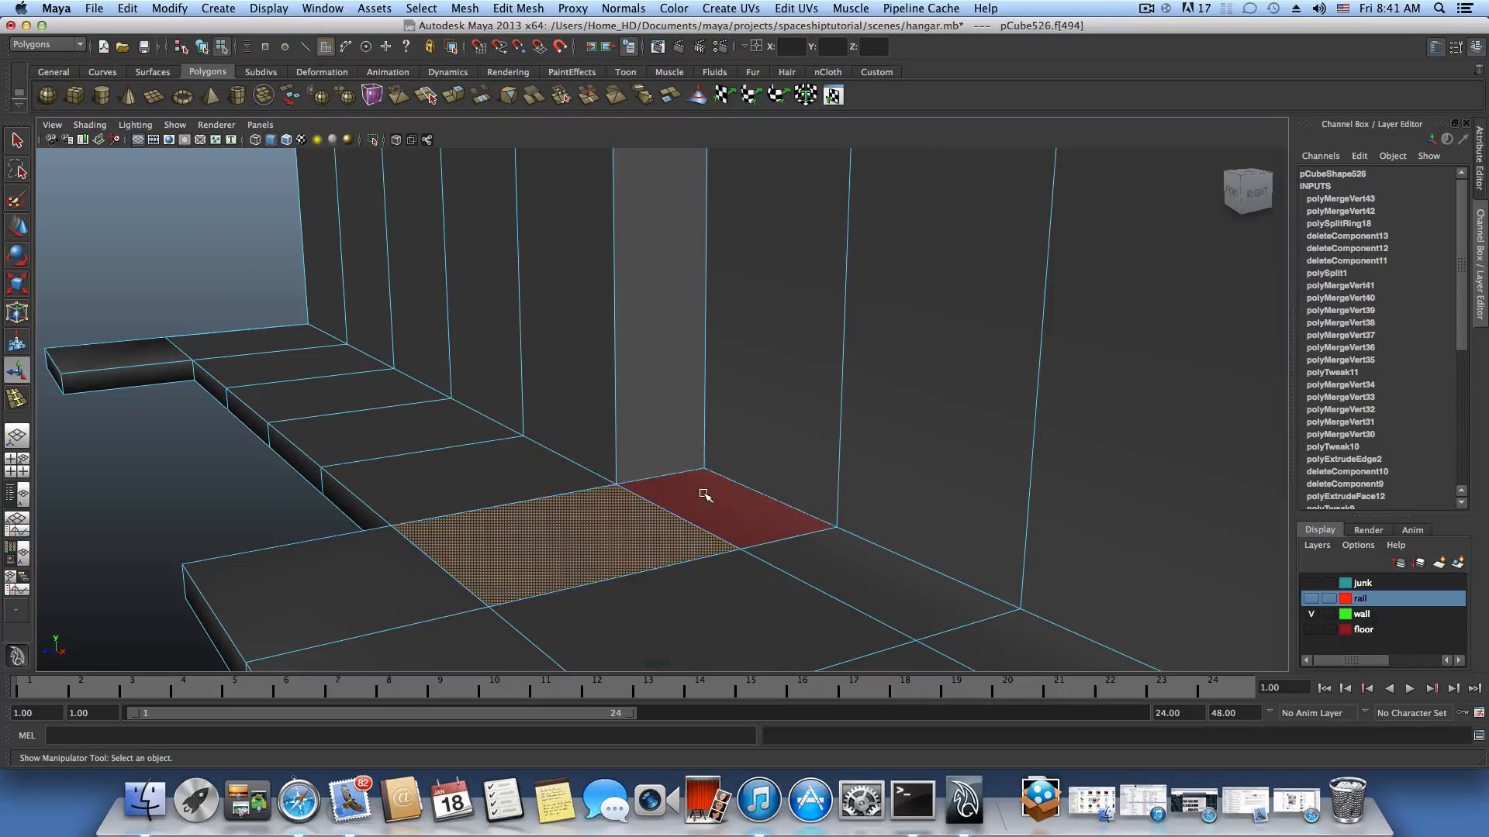
click(649, 426)
click(602, 417)
alt+drag(893, 519, 621, 458)
click(674, 474)
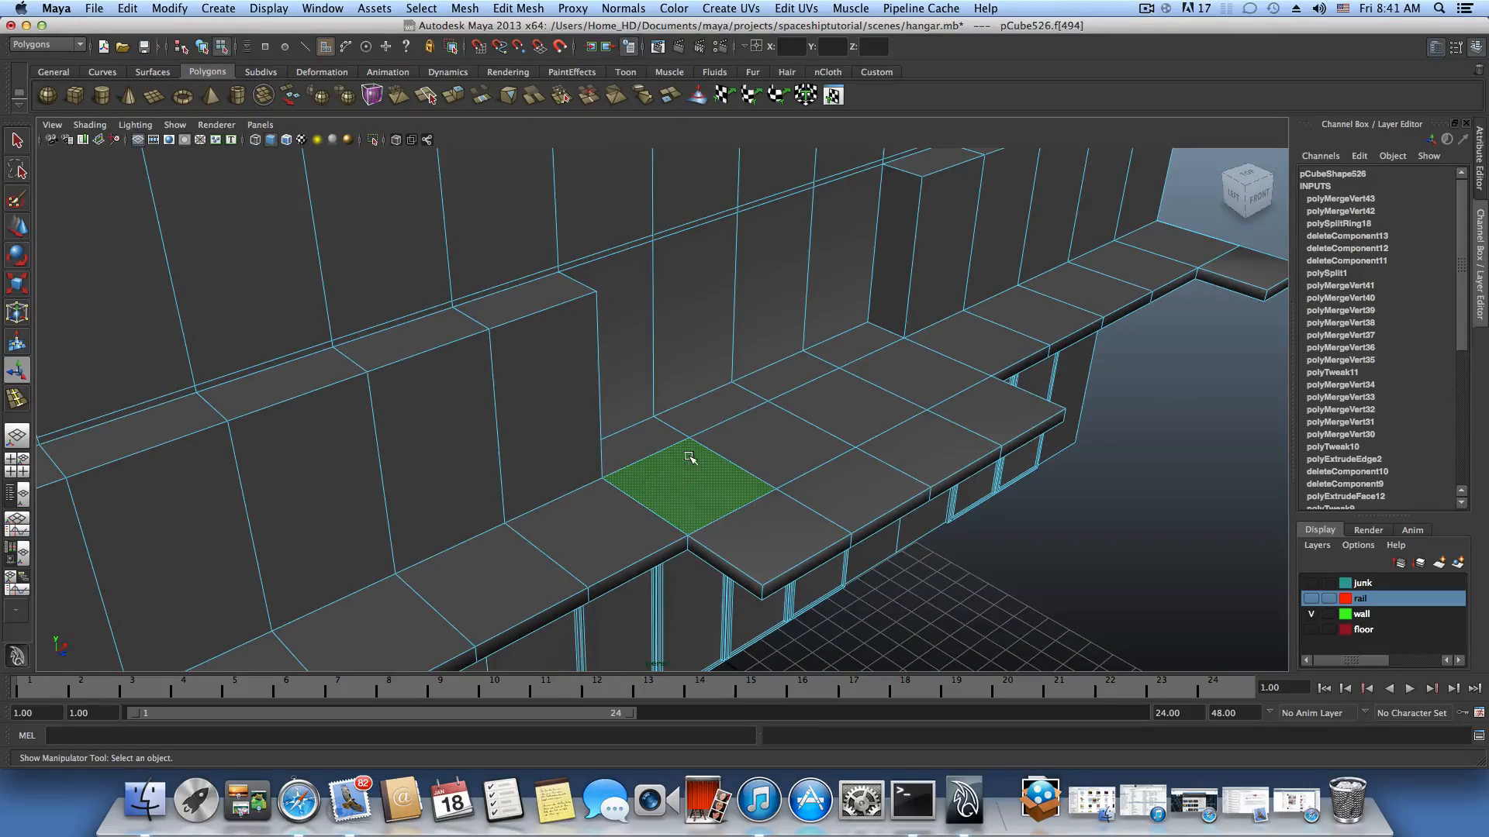
alt+right_drag(644, 477, 926, 512)
alt+drag(772, 585, 593, 465)
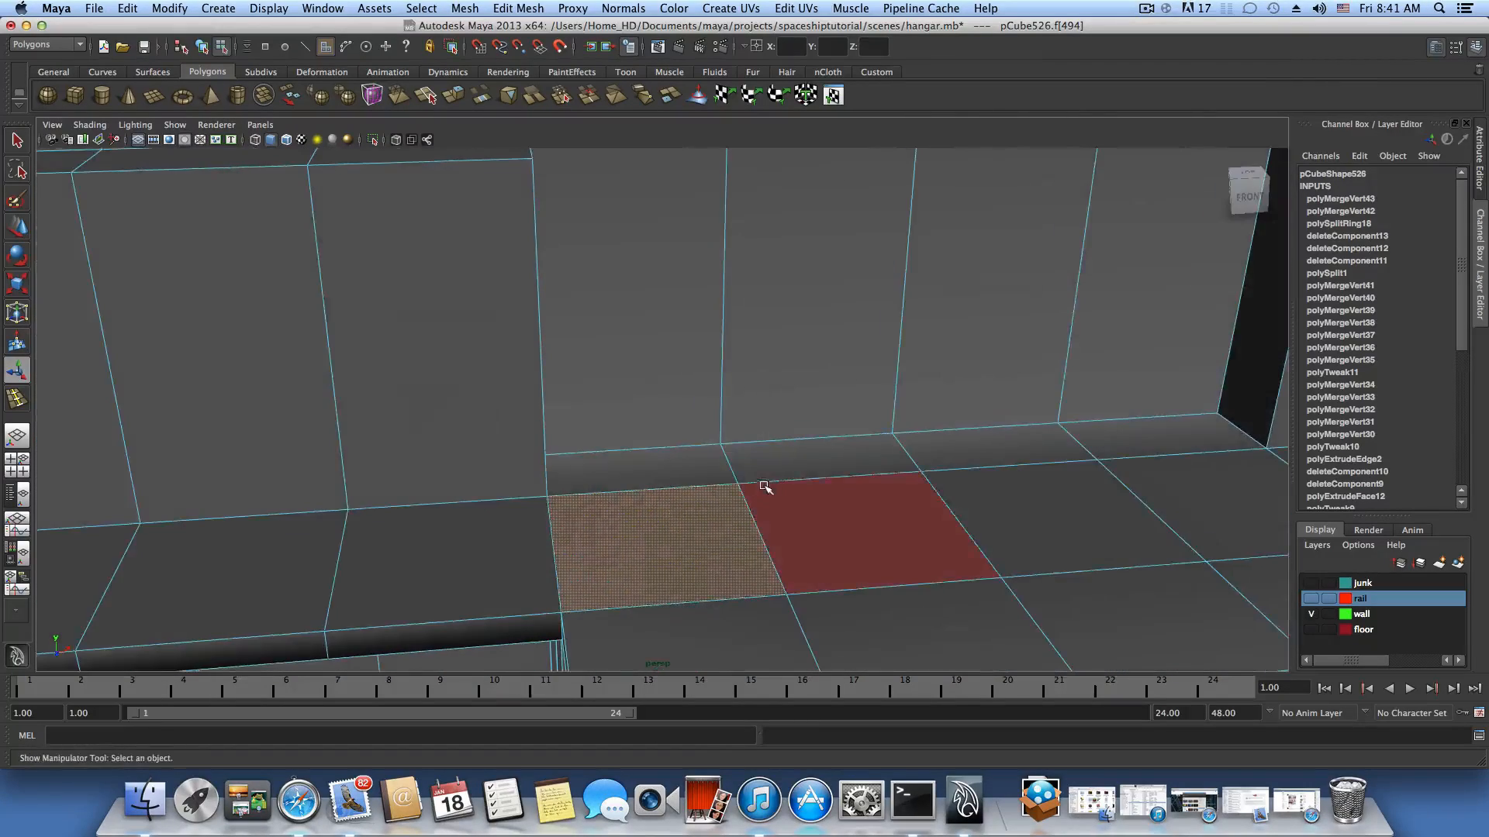
Try deleting the bay floor's strip face, the left-hand block's front face and the adjoining ledge face, undoing each deletion.
click(715, 469)
key(Delete)
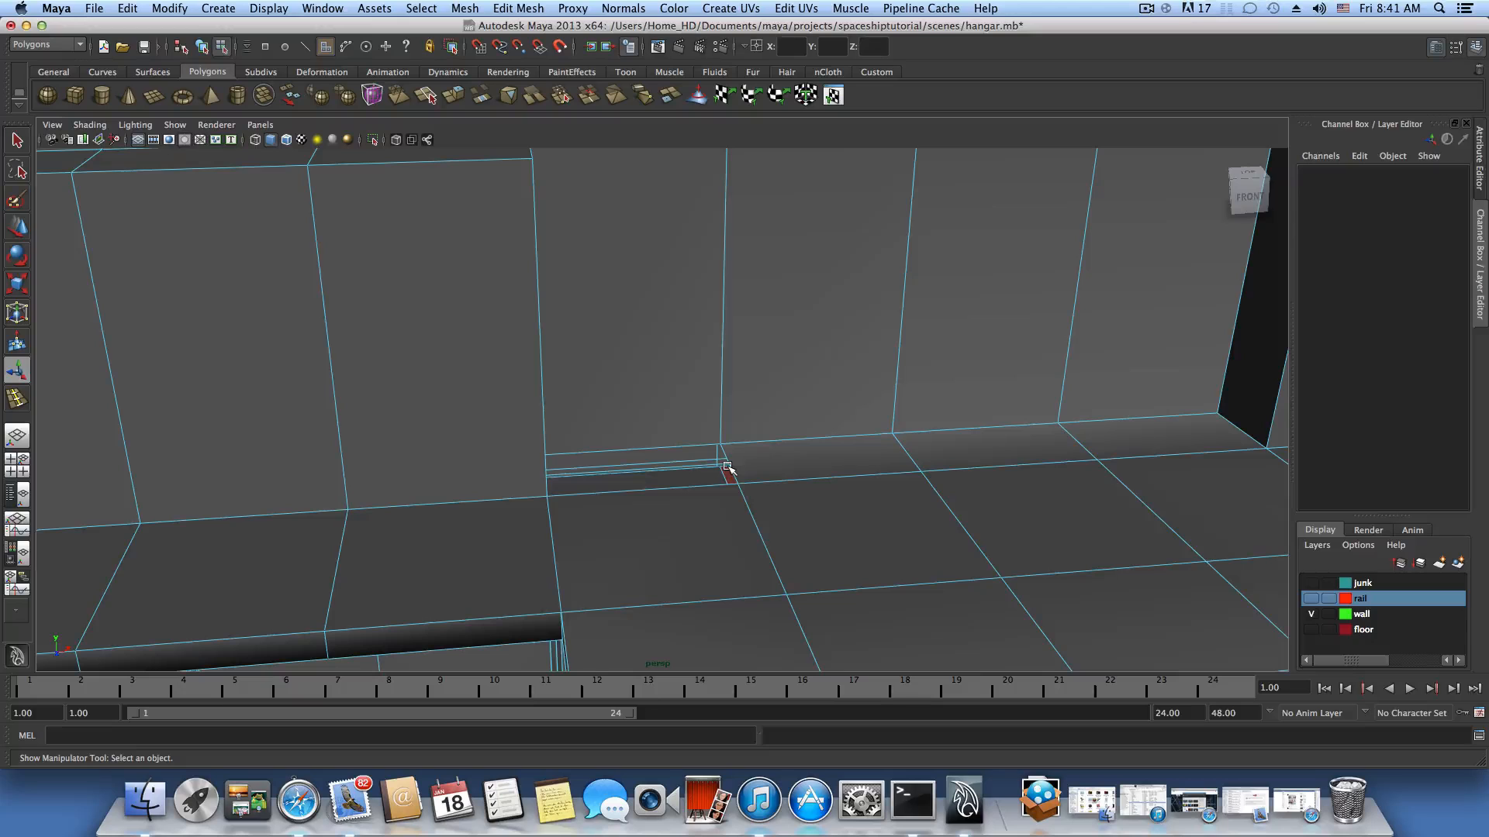
key(super+z)
click(475, 485)
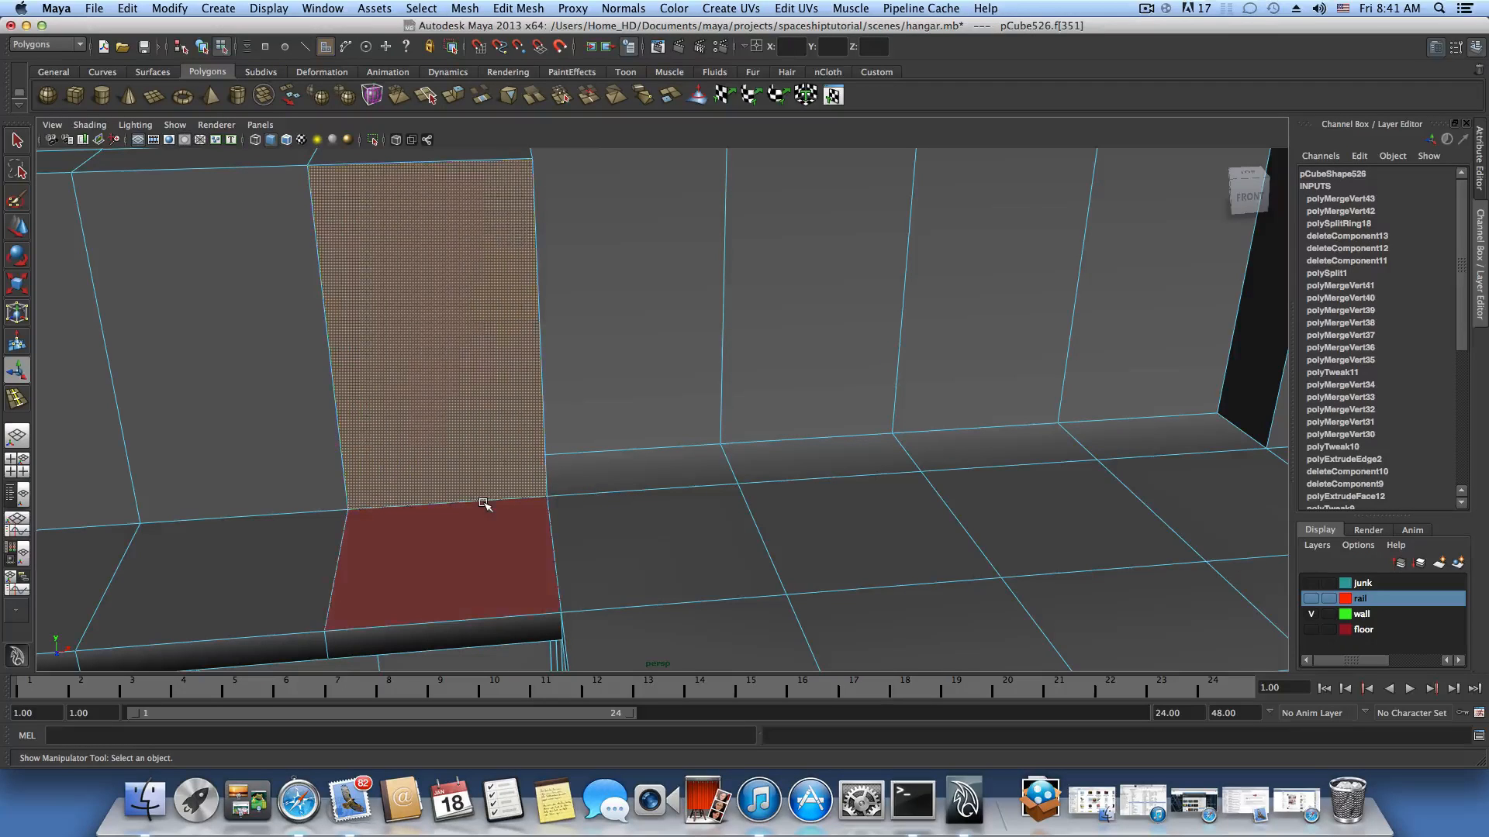
key(Delete)
key(super+z)
click(481, 577)
click(609, 550)
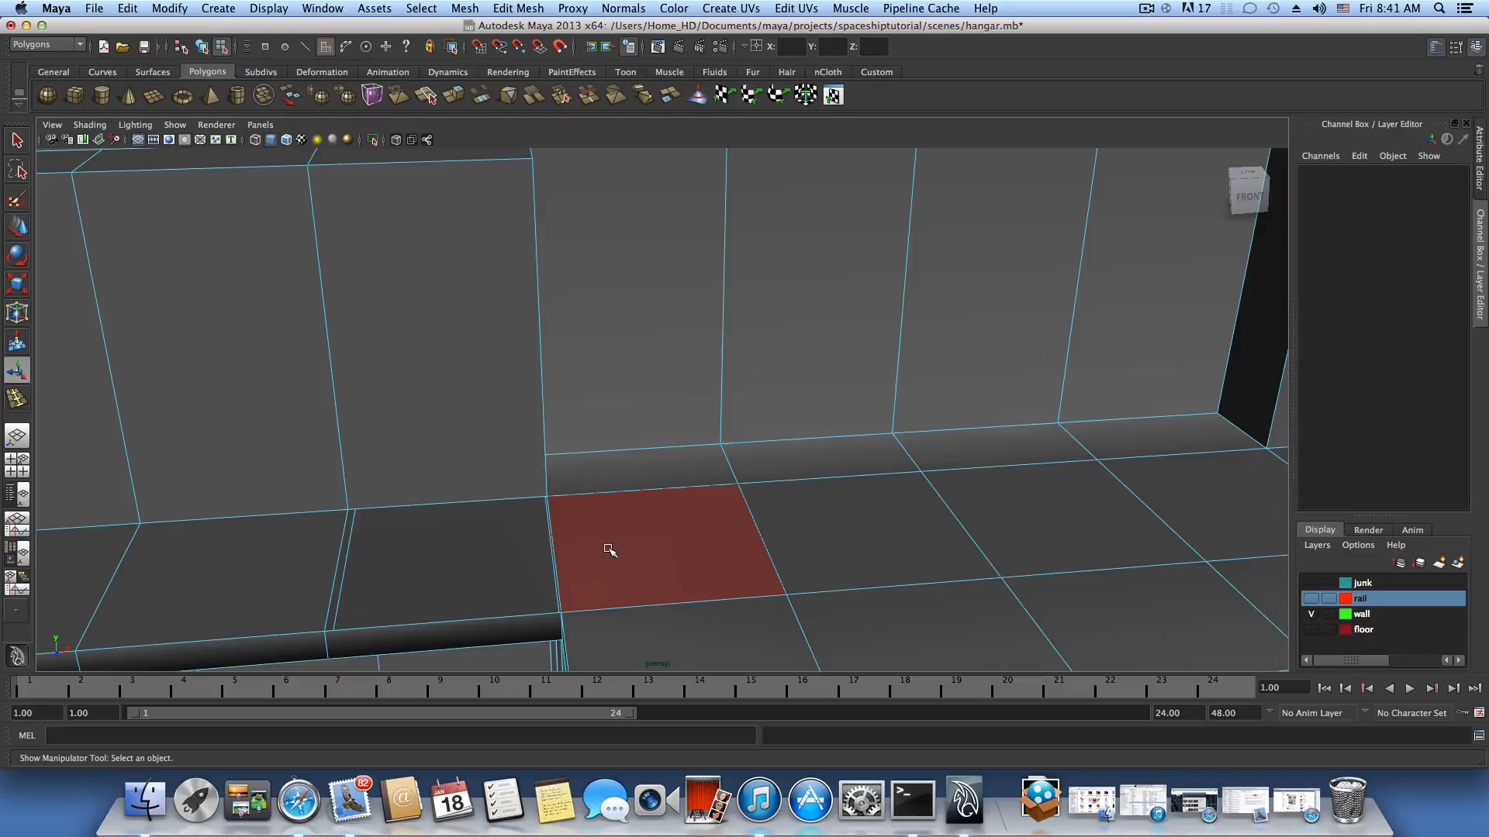
key(super+z)
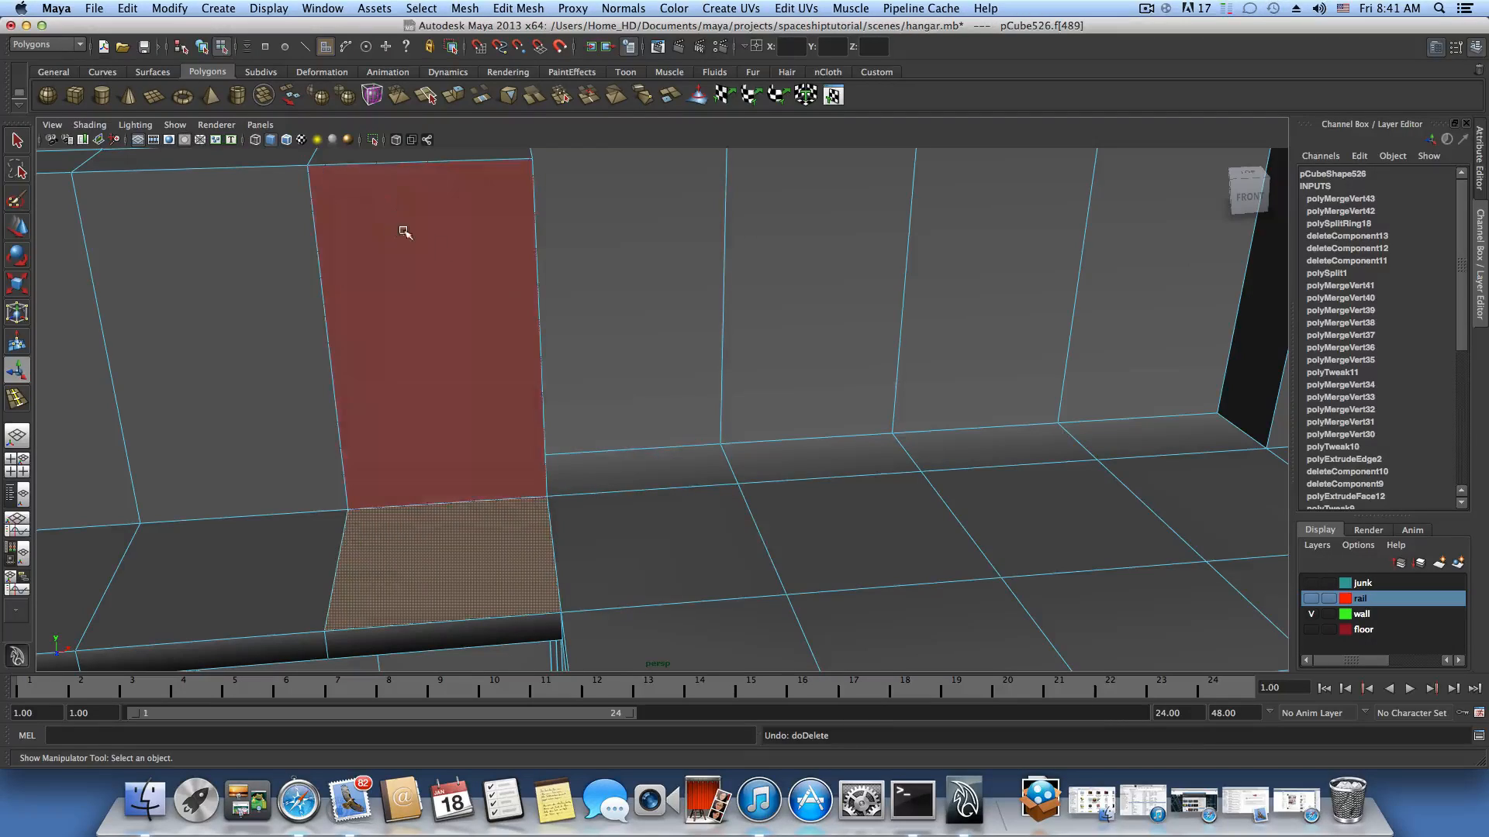
Examine the balcony ledge, recessed bay and wall blocks from both sides.
alt+drag(403, 230, 668, 468)
alt+middle_drag(668, 468, 322, 338)
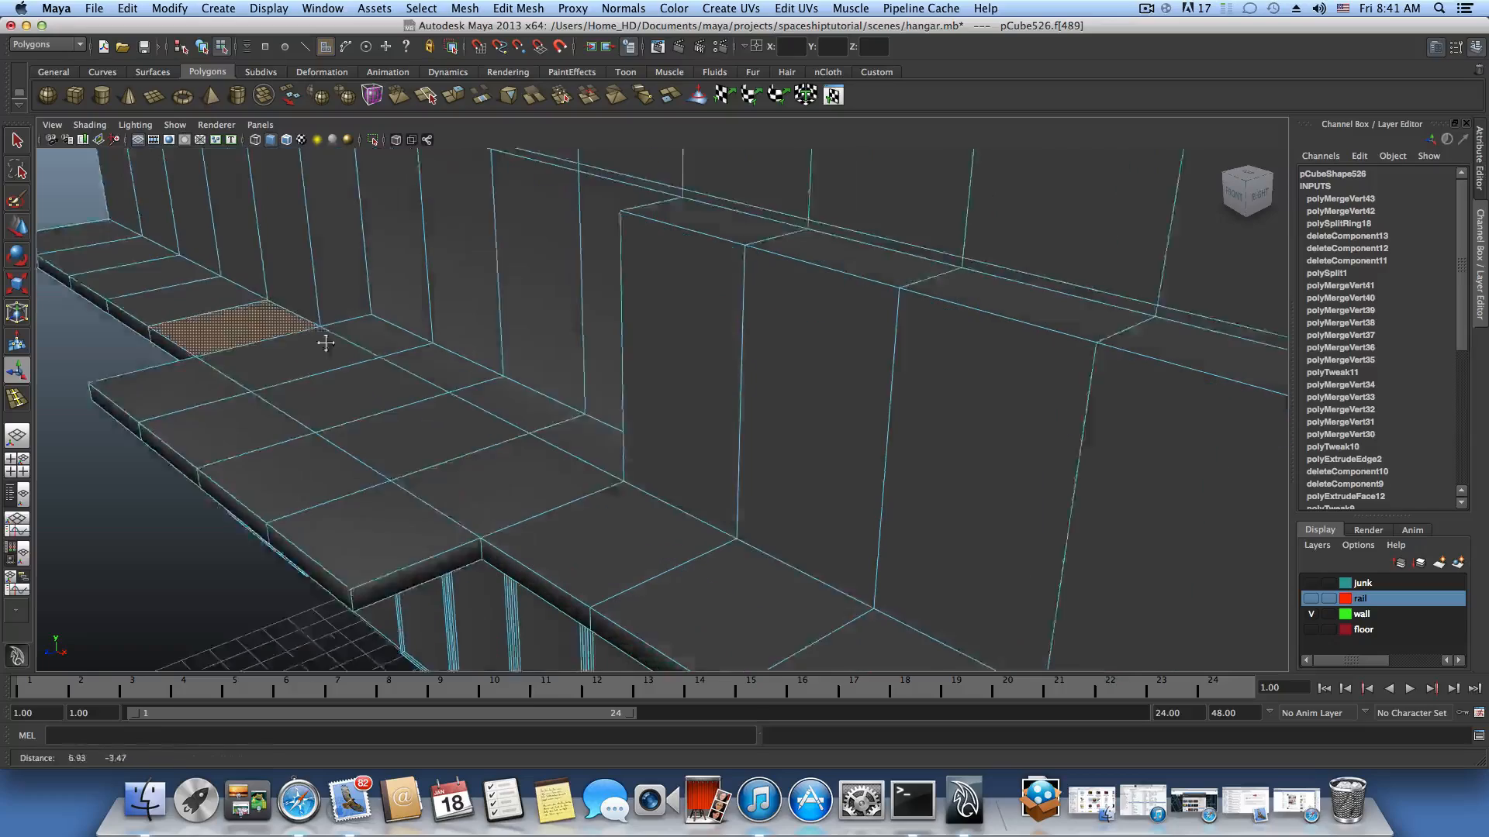
alt+right_drag(481, 365, 349, 345)
alt+middle_drag(469, 387, 504, 433)
alt+drag(504, 434, 572, 442)
alt+middle_drag(572, 442, 592, 459)
alt+drag(592, 458, 840, 426)
alt+middle_drag(840, 426, 775, 454)
alt+drag(775, 454, 620, 459)
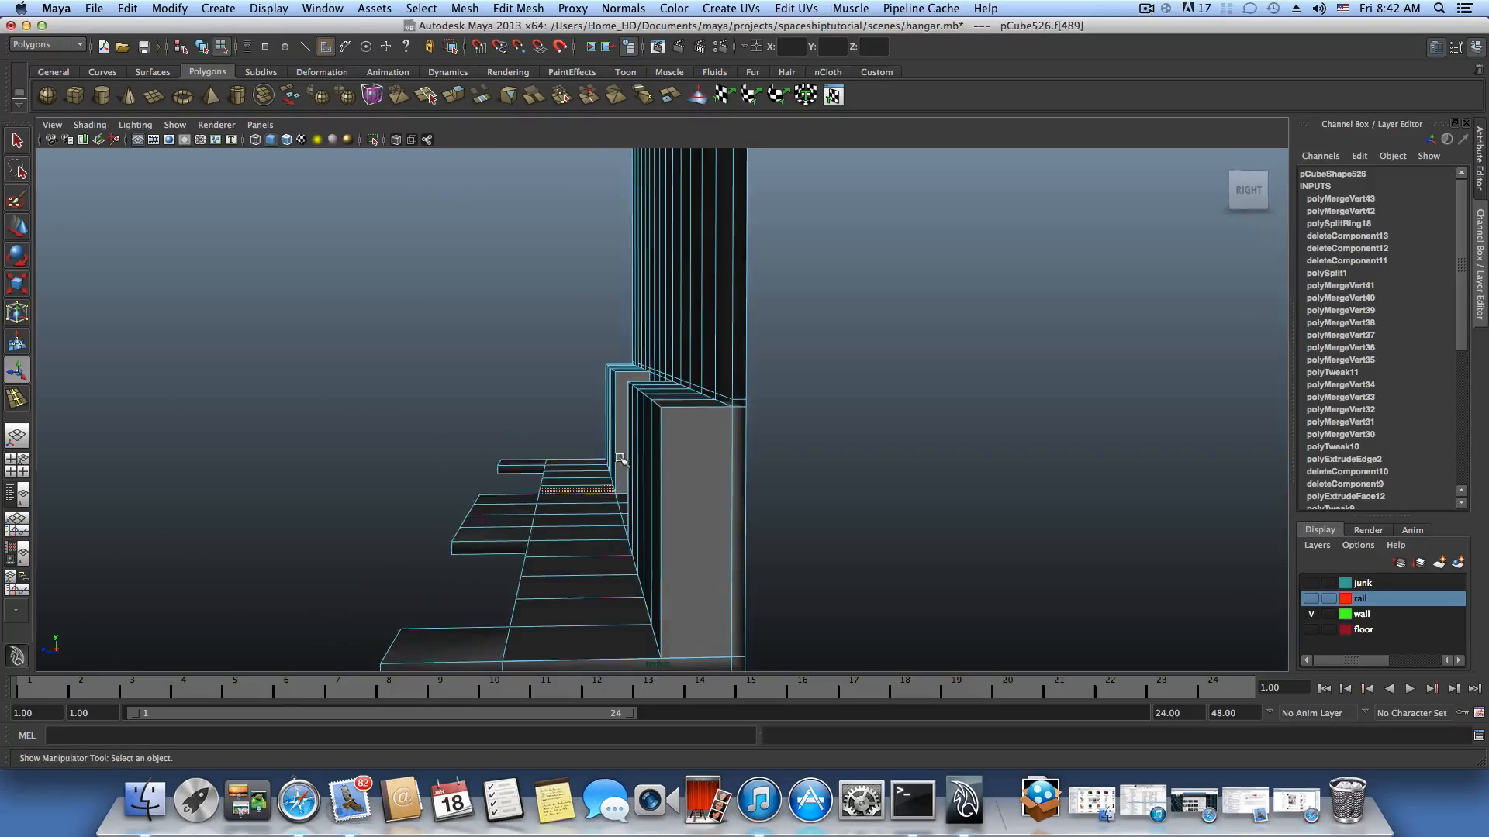
Move the wall blocks' top front vertices down so the block tops slope toward the balcony.
key(F8)
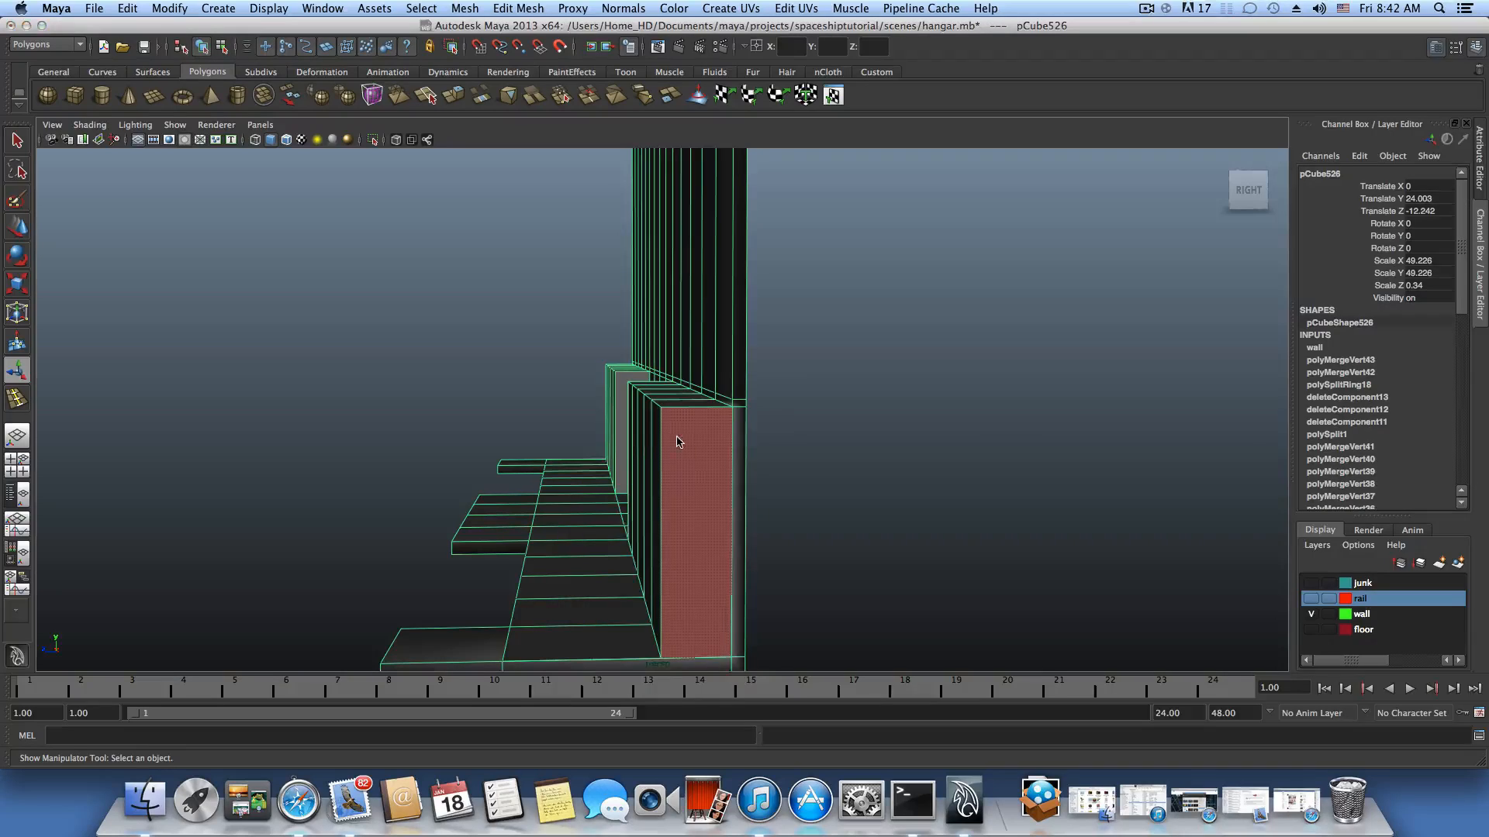
right_drag(677, 439, 628, 445)
alt+drag(628, 445, 682, 494)
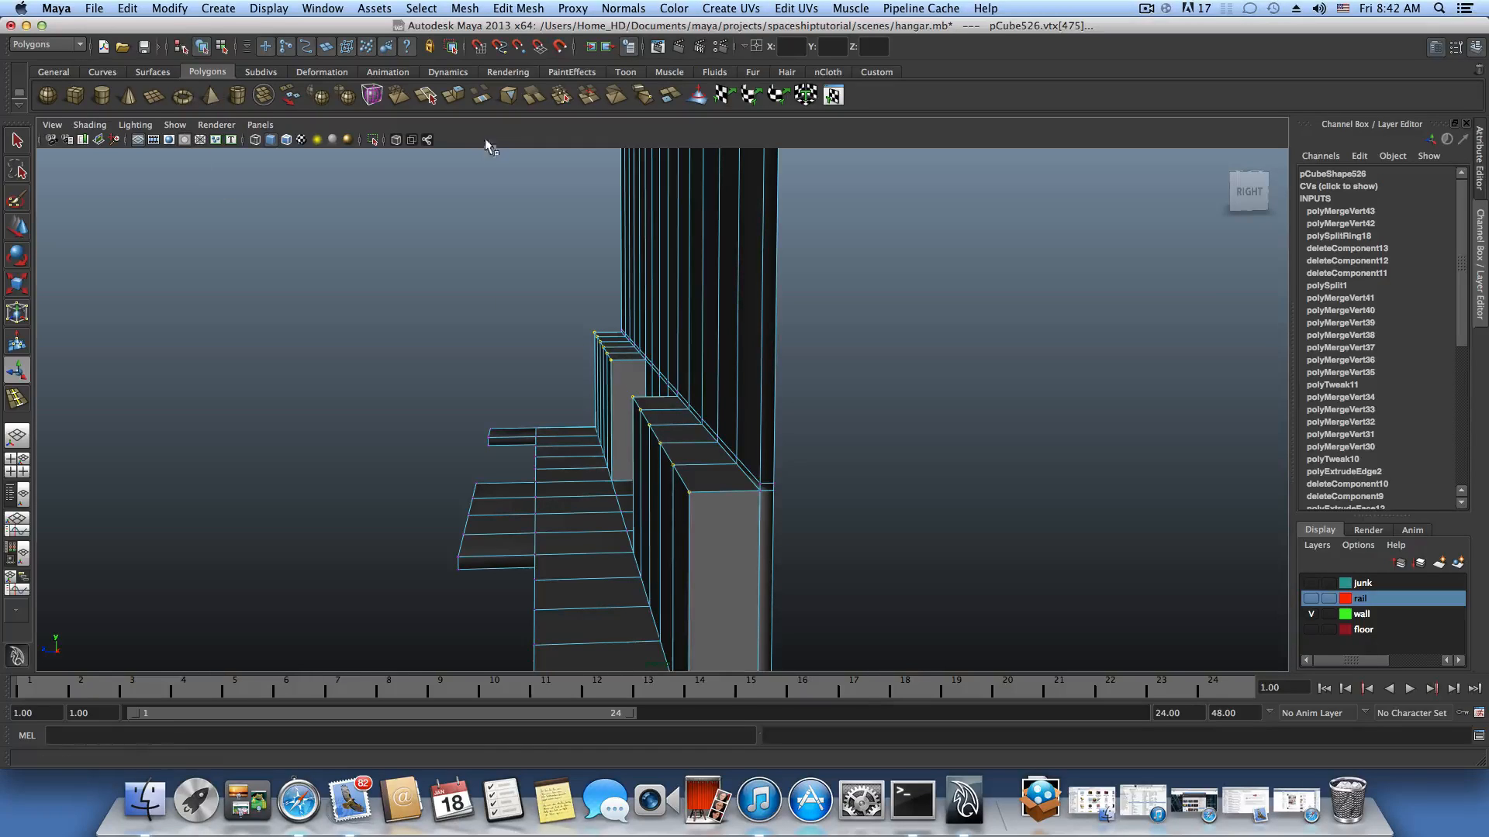
click(19, 228)
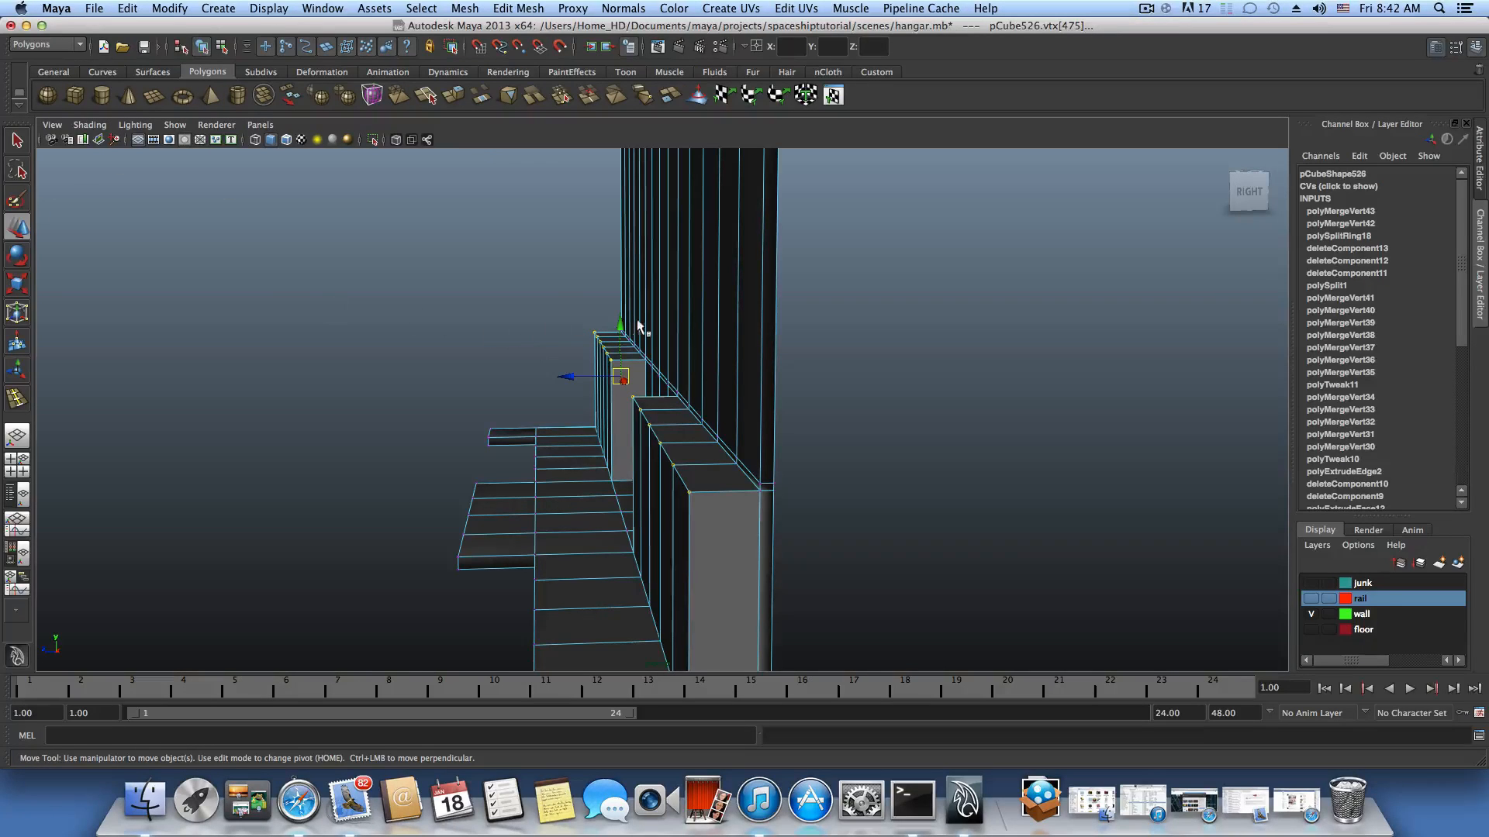
drag(620, 327, 619, 363)
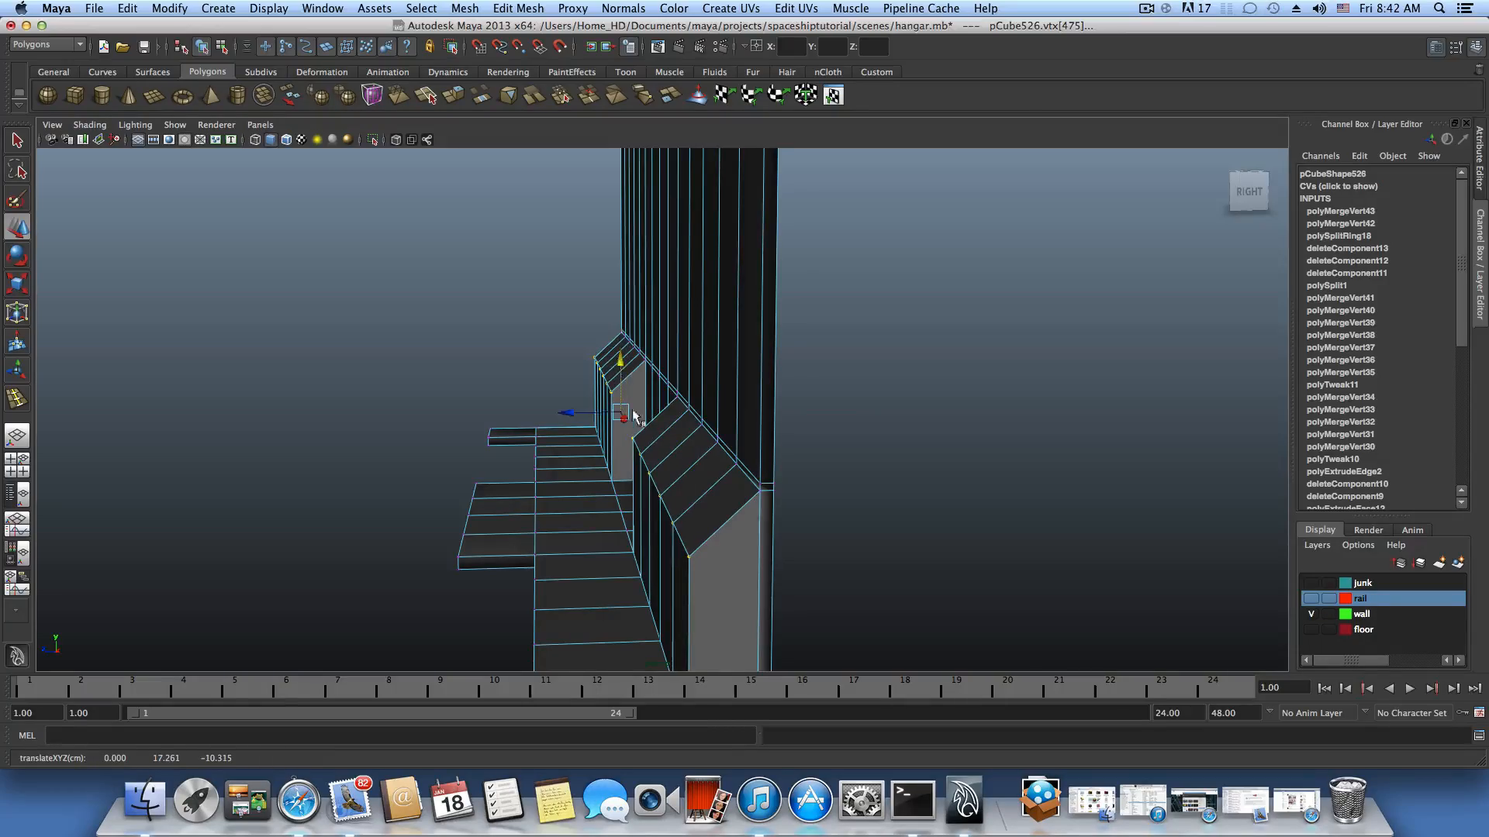
Insert two edge loops around the lower part of the wall blocks and bay, one just above the ledge and one slightly higher.
alt+drag(634, 417, 465, 385)
alt+right_drag(465, 385, 668, 429)
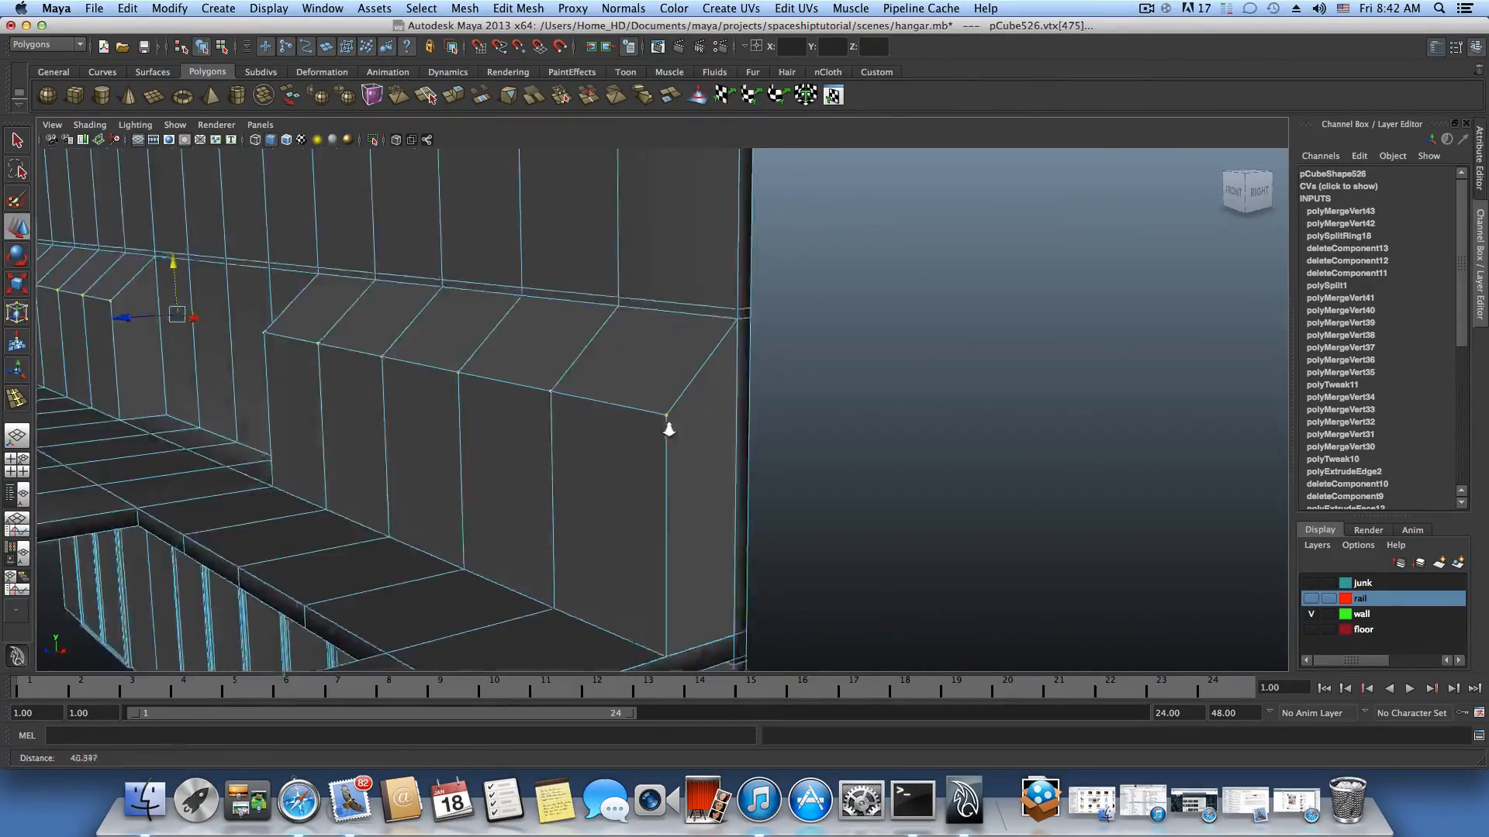
alt+drag(668, 430, 699, 431)
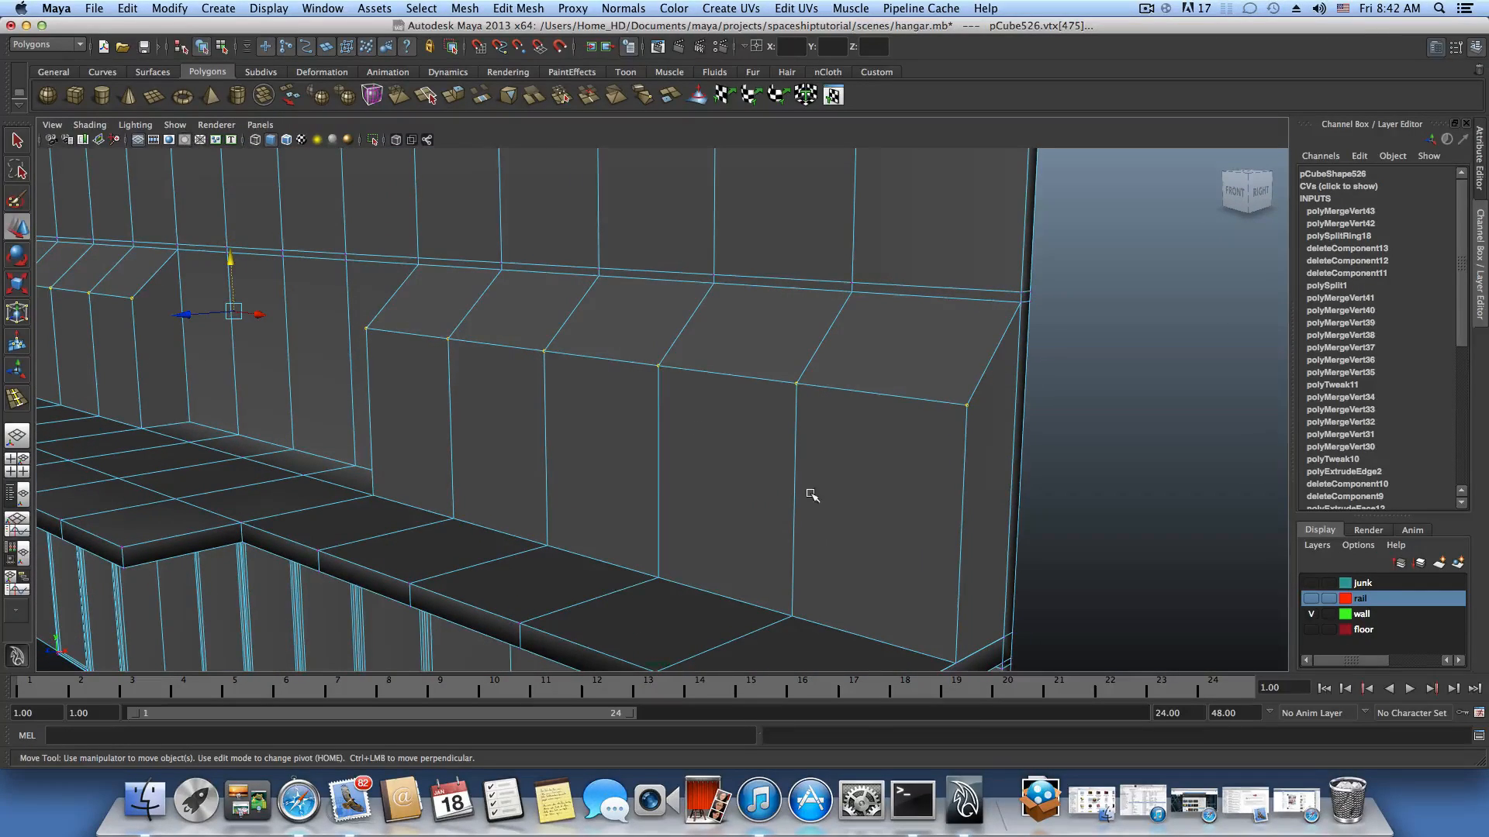
right_click(829, 476)
right_drag(835, 502, 838, 511)
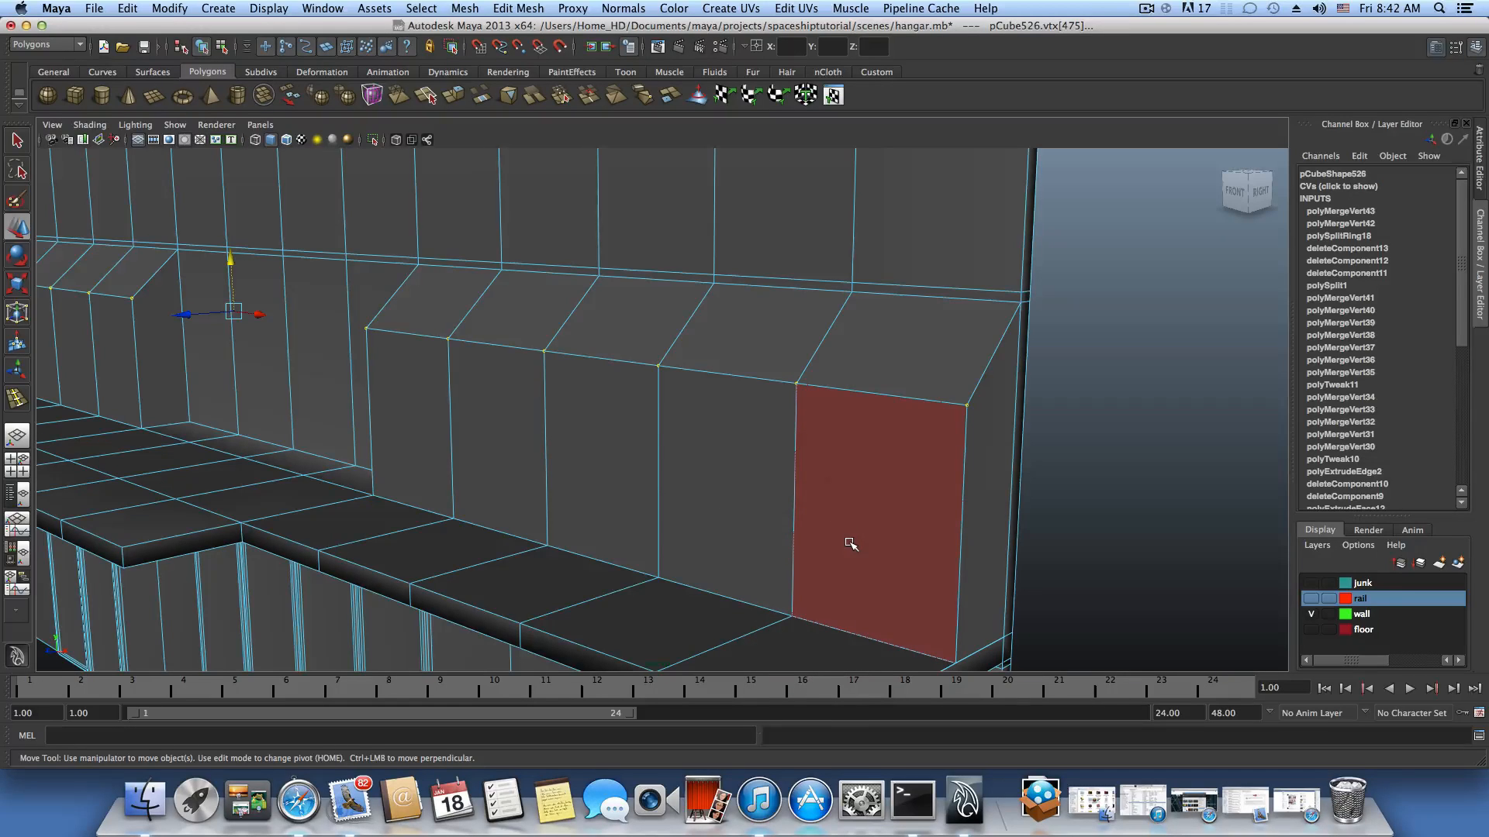
key(F8)
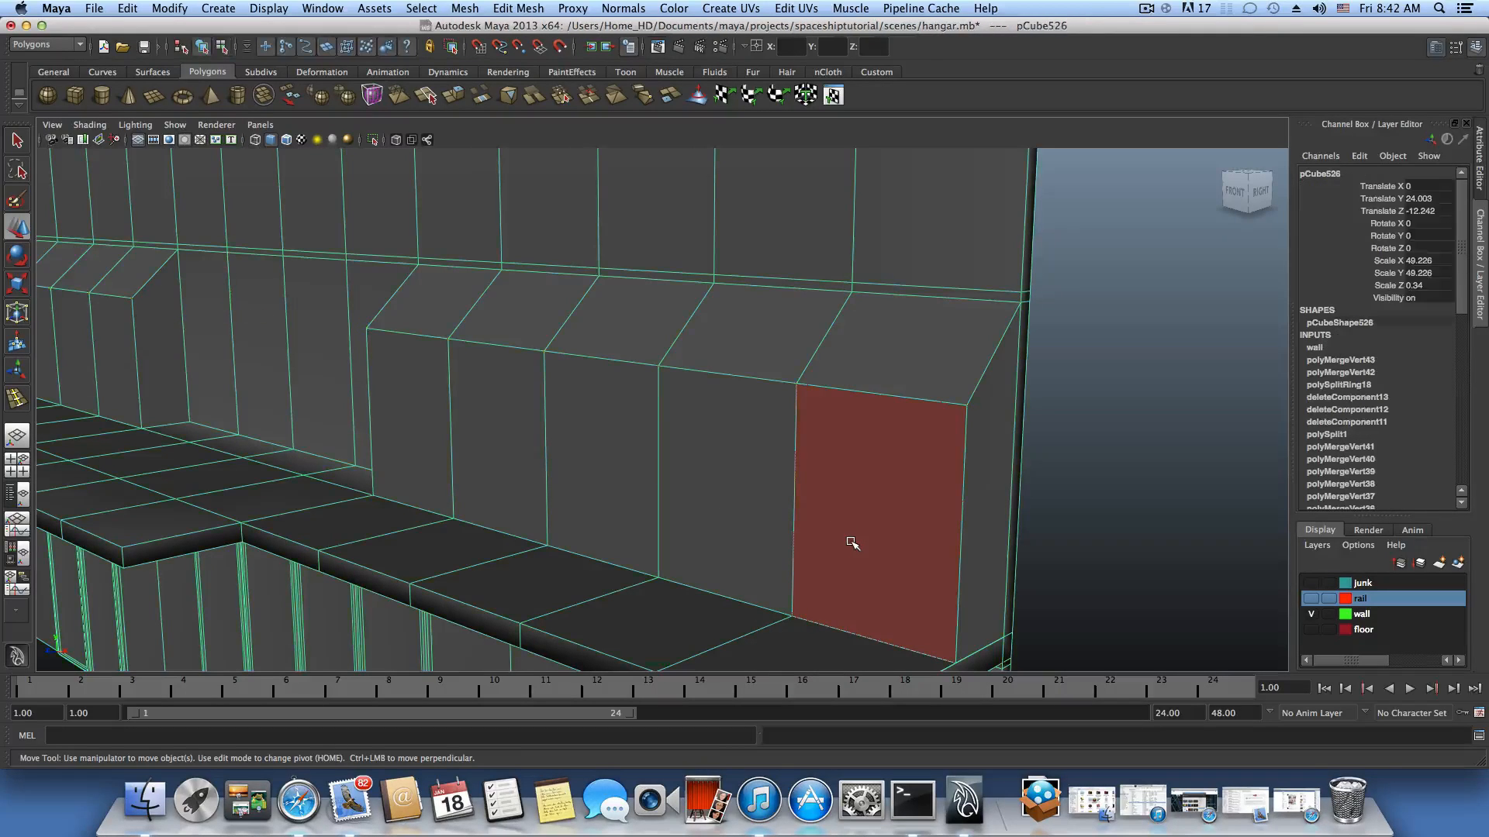
shift+right_drag(851, 535, 806, 549)
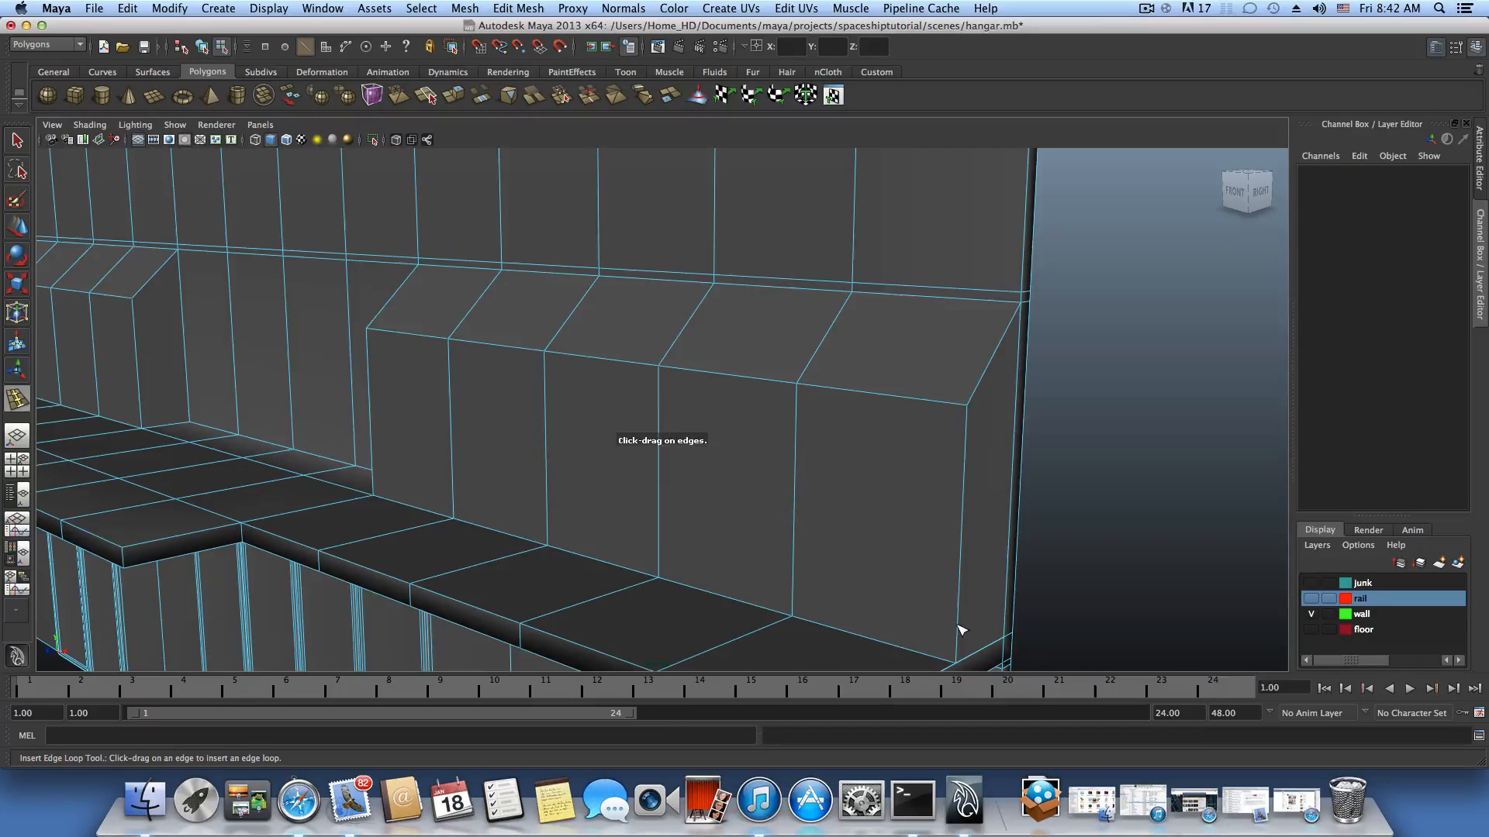
drag(959, 625, 900, 605)
mouse_move(584, 509)
alt+mouse_down()
mouse_move(655, 505)
mouse_move(594, 491)
alt+mouse_up()
alt+right_drag(599, 501, 662, 509)
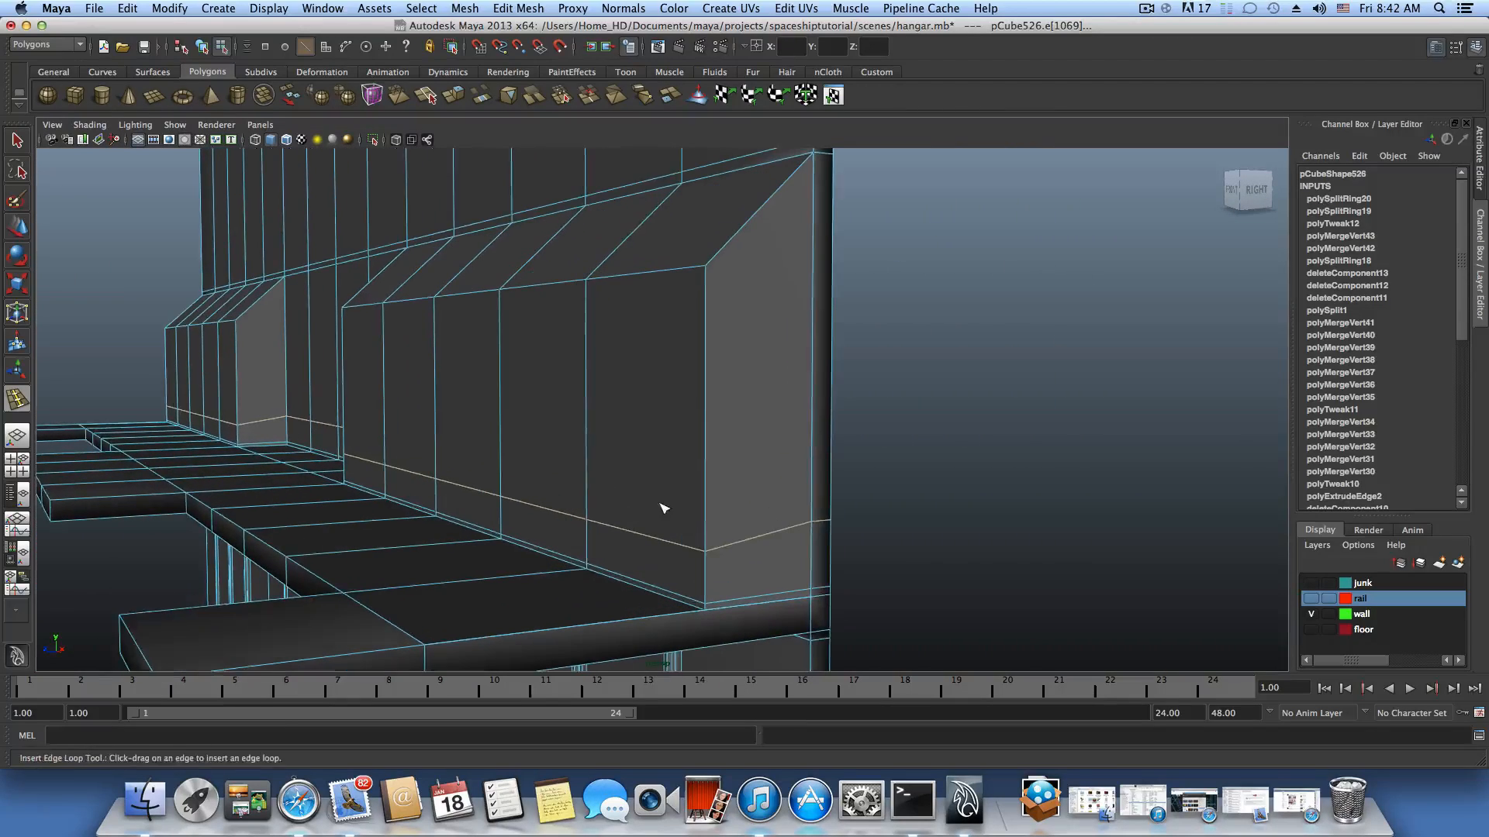
Insert a third edge loop around the wall blocks and bay, just above the existing loops near the base.
alt+drag(635, 513, 380, 511)
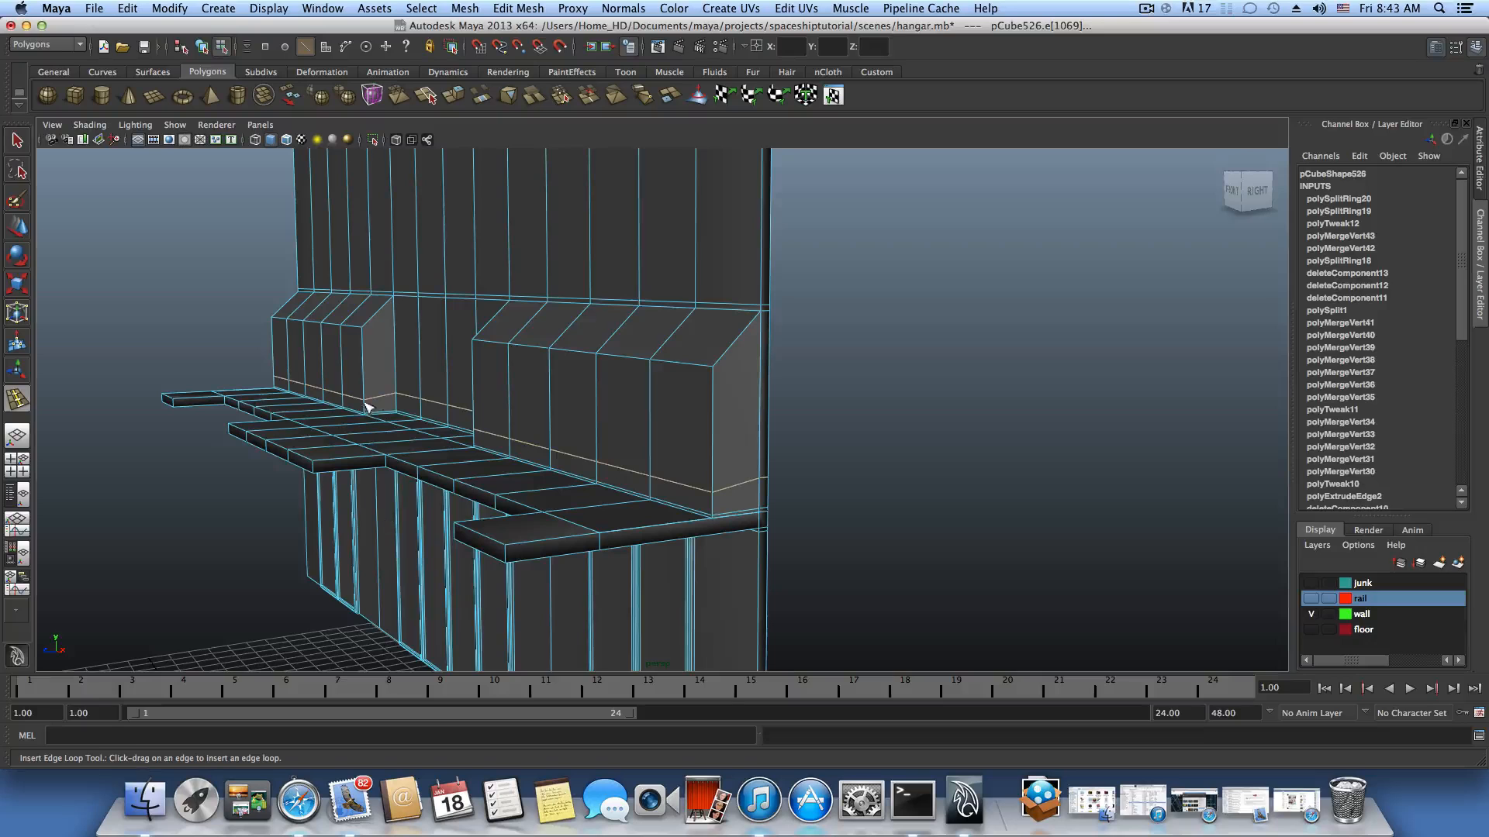
alt+drag(641, 448, 504, 527)
scroll(534, 508, up, 3)
alt+drag(504, 590, 511, 559)
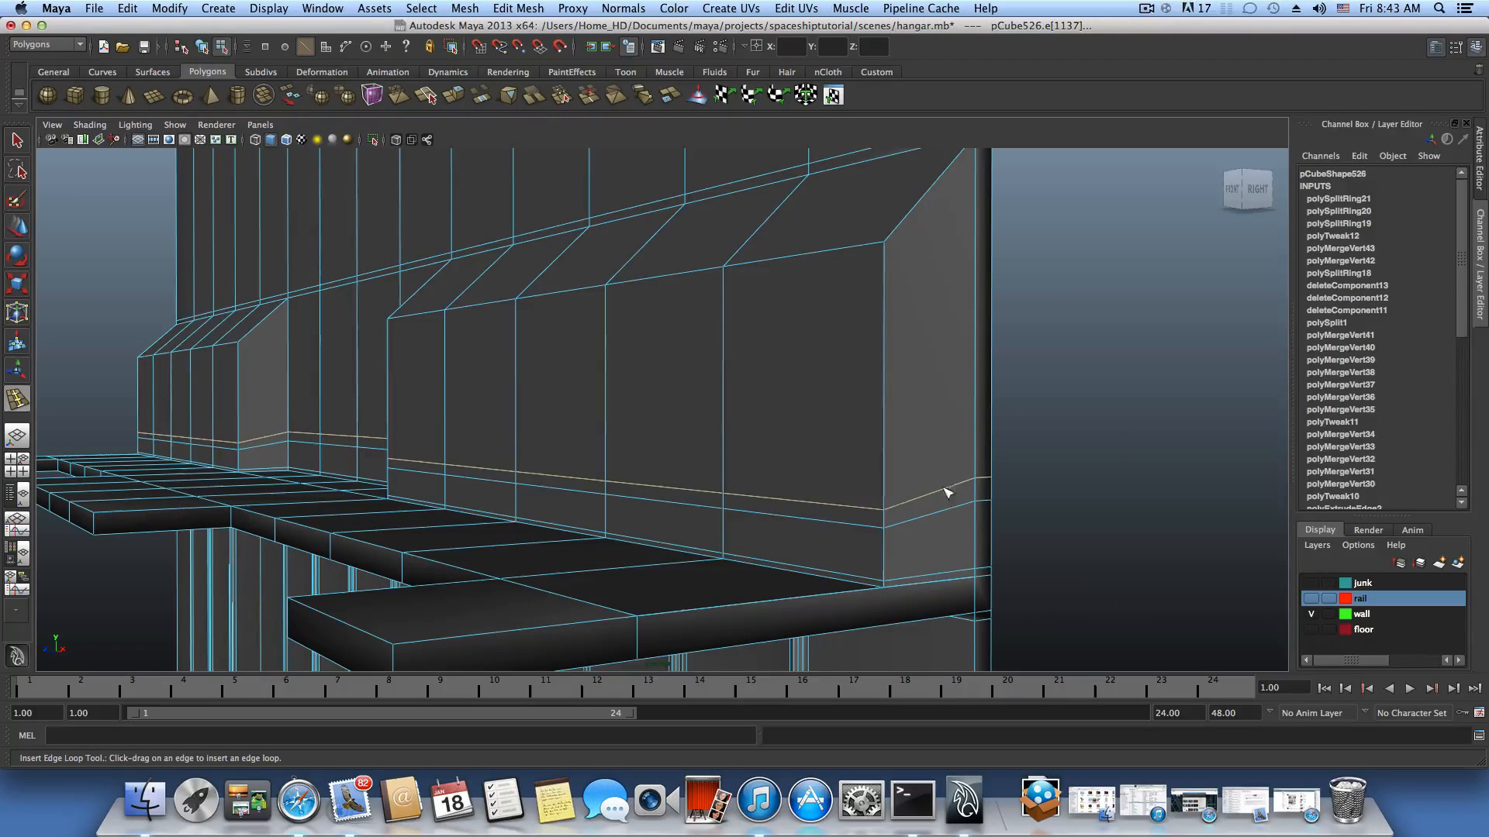
Flatten the uppermost of the new base edge loops by scaling it vertically to nearly zero.
click(15, 287)
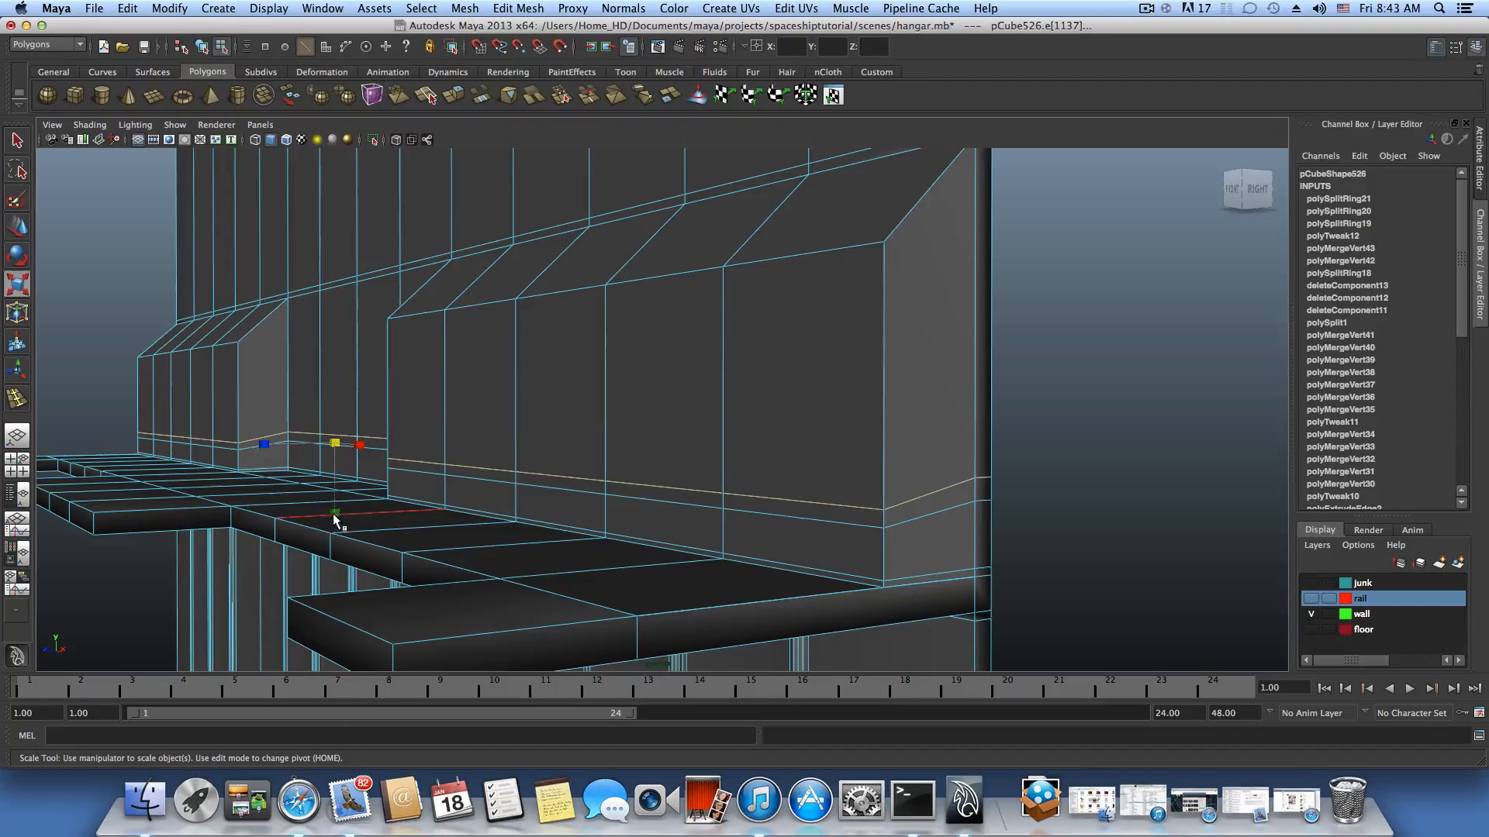
drag(335, 518, 335, 456)
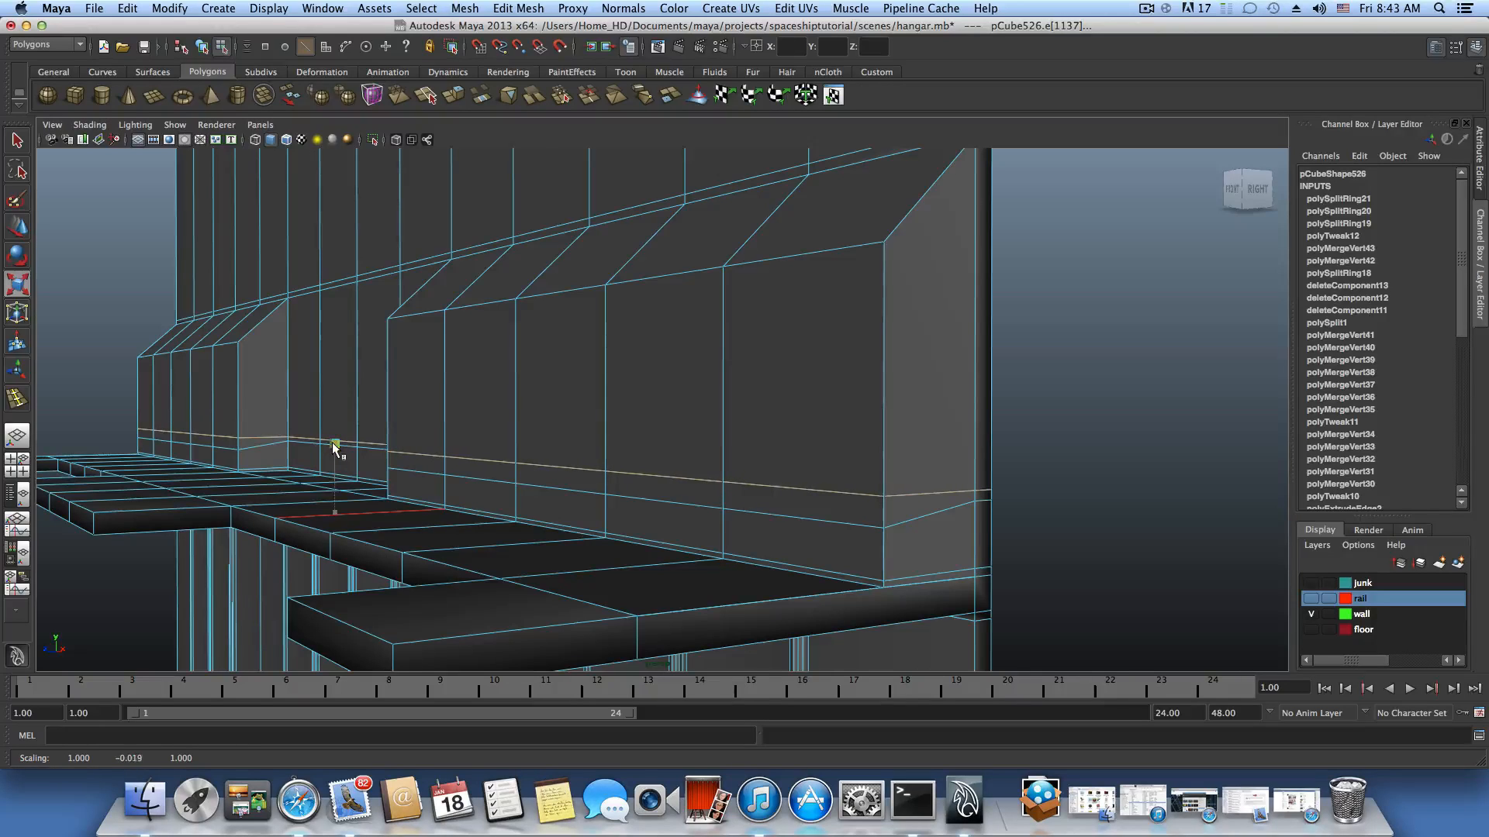
drag(332, 441, 336, 445)
mouse_move(915, 509)
alt+mouse_down()
mouse_move(855, 511)
mouse_move(891, 515)
alt+mouse_up()
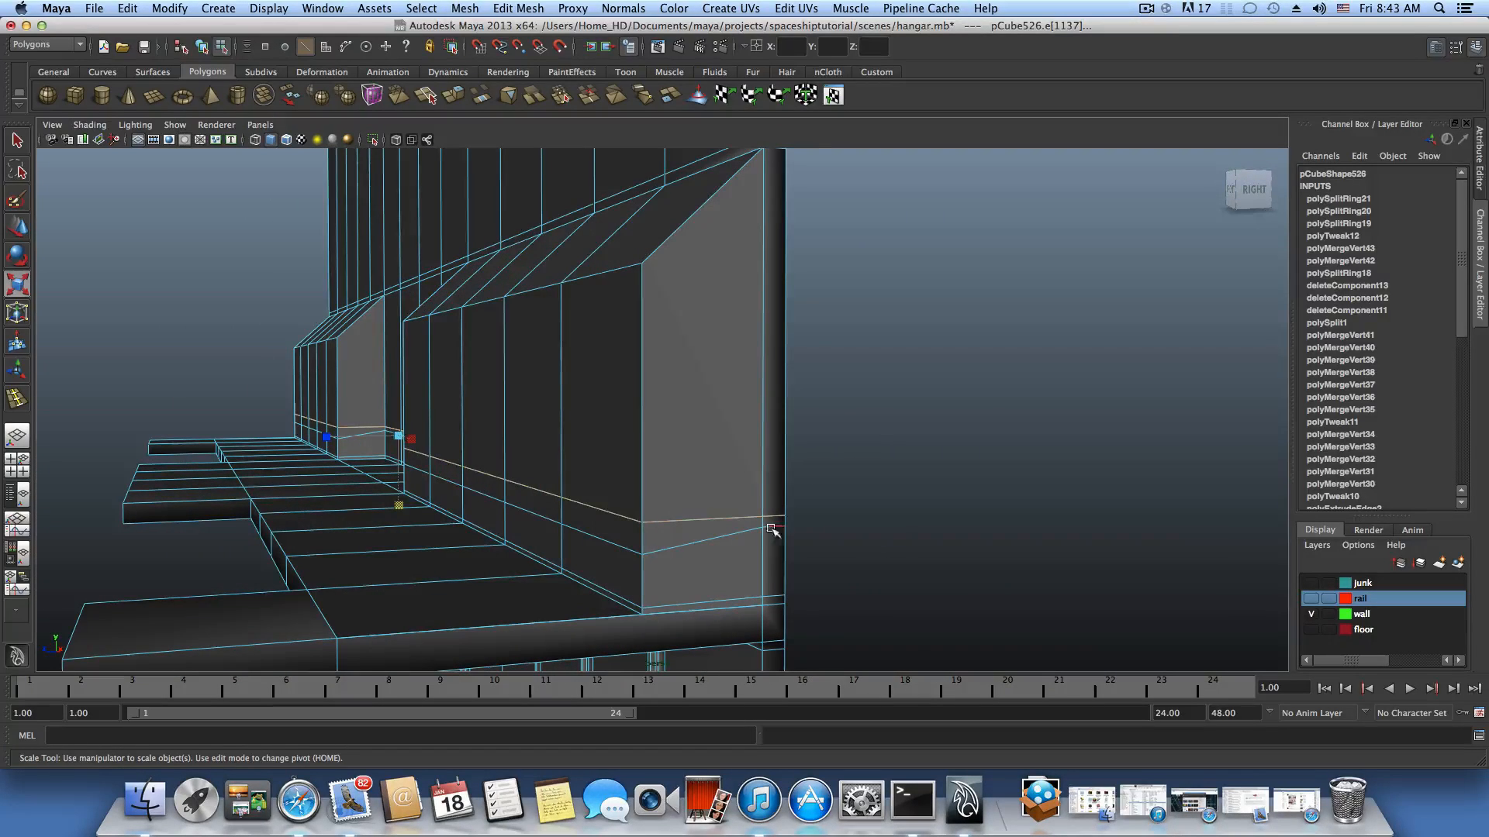
Scale the middle and lowest base edge loops vertically to nearly zero so each one lies level.
double_click(694, 544)
drag(400, 515, 401, 448)
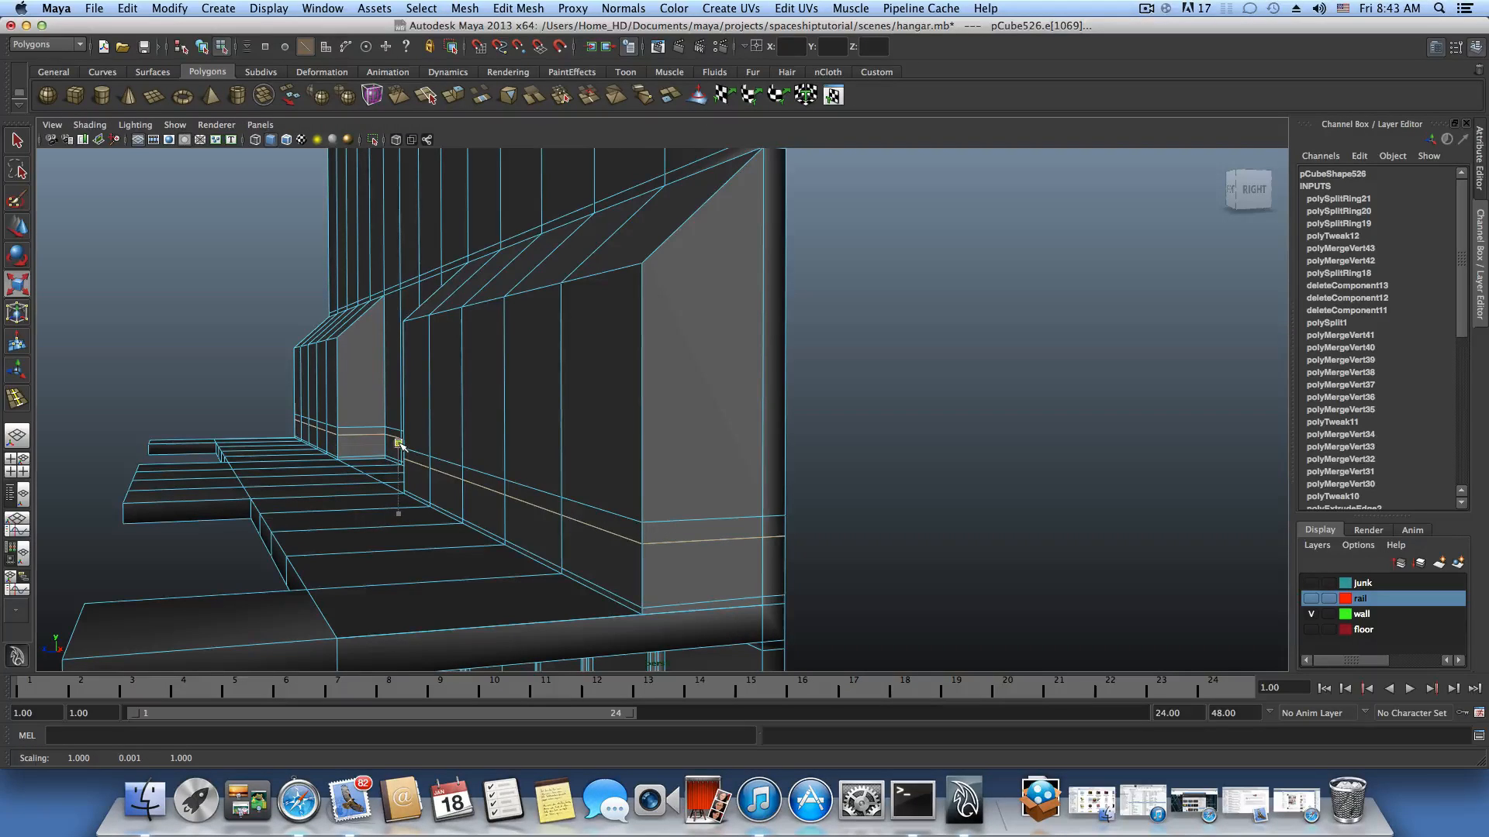
drag(401, 447, 400, 447)
double_click(690, 604)
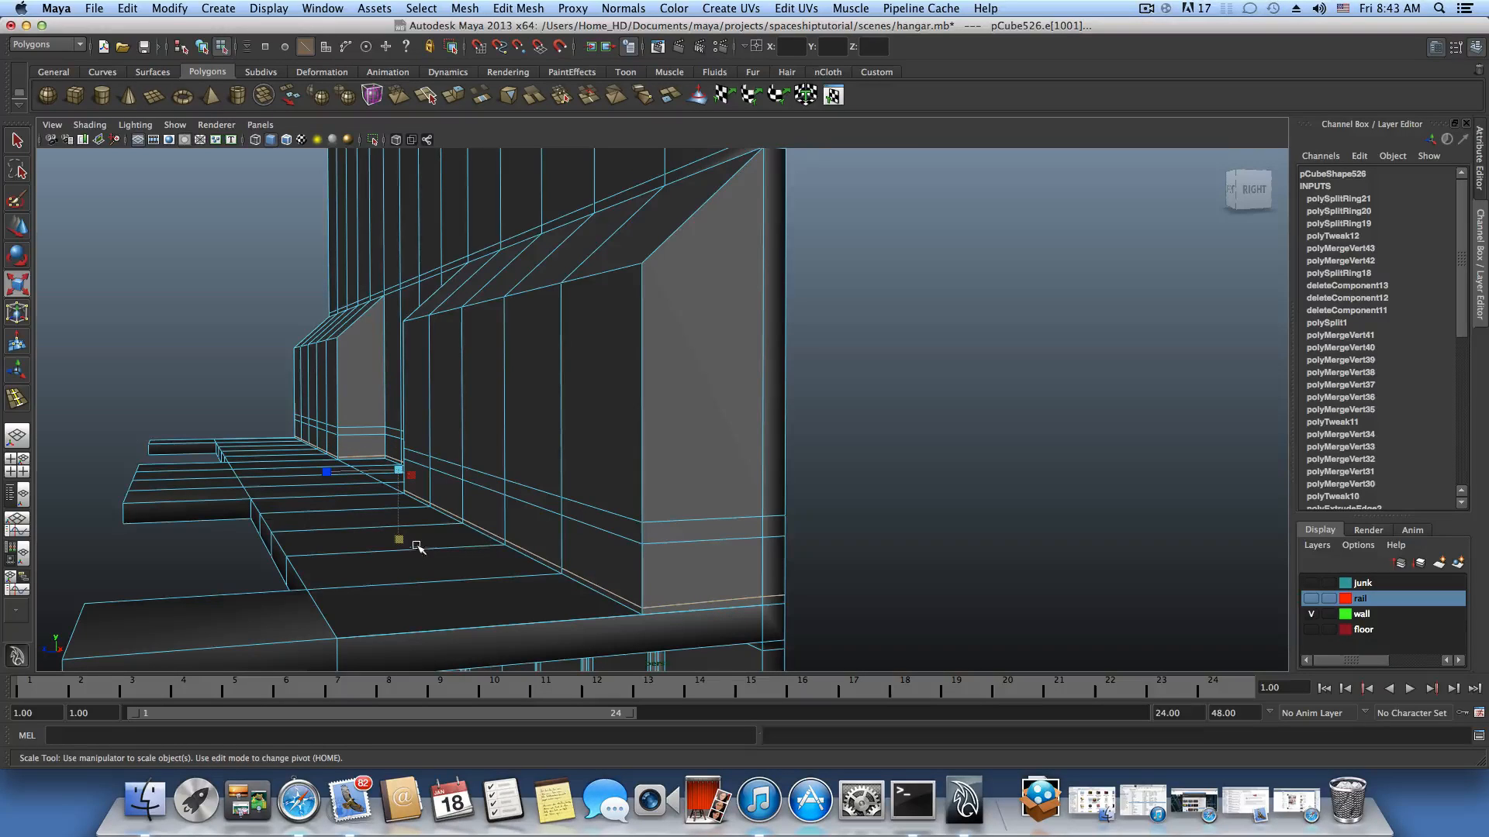
drag(401, 539, 397, 469)
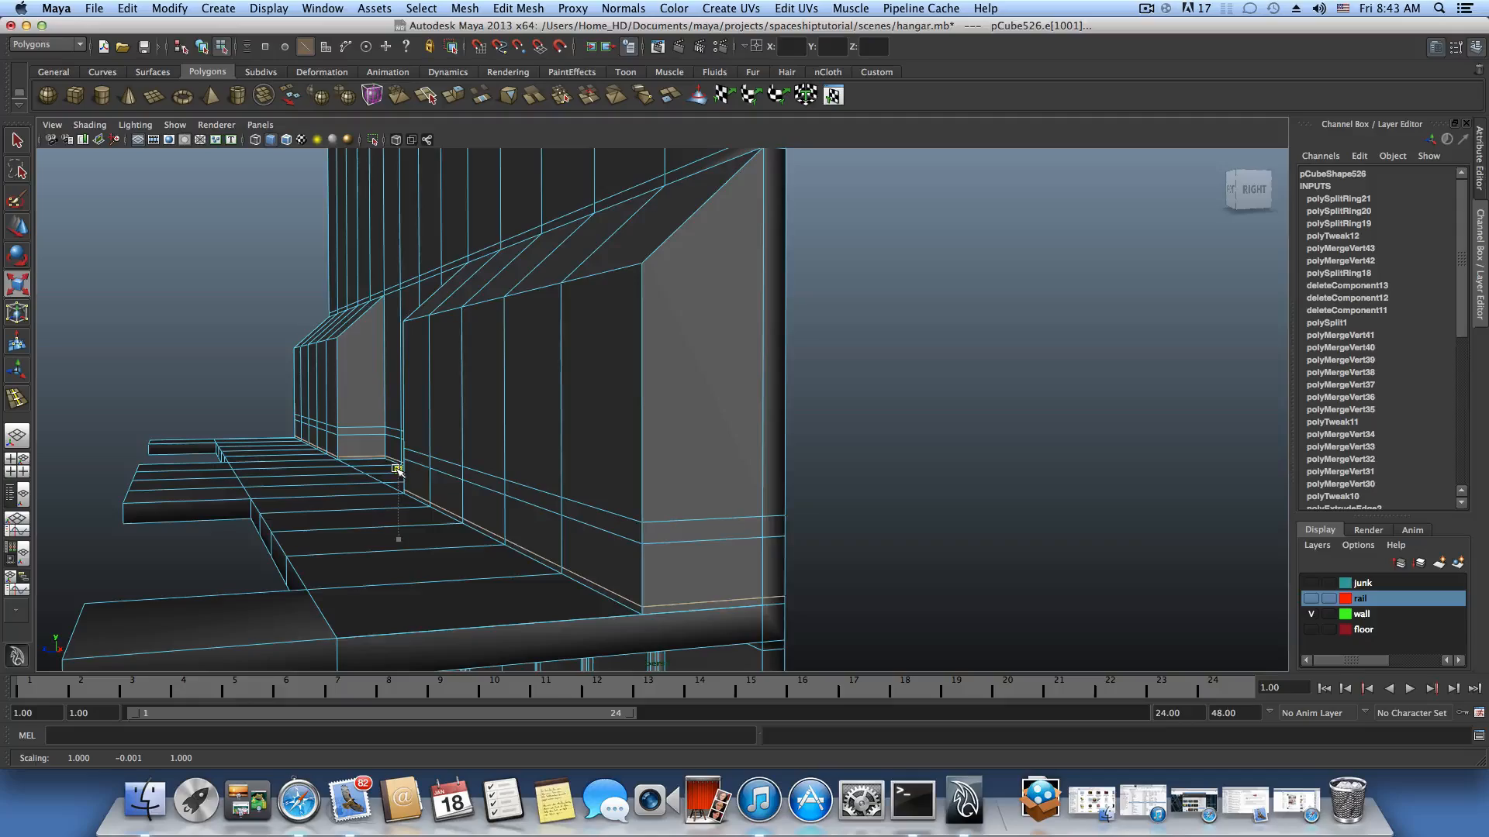
Select the five large front faces of the right-hand wall block in face mode.
alt+drag(456, 535, 557, 515)
right_drag(559, 479, 745, 536)
click(689, 525)
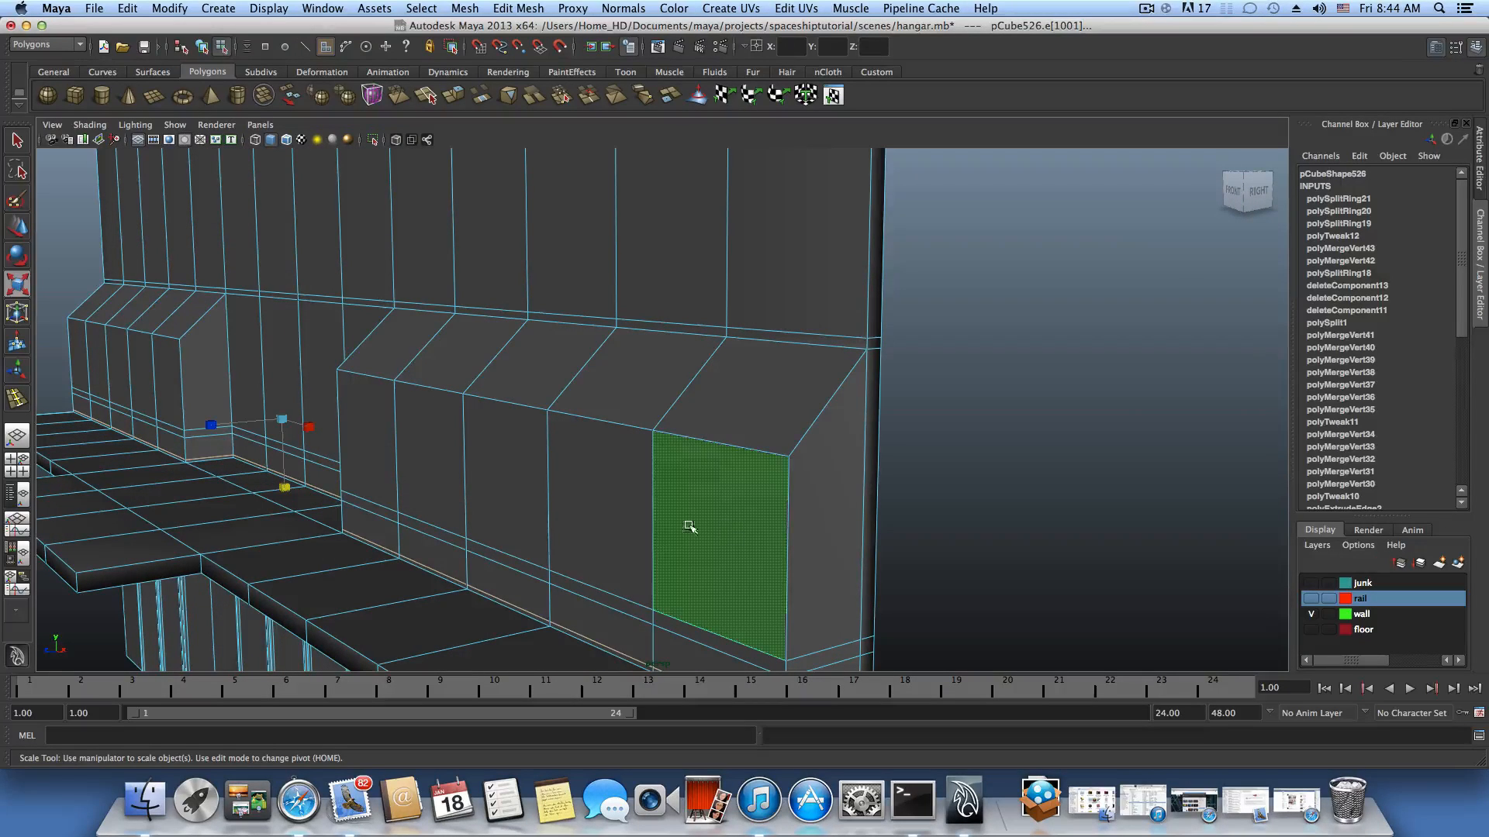
shift+click(611, 508)
shift+click(518, 486)
shift+click(446, 469)
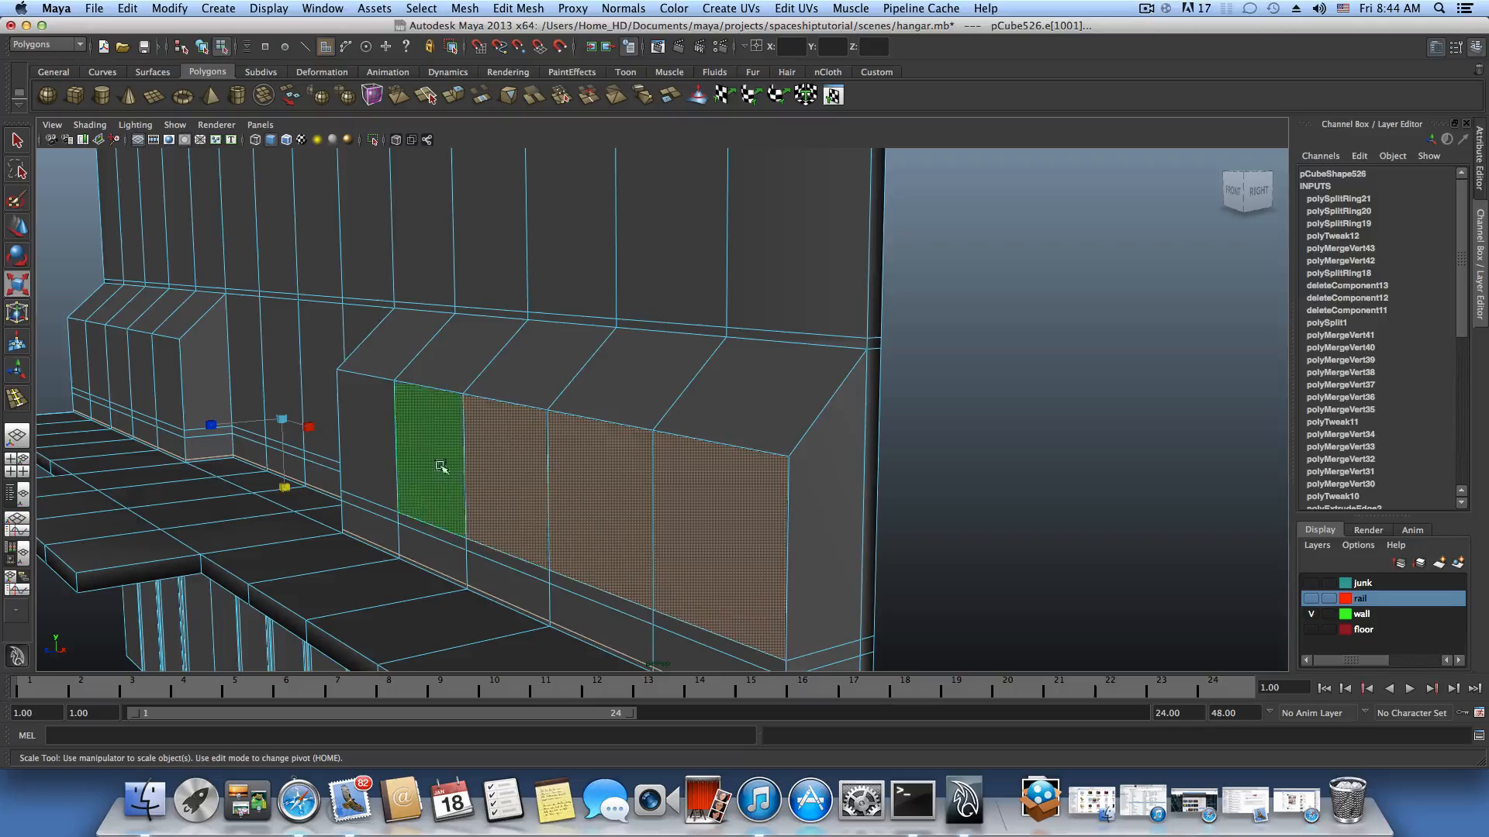
shift+click(373, 454)
Add the left-hand wall block's five large front faces to the face selection.
alt+drag(356, 522, 589, 537)
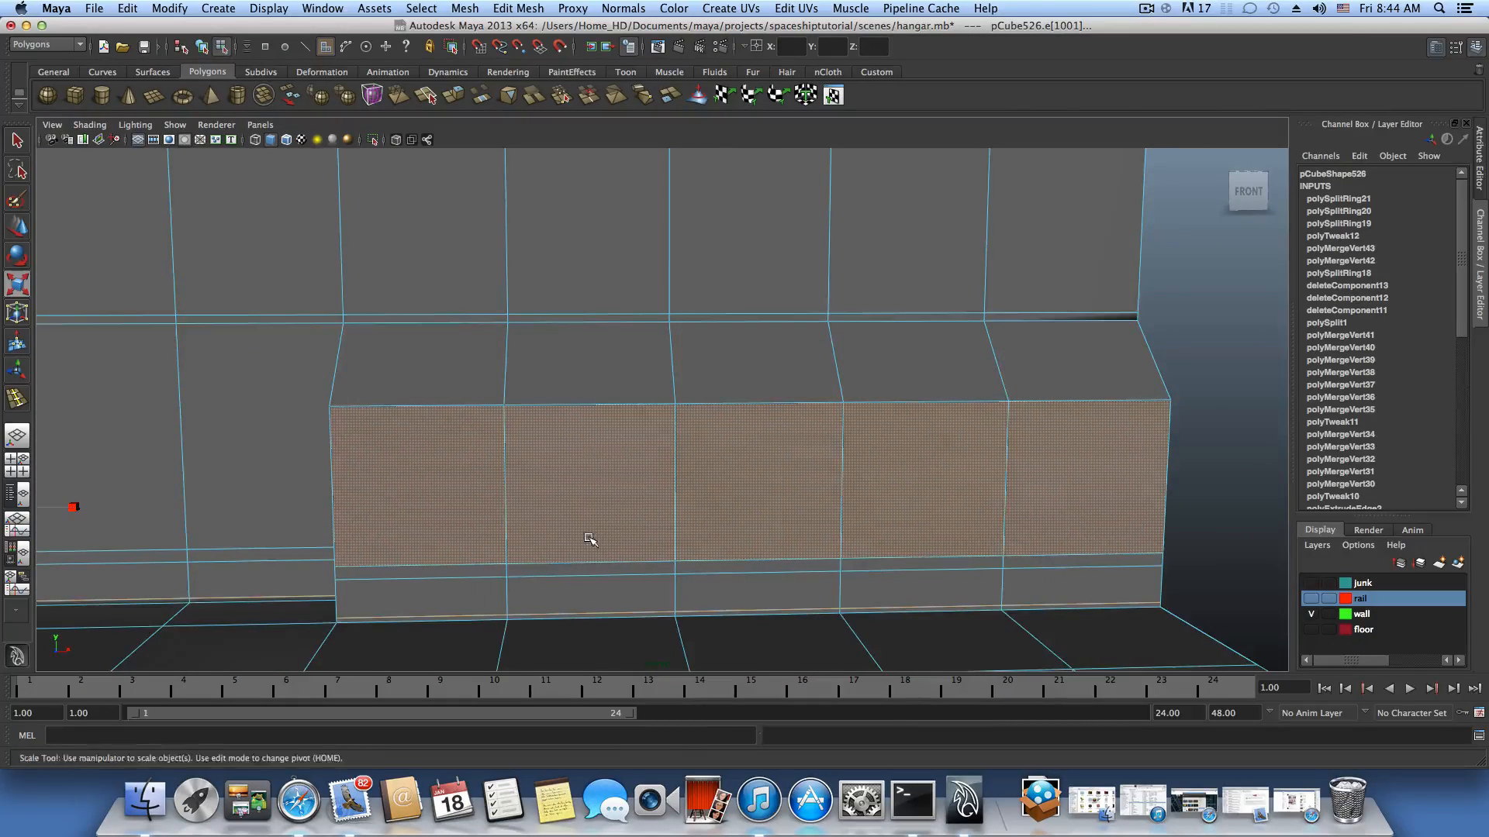
alt+right_drag(588, 542, 574, 535)
alt+middle_drag(574, 535, 781, 551)
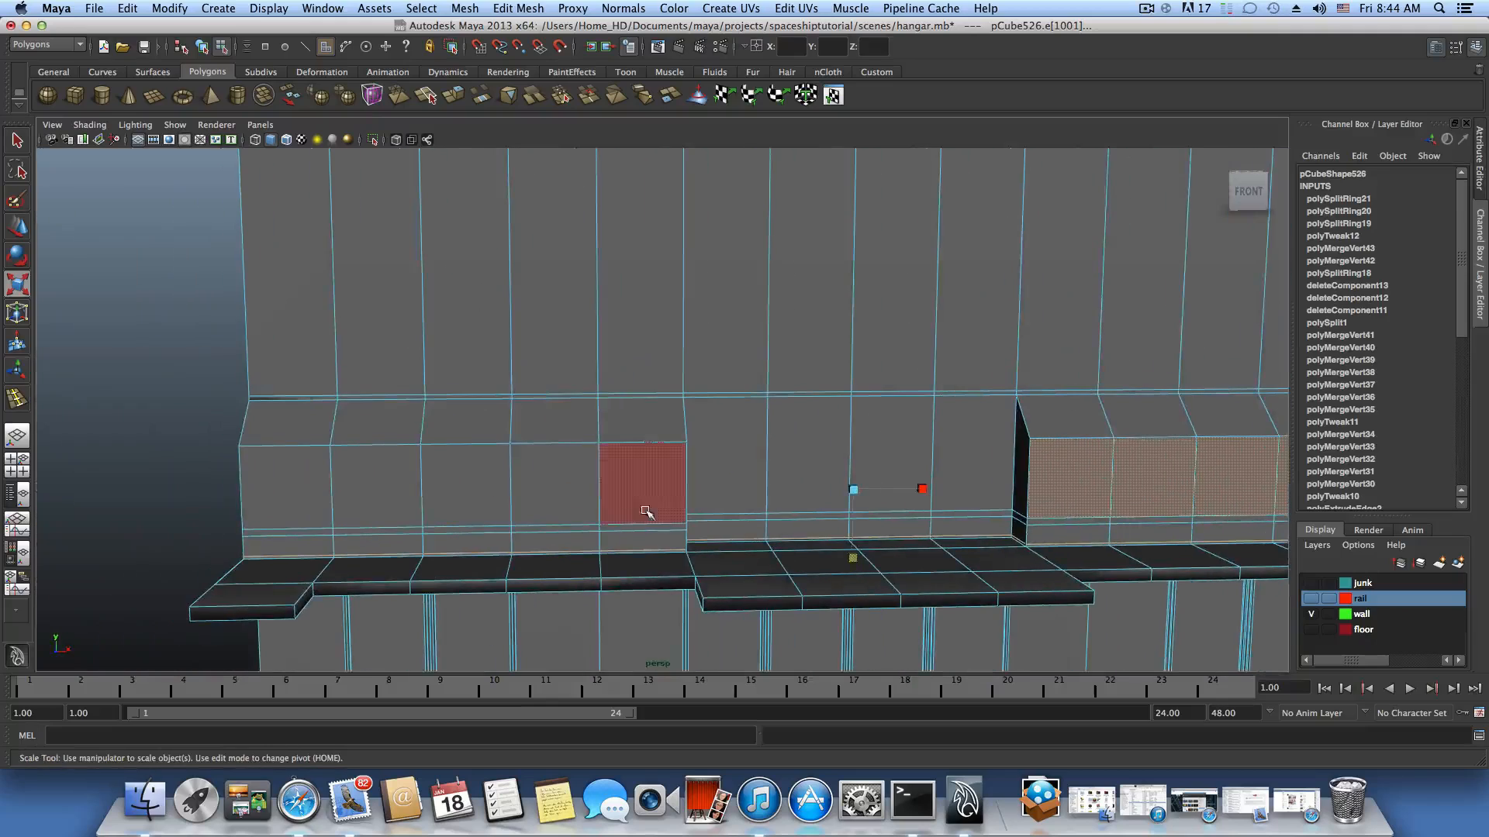
shift+click(632, 484)
shift+click(580, 485)
shift+click(488, 482)
shift+click(362, 483)
shift+click(279, 483)
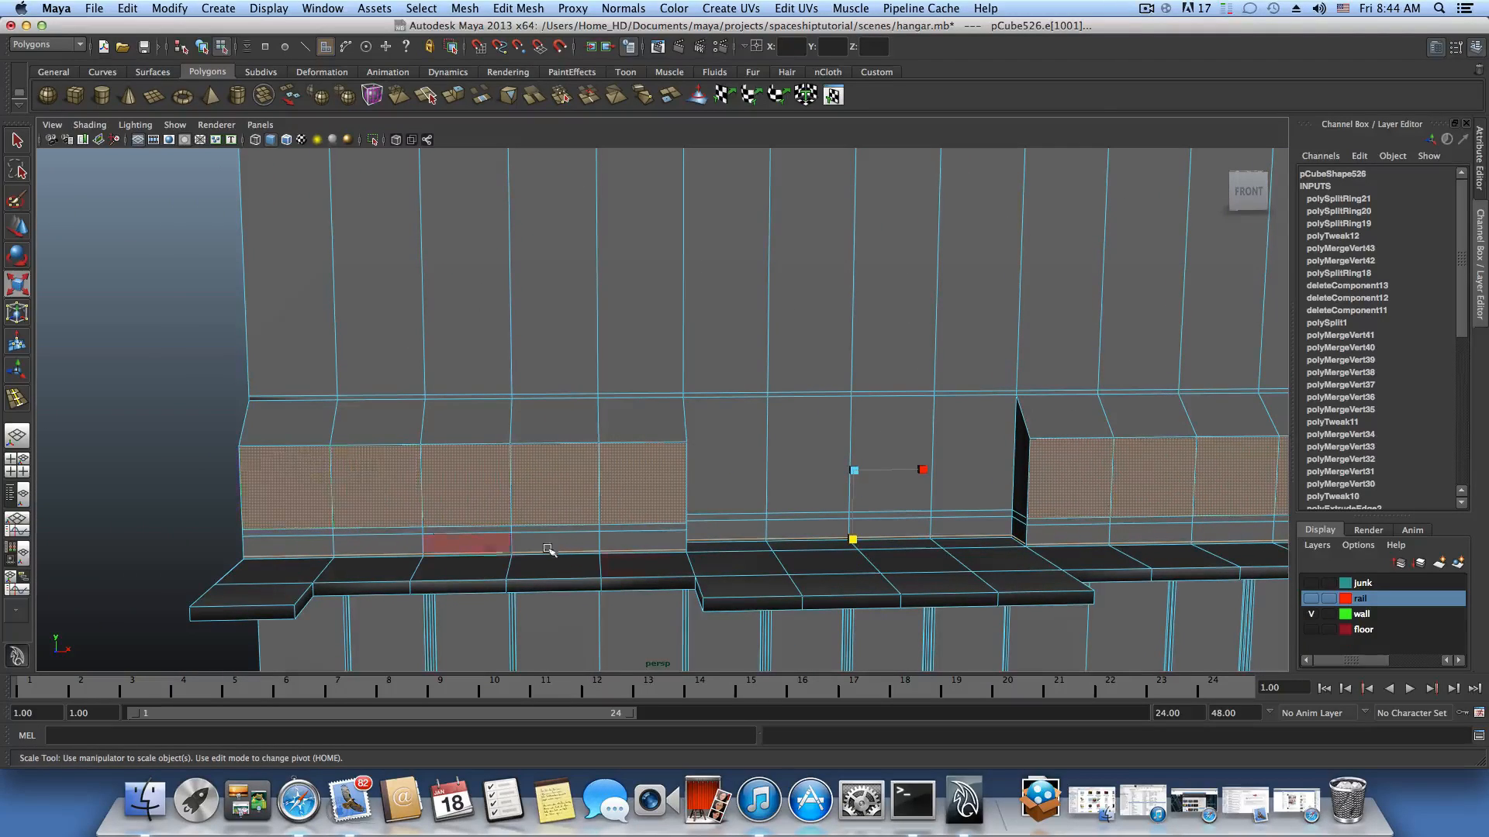
Add the right-hand wall block's five sloped top faces to the selection.
alt+drag(758, 571, 677, 568)
alt+right_drag(677, 568, 861, 595)
alt+middle_drag(861, 595, 631, 575)
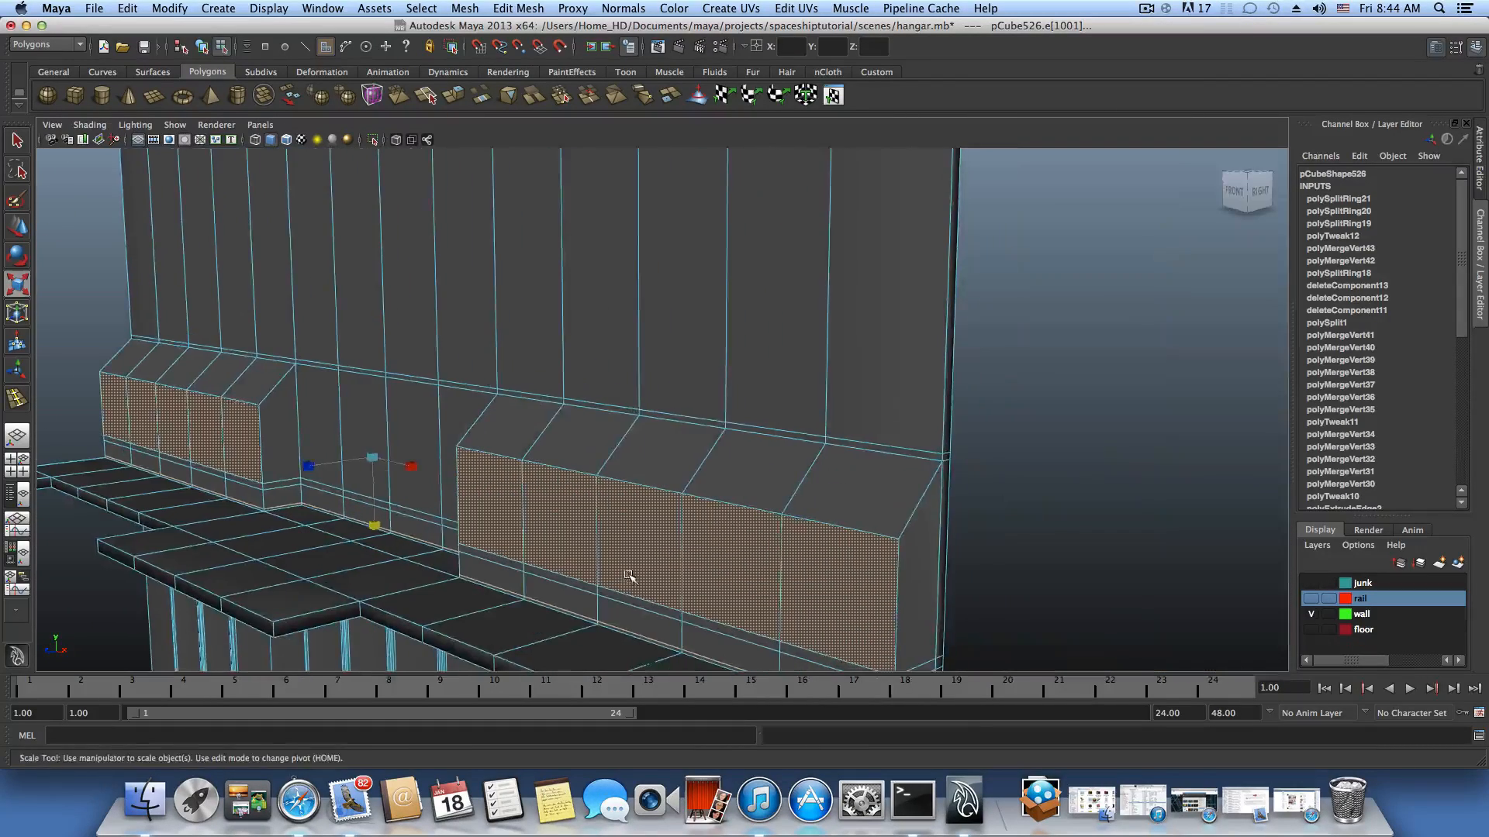
alt+drag(631, 575, 603, 583)
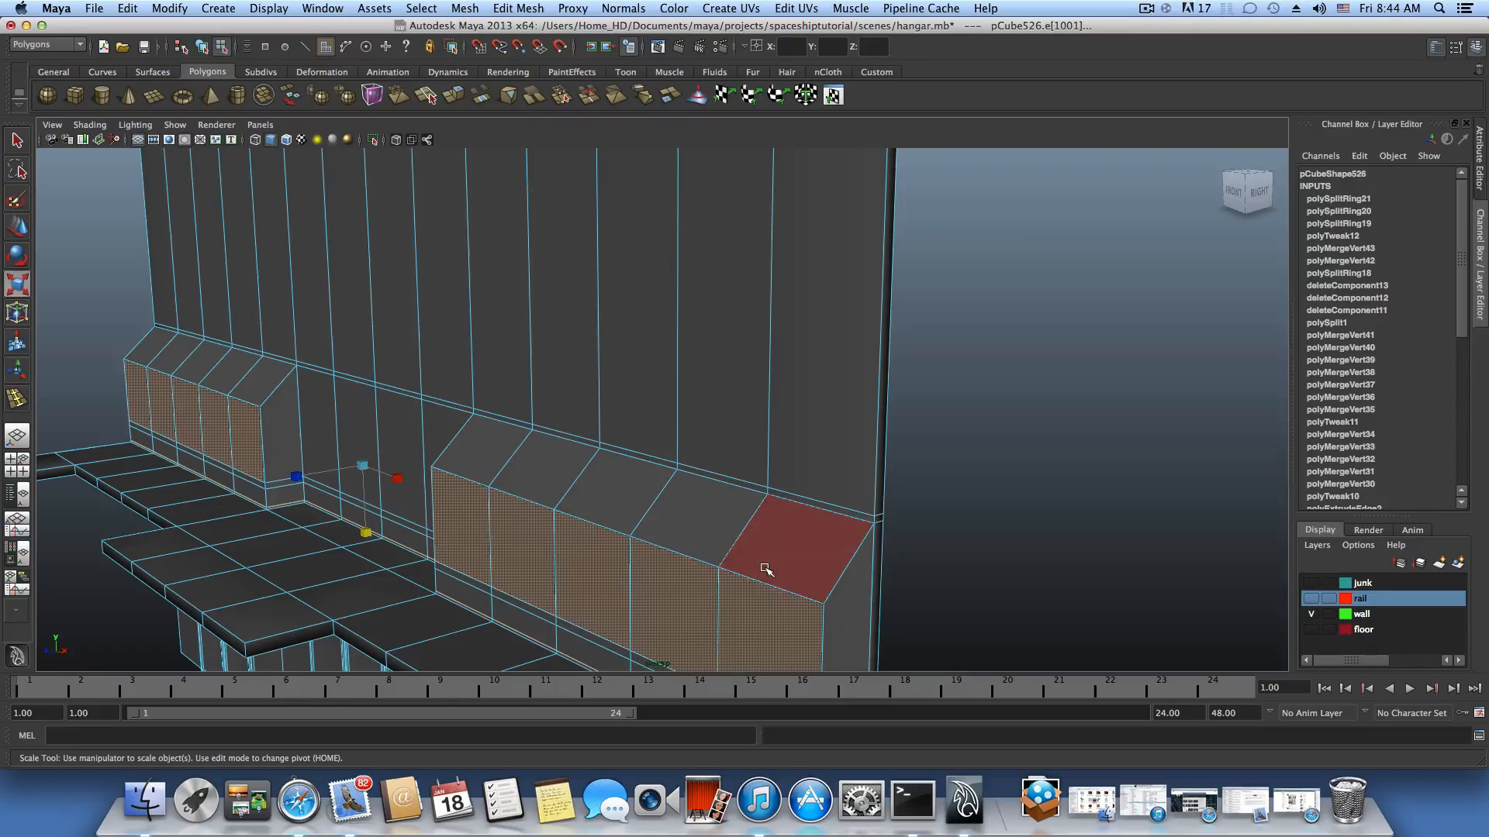
shift+click(766, 570)
shift+click(686, 516)
shift+click(605, 496)
shift+click(535, 465)
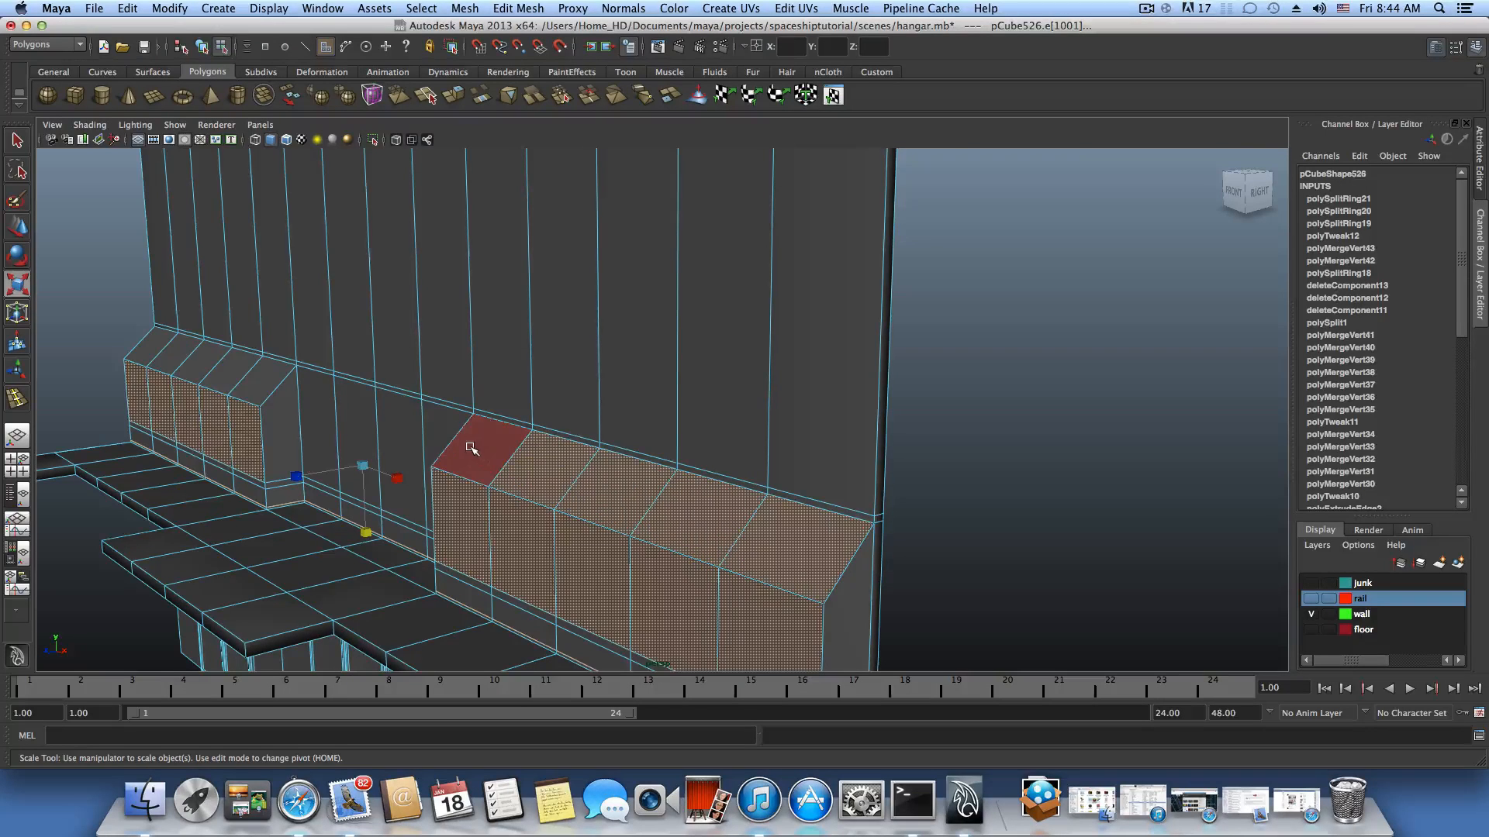
shift+click(469, 447)
Add the left-hand wall block's five sloped top faces to the selection.
alt+middle_drag(355, 502, 755, 574)
alt+drag(755, 575, 811, 570)
shift+click(708, 455)
shift+click(646, 446)
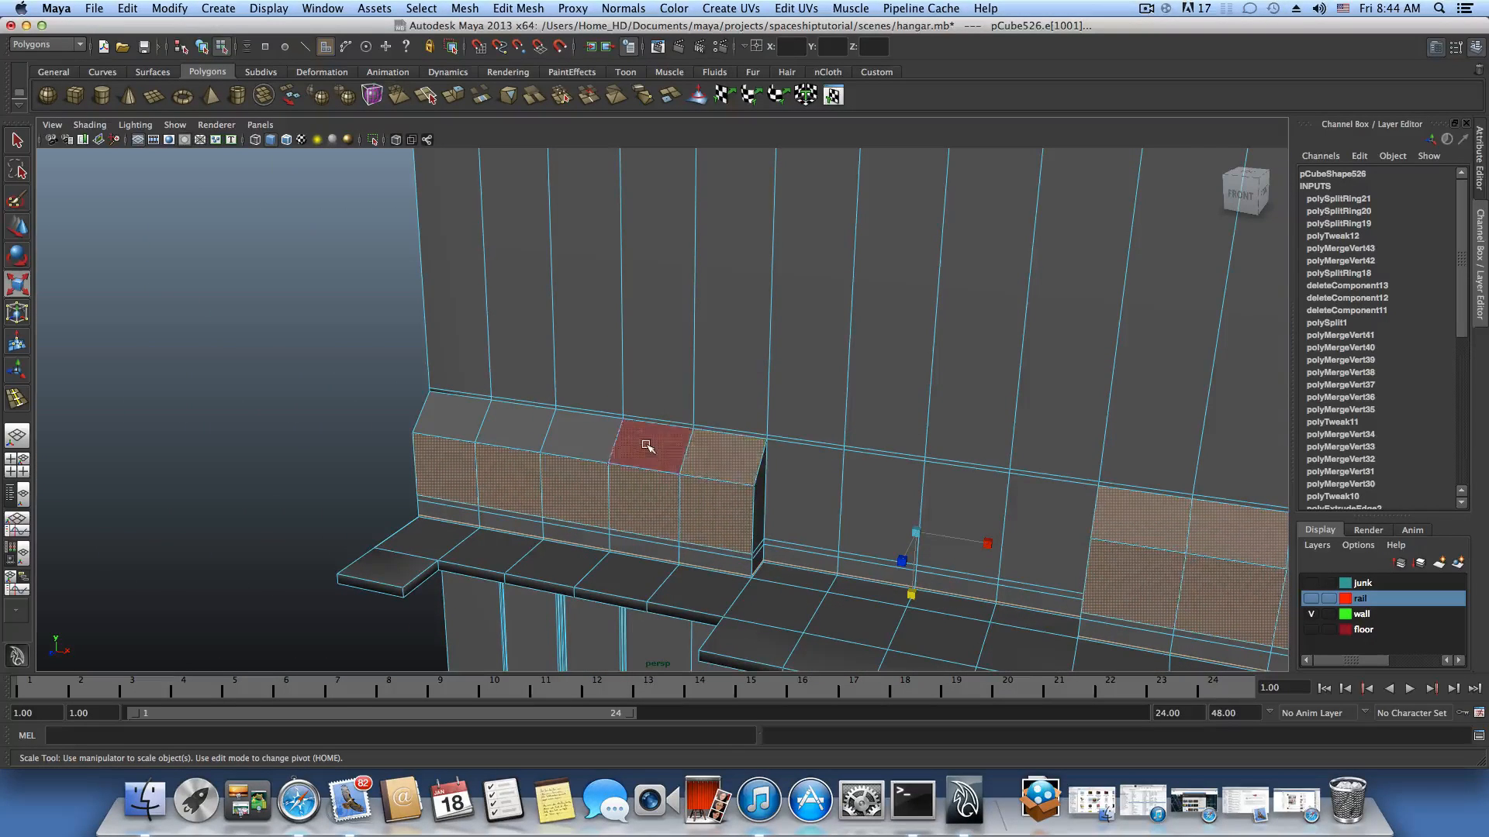
shift+click(581, 432)
shift+click(505, 426)
shift+click(455, 419)
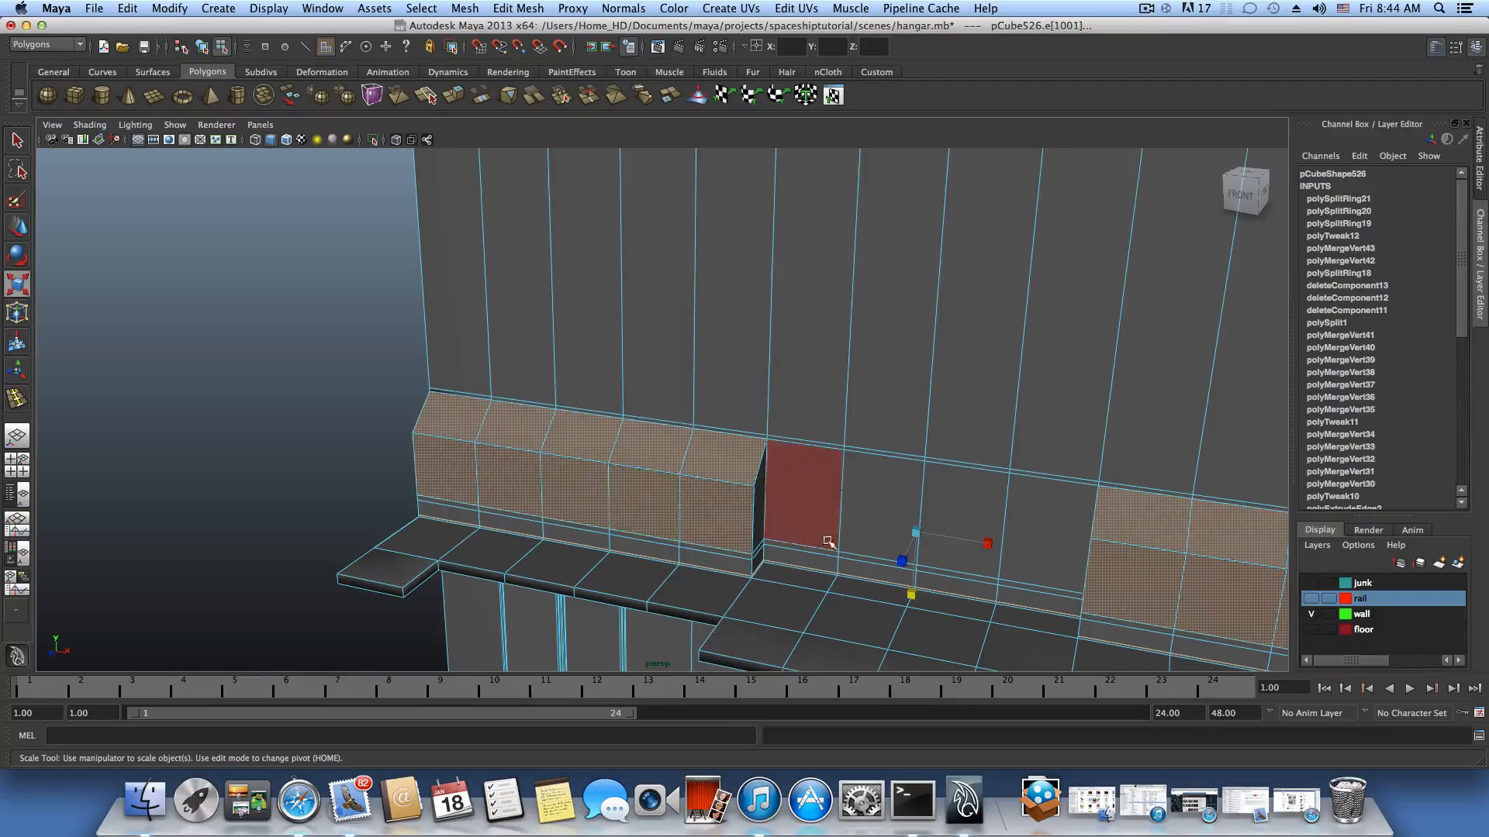
Turn off Keep Faces Together so that the selected block faces extrude individually.
alt+right_drag(1020, 593, 867, 556)
alt+middle_drag(867, 556, 811, 568)
alt+drag(811, 568, 759, 570)
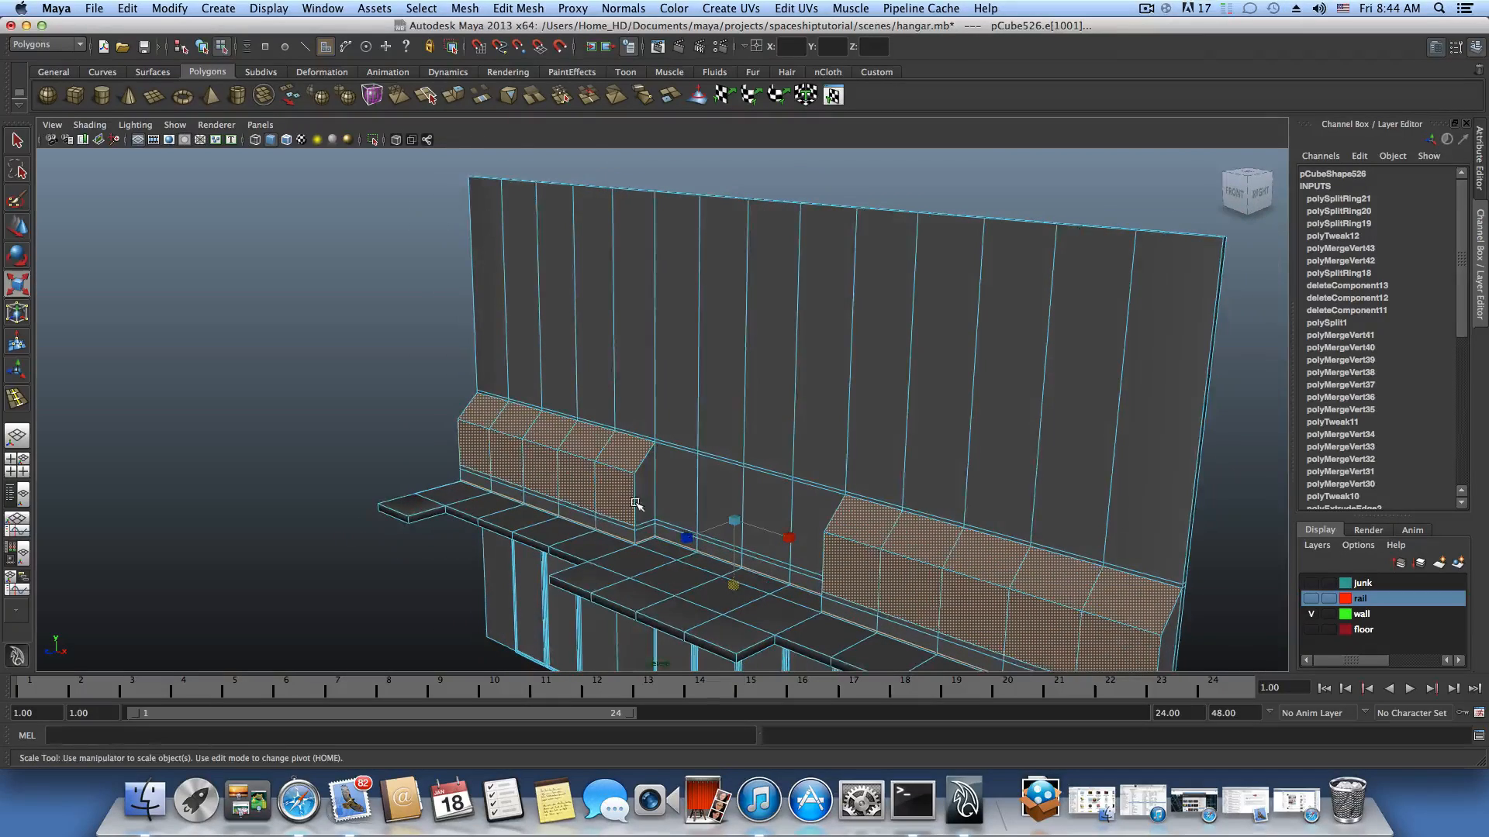
alt+drag(644, 500, 774, 410)
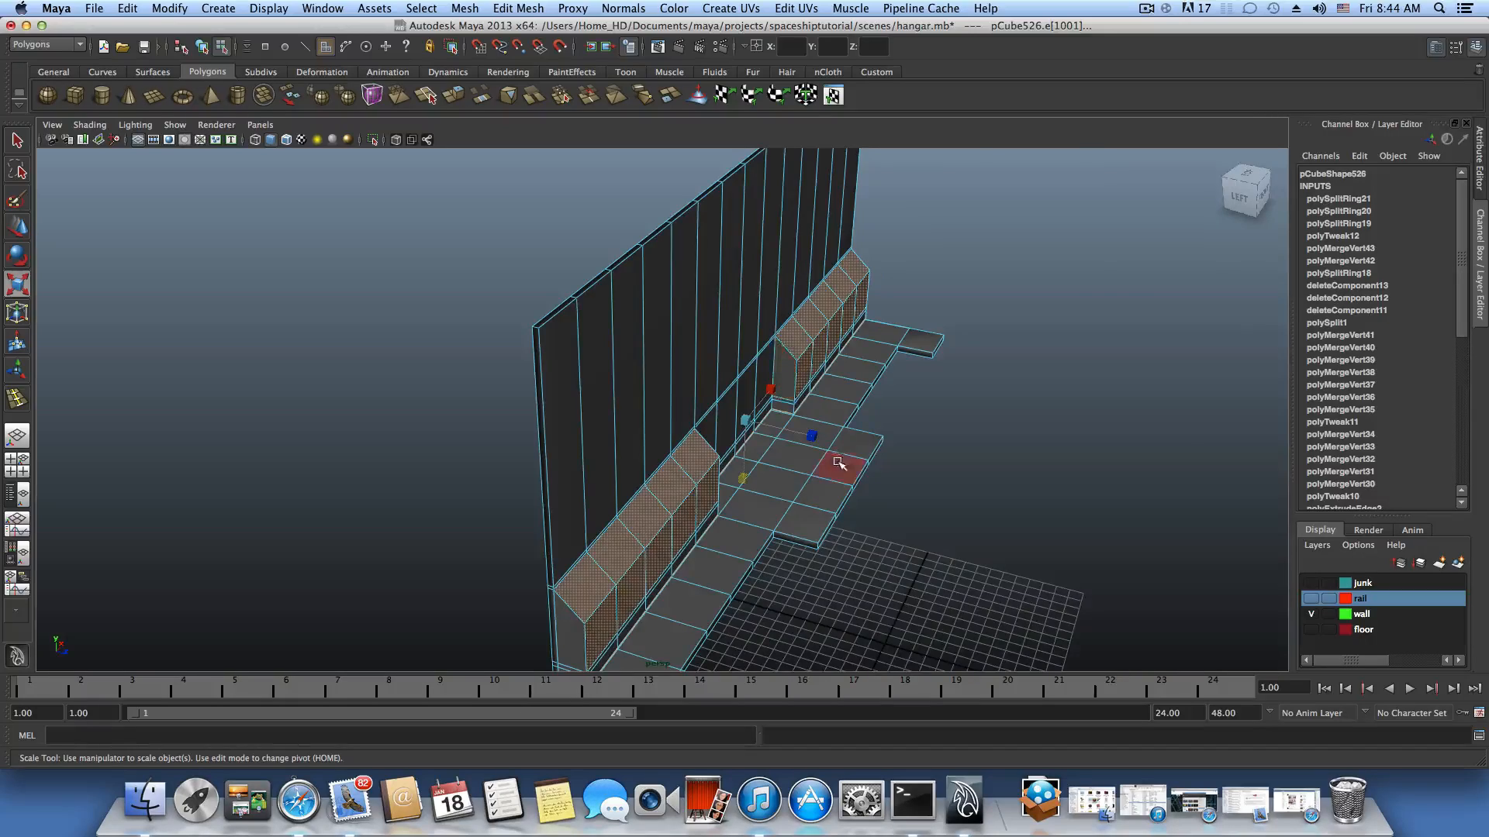
alt+drag(834, 462, 658, 465)
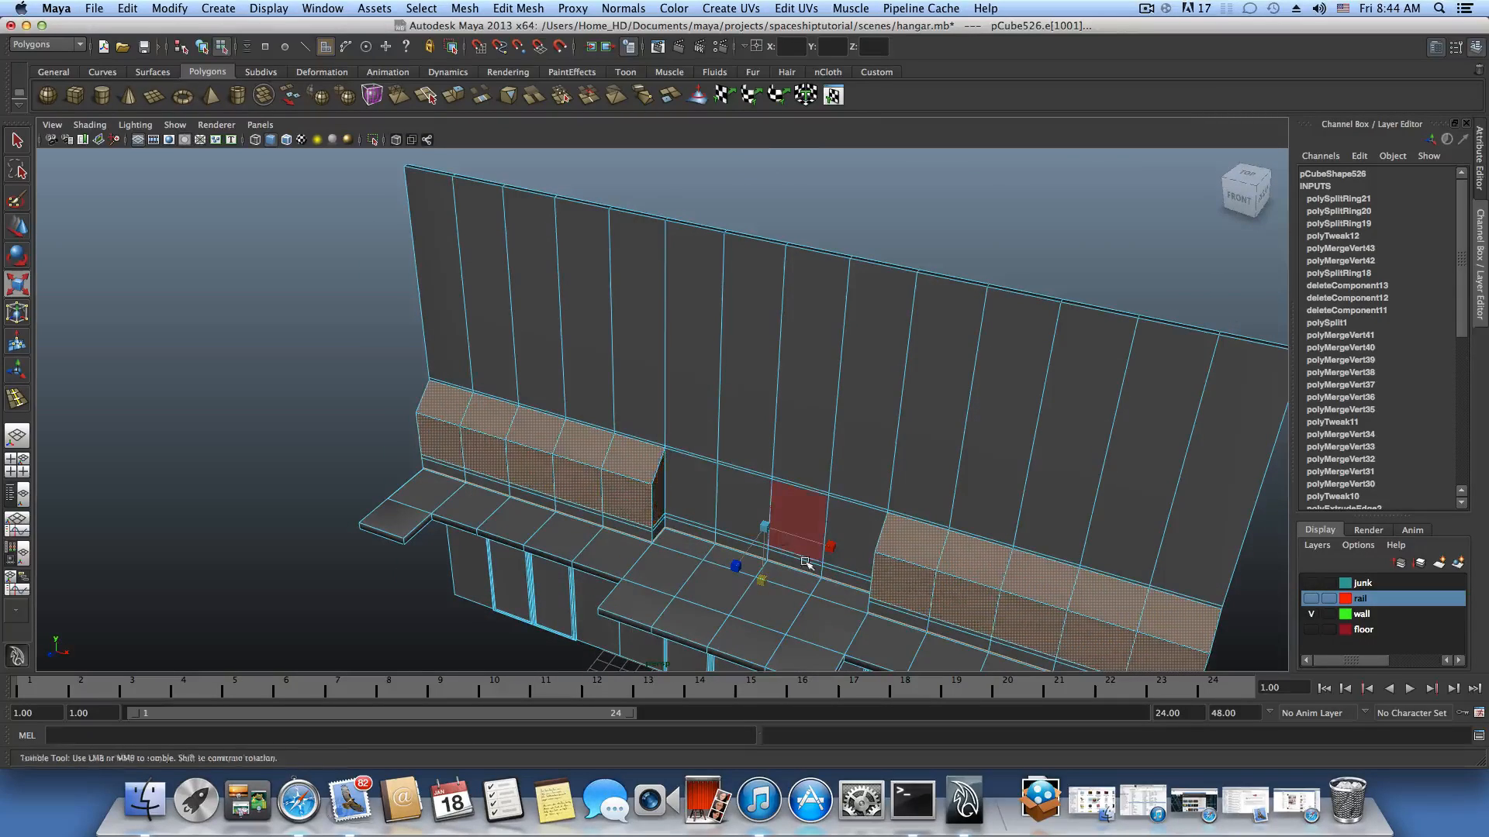
alt+drag(789, 534, 770, 577)
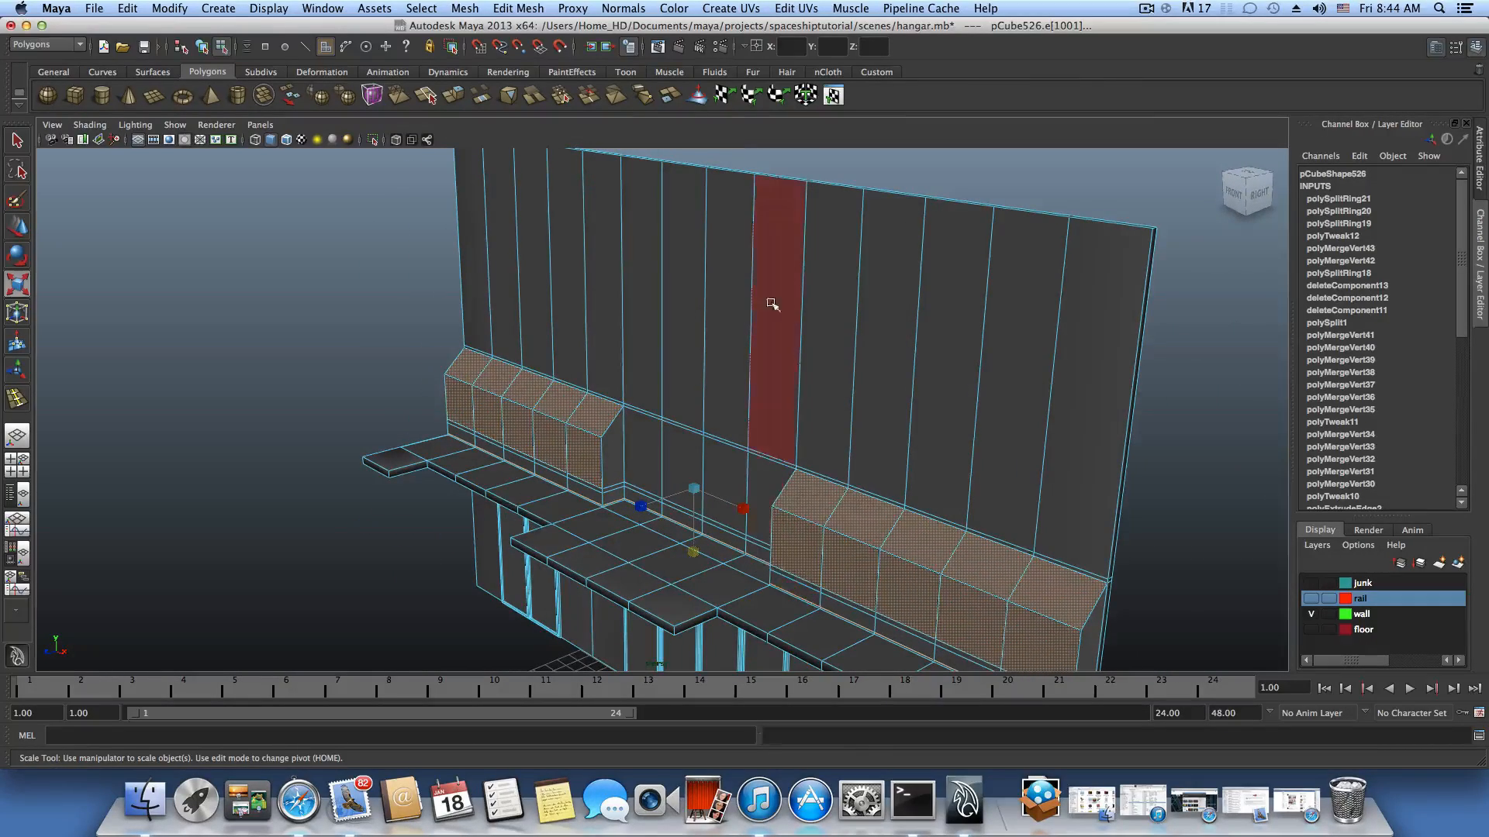
click(528, 10)
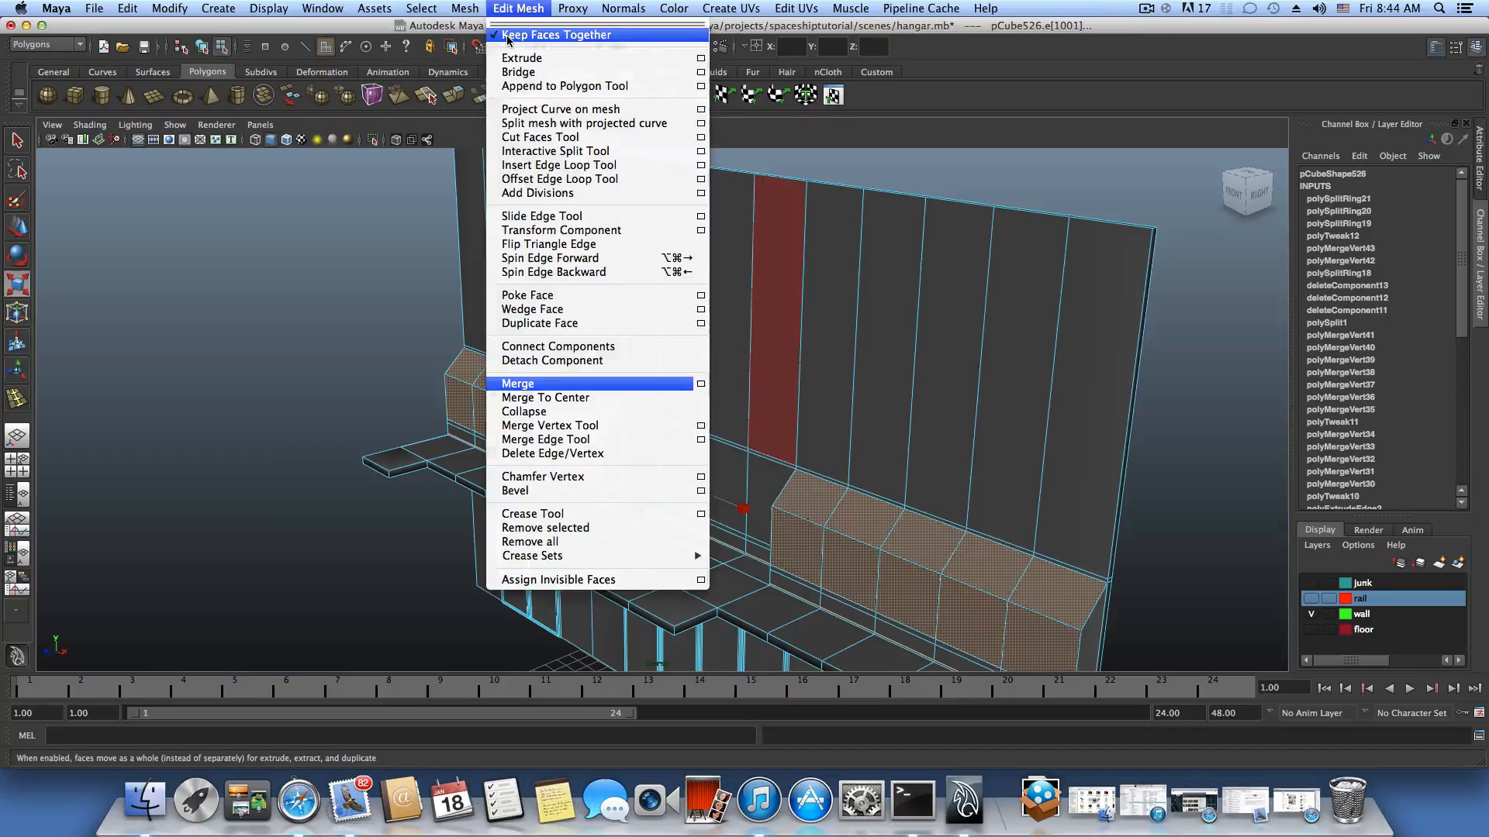
click(718, 296)
alt+middle_drag(738, 315, 687, 233)
alt+right_drag(688, 233, 876, 294)
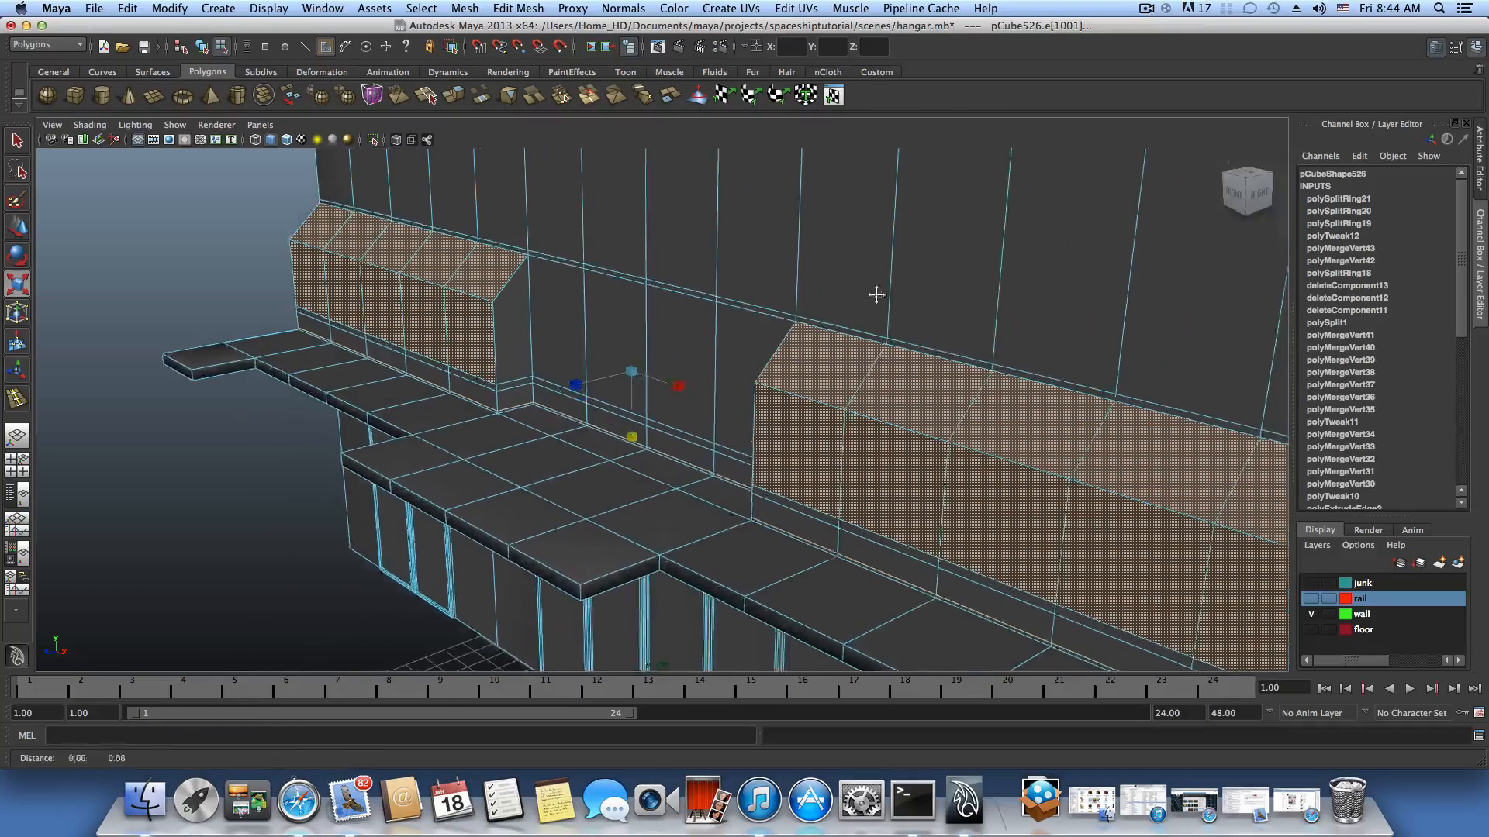
alt+middle_drag(876, 294, 733, 294)
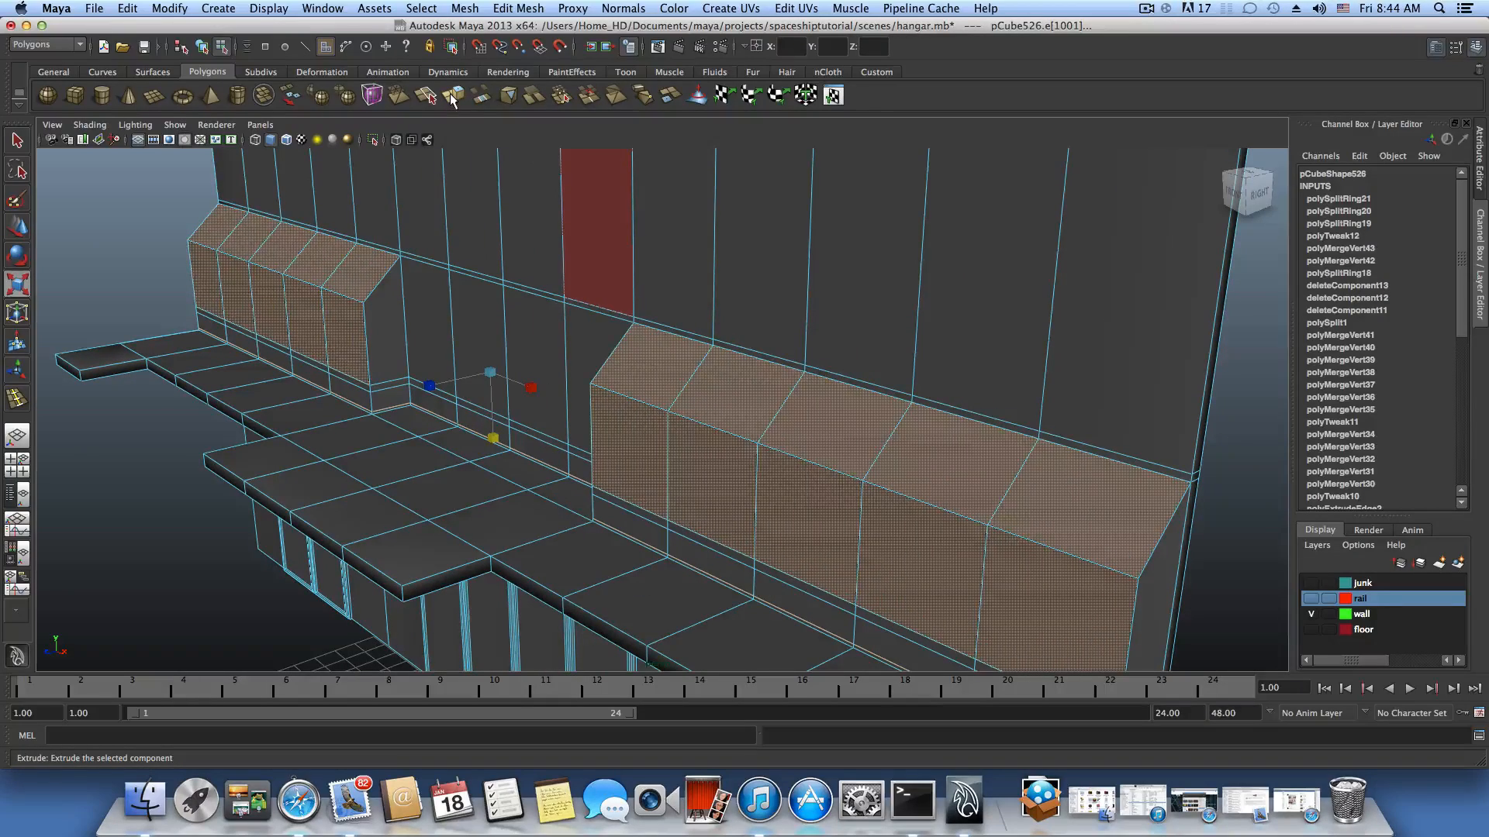
Extrude the selected front and sloped block faces and scale each inward to a local scale of about 0.893.
click(452, 98)
alt+middle_drag(1009, 496, 783, 434)
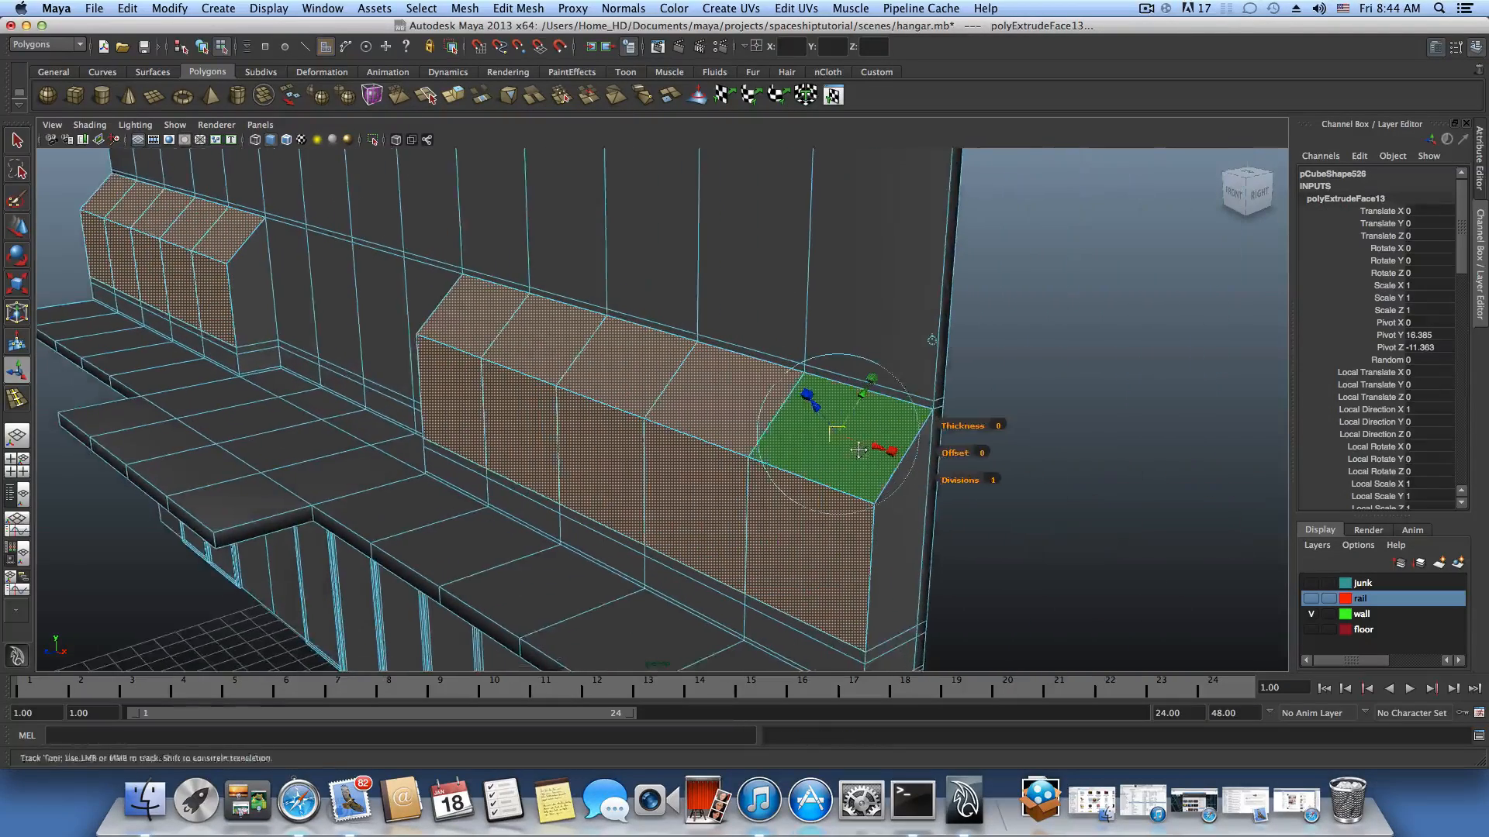
alt+right_drag(783, 434, 937, 452)
alt+drag(937, 452, 923, 452)
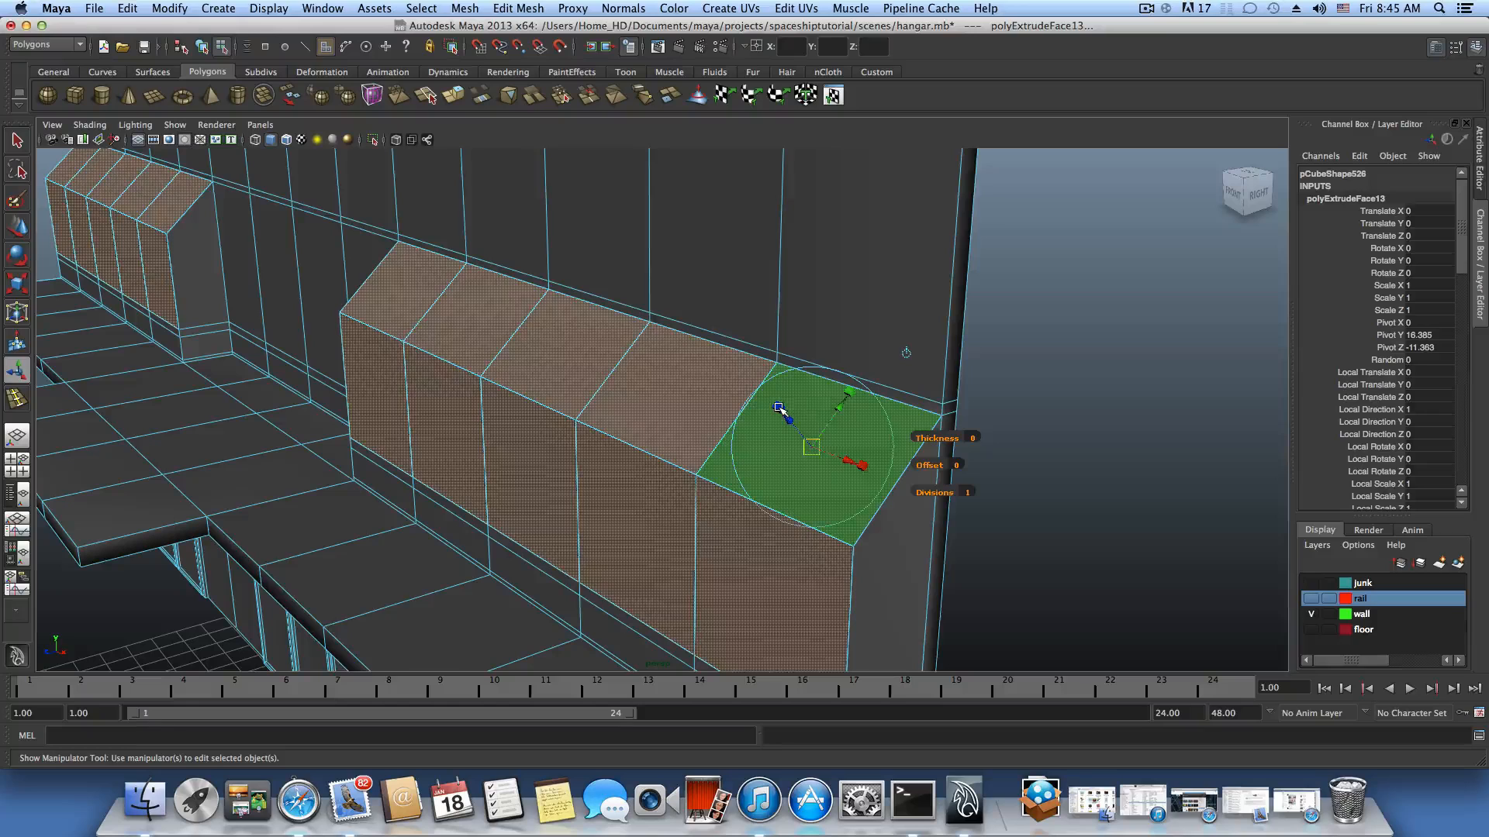
mouse_move(778, 408)
mouse_down()
mouse_move(920, 412)
mouse_move(765, 402)
mouse_move(788, 403)
mouse_up()
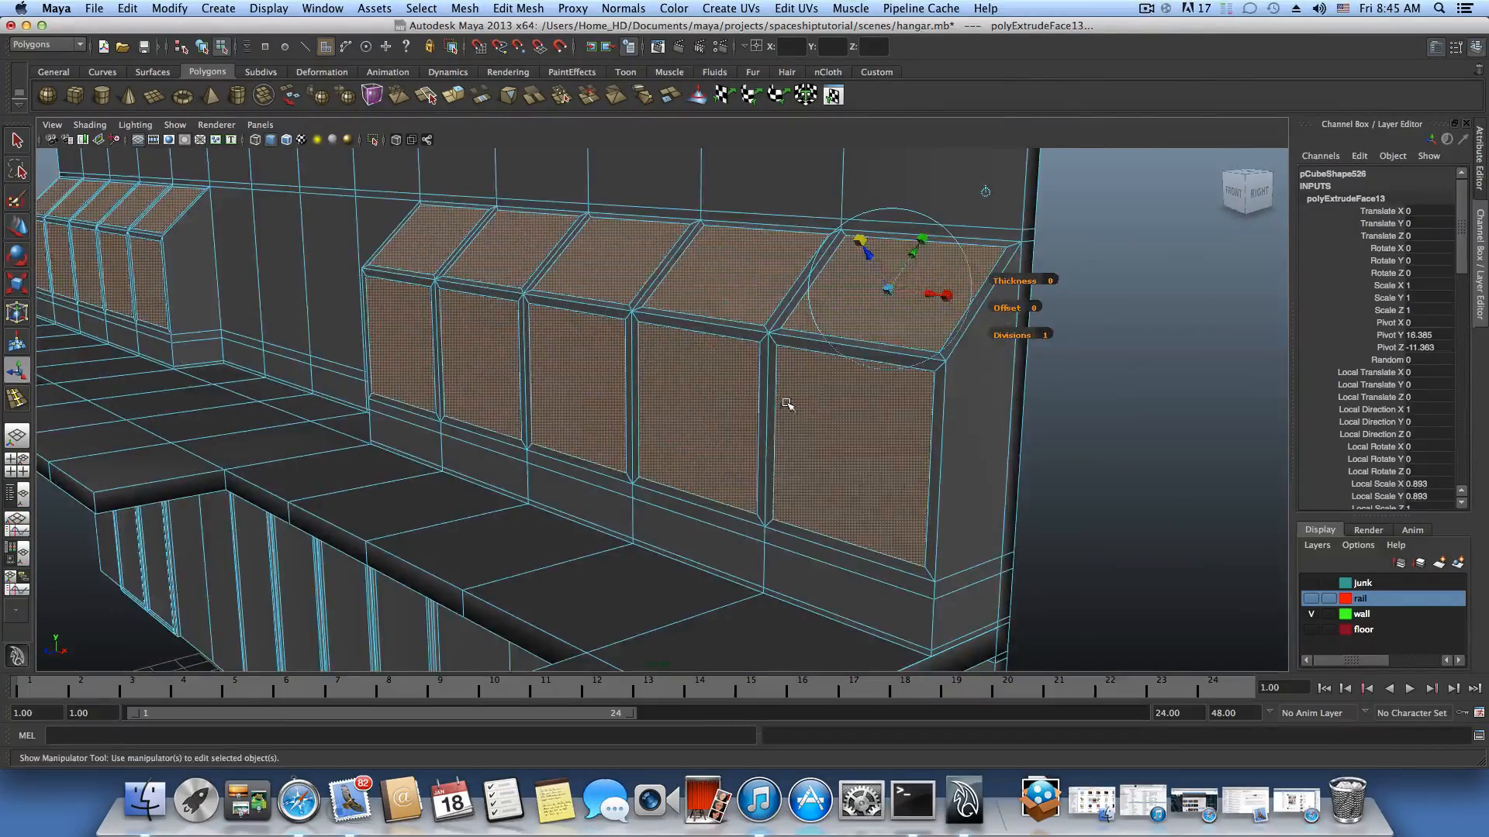
alt+right_drag(787, 402, 752, 427)
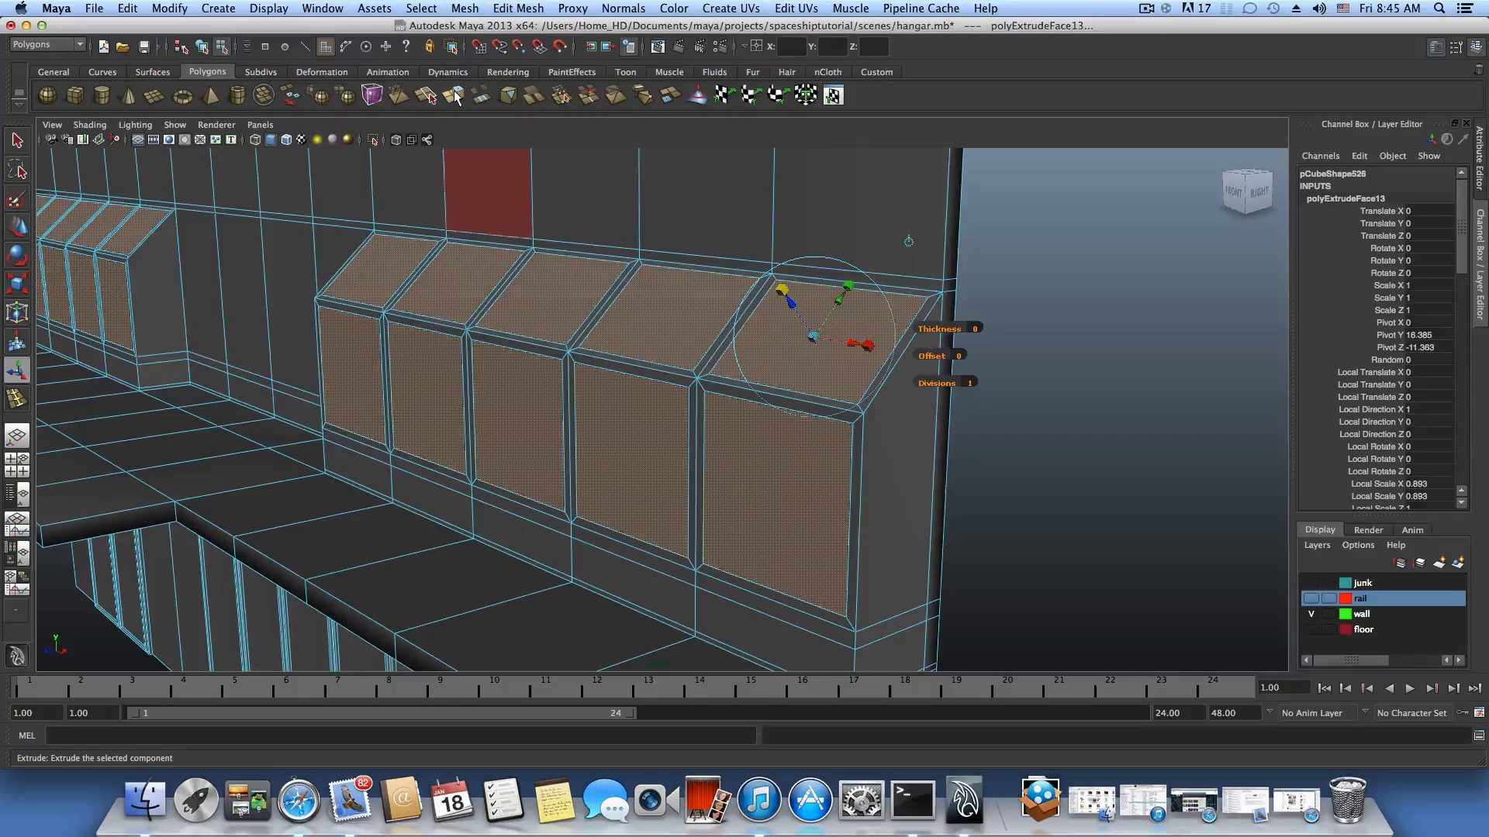
Extrude the selected panel faces again and scale each inward to a local scale of about 0.944.
click(454, 94)
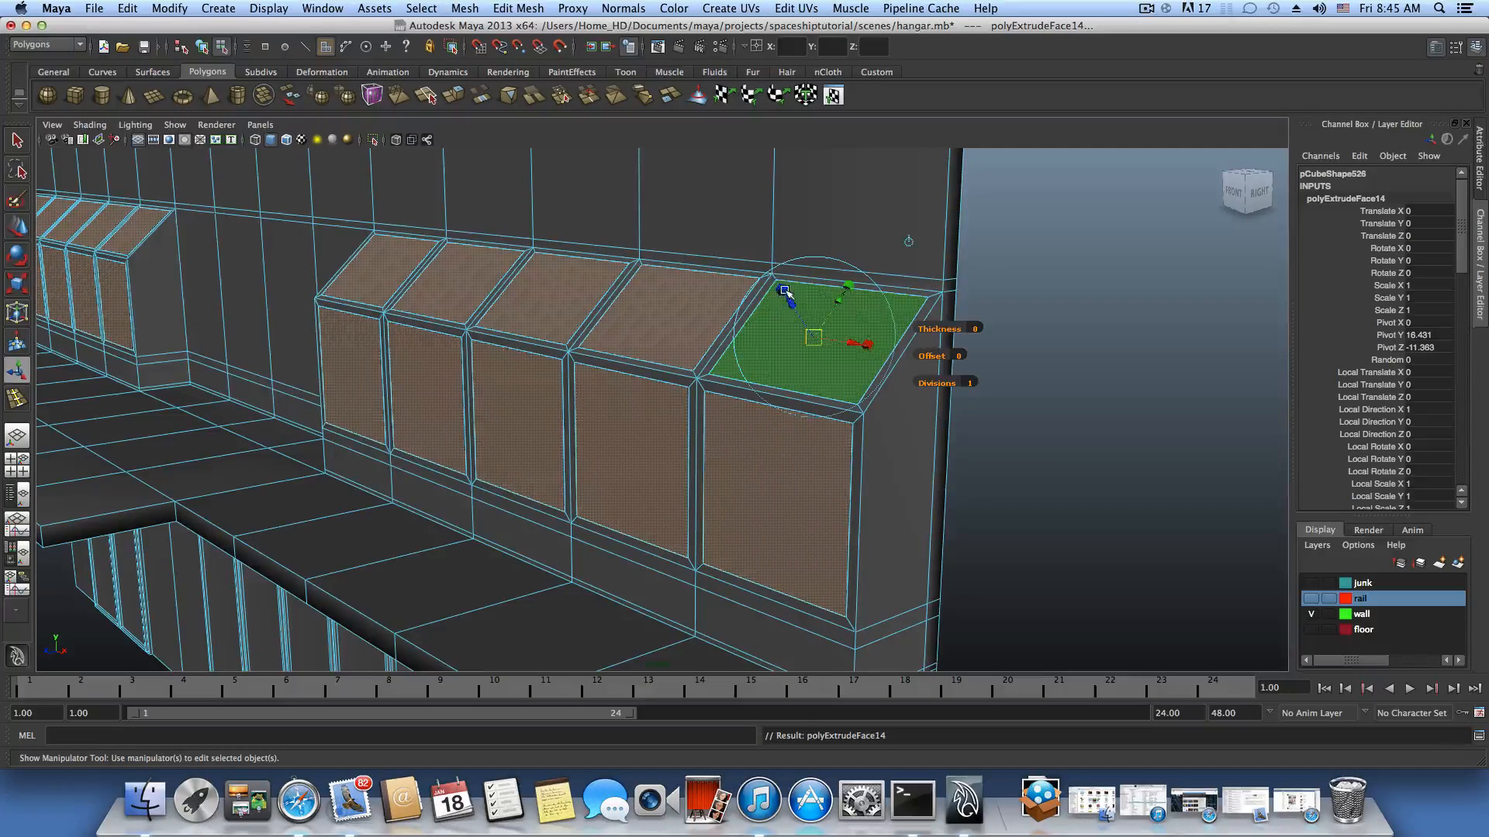
click(784, 291)
drag(784, 291, 784, 292)
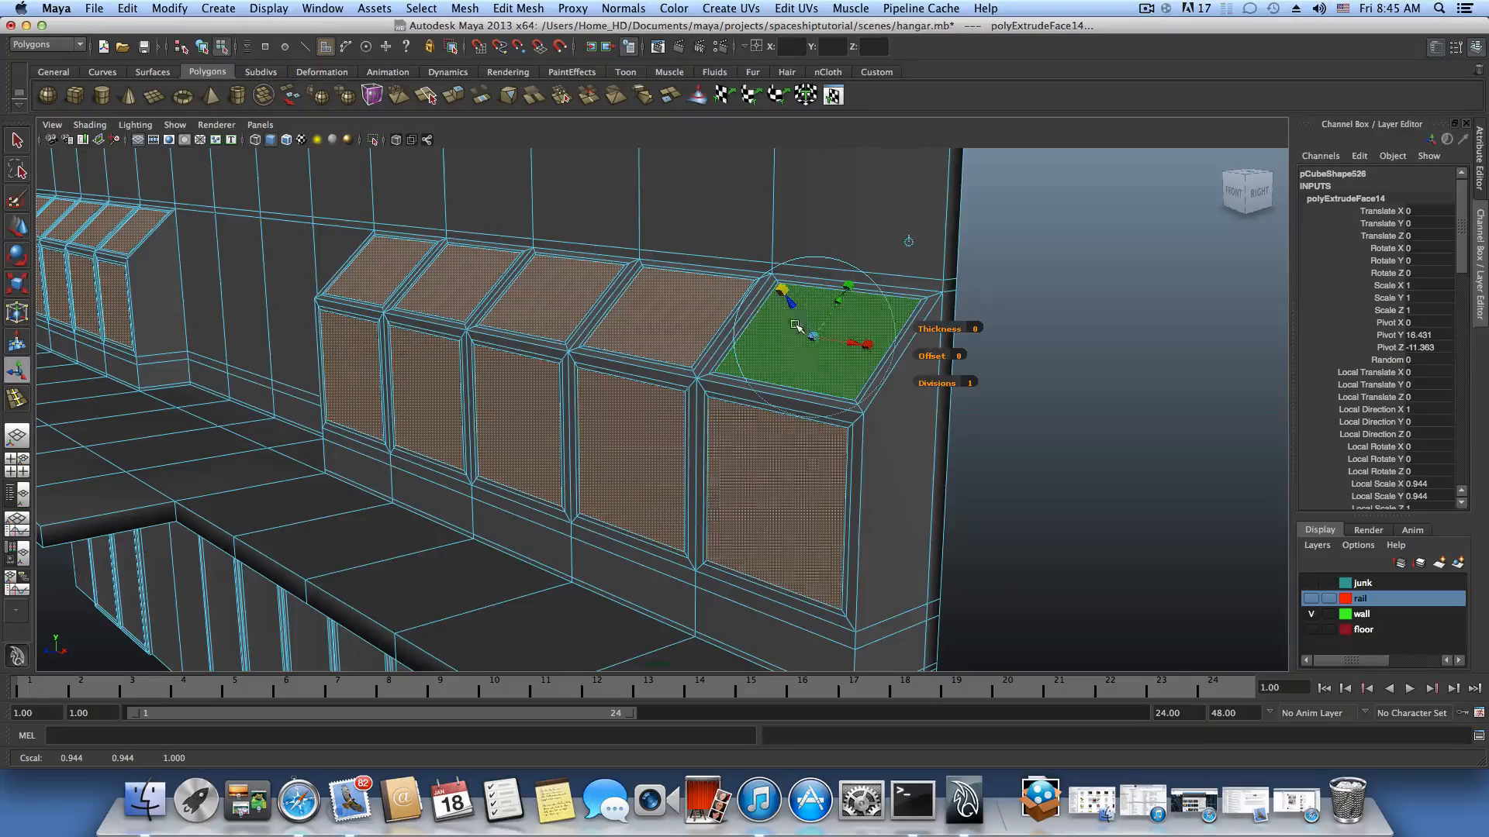
Select the narrow border face loops around the two outermost front panels of the right-hand wall block.
right_drag(813, 468, 818, 502)
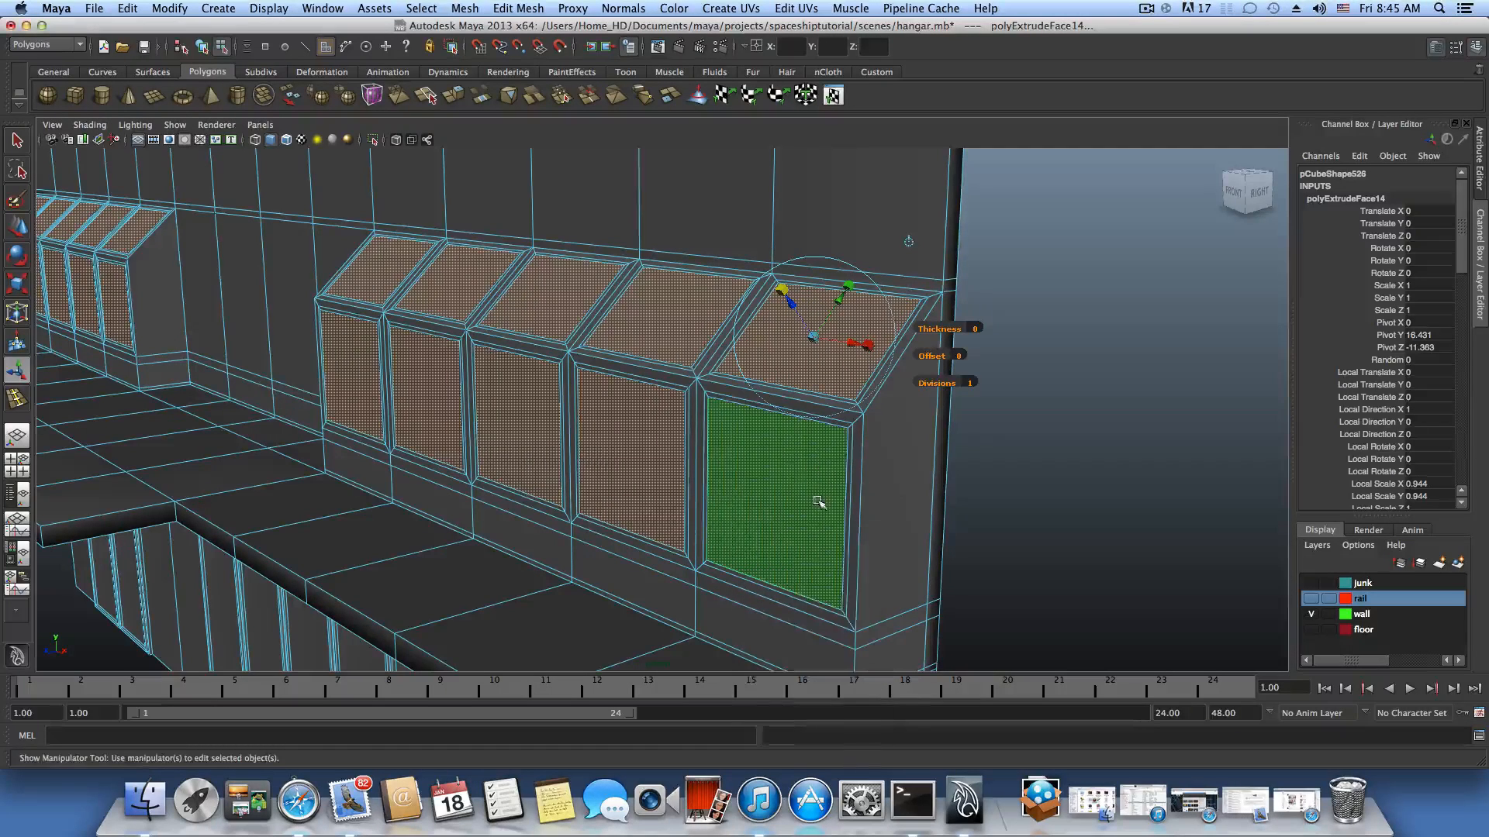
click(843, 514)
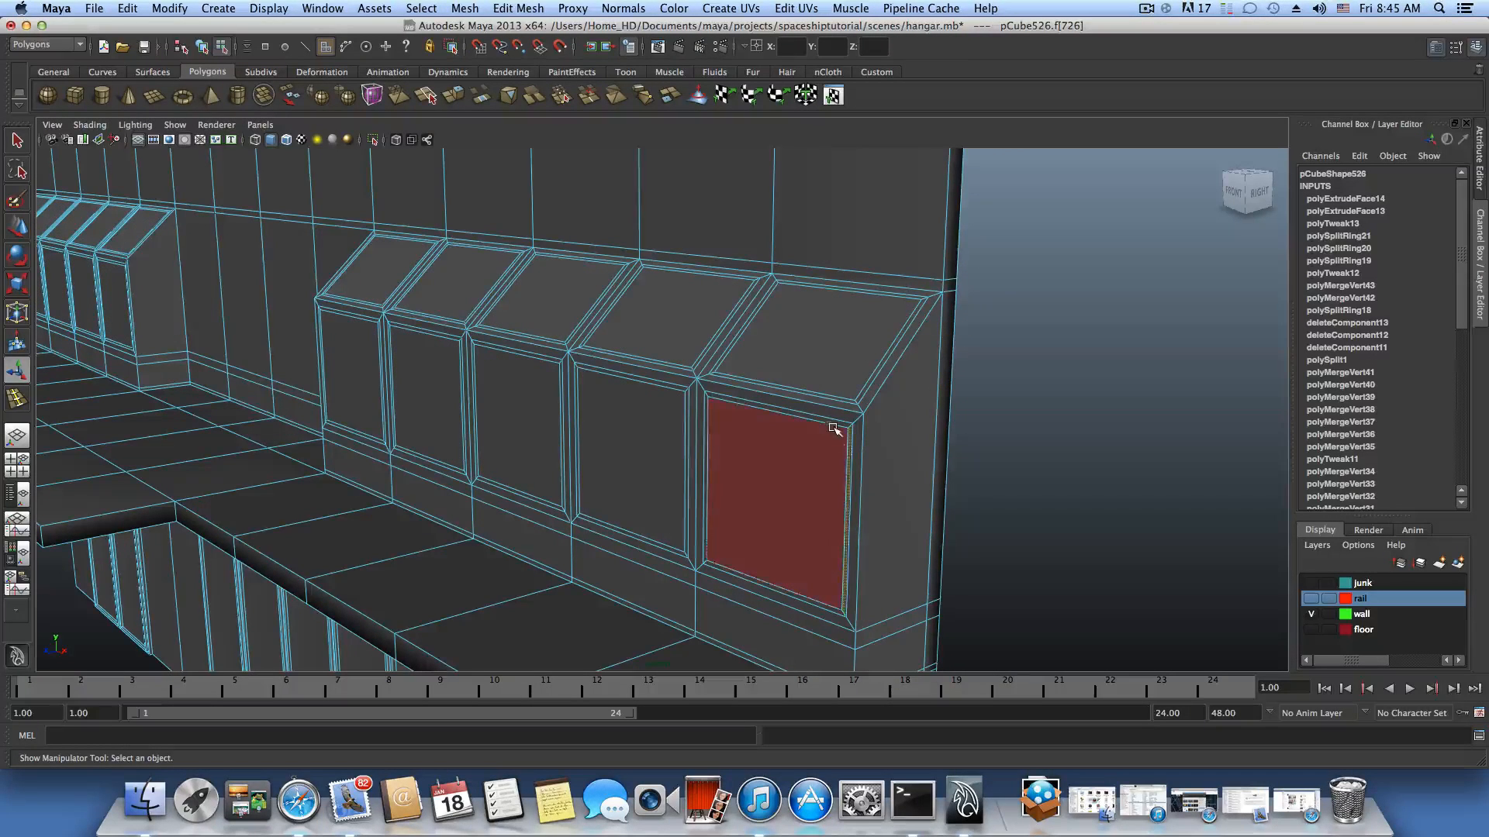
double_click(706, 424)
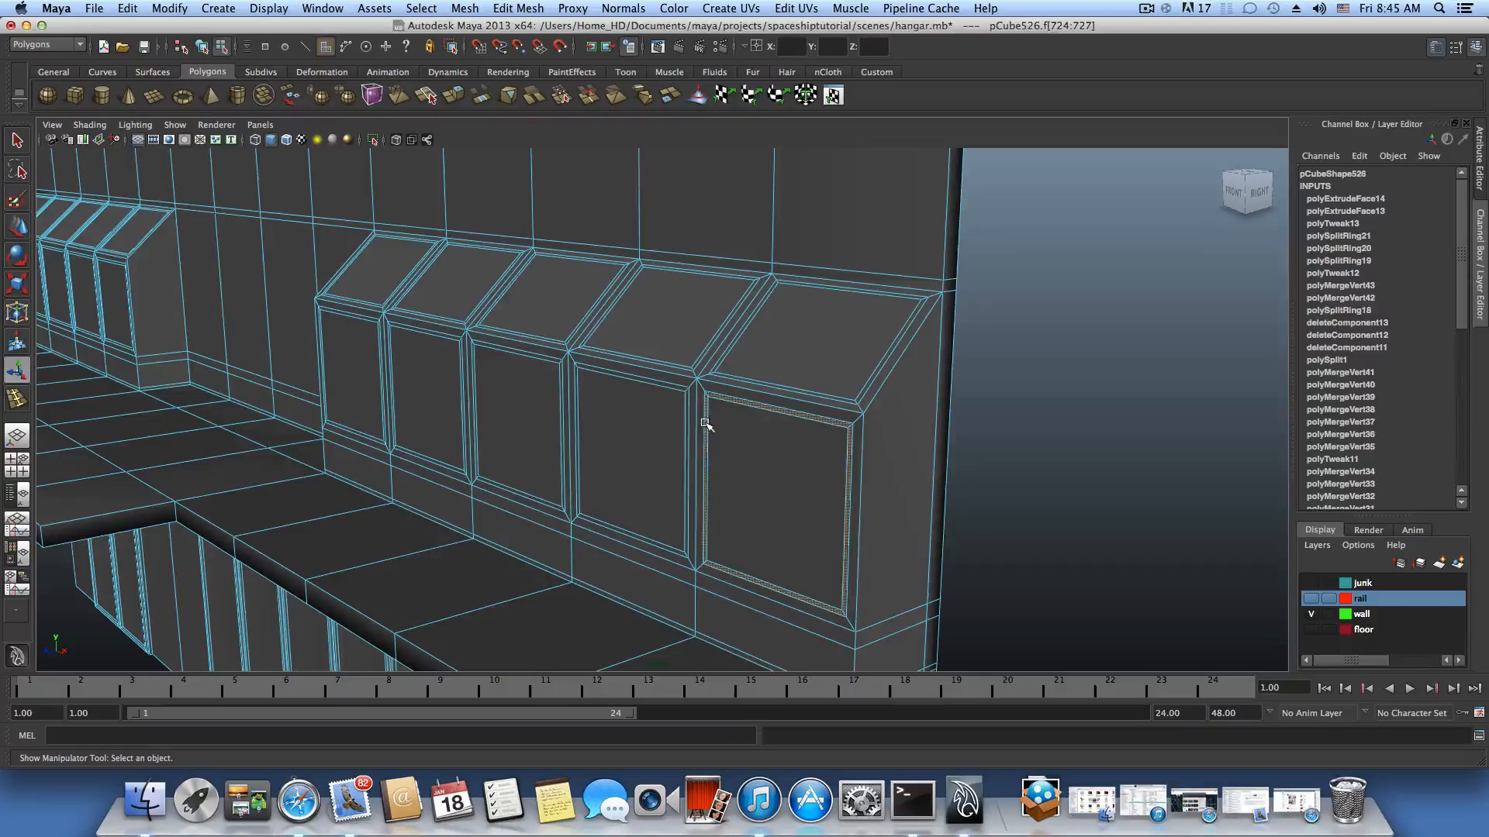
alt+drag(687, 428, 840, 434)
alt+middle_drag(840, 435, 744, 432)
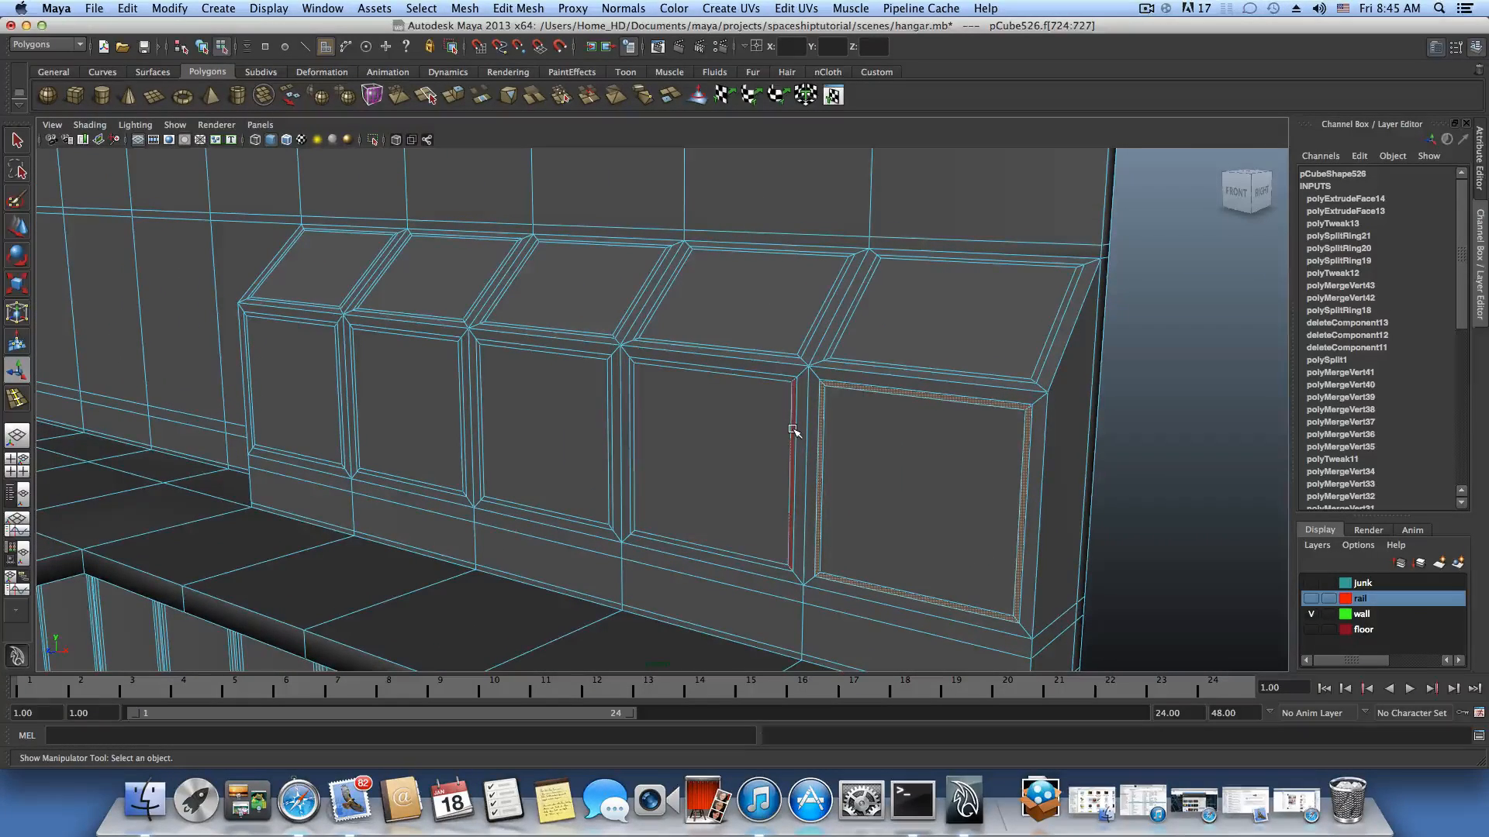
shift+click(792, 435)
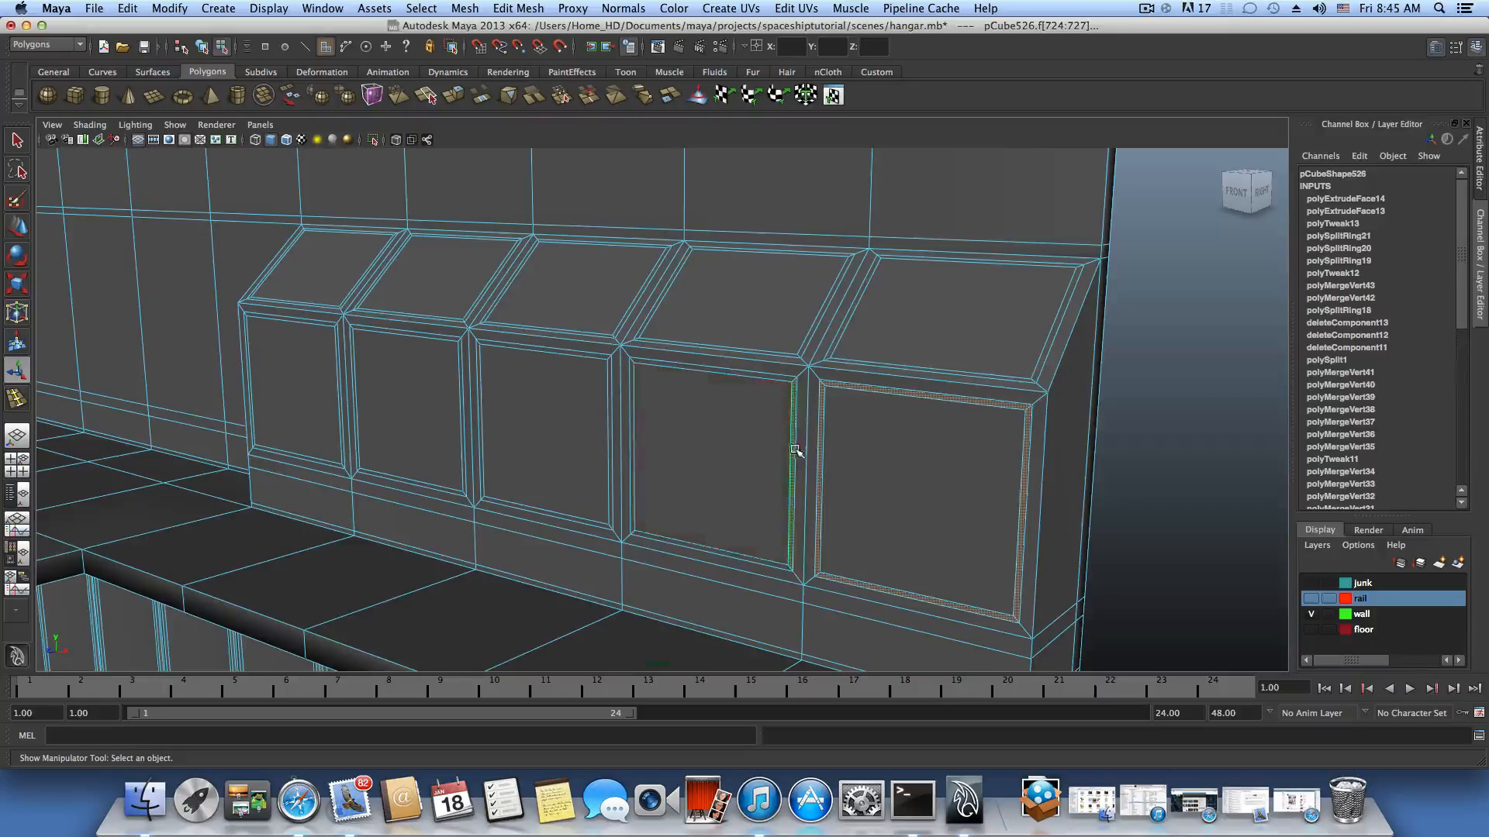
shift+click(737, 375)
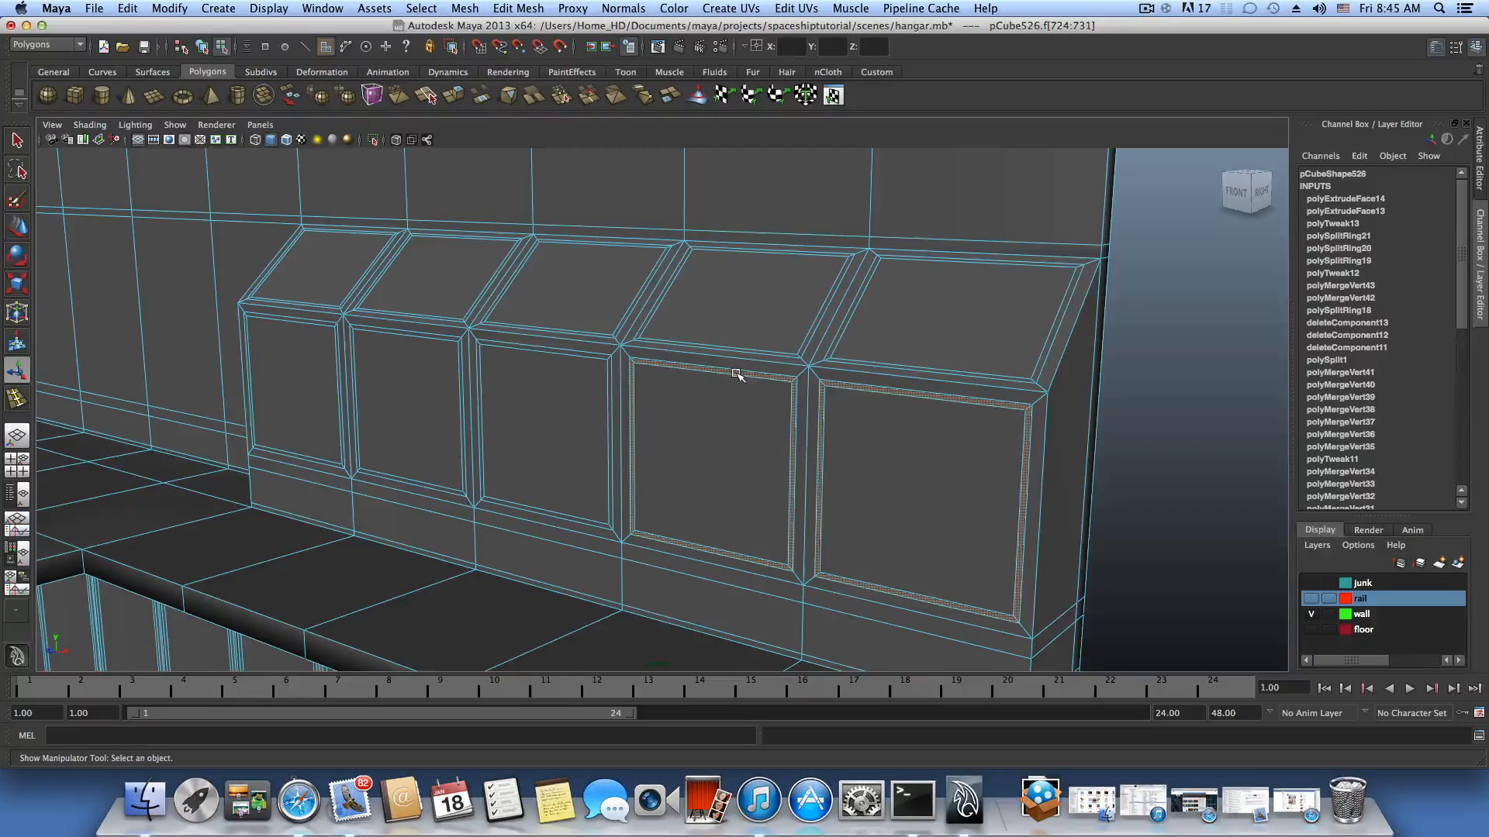
Add the narrow border face loops around the right-hand block's remaining three front panels to the selection.
shift+click(610, 374)
shift+double_click(600, 356)
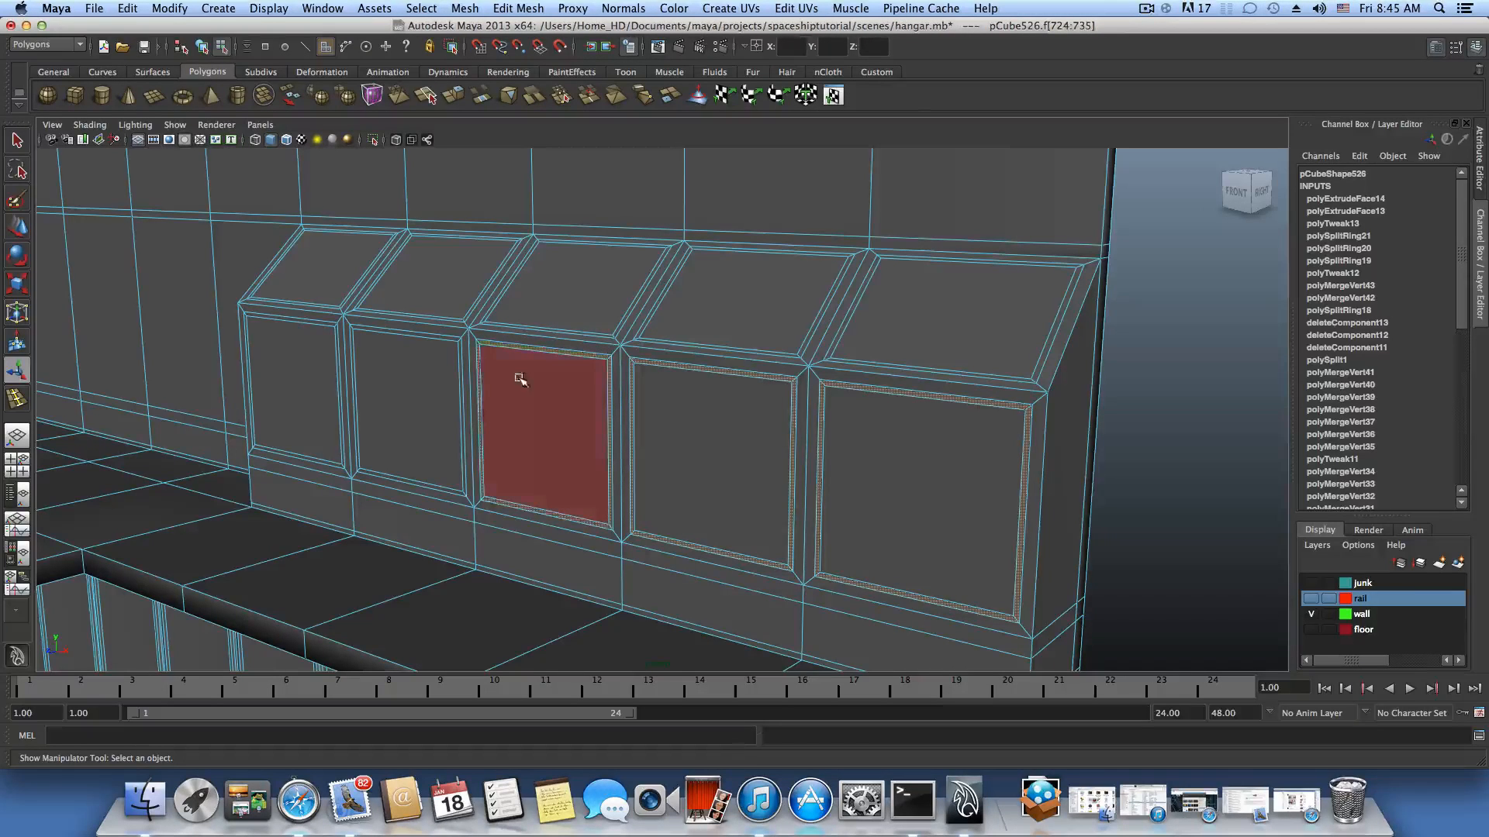
shift+double_click(461, 374)
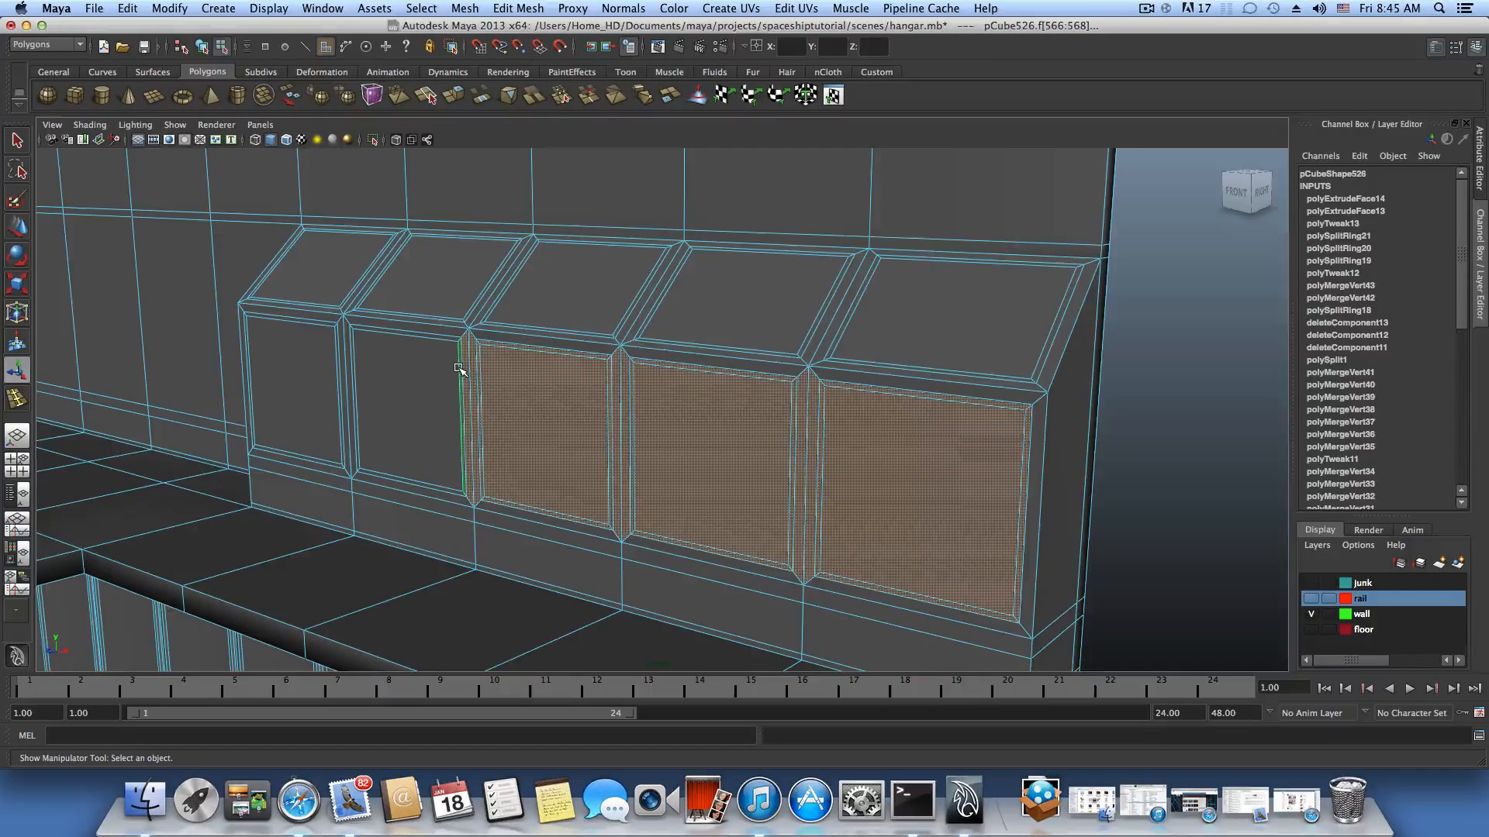
key(z)
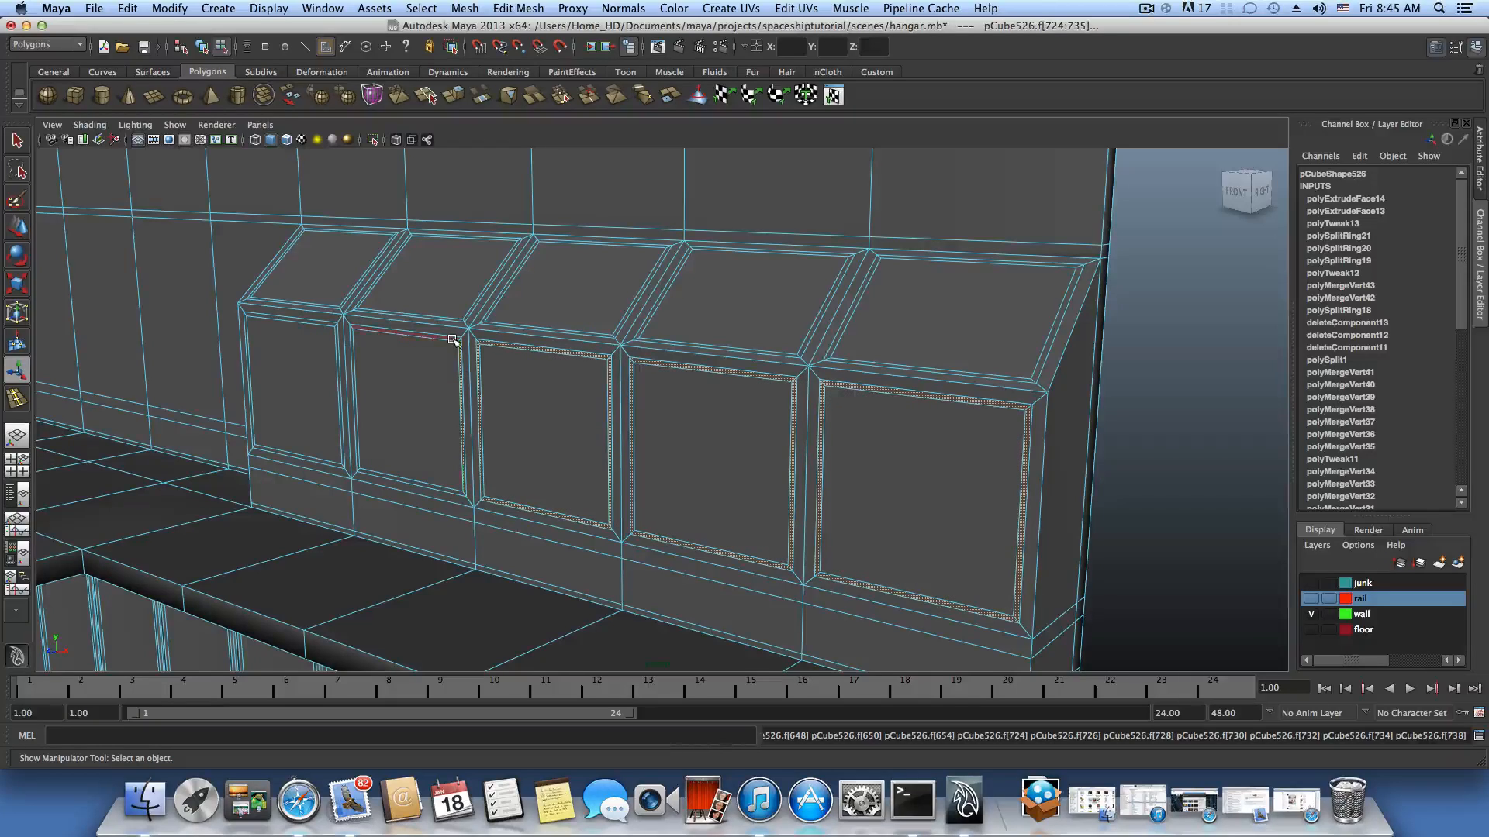
shift+double_click(454, 340)
alt+middle_drag(446, 395, 639, 415)
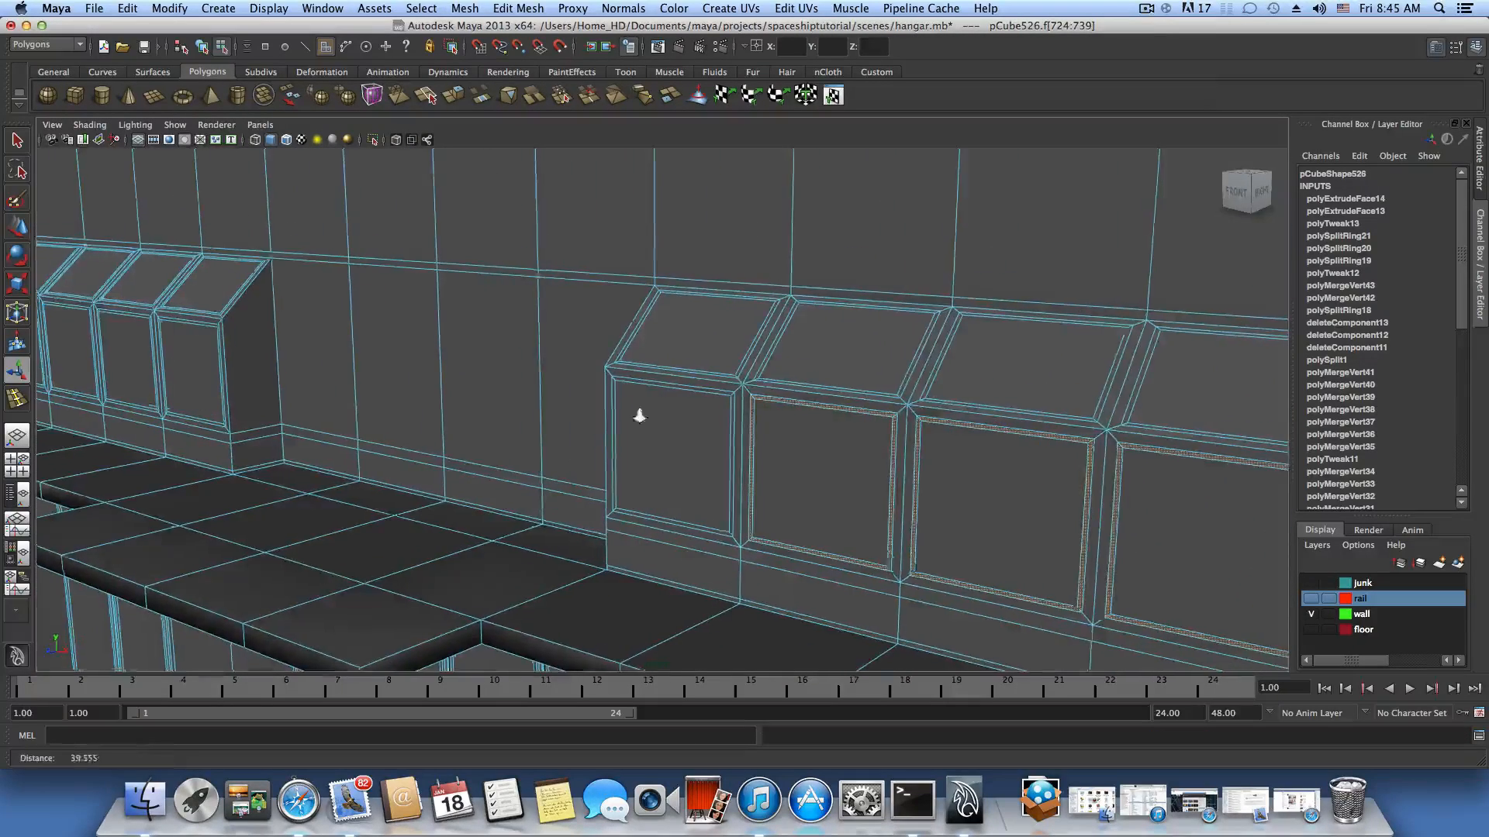
alt+right_drag(640, 415, 816, 441)
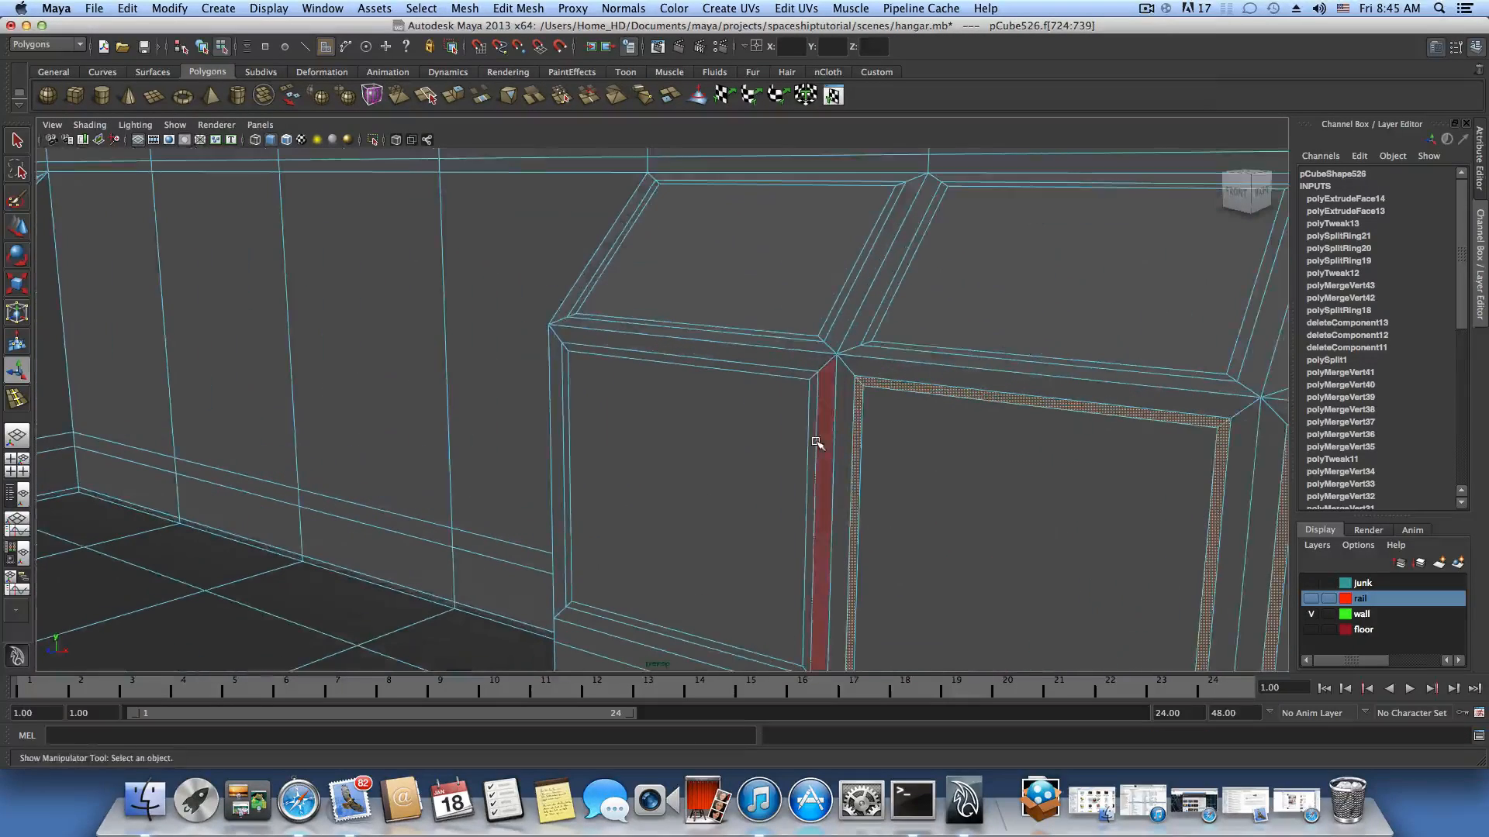
shift+double_click(786, 373)
Add the border face loops around the right-hand block's three innermost sloped panels to the selection.
shift+double_click(814, 335)
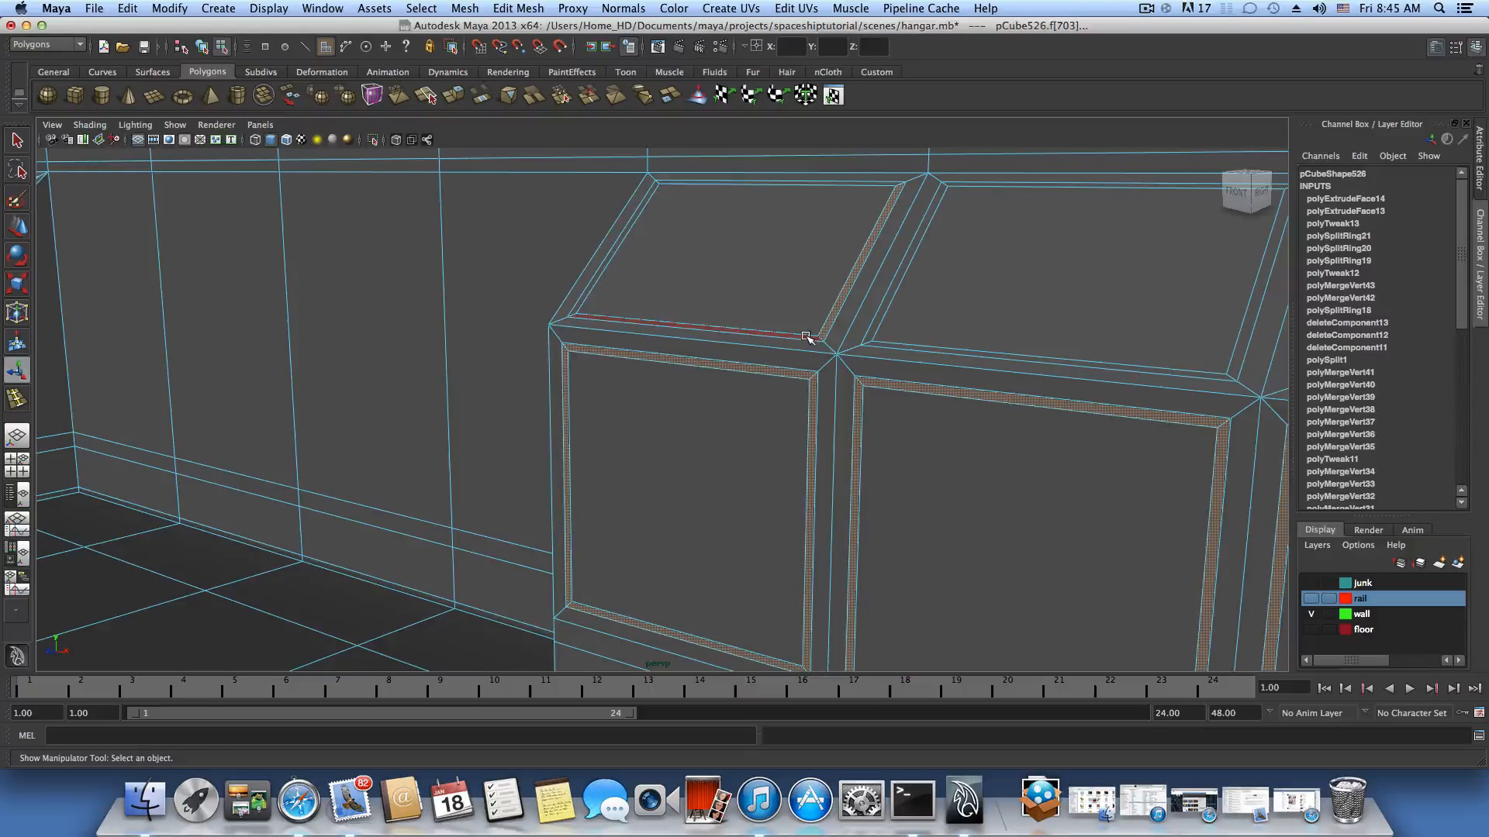
shift+click(873, 347)
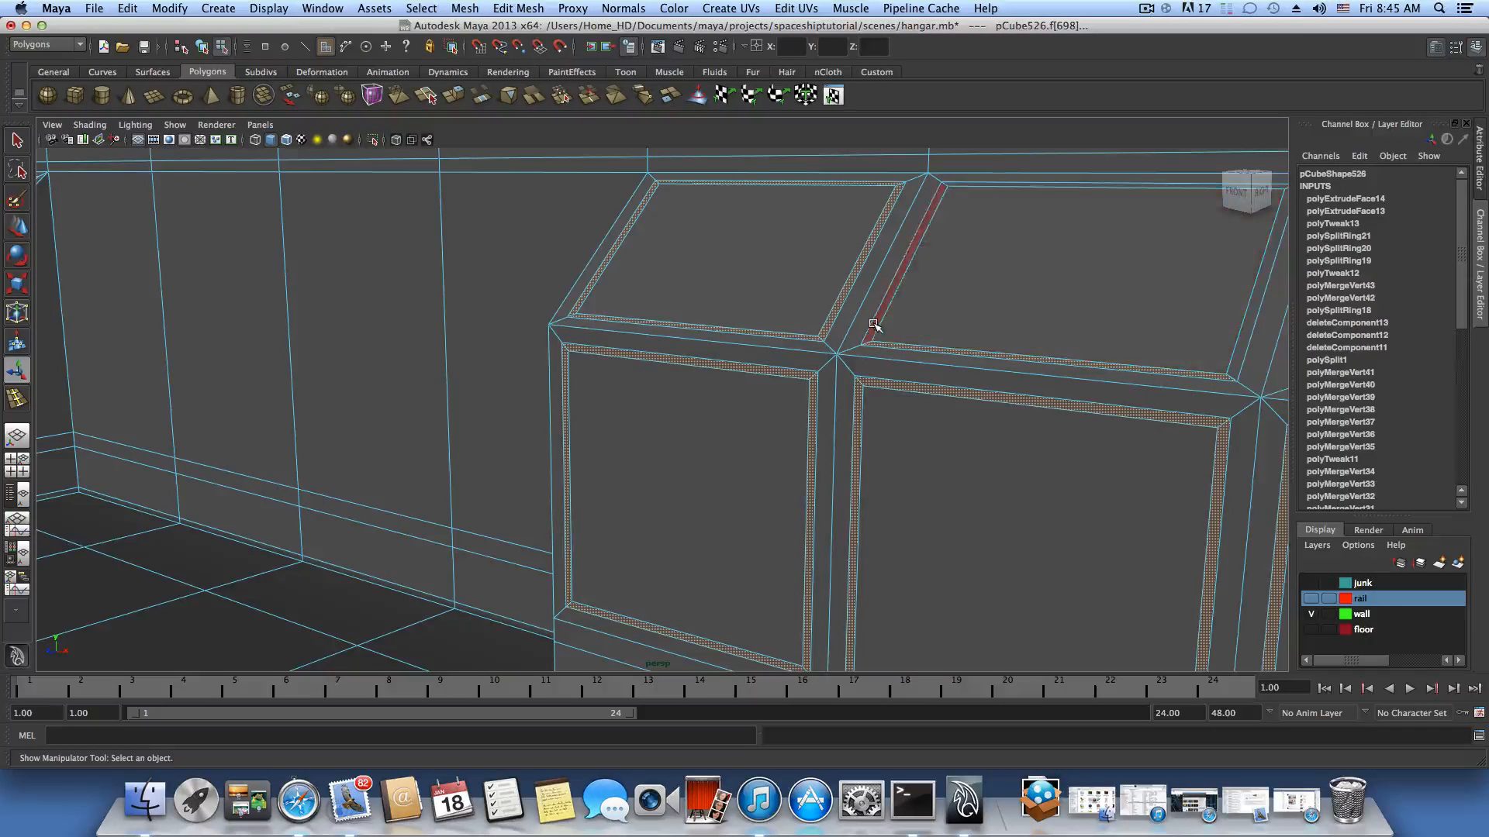
shift+double_click(867, 324)
alt+middle_drag(1007, 352, 768, 388)
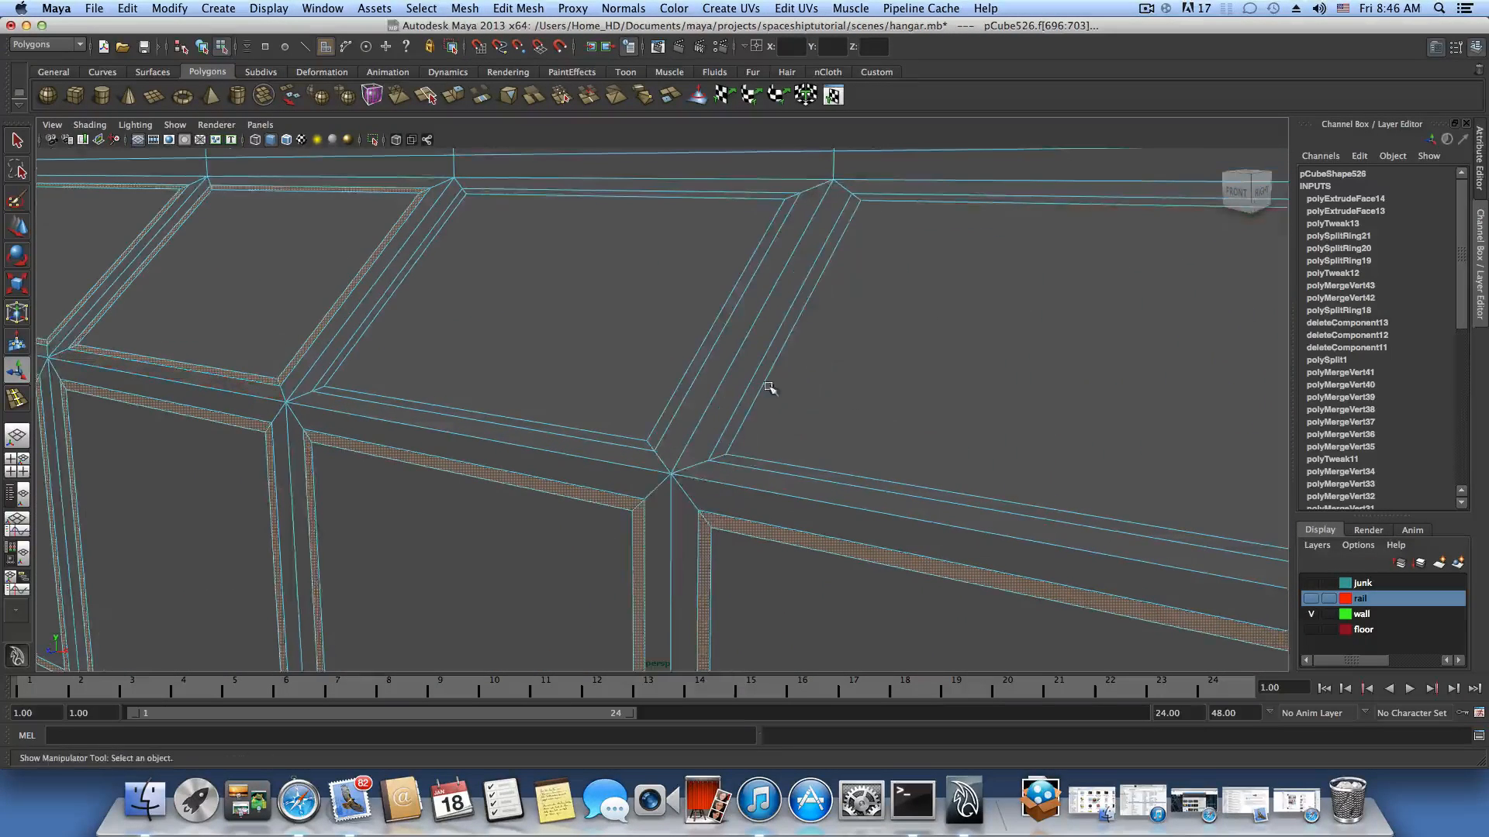
click(641, 432)
click(638, 430)
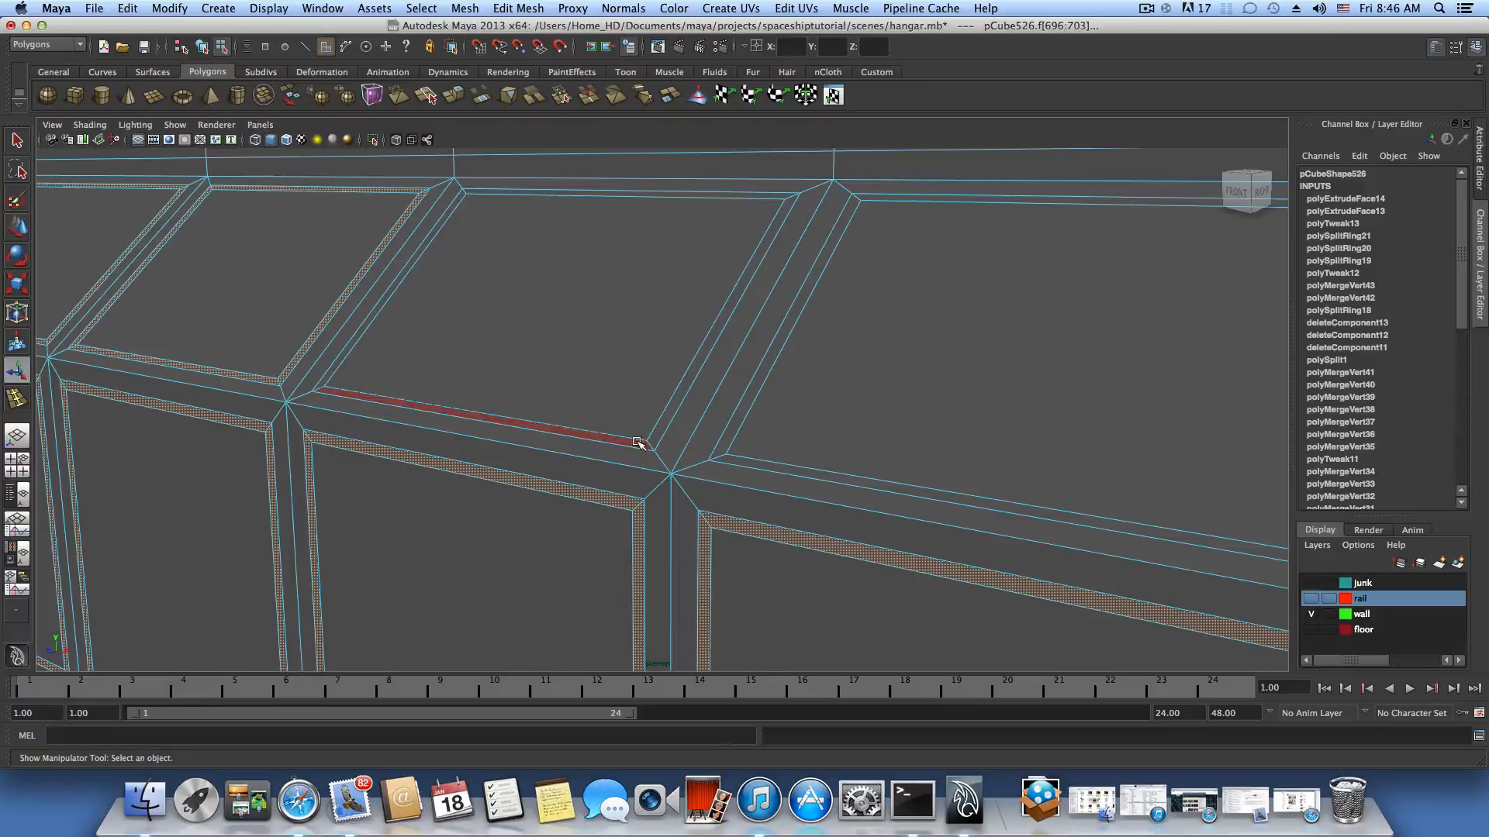
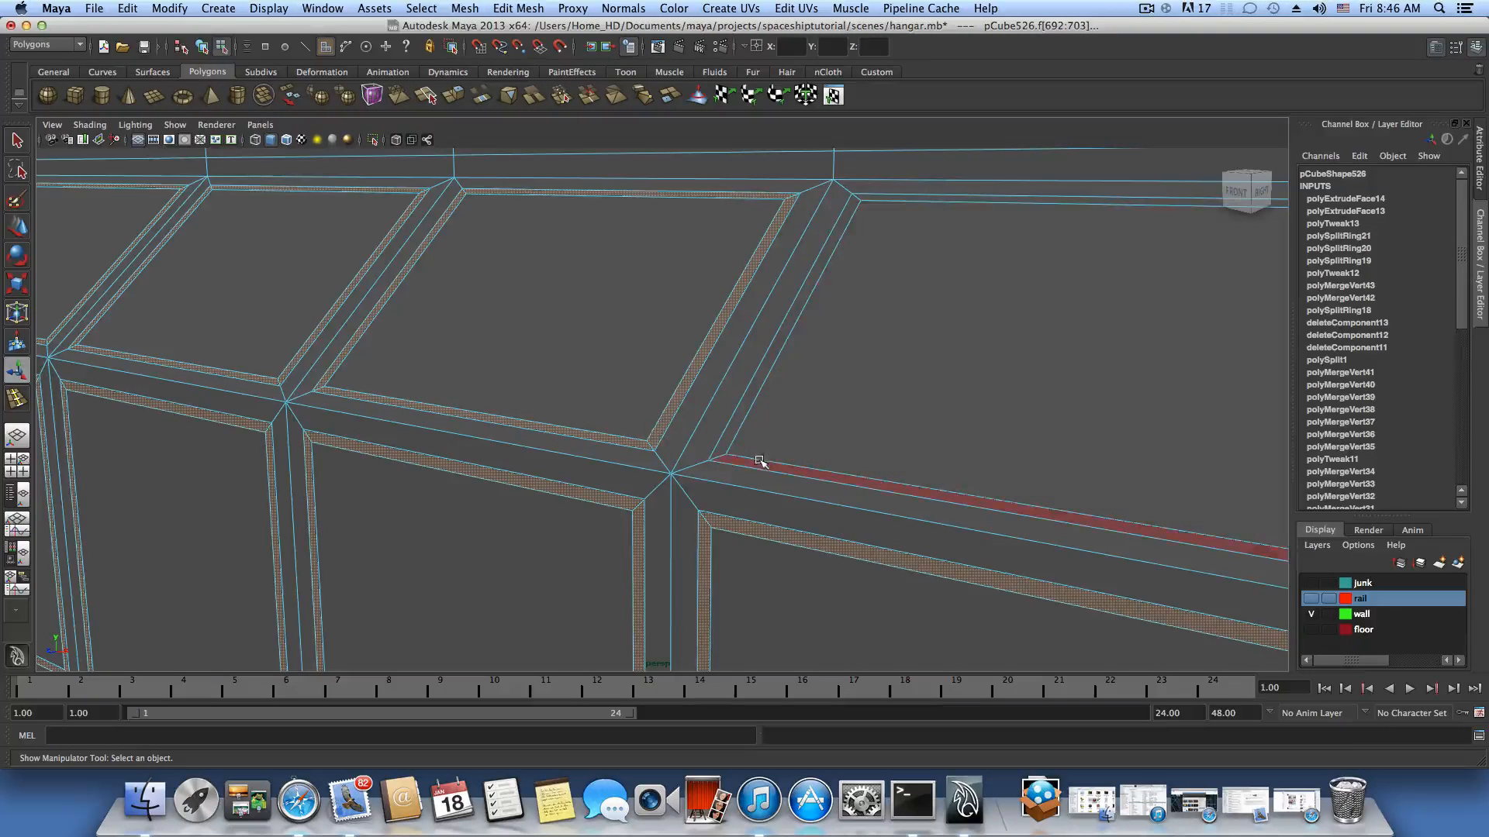
Add the border face loops around the right-hand block's two outermost sloped panels to the selection.
click(729, 428)
double_click(730, 428)
alt+drag(957, 455, 764, 416)
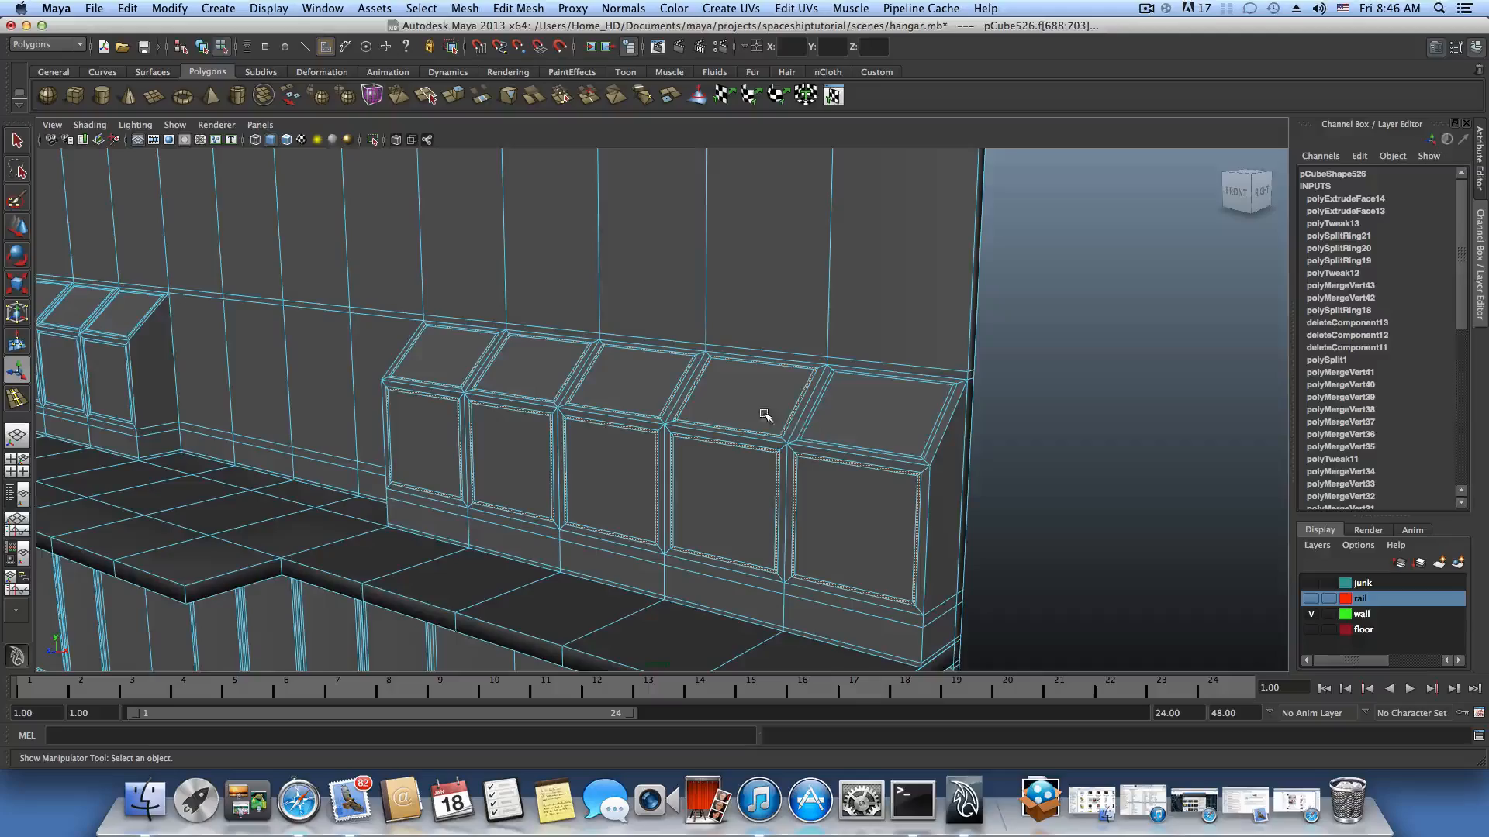
alt+right_drag(807, 435, 935, 460)
alt+middle_drag(936, 460, 788, 458)
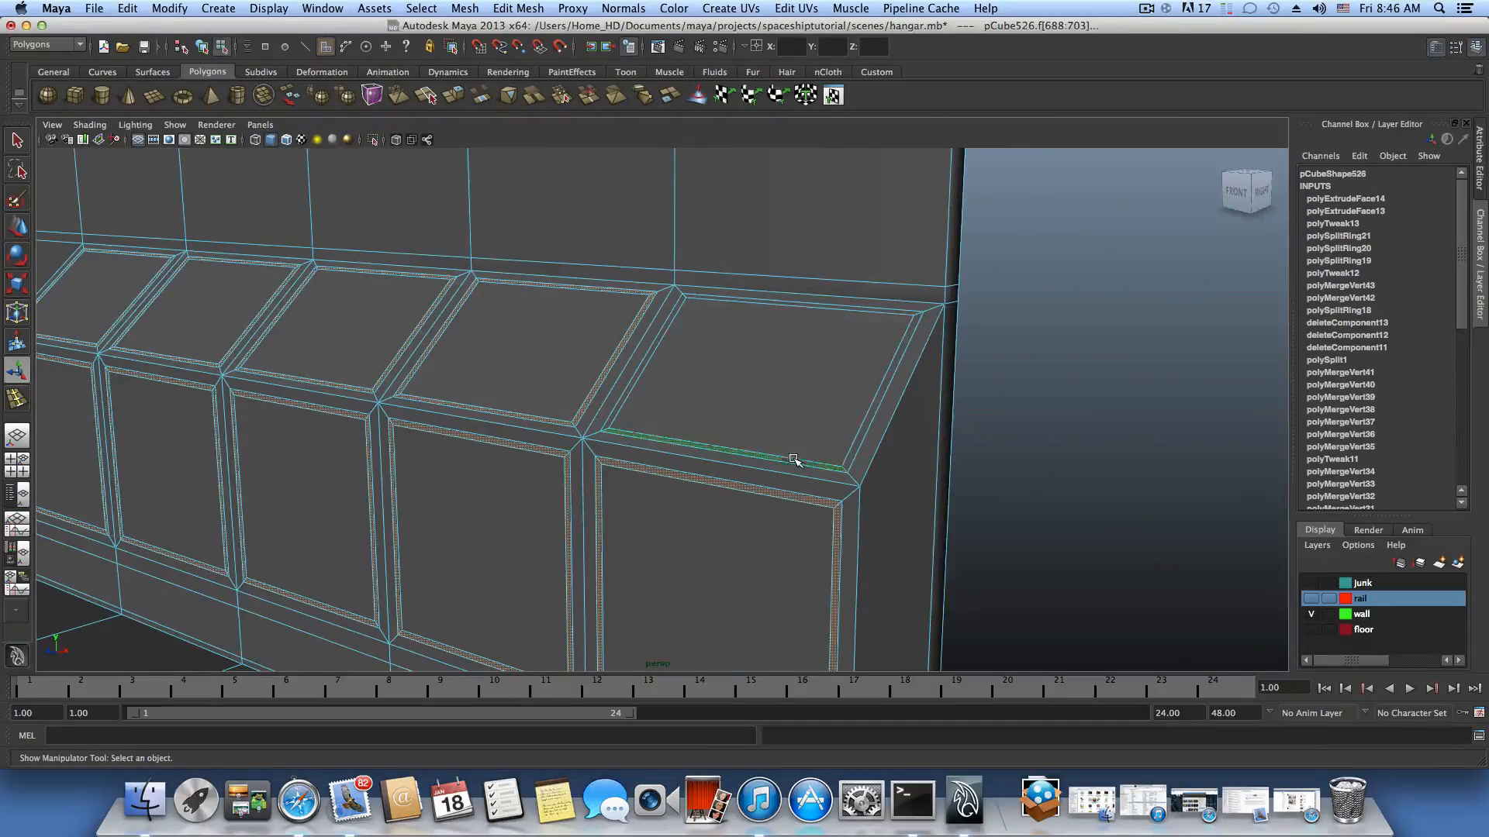
shift+click(798, 455)
shift+click(849, 448)
Add the border face loops around the left-hand block's two outermost sloped panels to the selection.
alt+drag(834, 455, 881, 449)
alt+right_drag(880, 449, 708, 409)
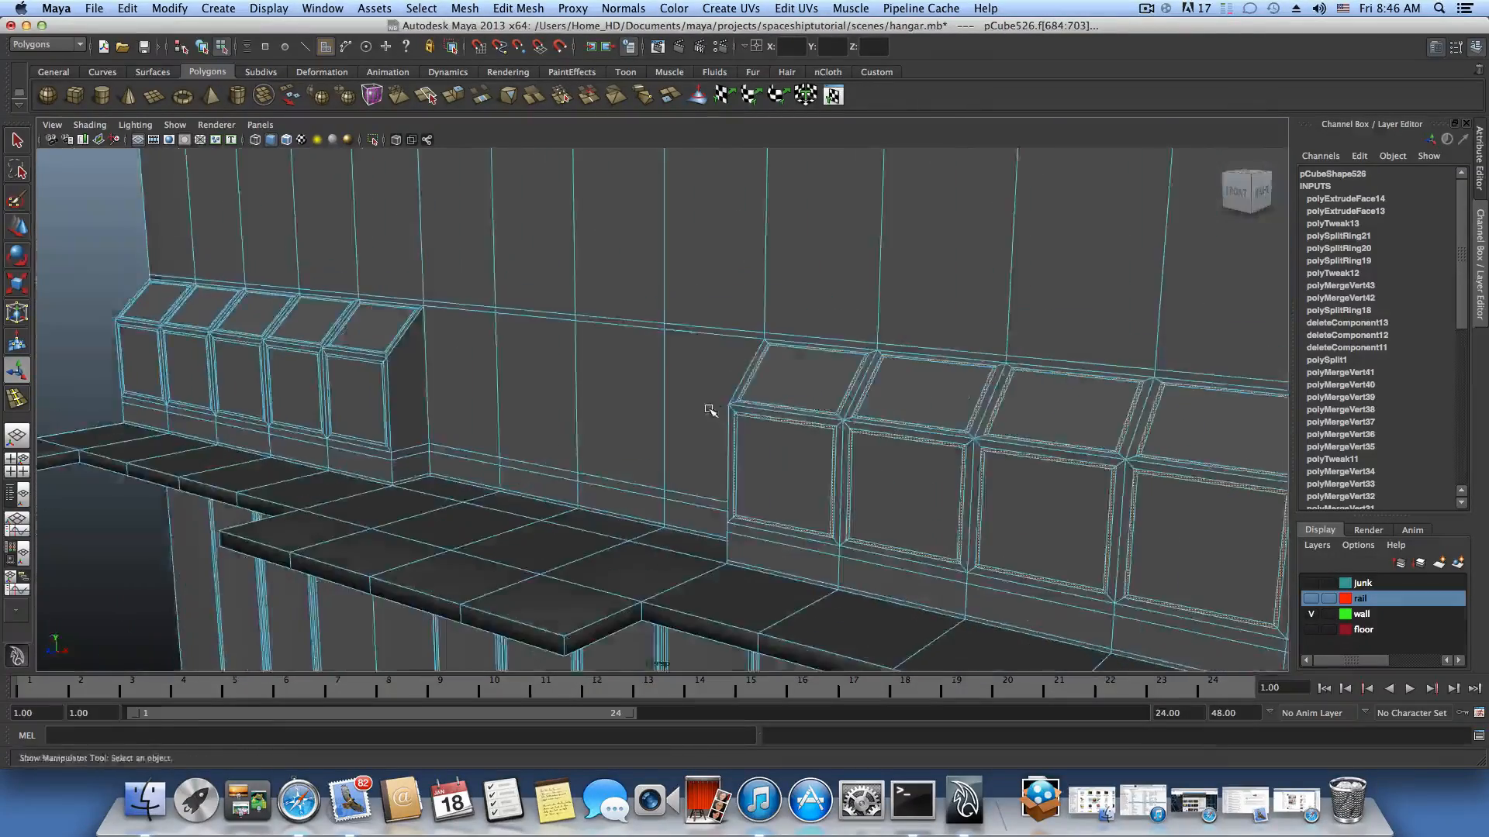
alt+drag(708, 409, 662, 408)
alt+right_drag(661, 409, 679, 403)
alt+drag(678, 404, 886, 403)
alt+right_drag(886, 402, 851, 413)
alt+middle_drag(851, 412, 823, 419)
alt+drag(822, 420, 754, 415)
alt+right_drag(754, 415, 774, 416)
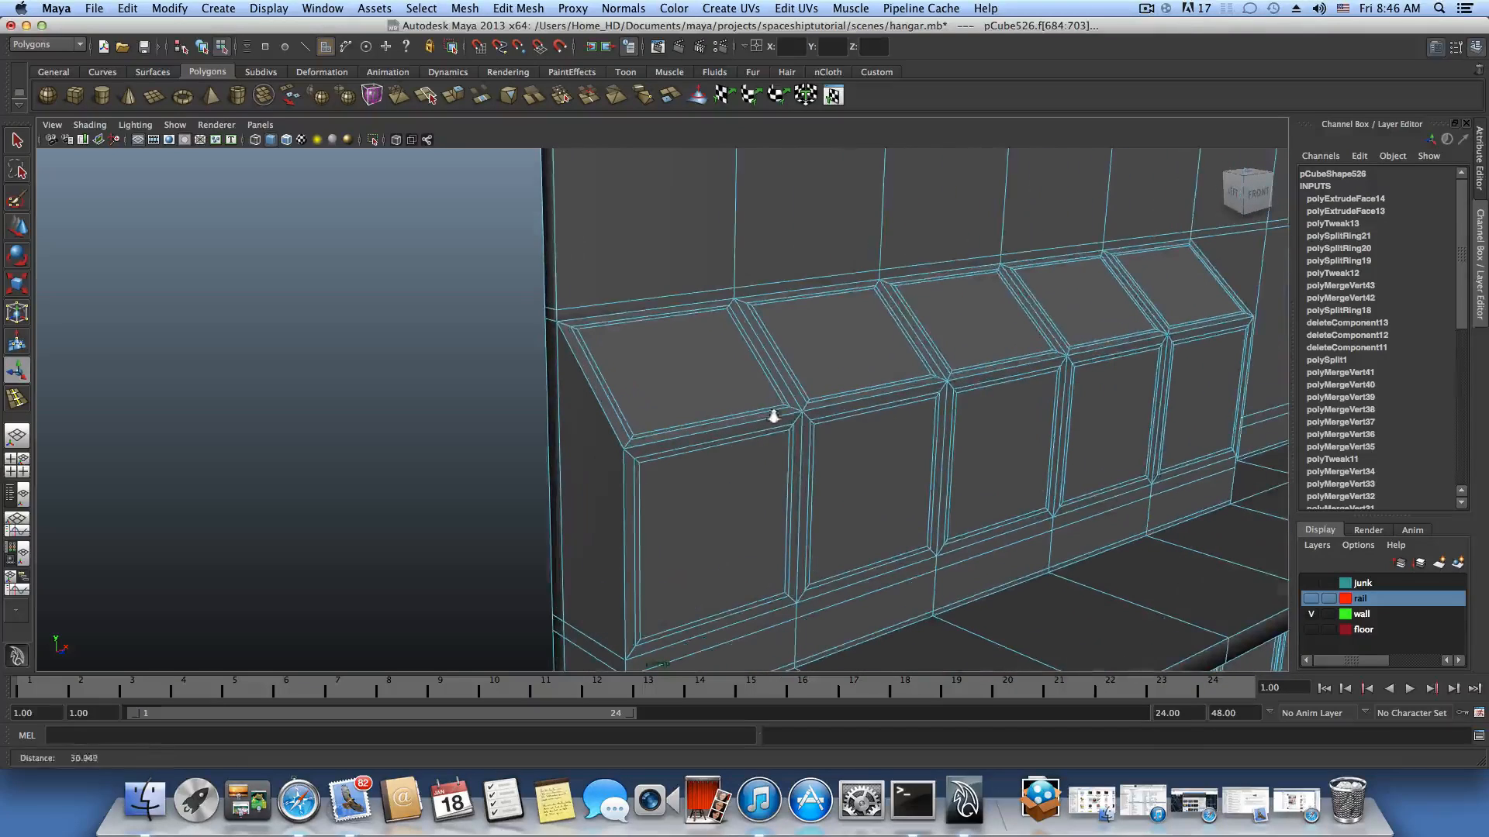
double_click(623, 419)
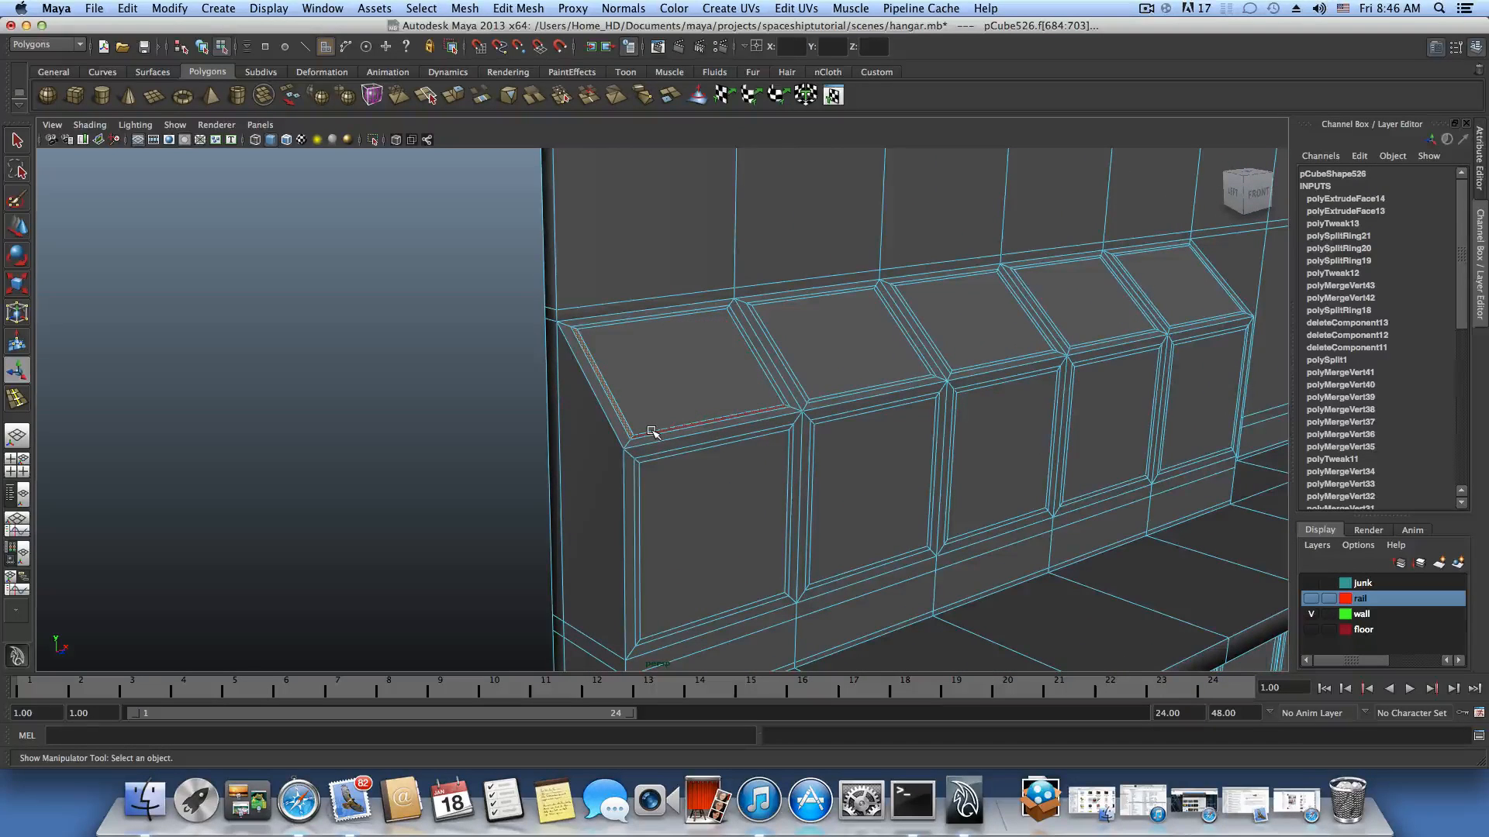
shift+double_click(806, 394)
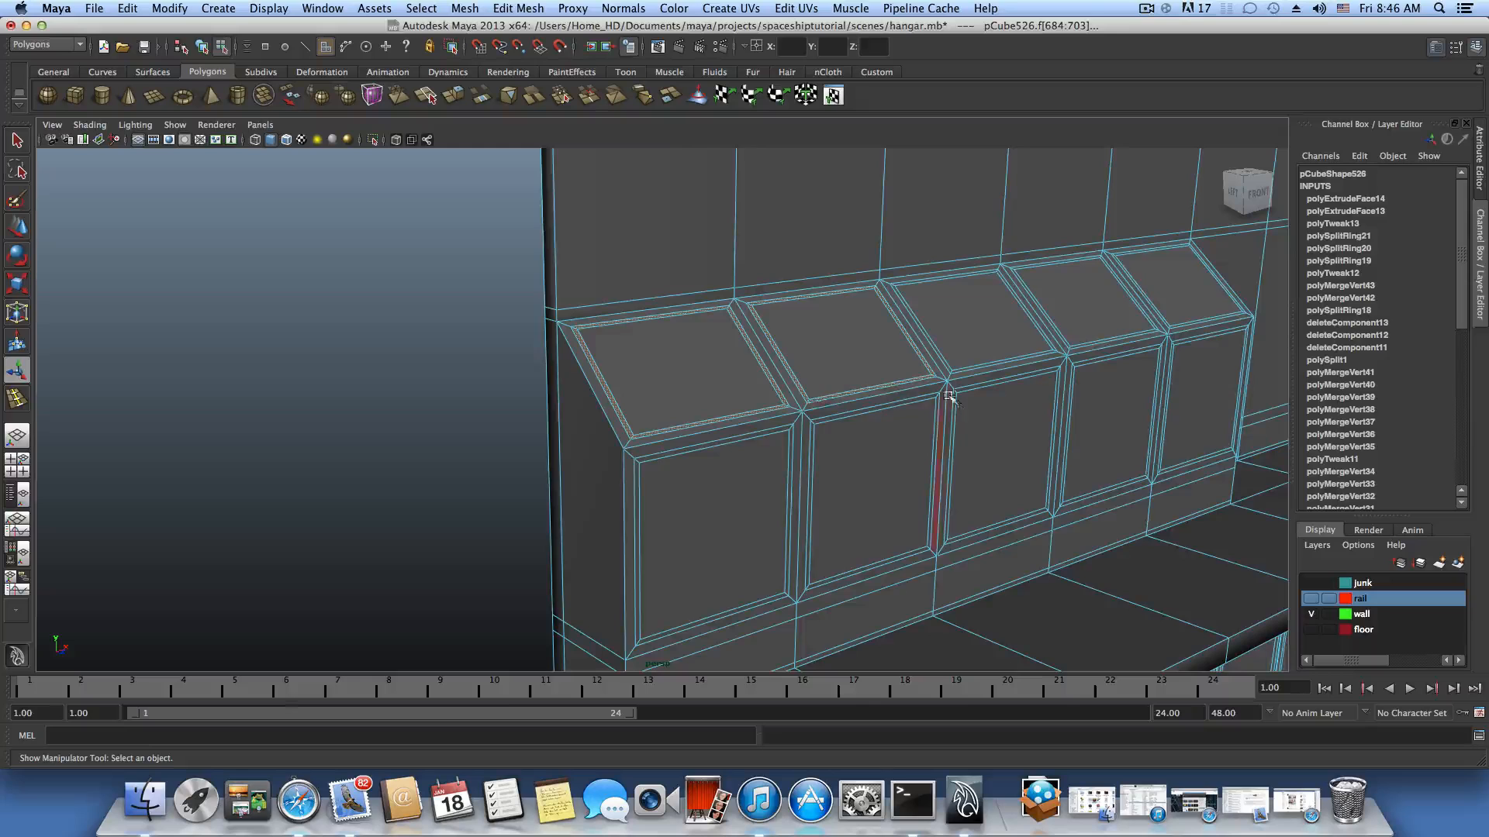
Add the border face loops around the left-hand block's remaining three sloped panels to the selection.
alt+drag(950, 397, 641, 389)
scroll(718, 425, up, 3)
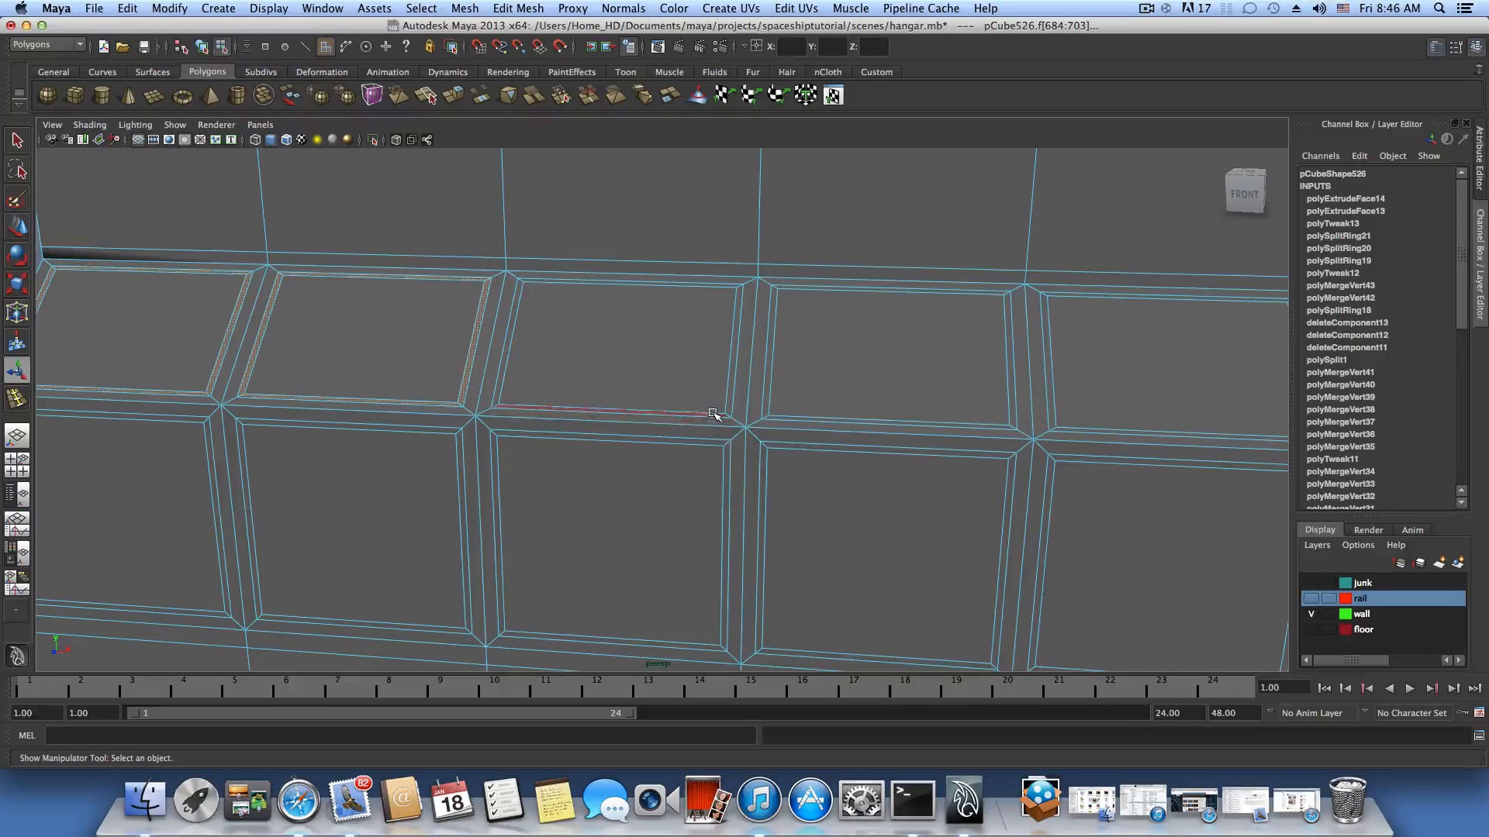
shift+double_click(727, 404)
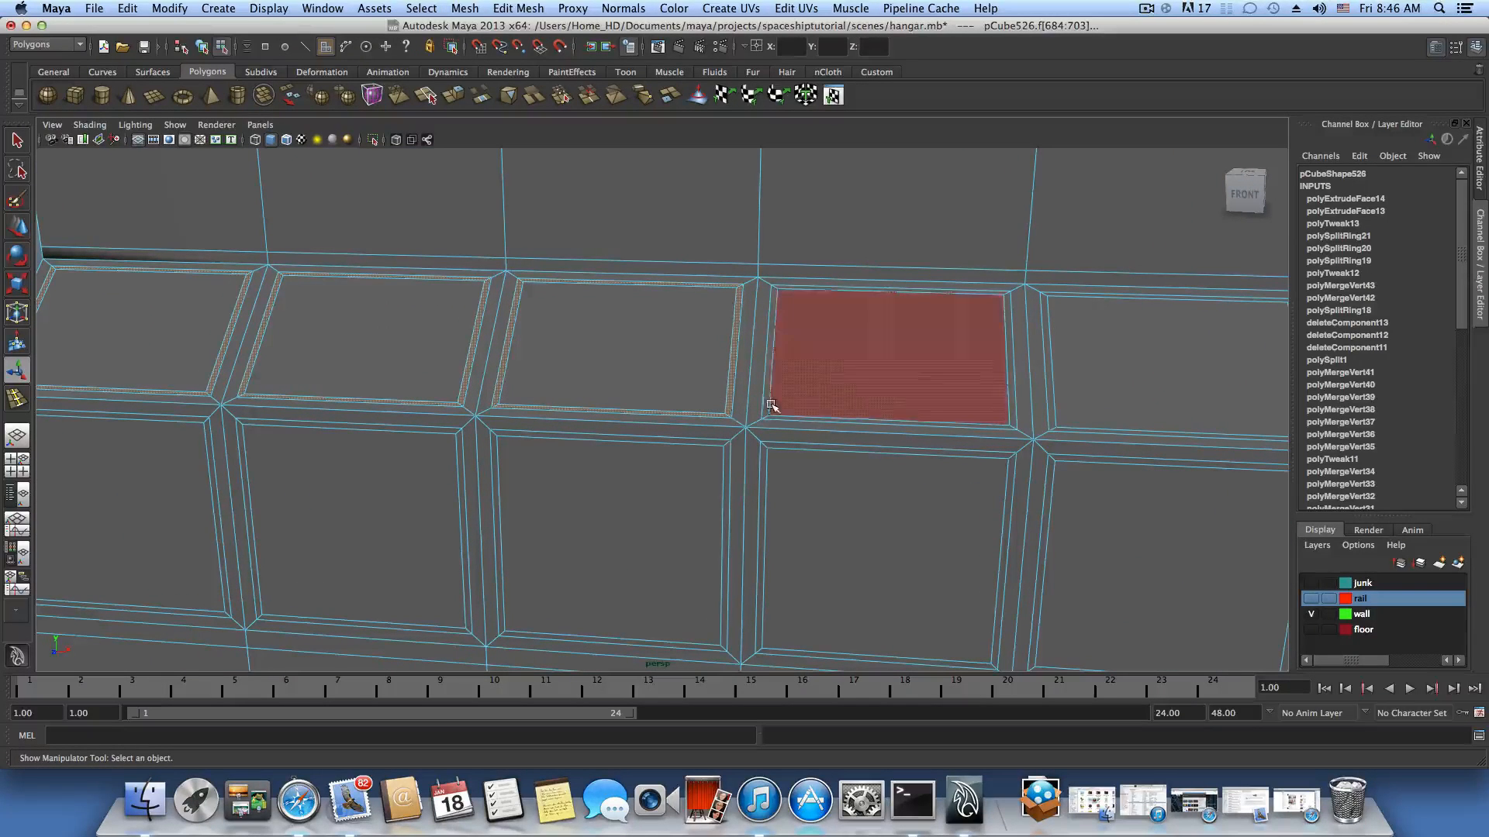
alt+middle_drag(797, 422, 660, 428)
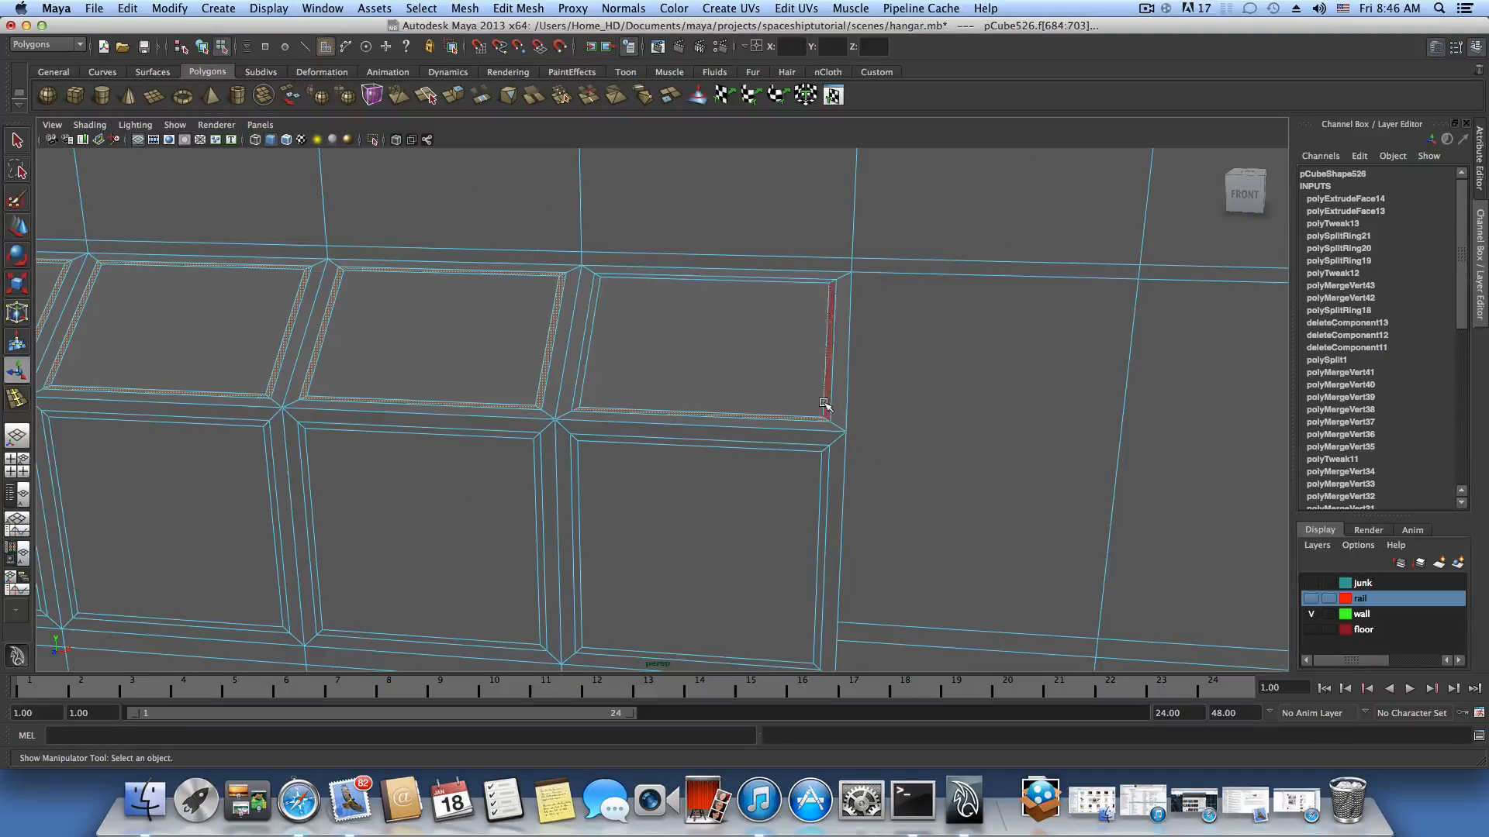
Add the border face loops around all five front panels of the left-hand block to the selection.
shift+double_click(803, 448)
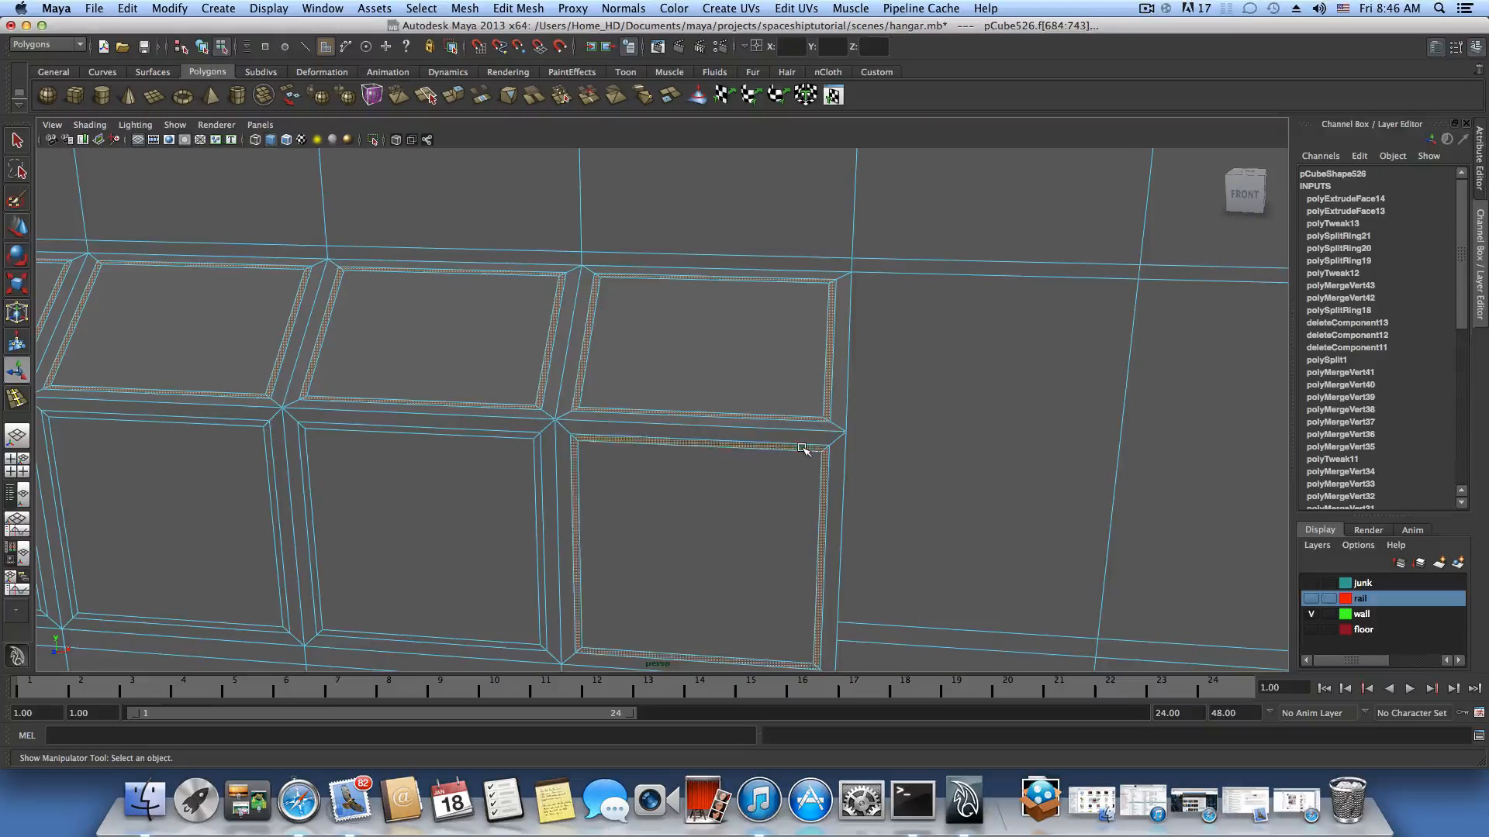
shift+double_click(540, 496)
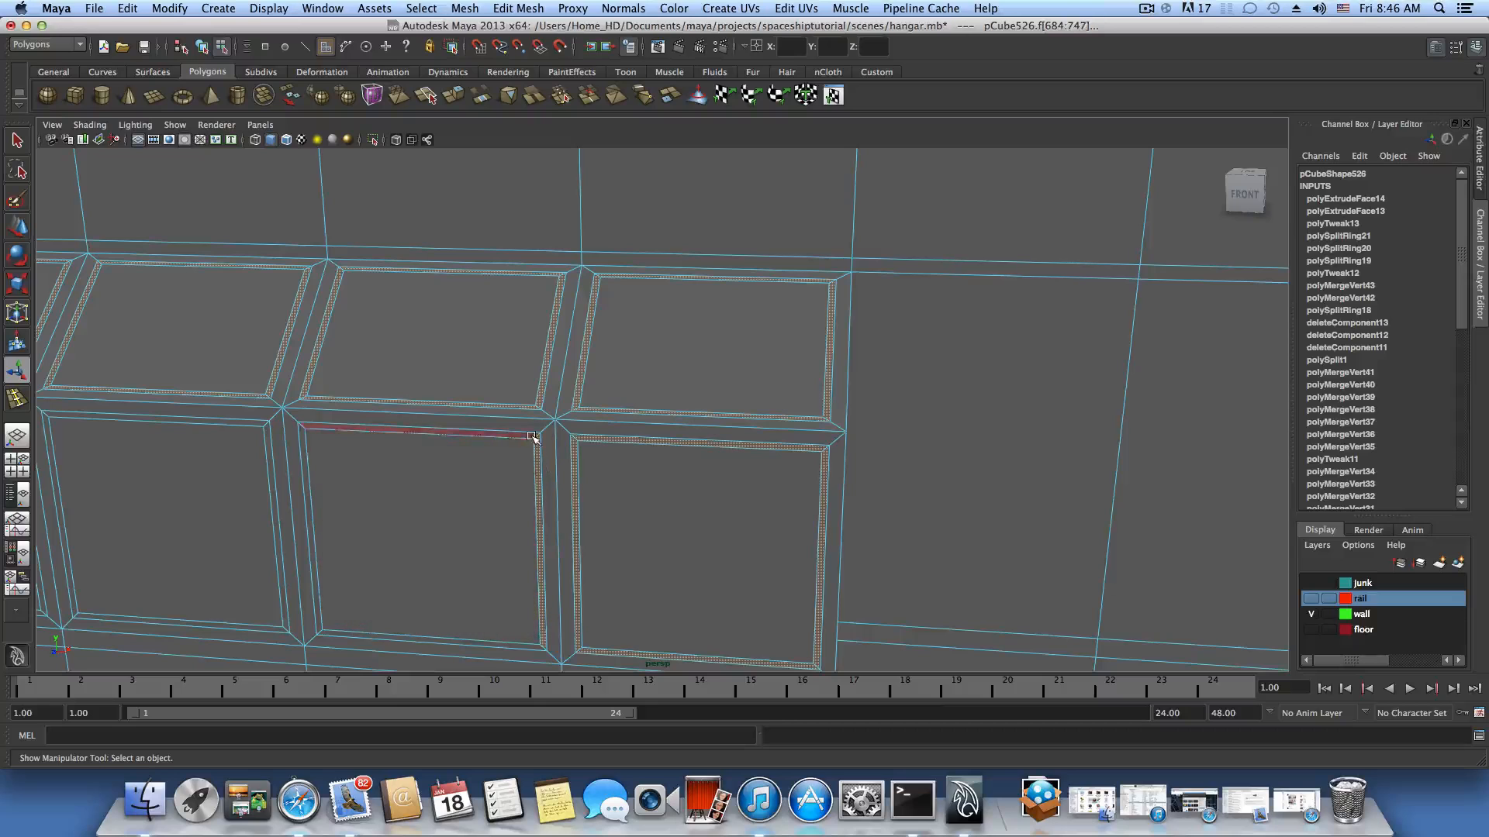
shift+double_click(532, 436)
alt+middle_drag(532, 437, 703, 419)
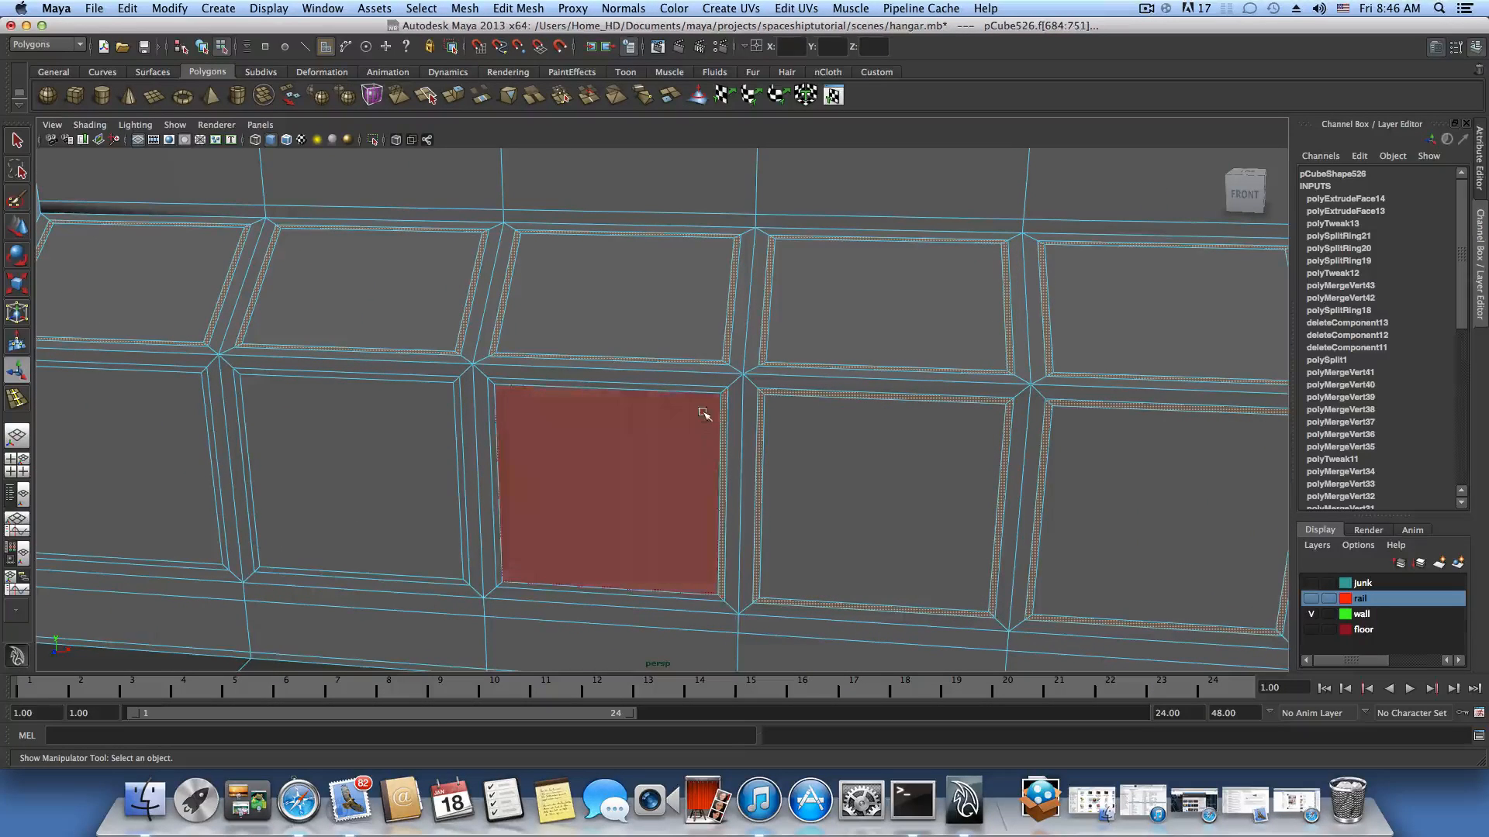
shift+double_click(495, 426)
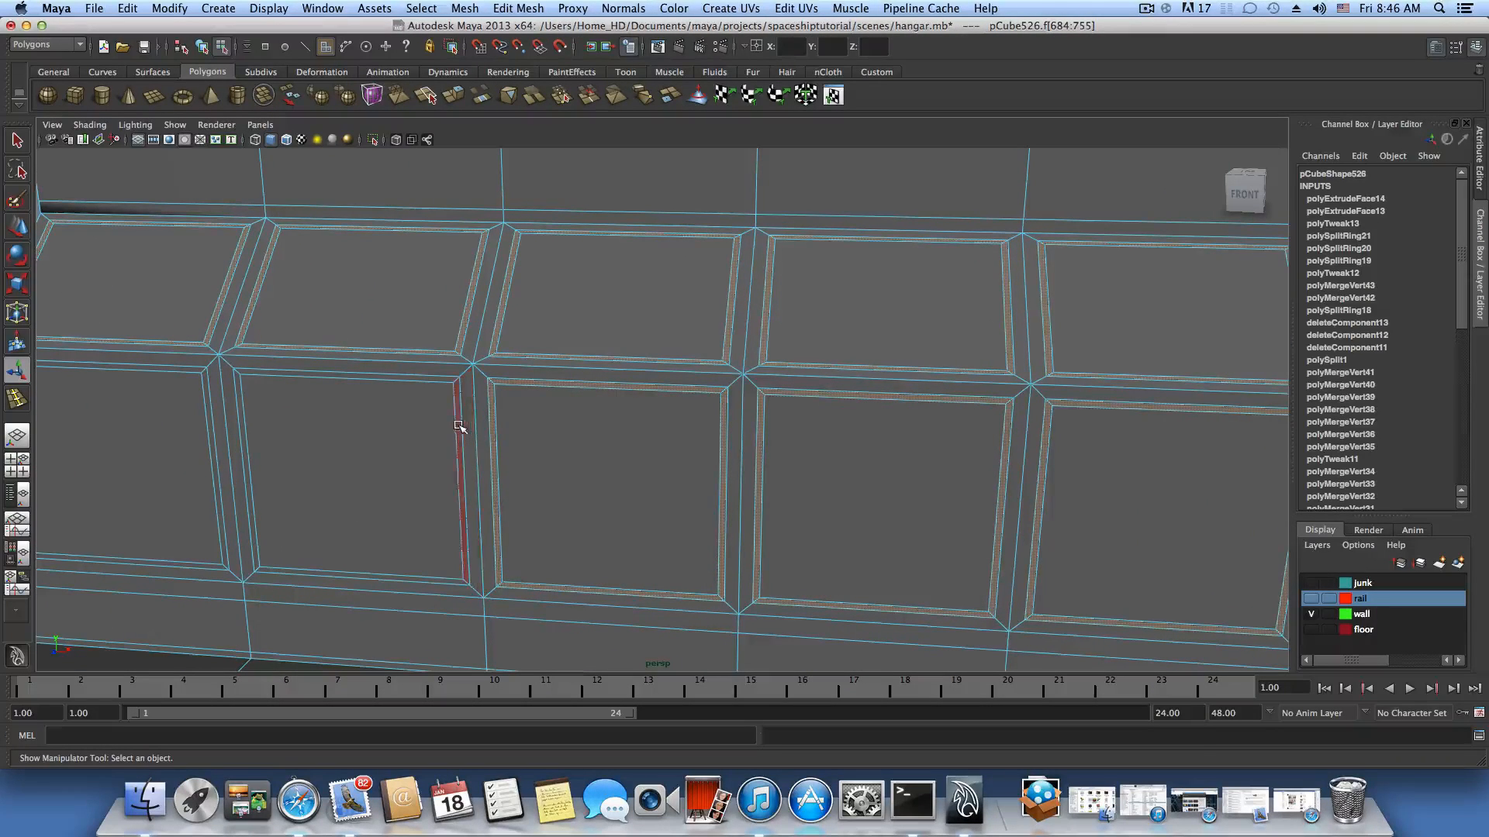
shift+click(459, 426)
shift+double_click(443, 382)
alt+middle_drag(462, 442, 709, 450)
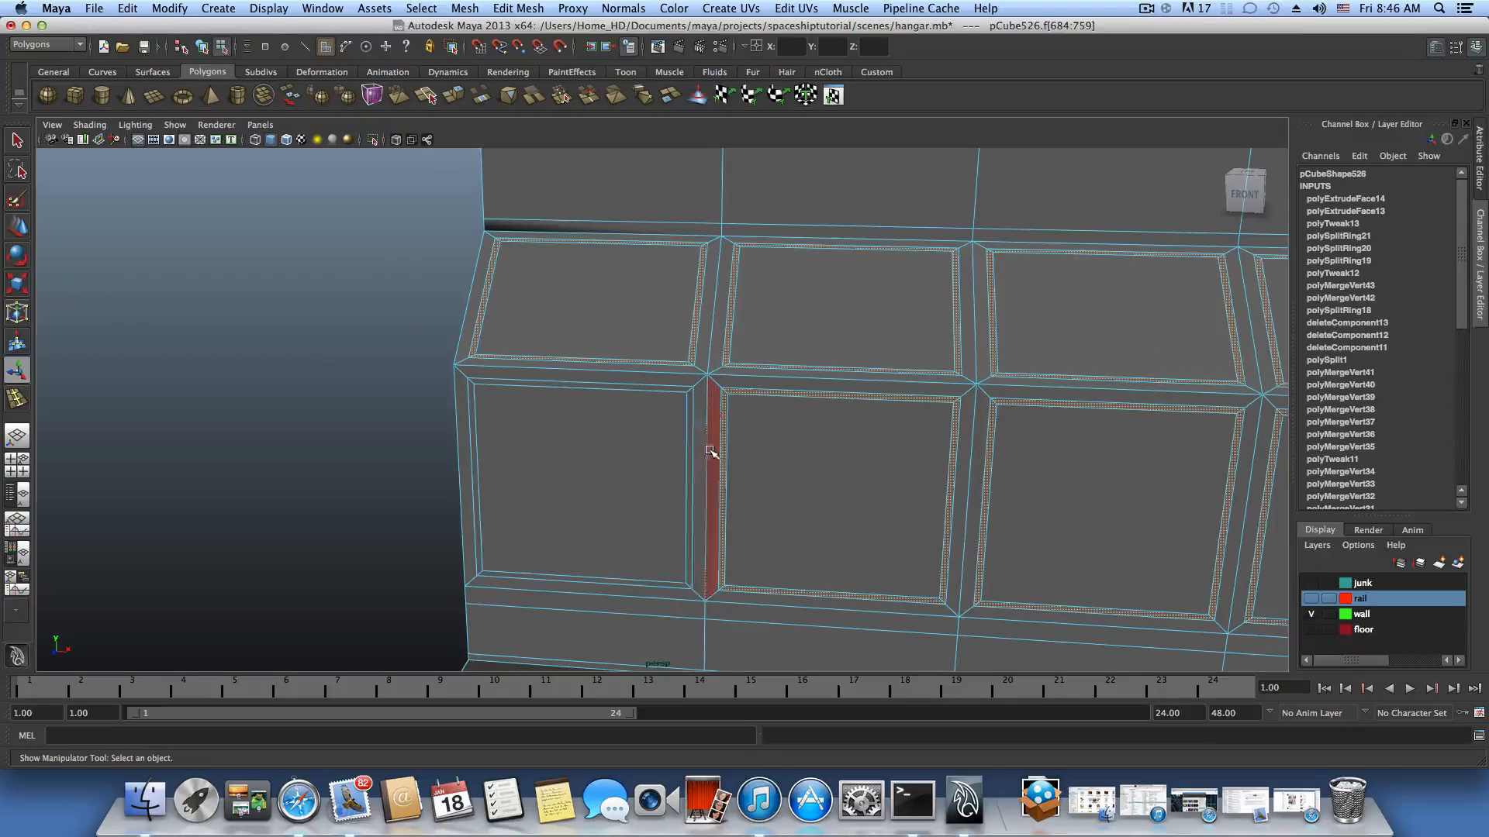
shift+click(688, 449)
shift+click(664, 392)
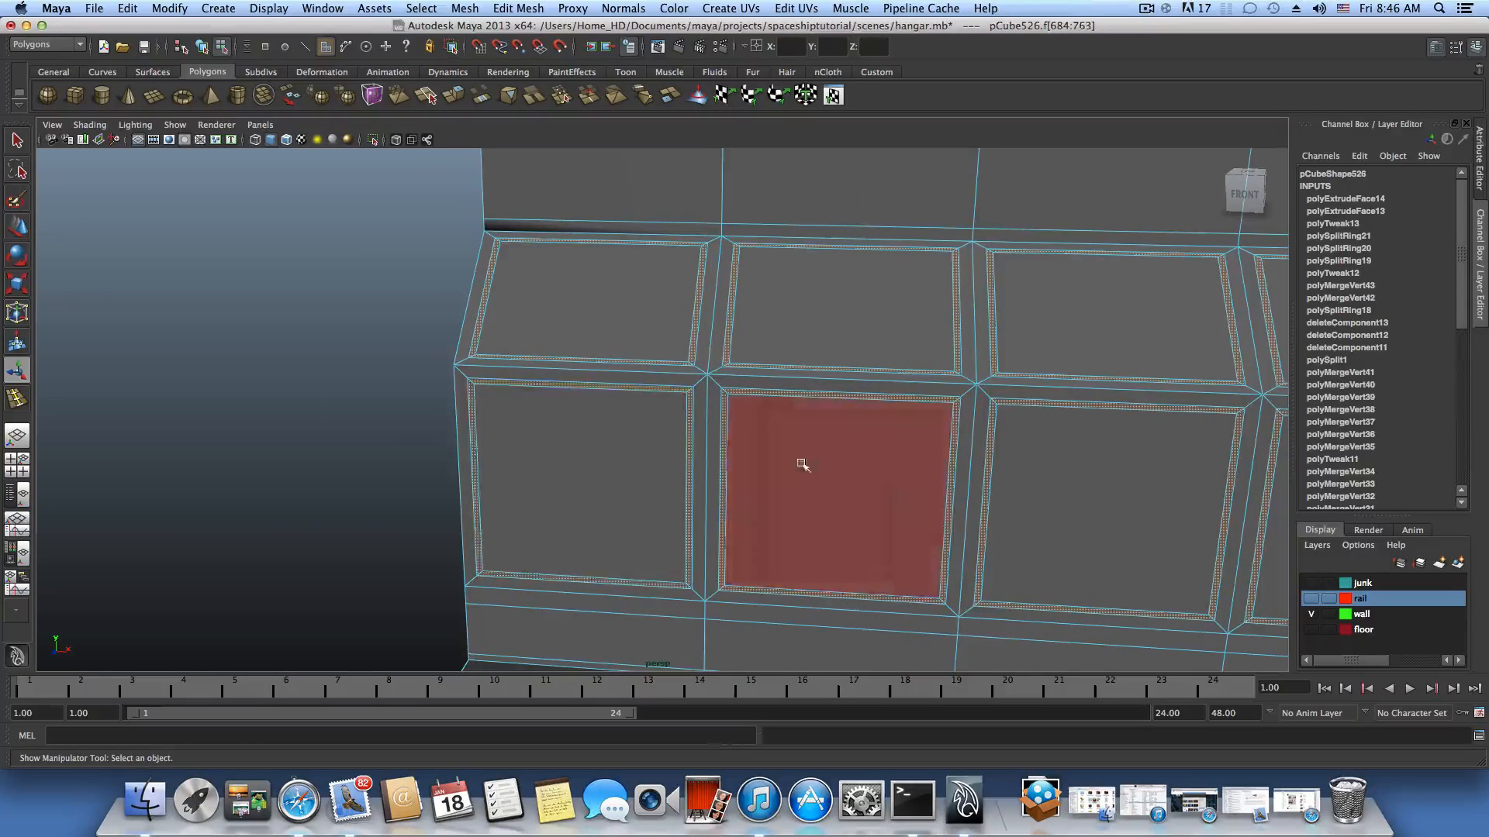
Extrude the selected border faces of the block panels outward with a local Z translation of 0.049.
scroll(729, 449, down, 5)
alt+drag(730, 450, 881, 442)
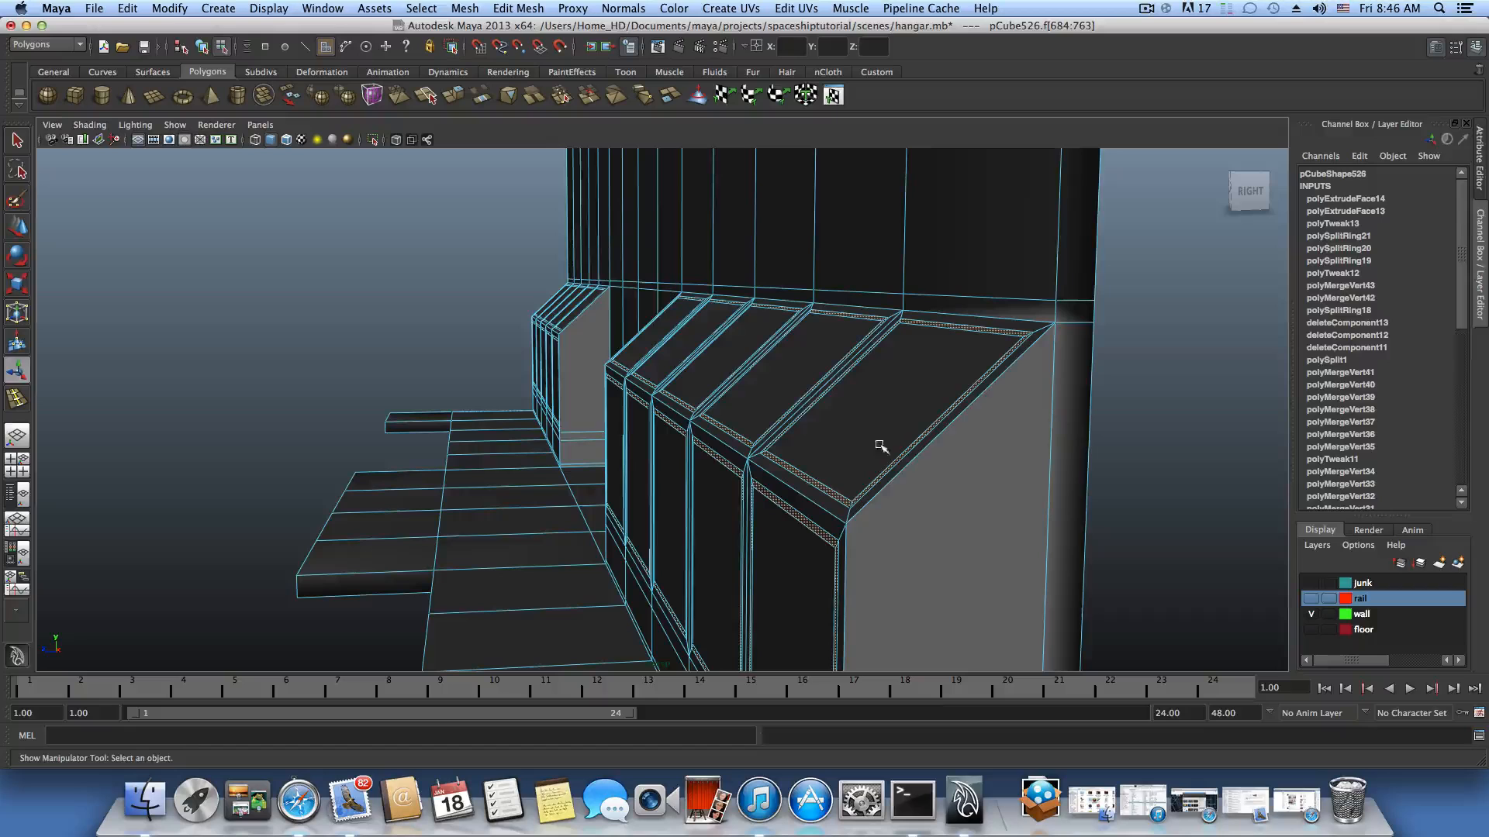
click(456, 99)
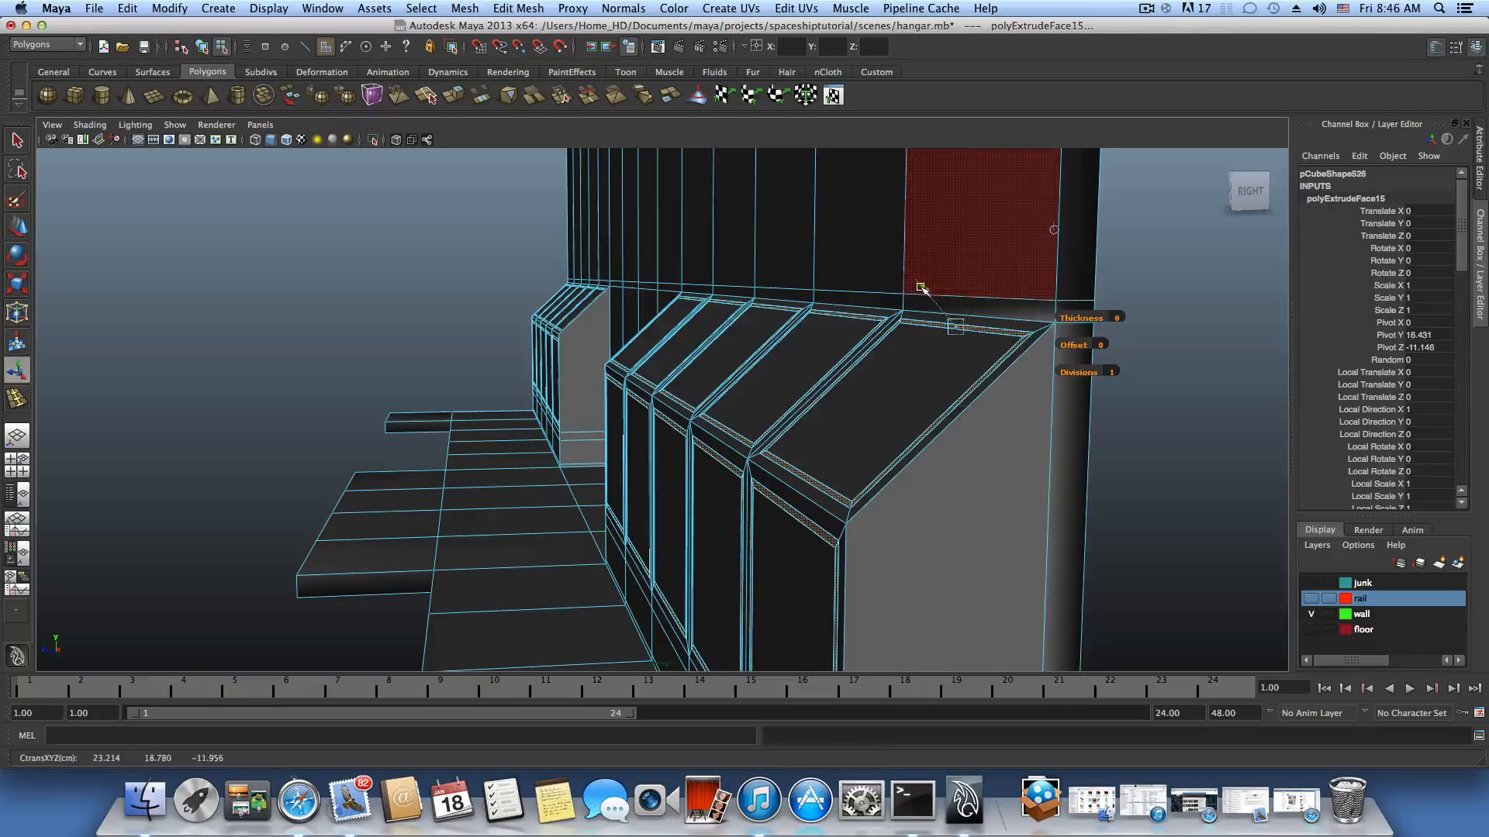
drag(923, 287, 874, 465)
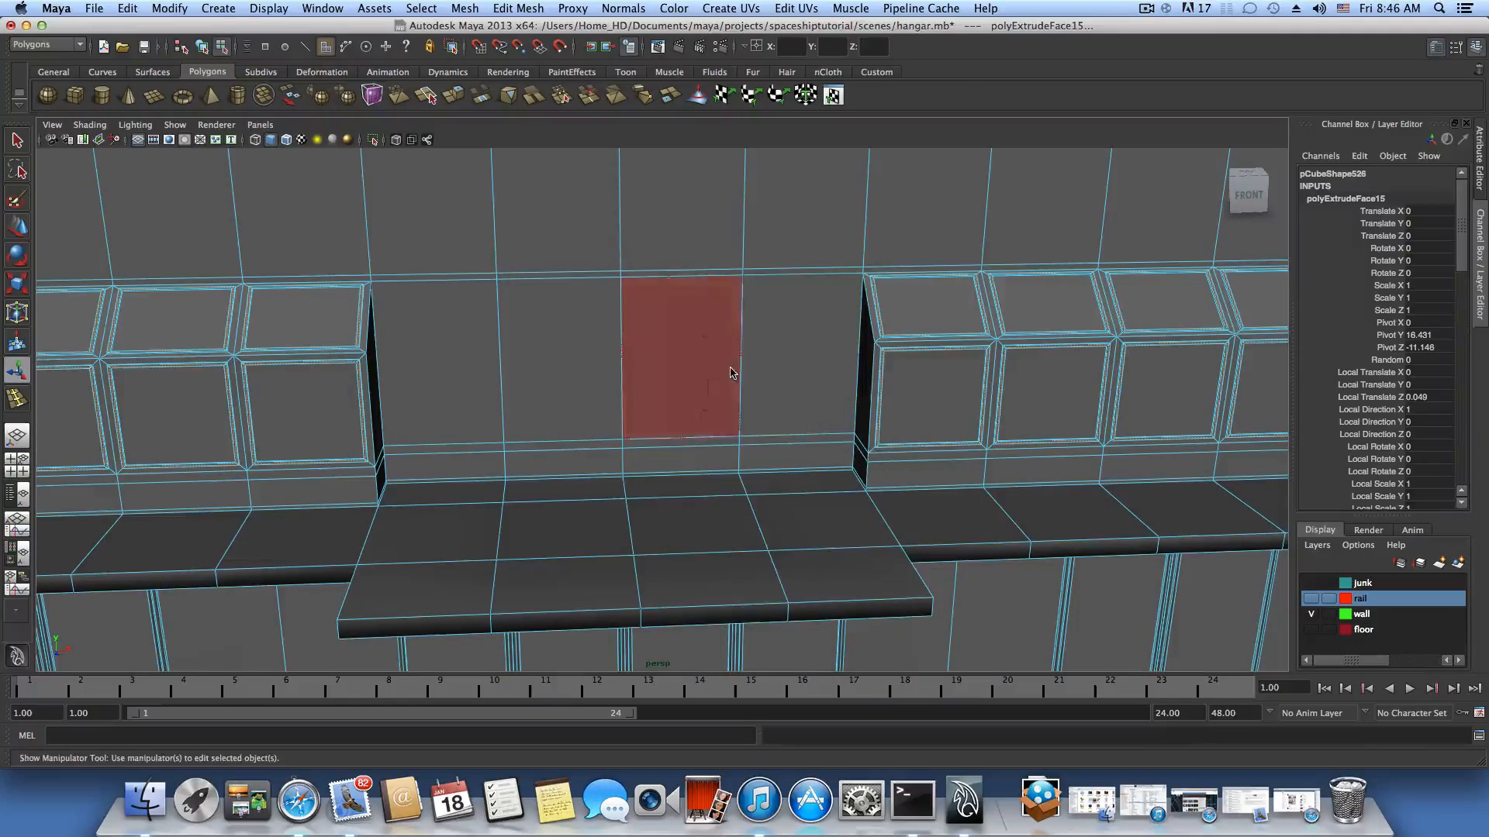
Select all the flat wall faces between the two panelled blocks, including the narrow strips above the balcony floor.
right_drag(730, 372, 752, 380)
alt+middle_drag(772, 436, 746, 351)
click(757, 372)
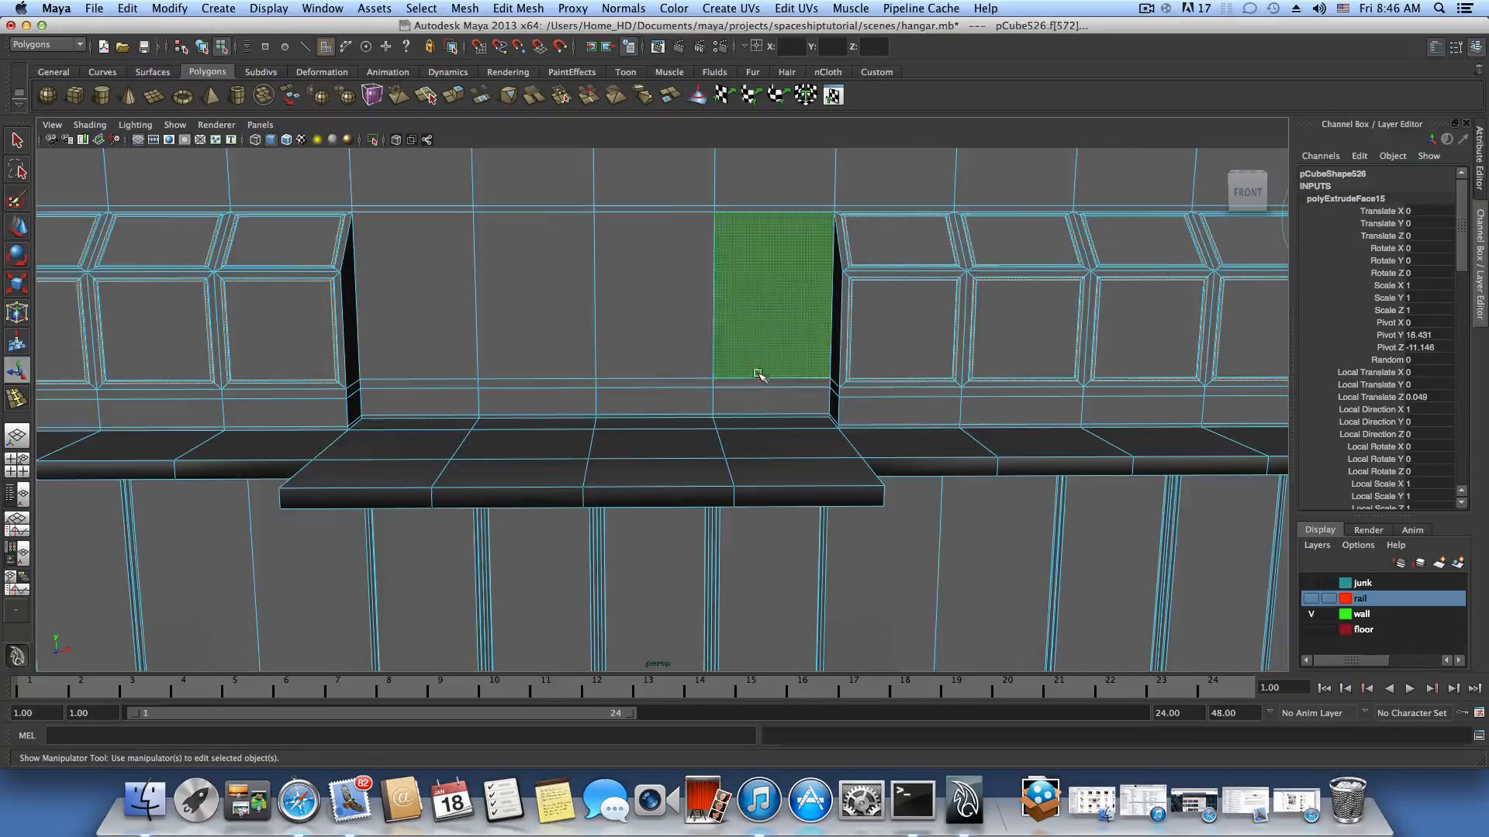
shift+click(694, 401)
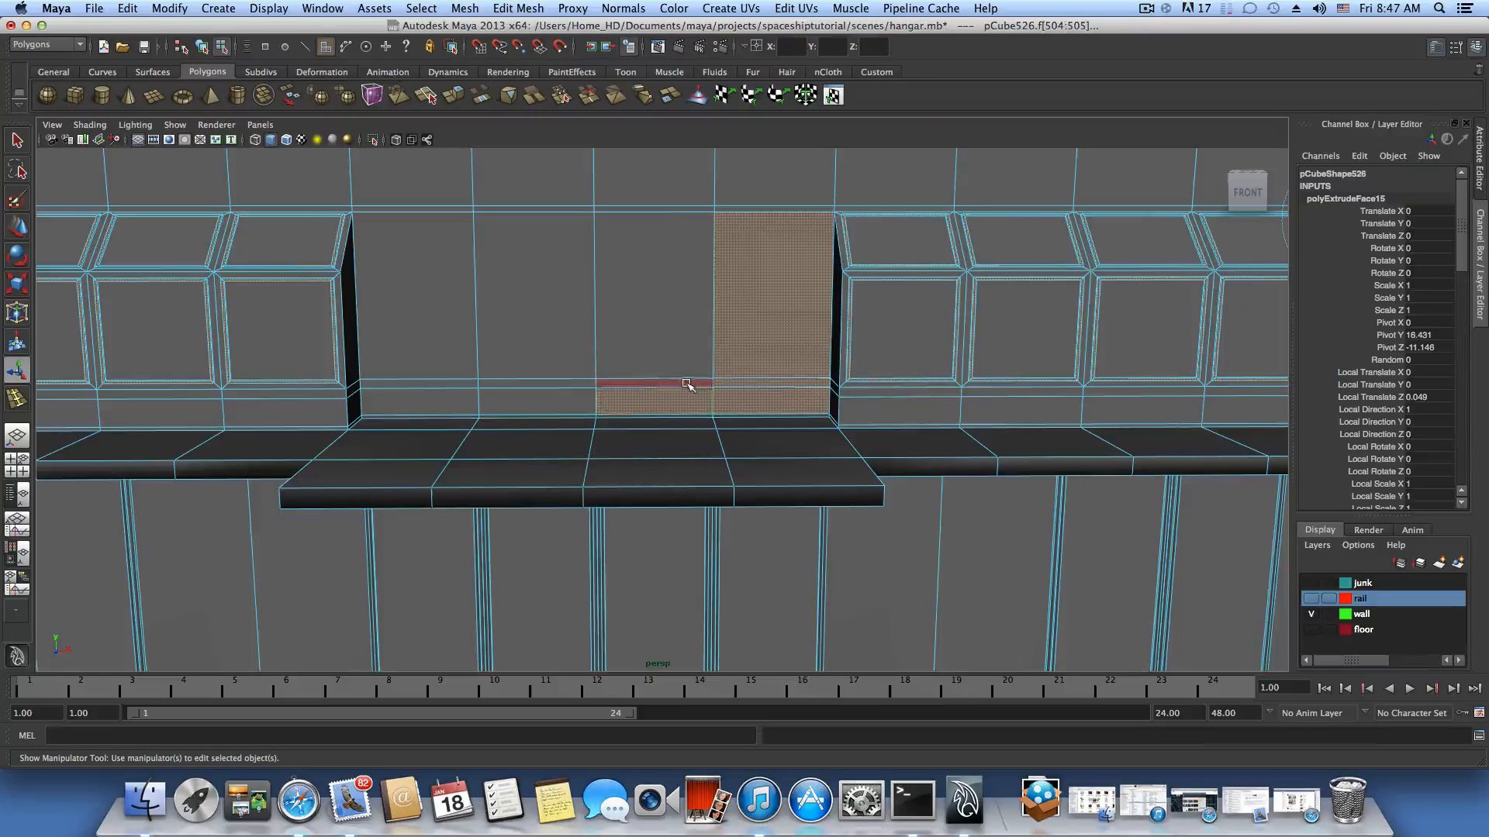
shift+click(674, 359)
shift+click(575, 352)
shift+click(490, 397)
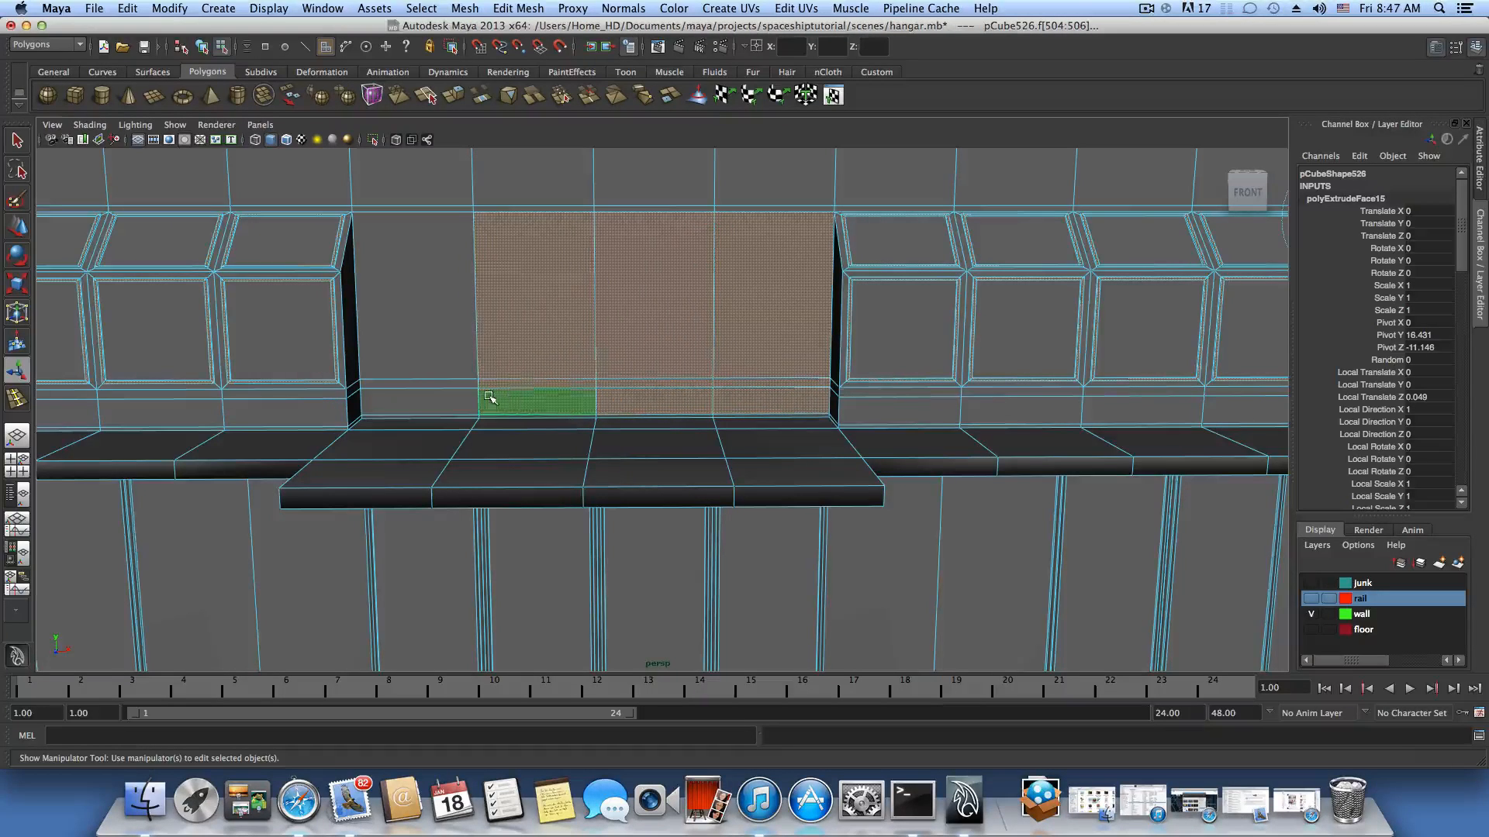
shift+click(453, 398)
shift+click(439, 383)
shift+click(433, 344)
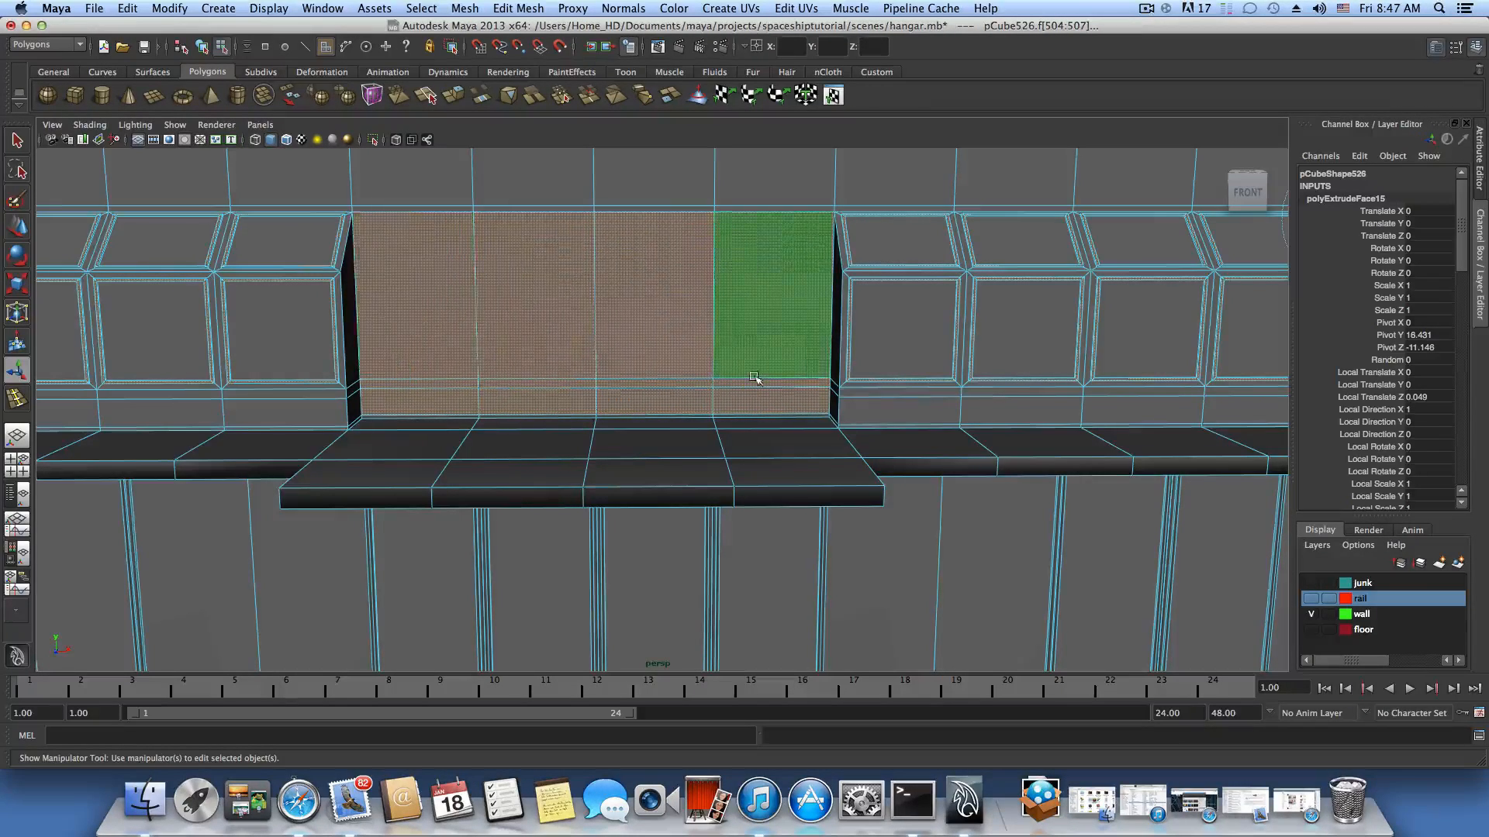
alt+drag(755, 375, 726, 376)
alt+middle_drag(726, 376, 913, 439)
alt+drag(758, 445, 774, 445)
alt+right_drag(589, 434, 861, 480)
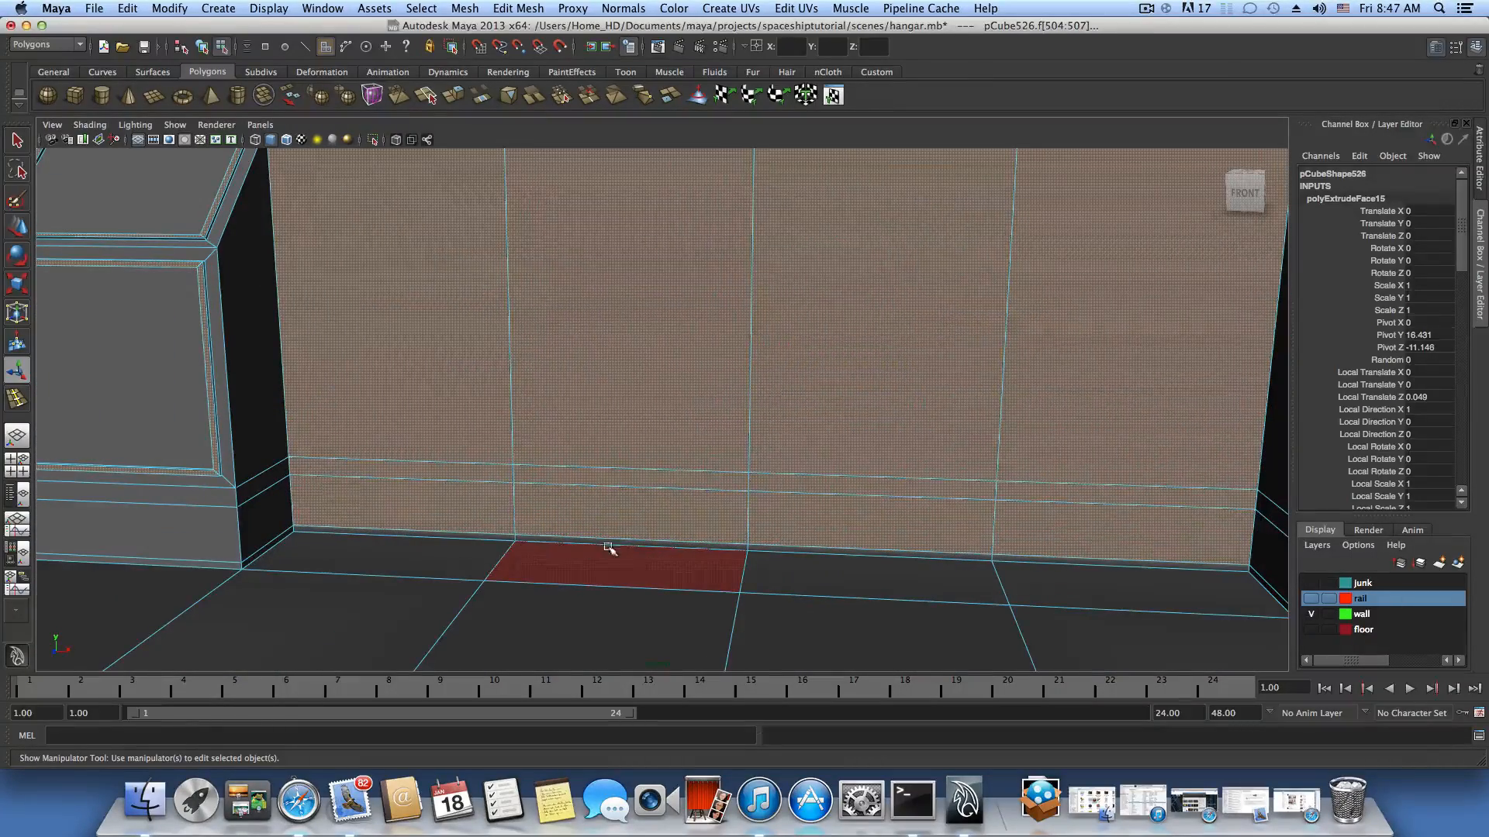
alt+right_drag(706, 335, 590, 394)
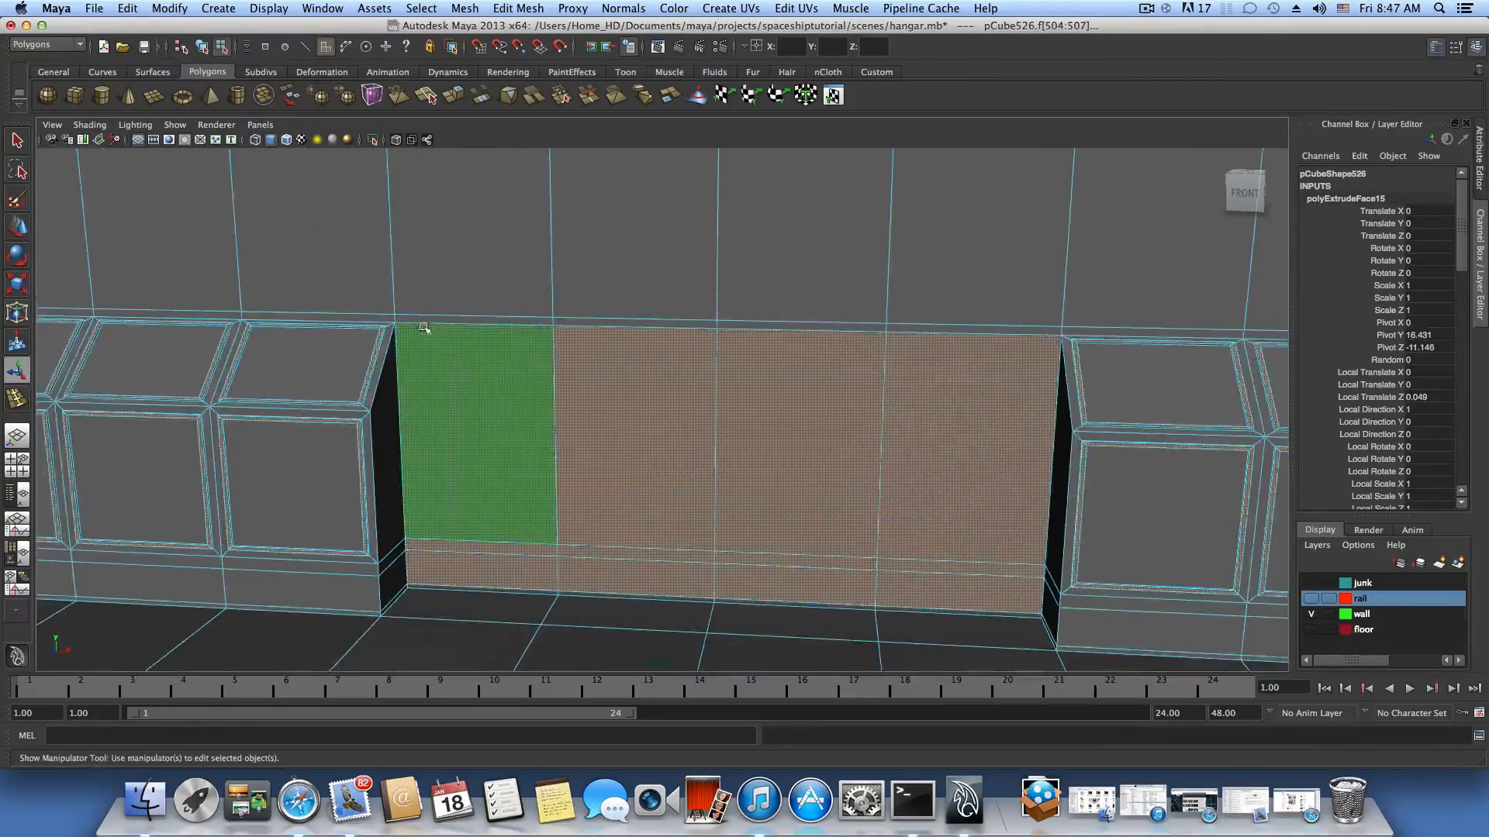
alt+drag(824, 375, 848, 401)
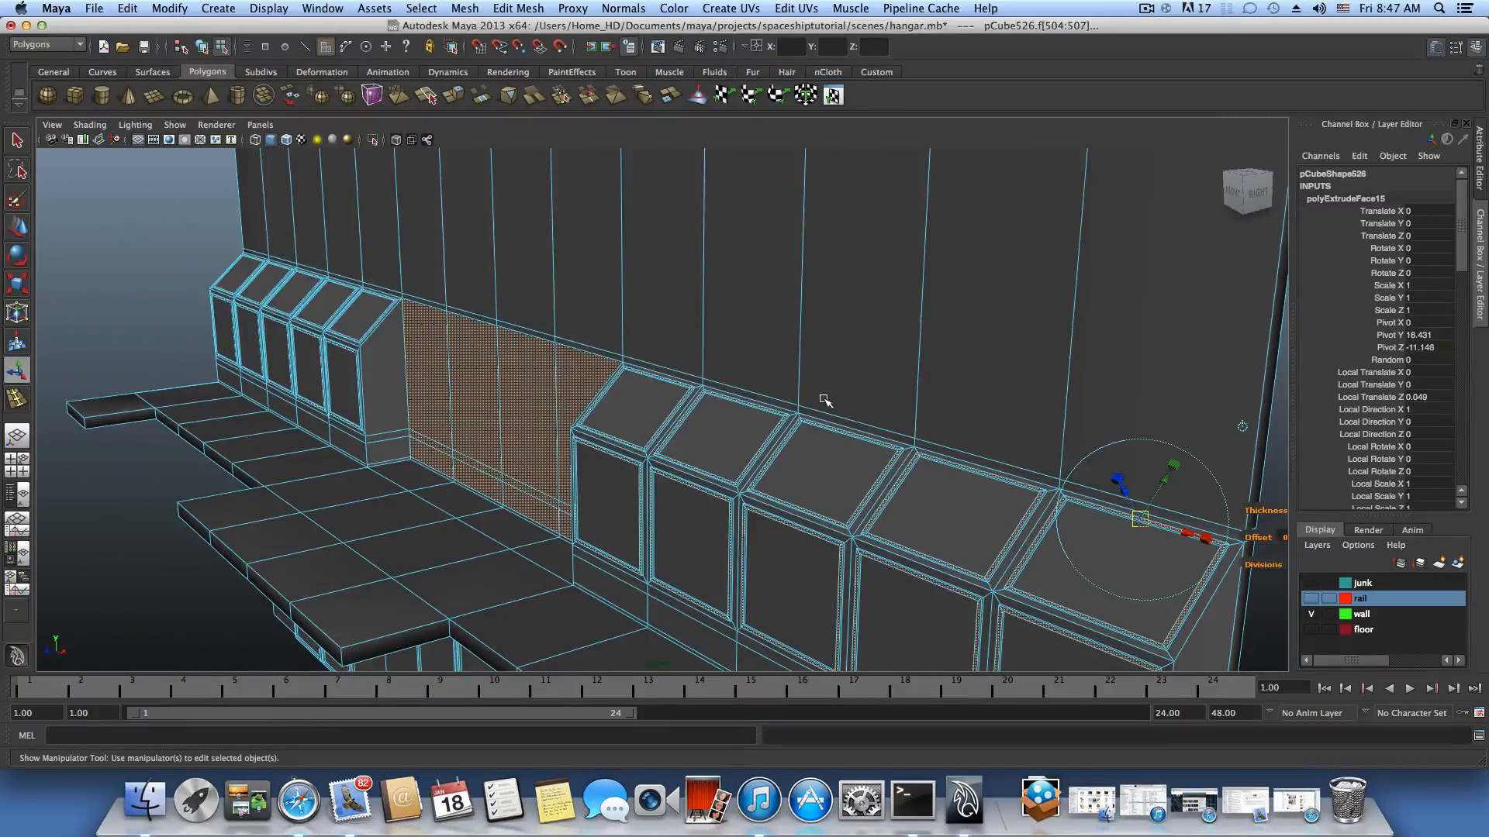
Reselect the four tall wall faces between the two panelled blocks together with the narrow faces beneath them.
click(538, 391)
alt+drag(913, 475, 702, 446)
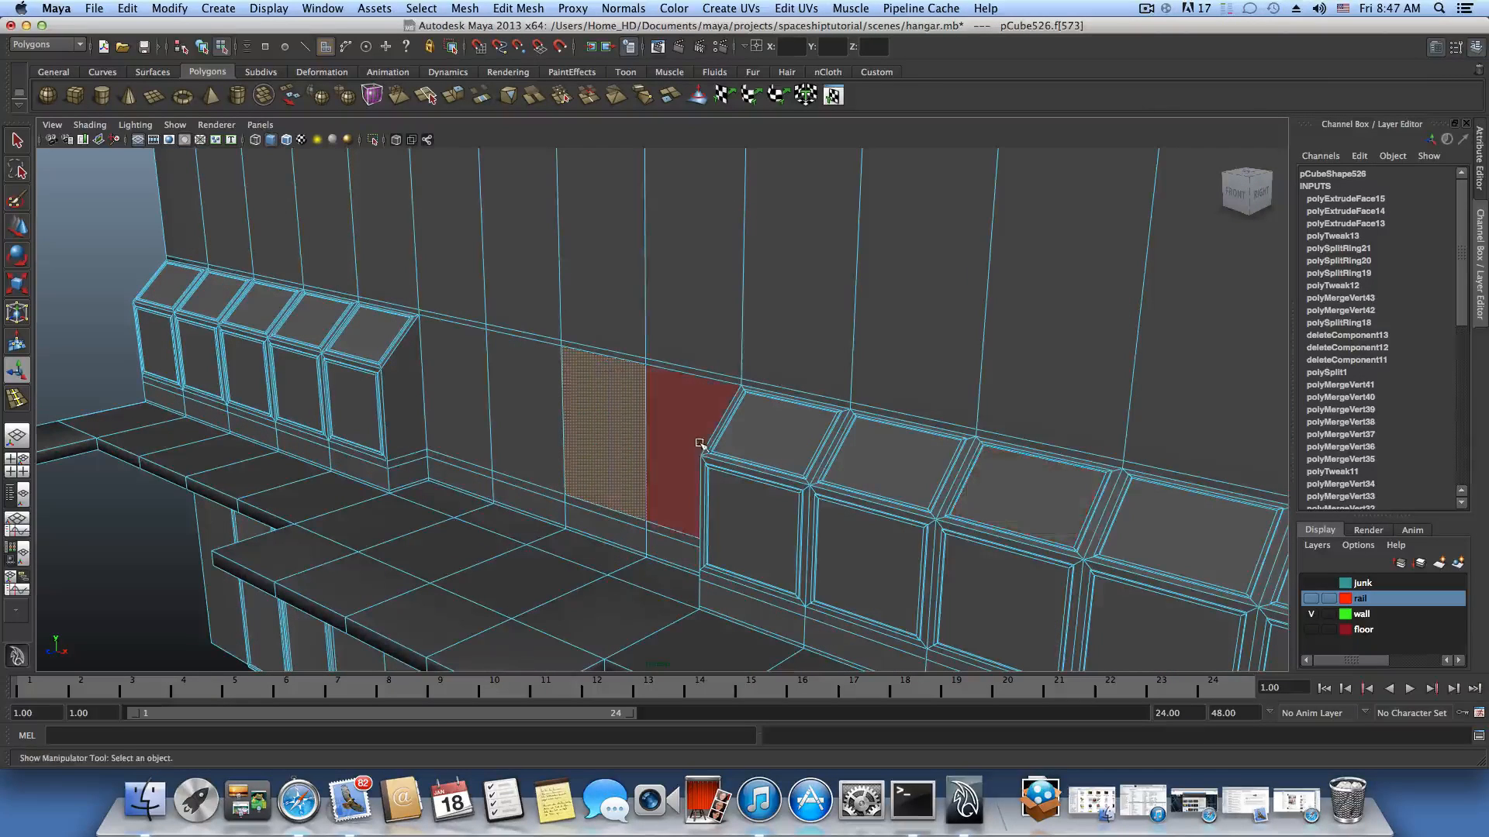
shift+click(670, 497)
shift+click(664, 533)
shift+click(629, 528)
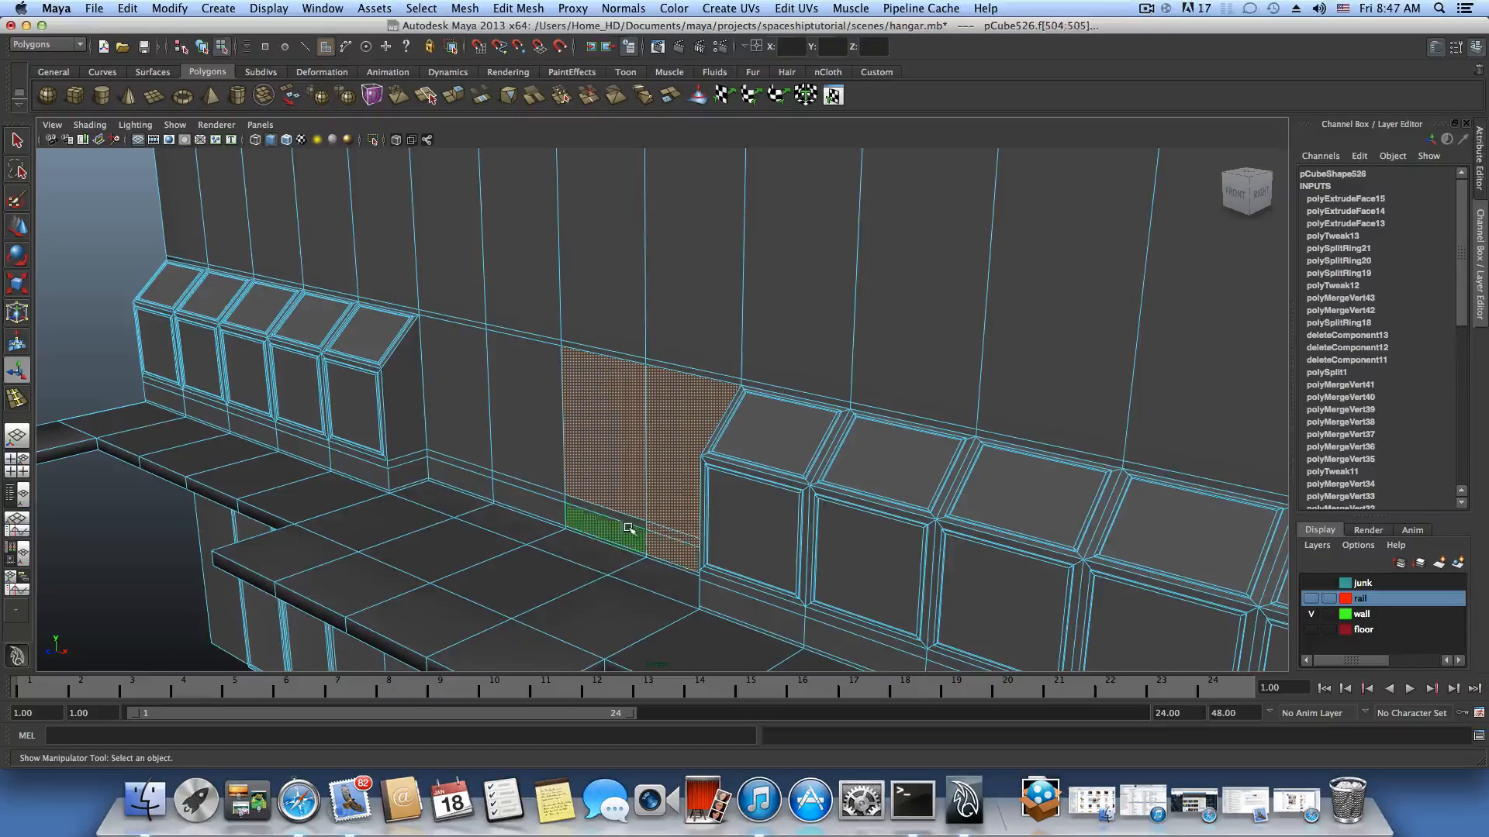
shift+click(533, 490)
shift+click(535, 470)
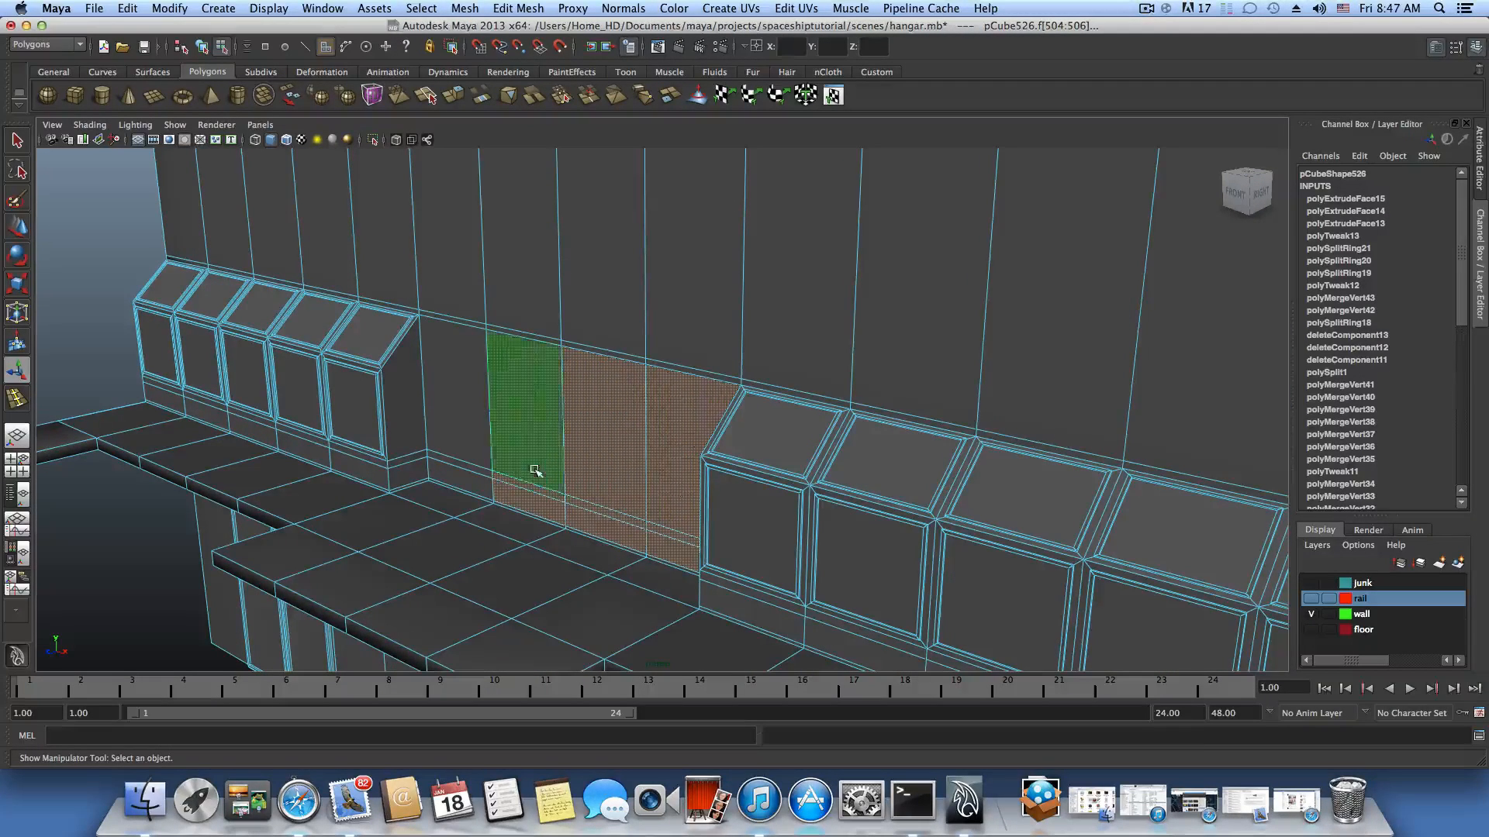
shift+click(481, 436)
alt+drag(753, 471, 711, 450)
alt+middle_drag(711, 449, 723, 457)
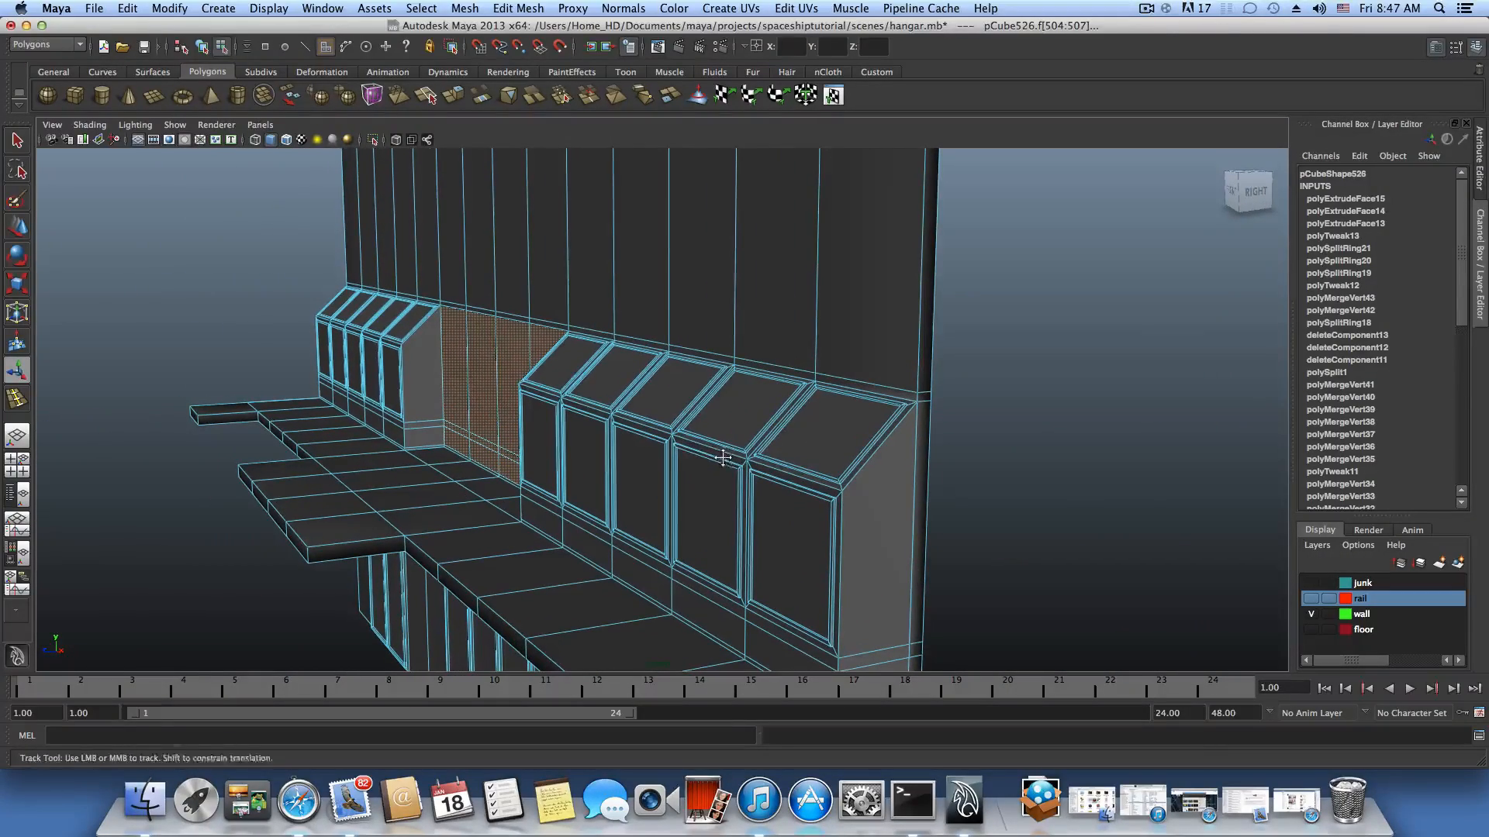
Try to extrude the selected wall faces backward into the wall, and undo the extrusion.
click(455, 97)
alt+drag(671, 395, 659, 397)
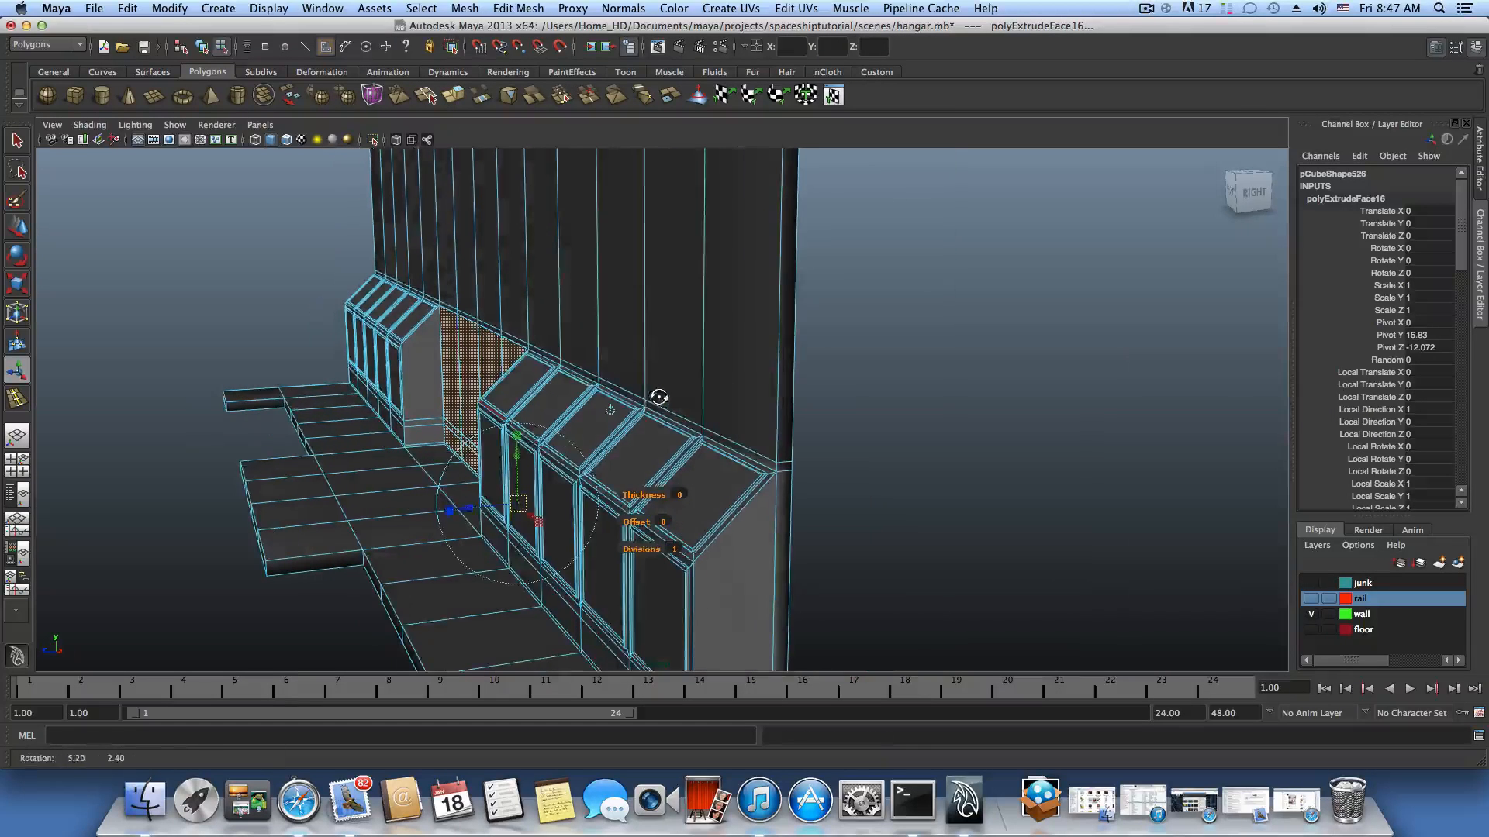
drag(470, 514, 609, 476)
key(super+z)
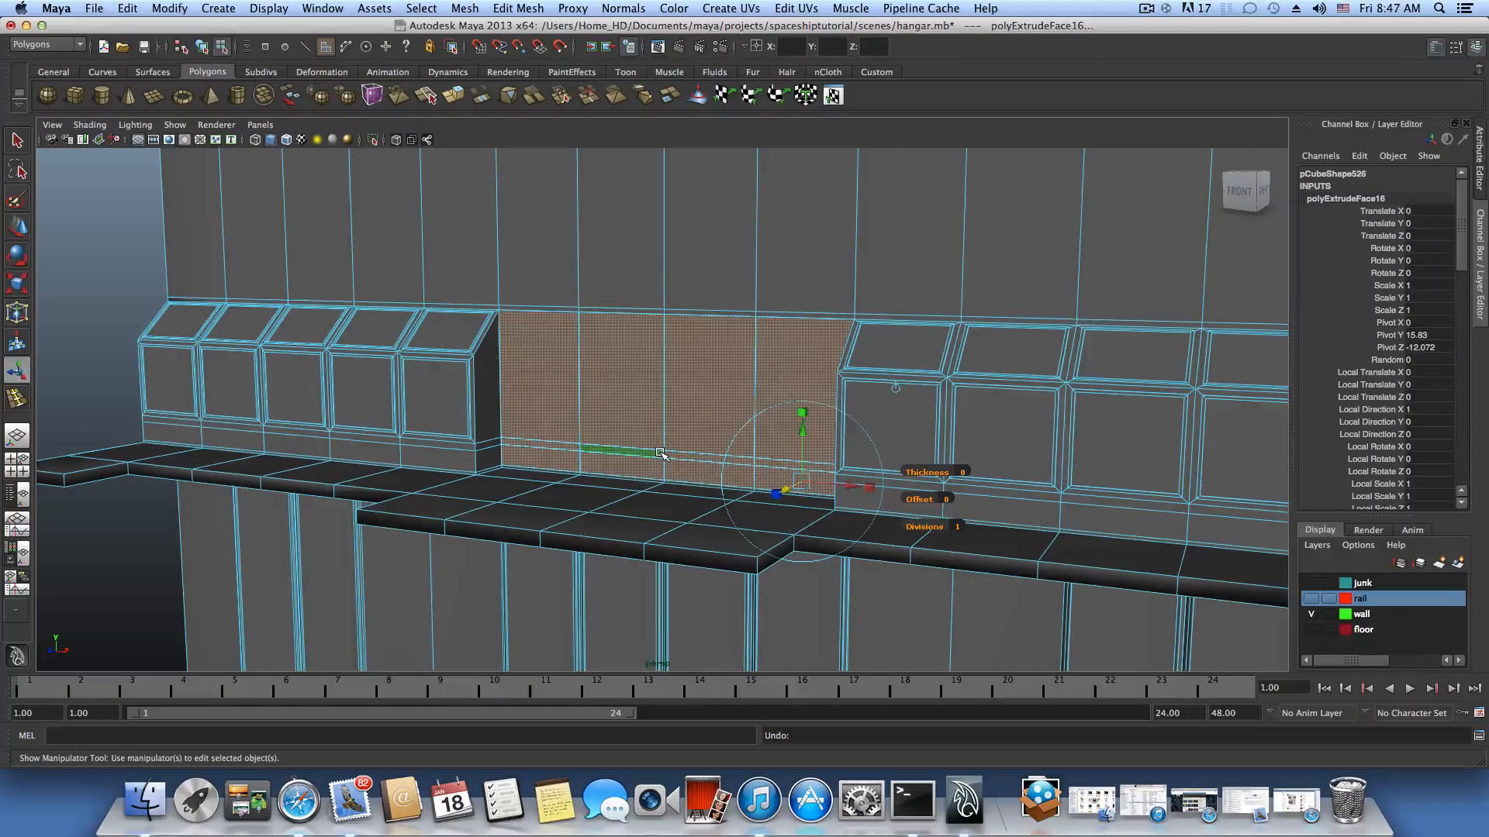
key(super+z)
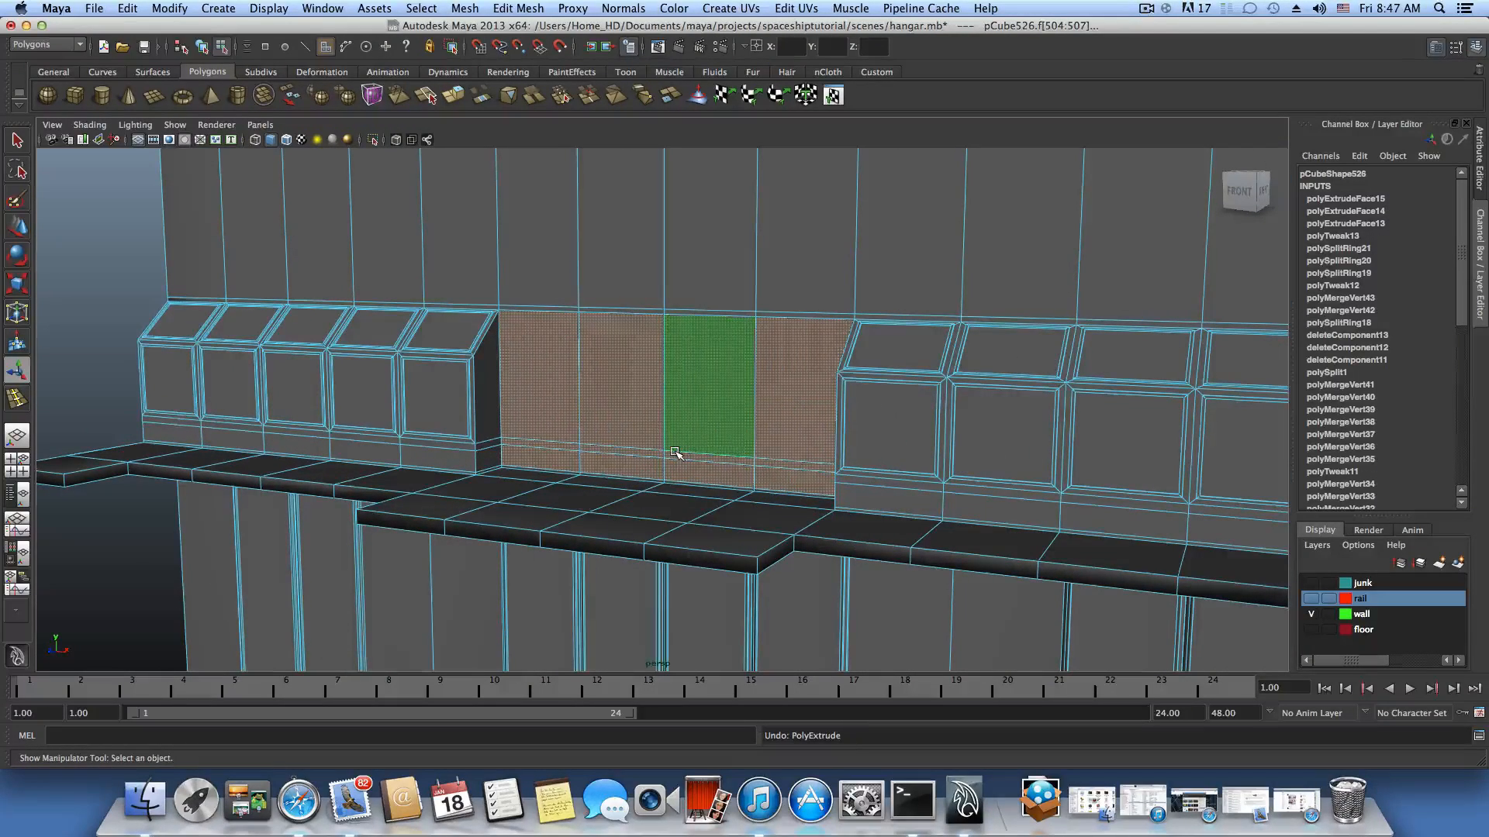
Enable Keep Faces Together and extrude the selected wall faces backward to a local Z translation of -6.752.
alt+drag(666, 441, 661, 432)
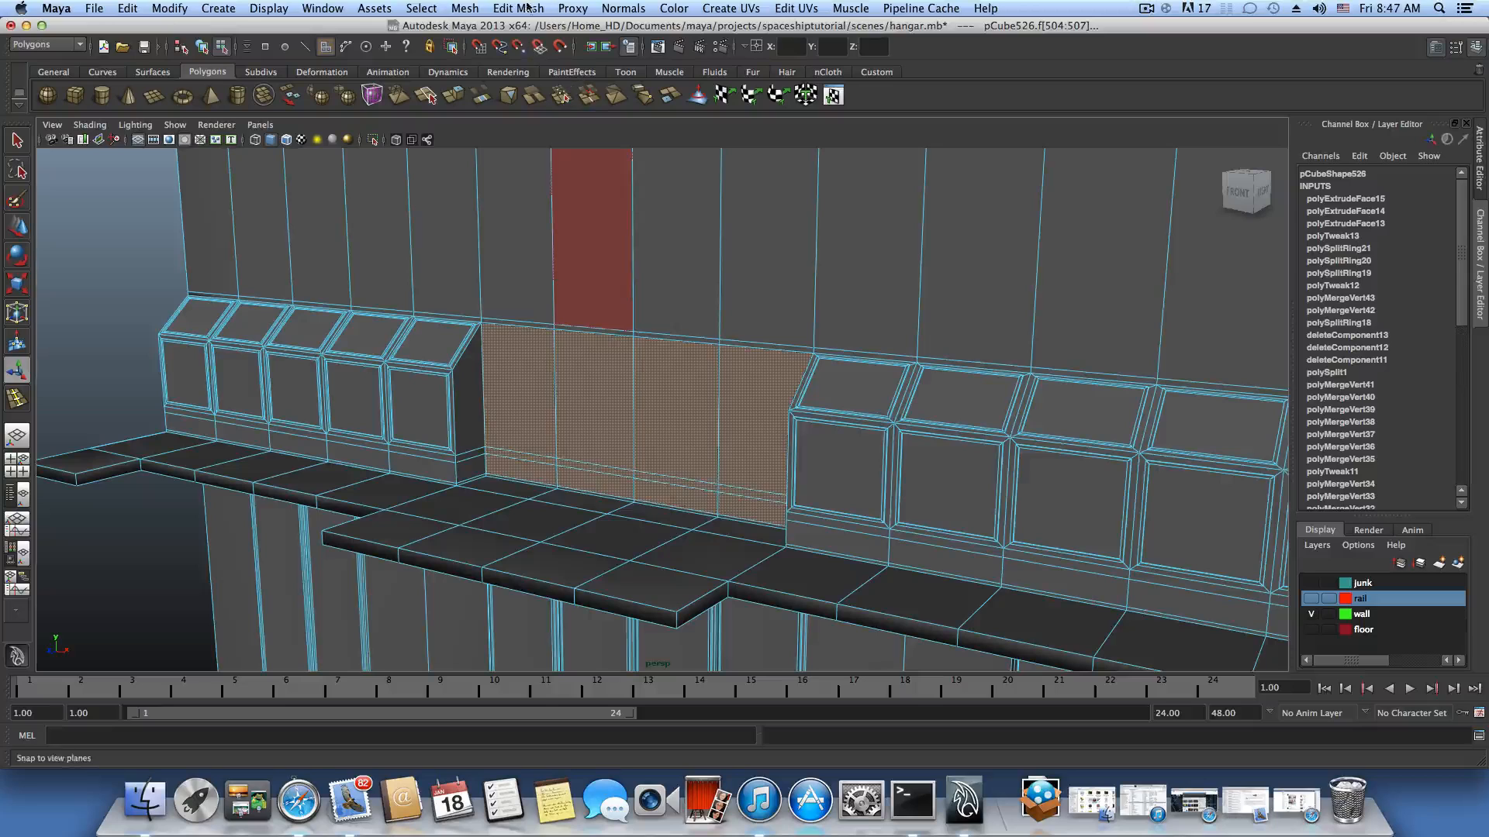
click(526, 8)
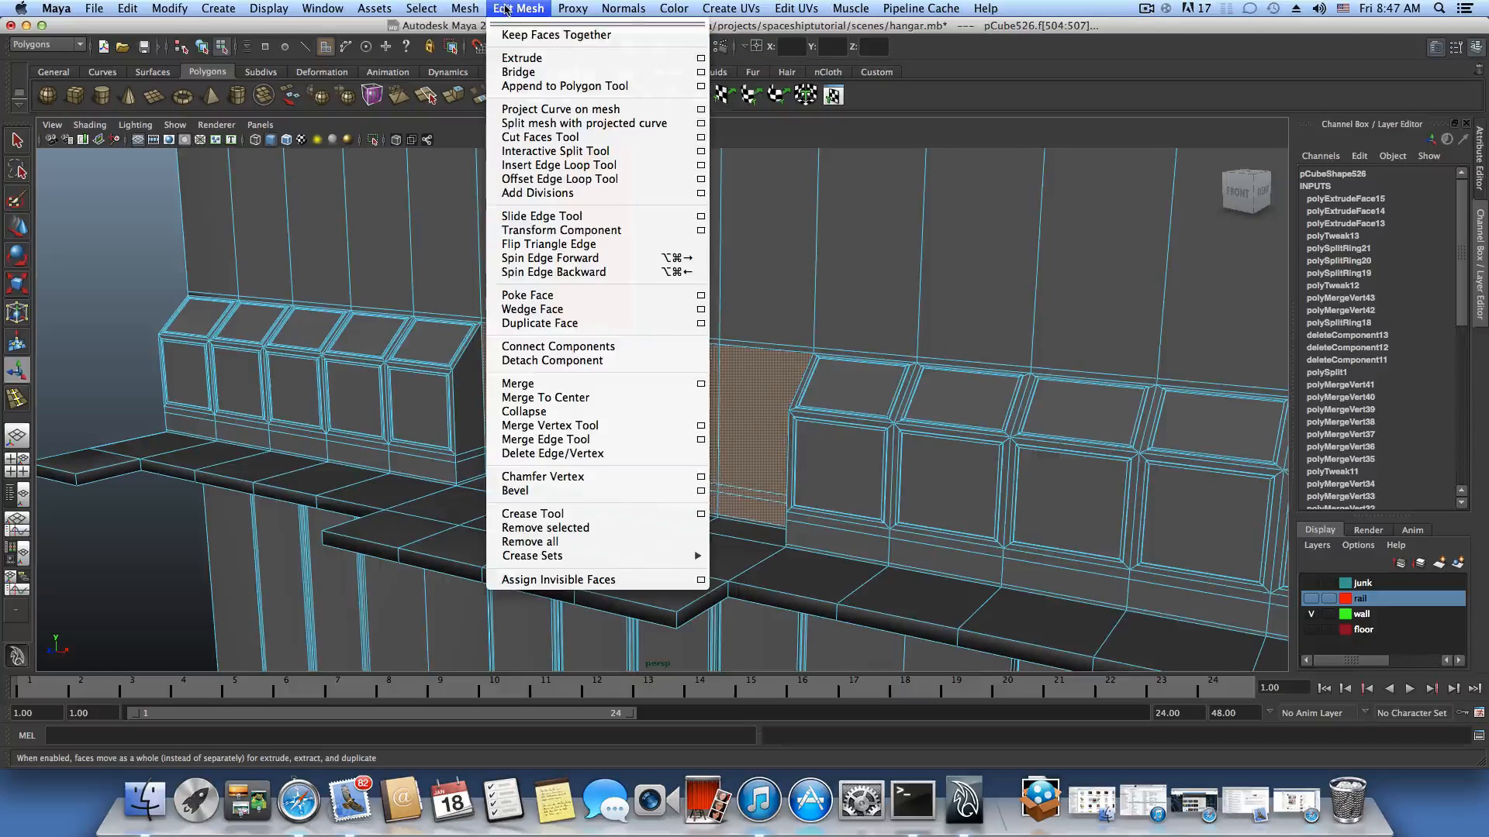
click(543, 136)
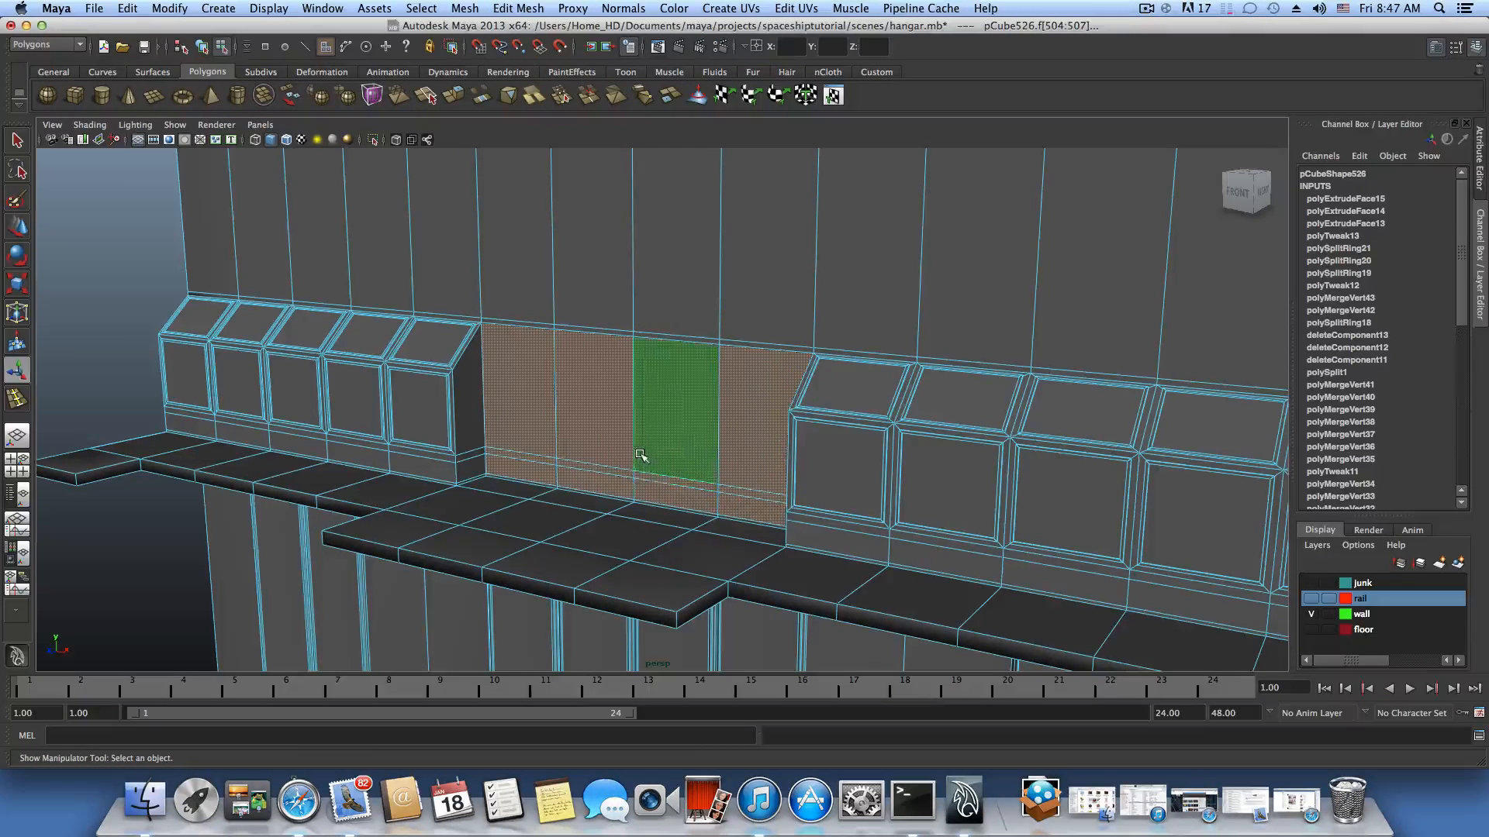
click(454, 96)
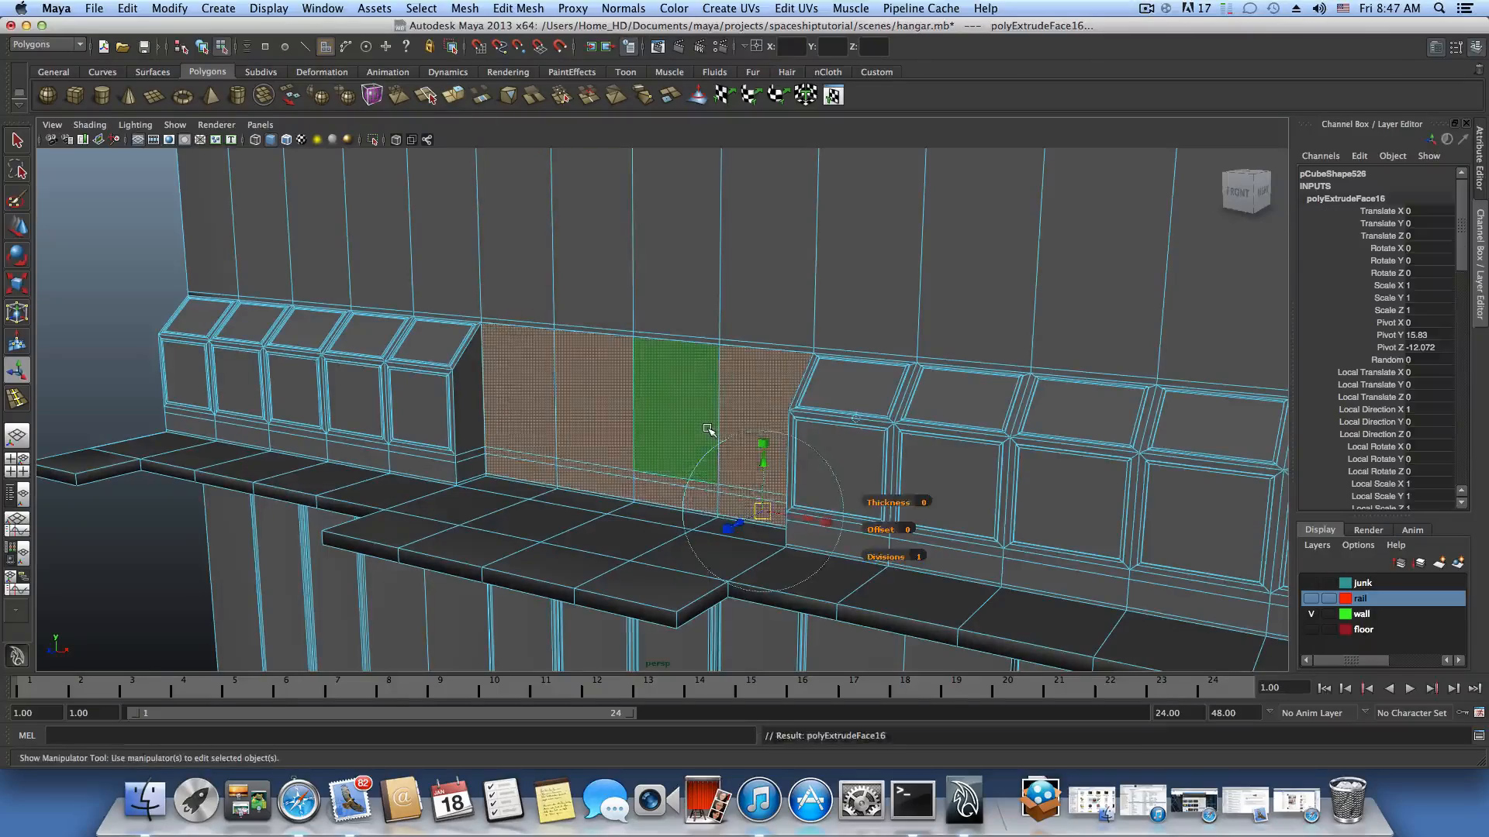
alt+drag(706, 433, 657, 536)
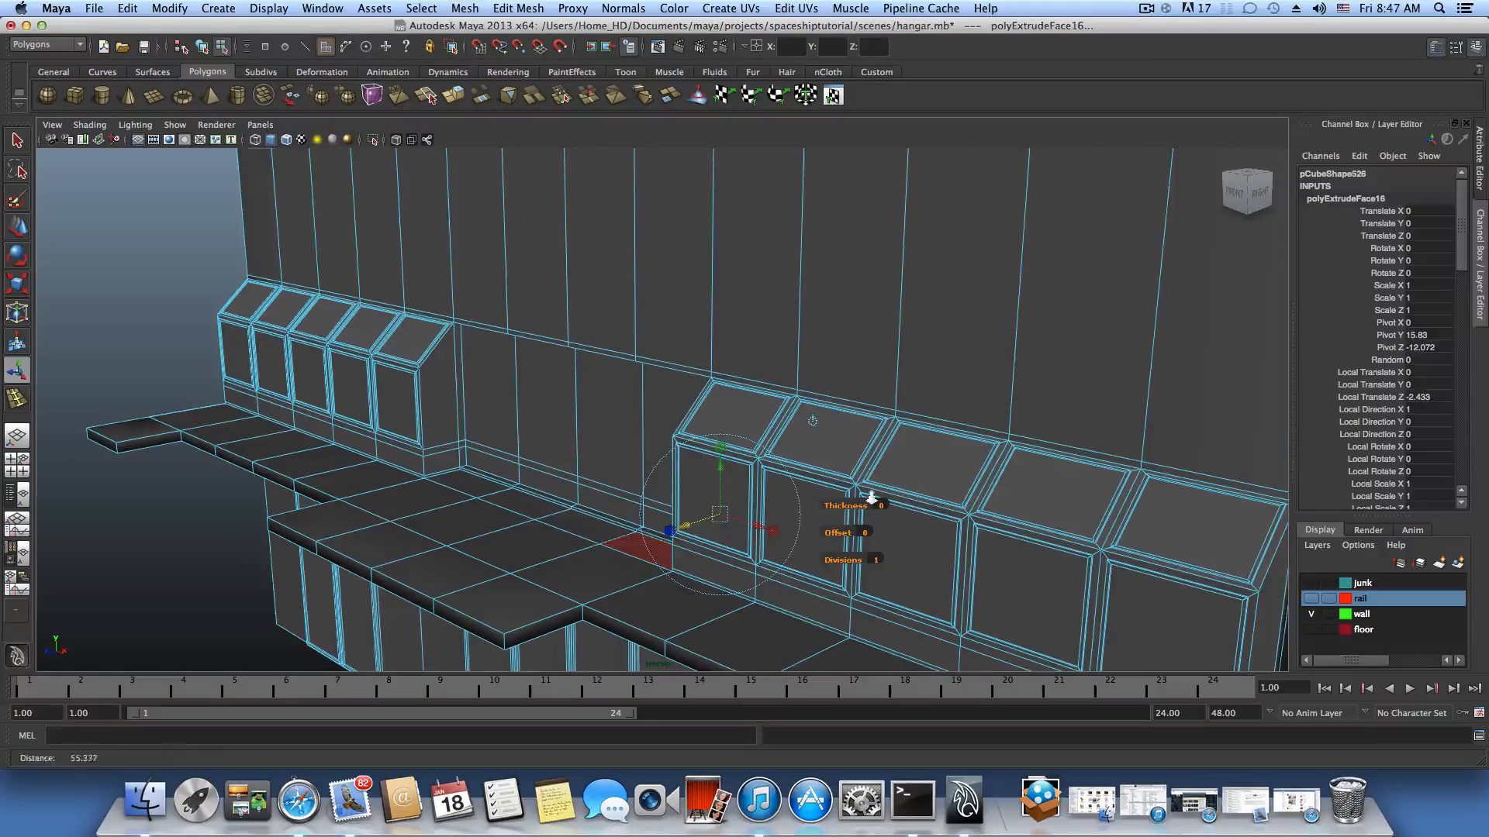
alt+drag(872, 497, 746, 475)
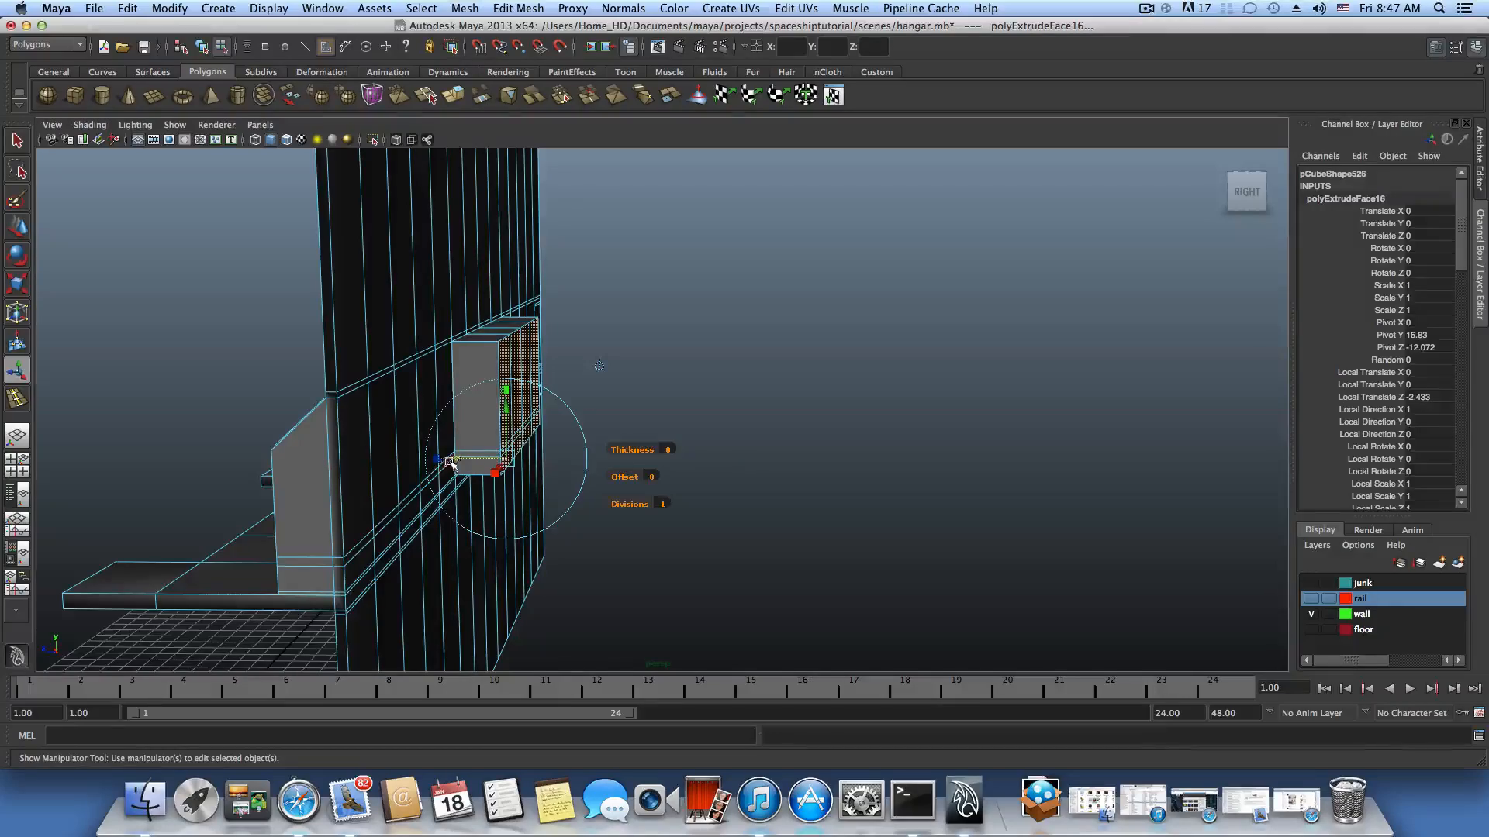
drag(451, 463, 658, 396)
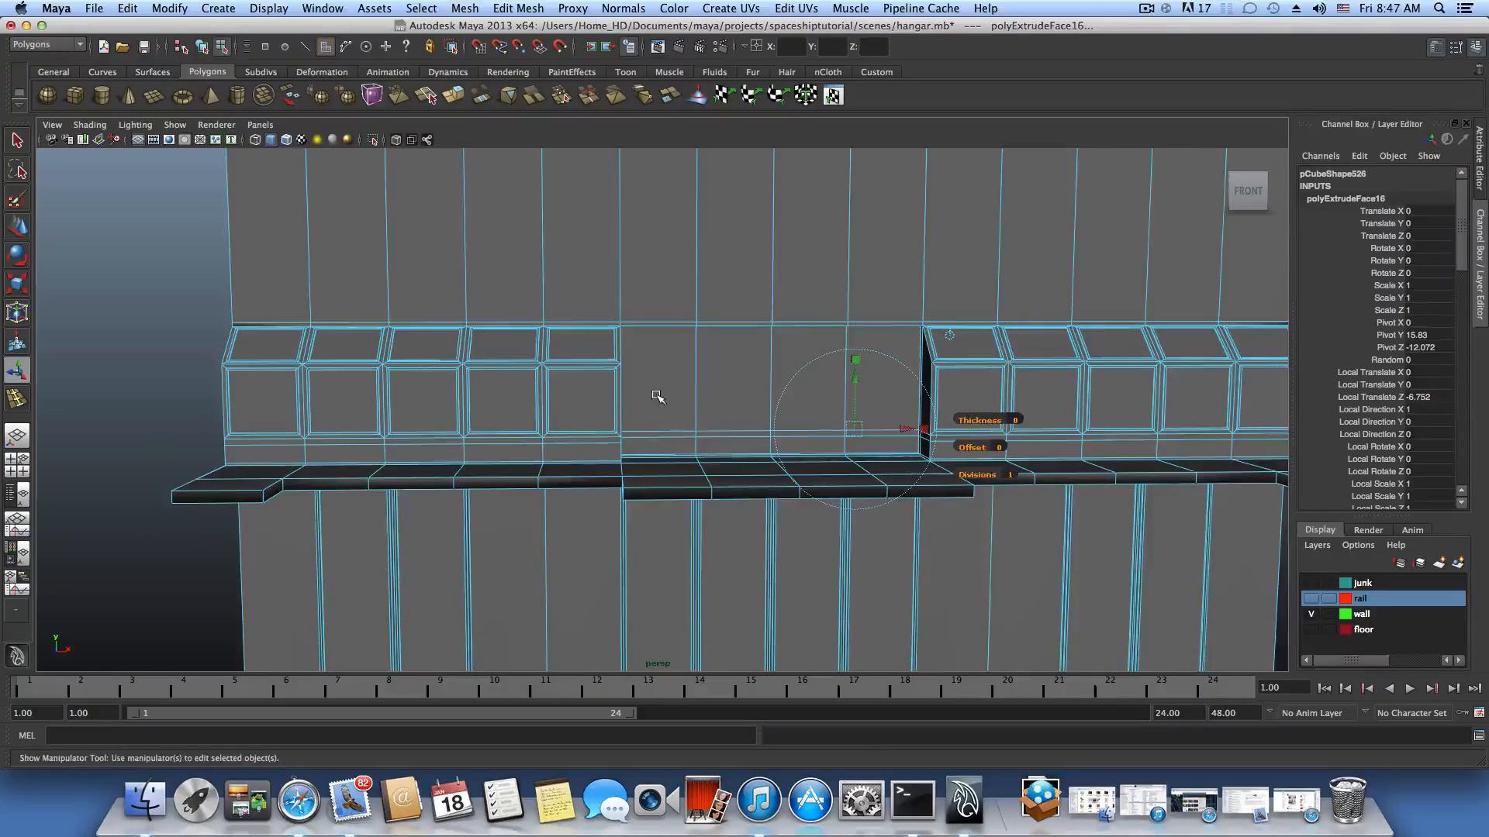
Delete all the wall faces covering the front opening of the extruded recess between the two panelled blocks.
alt+middle_drag(641, 381, 591, 392)
alt+right_drag(591, 392, 774, 445)
alt+drag(775, 445, 753, 446)
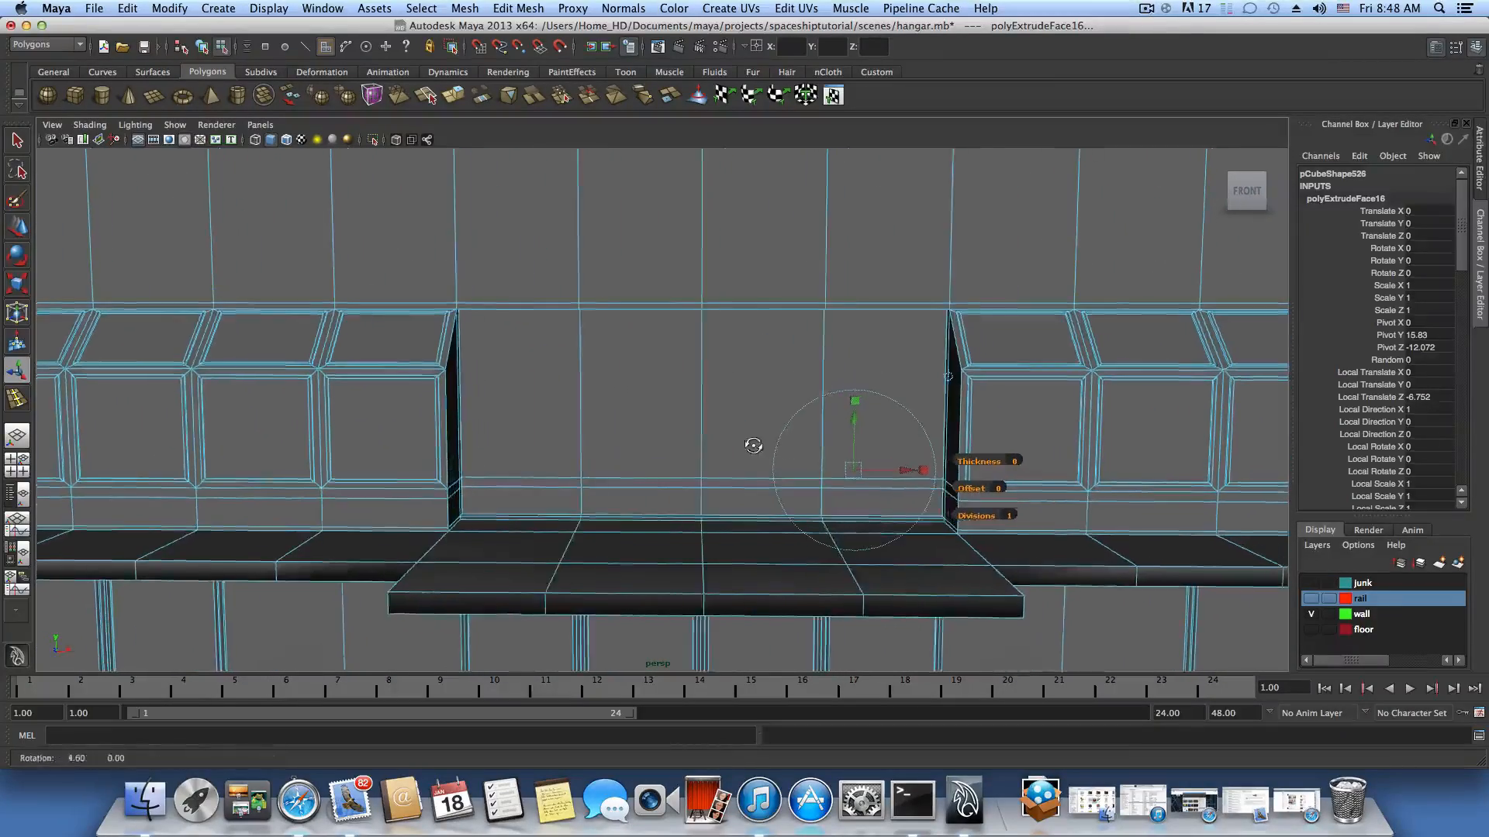
alt+middle_drag(753, 446, 729, 469)
alt+drag(1140, 470, 797, 474)
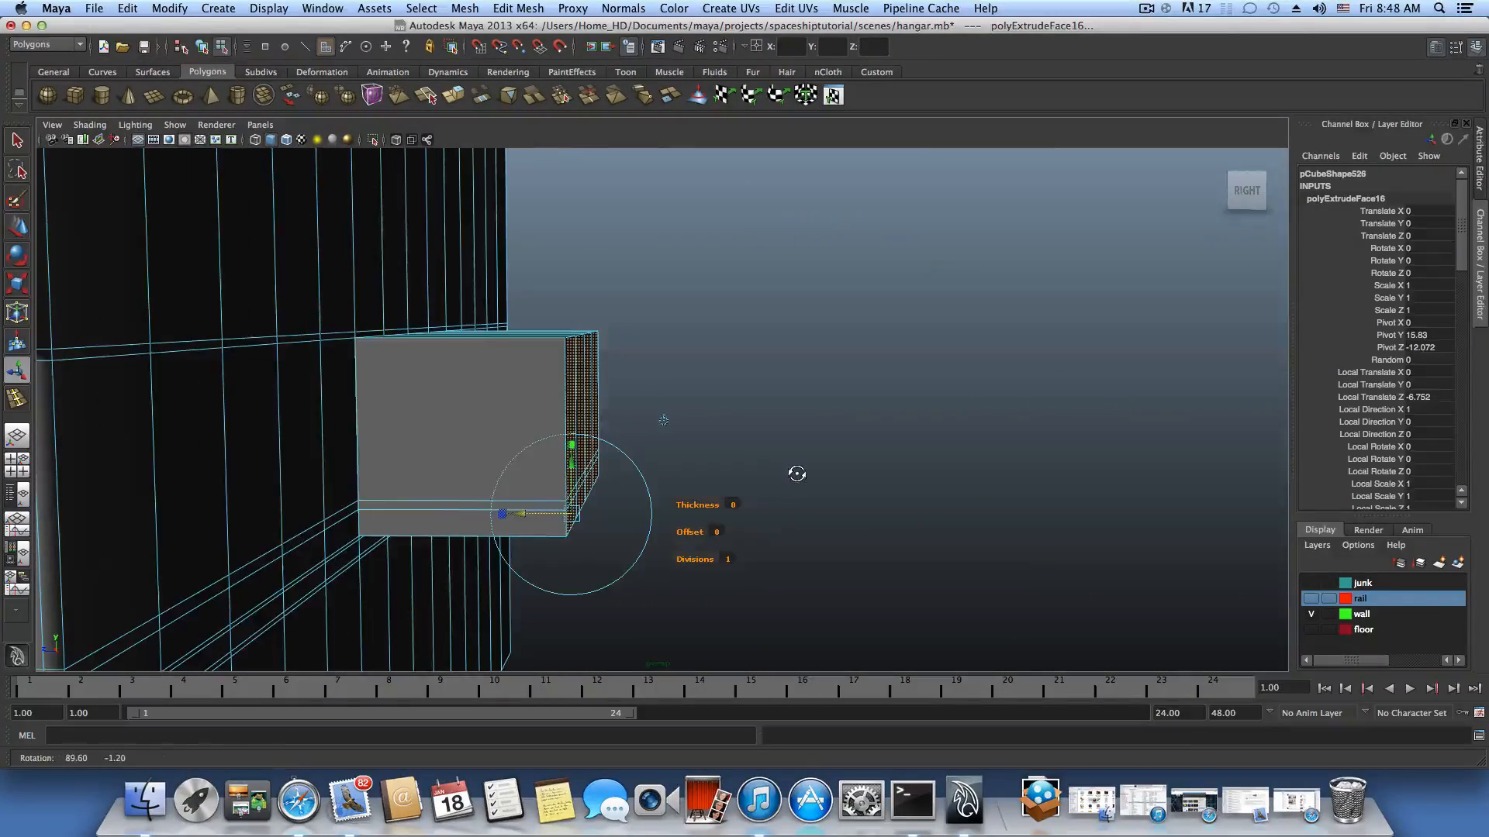
alt+drag(460, 393, 779, 384)
click(806, 387)
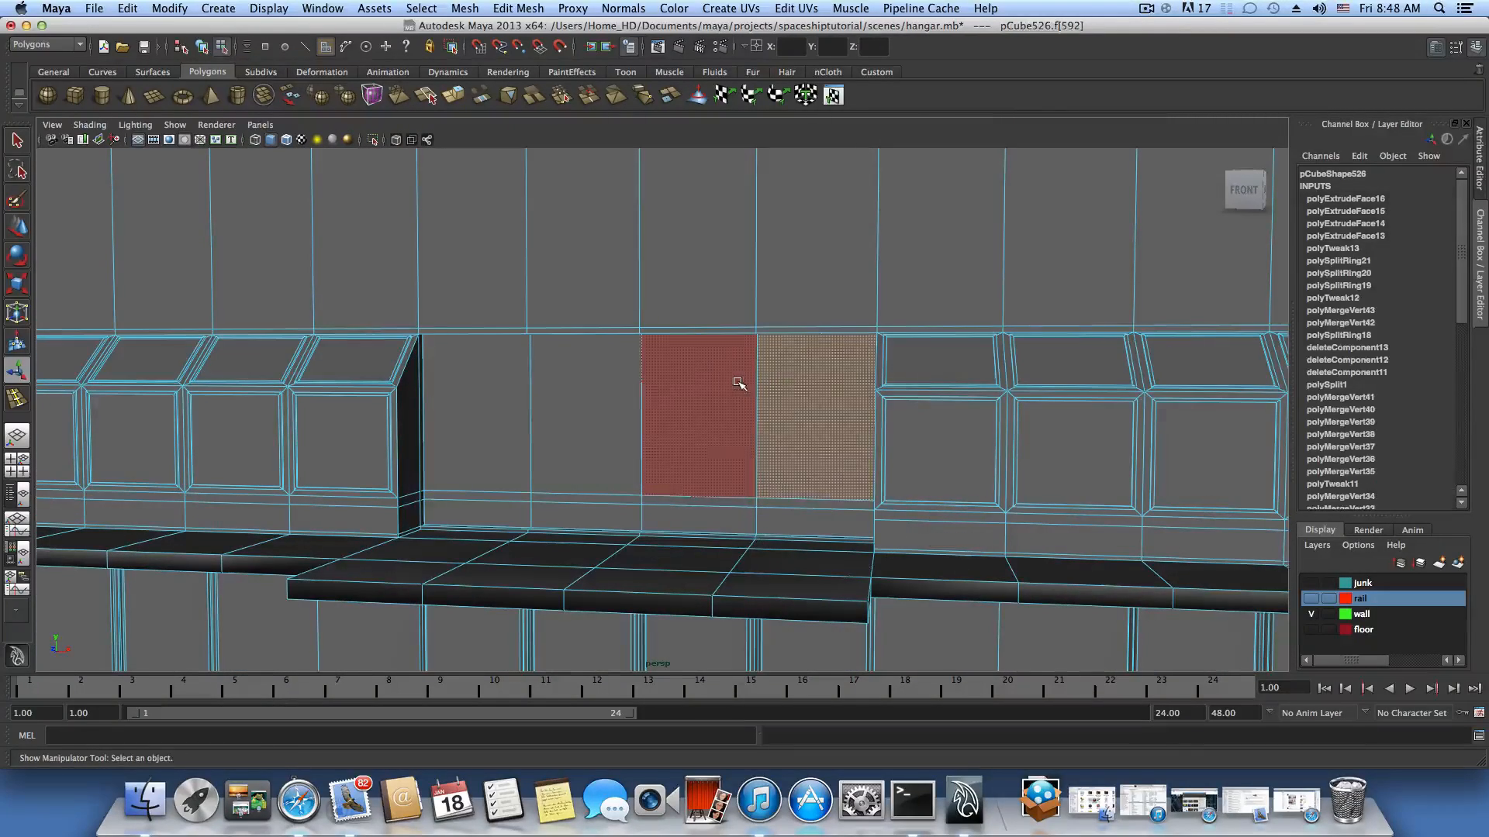
shift+click(661, 378)
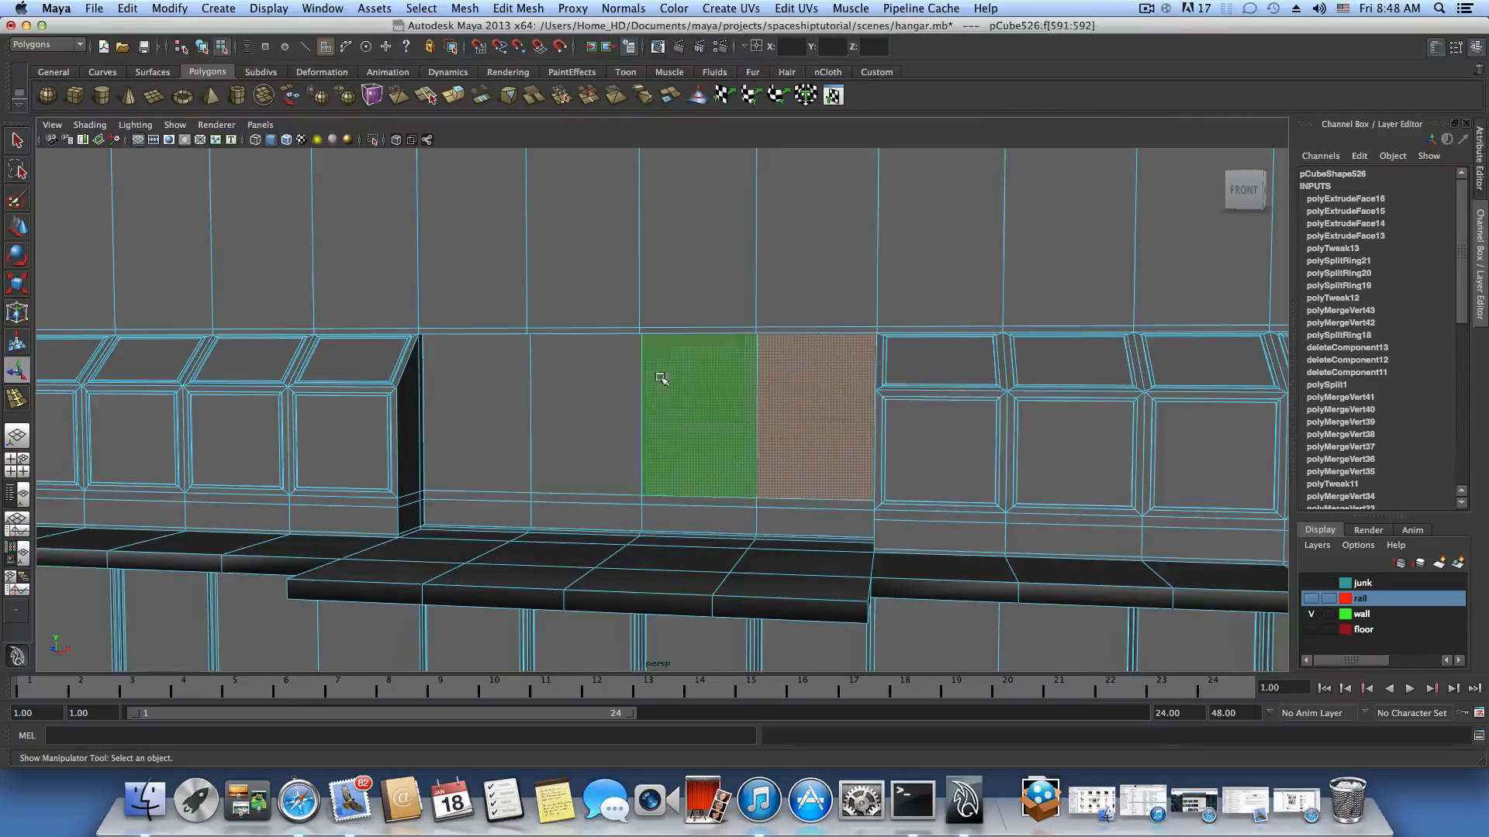
shift+click(469, 509)
shift+click(540, 511)
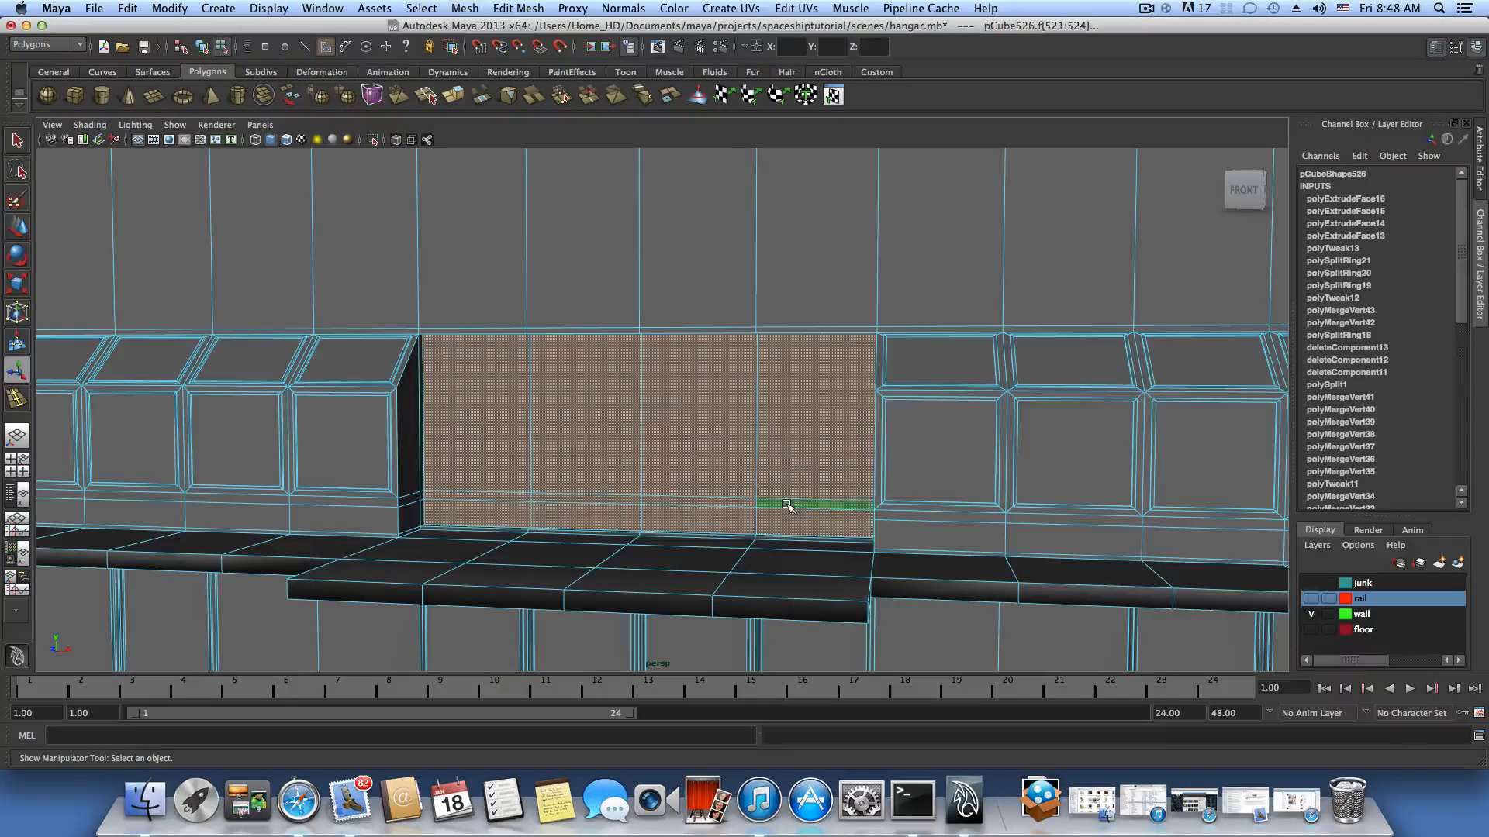
key(Delete)
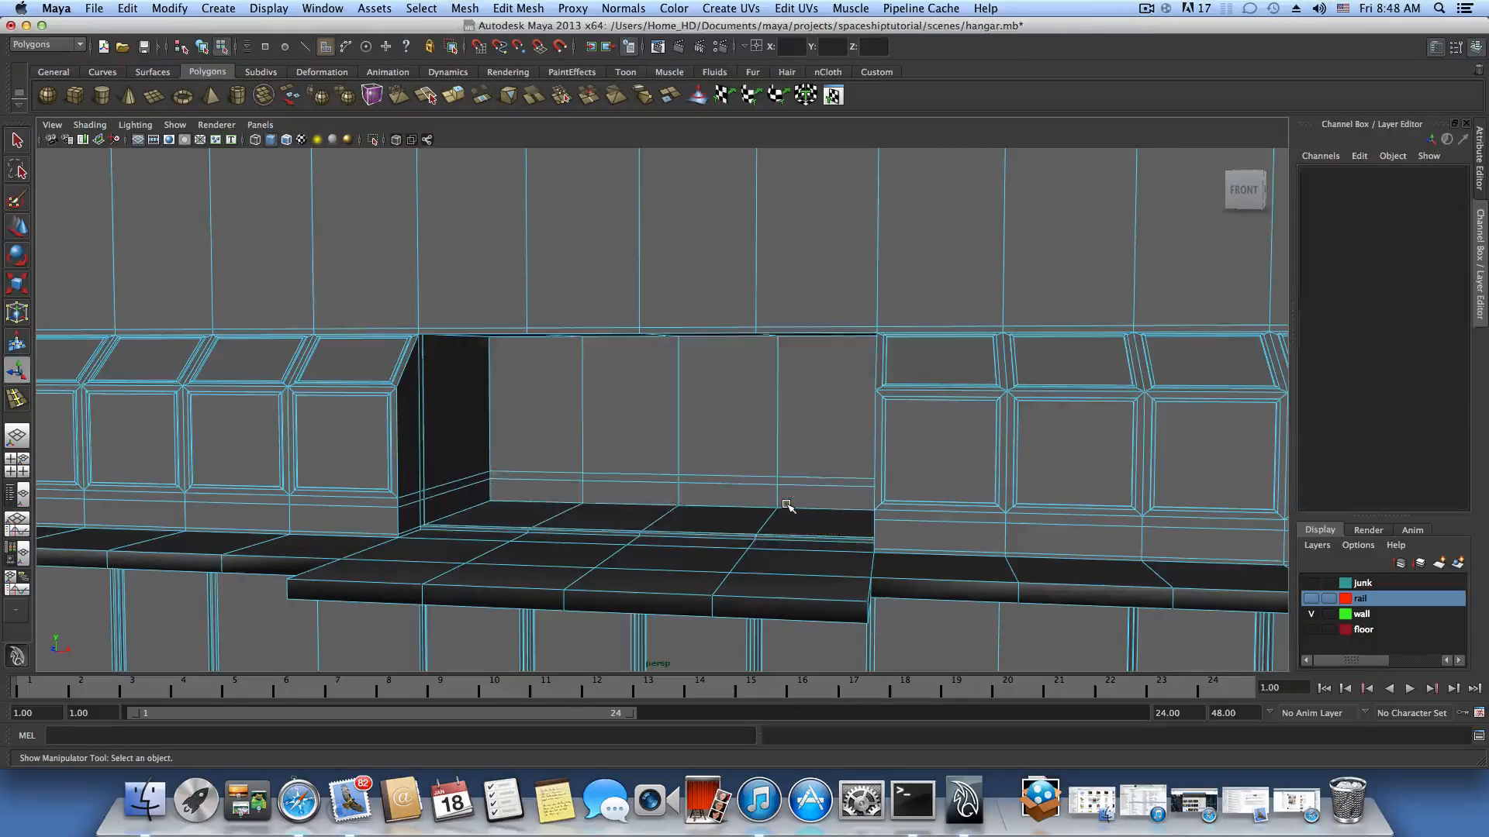
Examine the recess interior from several angles, especially the raised threshold where its floor meets the balcony.
alt+right_drag(715, 529, 883, 598)
alt+drag(884, 598, 930, 615)
alt+middle_drag(915, 605, 758, 505)
alt+right_drag(757, 504, 828, 532)
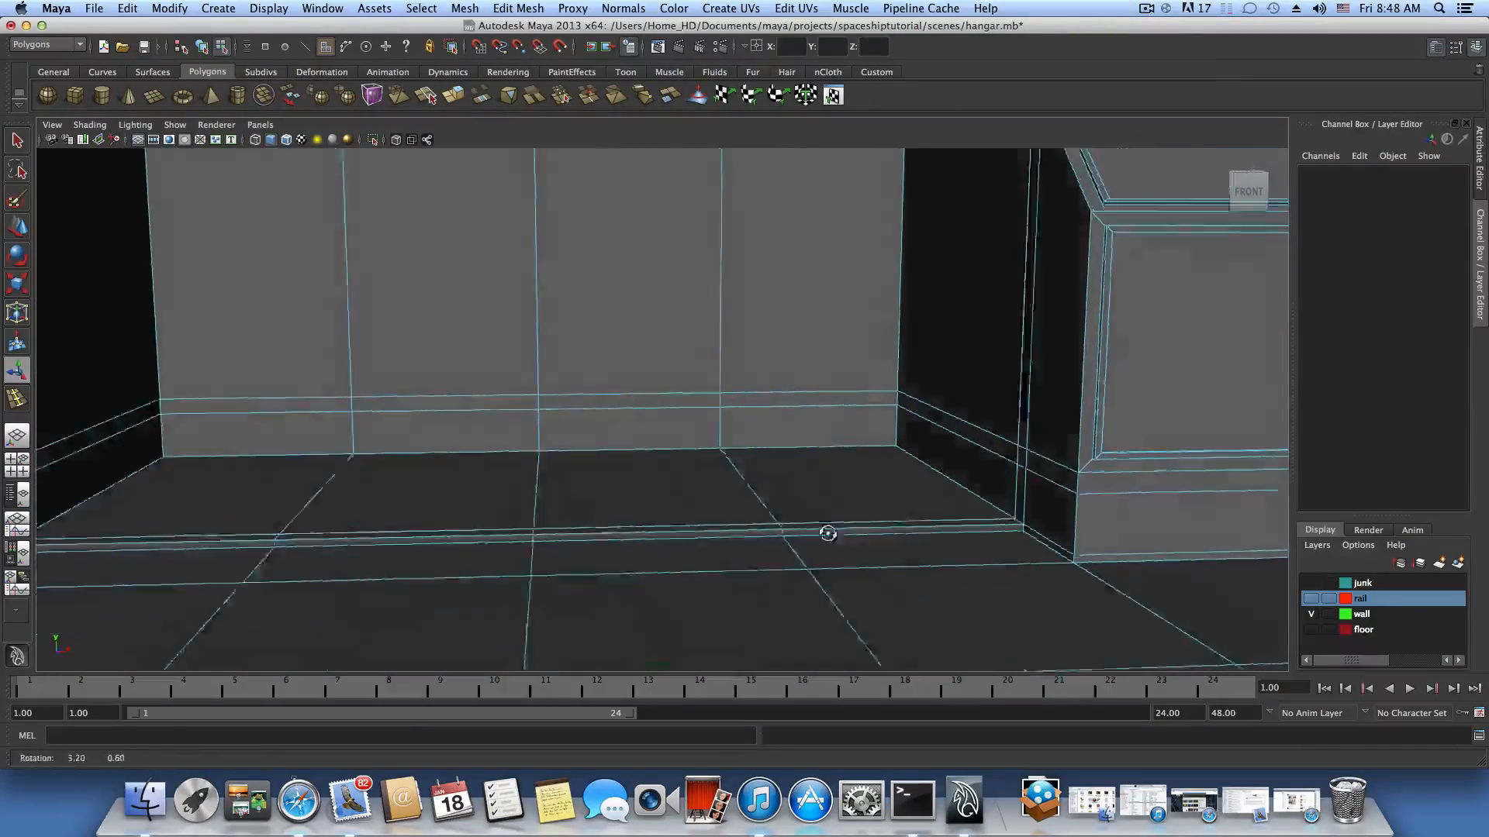
alt+drag(829, 533, 712, 512)
alt+drag(451, 475, 543, 483)
alt+middle_drag(543, 484, 608, 485)
alt+drag(607, 485, 530, 482)
alt+middle_drag(531, 481, 535, 469)
alt+drag(535, 469, 535, 469)
alt+right_drag(535, 468, 548, 465)
alt+drag(548, 465, 535, 465)
alt+middle_drag(535, 465, 521, 464)
alt+right_drag(473, 463, 514, 459)
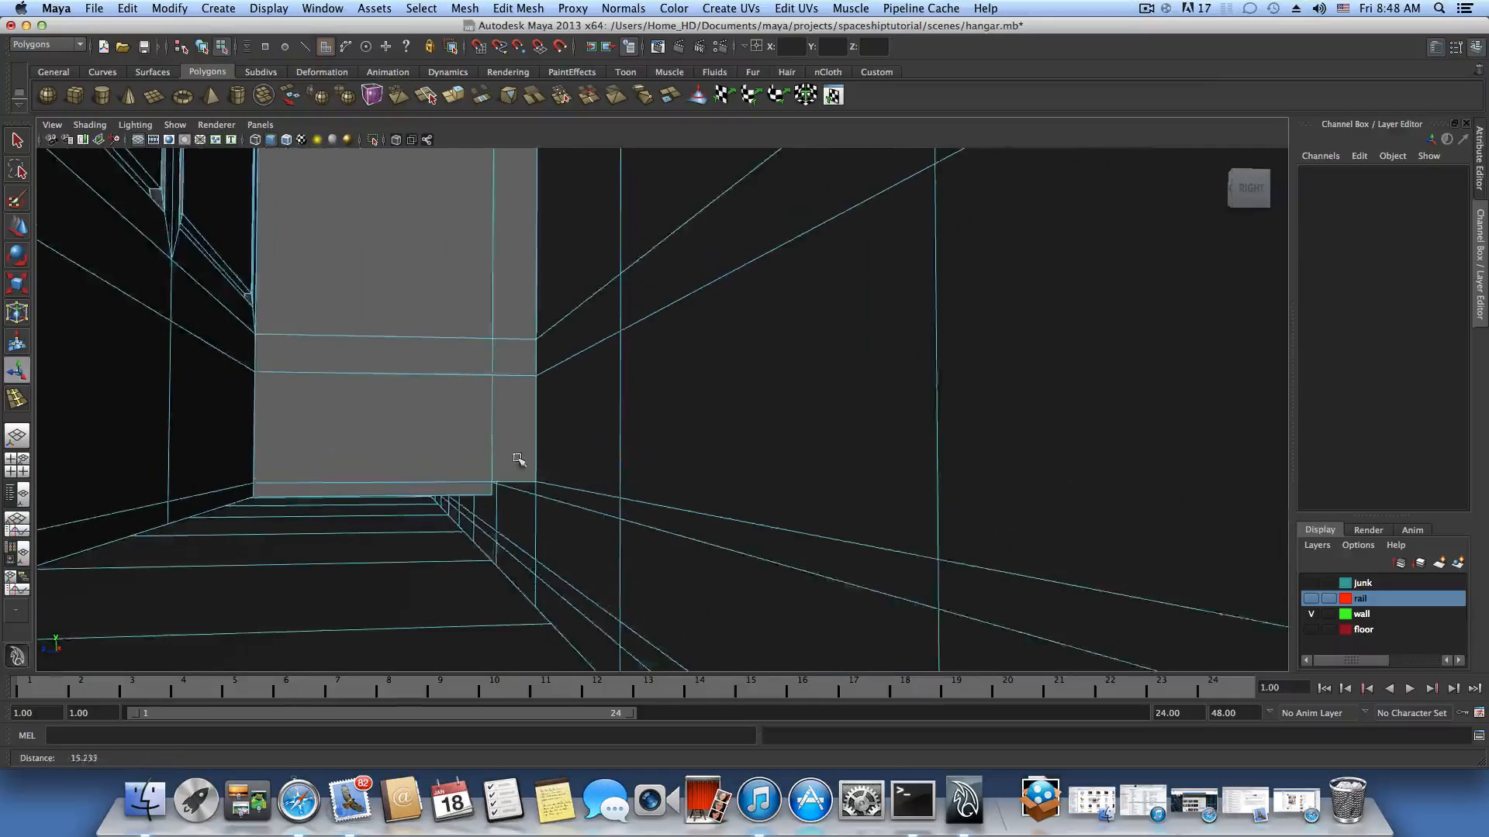
alt+drag(515, 458, 426, 452)
alt+right_drag(425, 452, 527, 480)
alt+middle_drag(526, 480, 603, 513)
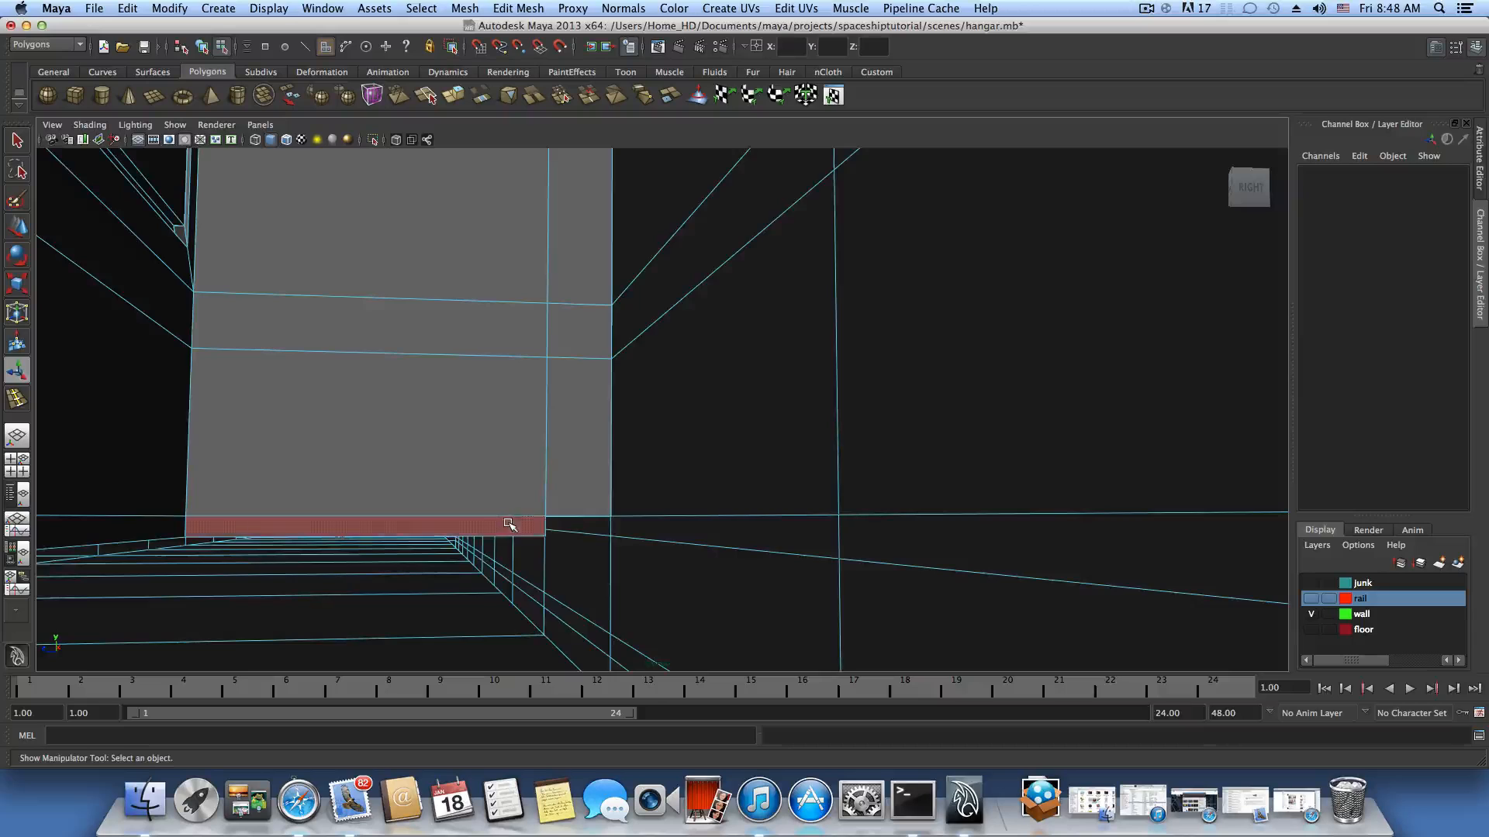
Delete the thin strip of faces along the threshold where the recess floor meets the balcony.
alt+drag(509, 525, 587, 556)
click(587, 560)
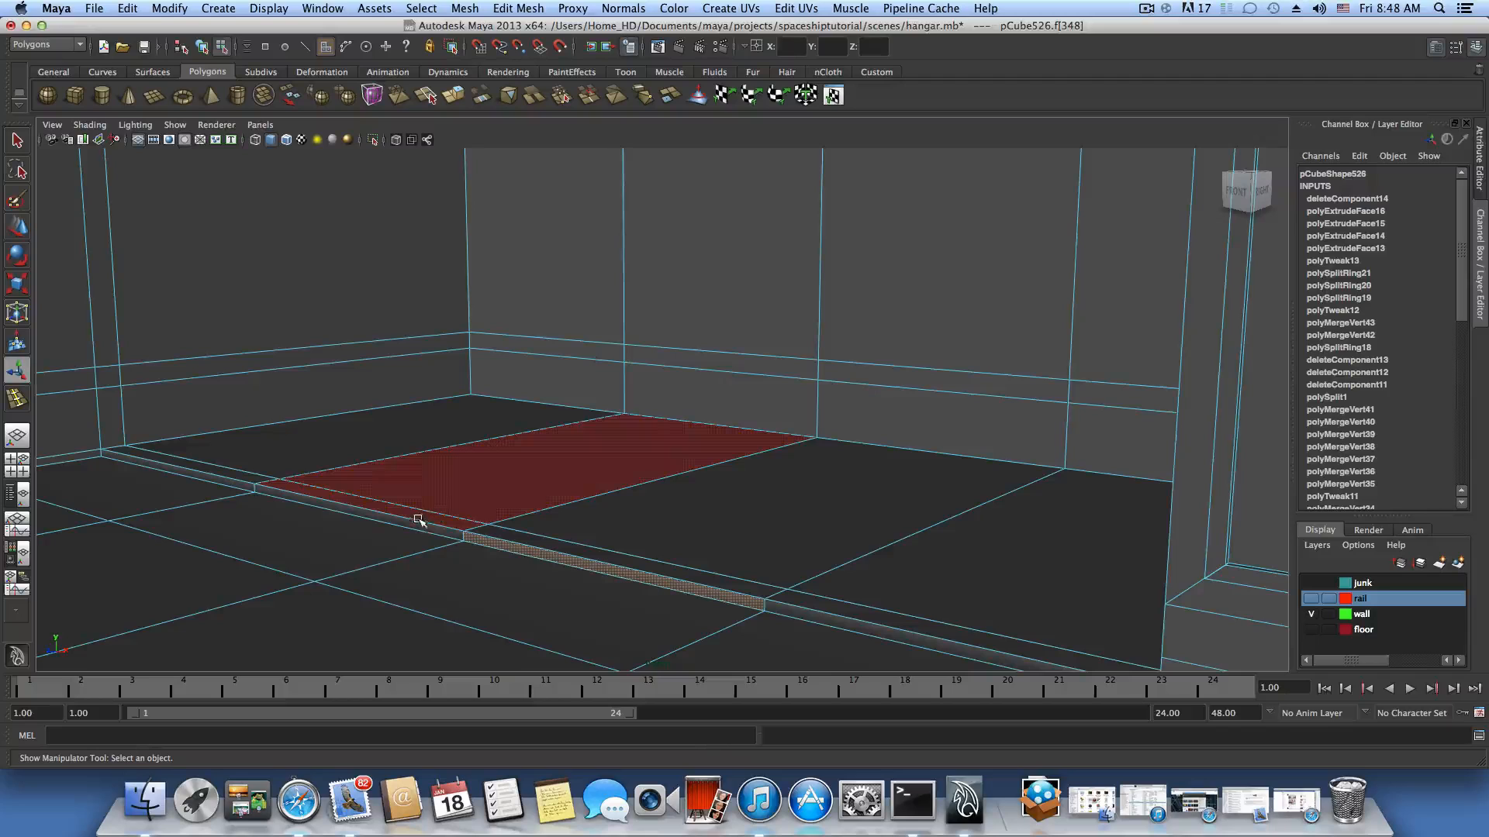
shift+click(422, 528)
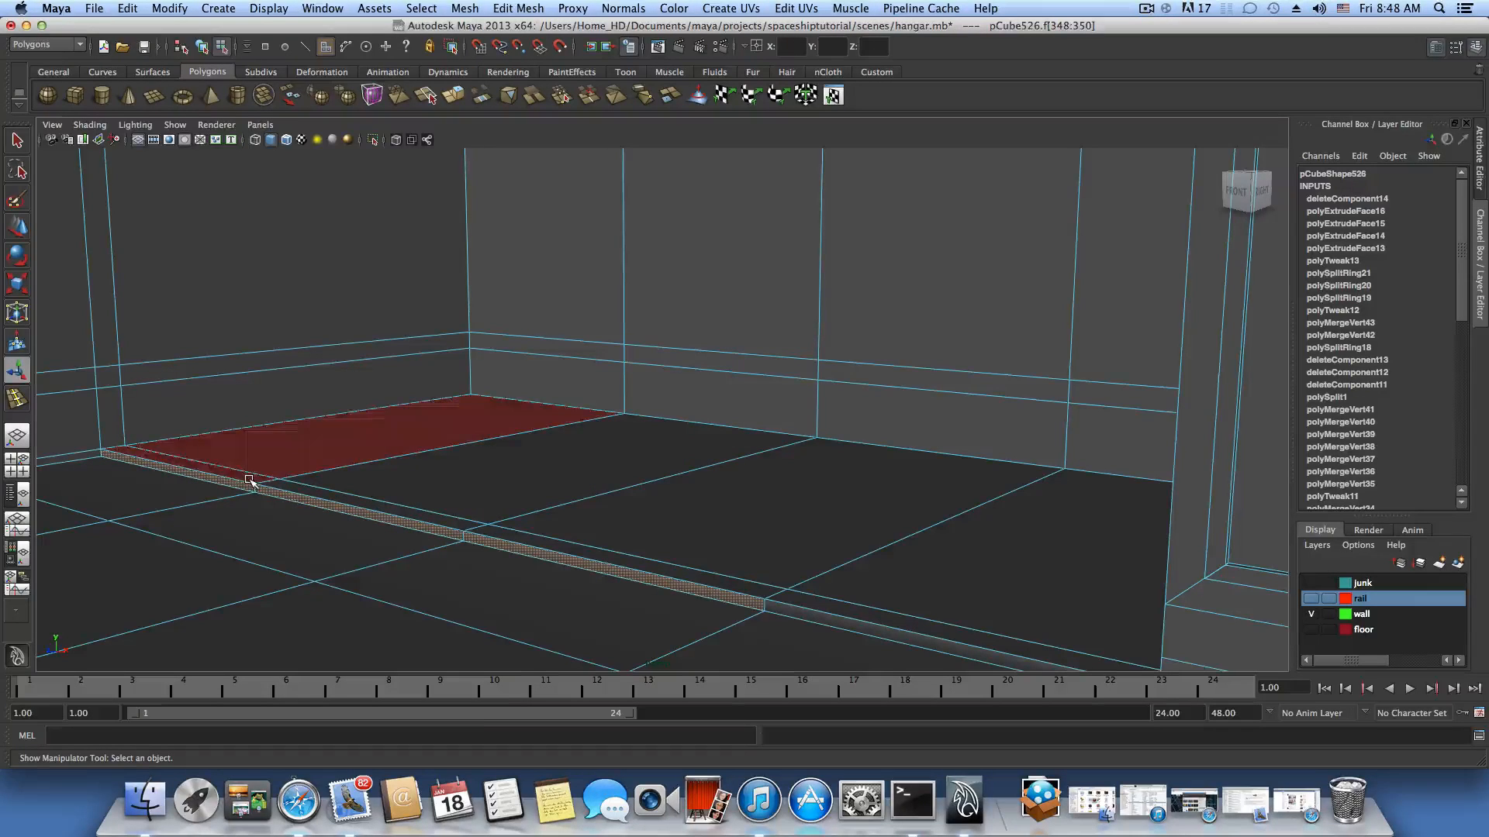
shift+click(249, 480)
shift+click(247, 479)
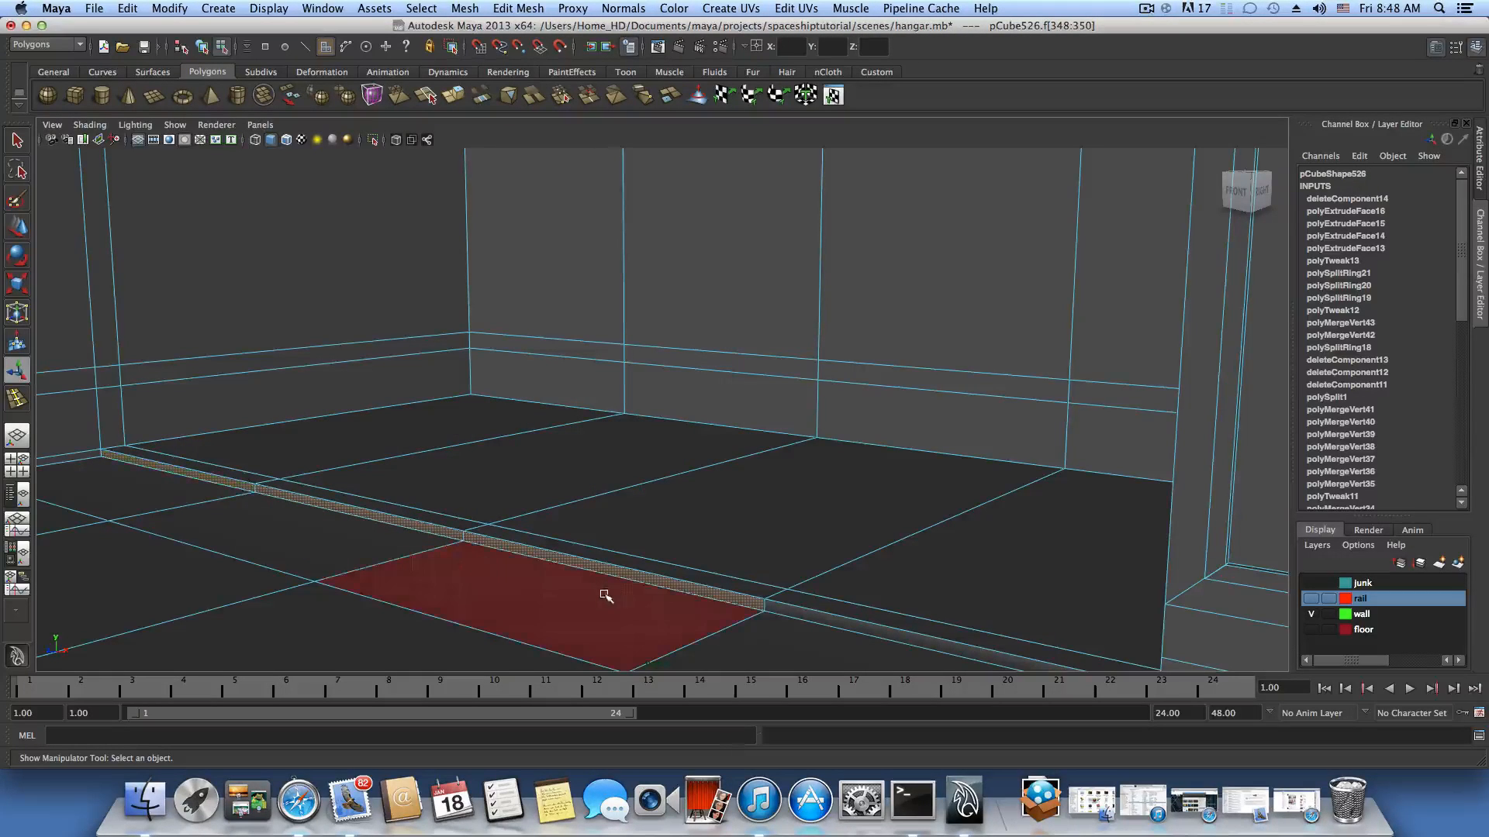
shift+click(796, 615)
key(Delete)
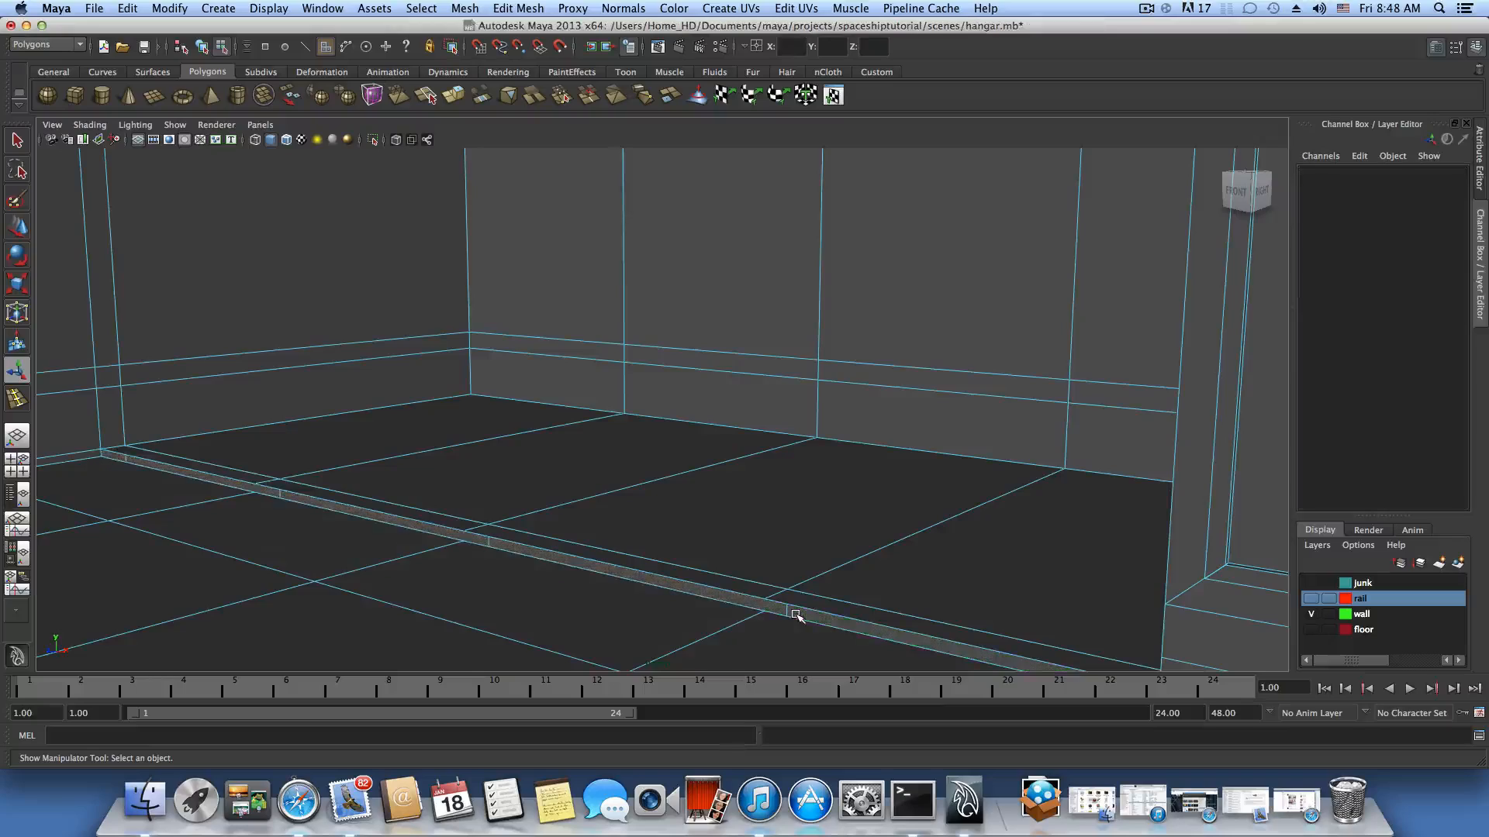
Try deleting the recess floor faces between the back wall and the threshold.
click(778, 611)
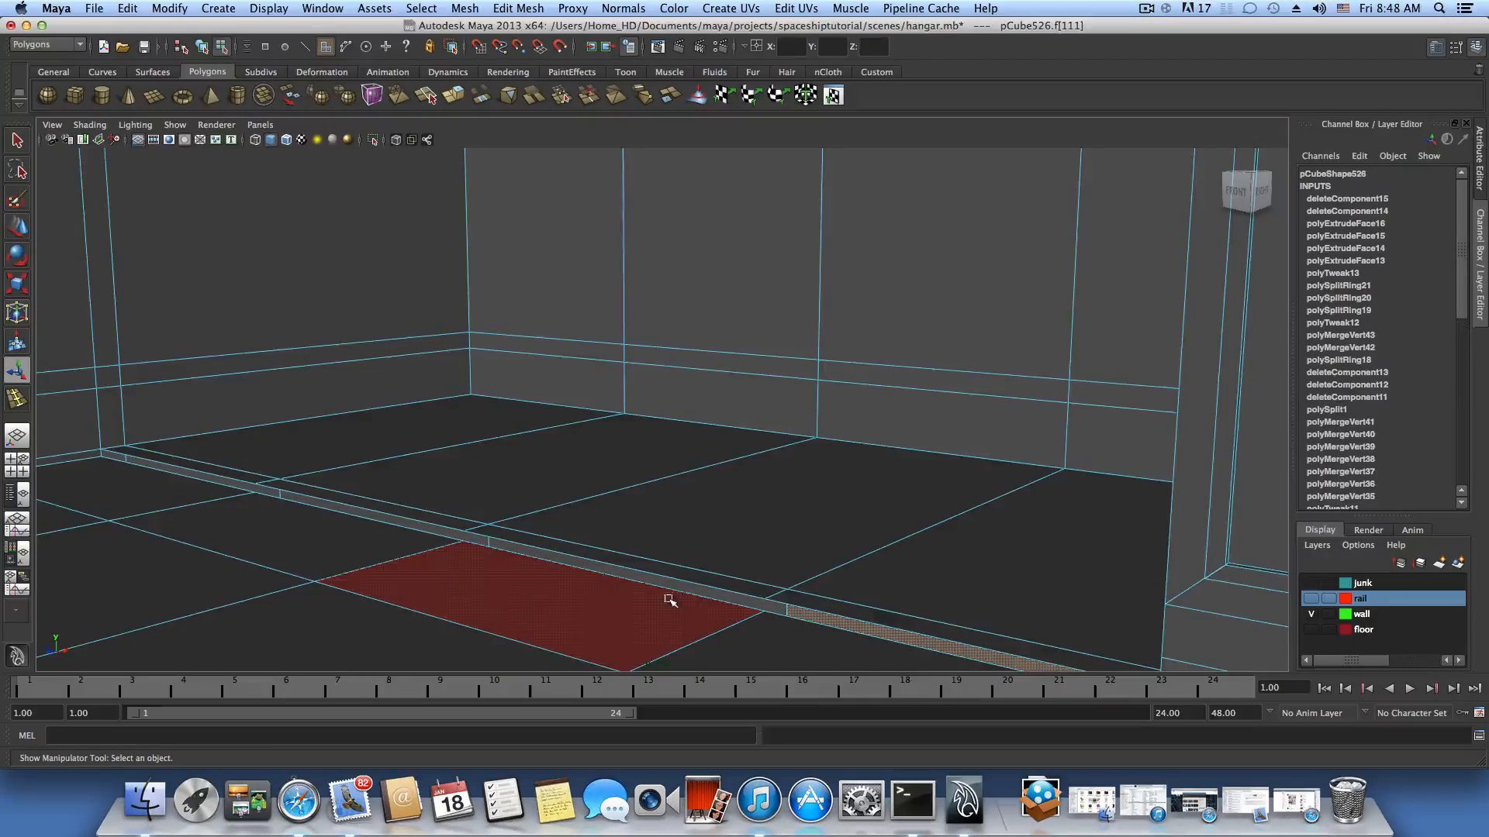
mouse_move(670, 600)
alt+mouse_down()
mouse_move(618, 612)
mouse_move(641, 628)
mouse_move(644, 667)
mouse_move(675, 615)
mouse_move(656, 584)
alt+mouse_up()
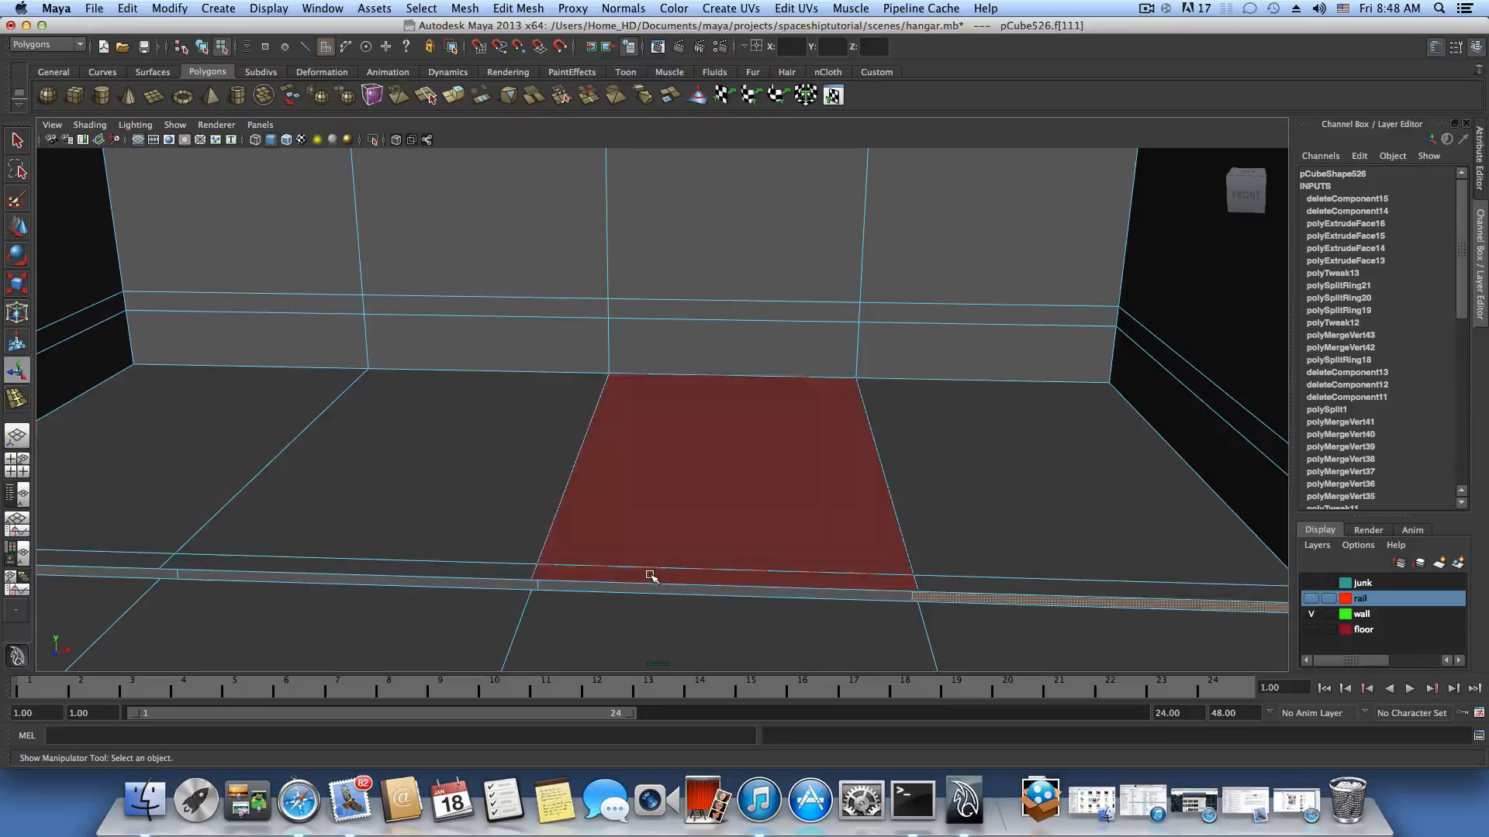
click(651, 576)
shift+click(297, 558)
shift+click(121, 553)
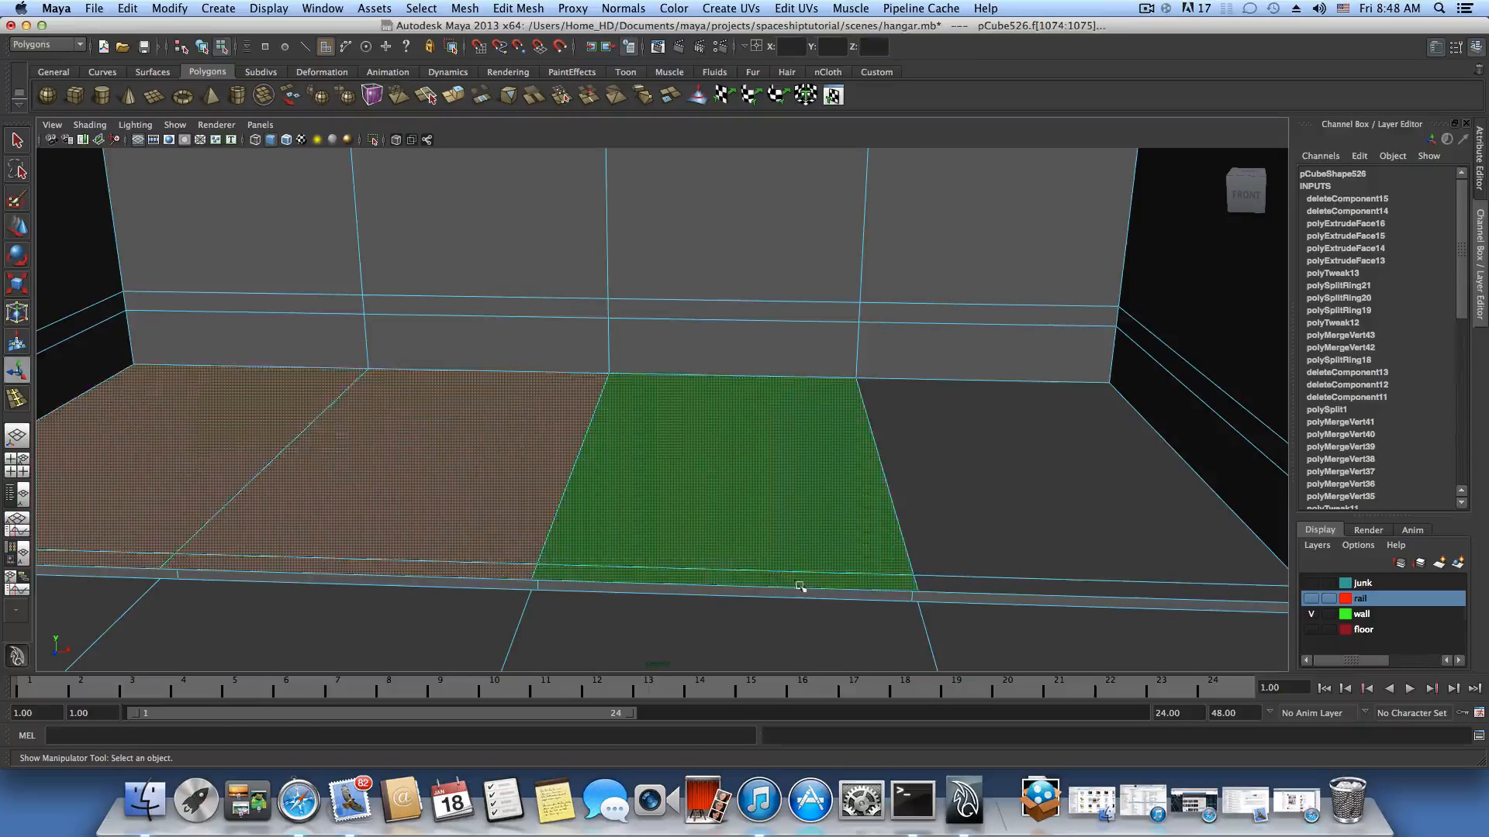
shift+click(944, 577)
key(Delete)
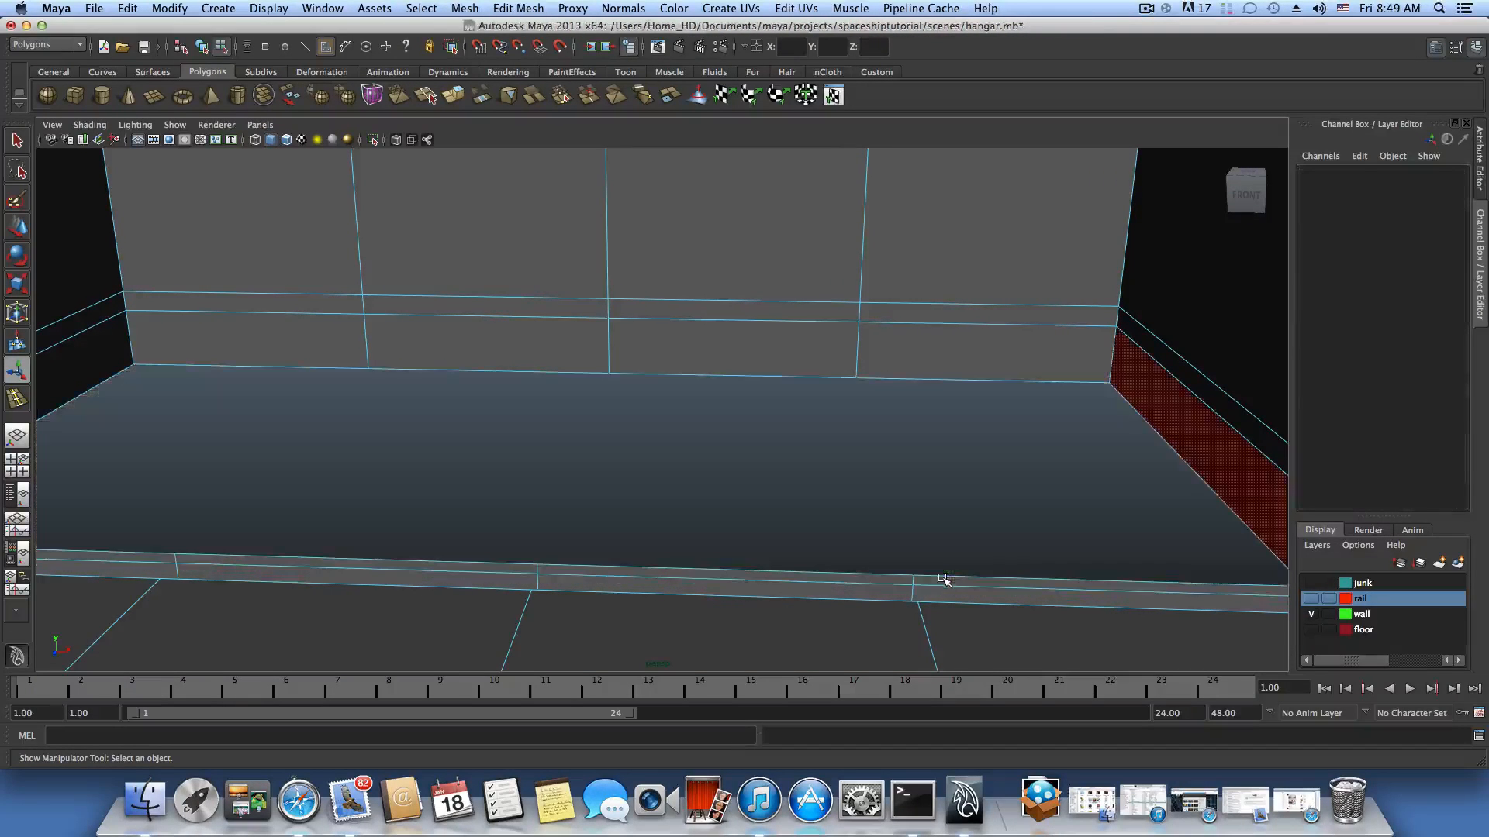
alt+drag(943, 578, 762, 527)
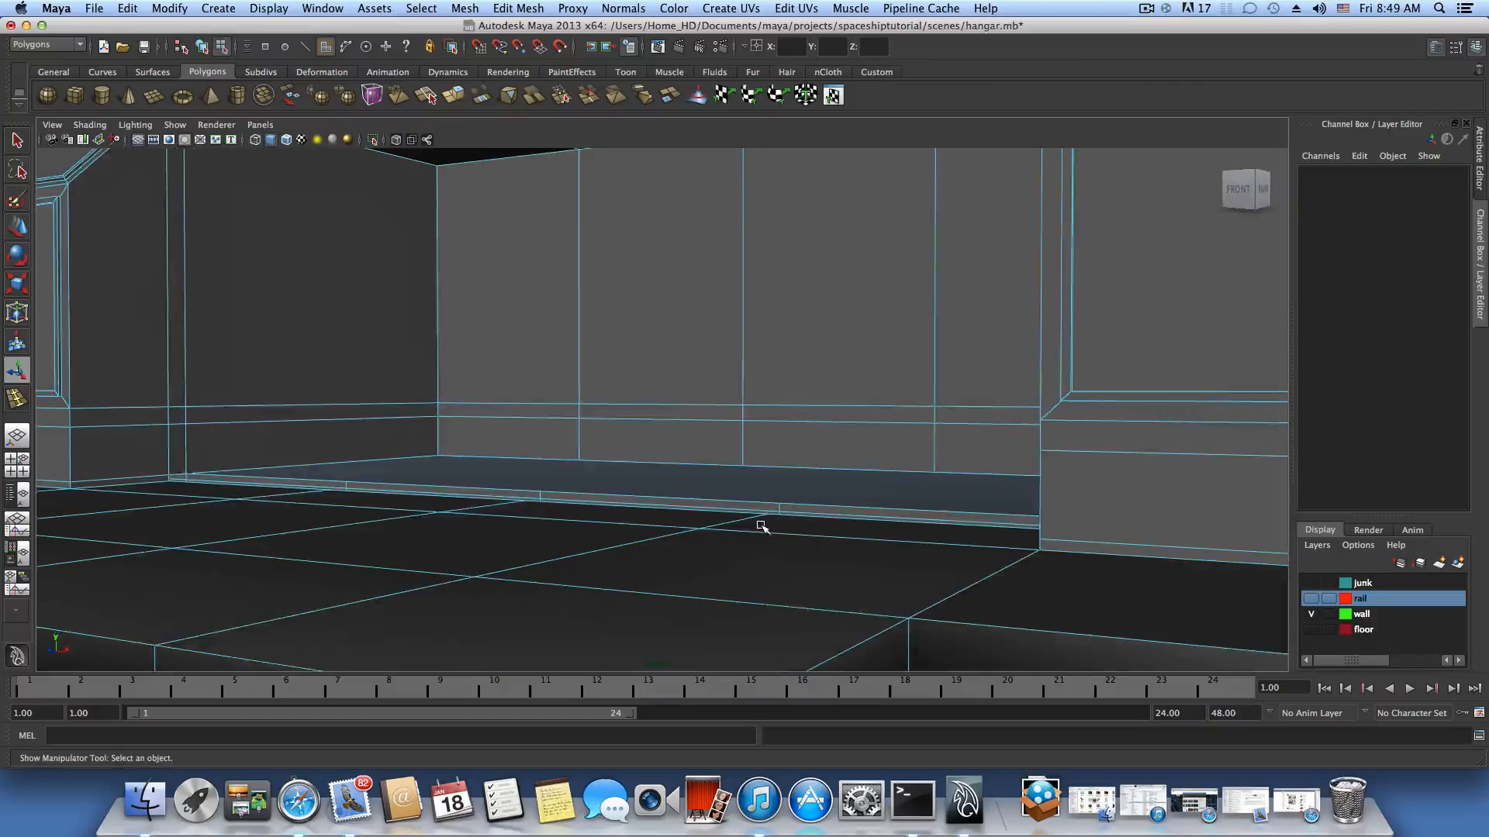
Undo the recess face deletions and the backward extrusion, returning to the wall face selection made before extruding.
key(z)
key(z)
key(z)
key(z)
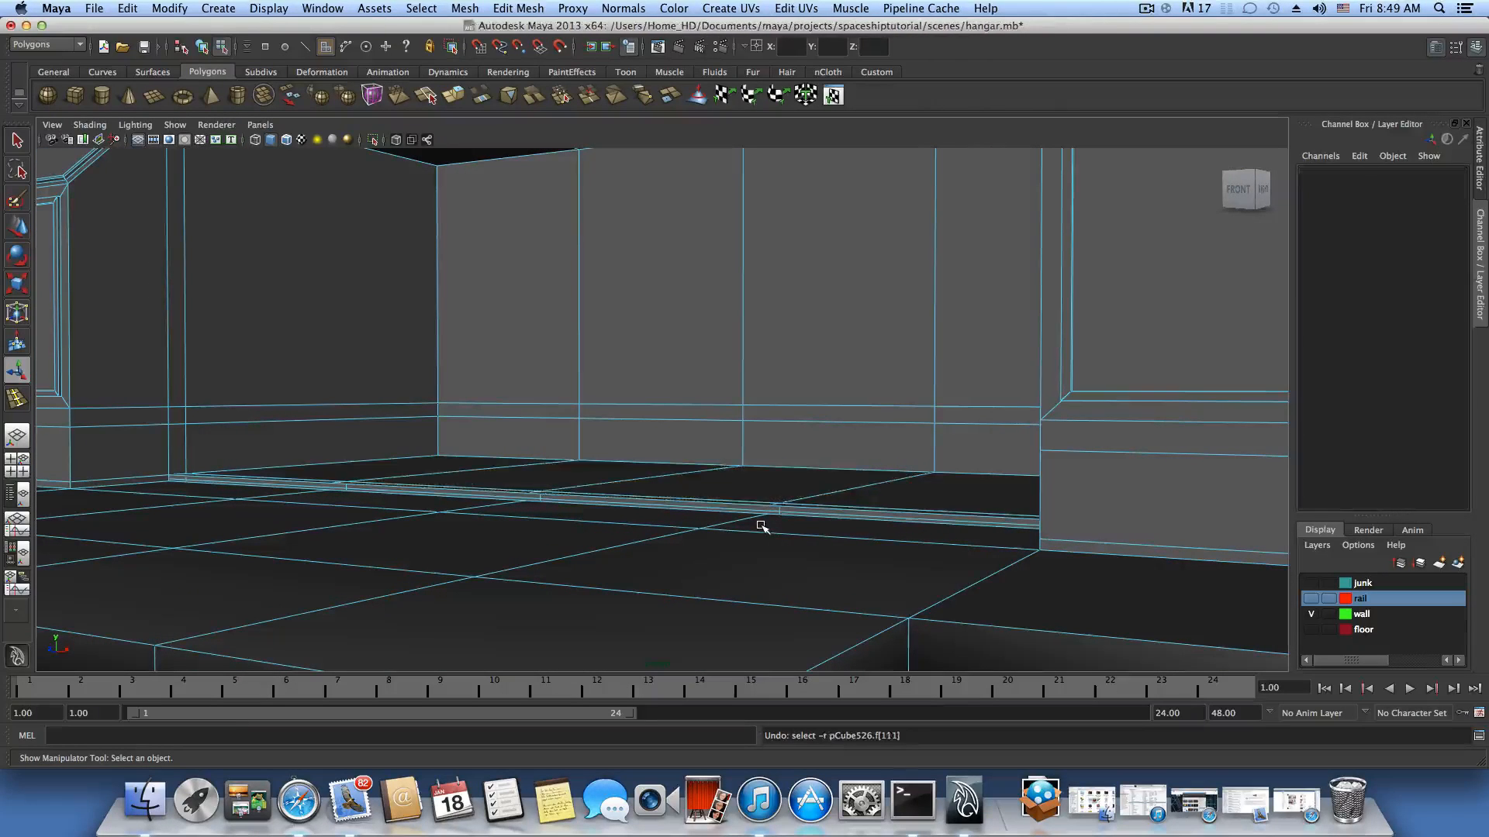
key(z)
key(z)
key(z)
key(z)
key(z)
key(z)
key(z)
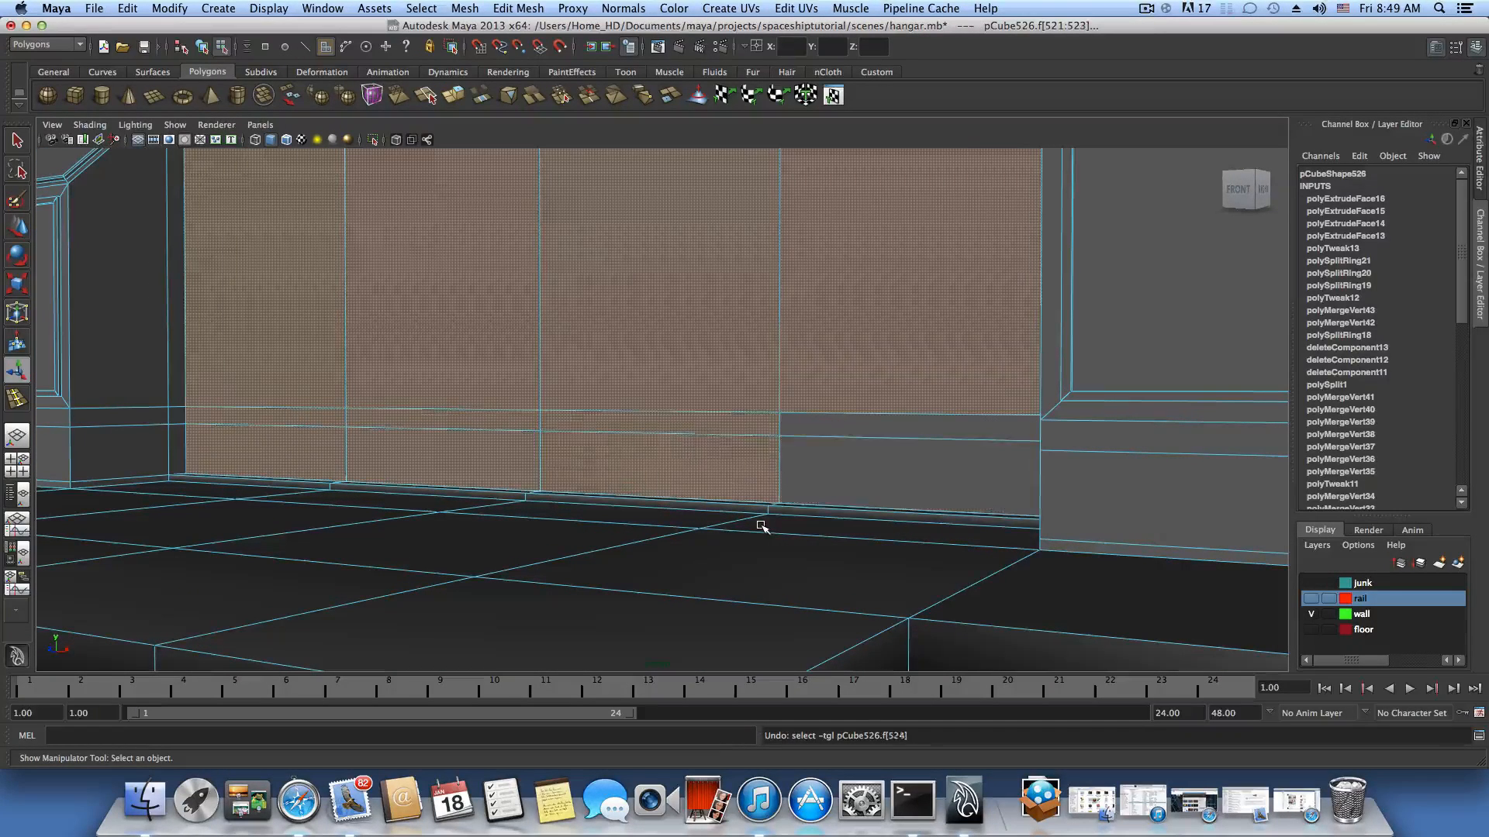
key(z)
key(z)
key(z)
key(z)
key(z)
key(z)
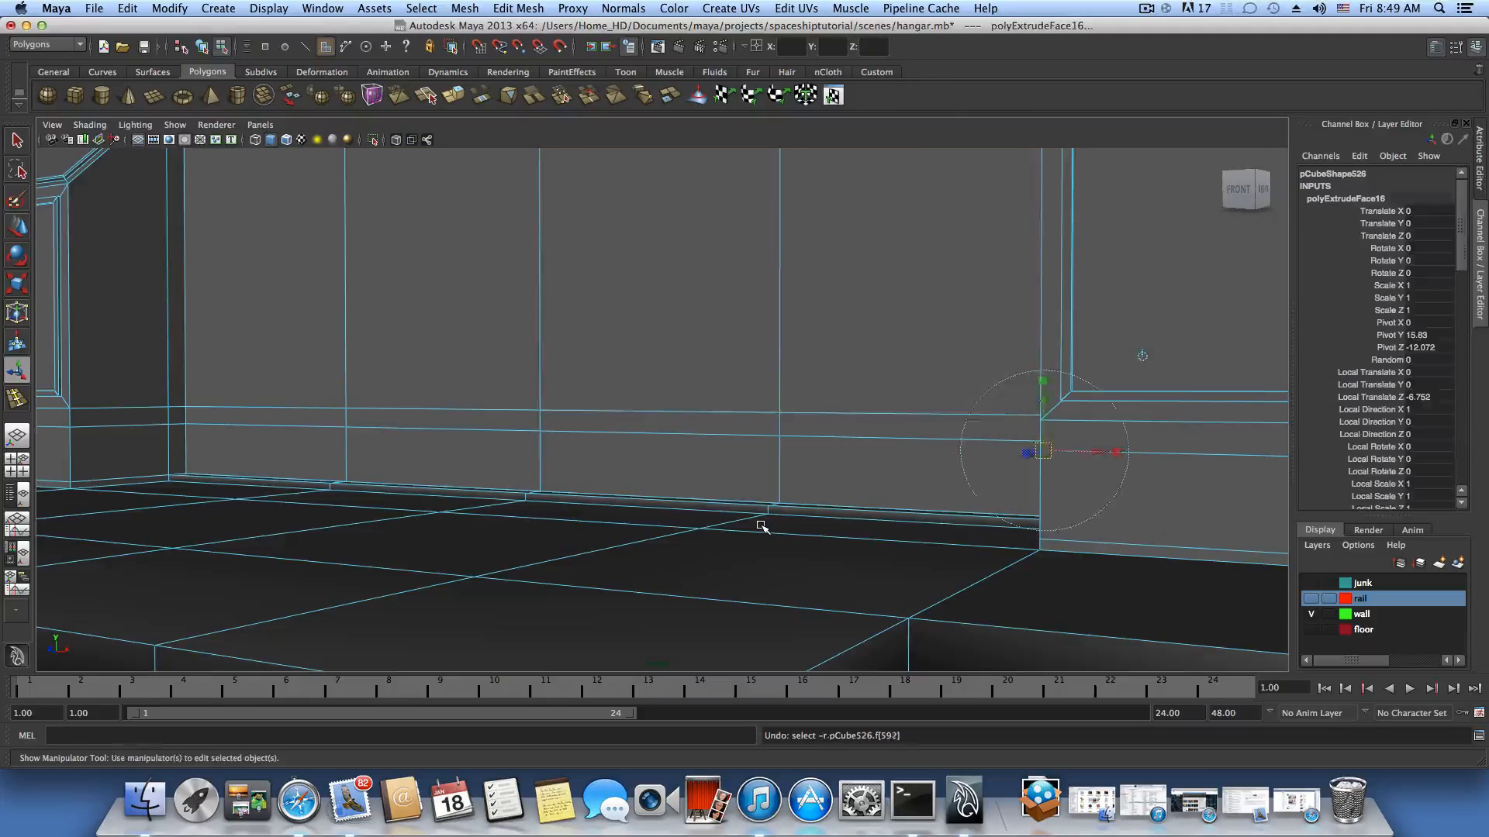
key(z)
key(z)
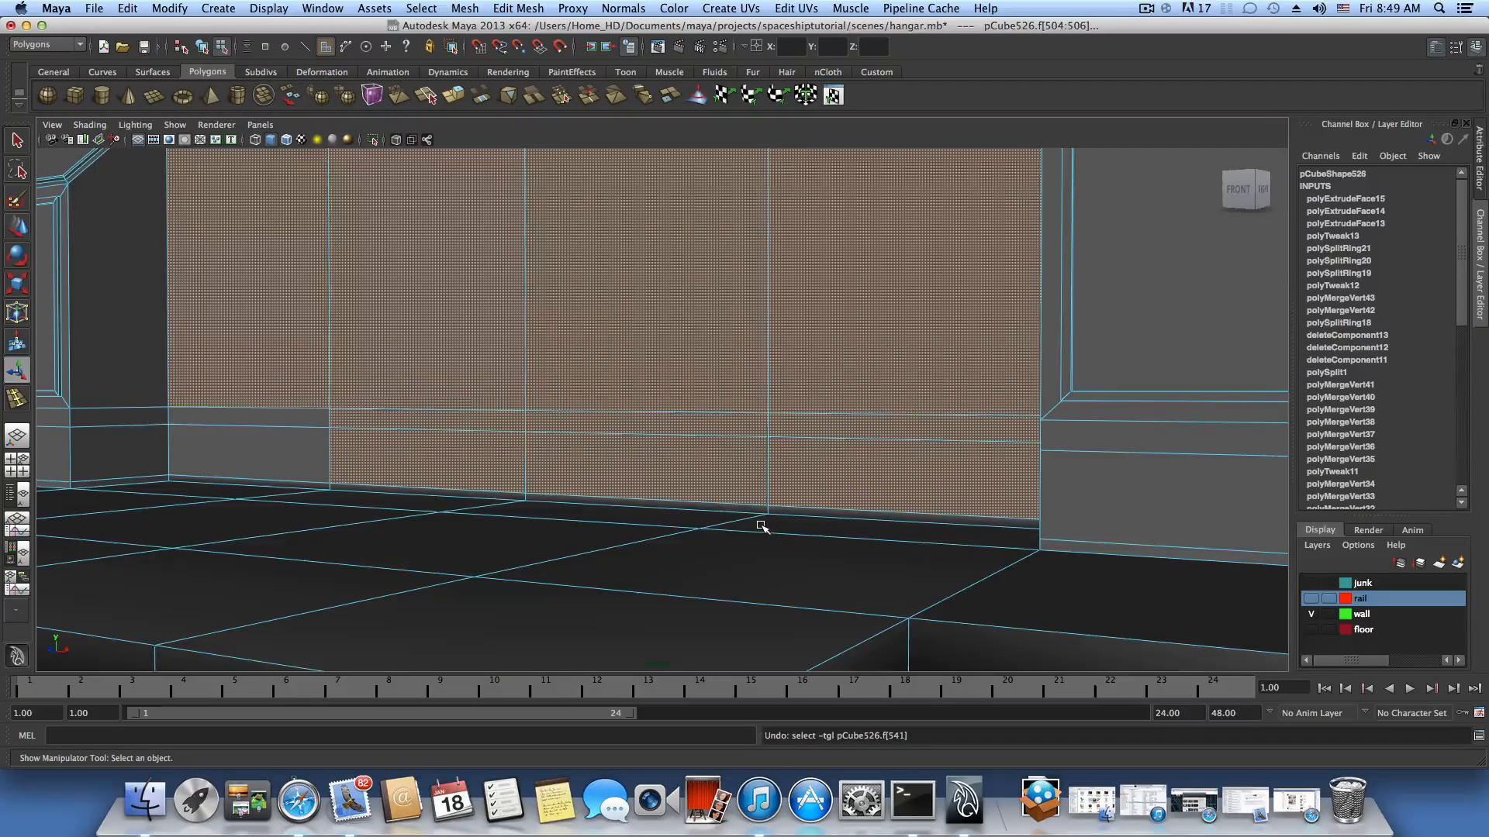
key(z)
key(z)
key(z)
key(z)
key(z)
key(z)
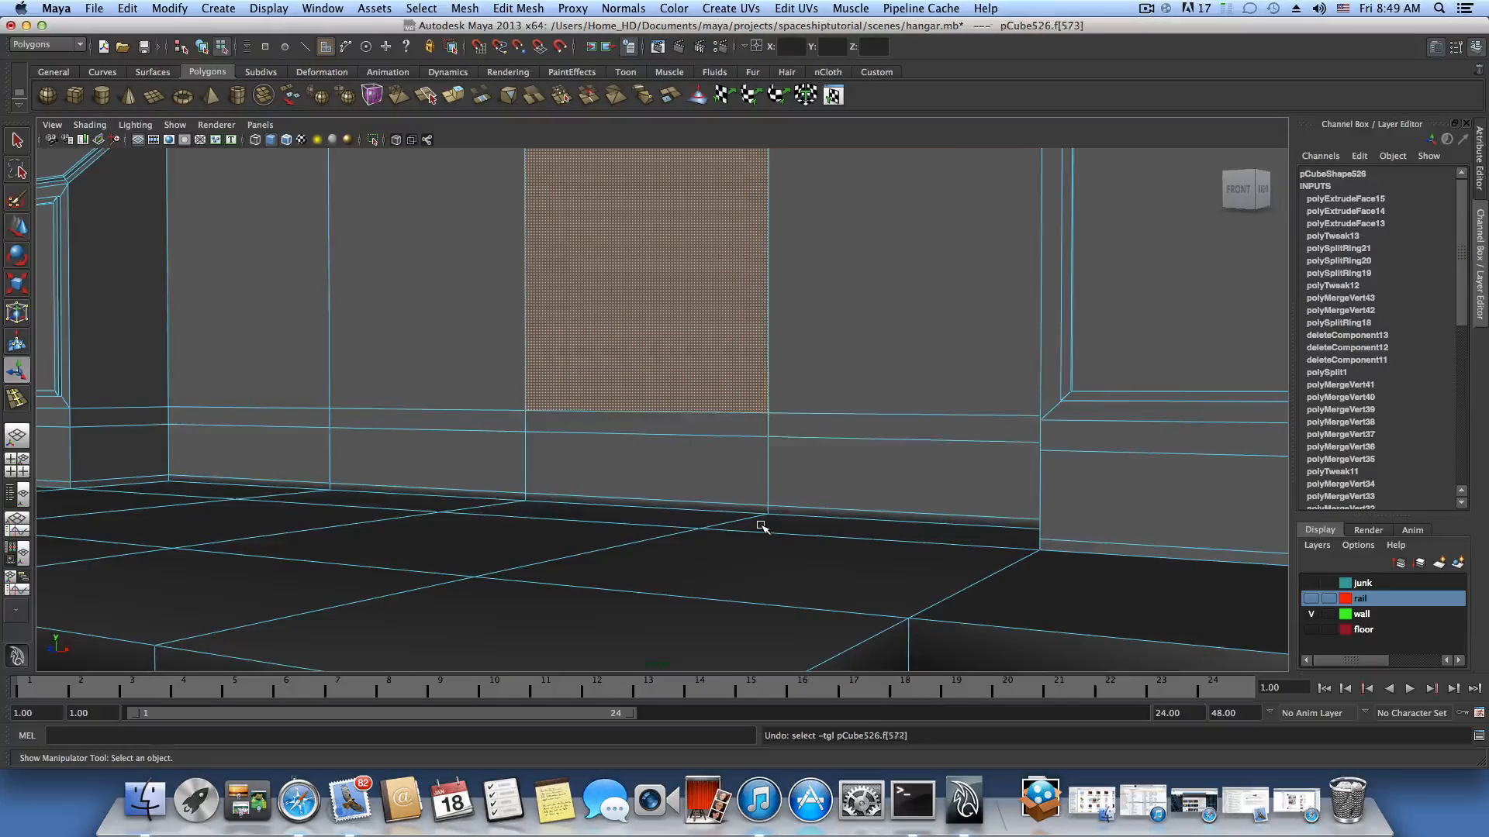
key(z)
key(z)
key(z)
key(z)
key(z)
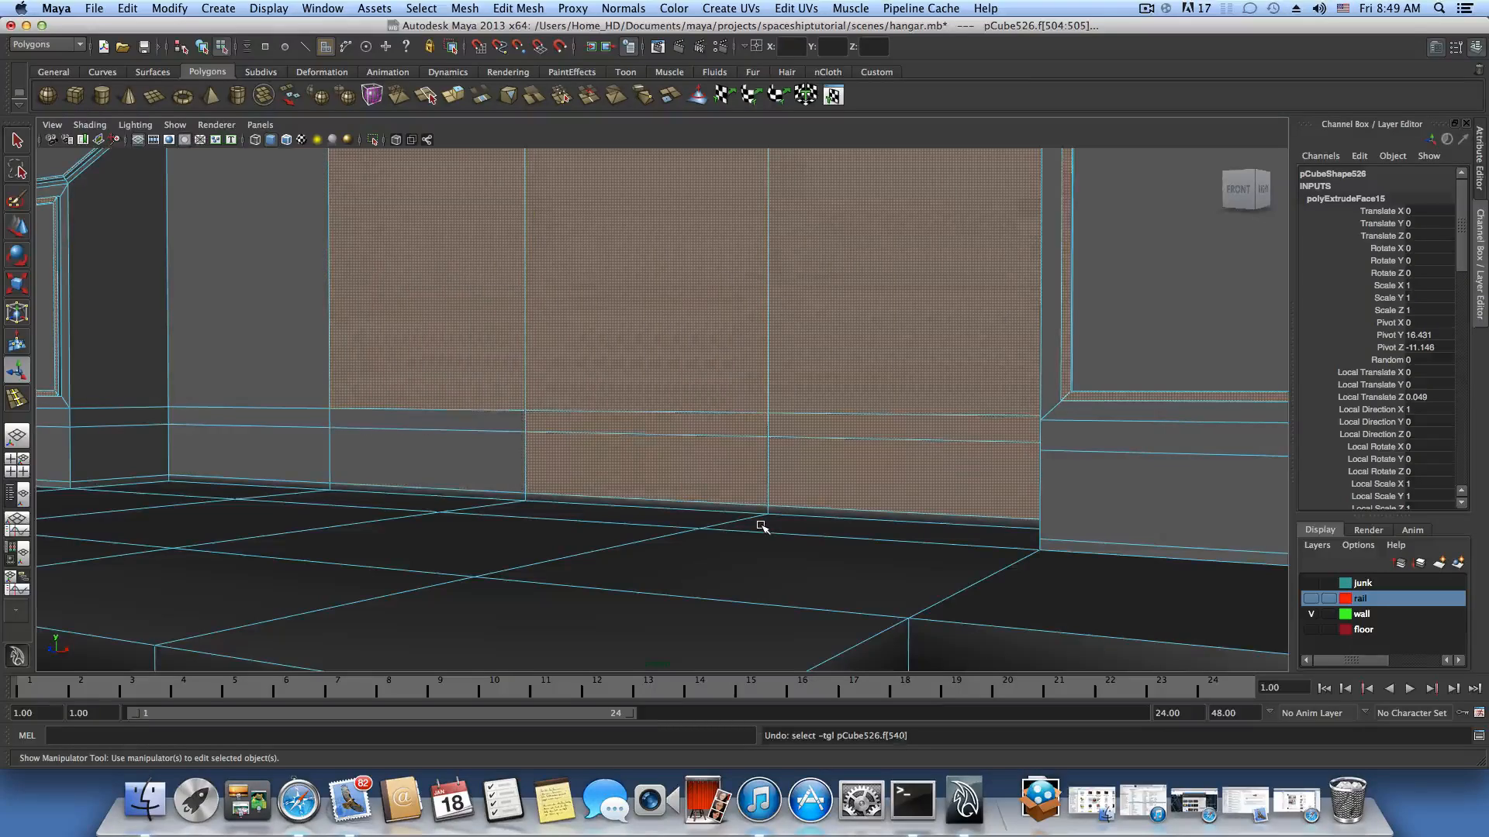
key(z)
key(z)
key(z)
key(z)
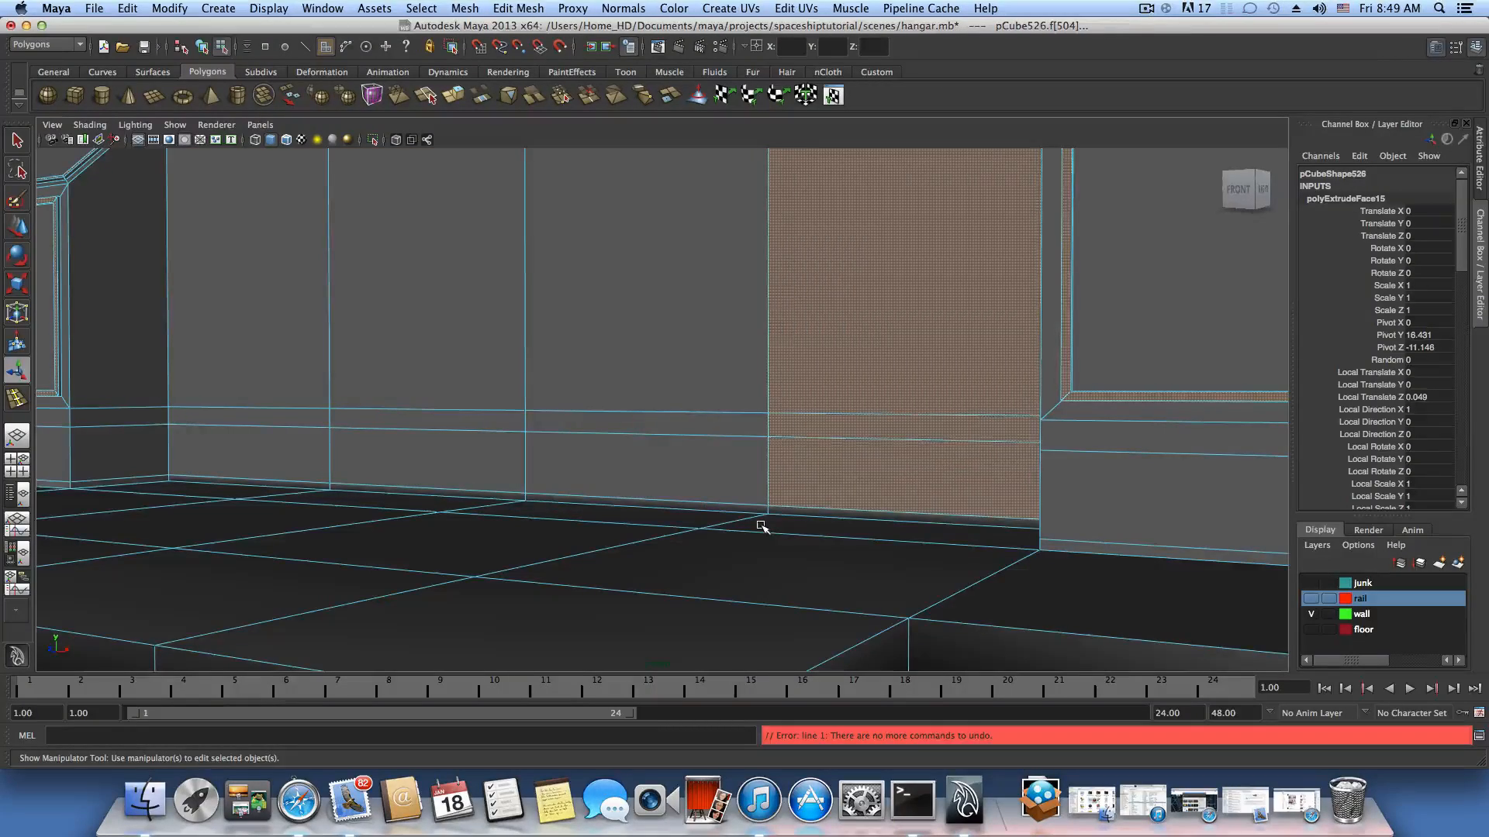
alt+drag(762, 528, 738, 545)
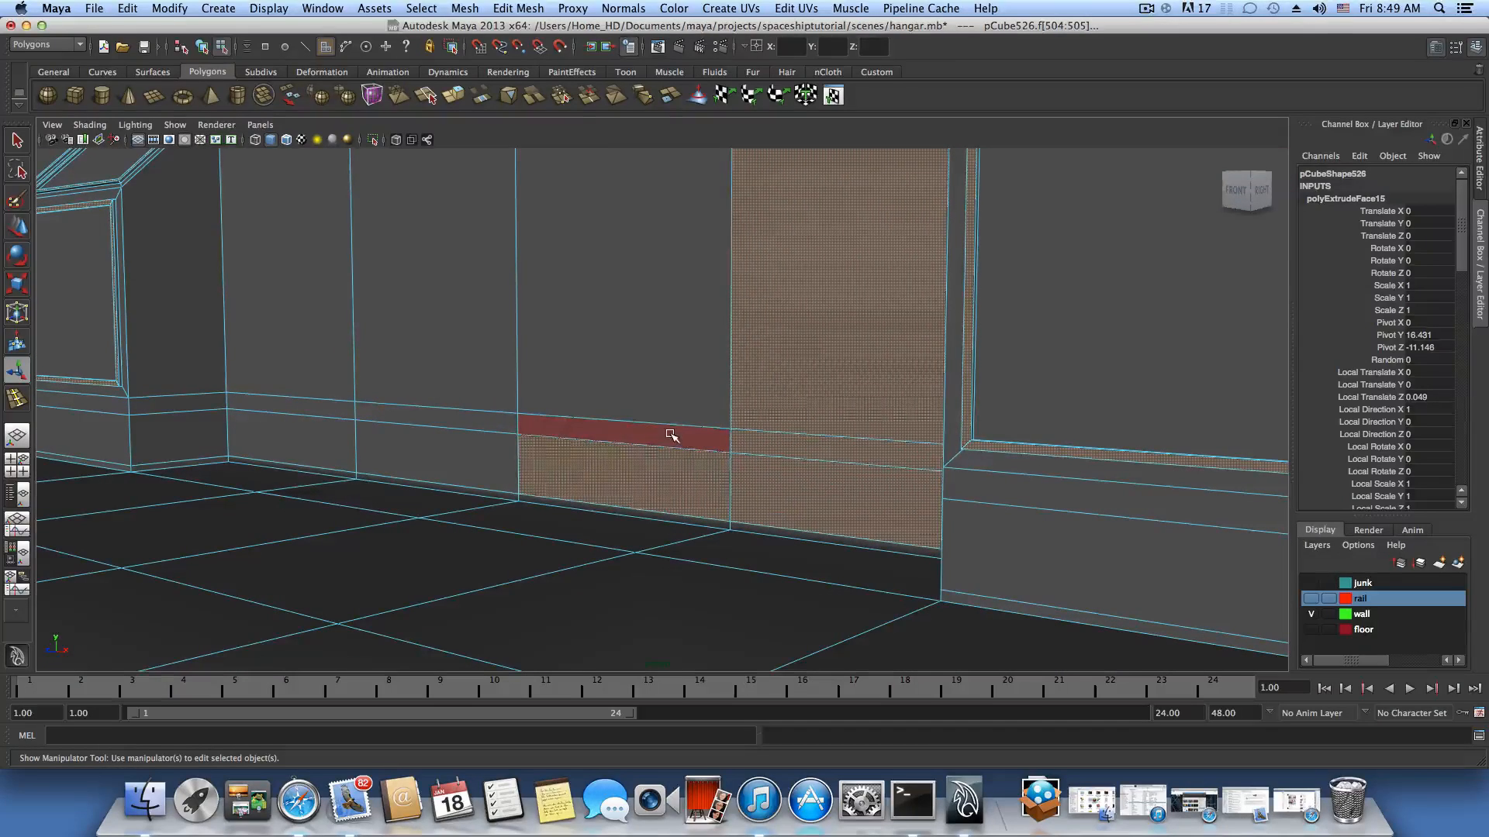
shift+click(655, 382)
shift+click(432, 415)
shift+click(433, 448)
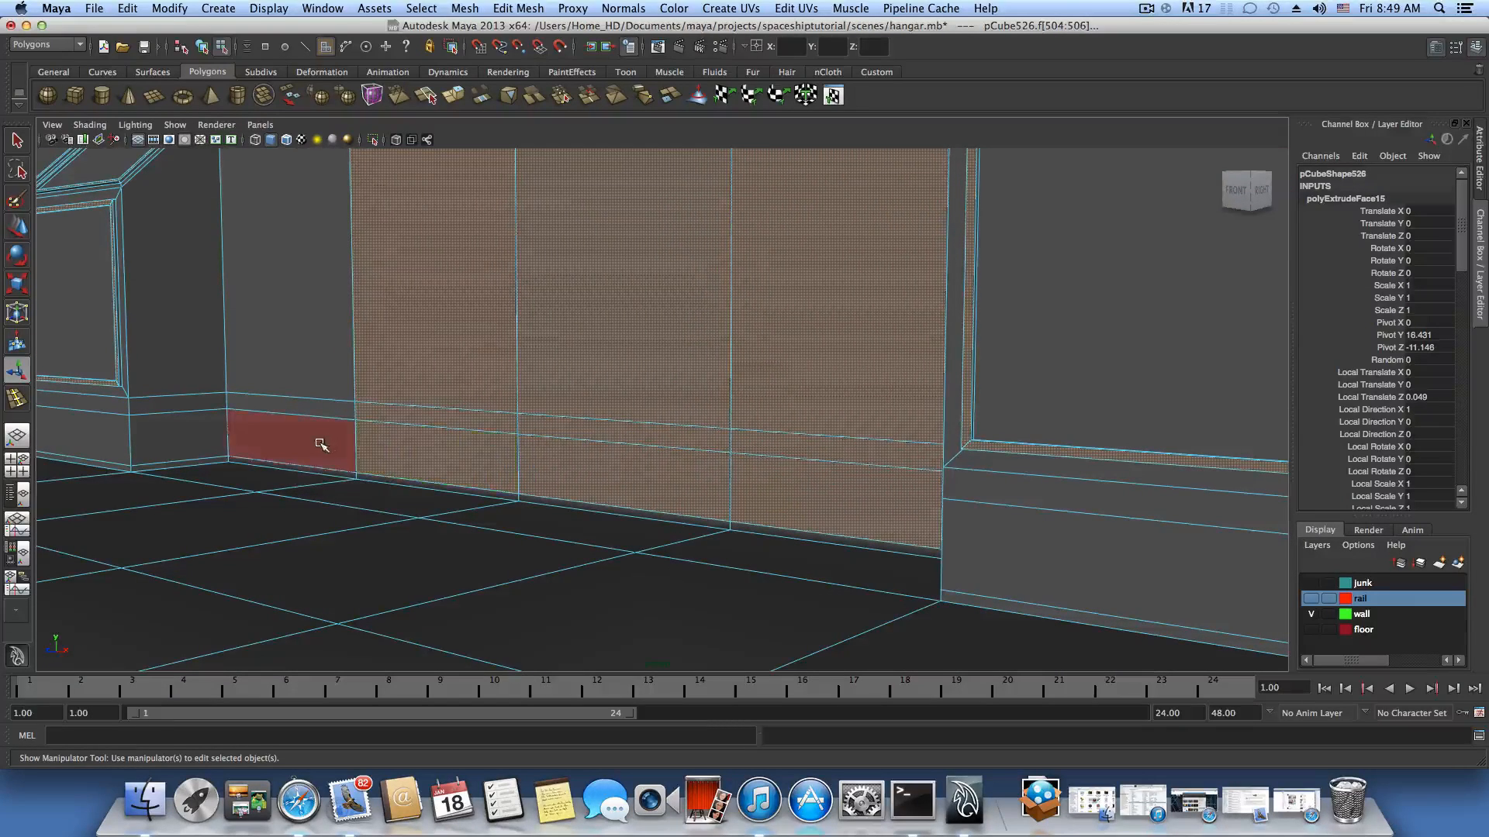
shift+click(322, 442)
alt+drag(426, 422, 449, 505)
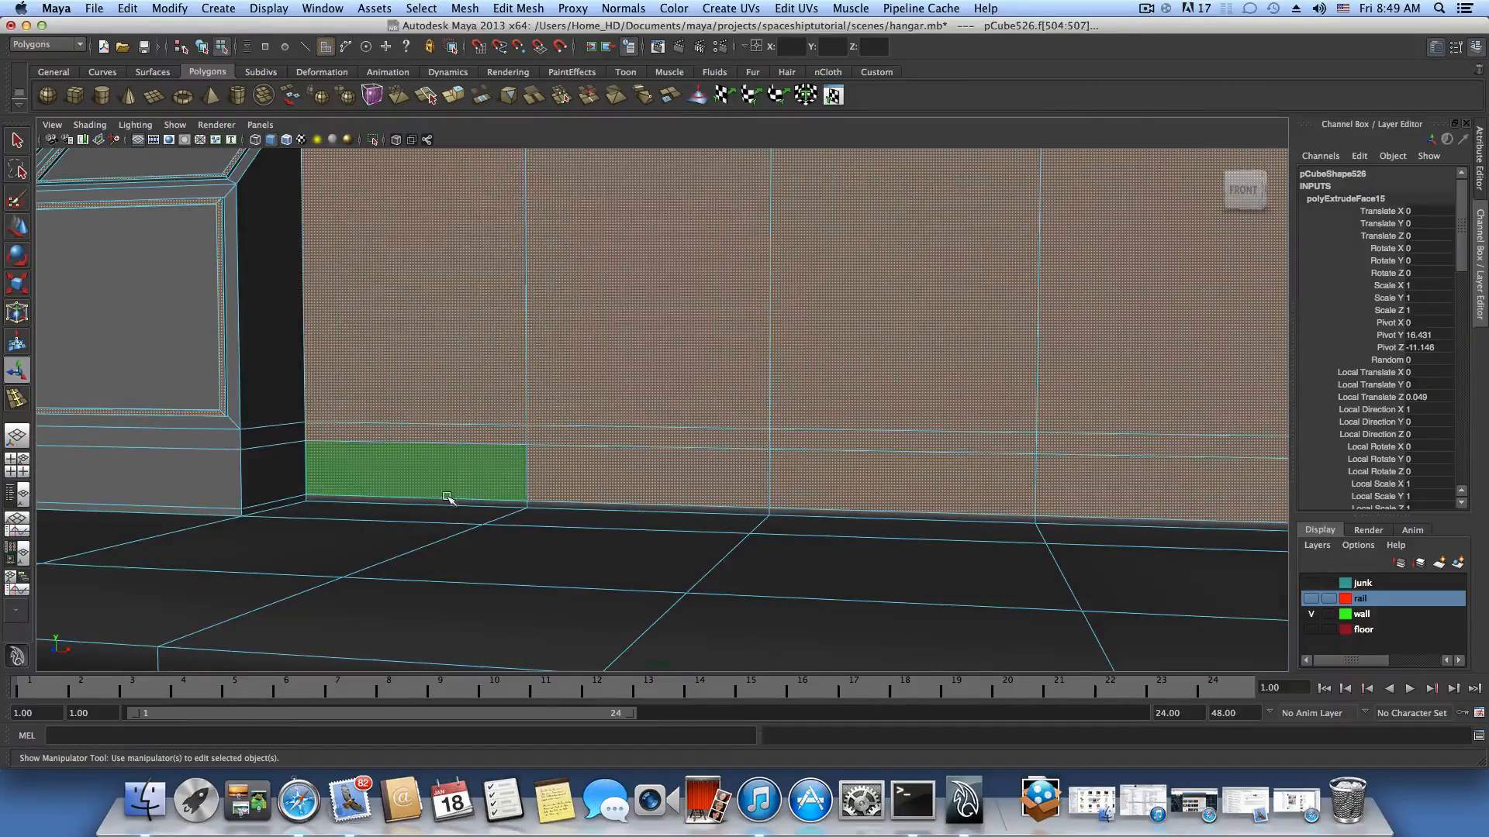
shift+click(449, 504)
shift+click(560, 505)
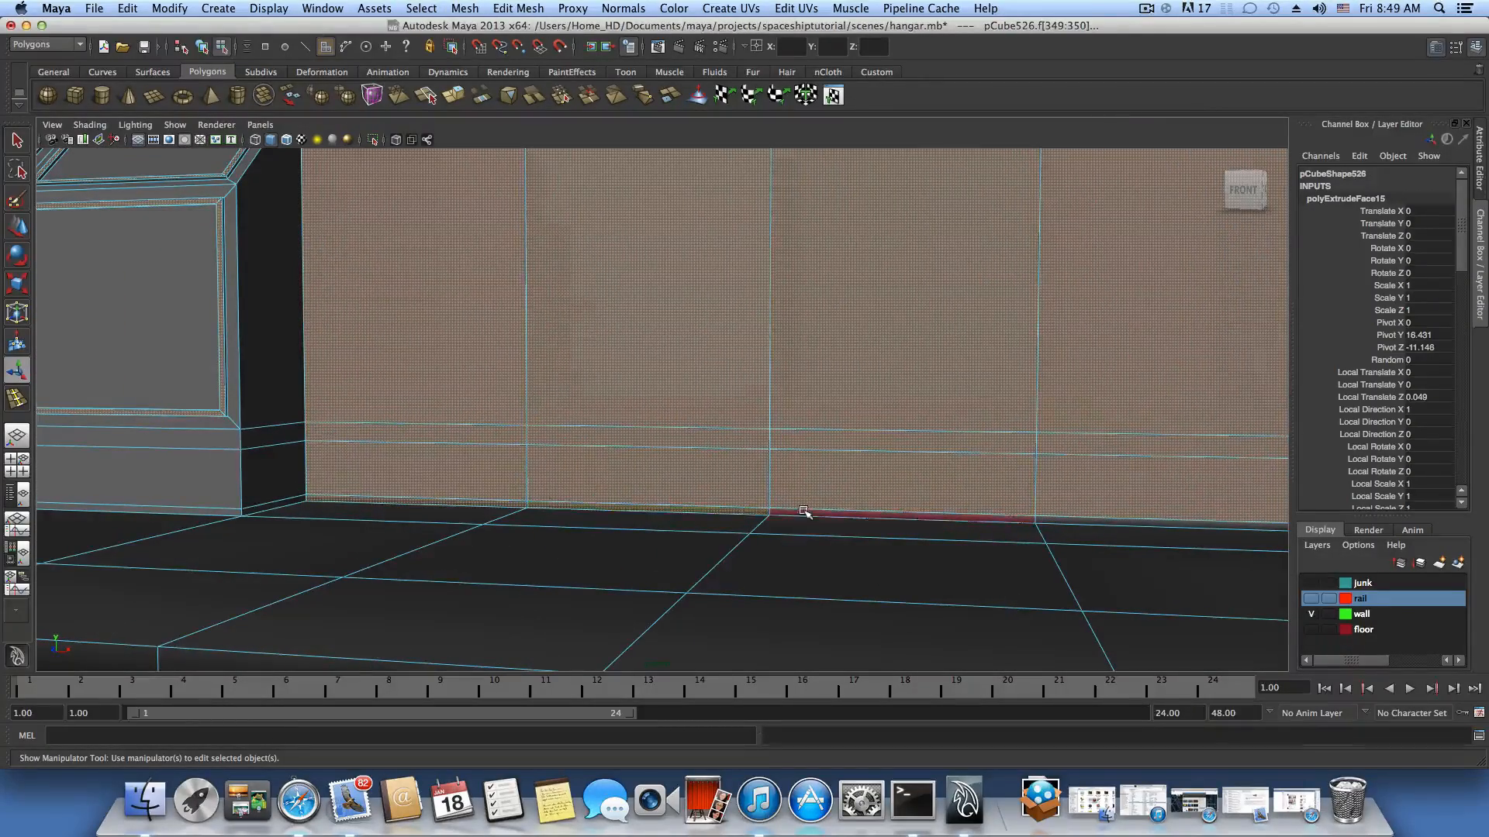
alt+drag(1066, 528, 695, 470)
click(664, 495)
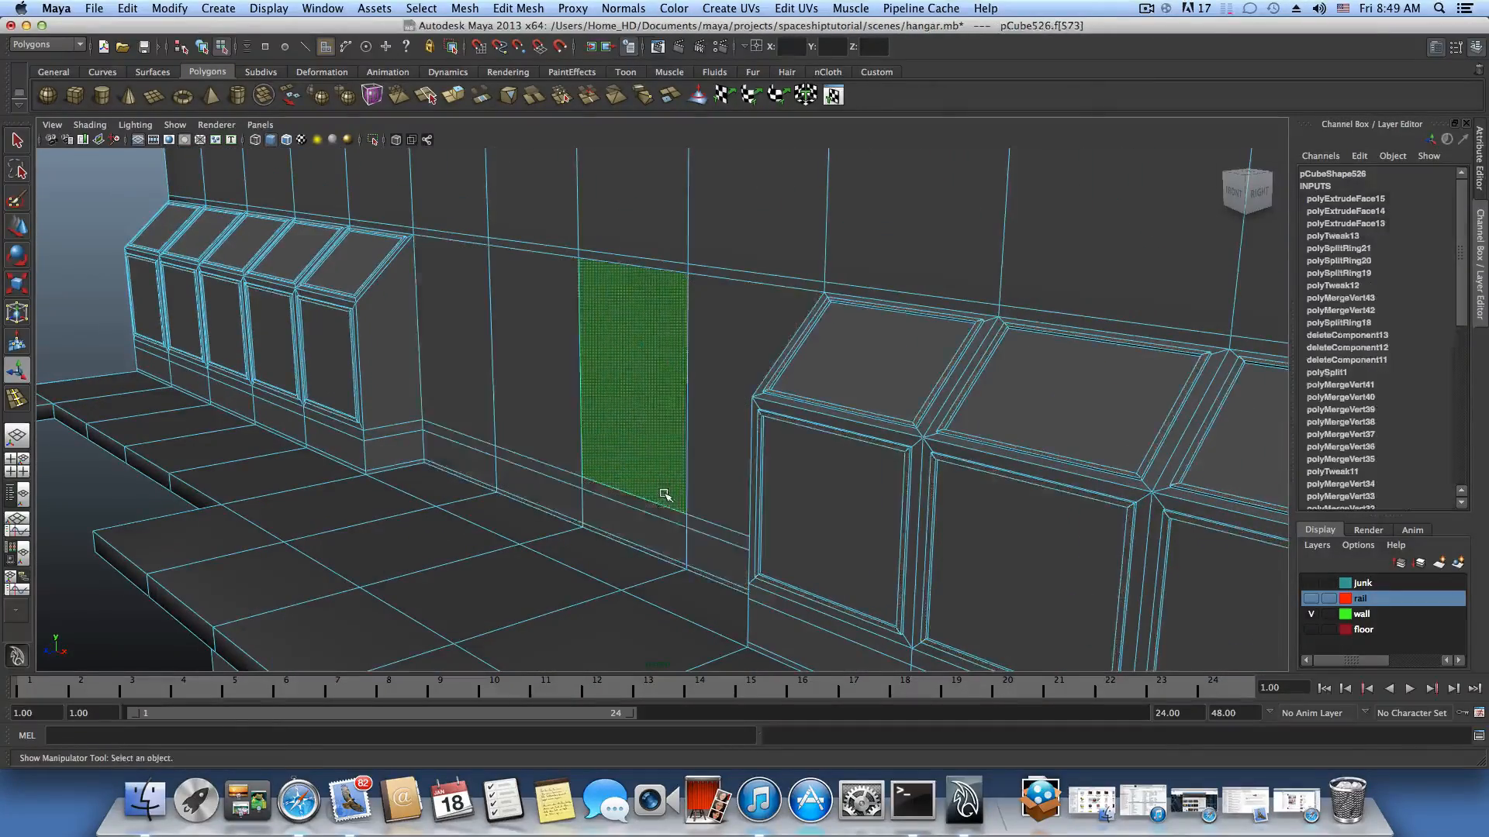
Select all the wall faces between the two panelled blocks, down to the thin strip along the balcony floor.
click(714, 577)
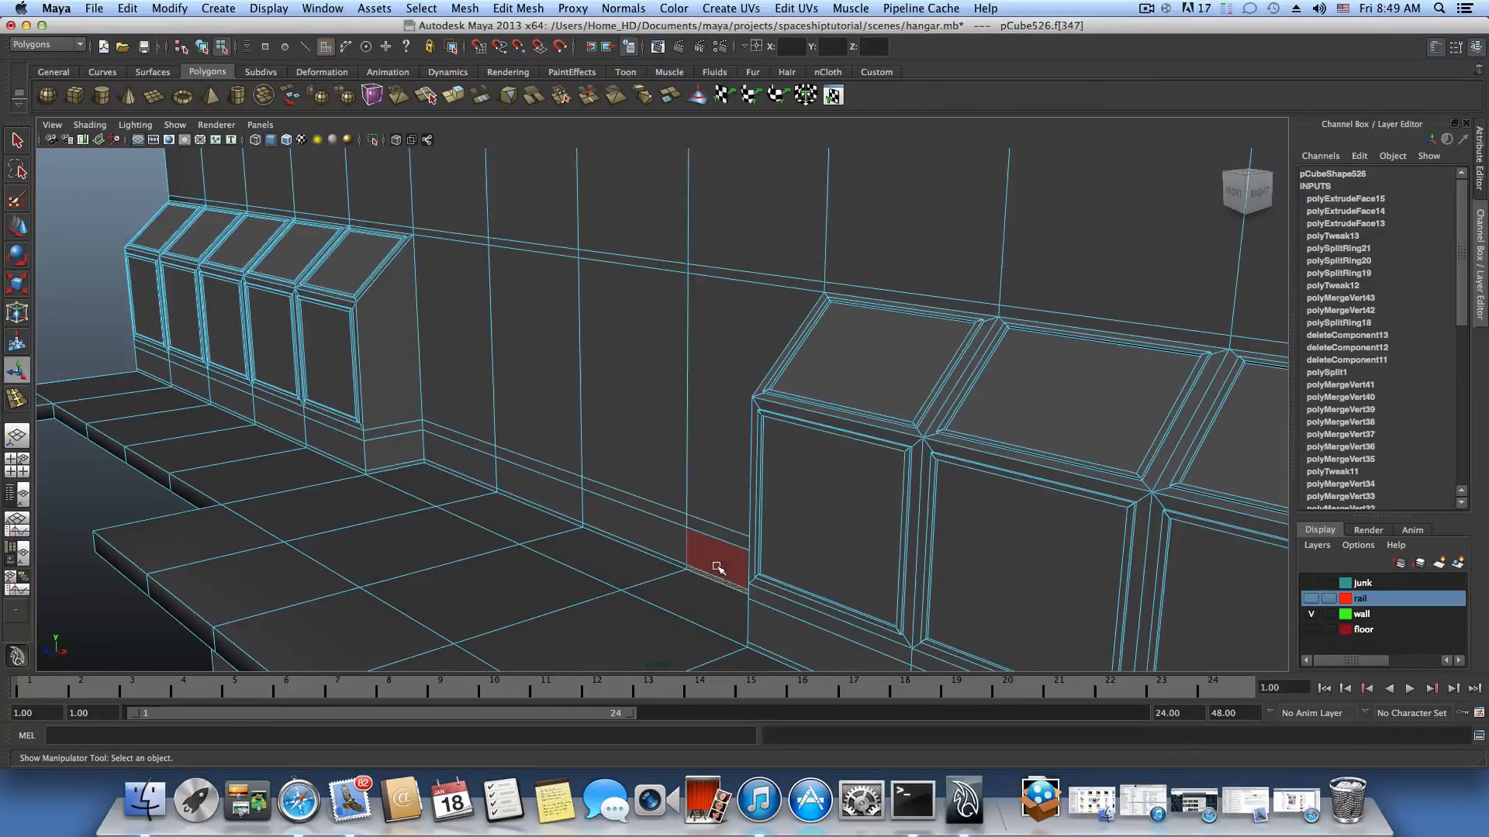
shift+click(708, 486)
shift+click(663, 487)
shift+click(647, 533)
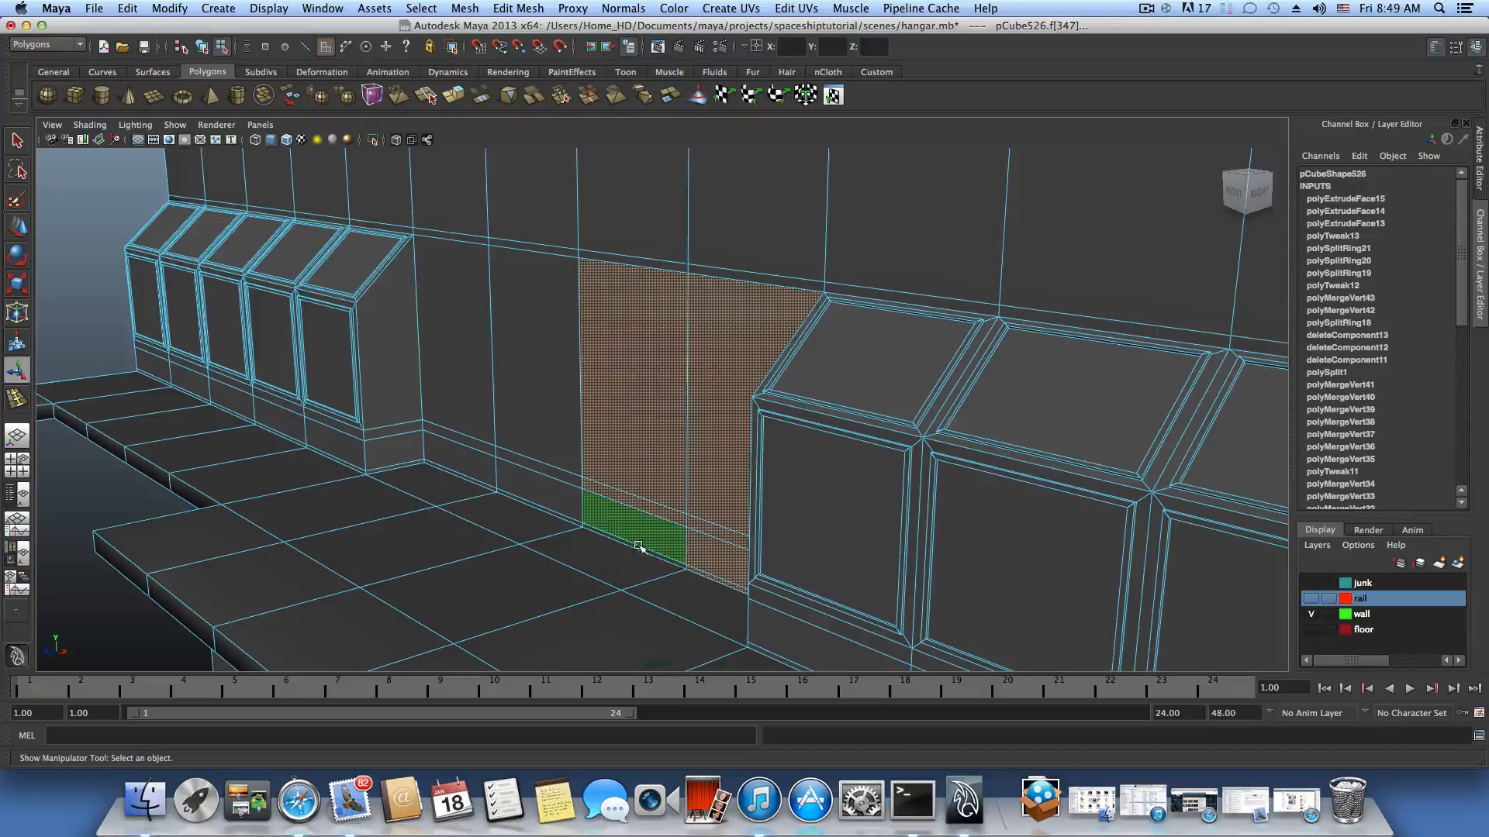
shift+click(638, 548)
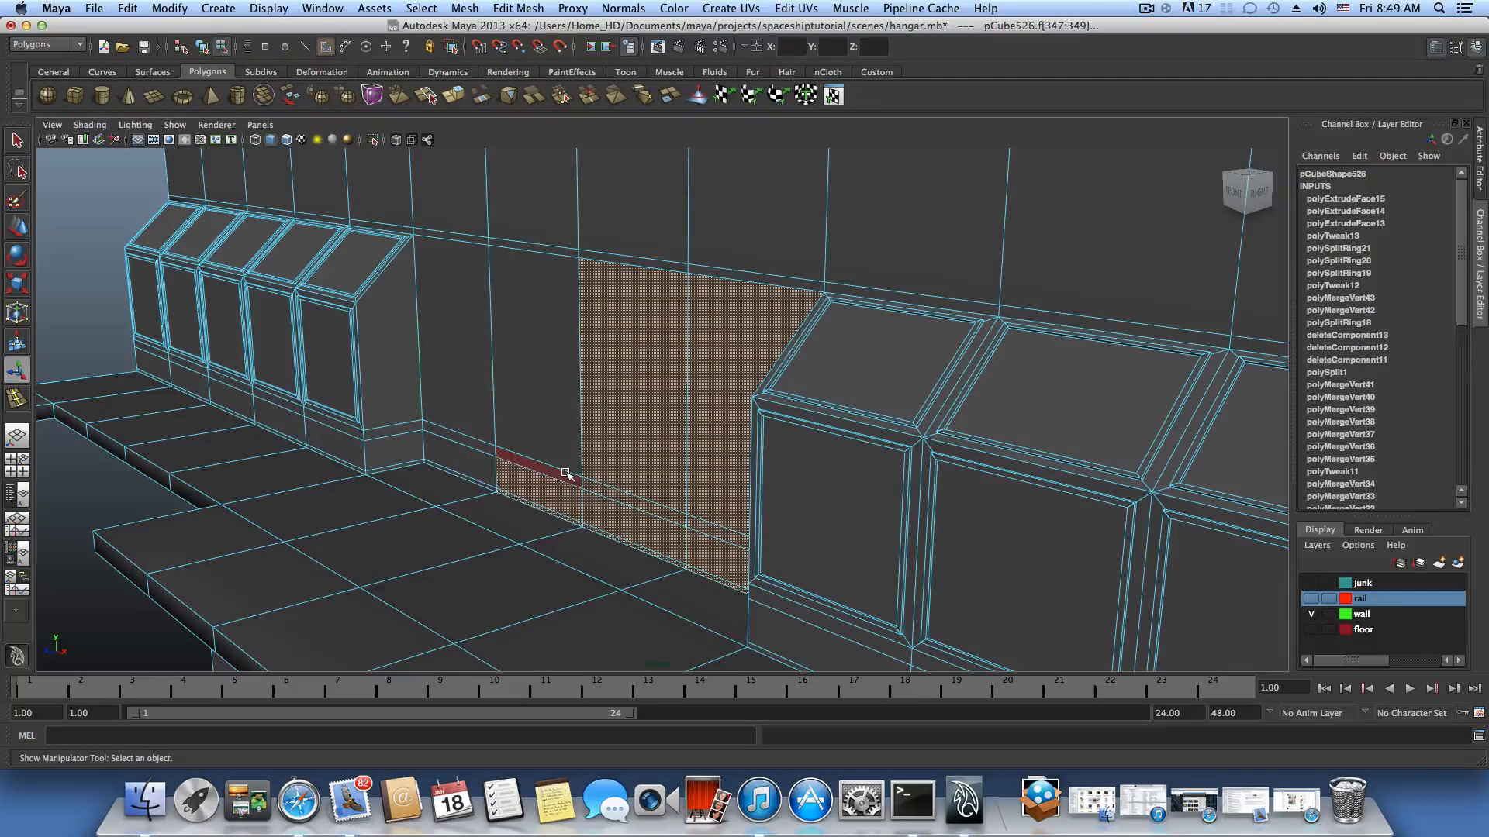
shift+click(555, 440)
shift+click(481, 426)
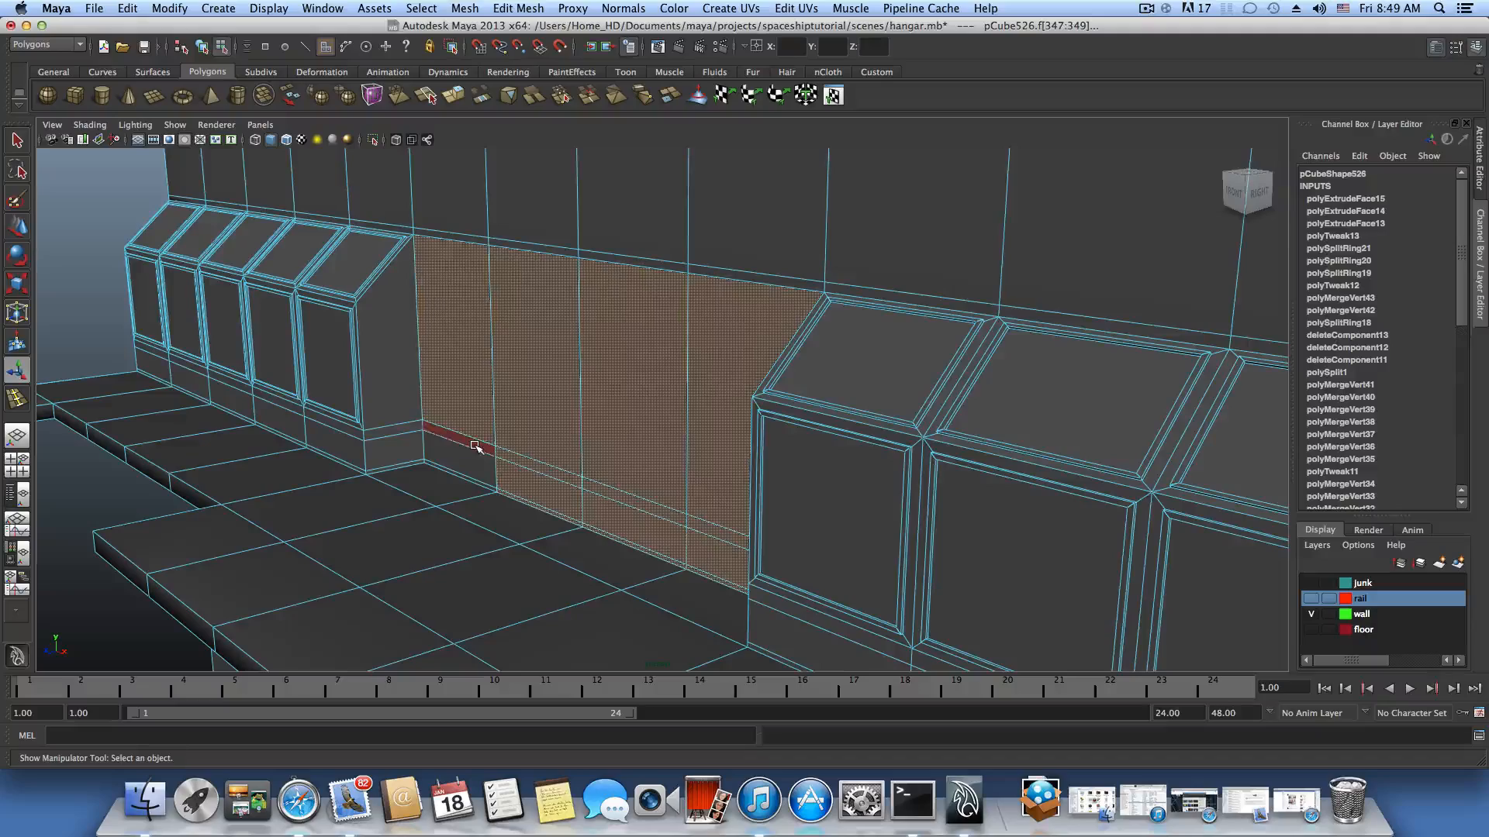
Extrude the selected wall faces backward into the wall to a local Z translation of -3.475.
alt+drag(525, 505, 578, 532)
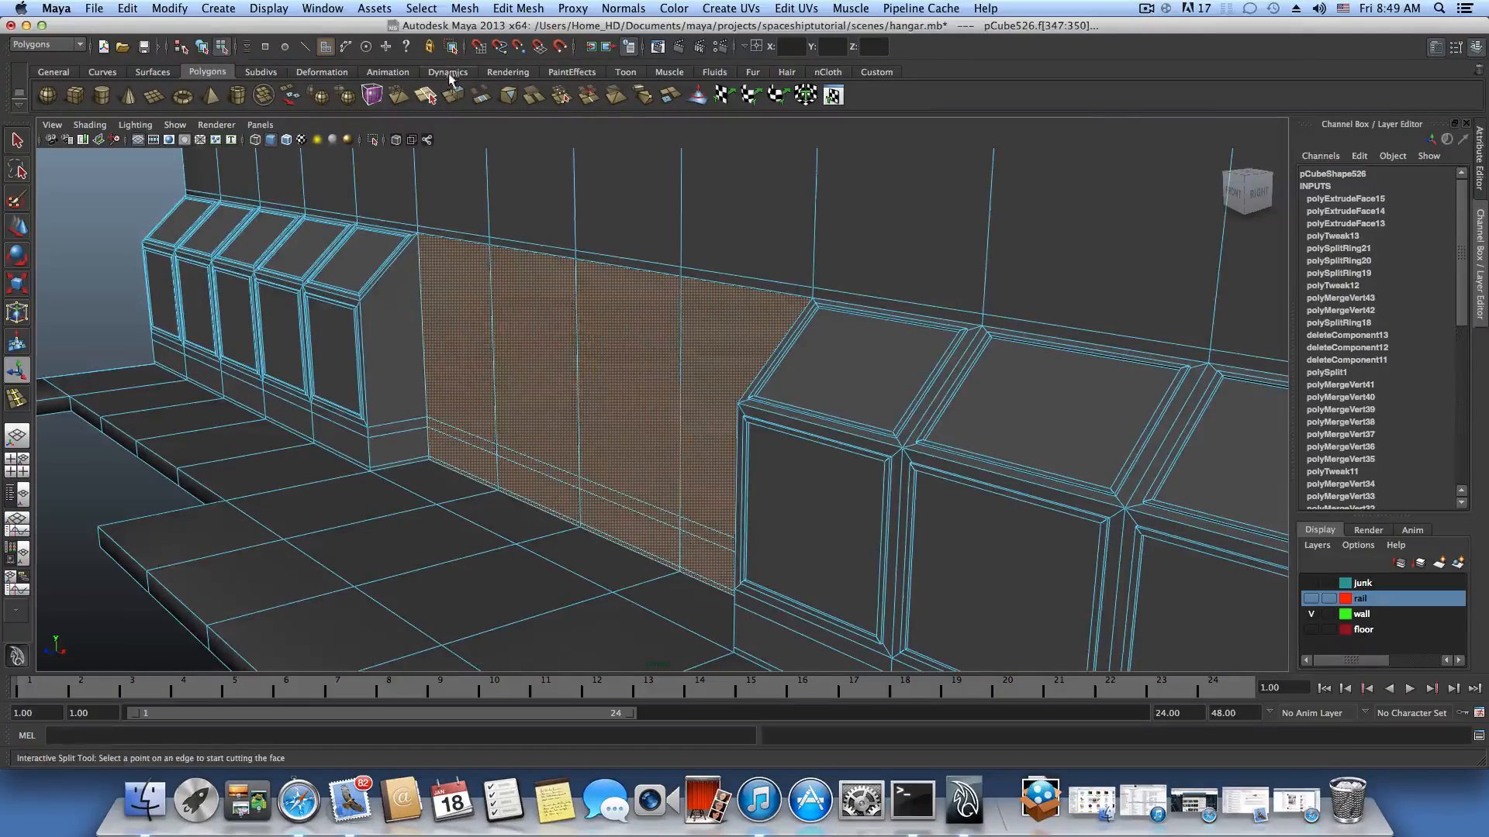
click(455, 94)
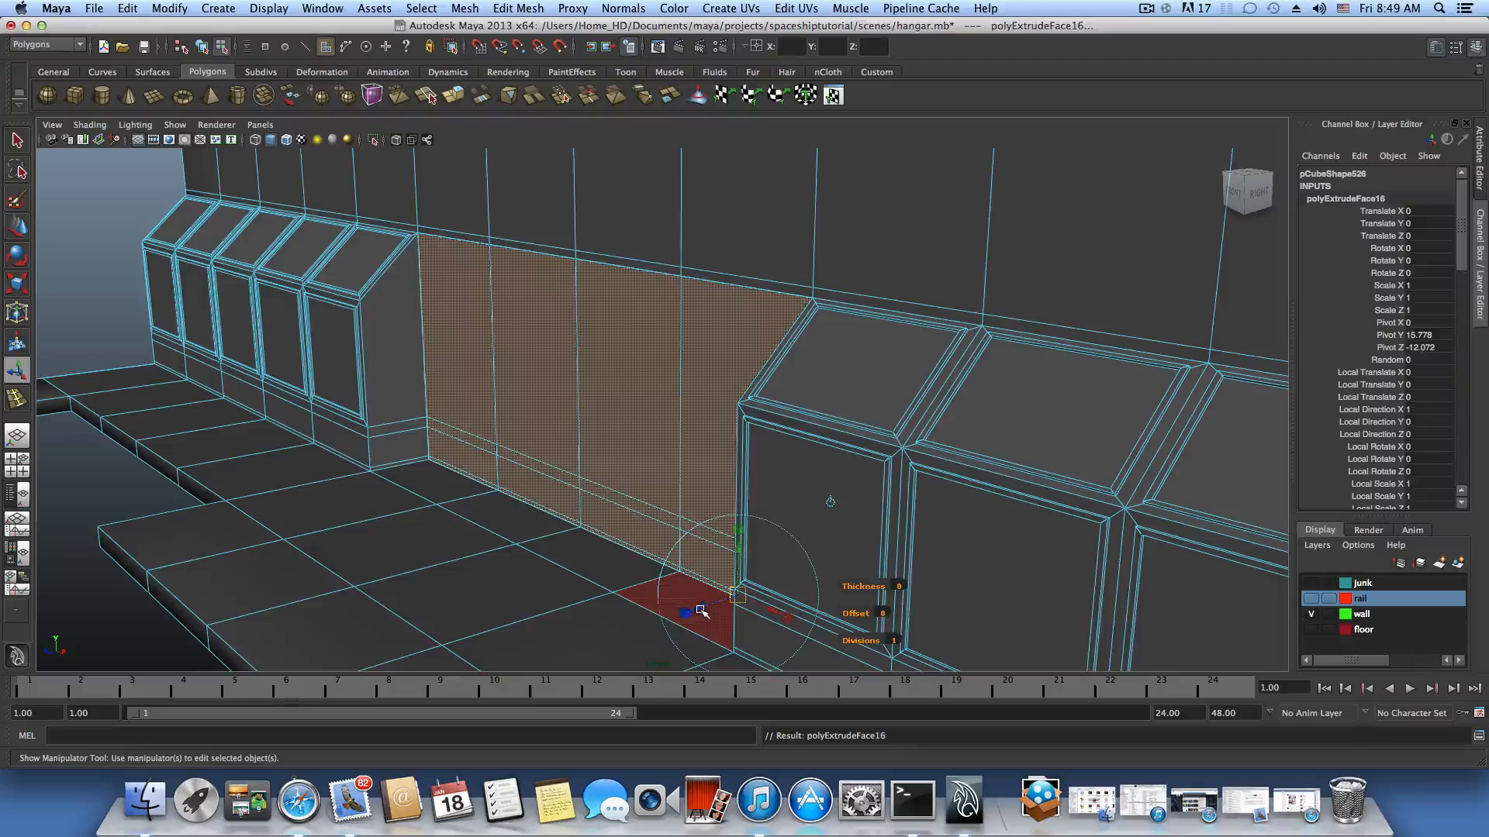
drag(701, 611, 777, 567)
alt+drag(829, 573, 672, 599)
drag(527, 544, 501, 479)
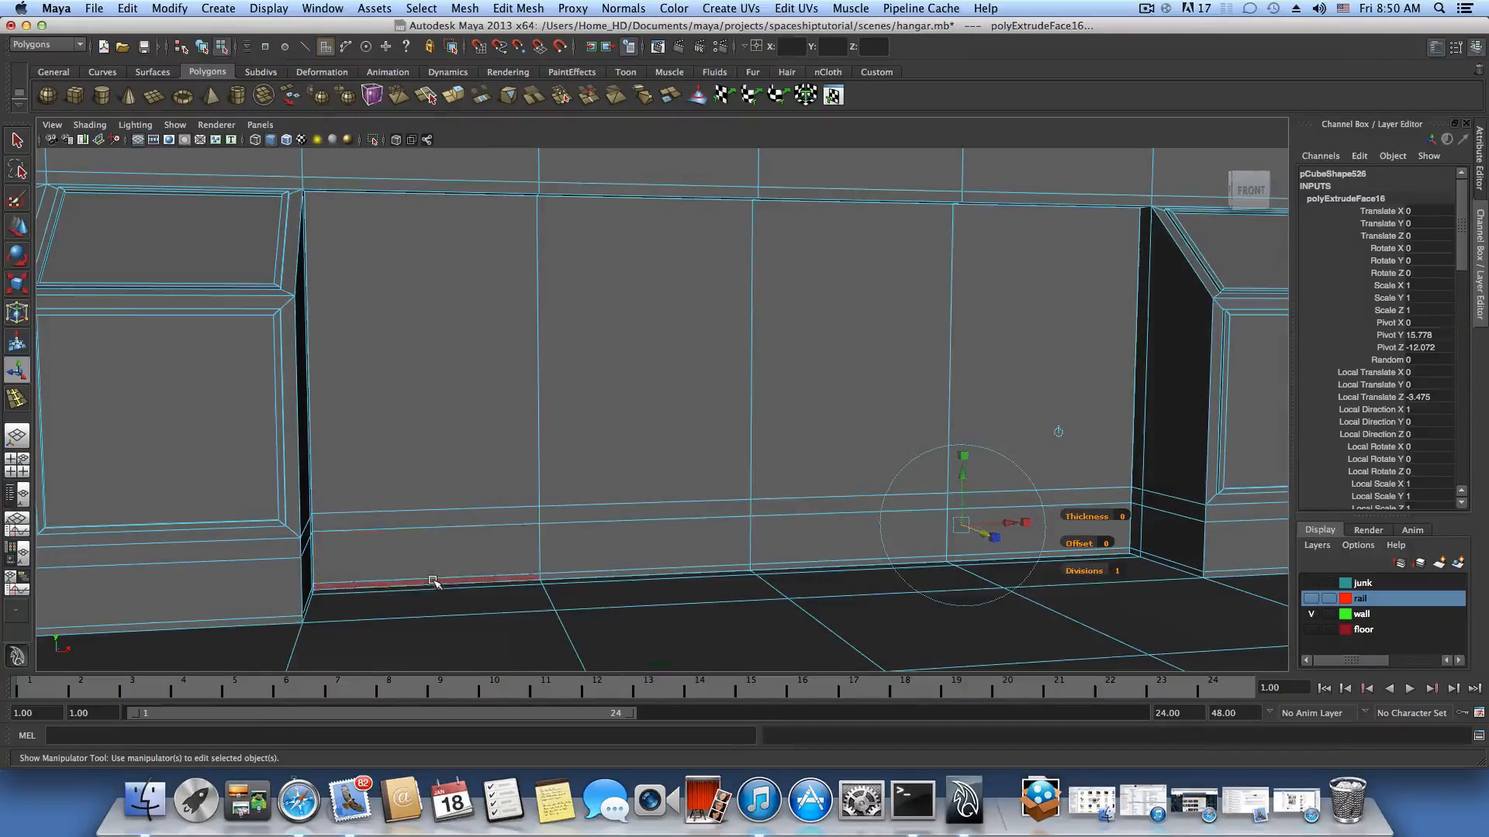
Examine the new recess extrusion from the side and front, along with the neighbouring panelled blocks.
alt+drag(628, 545, 674, 489)
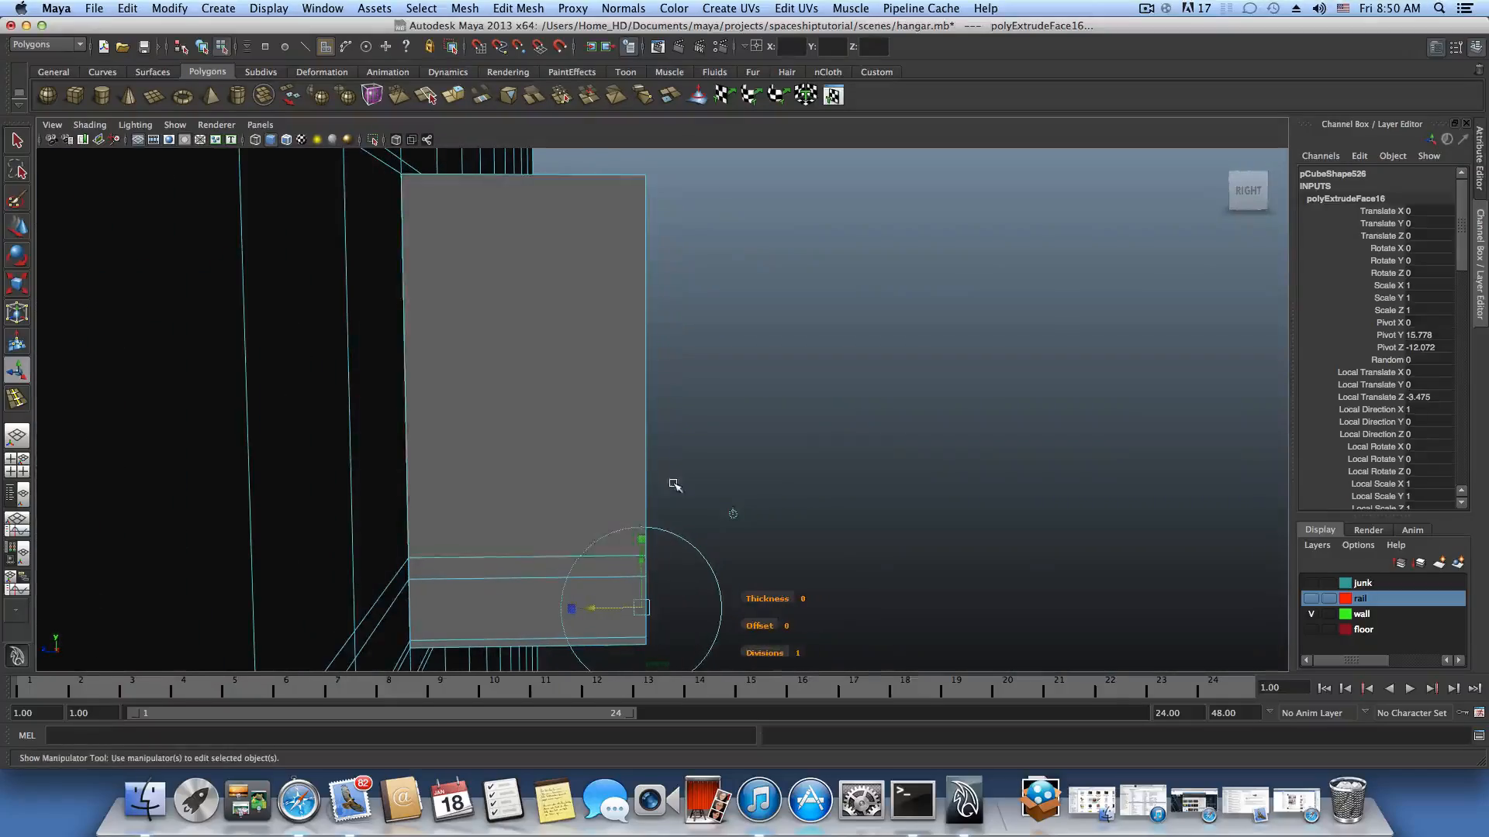
alt+drag(532, 515, 548, 463)
alt+drag(475, 508, 499, 542)
alt+drag(605, 536, 982, 458)
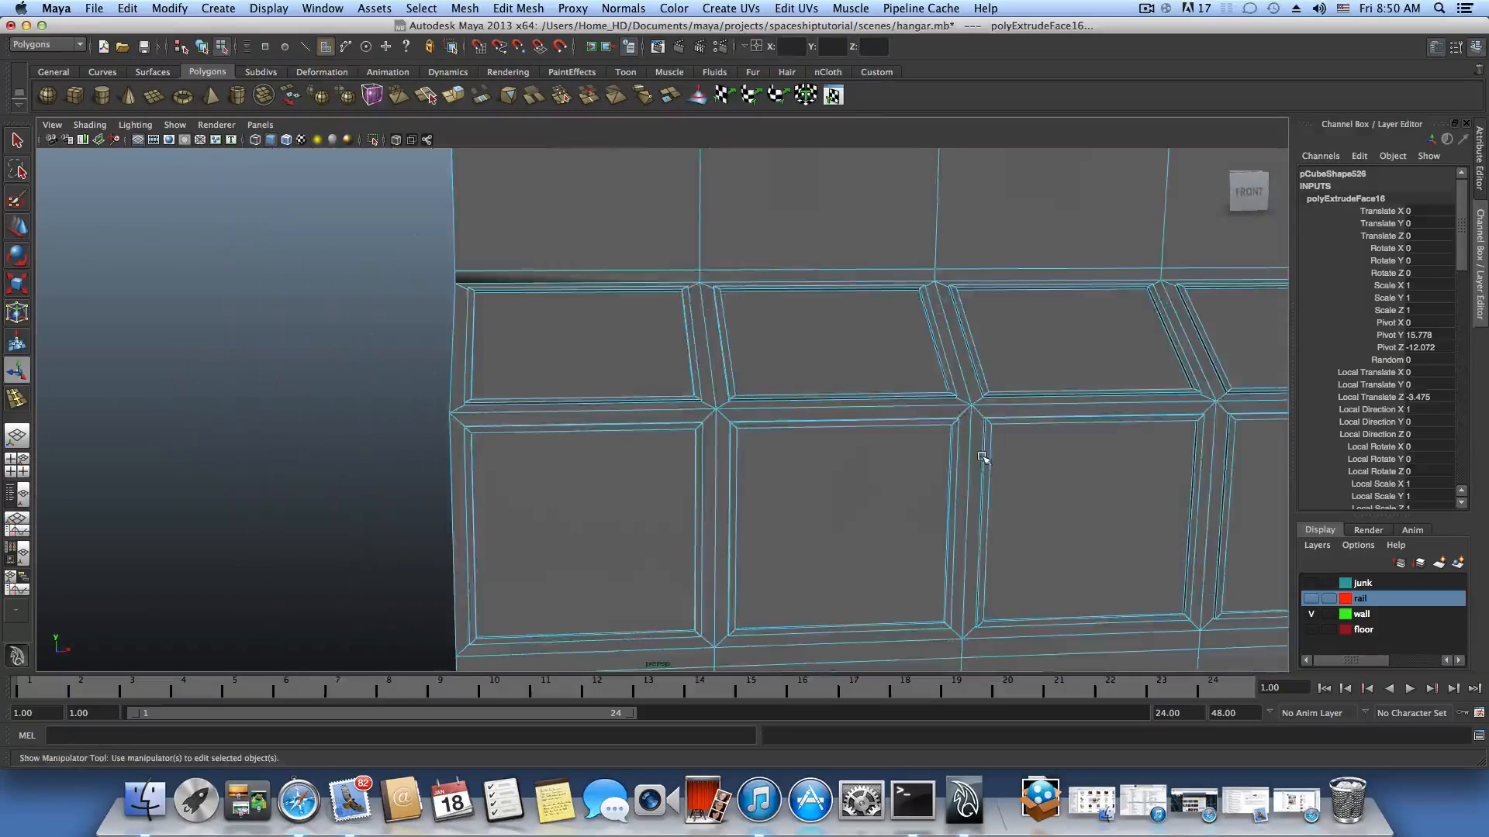
alt+drag(583, 290, 814, 472)
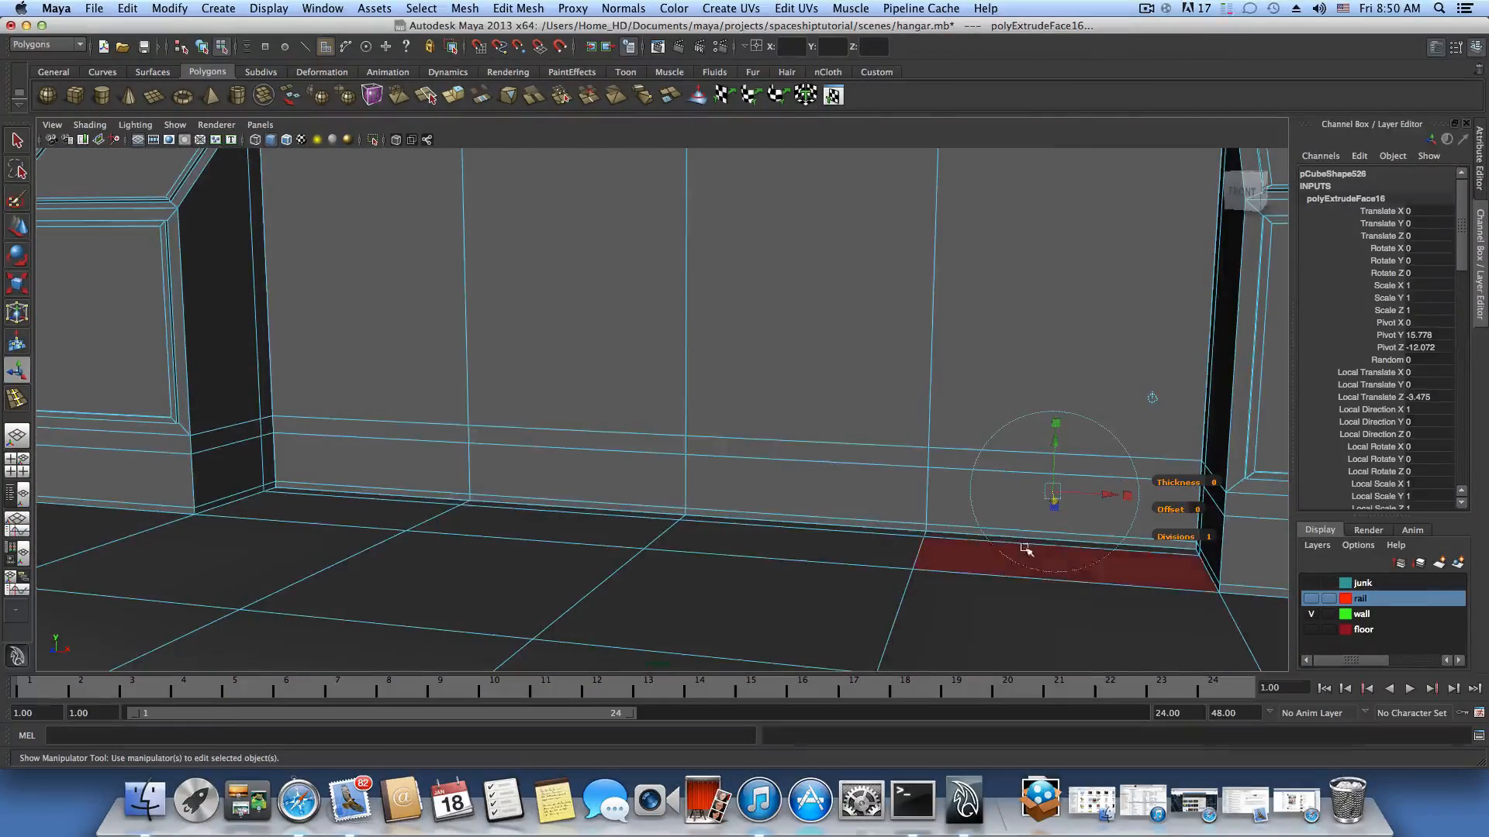
Select all the wall faces closing off the recess between the two panelled blocks, down to the thin floor strip, and delete them.
click(975, 537)
click(960, 532)
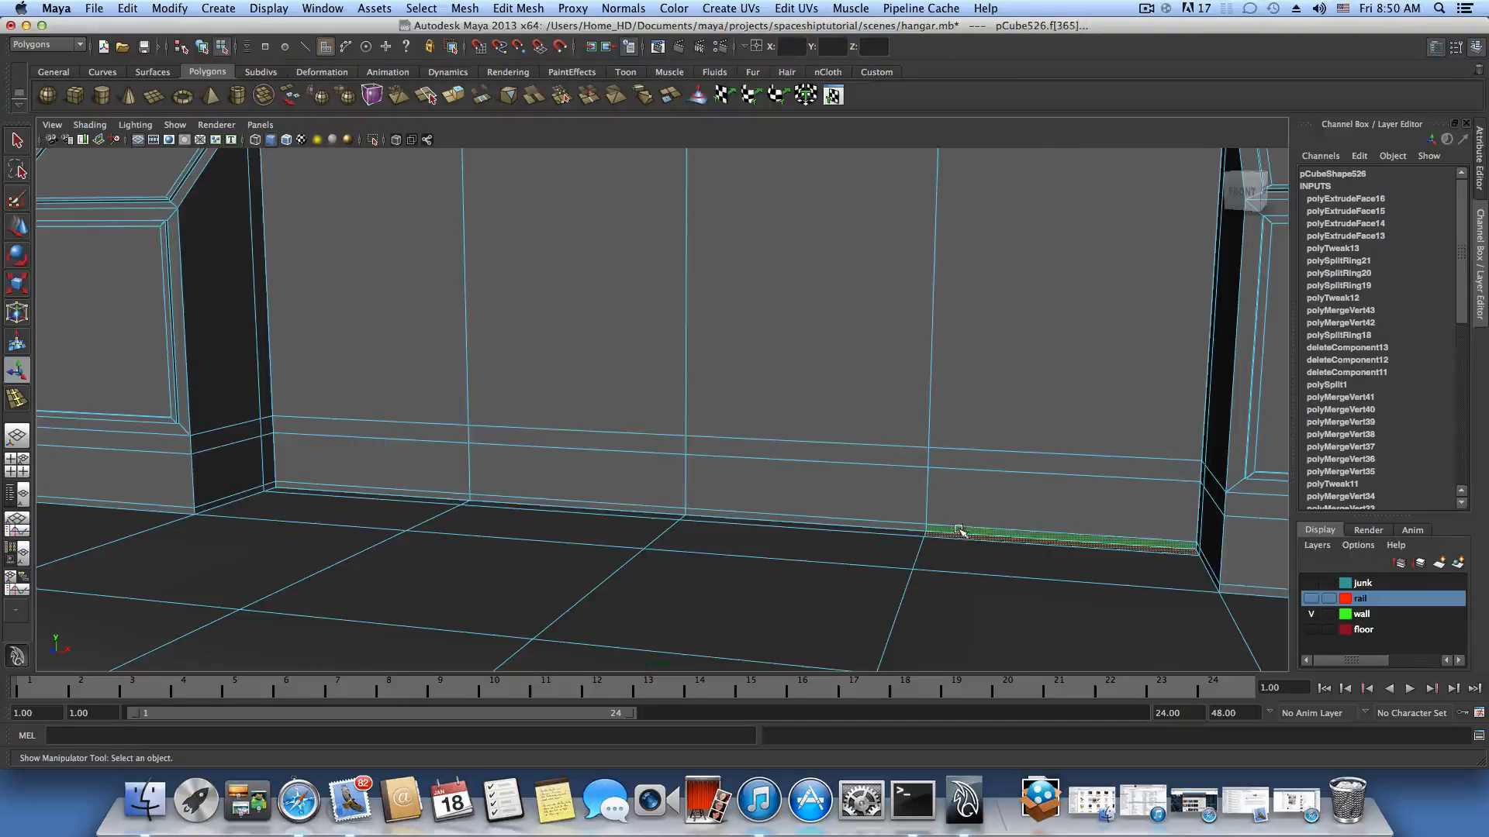
click(954, 534)
alt+right_drag(807, 514, 909, 524)
click(296, 521)
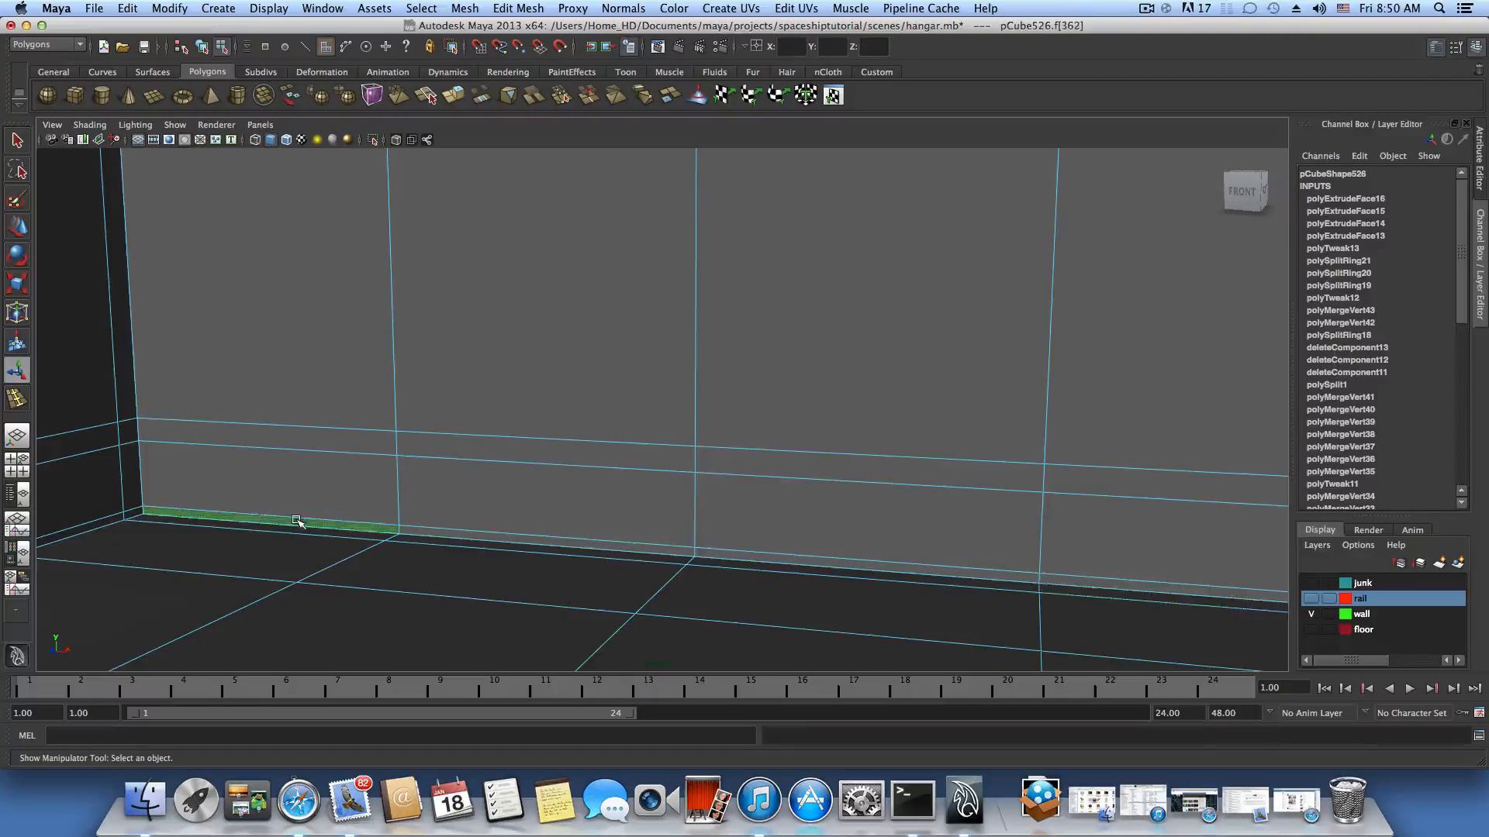
shift+click(419, 530)
shift+click(431, 507)
shift+click(340, 470)
shift+click(364, 443)
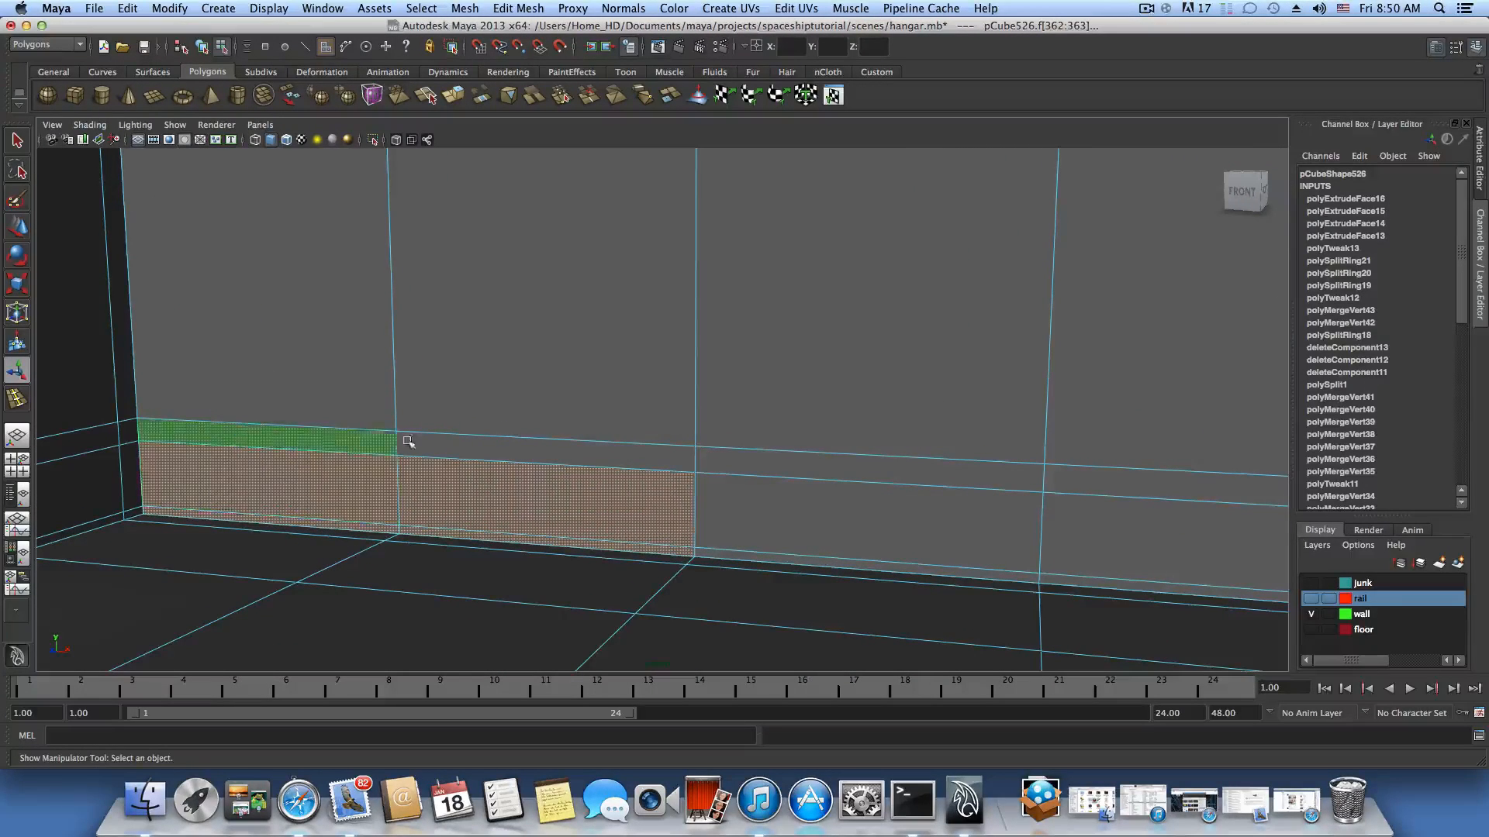
shift+click(409, 442)
shift+click(362, 375)
shift+click(748, 412)
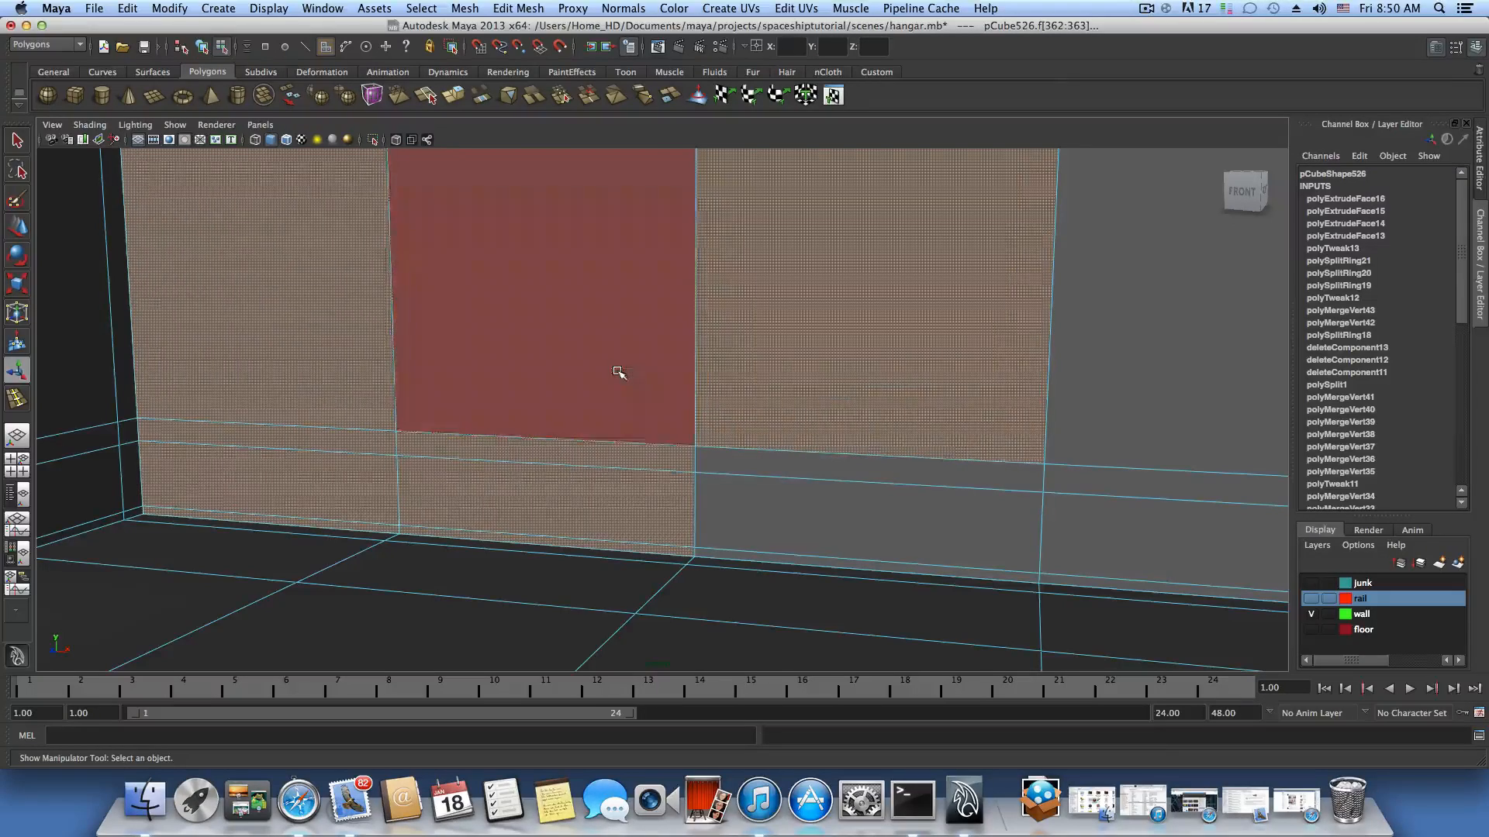
shift+click(618, 372)
shift+click(747, 470)
shift+click(915, 565)
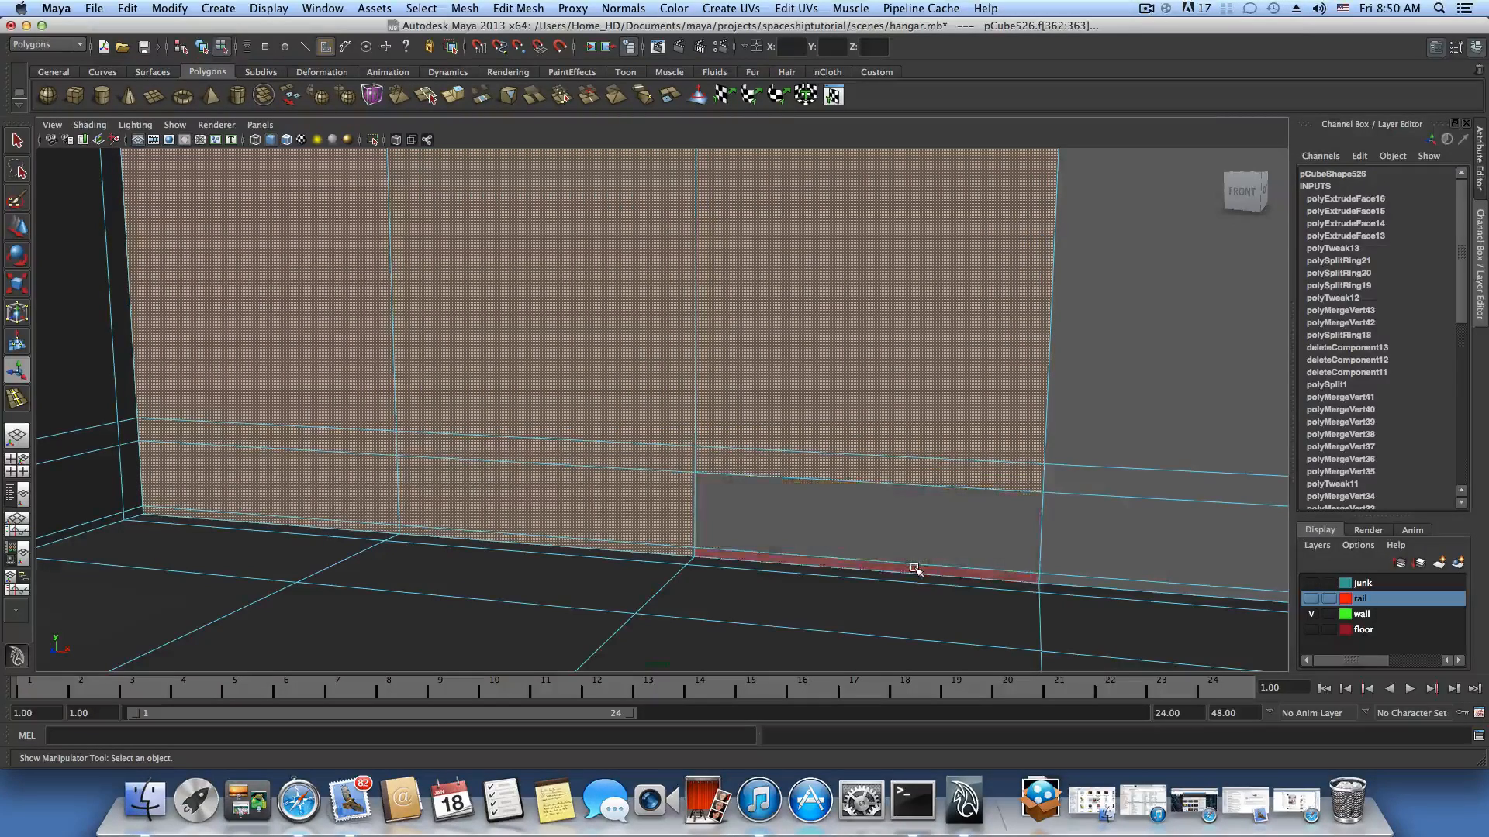
alt+middle_drag(1120, 516, 917, 587)
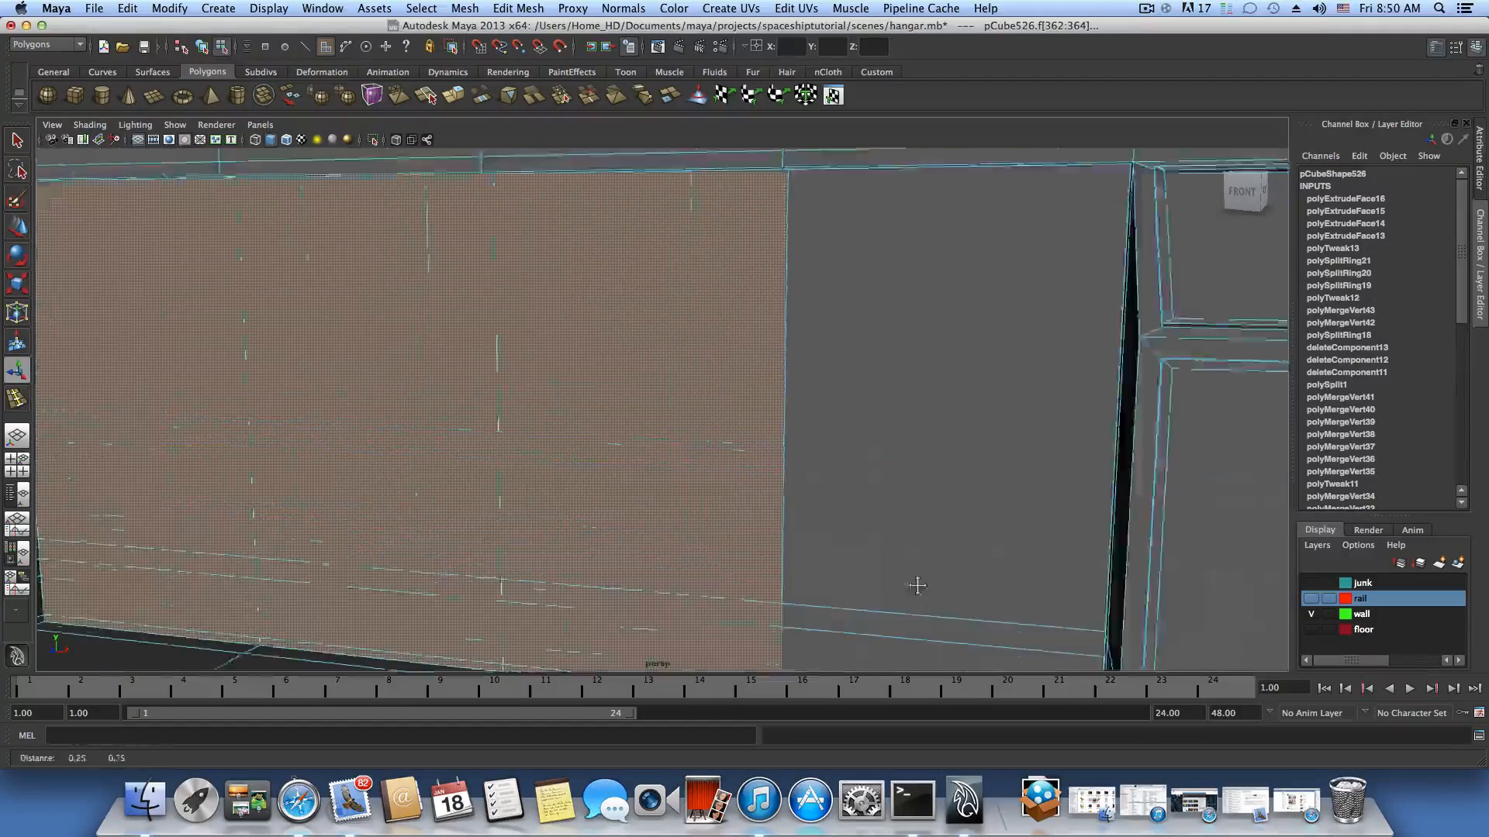
alt+right_drag(917, 588, 877, 519)
alt+drag(877, 519, 874, 577)
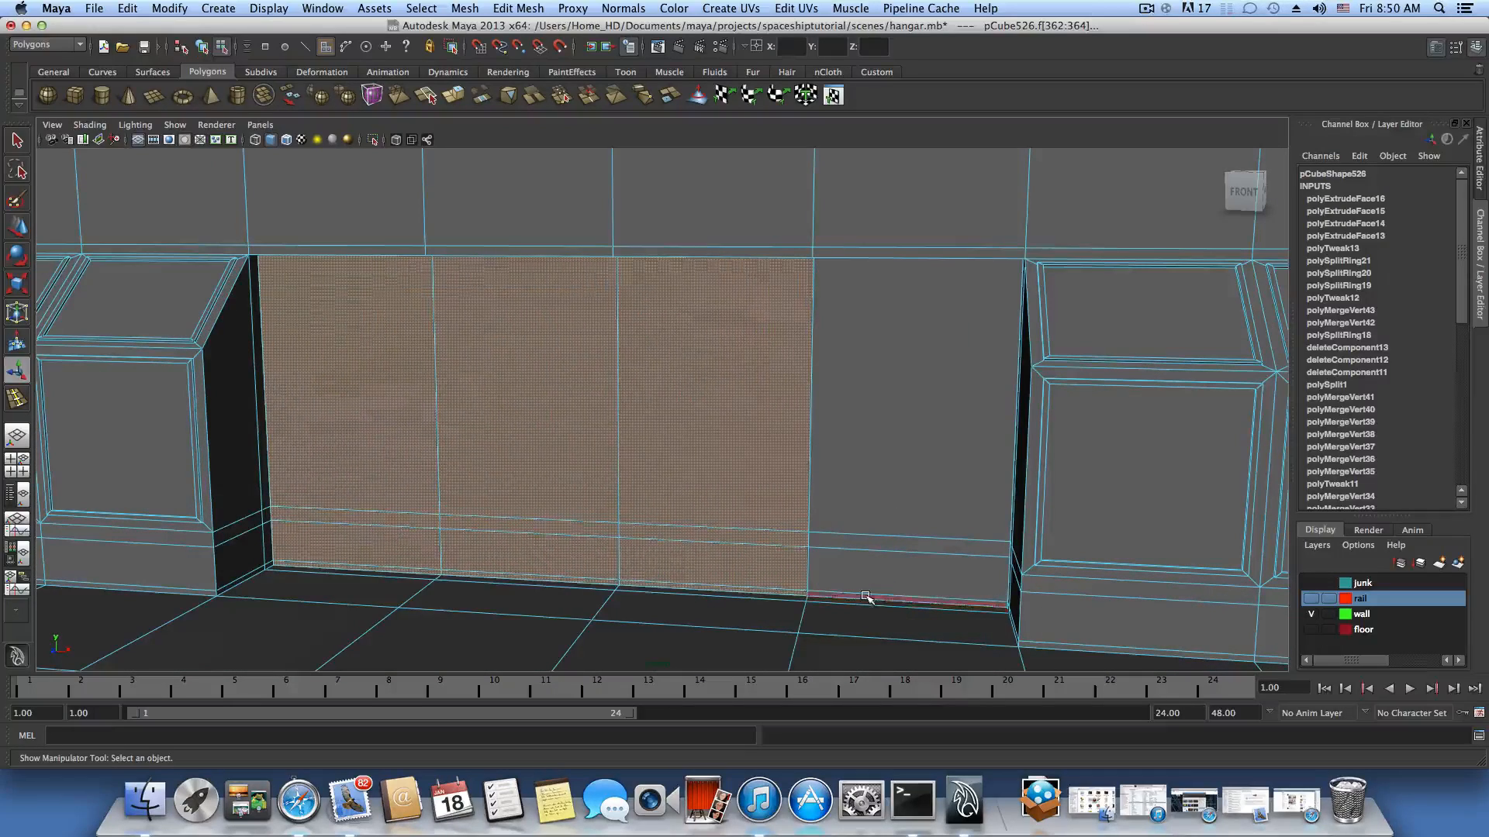
shift+click(868, 574)
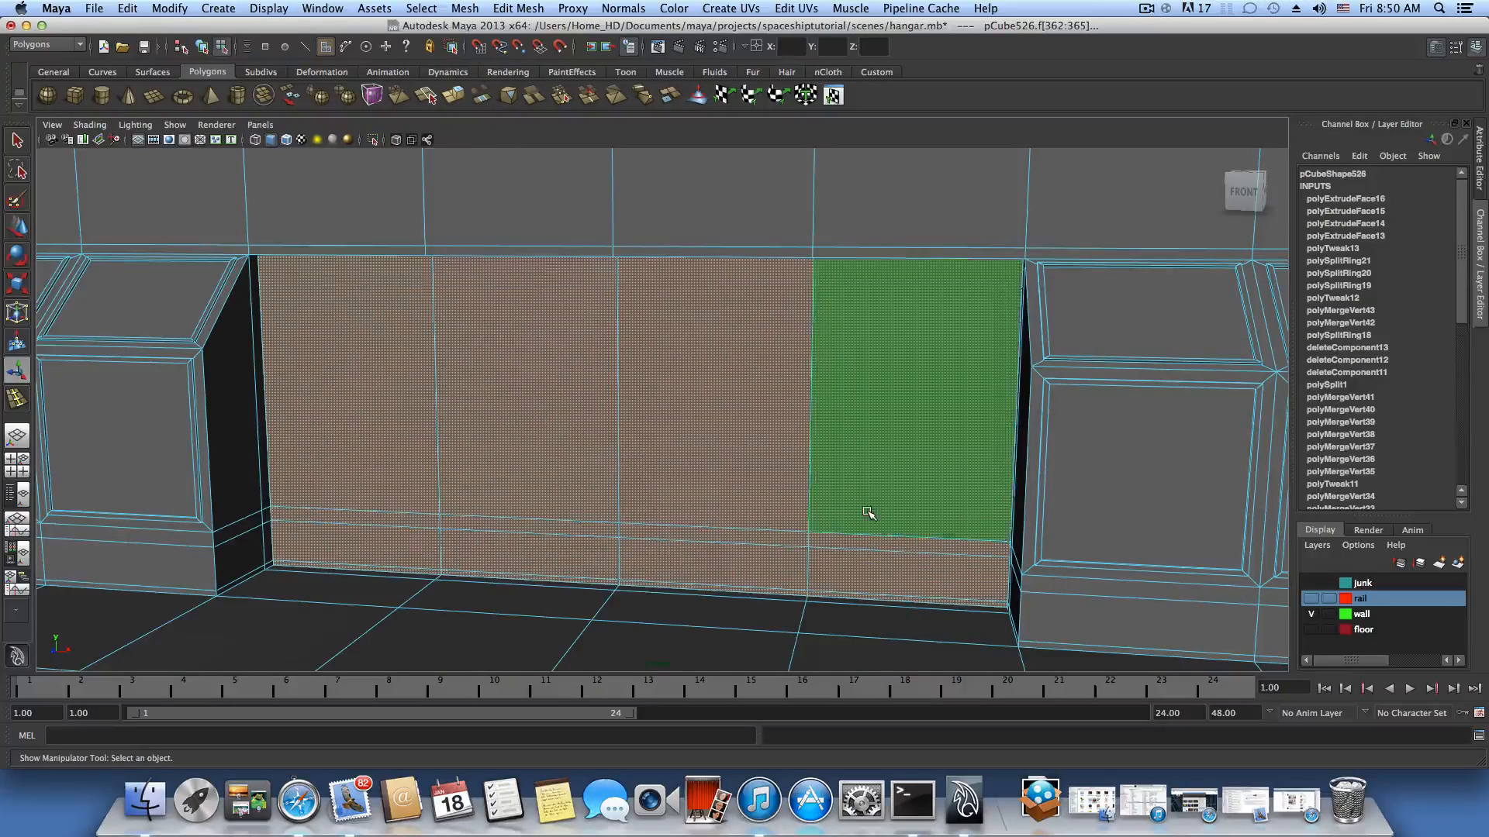
shift+click(868, 513)
key(Delete)
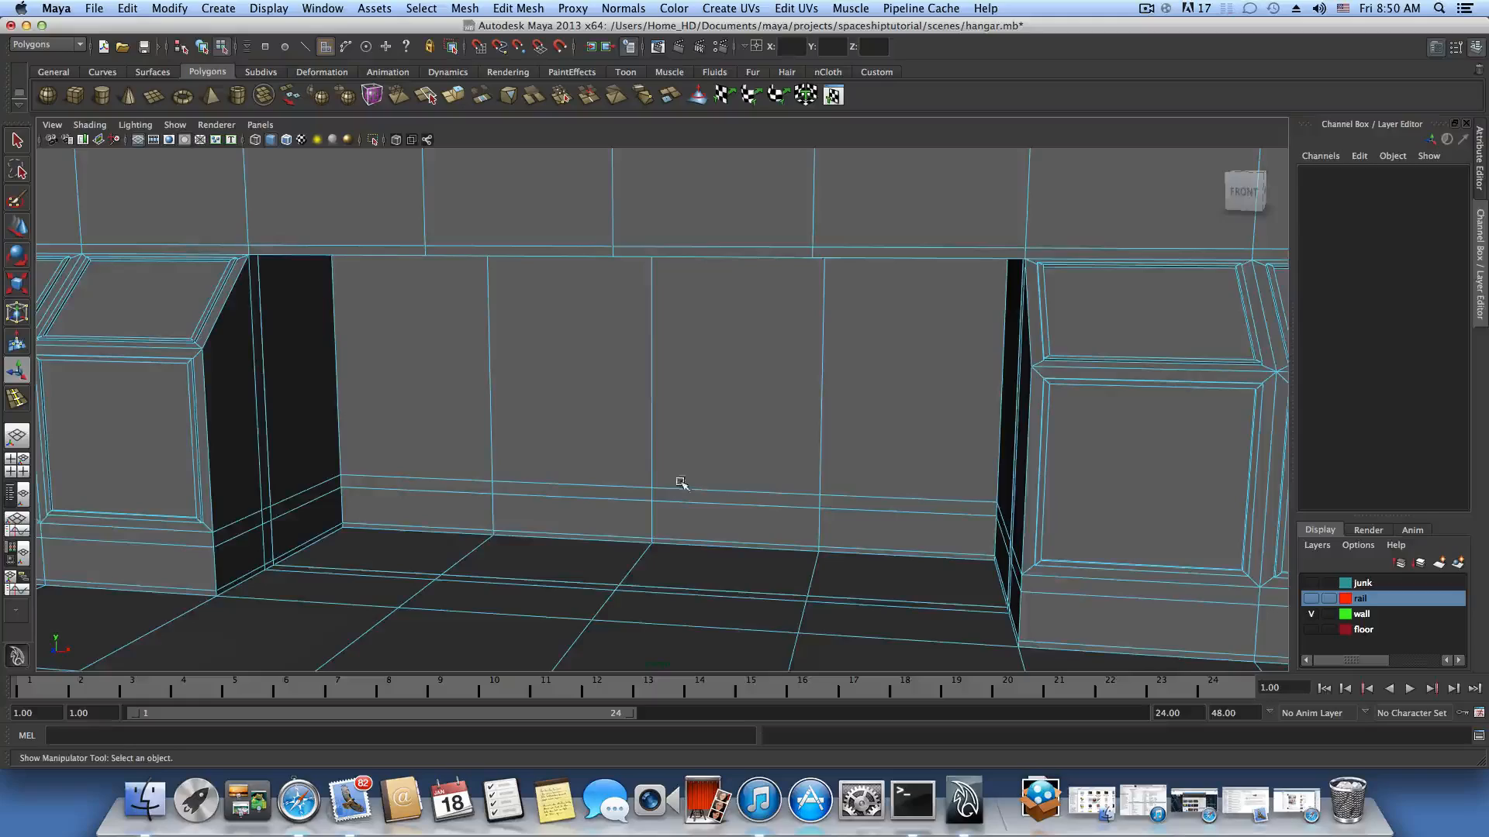
Select the vertices of the recess's back wall in a side view and move them farther back to deepen the recess.
alt+drag(681, 482, 641, 472)
alt+right_drag(641, 472, 430, 436)
alt+middle_drag(429, 435, 522, 463)
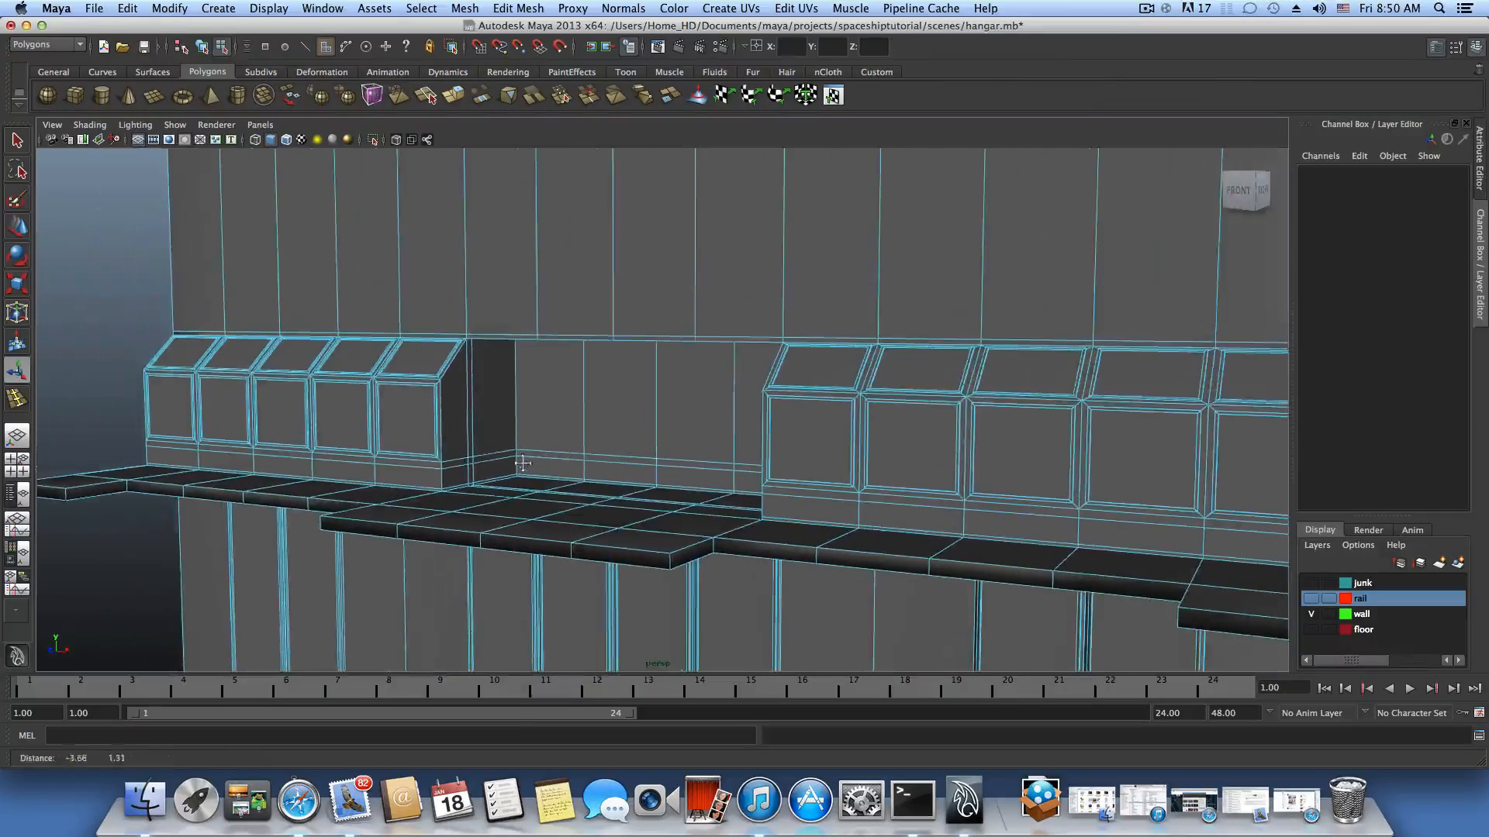
alt+drag(701, 444, 602, 441)
right_click(414, 390)
click(368, 388)
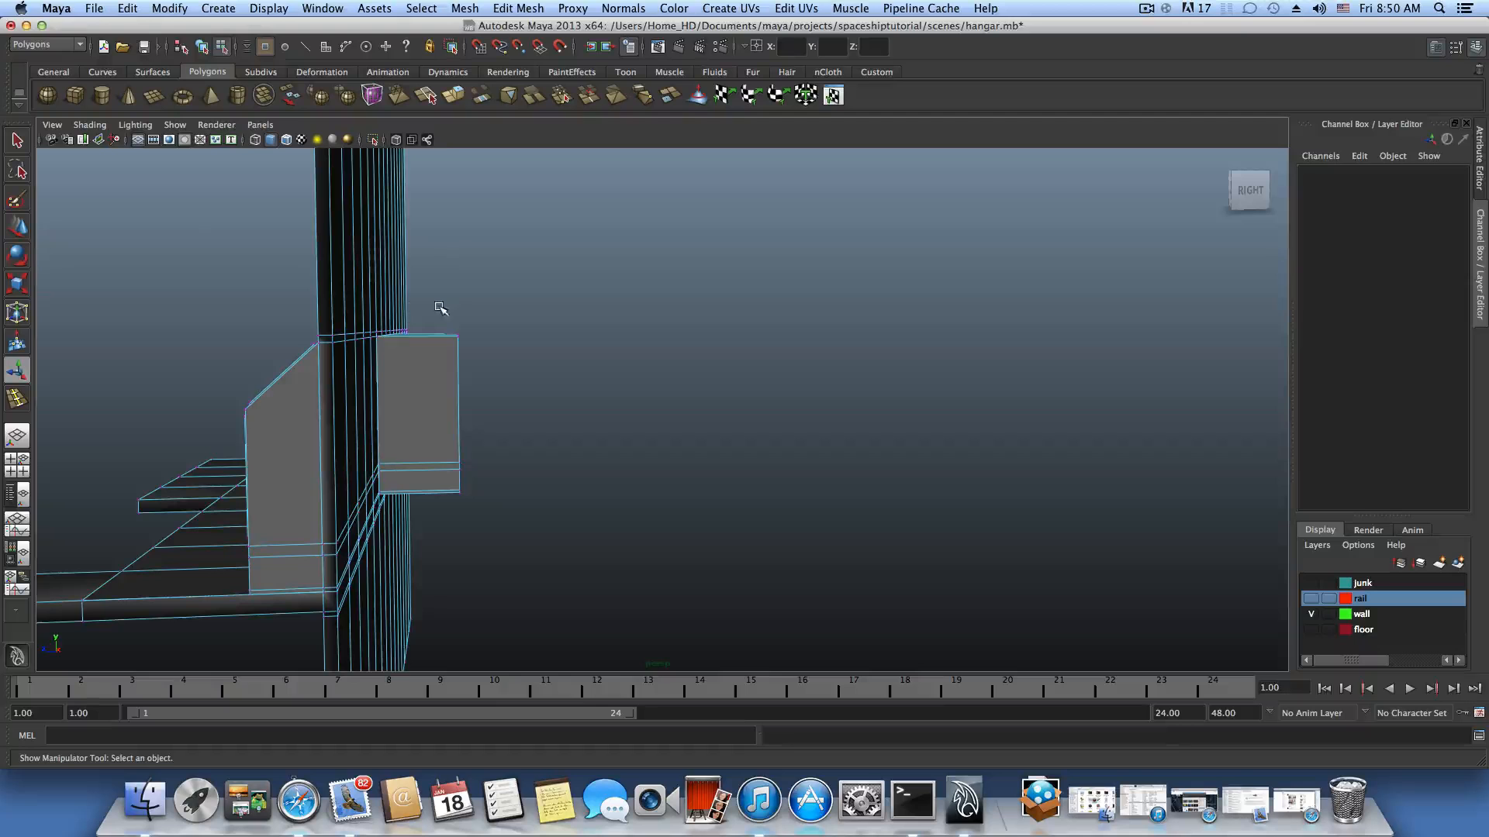
drag(448, 356, 495, 499)
key(w)
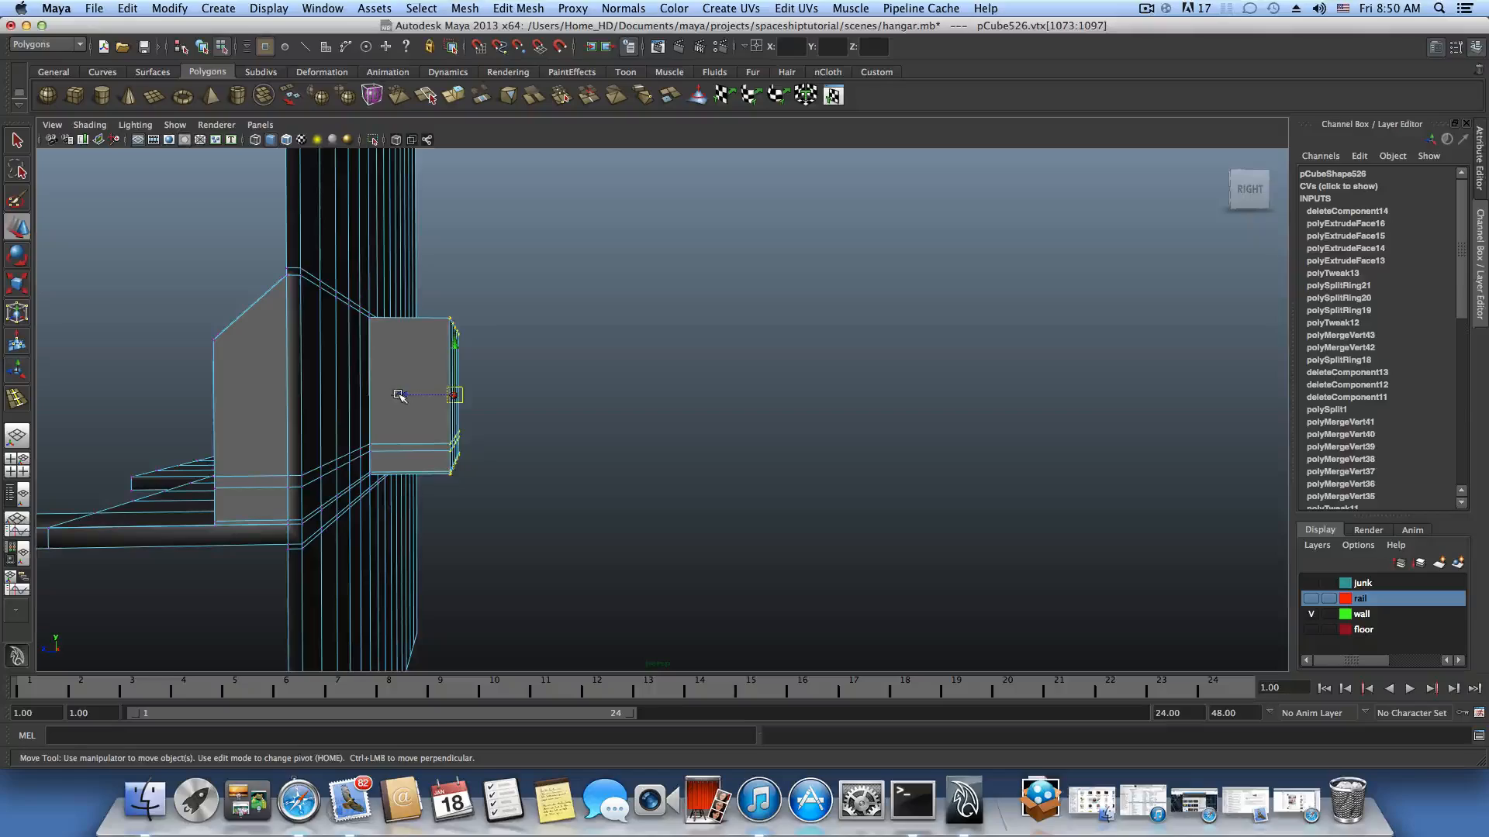
alt+drag(480, 405, 666, 451)
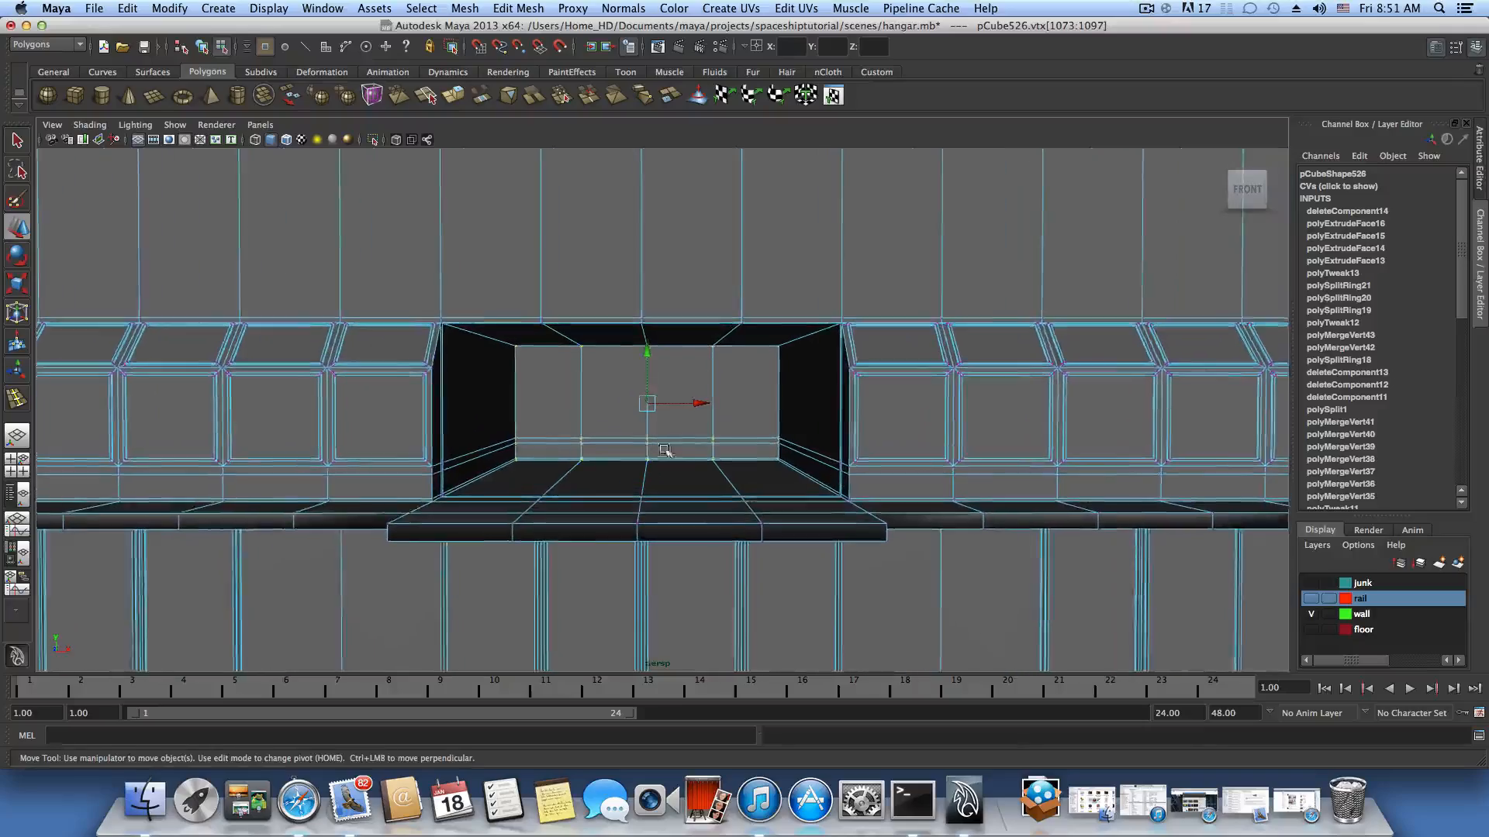
Examine the deepened recess, the neighbouring panelled blocks and the whole wall from the front and at an angle.
alt+right_drag(665, 452, 632, 452)
alt+right_drag(644, 318, 824, 449)
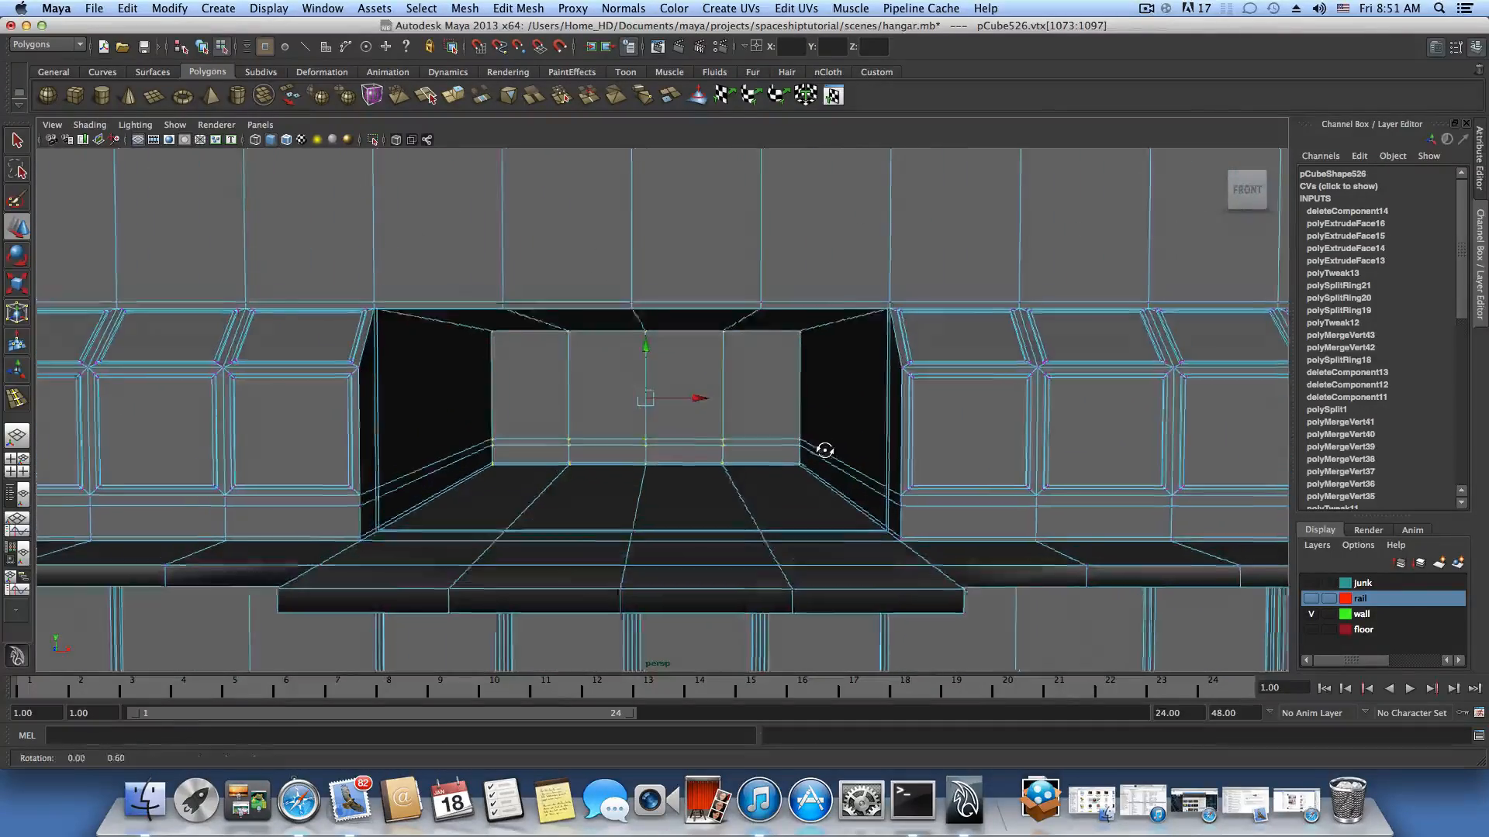
alt+drag(825, 448, 741, 432)
alt+right_drag(741, 432, 835, 458)
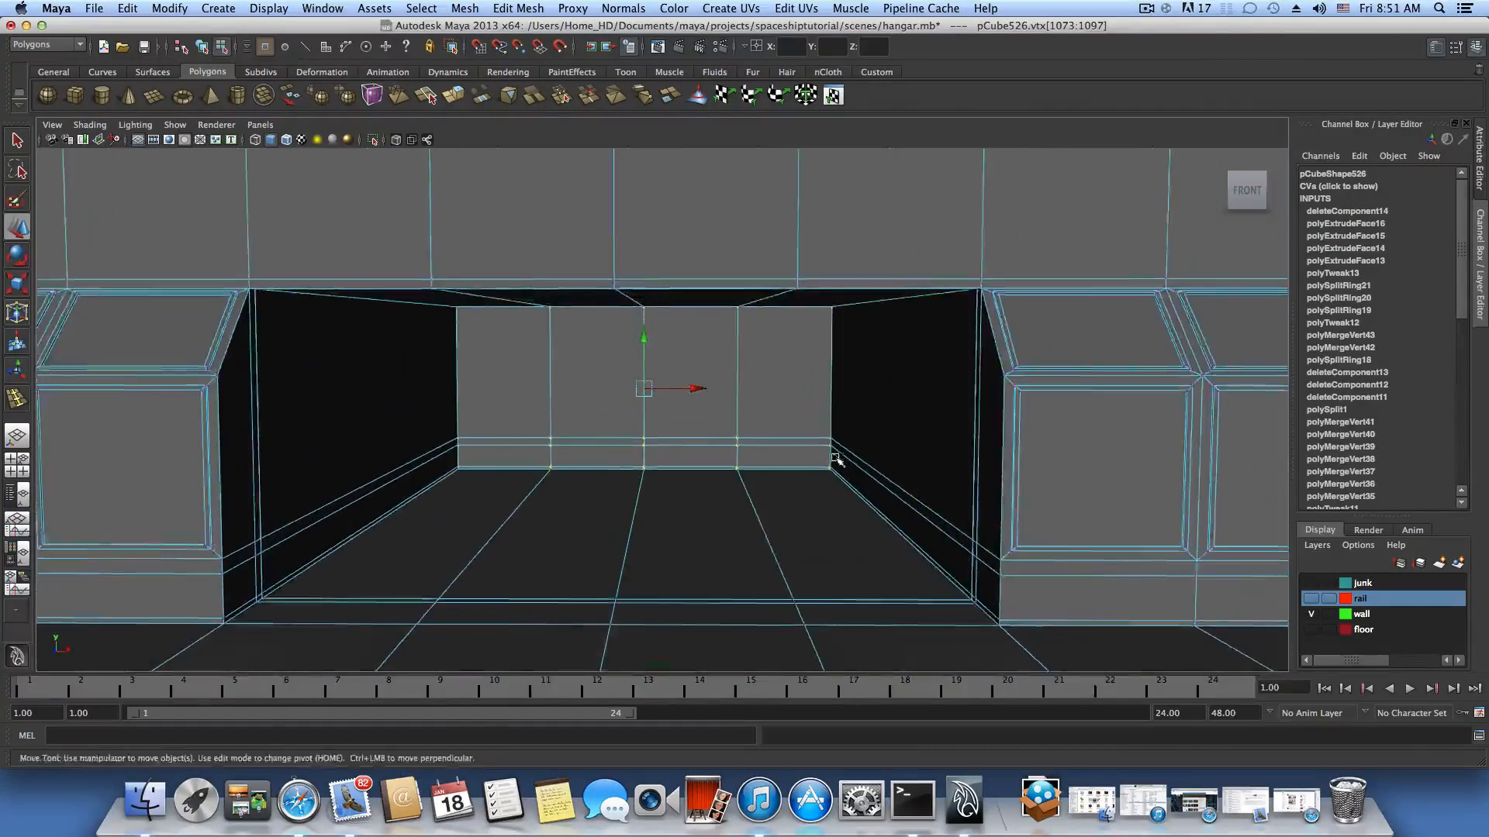
alt+drag(834, 458, 765, 458)
alt+middle_drag(764, 458, 872, 450)
alt+drag(873, 450, 448, 425)
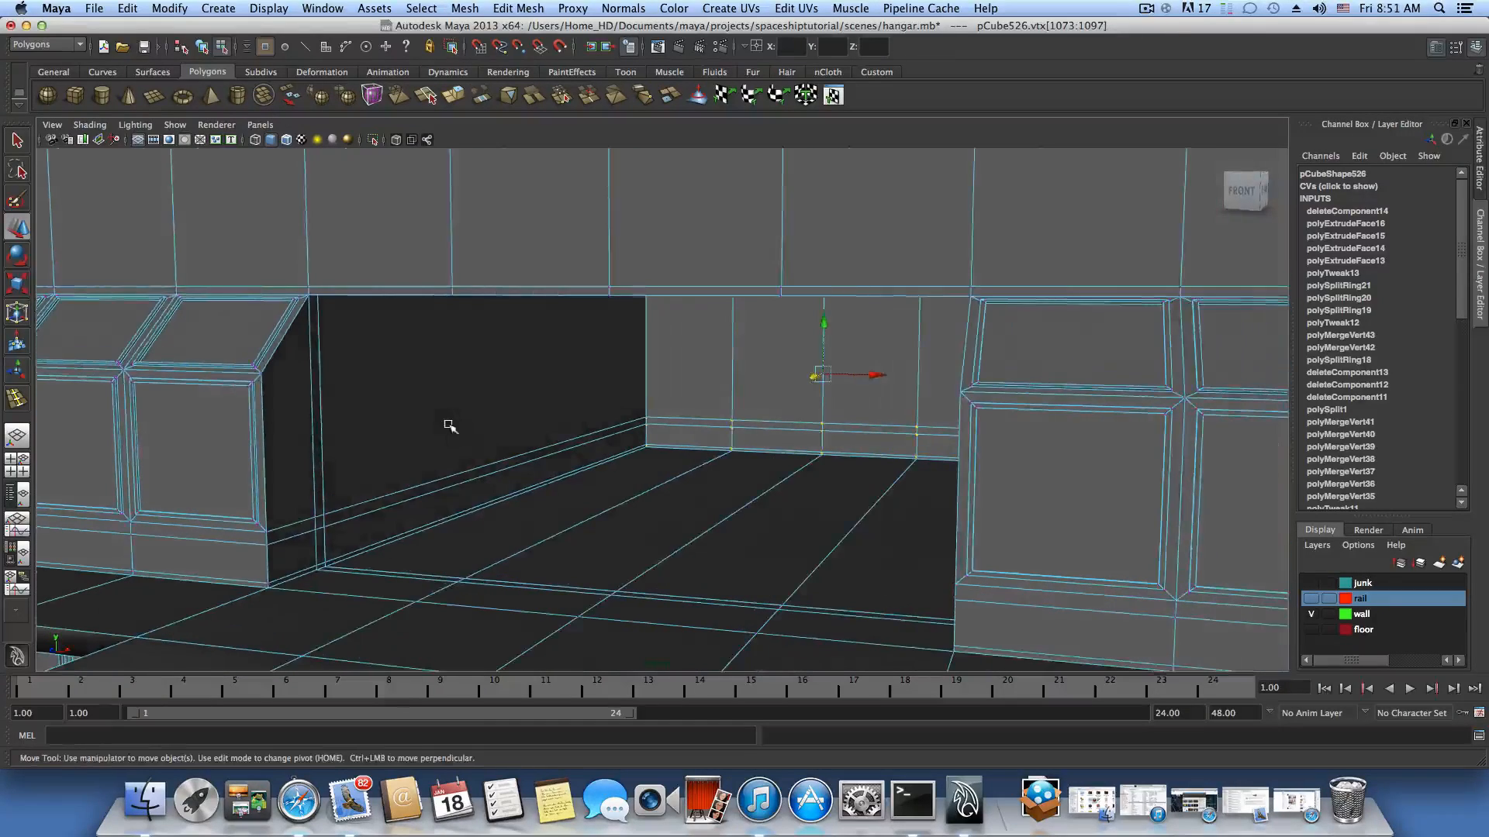
alt+drag(423, 376, 431, 392)
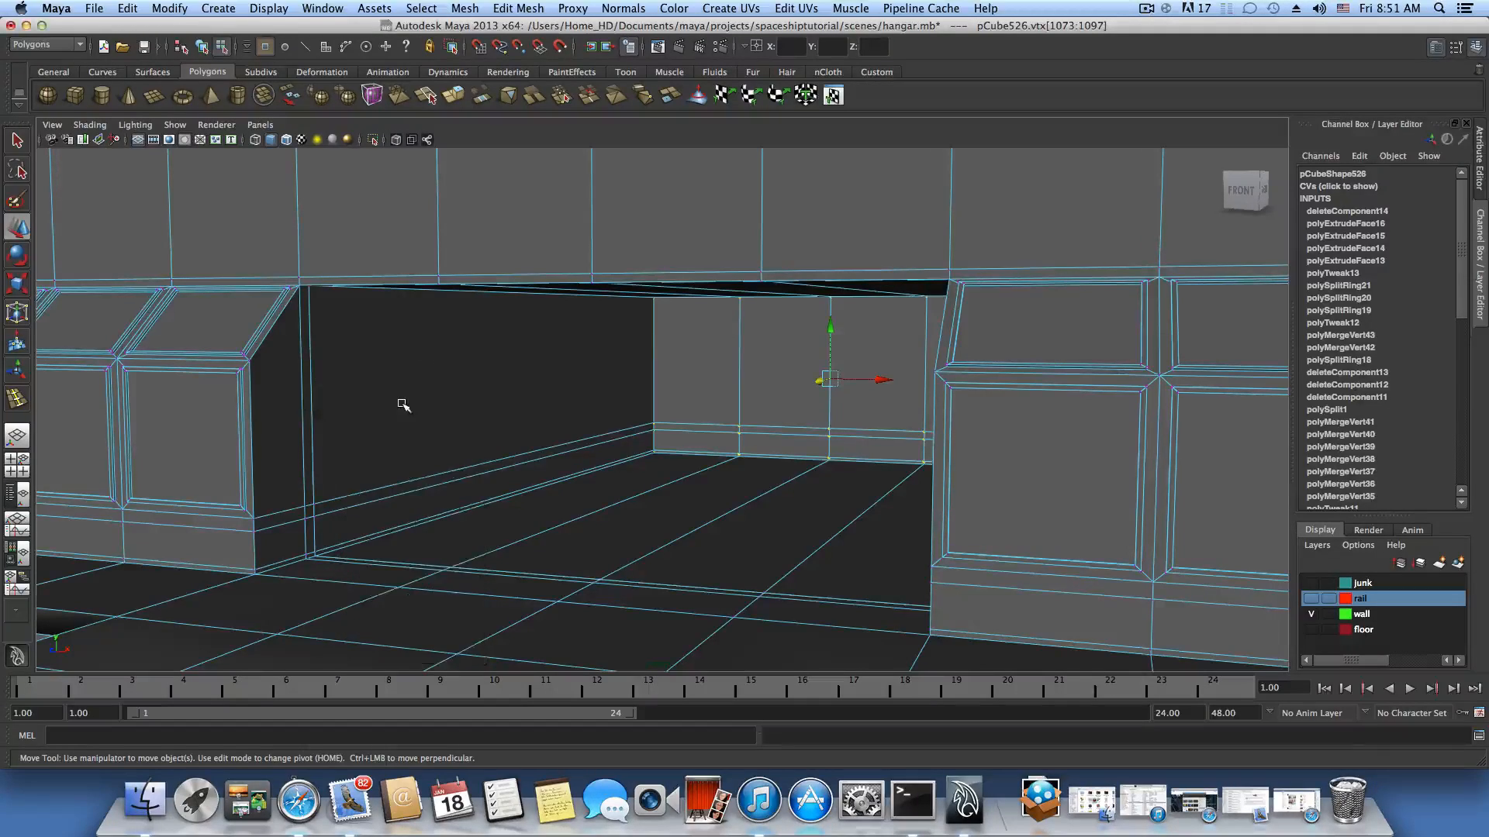
alt+middle_drag(404, 405, 784, 492)
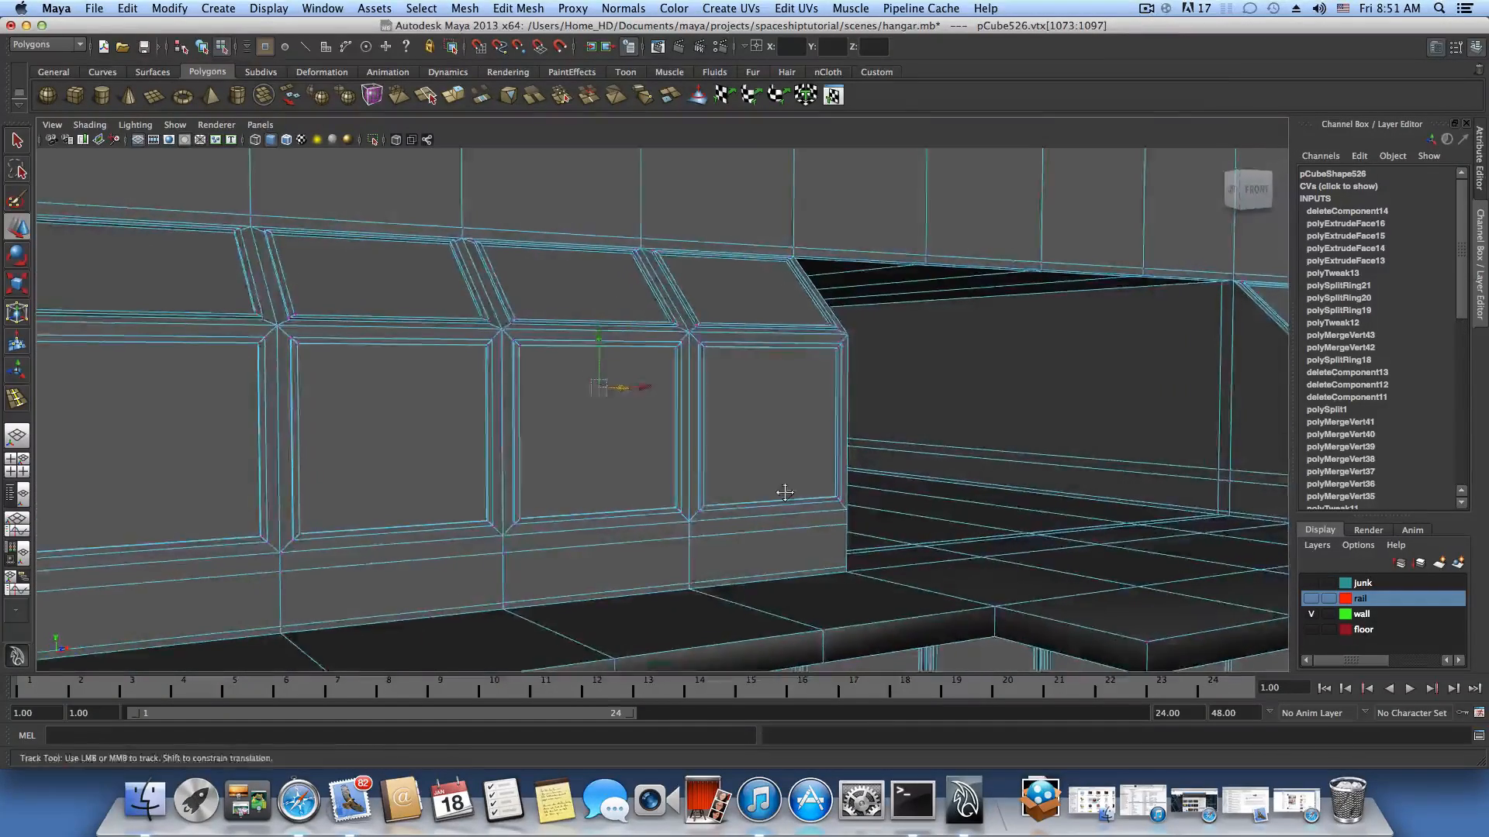
alt+drag(784, 493, 665, 476)
alt+right_drag(665, 475, 598, 486)
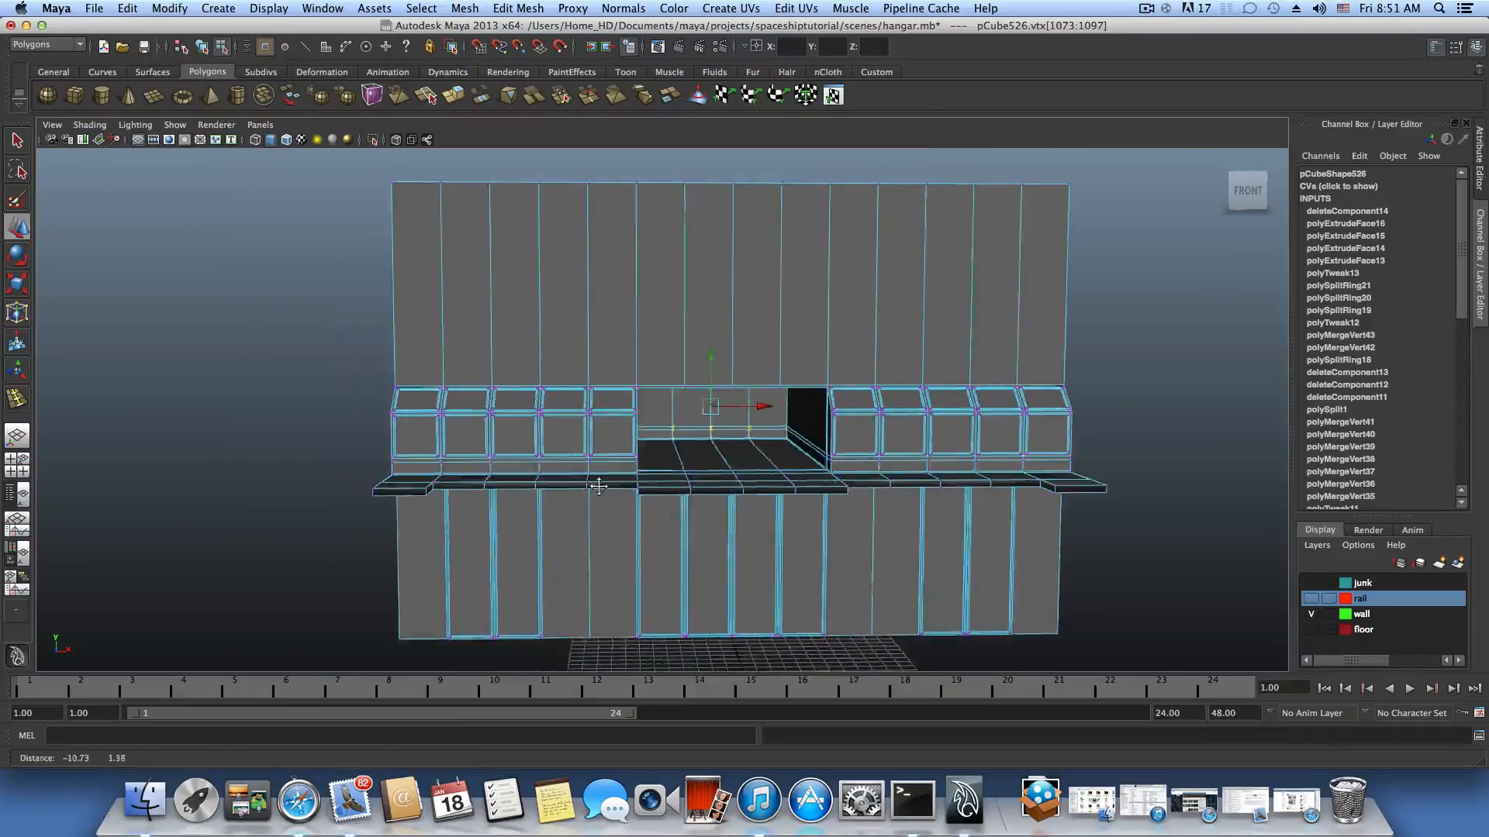
alt+drag(598, 486, 554, 503)
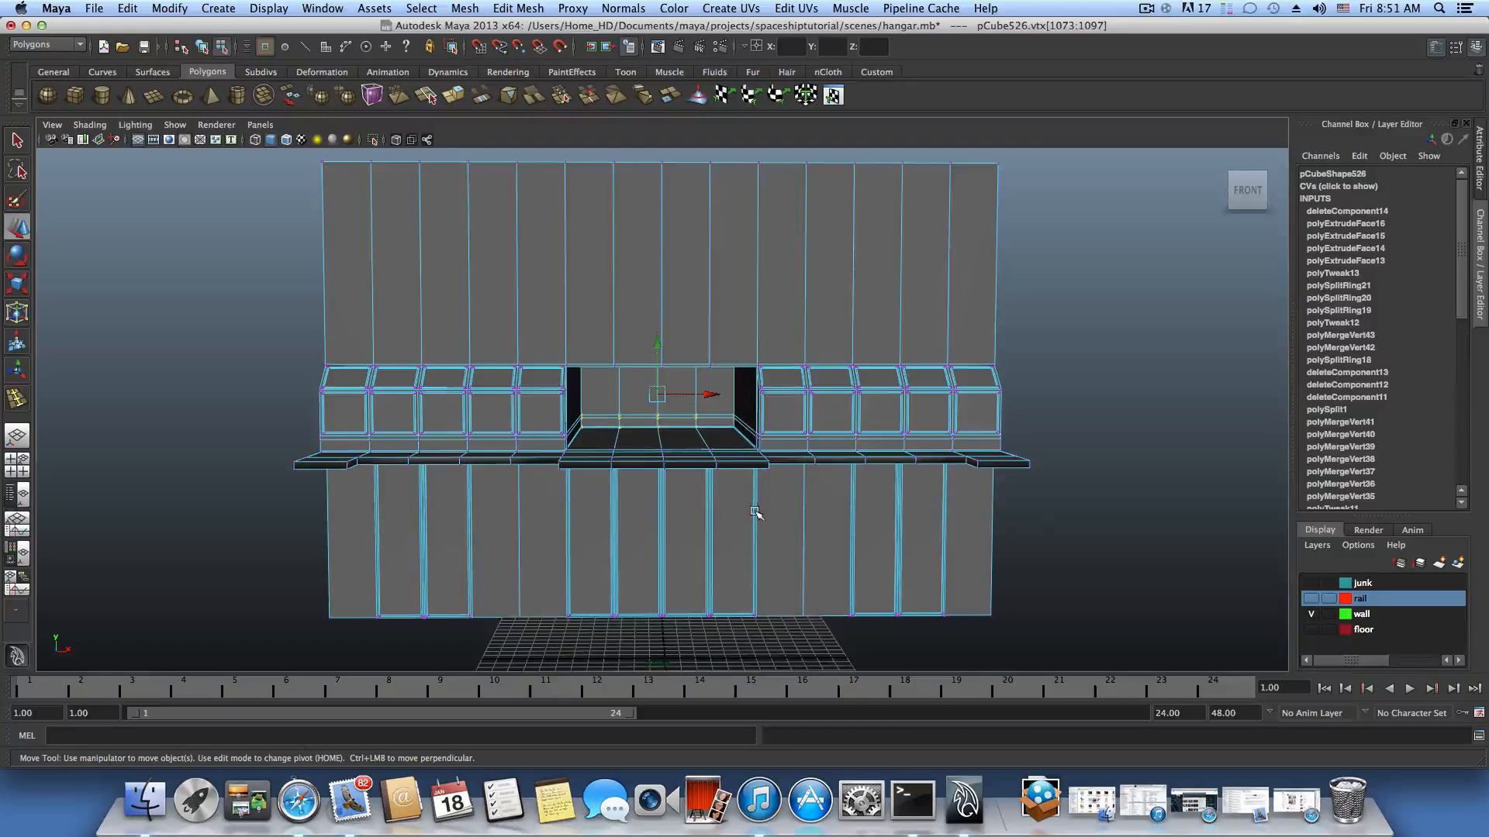
alt+drag(754, 511, 670, 518)
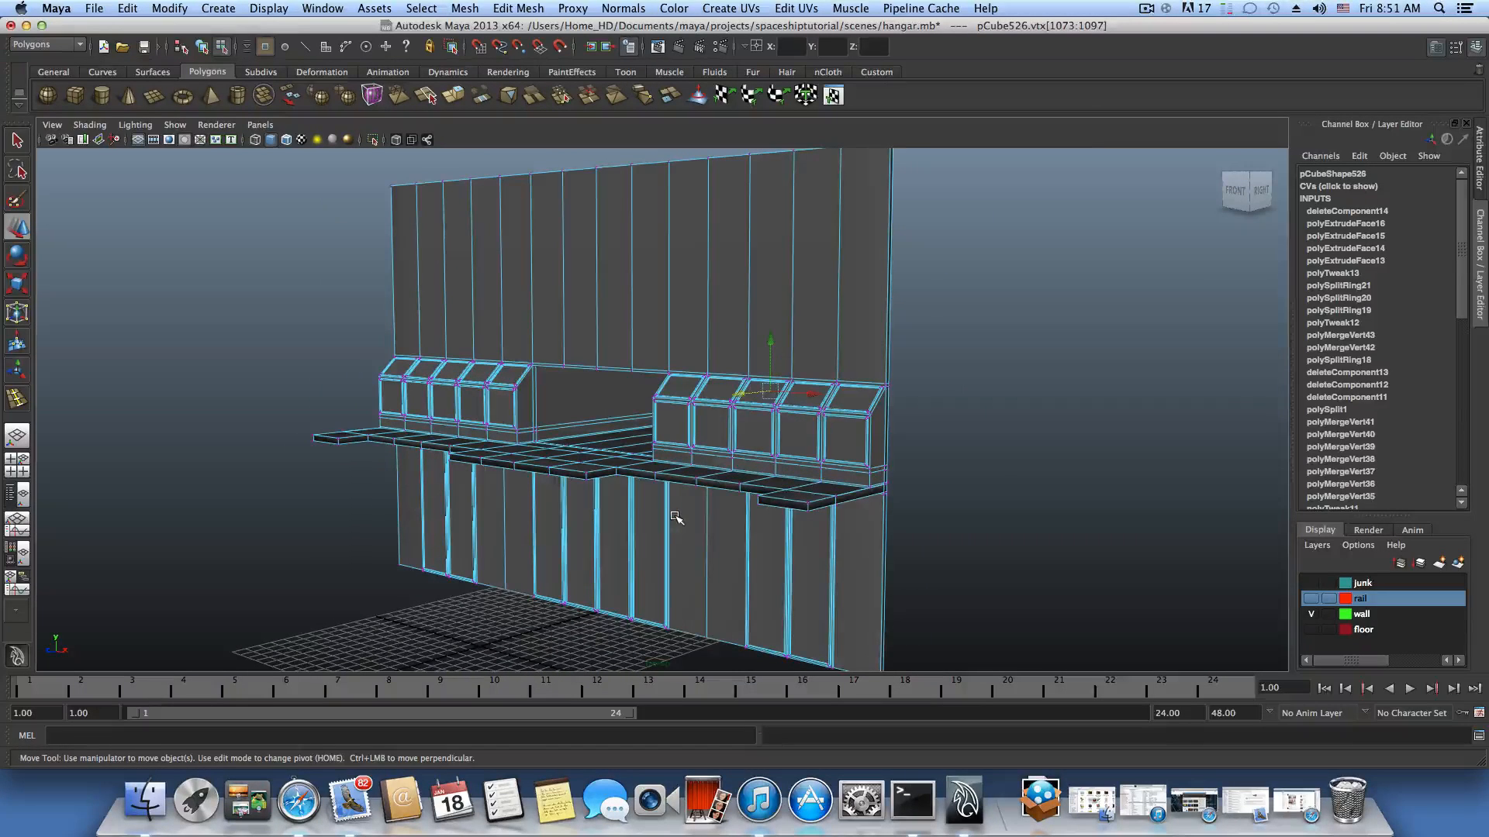
Show the floor and rail layers together with the wall and check the railings along the balcony.
click(1310, 631)
alt+drag(960, 545, 787, 491)
alt+right_drag(788, 492, 1073, 488)
alt+drag(1073, 489, 974, 465)
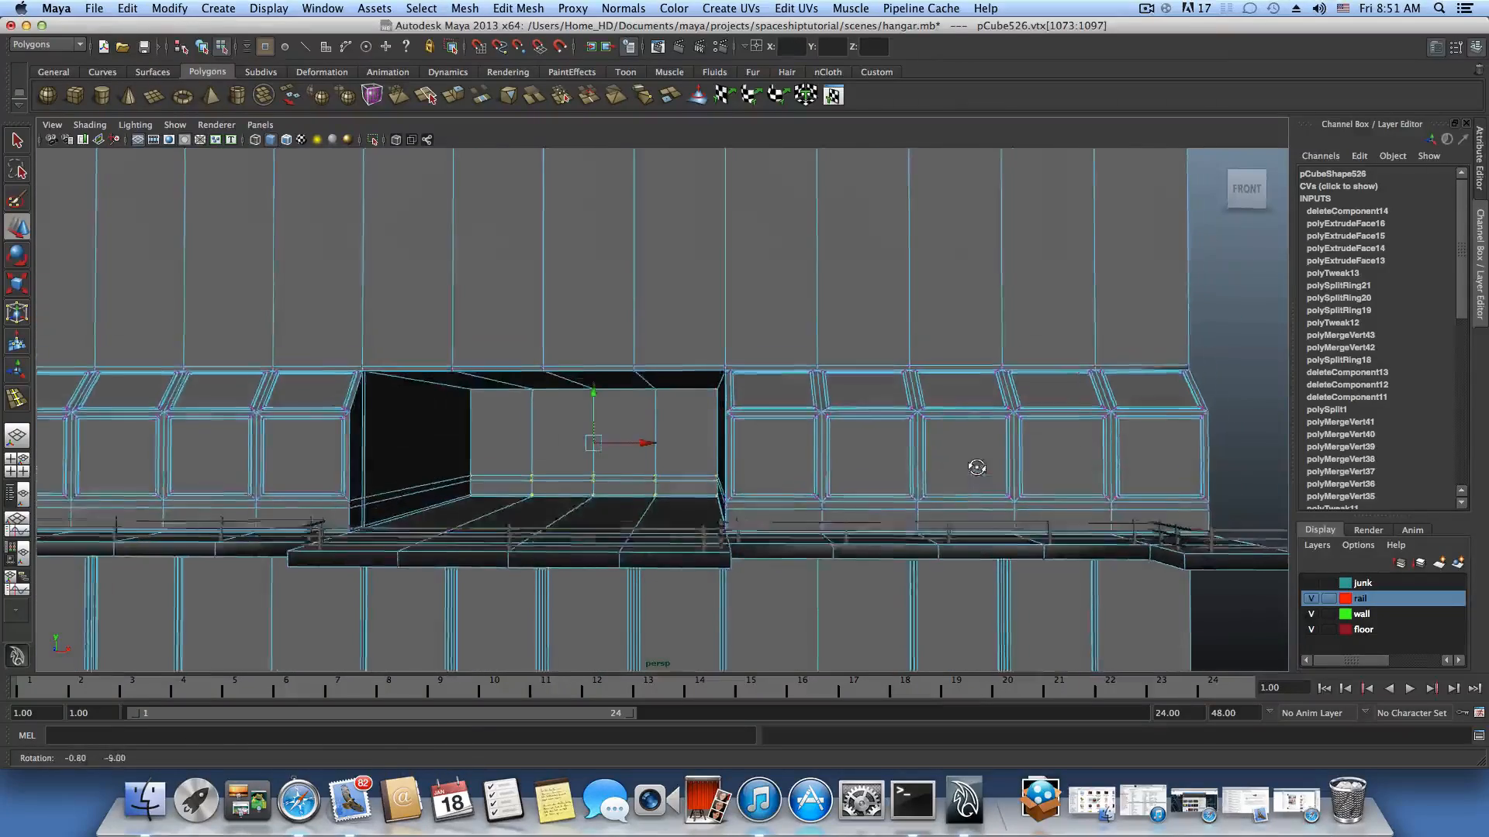
alt+right_drag(857, 488, 1025, 467)
alt+drag(928, 501, 628, 479)
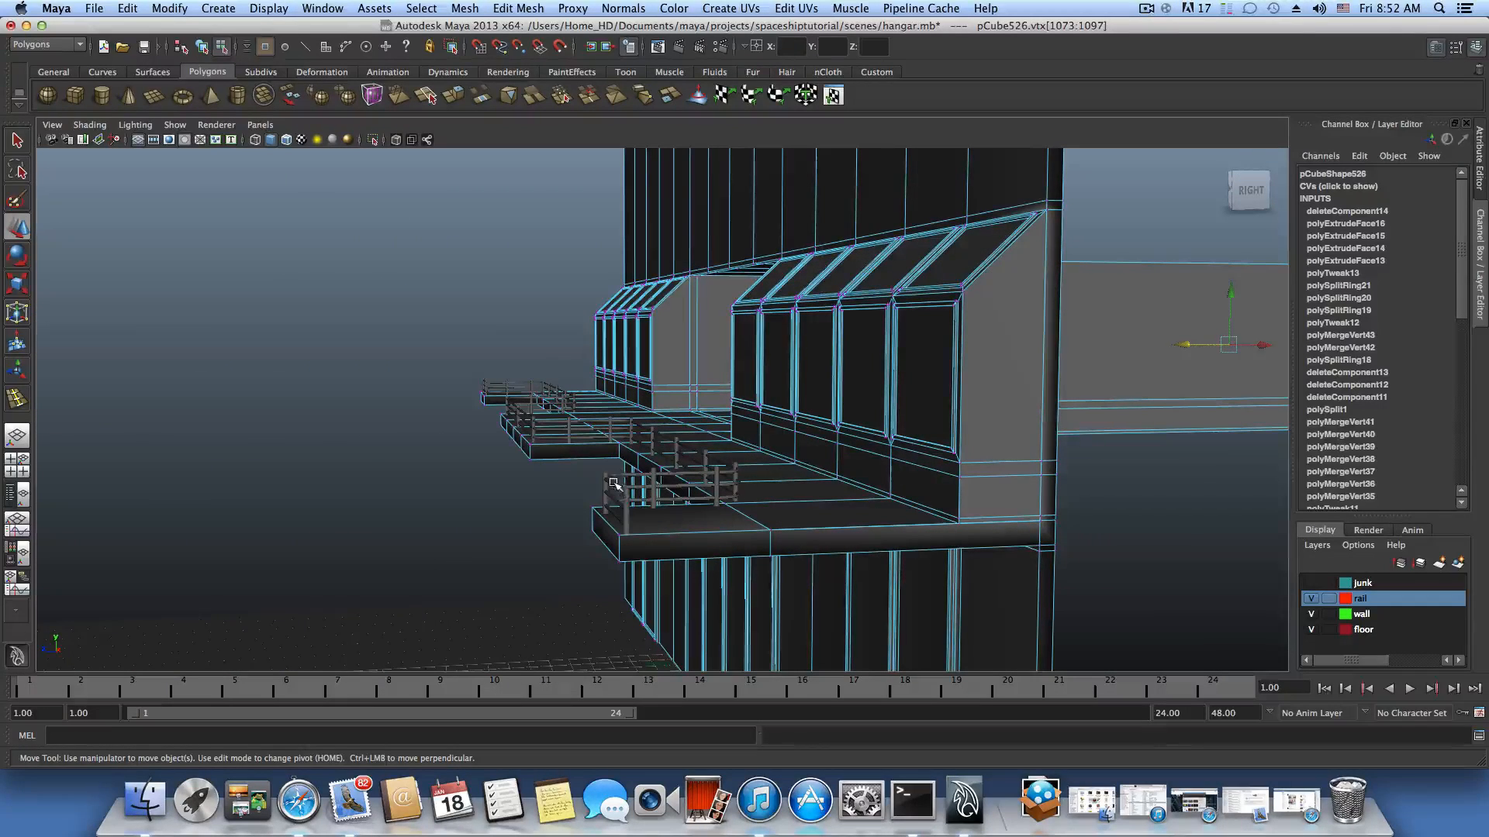
alt+drag(616, 464, 736, 485)
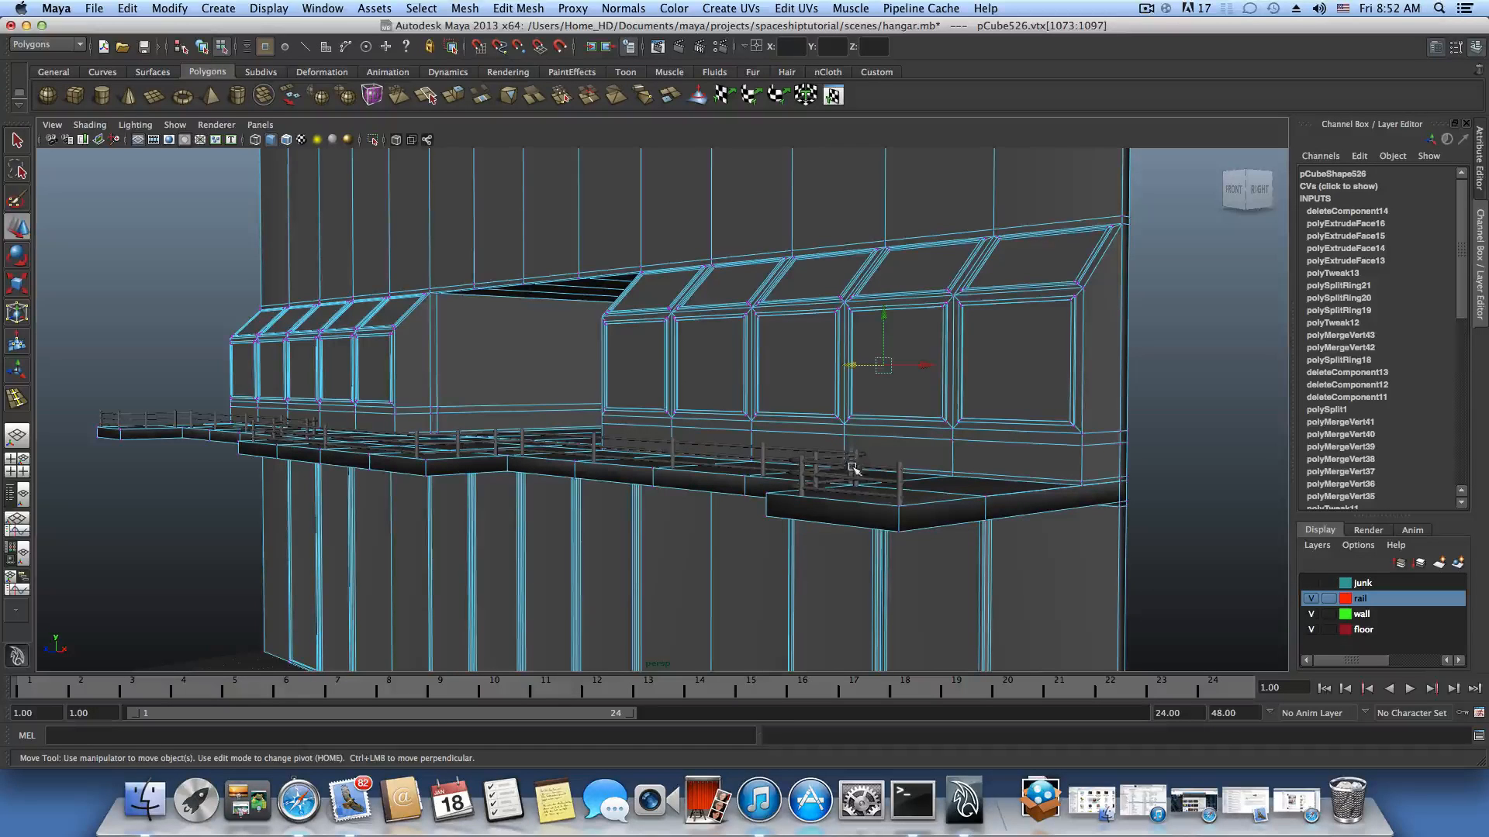
alt+right_drag(851, 480, 937, 492)
Select a vertex on the railing's end post and examine the shaded wall, balcony and recess from the side and front.
click(920, 485)
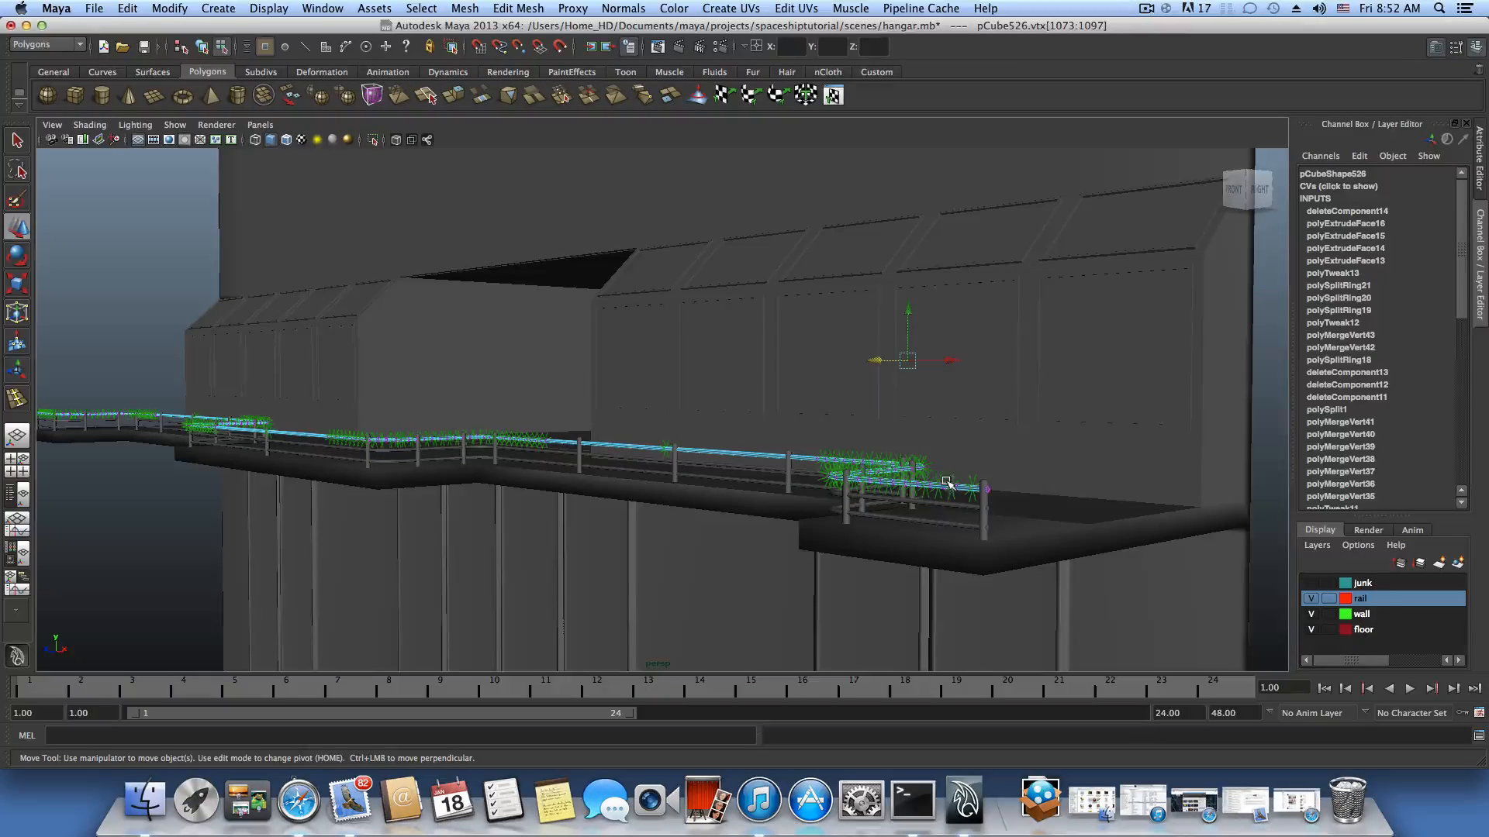
click(984, 490)
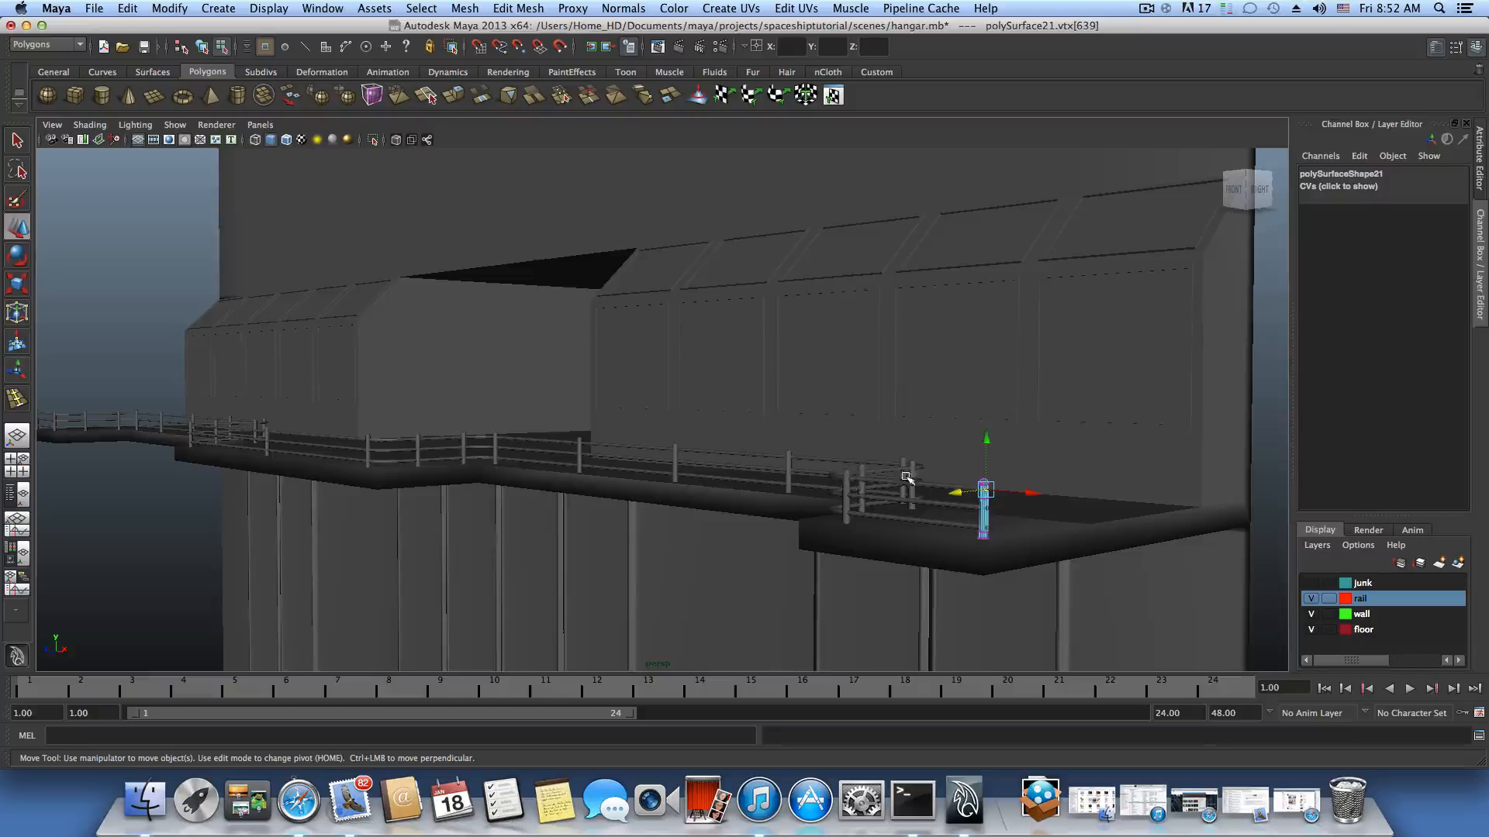
alt+drag(929, 476, 870, 482)
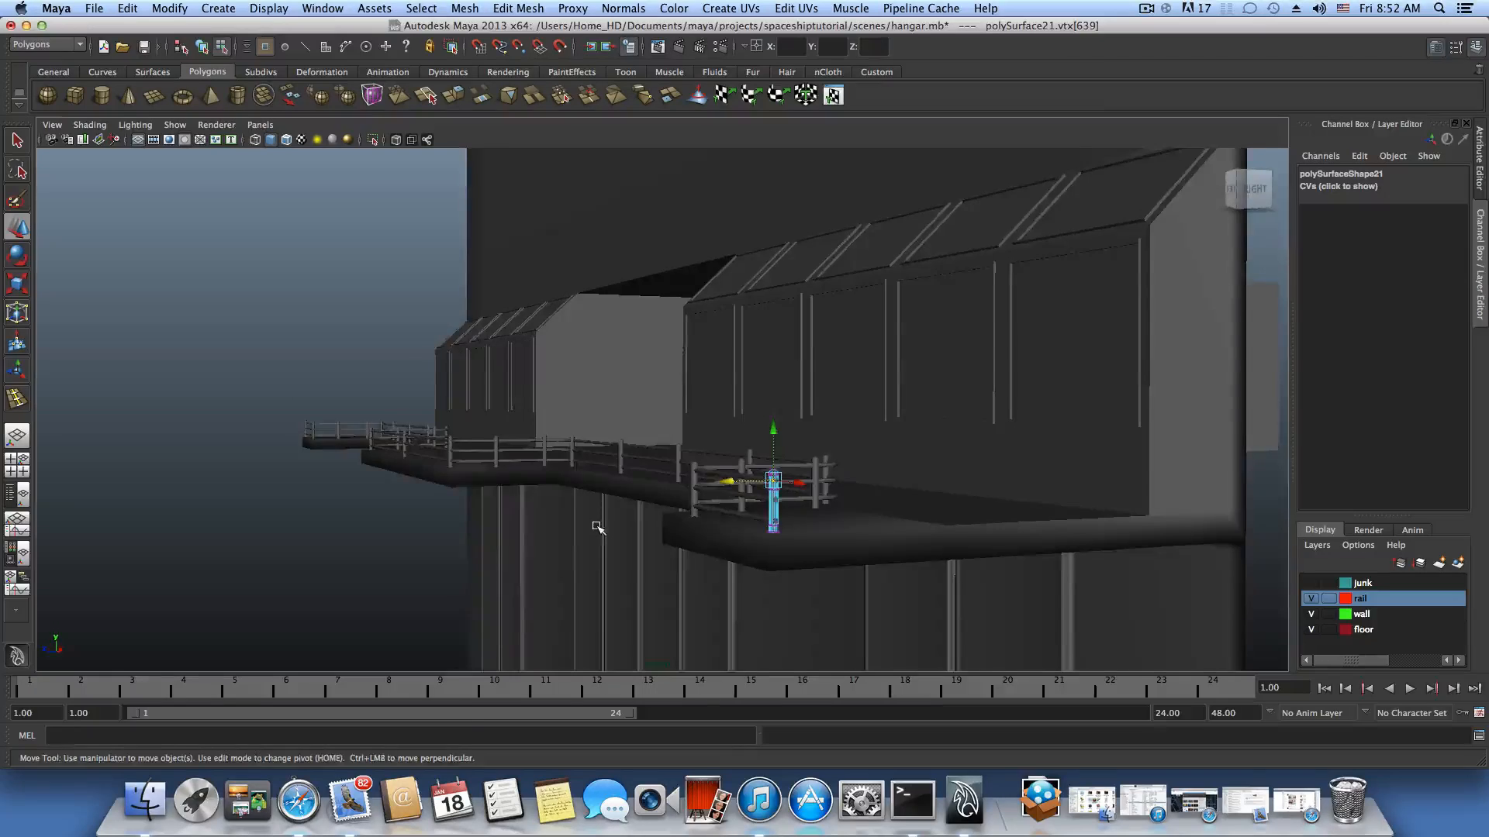
alt+drag(597, 527, 711, 455)
alt+middle_drag(711, 455, 718, 481)
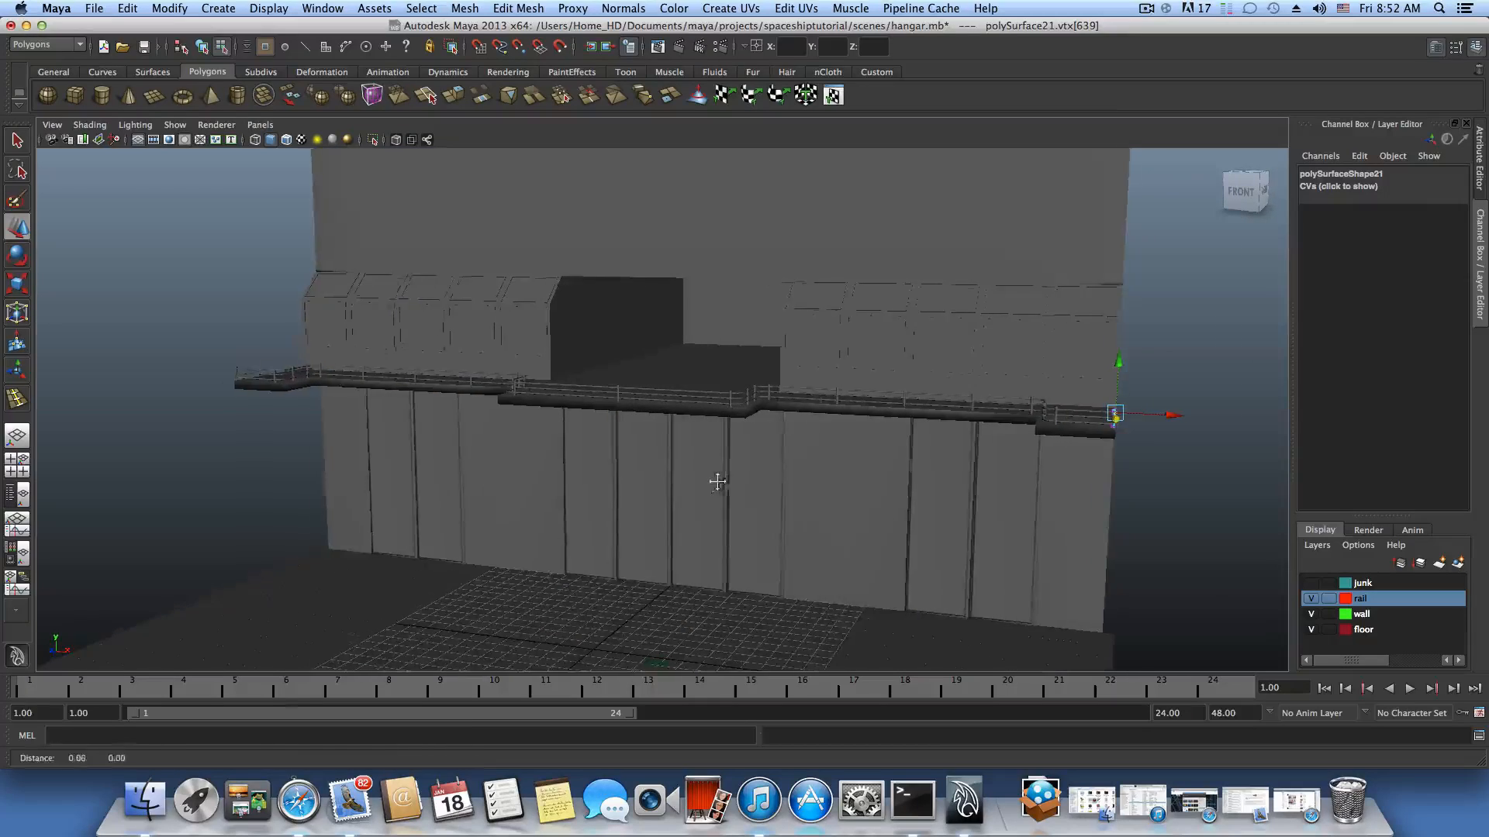
alt+drag(717, 482, 572, 482)
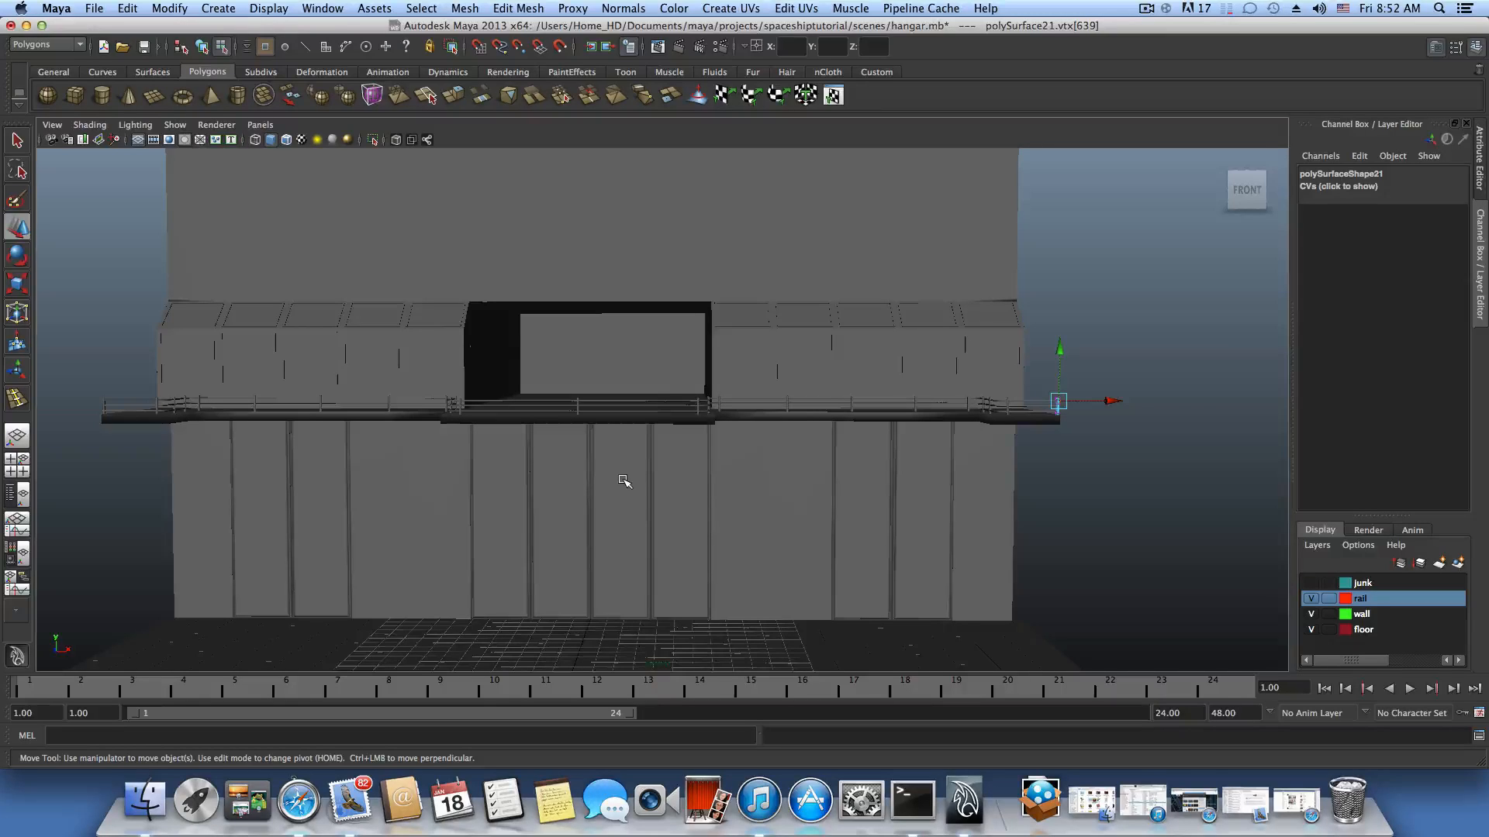
click(1148, 9)
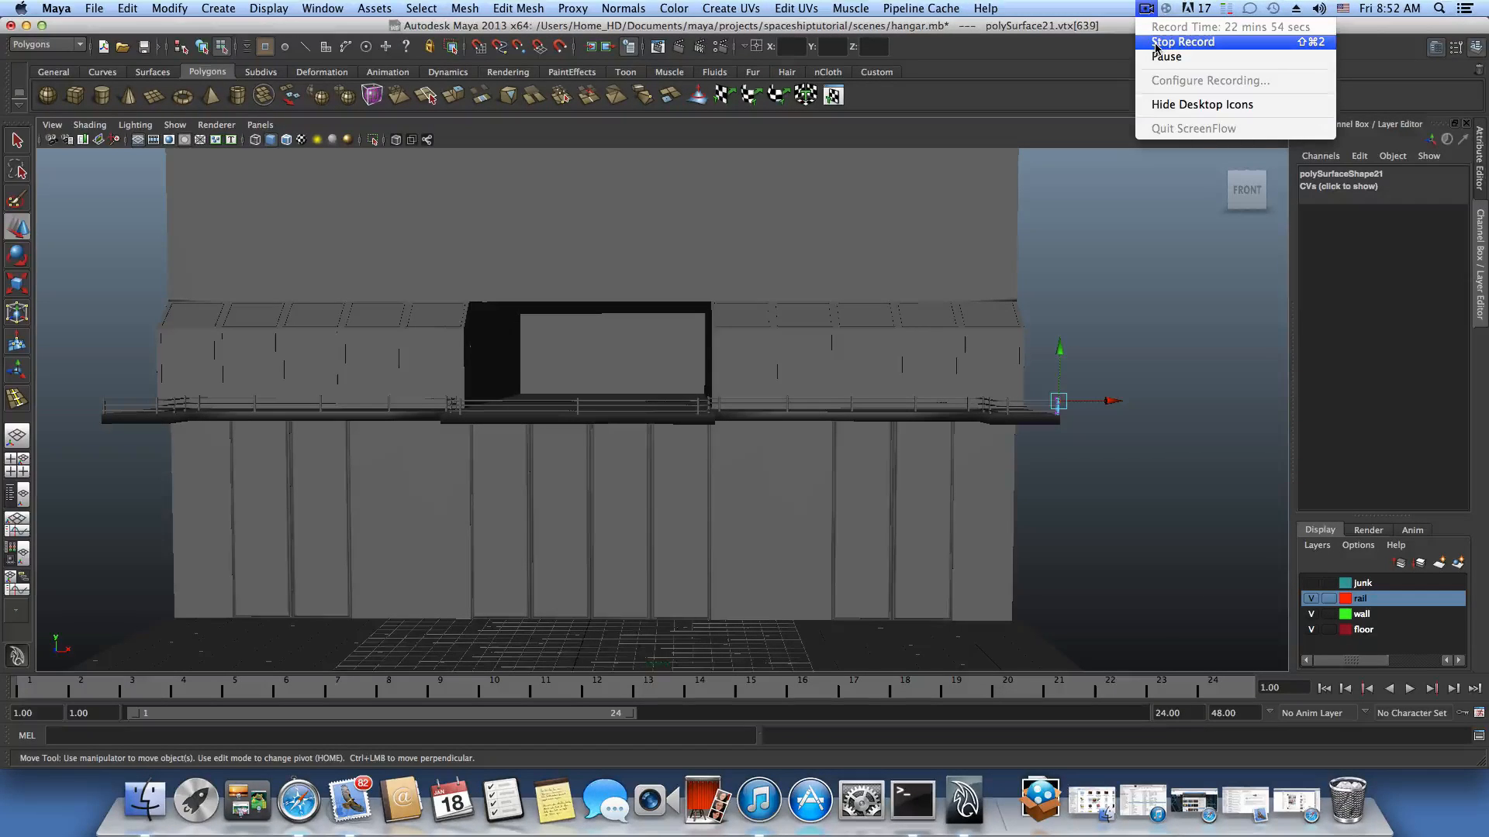